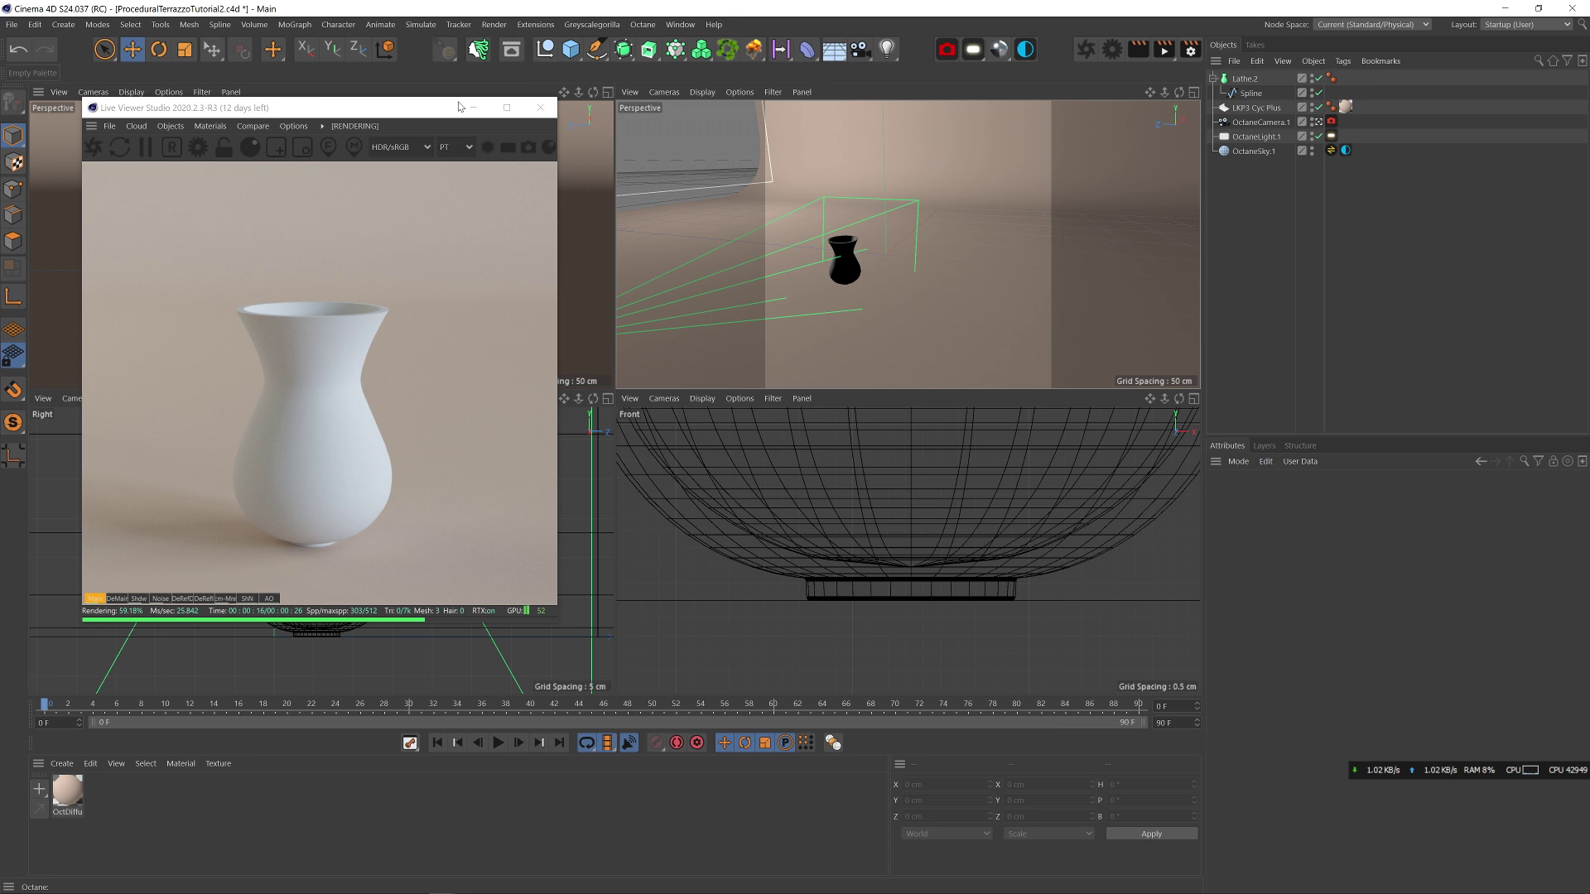
- Examine the vase, backdrop, light and camera setup from outside, switching out of the Octane camera view and back into it
{"action": "left_click_drag", "start_coordinate": [862, 266], "coordinate": [907, 245], "text": "alt"}
{"action": "scroll", "coordinate": [877, 329], "scroll_direction": "down", "scroll_amount": 5}
{"action": "left_click_drag", "start_coordinate": [851, 354], "coordinate": [871, 331], "text": "alt"}
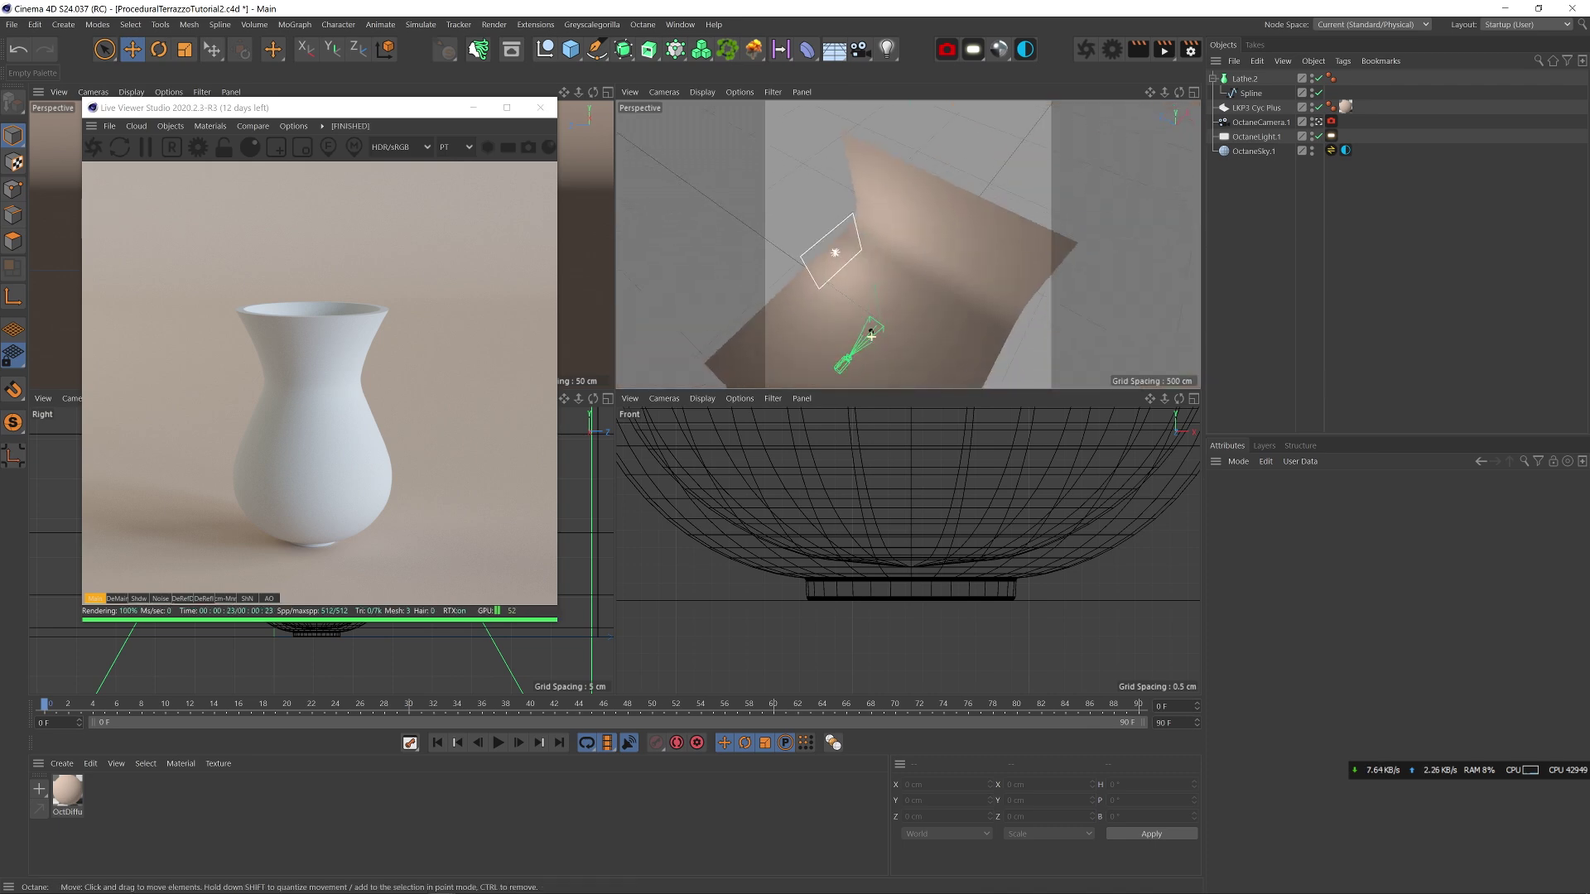
{"action": "left_click", "coordinate": [1317, 137]}
{"action": "left_click", "coordinate": [1327, 122]}
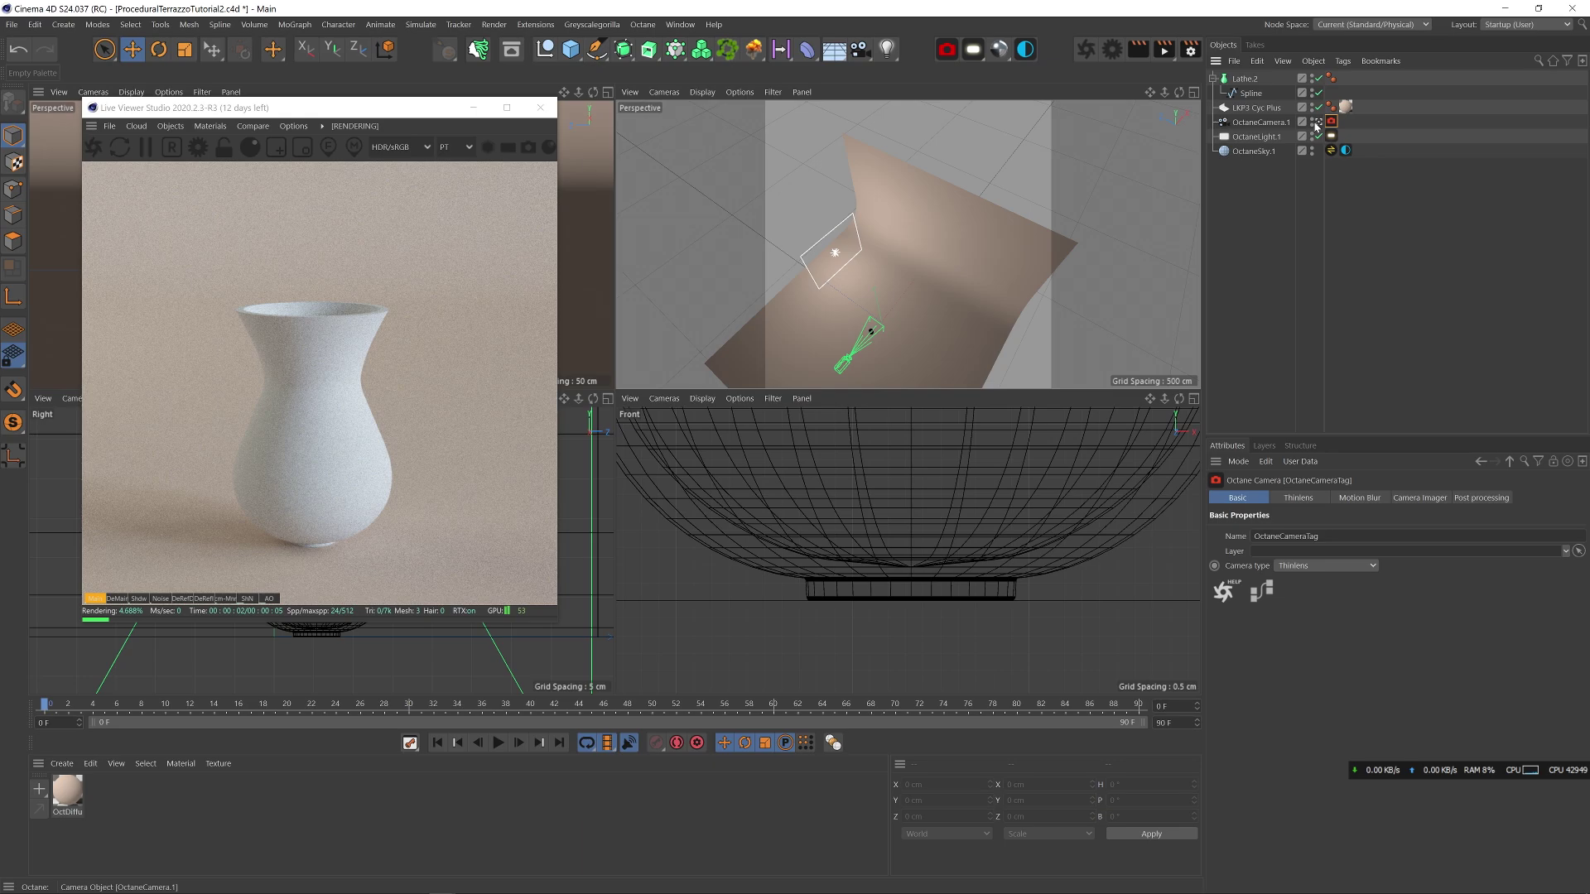
{"action": "left_click", "coordinate": [1317, 121]}
{"action": "left_click_drag", "start_coordinate": [373, 108], "coordinate": [768, 134]}
{"action": "left_click_drag", "start_coordinate": [369, 202], "coordinate": [416, 226], "text": "alt"}
{"action": "scroll", "coordinate": [415, 225], "scroll_direction": "down", "scroll_amount": 10}
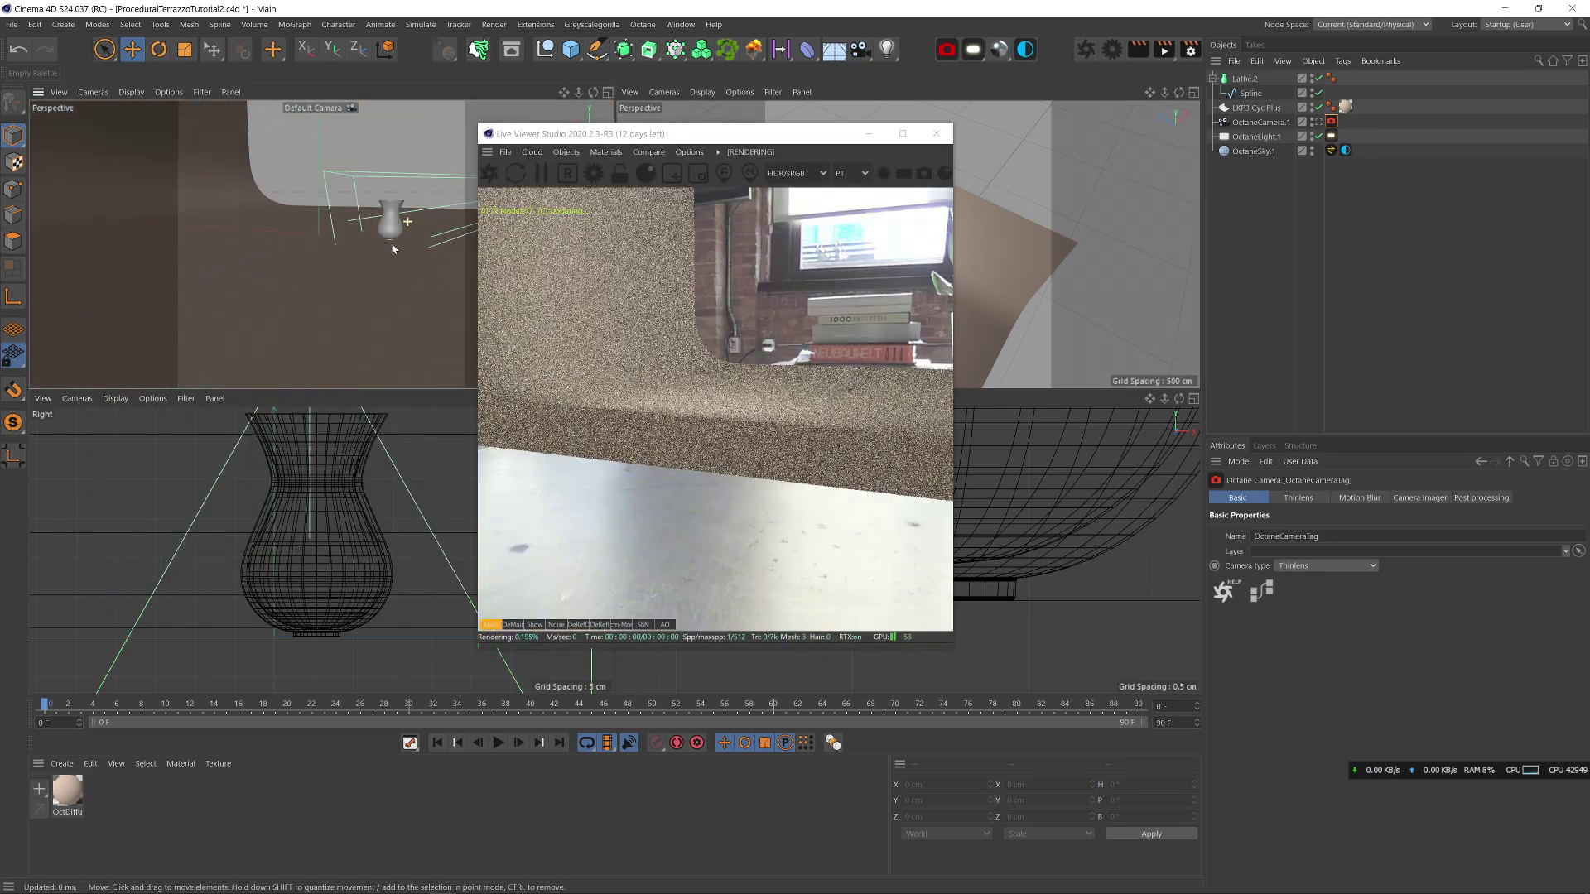
{"action": "left_click_drag", "start_coordinate": [362, 277], "coordinate": [284, 265], "text": "alt"}
{"action": "left_click", "coordinate": [1318, 122]}
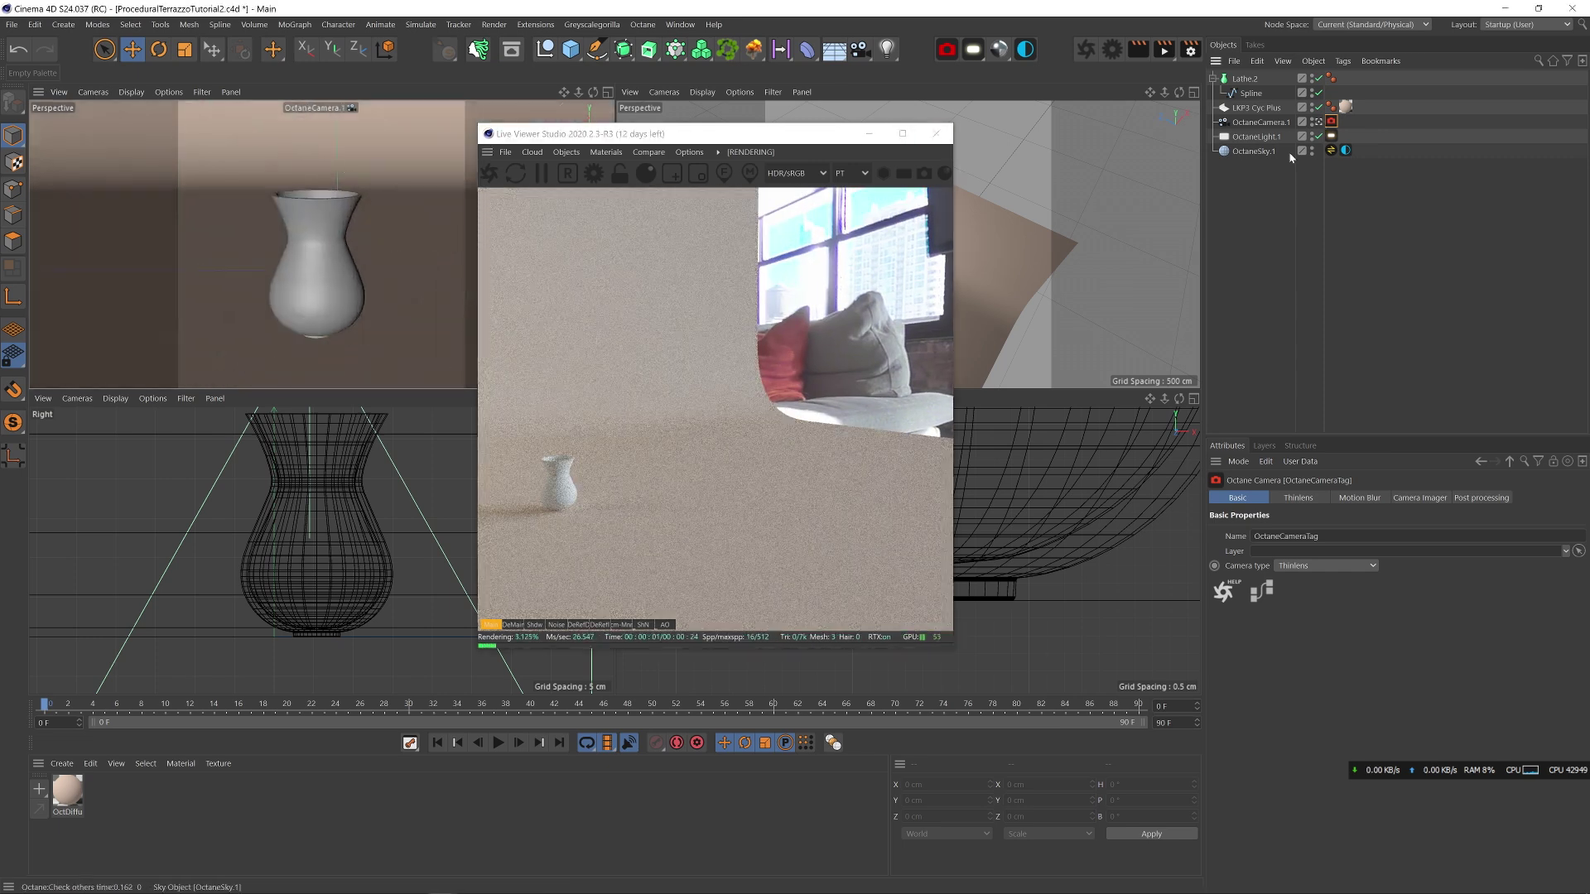
- Review the Octane kernel, camera imager and C4D shader settings, then close the settings window
{"action": "left_click", "coordinate": [1108, 54]}
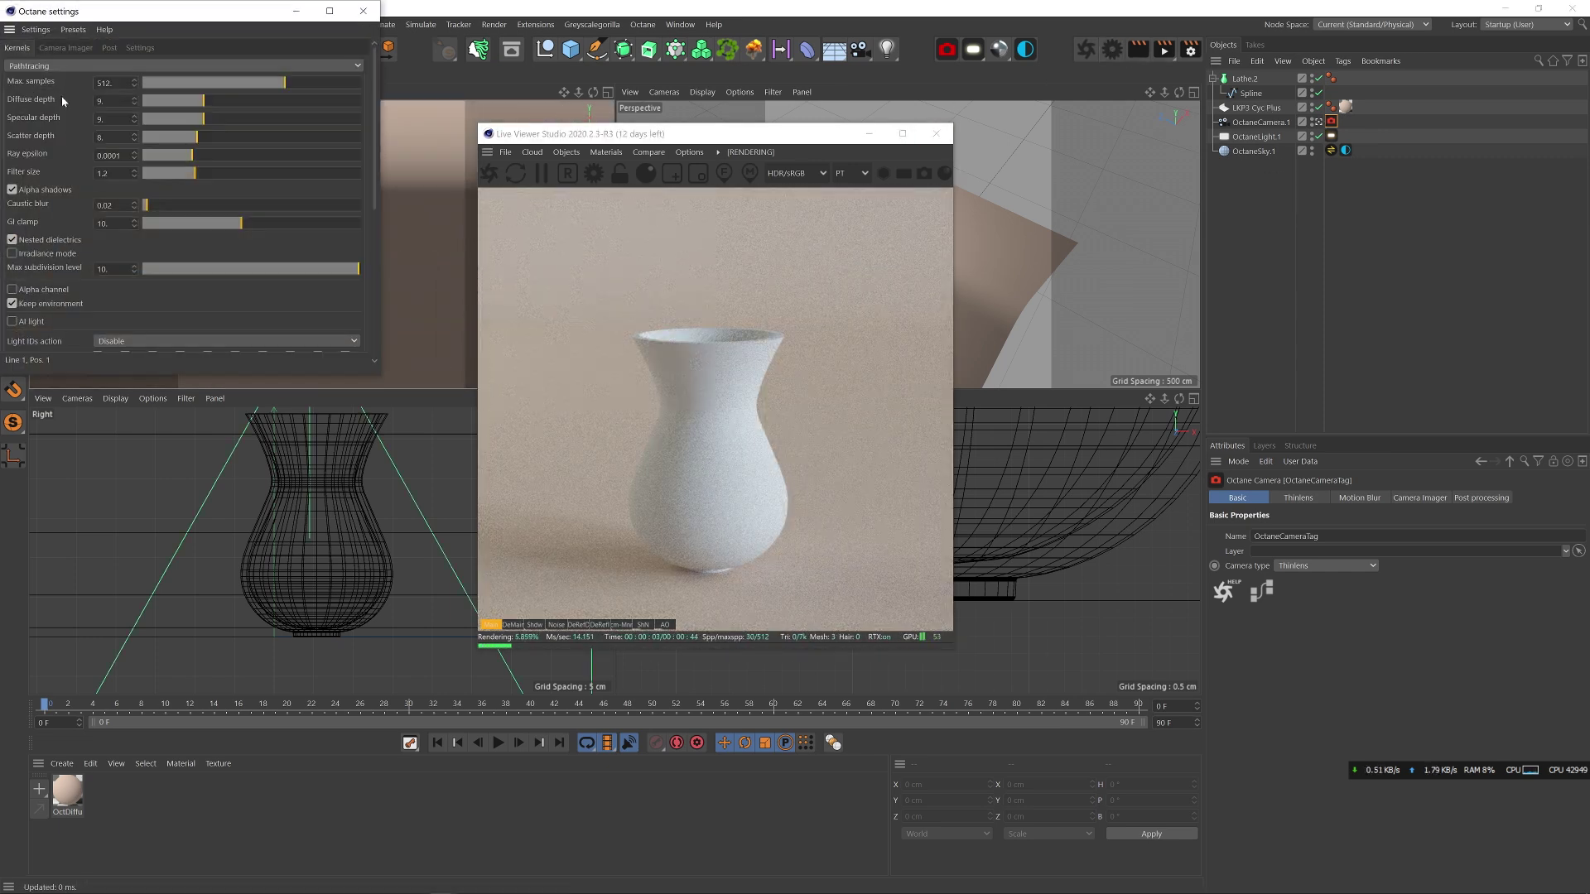
{"action": "scroll", "coordinate": [82, 285], "scroll_direction": "down", "scroll_amount": 5}
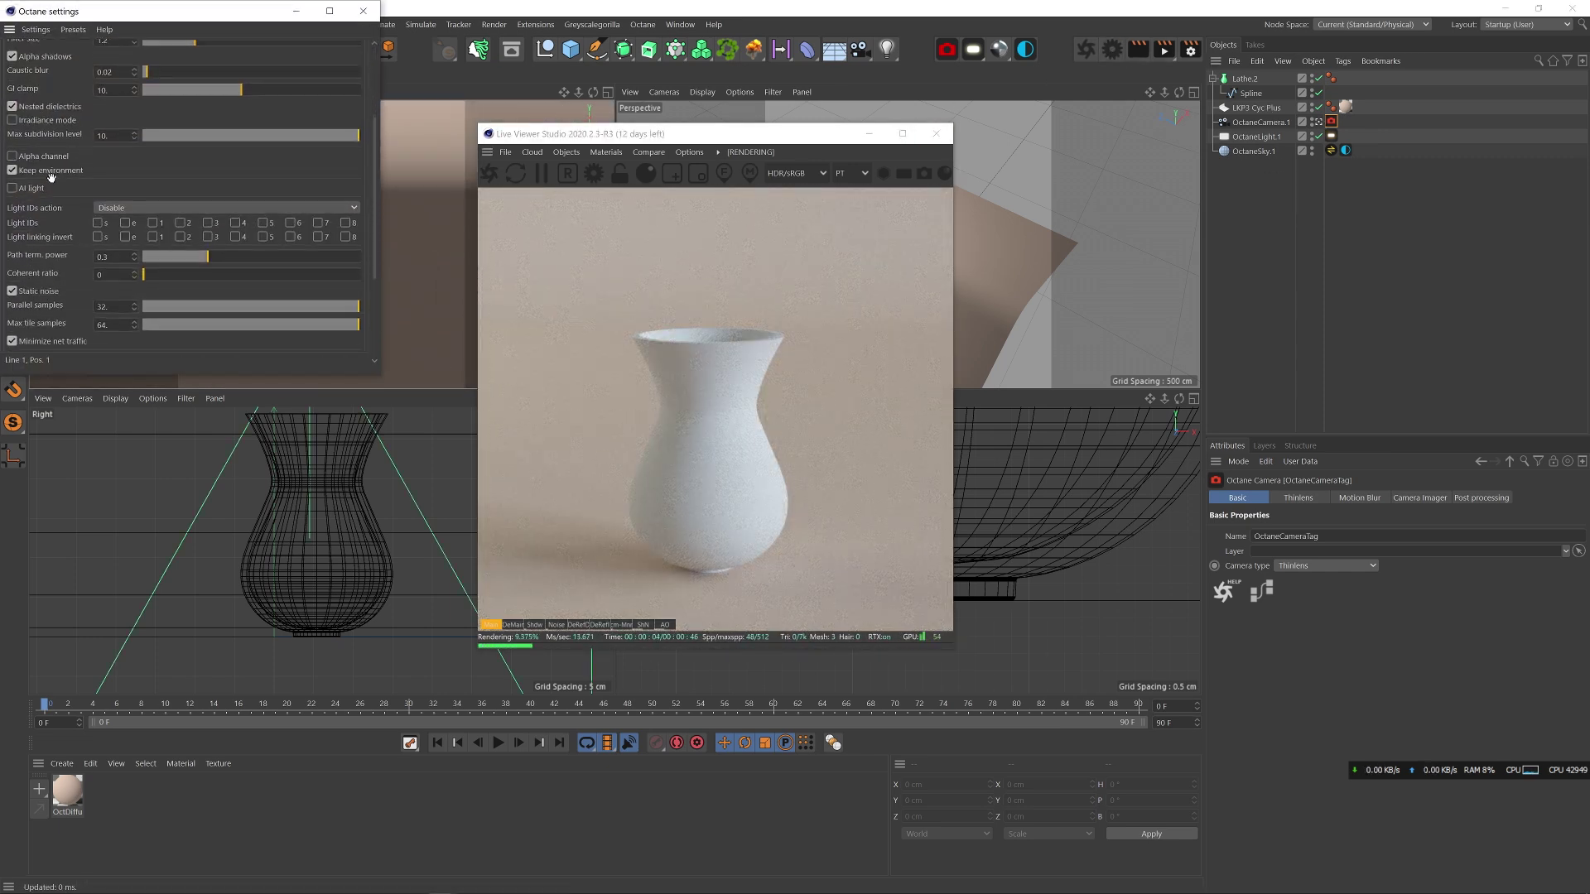
{"action": "scroll", "coordinate": [61, 135], "scroll_direction": "up", "scroll_amount": 5}
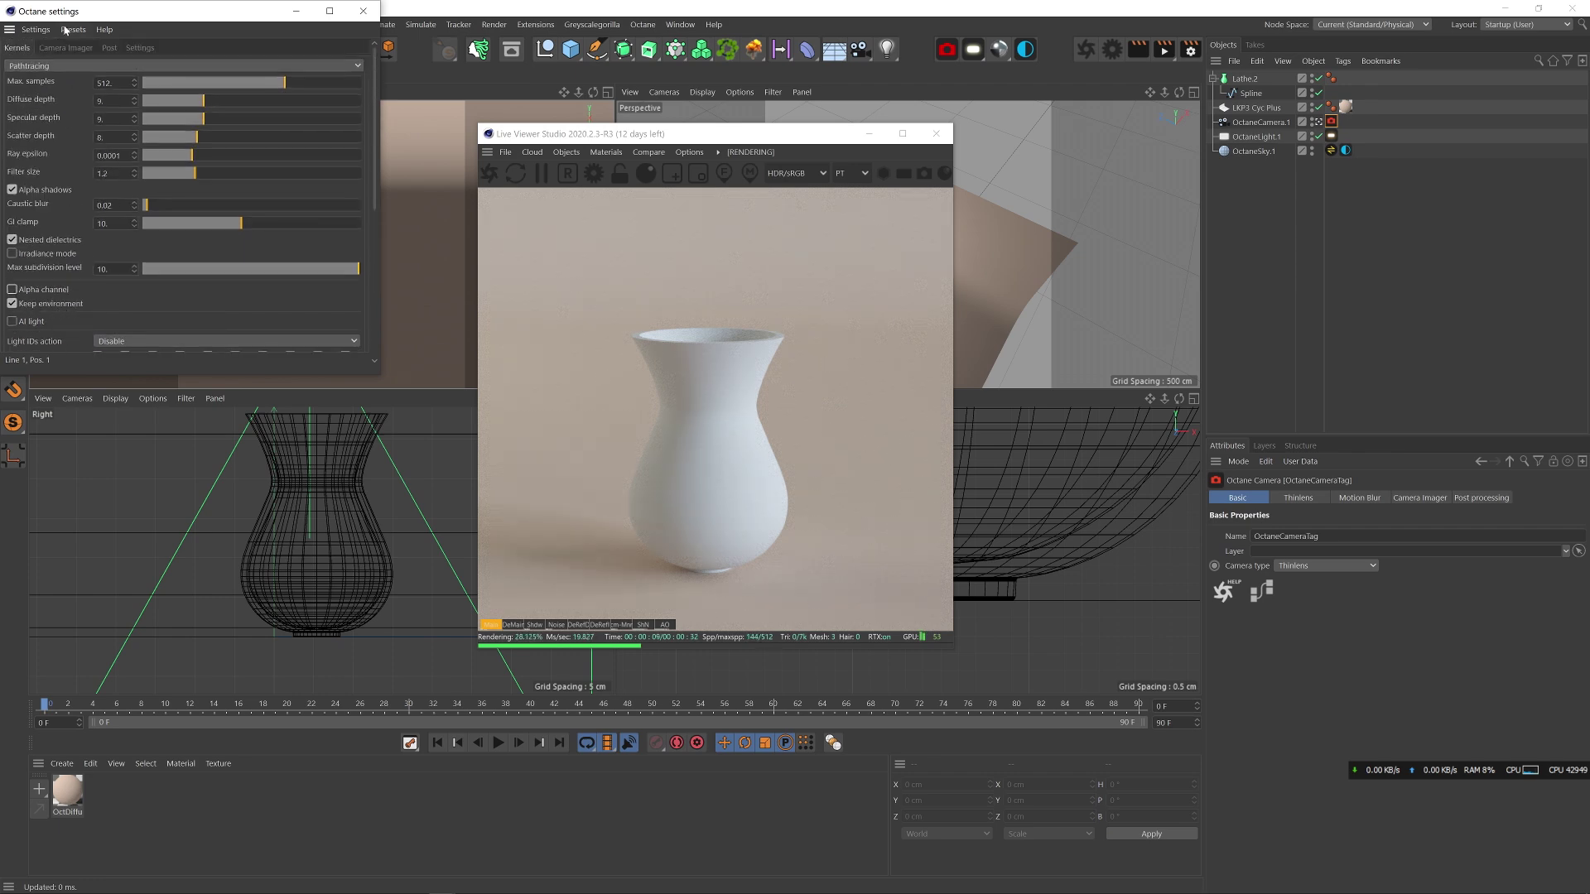
{"action": "left_click", "coordinate": [79, 47]}
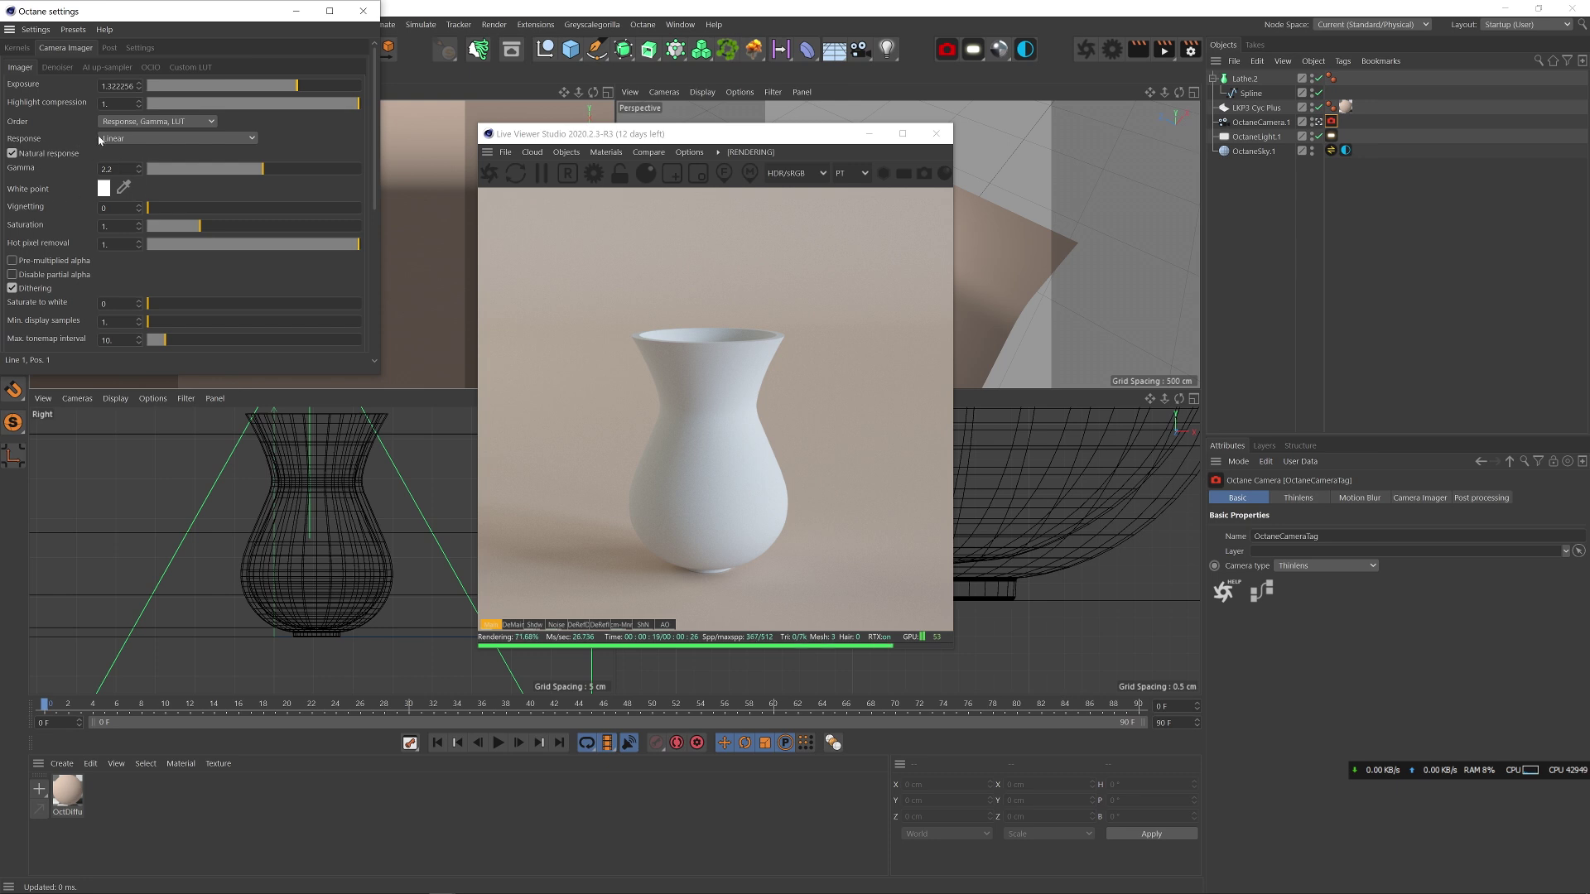
{"action": "left_click", "coordinate": [58, 67]}
{"action": "left_click", "coordinate": [139, 47]}
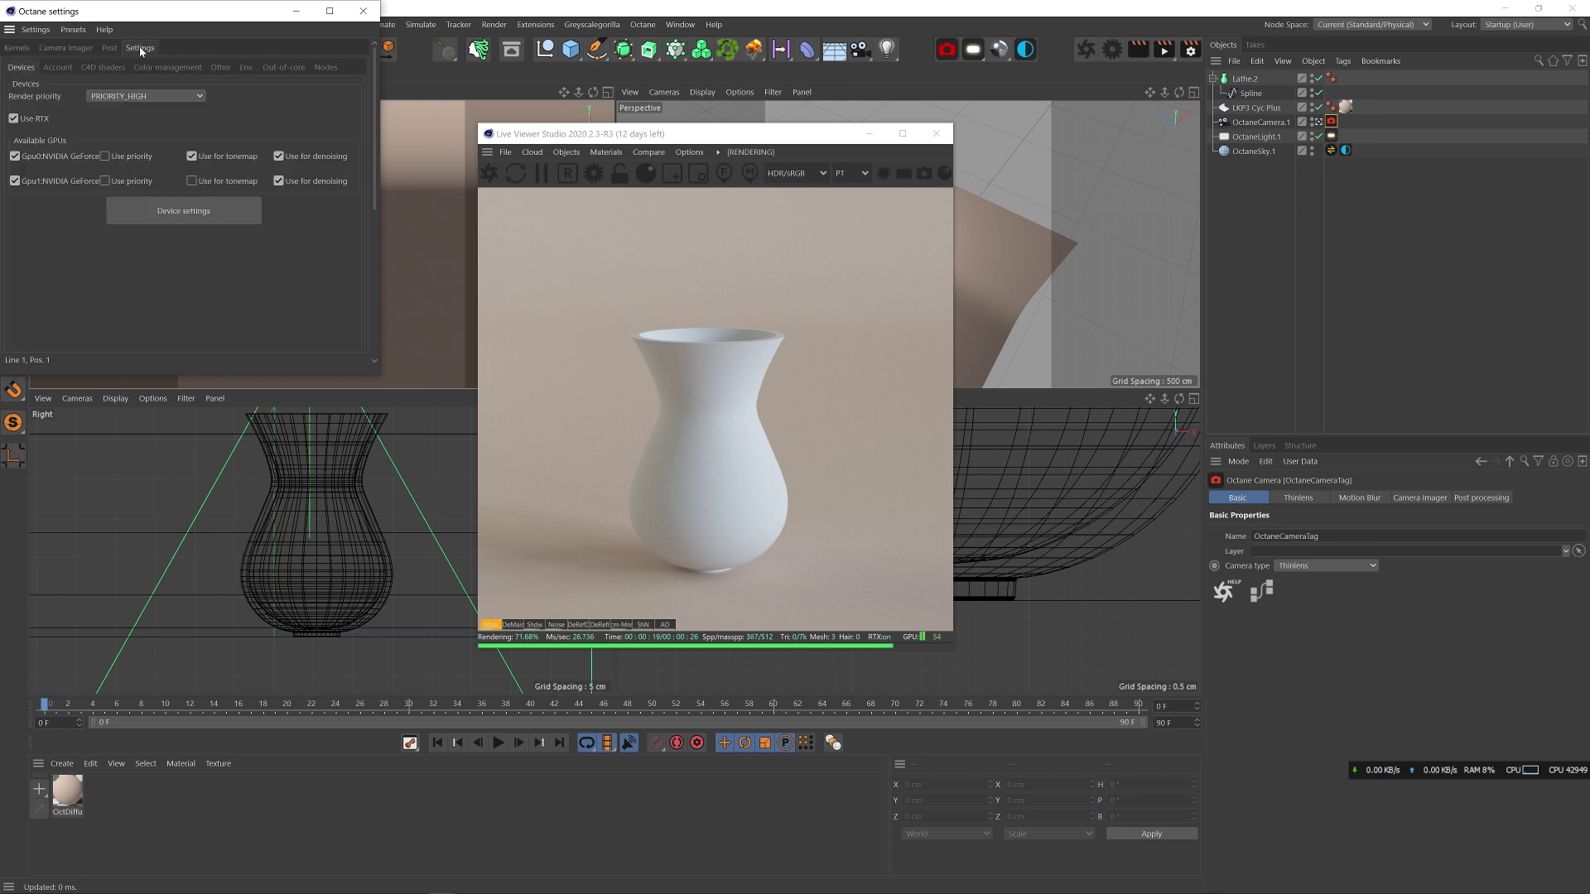
{"action": "left_click", "coordinate": [99, 67]}
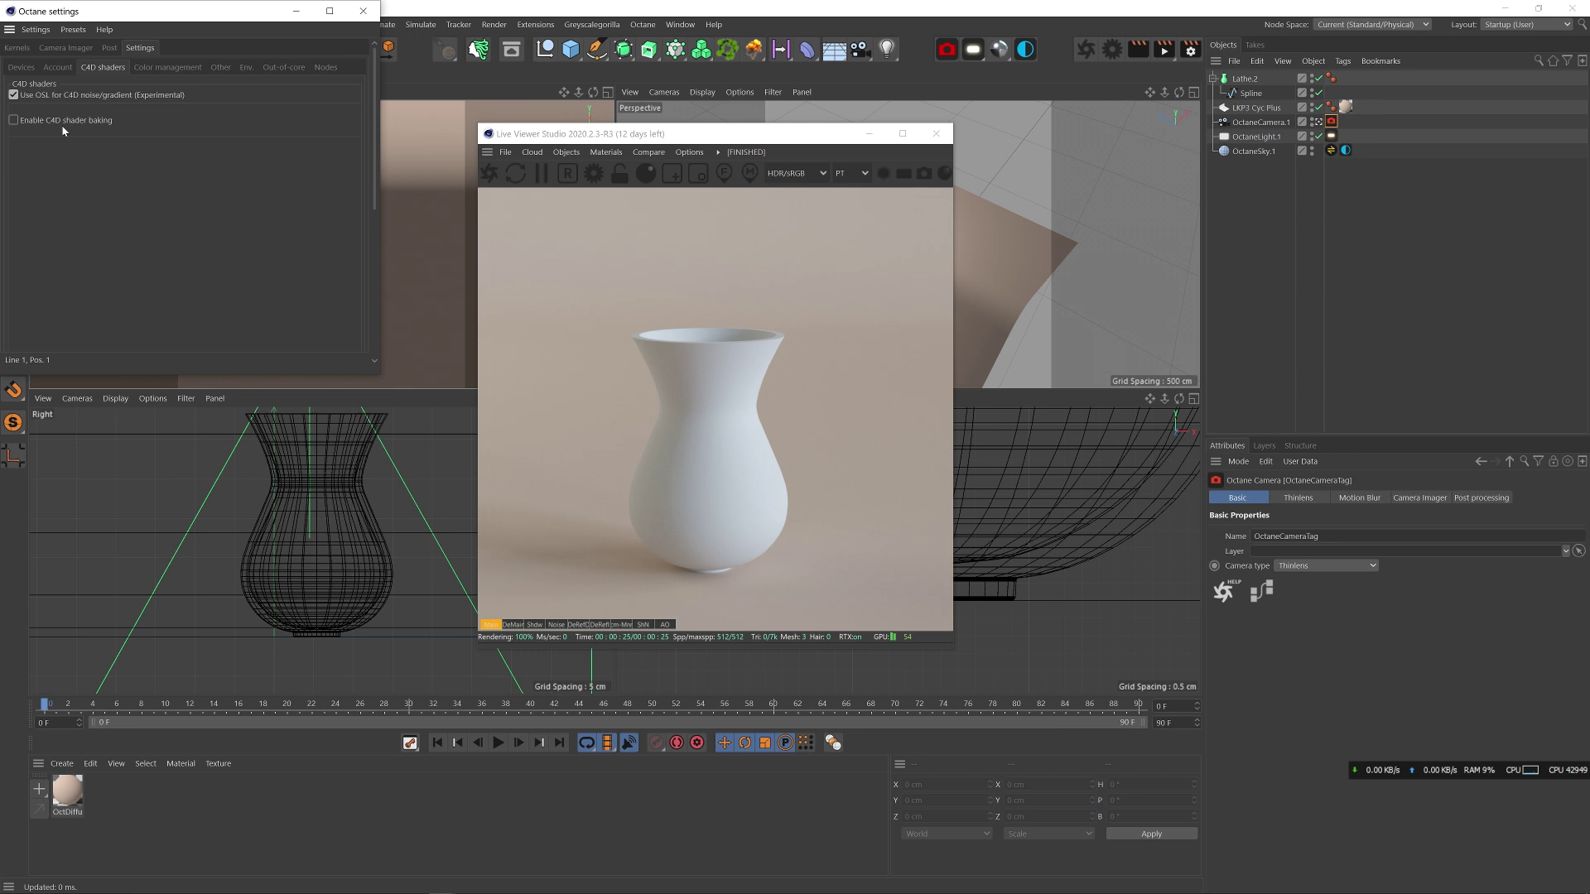
{"action": "left_click", "coordinate": [361, 12]}
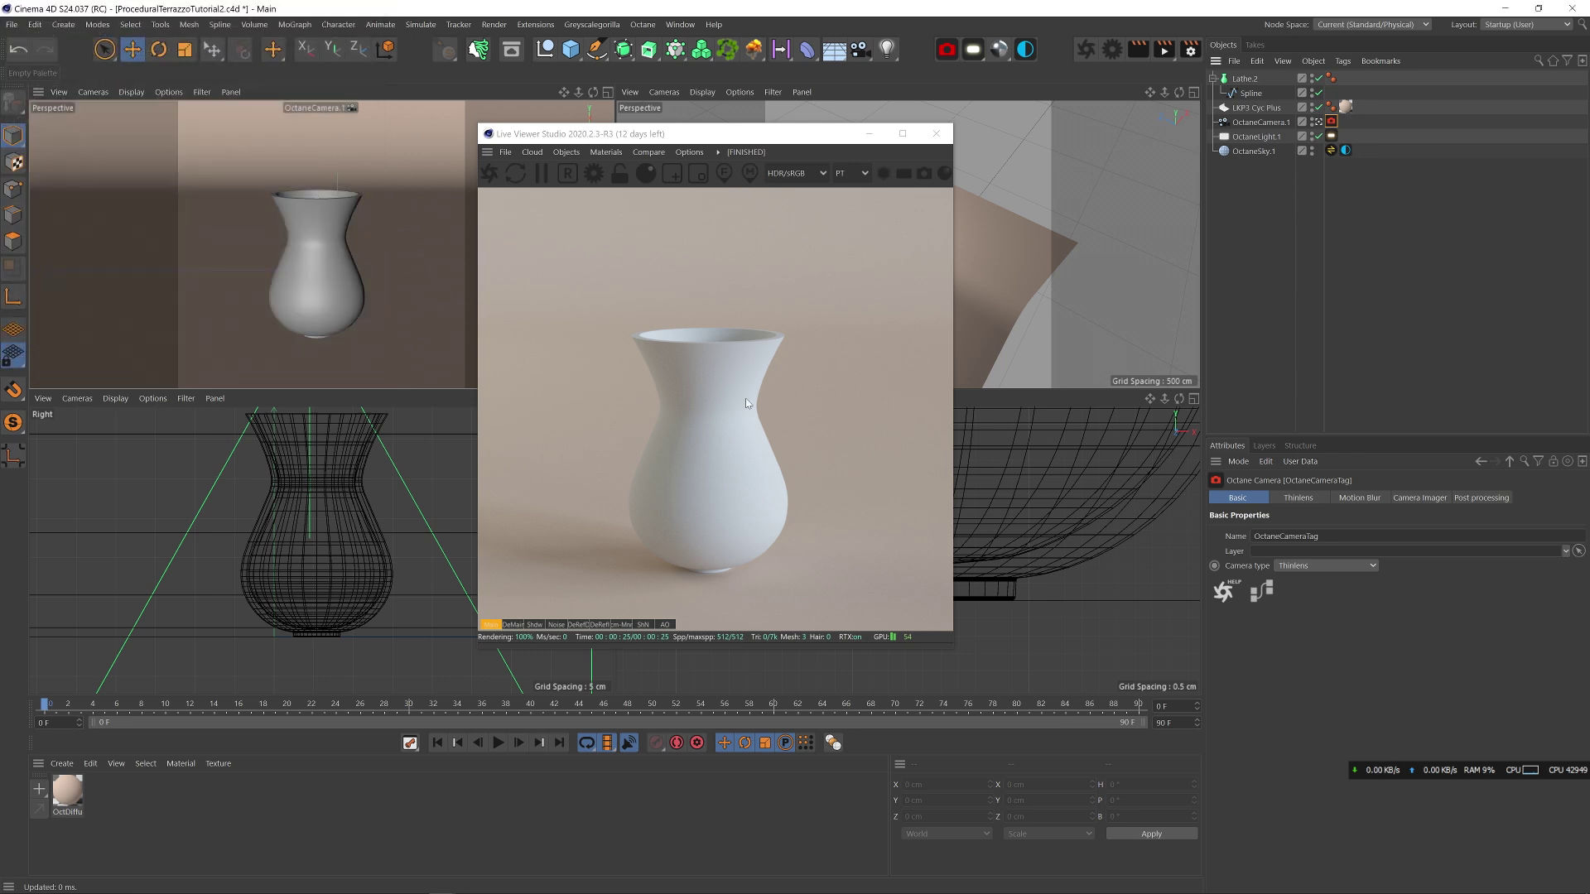
- Inspect the vase's profile spline in the front view by disabling the Lathe and enabling it again
{"action": "left_click_drag", "start_coordinate": [715, 135], "coordinate": [324, 107]}
{"action": "scroll", "coordinate": [943, 578], "scroll_direction": "down", "scroll_amount": 5}
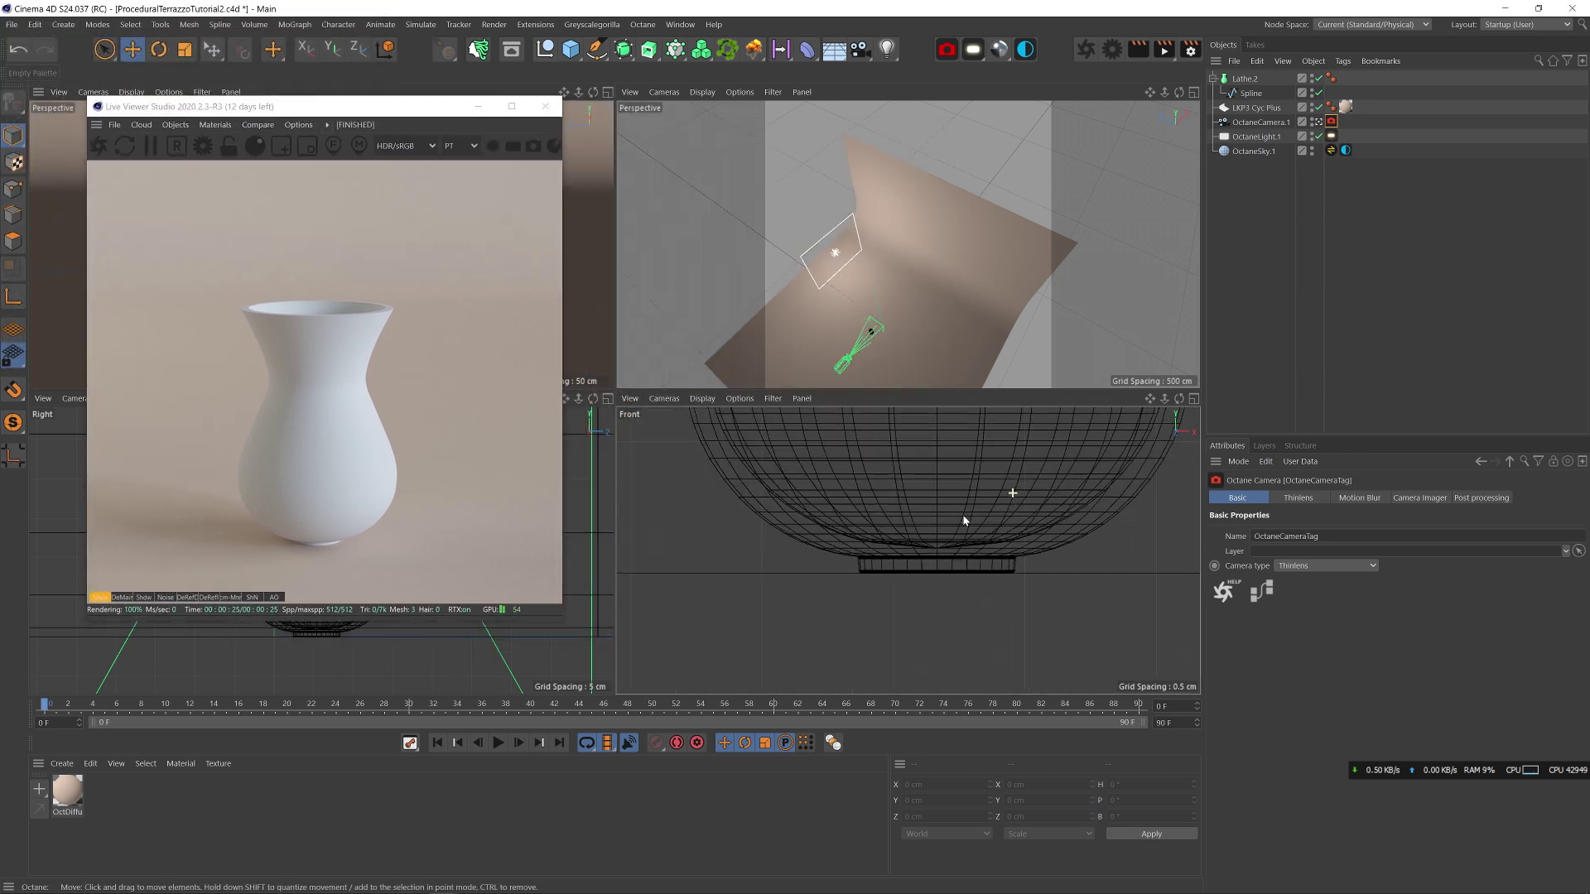
{"action": "scroll", "coordinate": [942, 578], "scroll_direction": "down", "scroll_amount": 2}
{"action": "left_click", "coordinate": [1318, 79]}
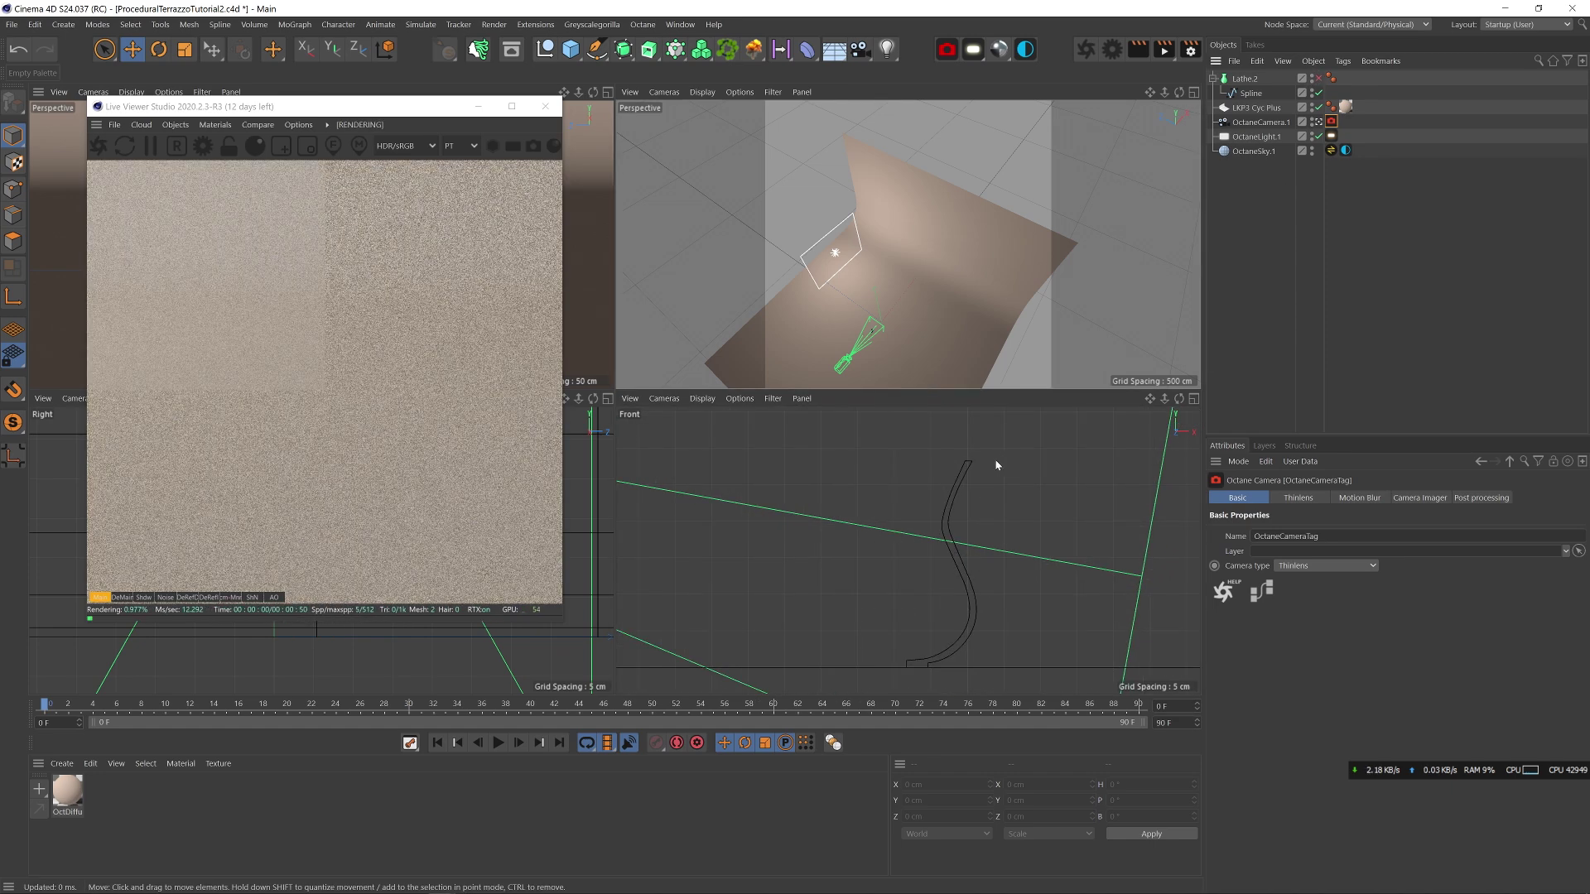
{"action": "left_click", "coordinate": [1319, 78]}
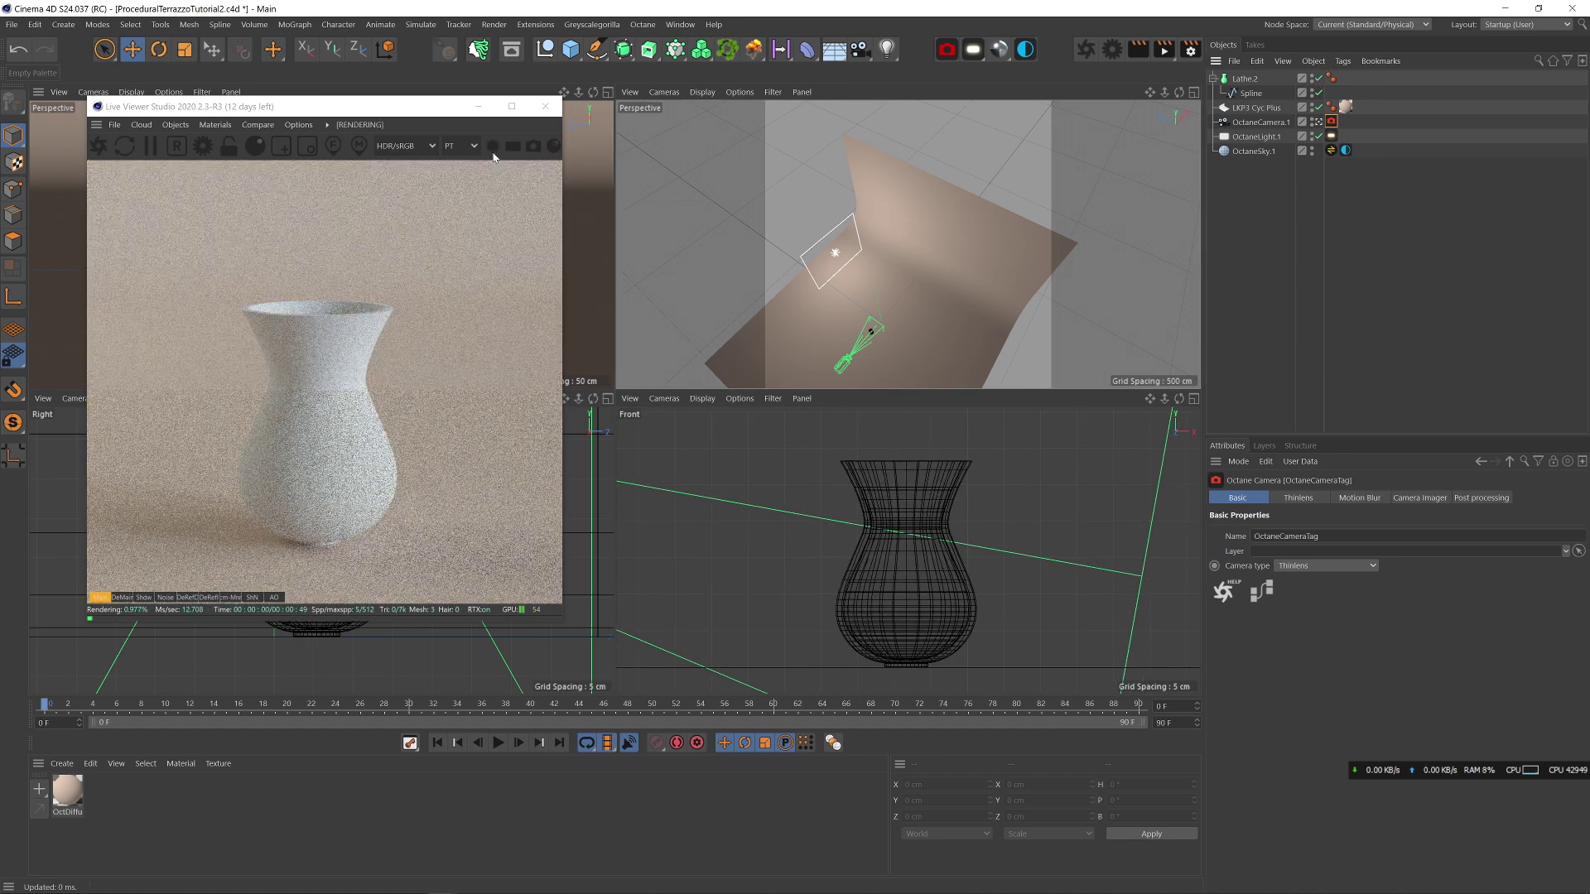
- Create an Octane Universal material, assign it to the Lathe vase and open it in the node editor
{"action": "left_click", "coordinate": [999, 49]}
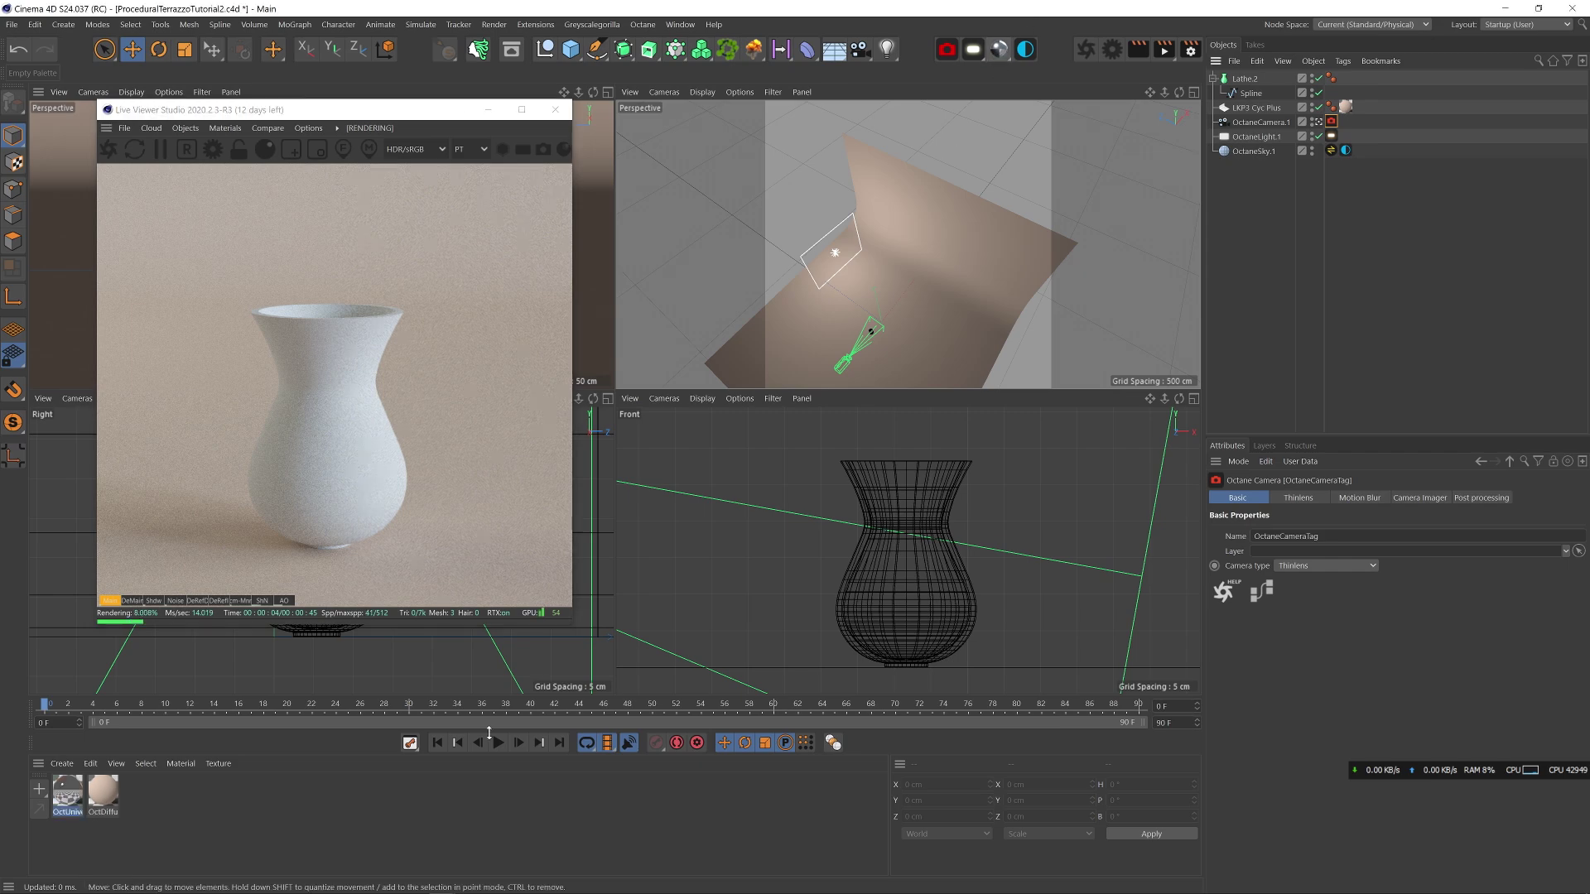
{"action": "left_click_drag", "start_coordinate": [1259, 83], "coordinate": [1261, 80]}
{"action": "double_click", "coordinate": [68, 790]}
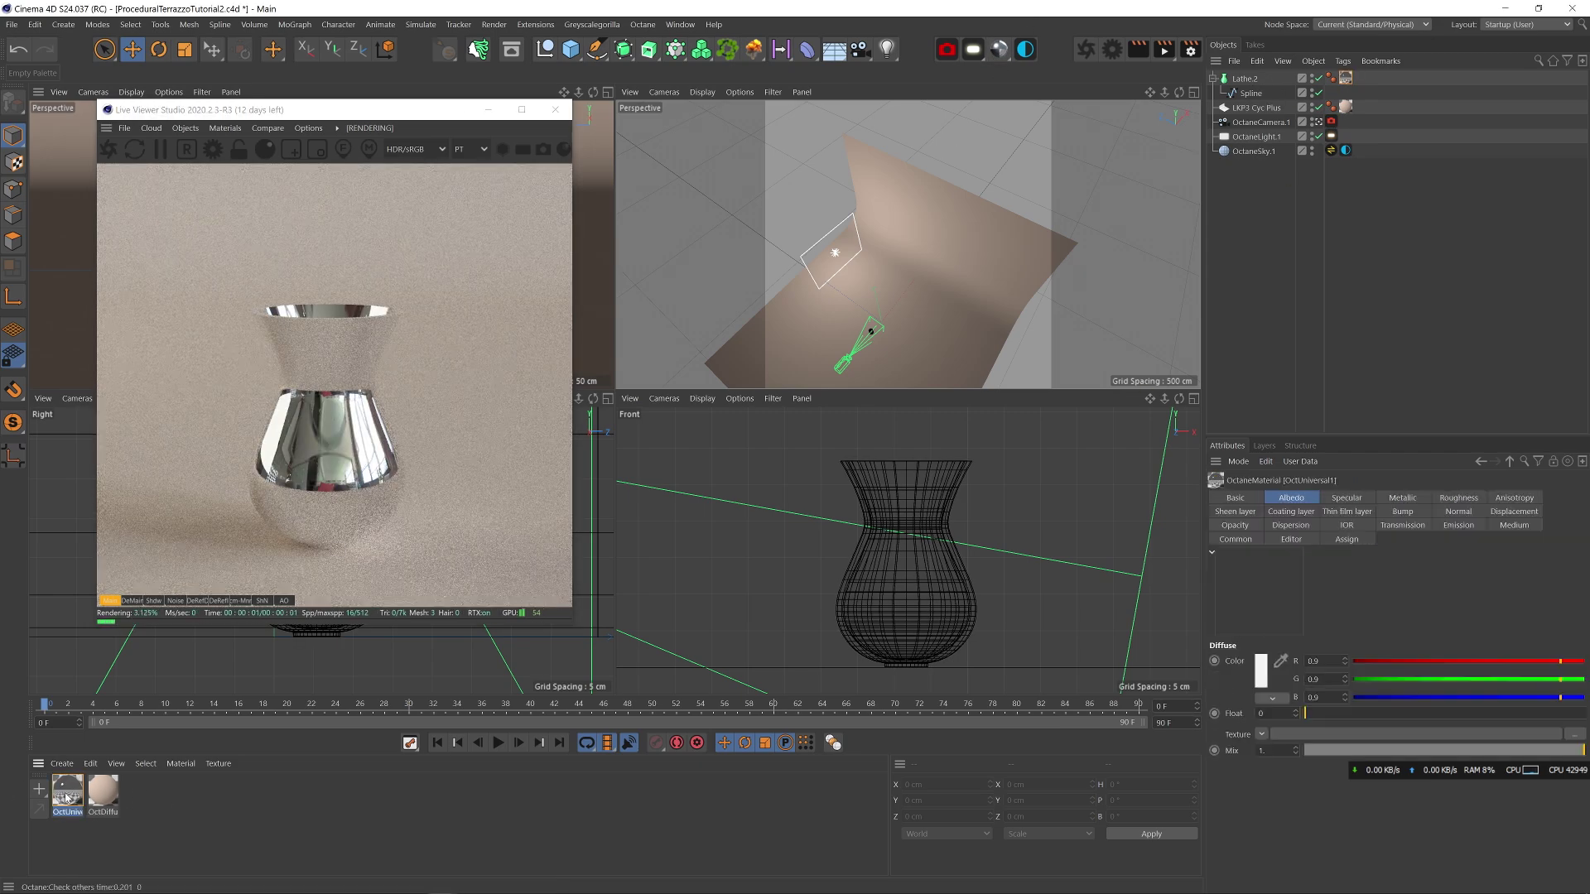
{"action": "left_click_drag", "start_coordinate": [240, 360], "coordinate": [846, 162]}
{"action": "left_click", "coordinate": [714, 349]}
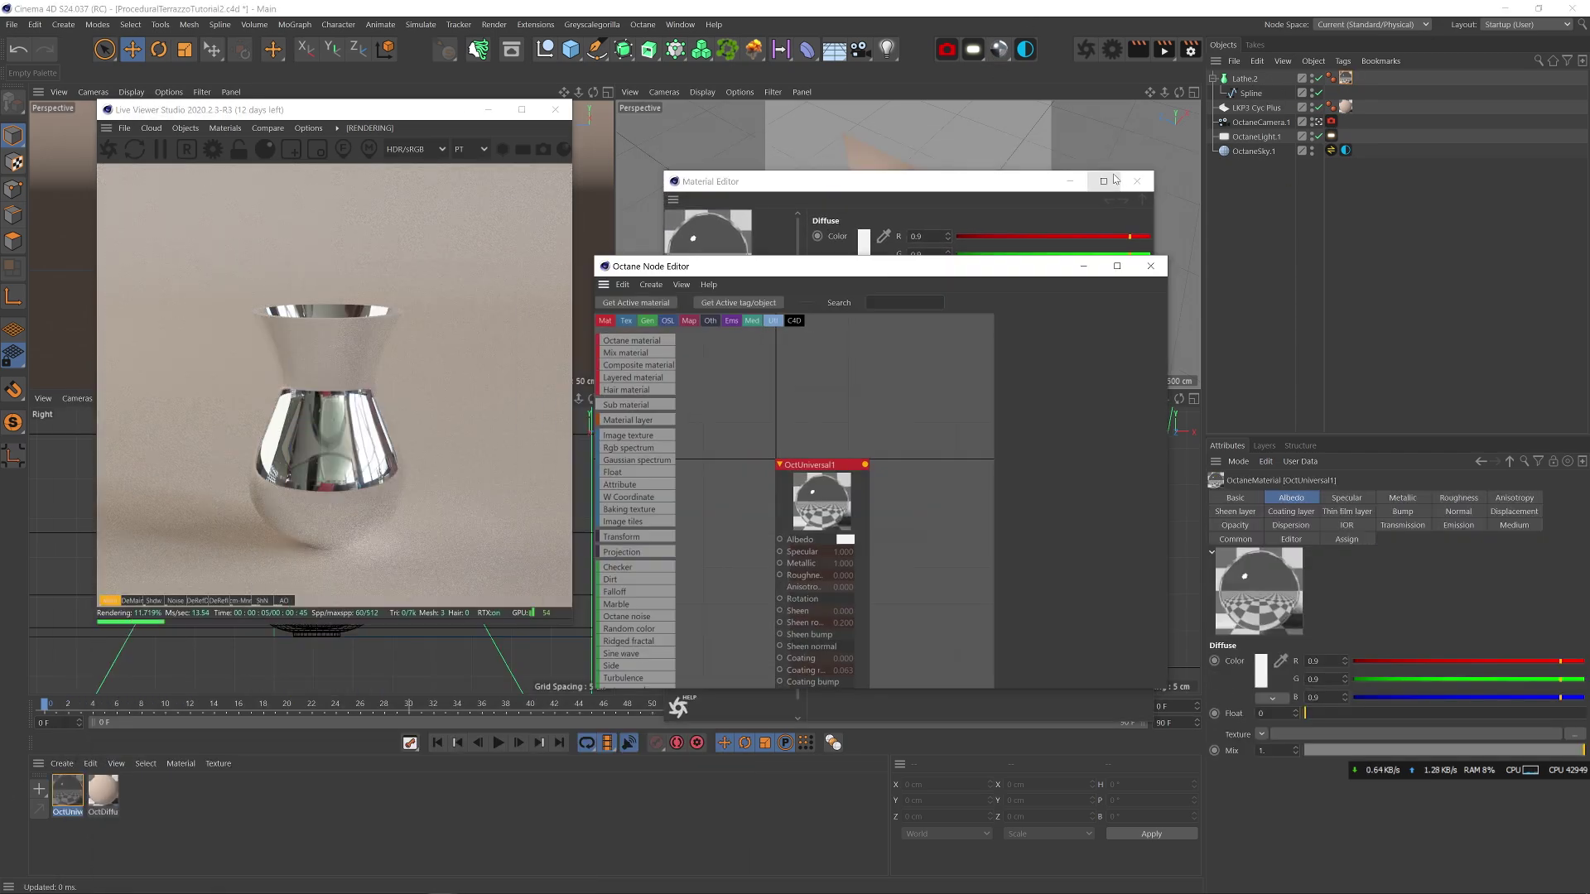
- Make the universal material non-metallic and check its index of refraction and basic properties
{"action": "left_click", "coordinate": [937, 429]}
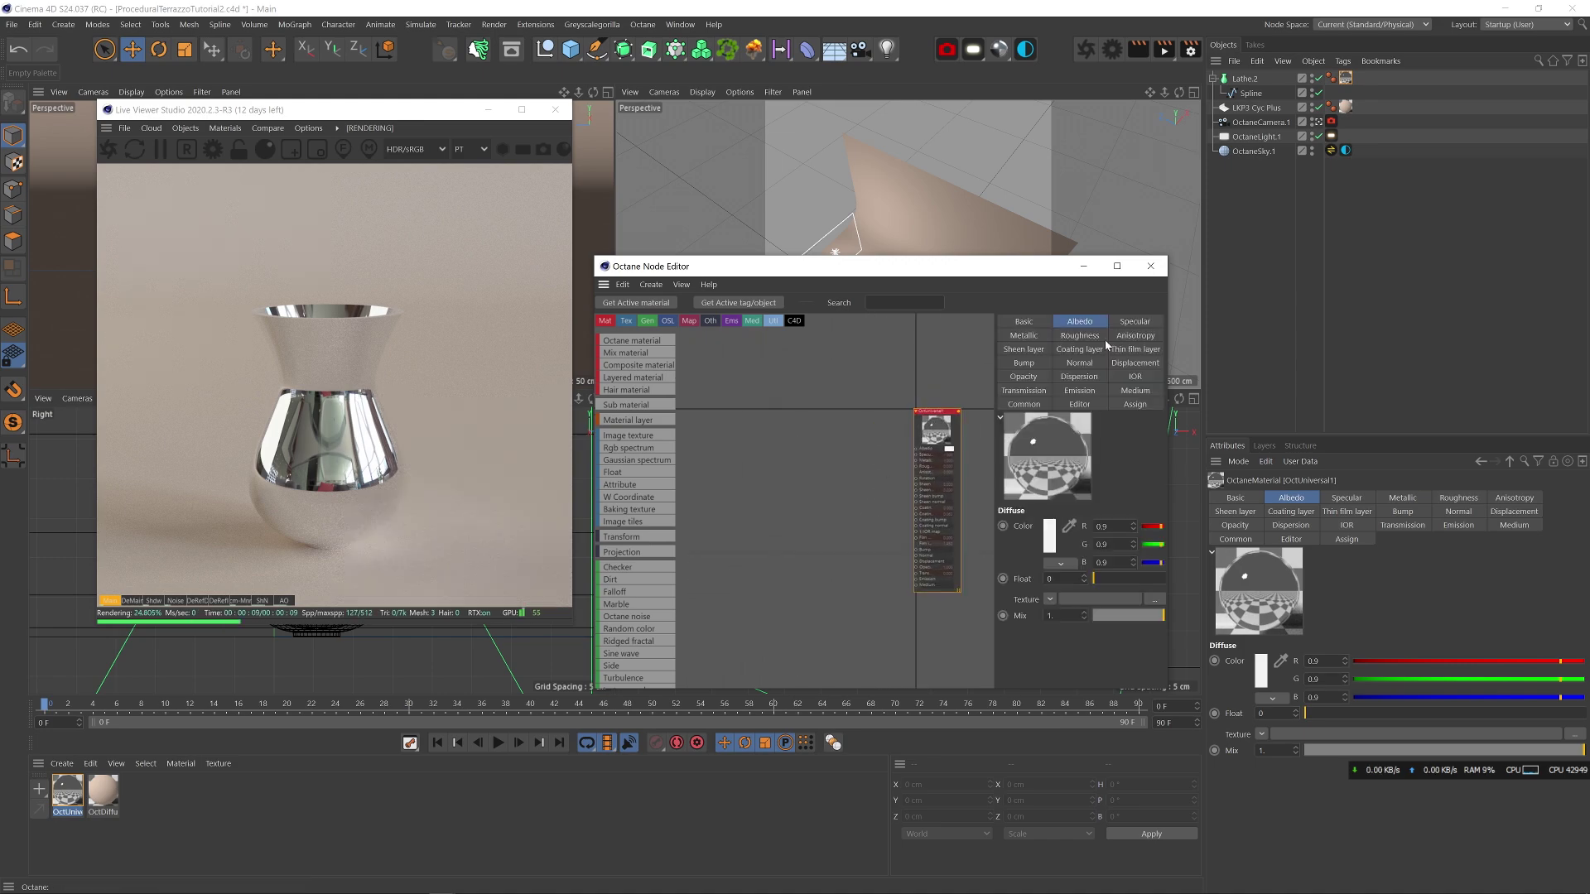
{"action": "left_click", "coordinate": [1132, 374]}
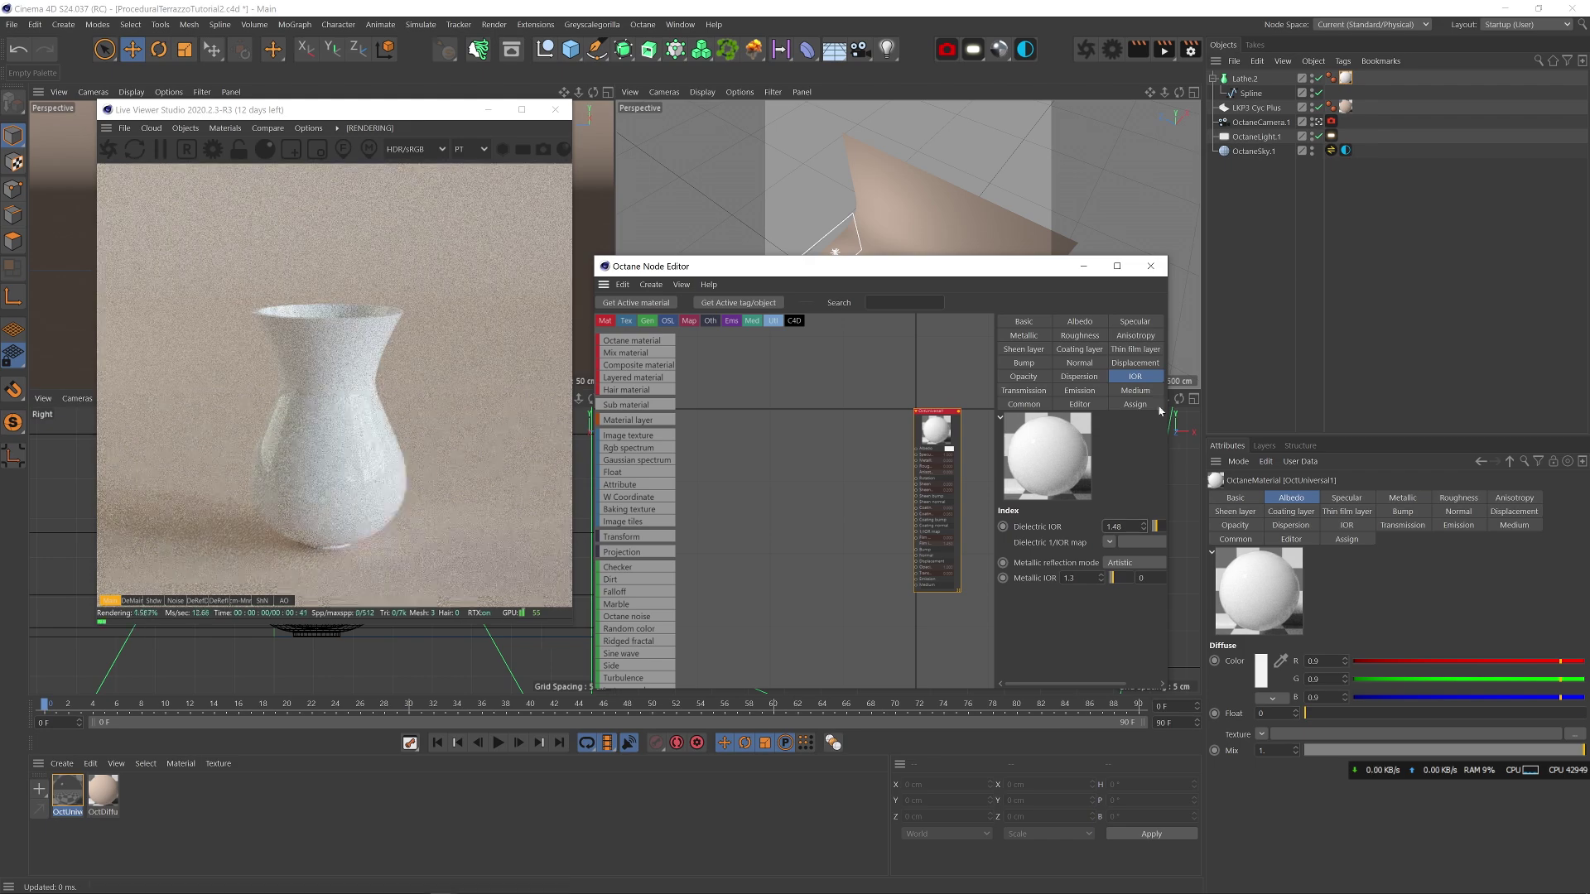
{"action": "left_click", "coordinate": [1016, 323]}
- Add two C4D Noise nodes, one above the other, beside the material node
{"action": "scroll", "coordinate": [621, 539], "scroll_direction": "down", "scroll_amount": 15}
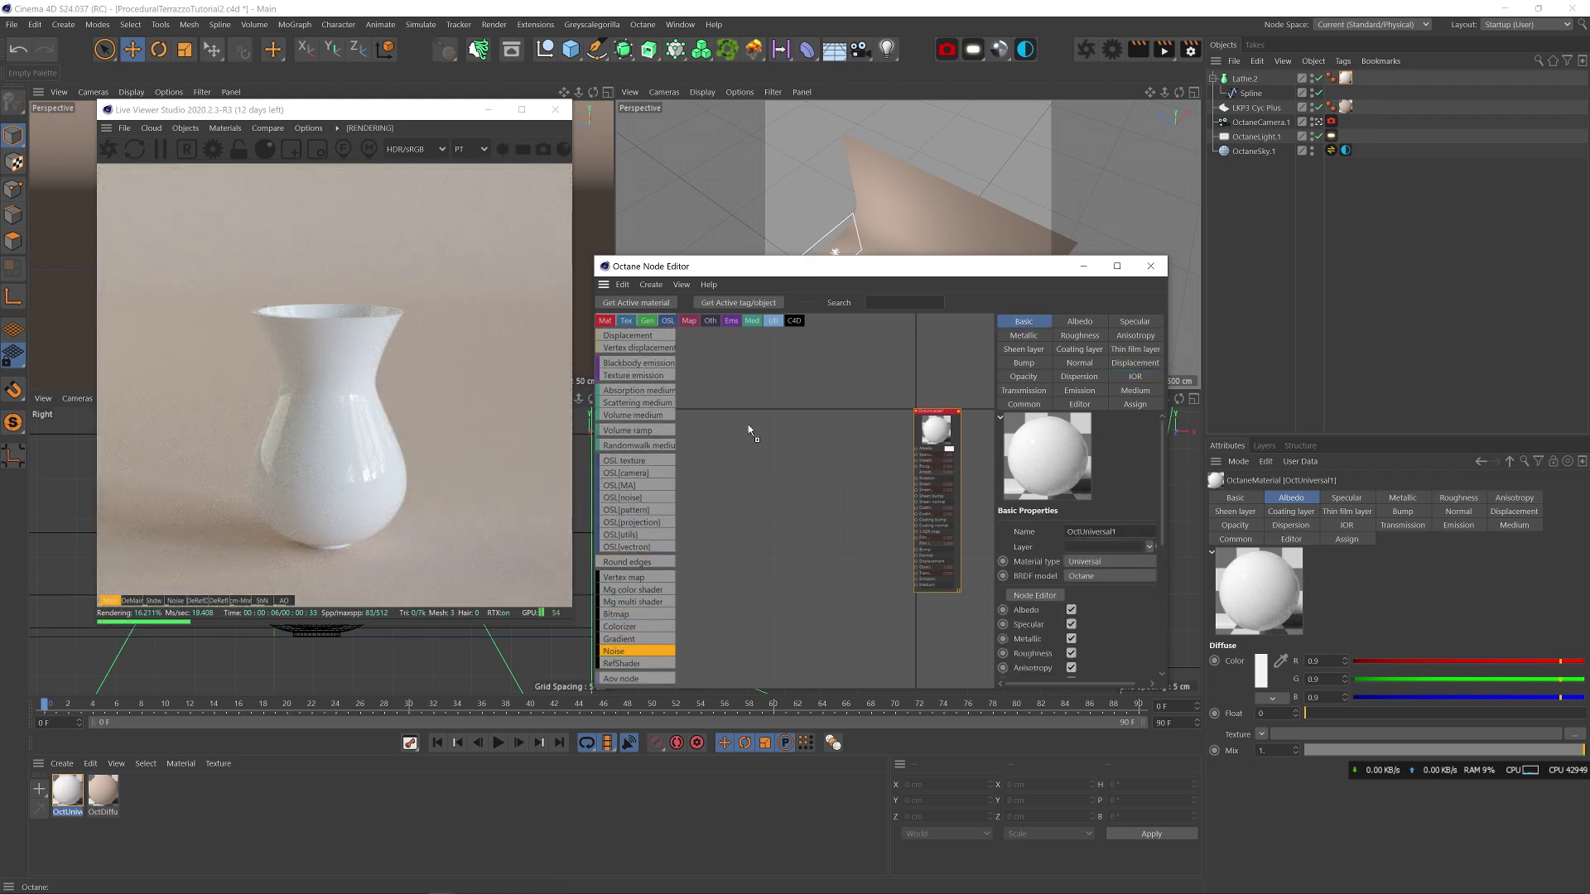
{"action": "left_click", "coordinate": [633, 653]}
{"action": "left_click_drag", "start_coordinate": [751, 500], "coordinate": [765, 484]}
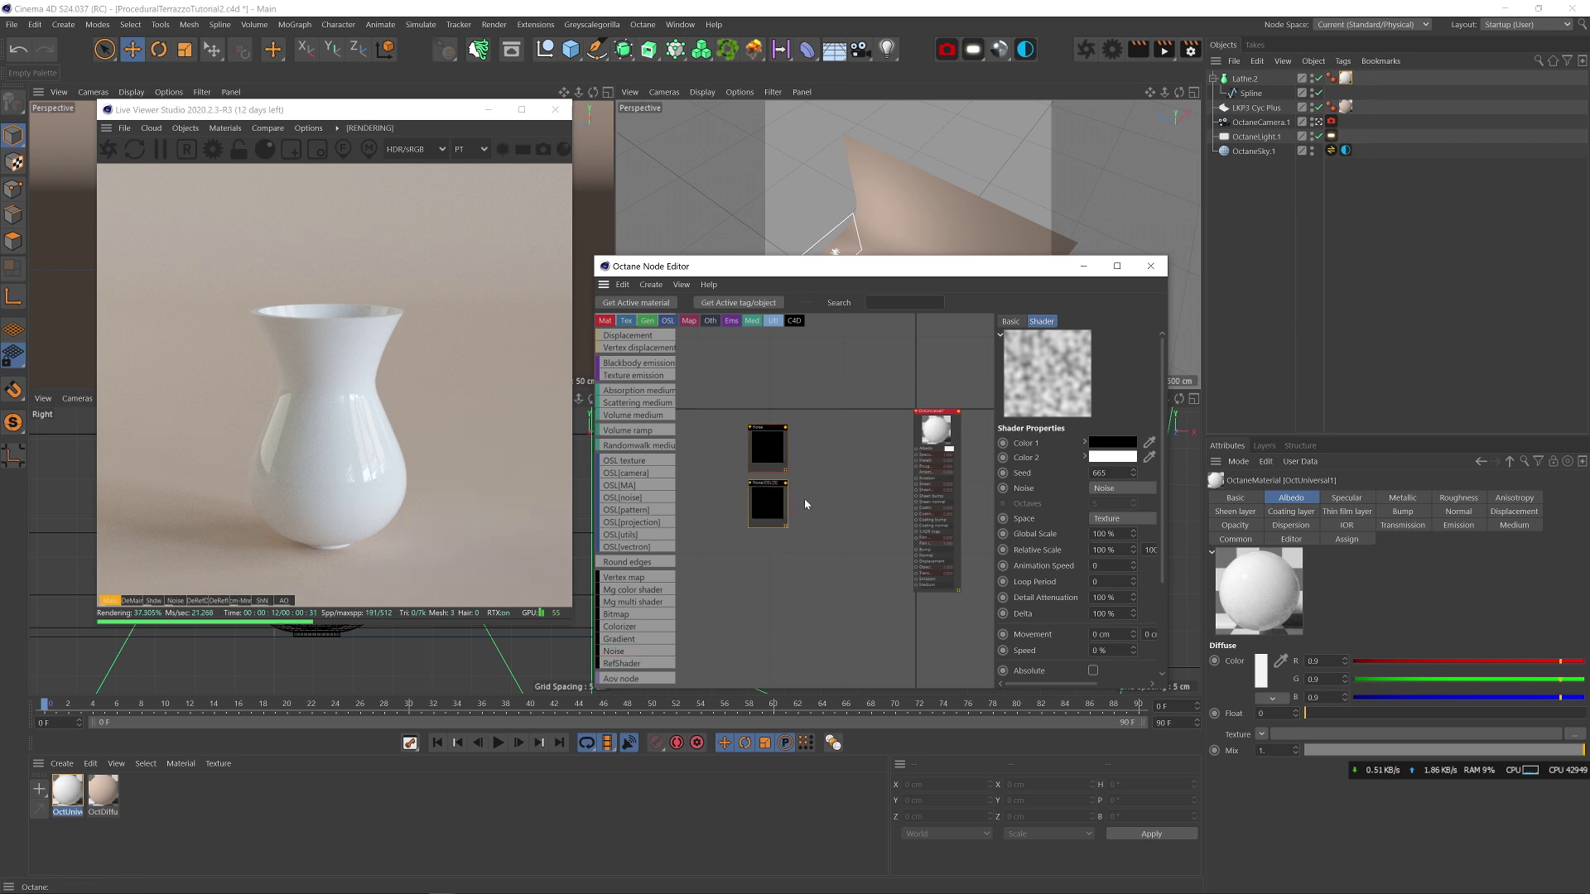
- Set the upper Noise node's type to Voronoi 3 and the lower one's to Cell Voronoi
{"action": "left_click", "coordinate": [1126, 488]}
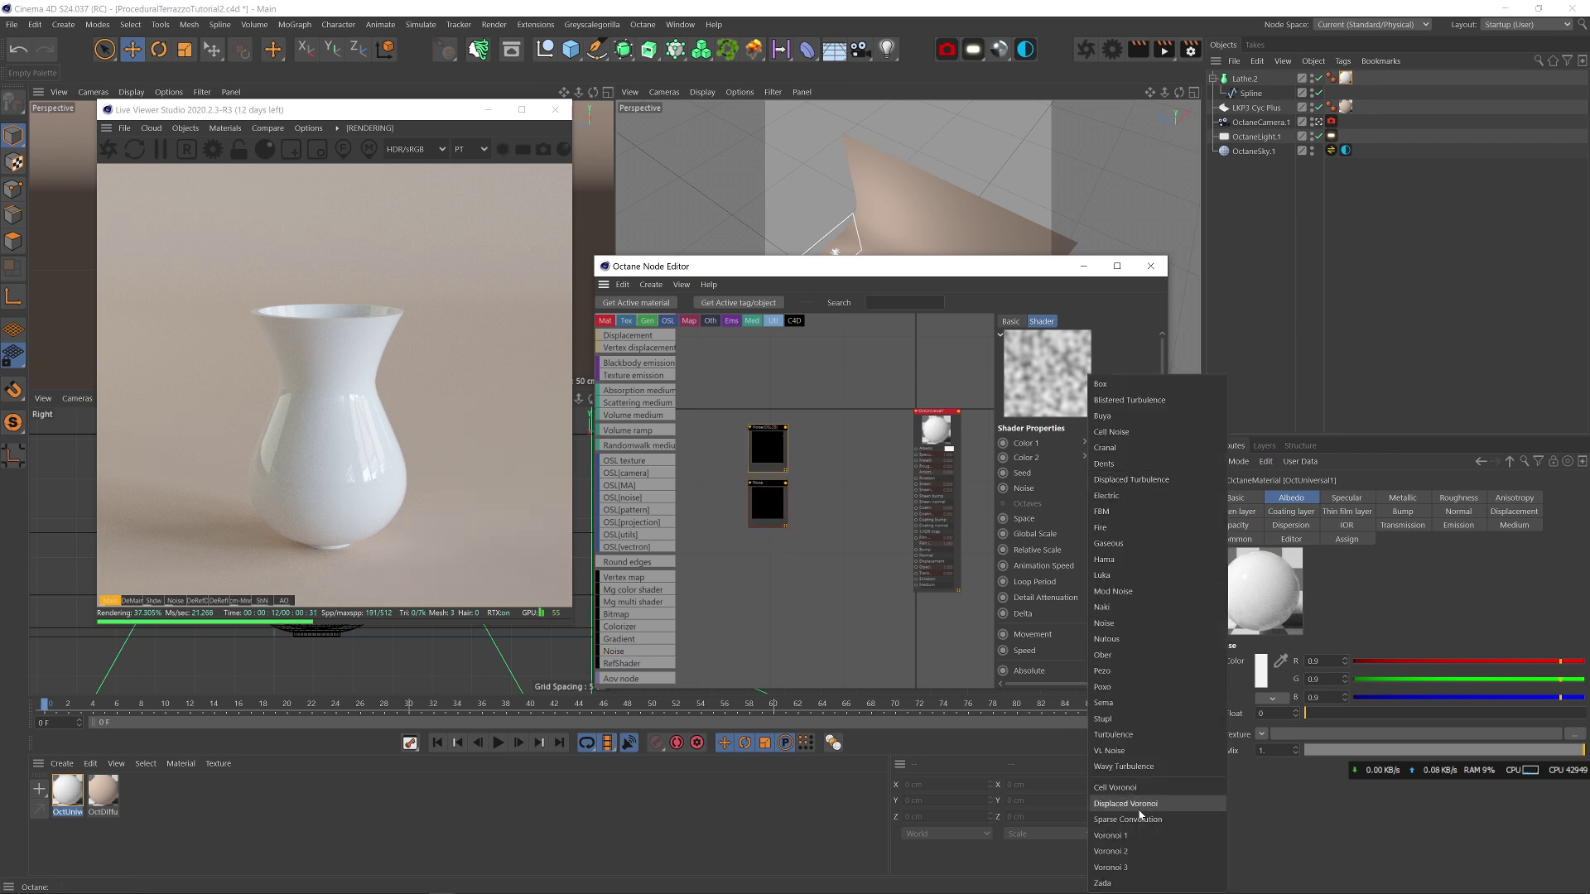
{"action": "left_click", "coordinate": [1109, 867]}
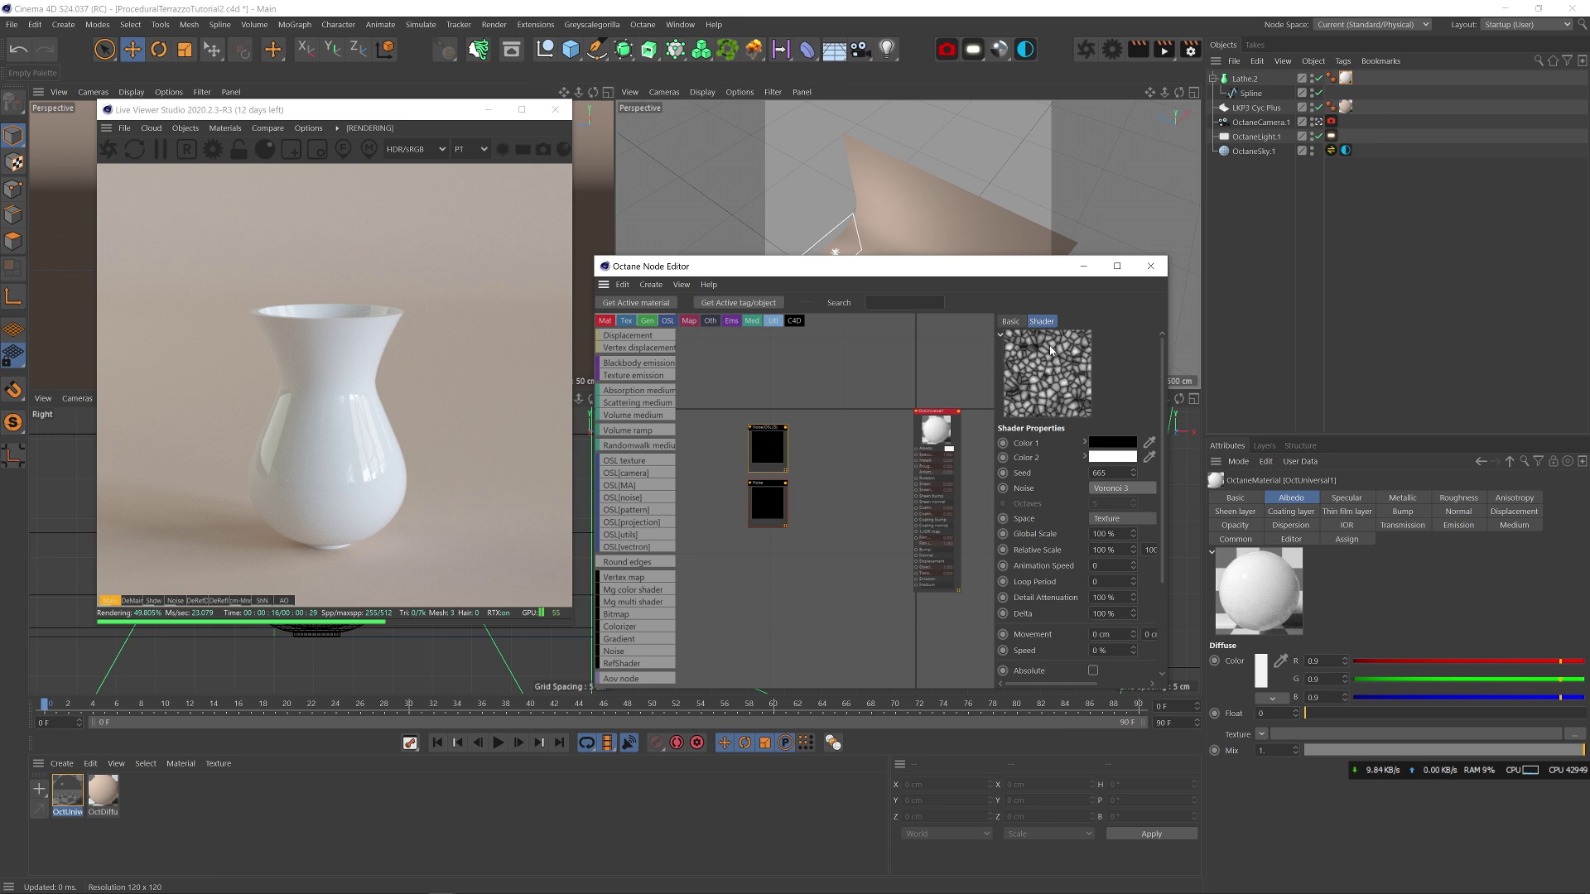
{"action": "left_click", "coordinate": [767, 502]}
{"action": "left_click", "coordinate": [1126, 488]}
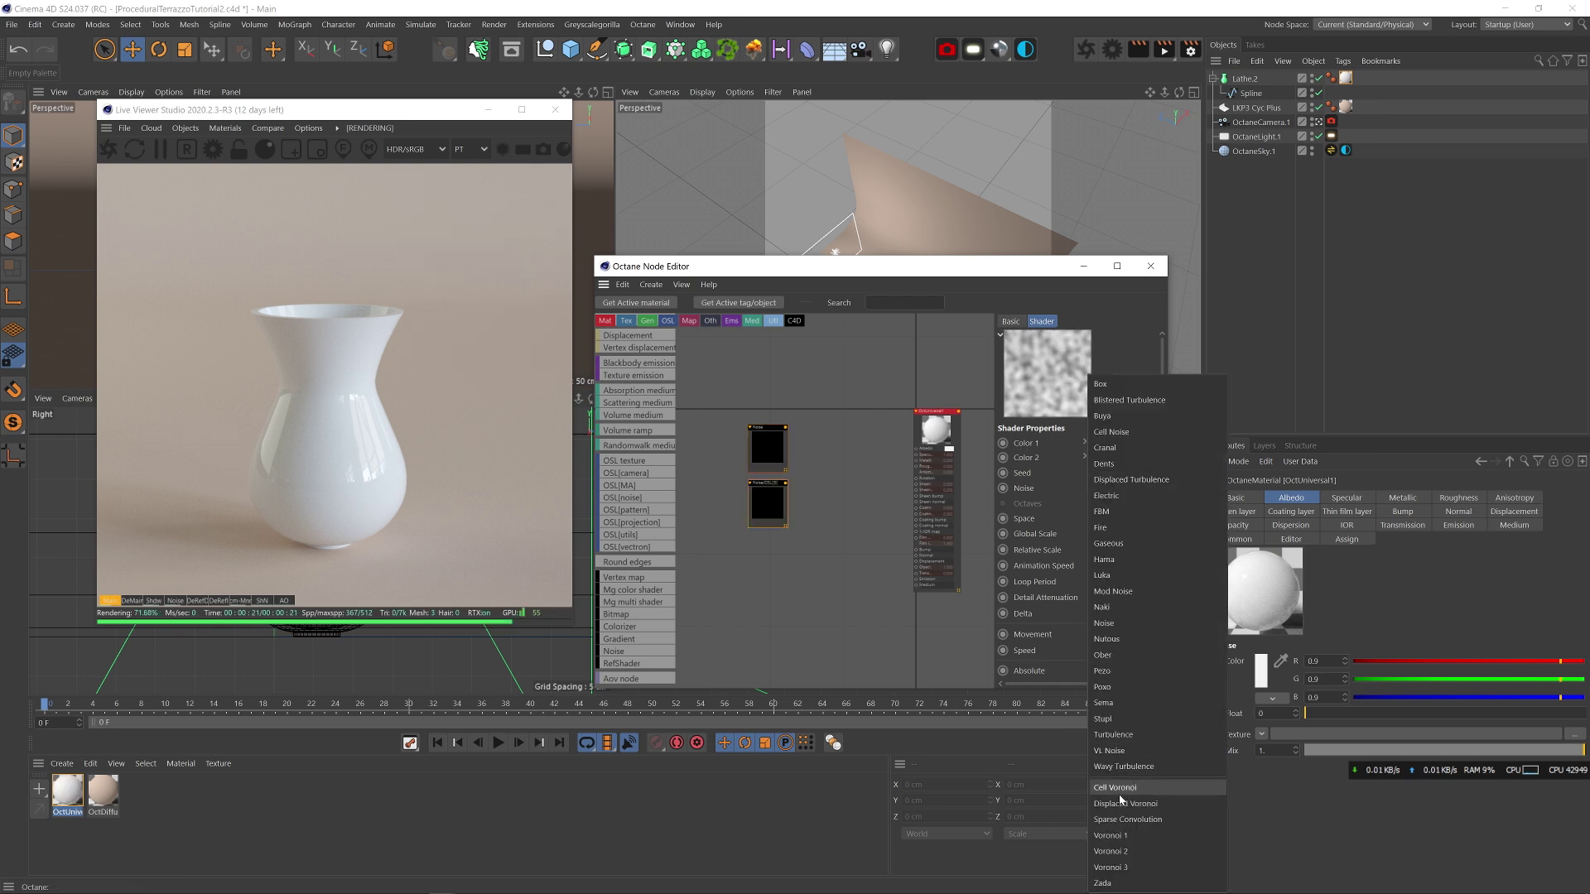
{"action": "left_click", "coordinate": [1120, 789]}
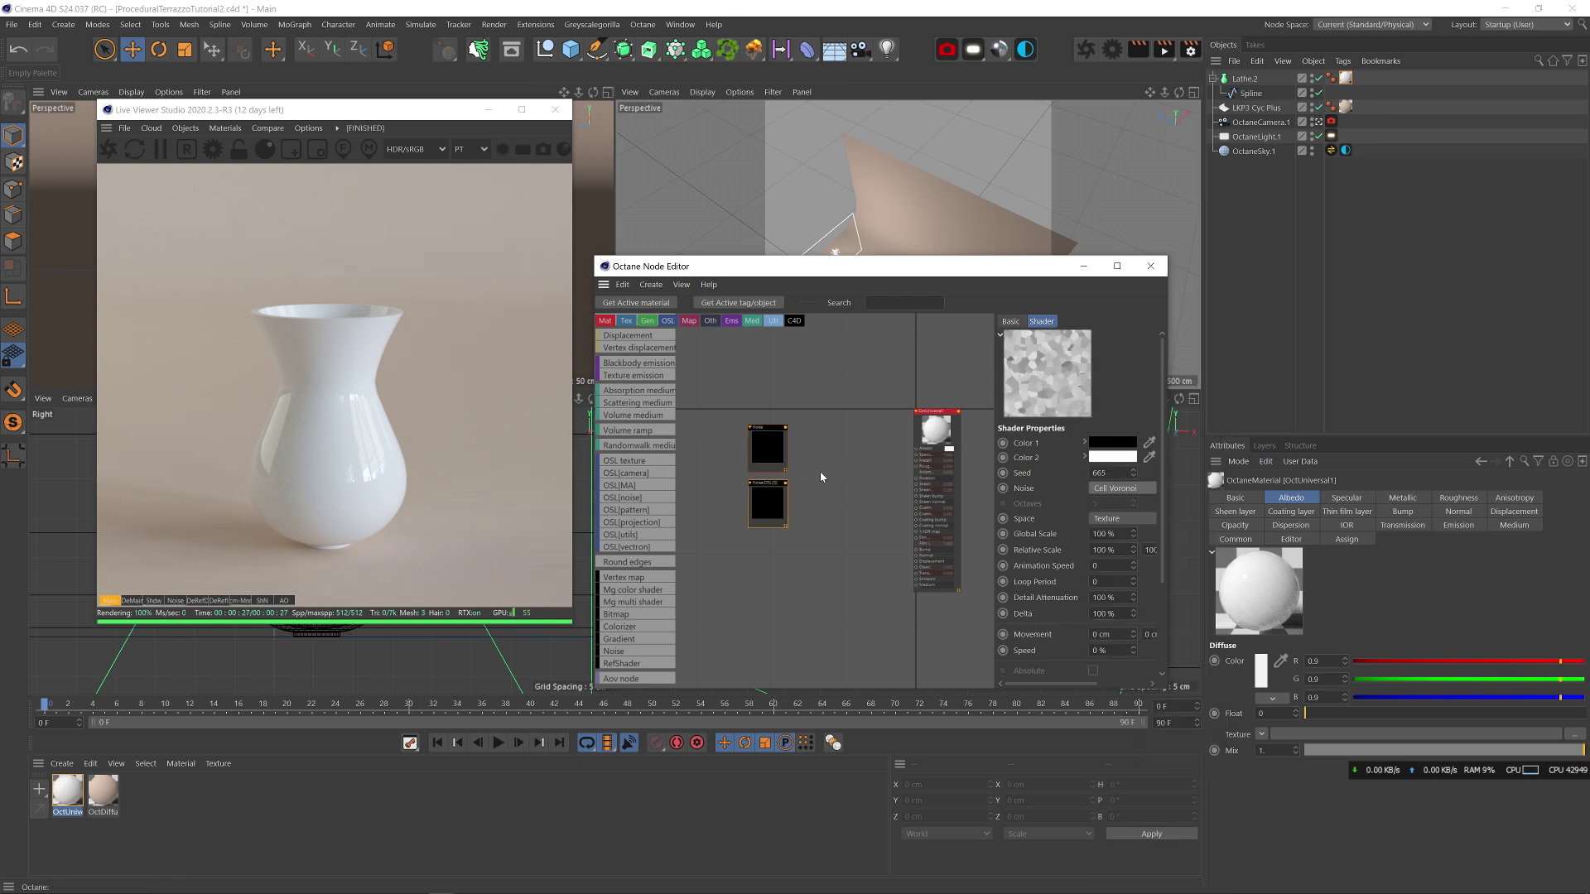
- Set the global scale of both noises to 20% and connect the Voronoi 3 noise to the material's Albedo
{"action": "scroll", "coordinate": [820, 476], "scroll_direction": "up", "scroll_amount": 2}
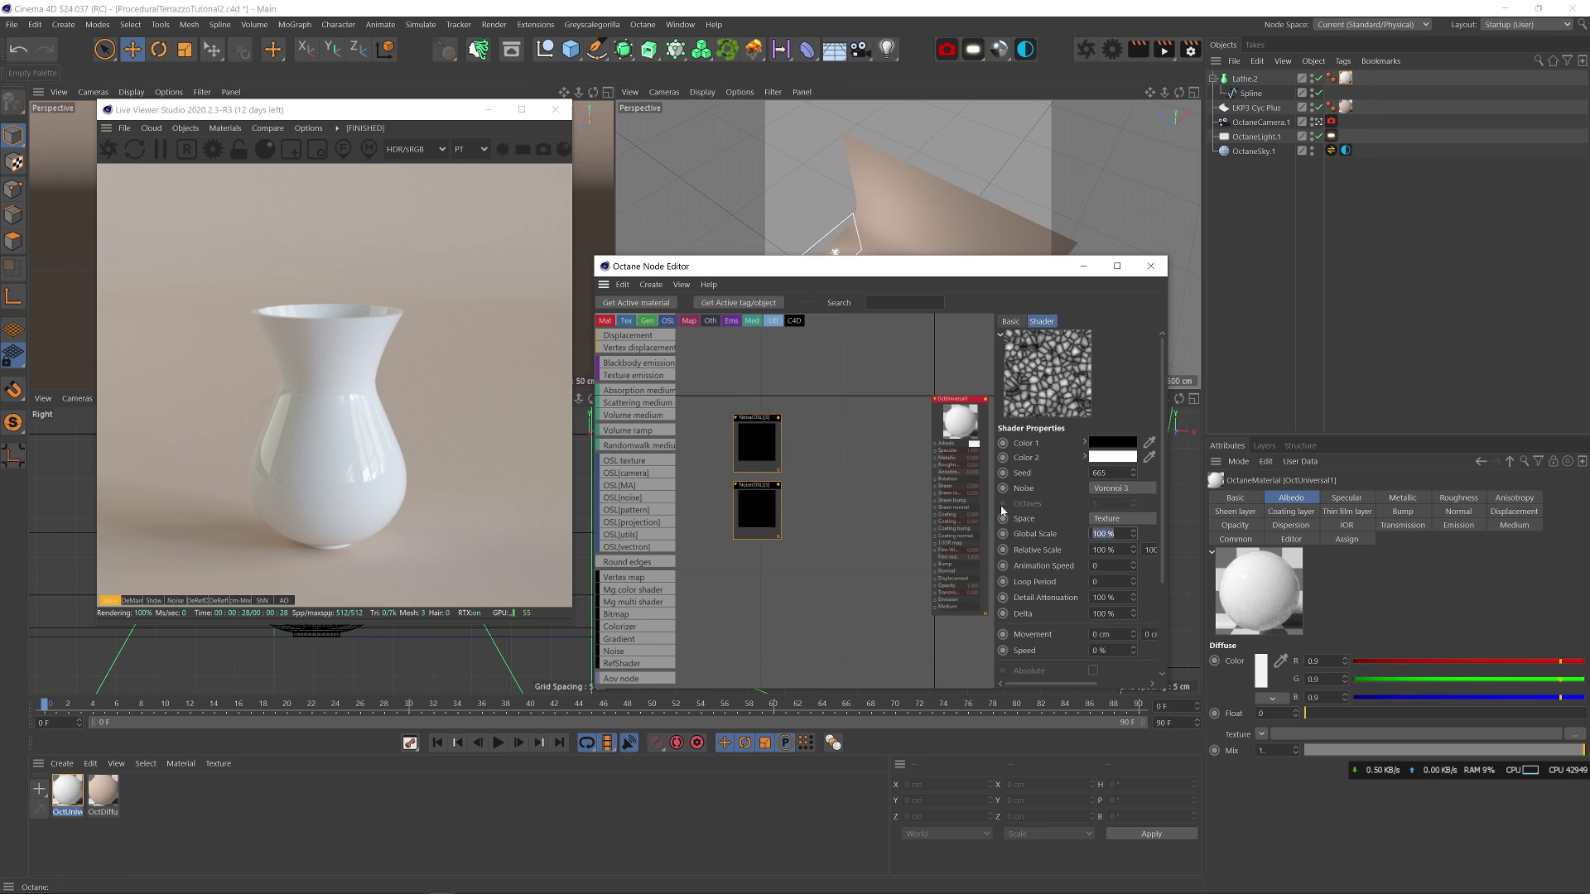
{"action": "key", "text": "Return"}
{"action": "left_click", "coordinate": [823, 438]}
{"action": "left_click_drag", "start_coordinate": [929, 449], "coordinate": [934, 444]}
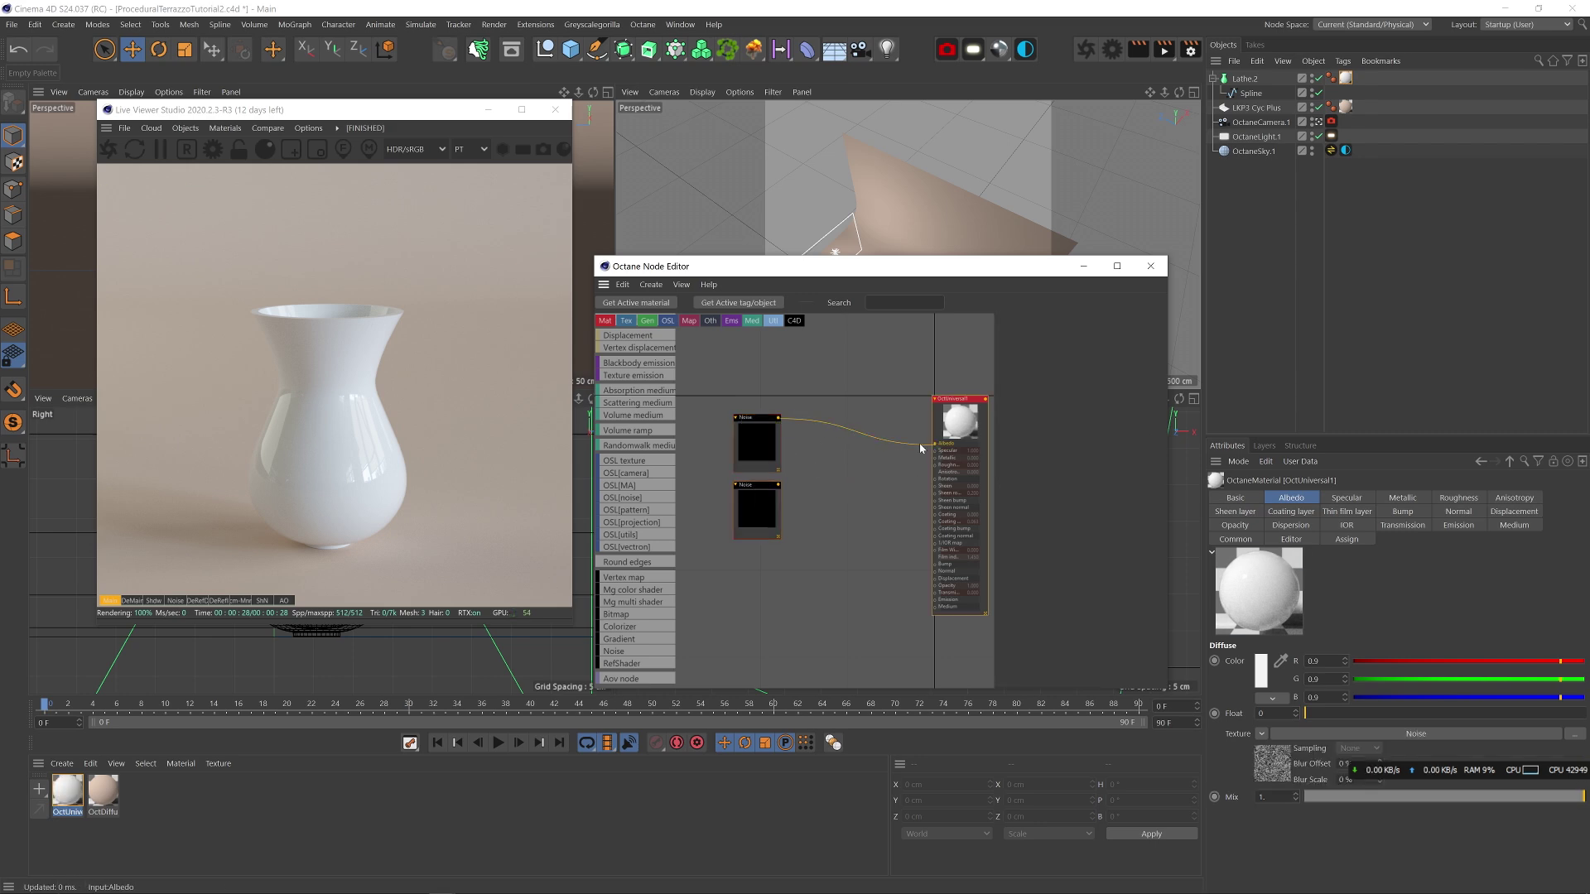
- Set the Voronoi 3 noise to seed 657, low clip 7%, high clip 74%, brightness 38% and contrast 97%
{"action": "left_click", "coordinate": [757, 443]}
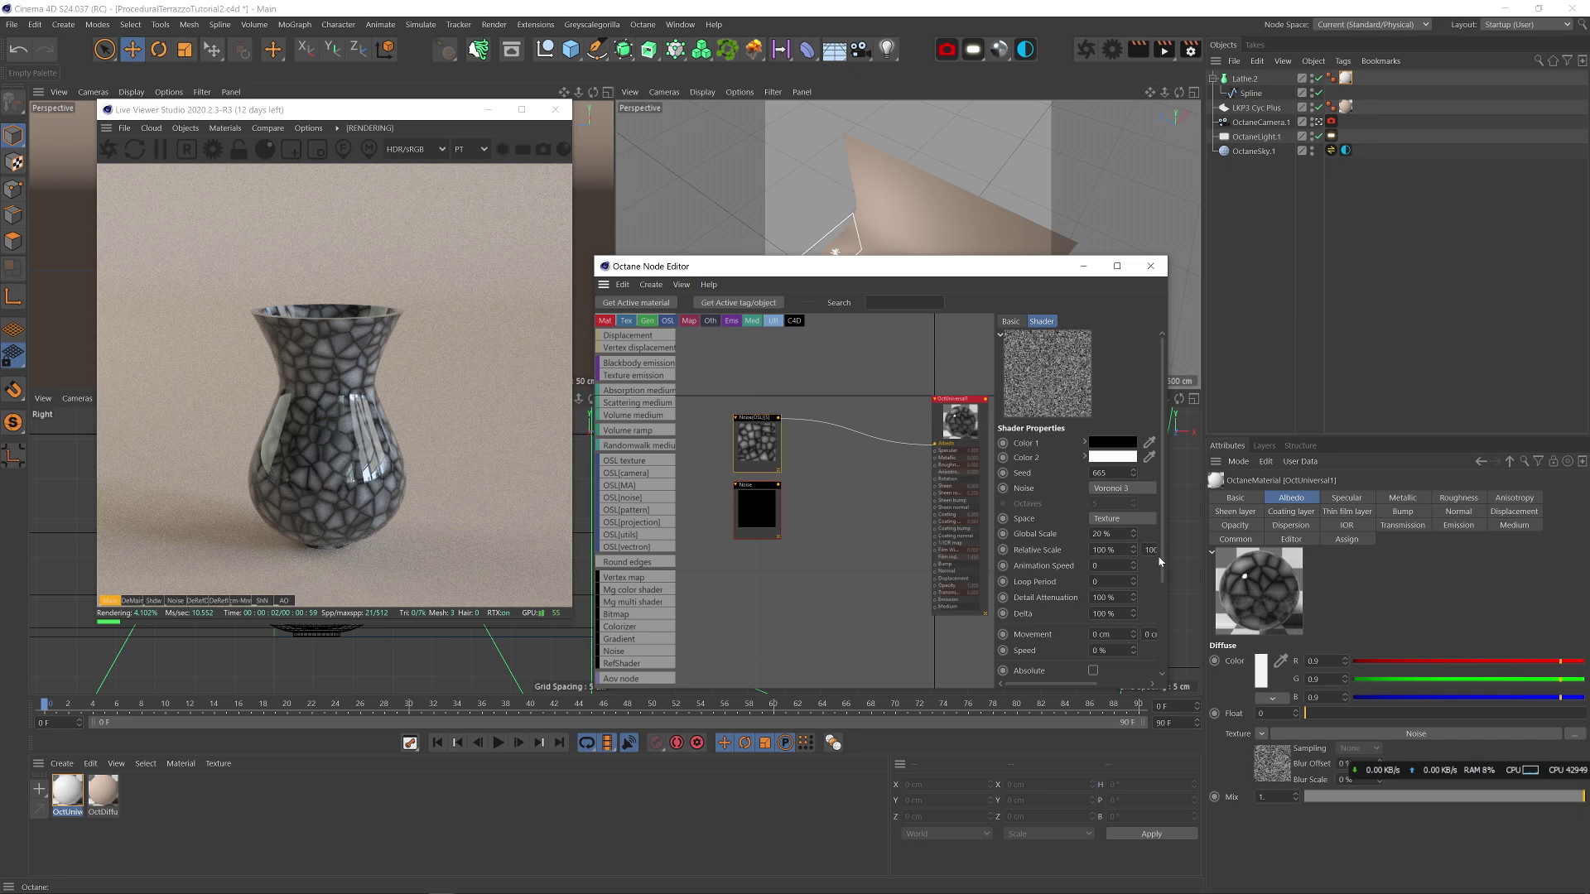
{"action": "left_click_drag", "start_coordinate": [1161, 558], "coordinate": [1166, 641]}
{"action": "left_click_drag", "start_coordinate": [1087, 684], "coordinate": [1247, 699]}
{"action": "mouse_move", "coordinate": [1186, 638]}
{"action": "left_mouse_down"}
{"action": "mouse_move", "coordinate": [1237, 639]}
{"action": "mouse_move", "coordinate": [1181, 627]}
{"action": "mouse_move", "coordinate": [1209, 623]}
{"action": "left_mouse_up"}
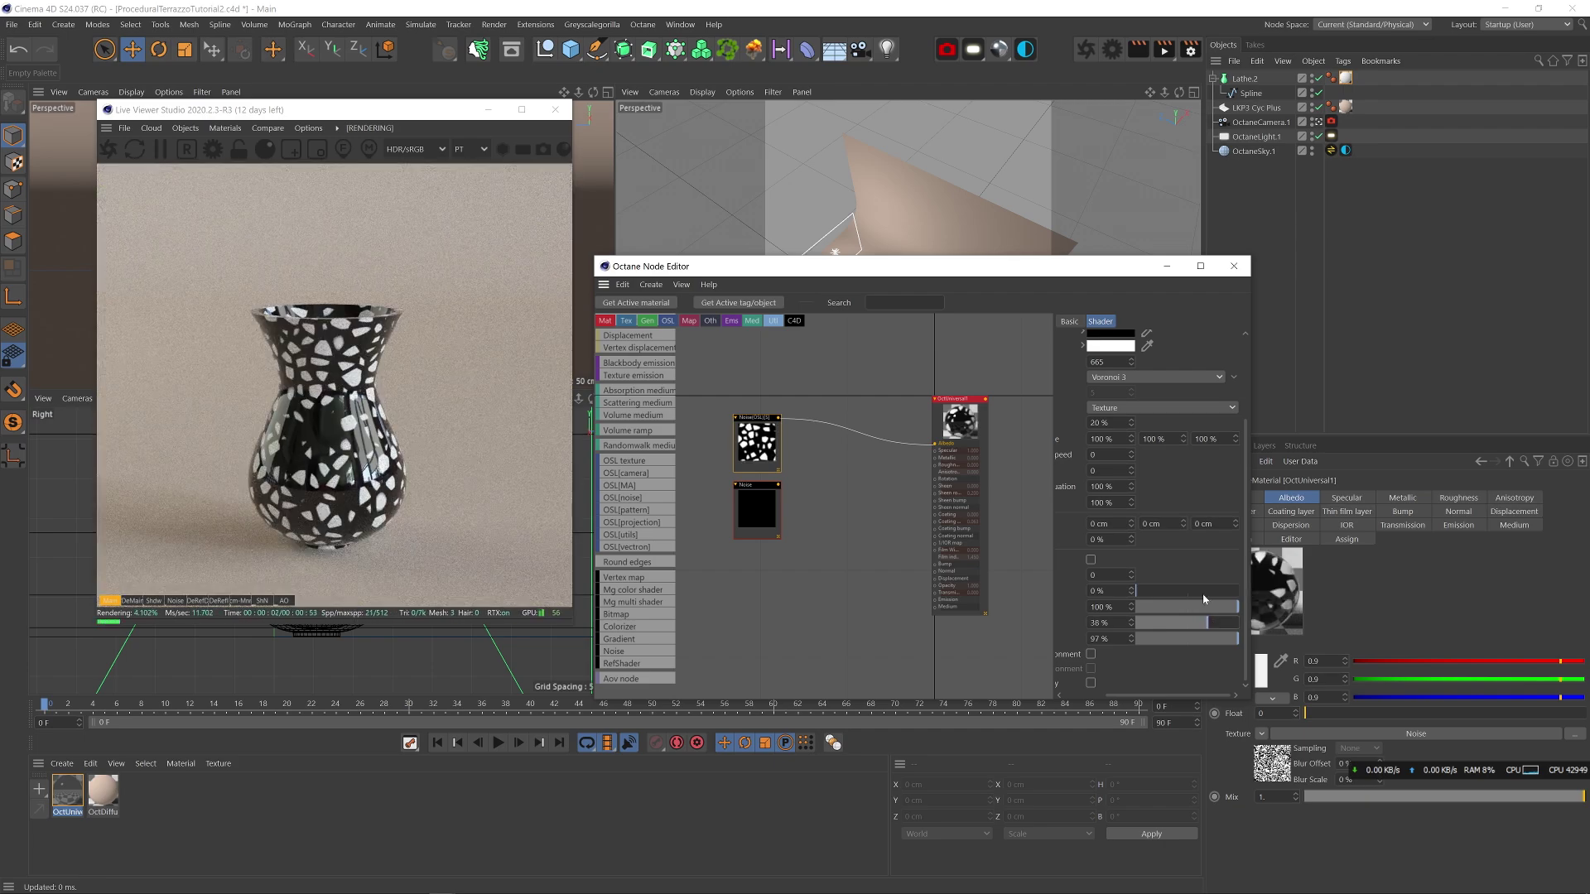
{"action": "left_click", "coordinate": [1217, 607]}
{"action": "left_click_drag", "start_coordinate": [1207, 624], "coordinate": [1143, 593]}
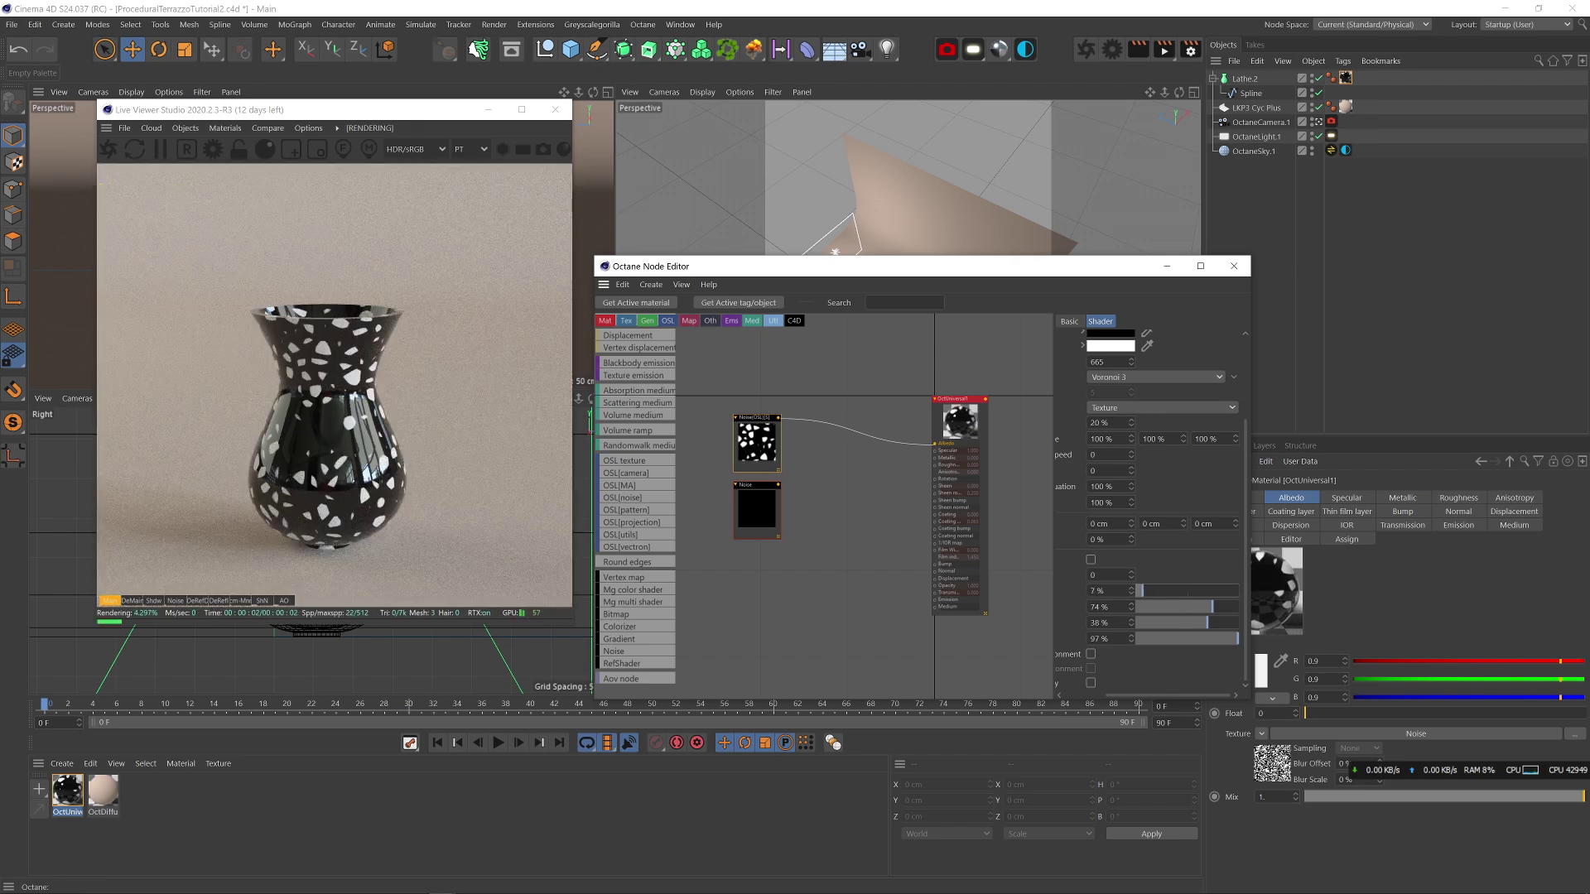
{"action": "left_click_drag", "start_coordinate": [1131, 362], "coordinate": [1131, 372]}
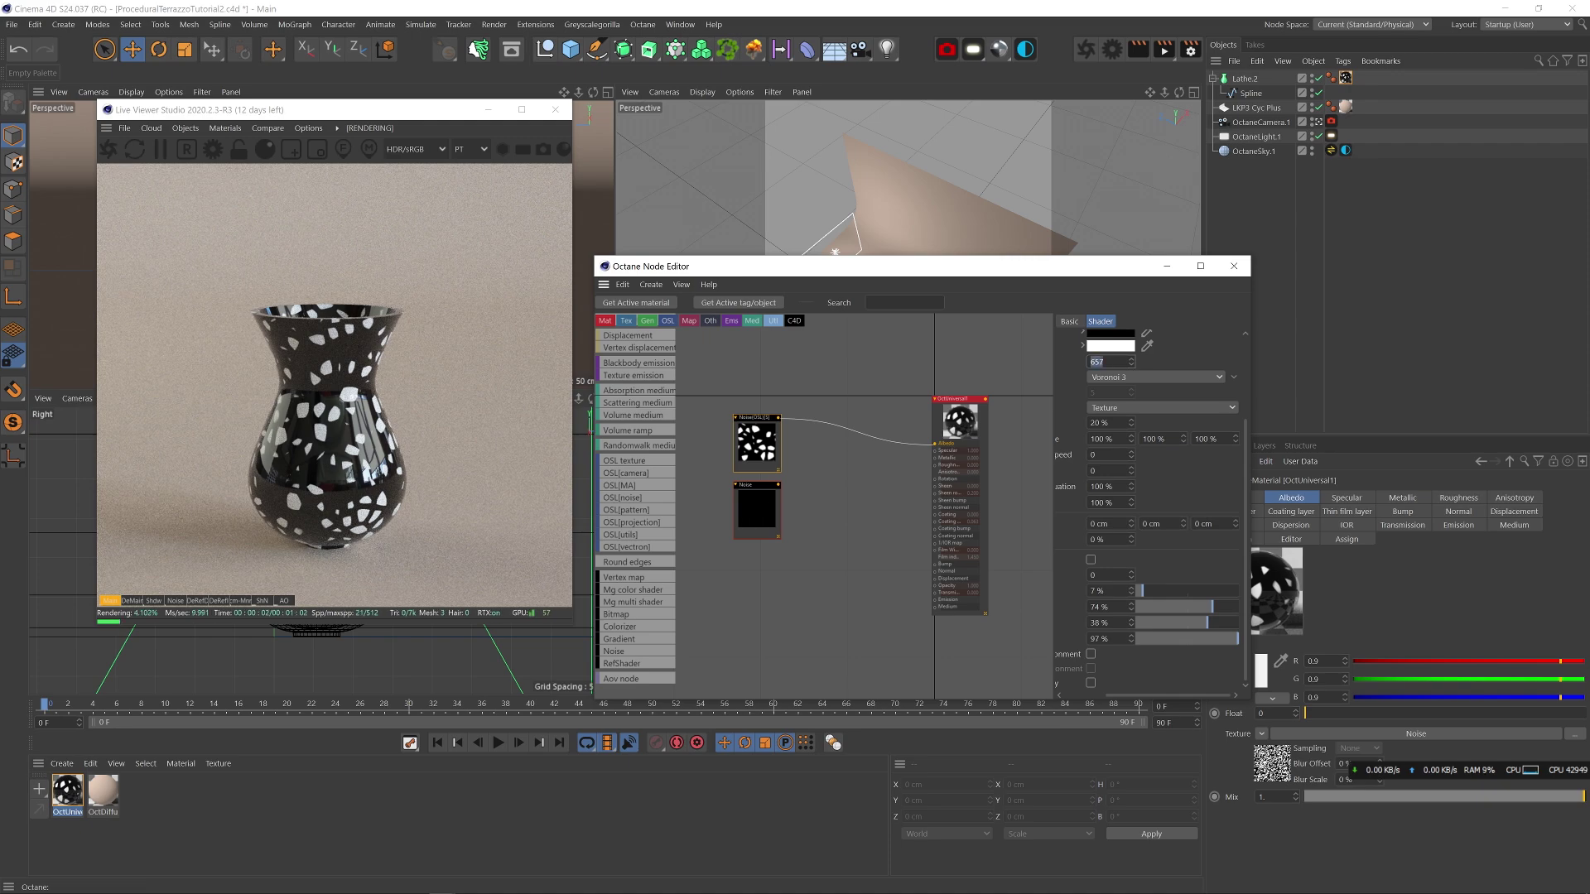
- Connect the Cell Voronoi noise to the Albedo and set its brightness to 4% and contrast to 63%
{"action": "left_click", "coordinate": [756, 509]}
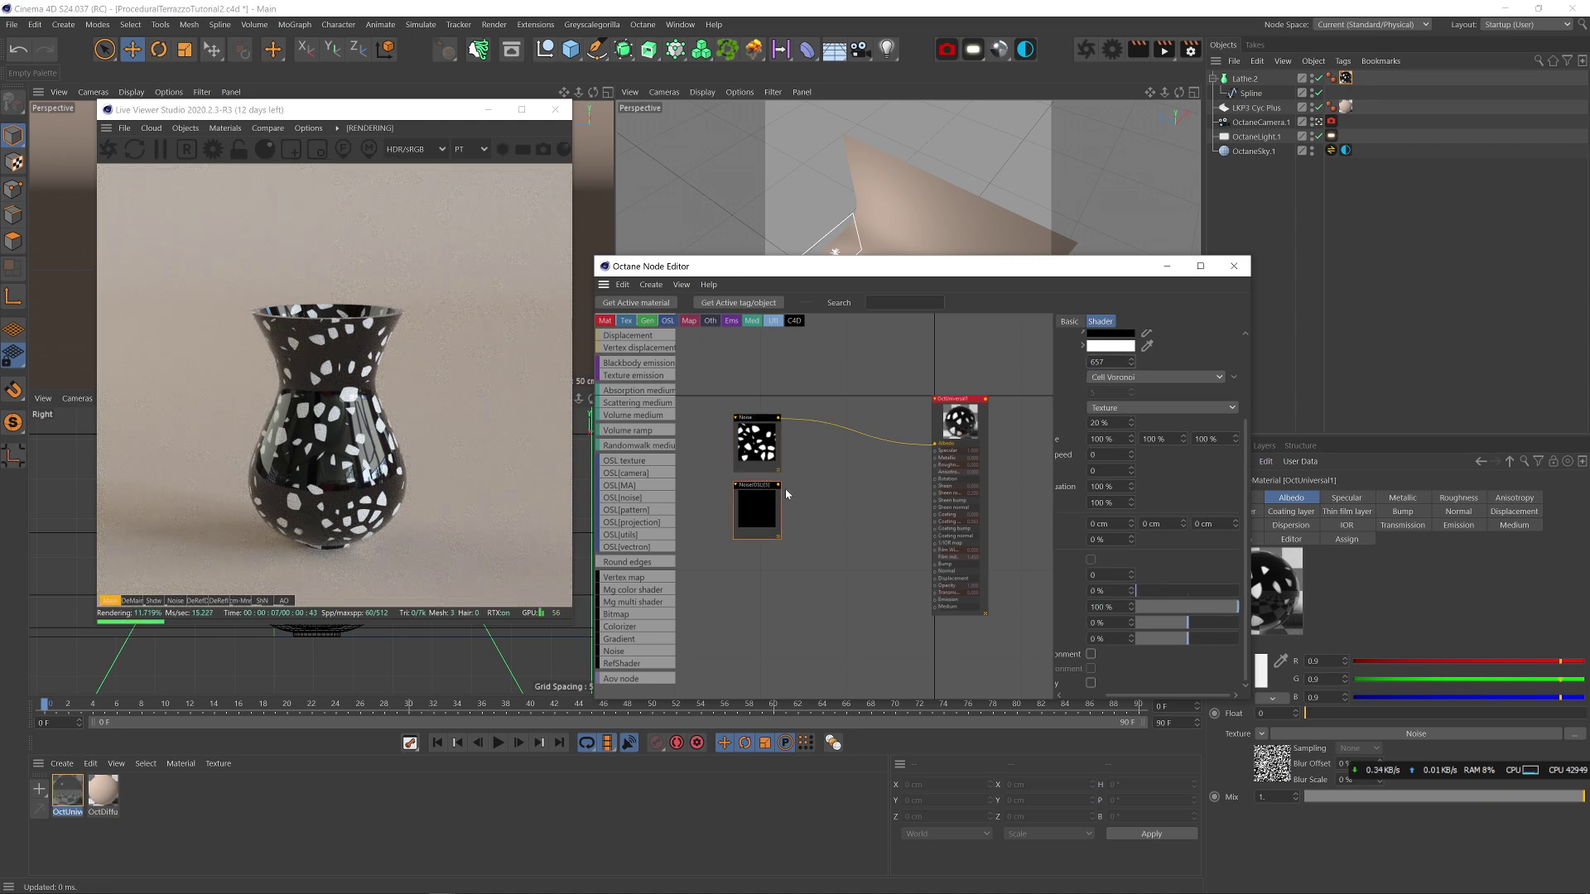
{"action": "left_click_drag", "start_coordinate": [937, 448], "coordinate": [936, 445]}
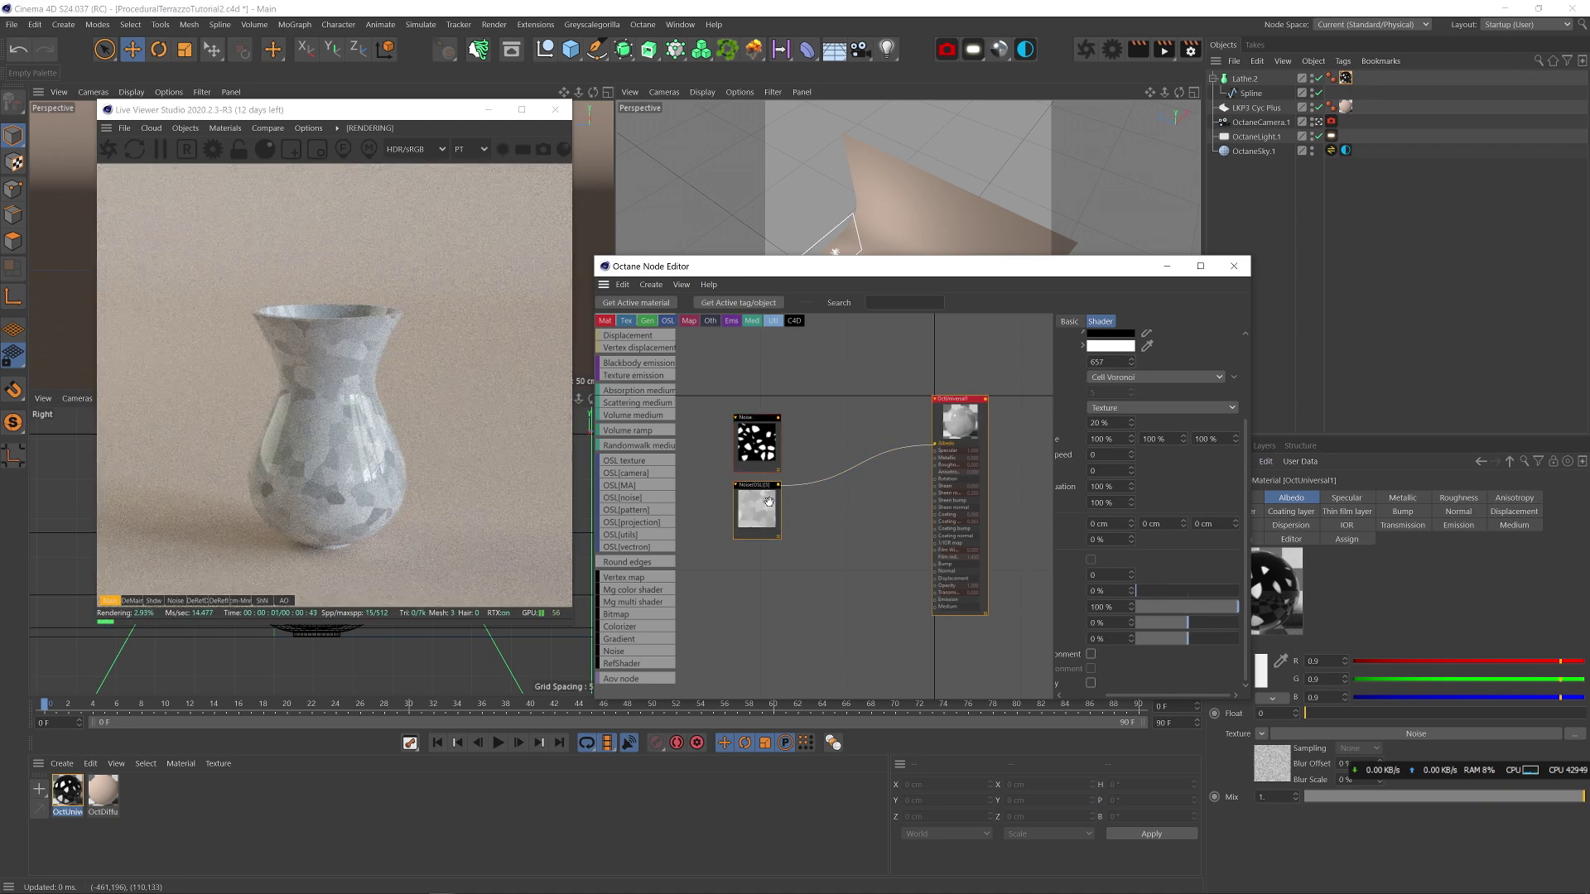
{"action": "mouse_move", "coordinate": [1214, 643]}
{"action": "left_mouse_down"}
{"action": "mouse_move", "coordinate": [1232, 643]}
{"action": "mouse_move", "coordinate": [1186, 629]}
{"action": "left_mouse_up"}
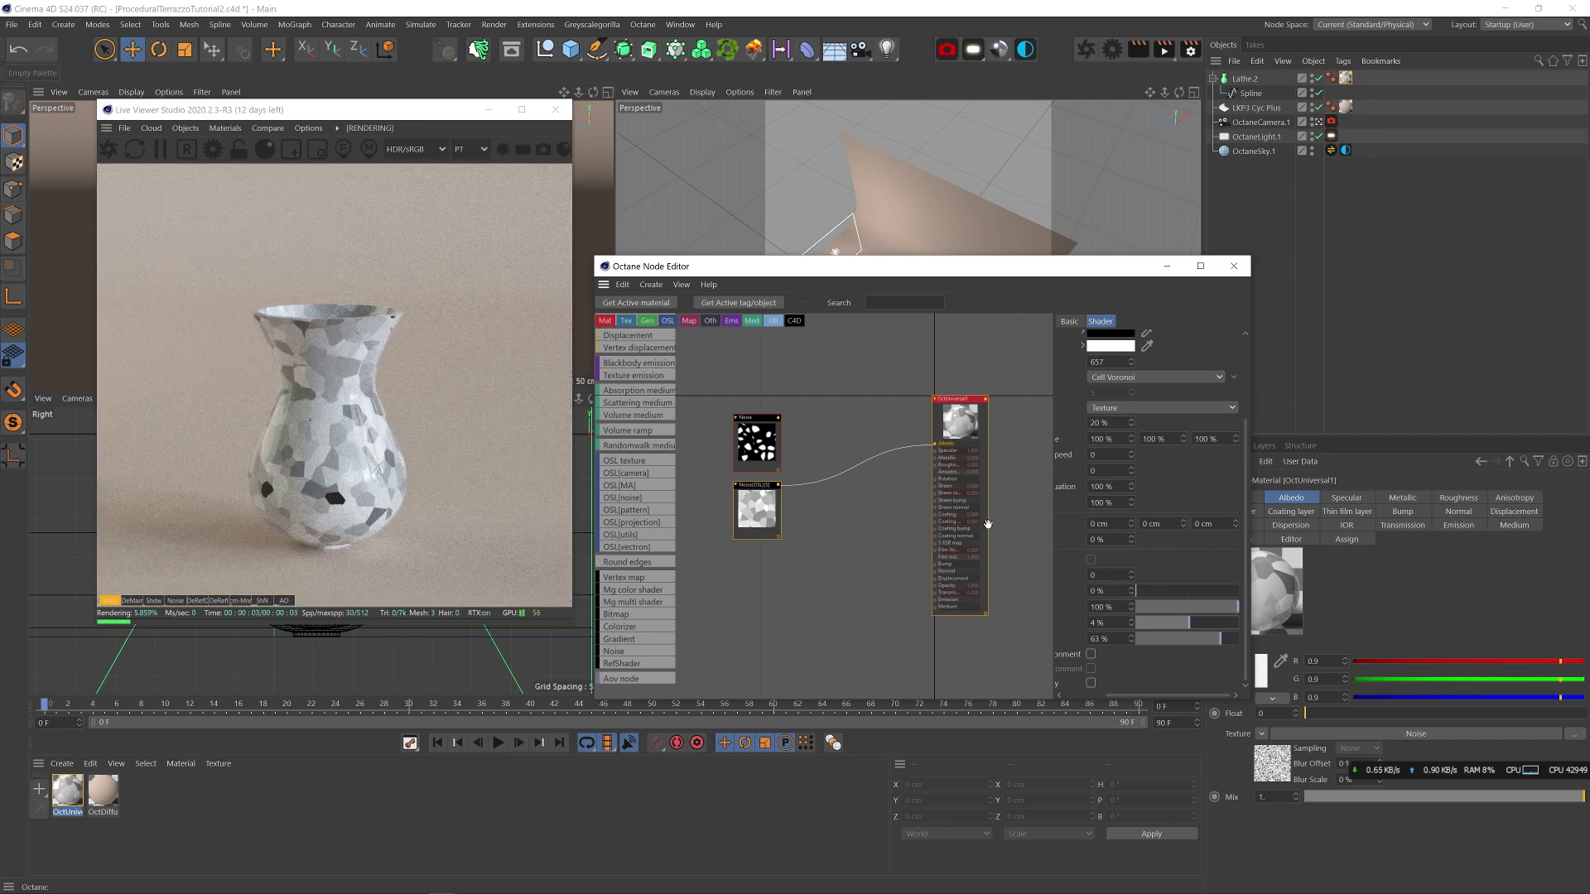
- Disconnect the Cell Voronoi noise from the material's Albedo
{"action": "left_click_drag", "start_coordinate": [807, 466], "coordinate": [768, 510]}
{"action": "middle_click_drag", "start_coordinate": [710, 459], "coordinate": [779, 450]}
{"action": "double_click", "coordinate": [841, 489]}
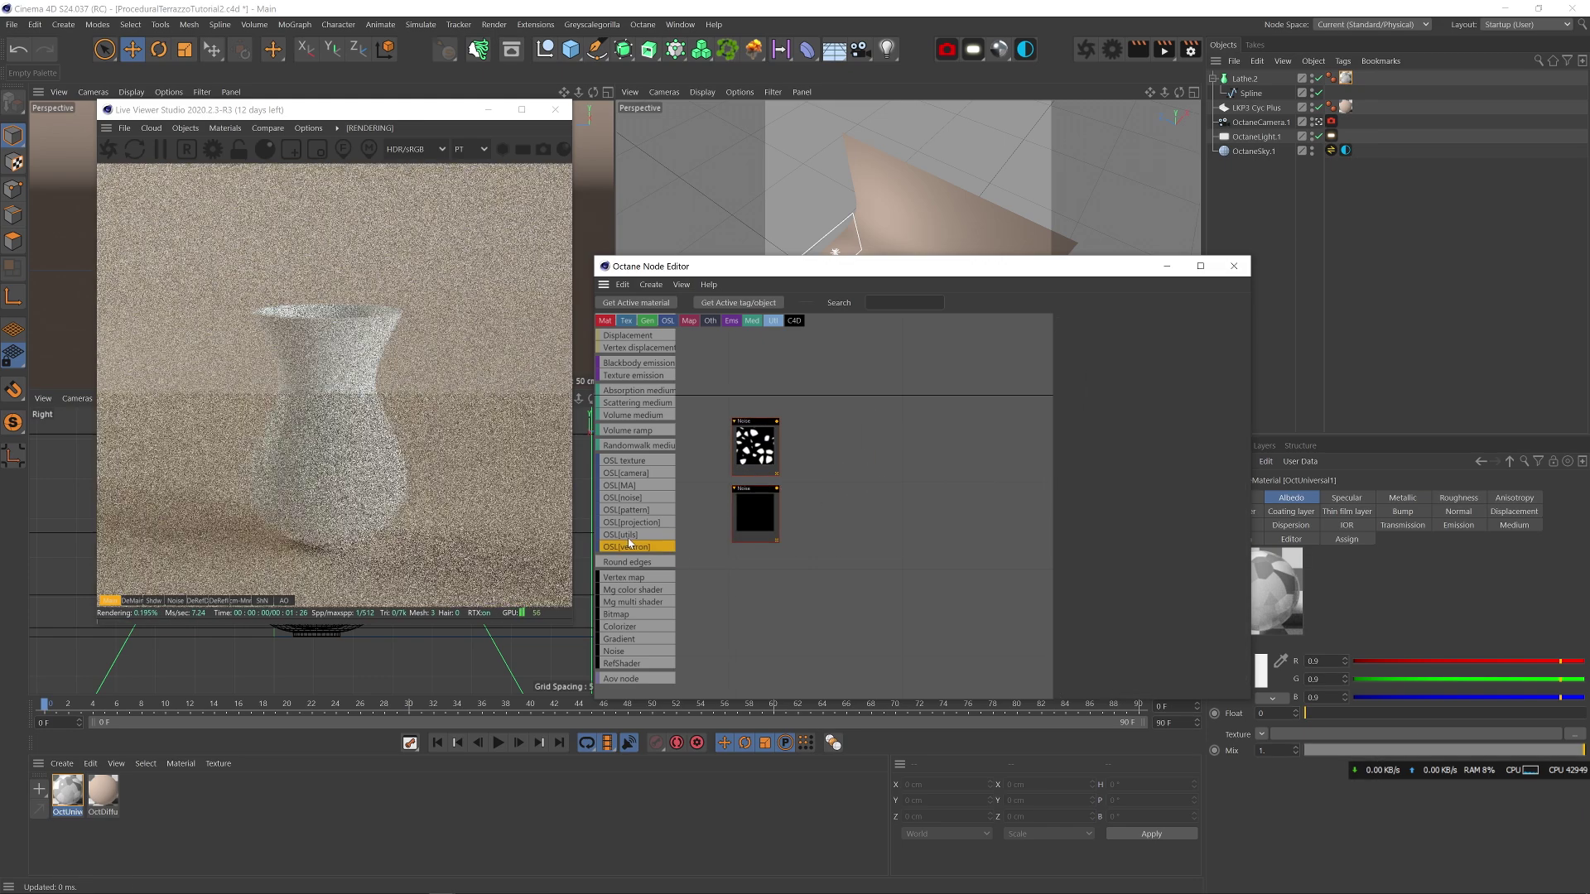
- Add a Mix texture feeding the material's Albedo, with the Voronoi 3 noise as Amount and the Cell Voronoi noise as Texture2
{"action": "scroll", "coordinate": [625, 418], "scroll_direction": "up", "scroll_amount": 5}
{"action": "left_click_drag", "start_coordinate": [620, 367], "coordinate": [843, 466]}
{"action": "left_click_drag", "start_coordinate": [754, 525], "coordinate": [754, 562]}
{"action": "left_click_drag", "start_coordinate": [748, 444], "coordinate": [749, 408]}
{"action": "middle_click_drag", "start_coordinate": [952, 407], "coordinate": [797, 414]}
{"action": "left_click_drag", "start_coordinate": [924, 454], "coordinate": [922, 449]}
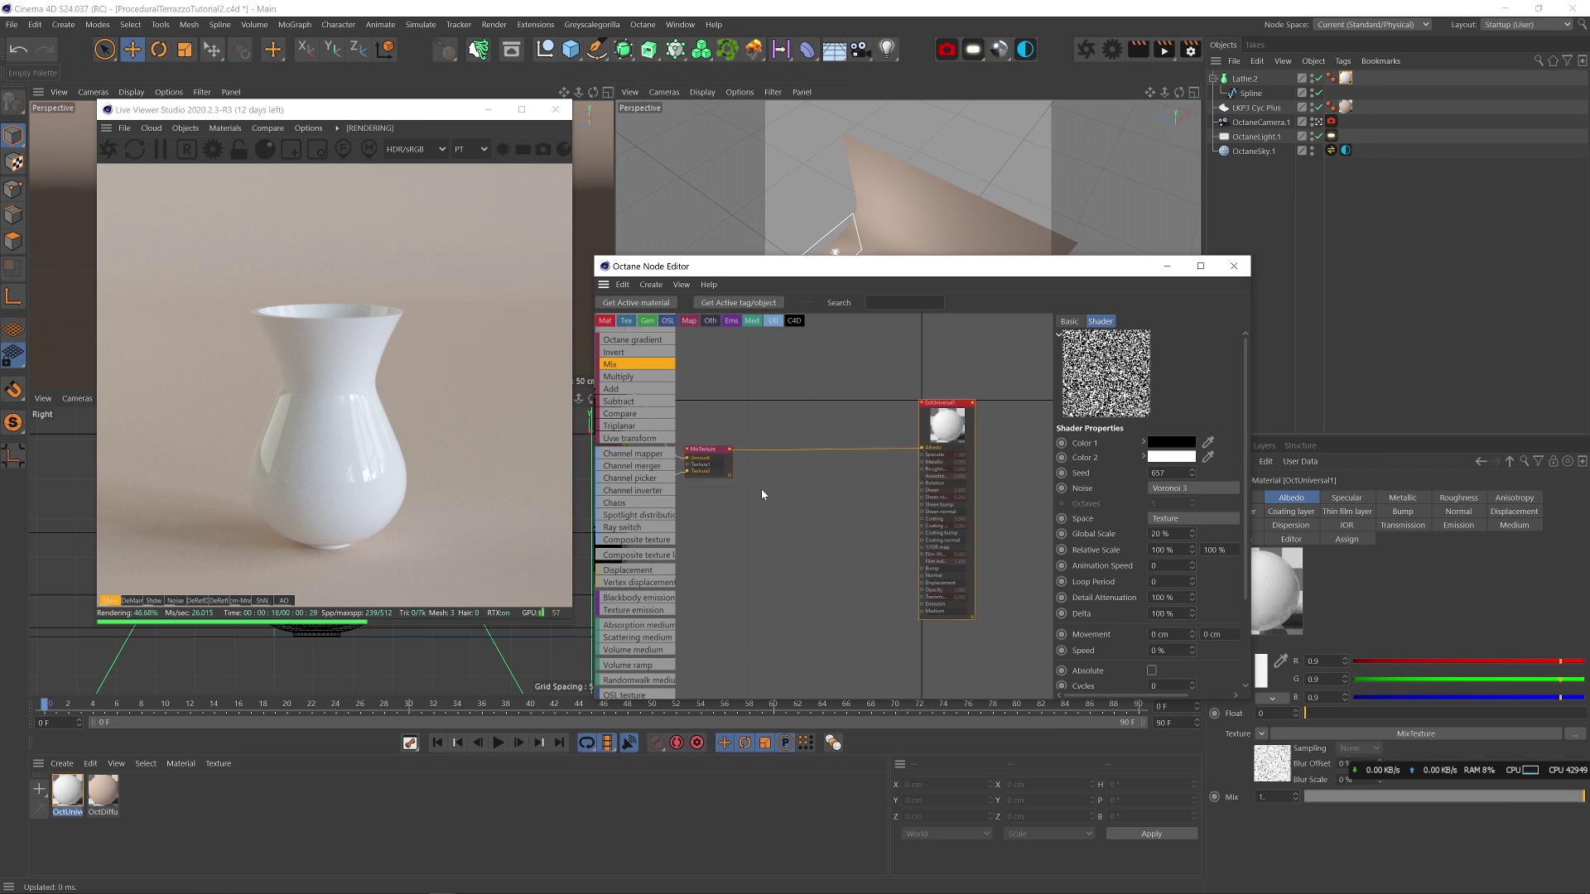
{"action": "middle_click_drag", "start_coordinate": [756, 493], "coordinate": [843, 478]}
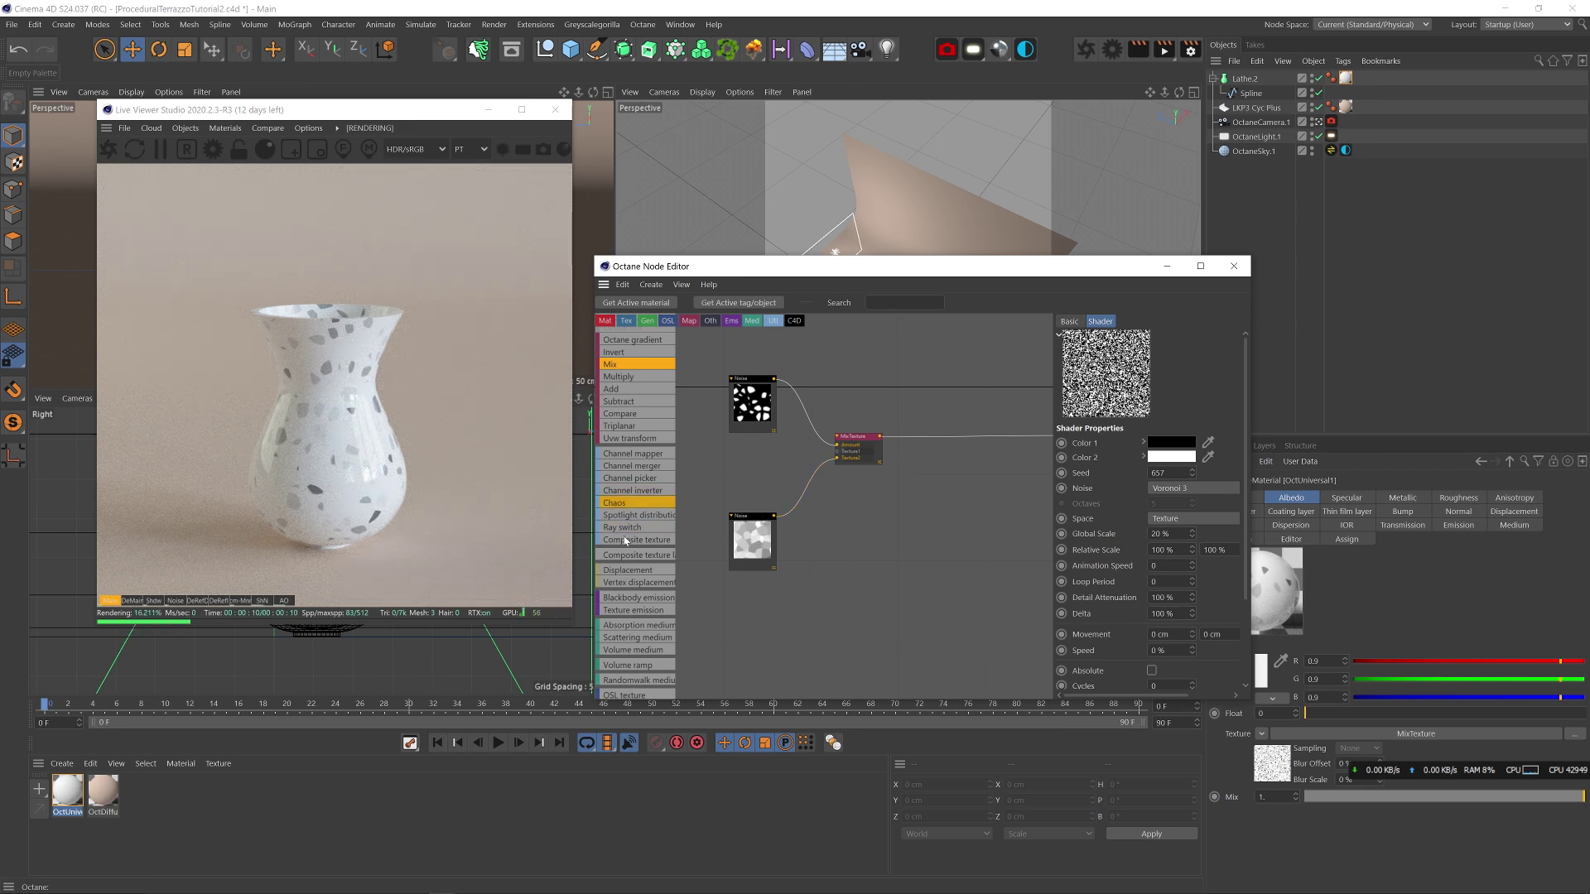
- Add an Octane noise between the two Voronoi nodes and connect it to Texture1 of the Mix texture
{"action": "scroll", "coordinate": [664, 459], "scroll_direction": "up", "scroll_amount": 10}
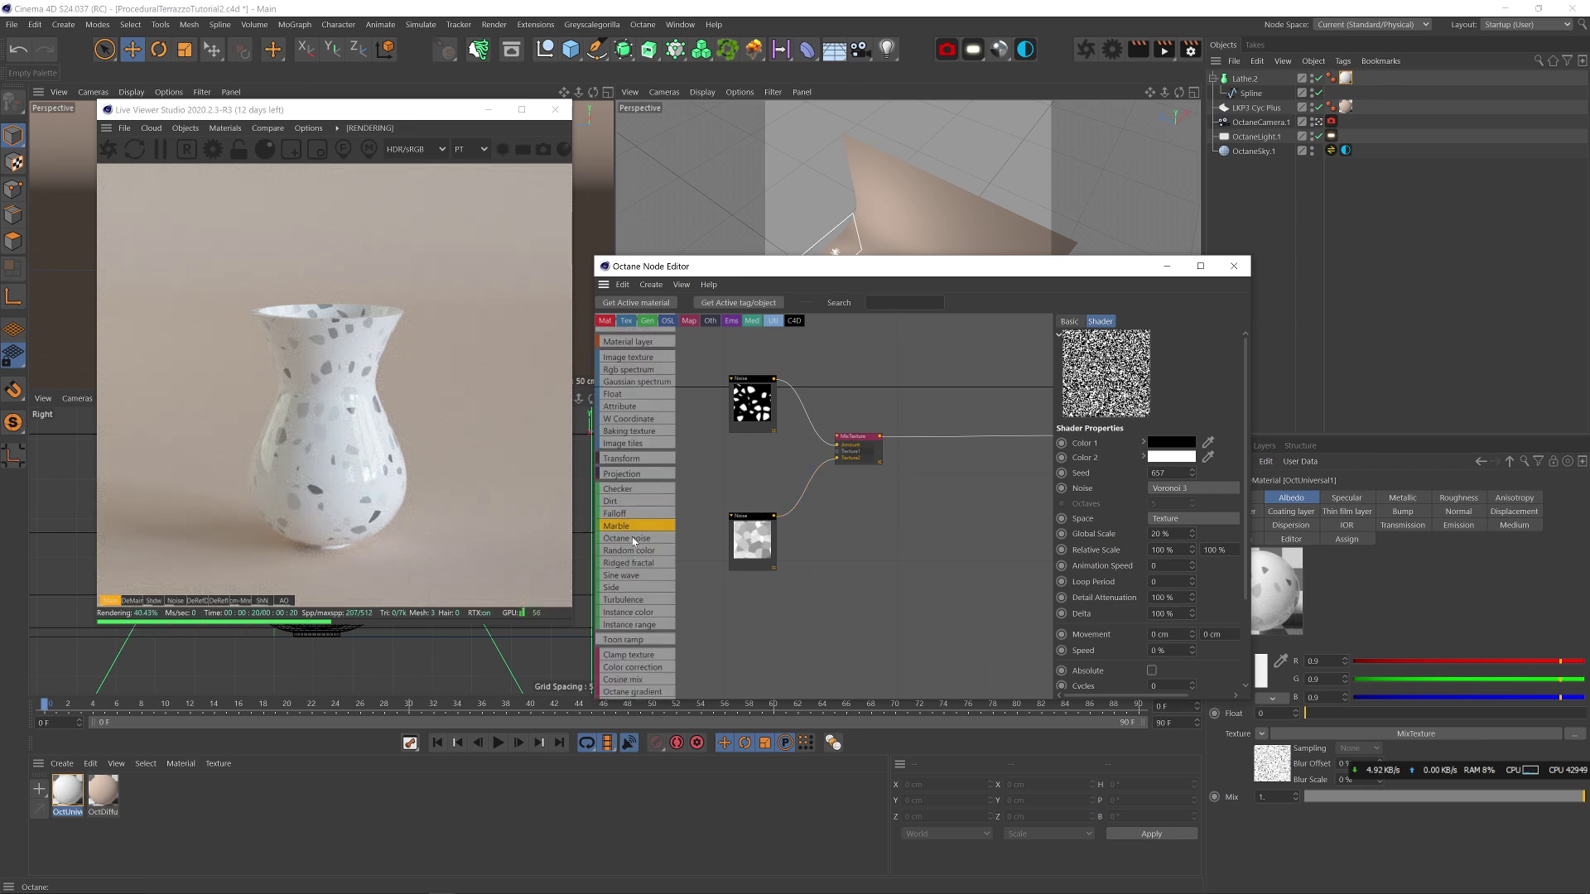
{"action": "left_click_drag", "start_coordinate": [634, 545], "coordinate": [756, 444]}
{"action": "scroll", "coordinate": [762, 457], "scroll_direction": "up", "scroll_amount": 3}
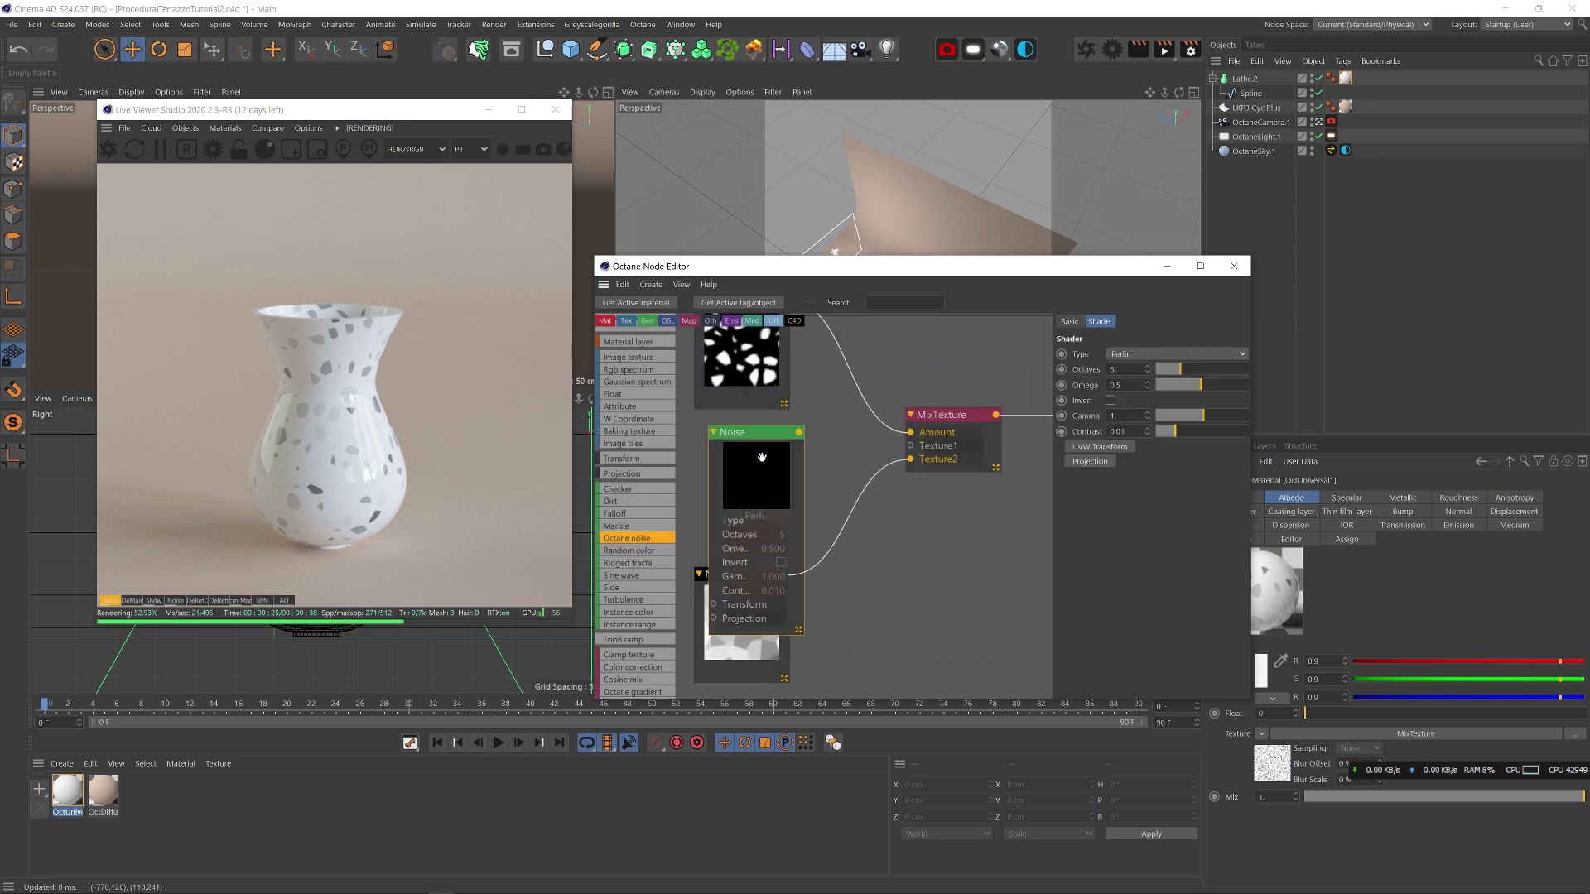
{"action": "left_click", "coordinate": [775, 438]}
{"action": "left_click_drag", "start_coordinate": [800, 635], "coordinate": [800, 546]}
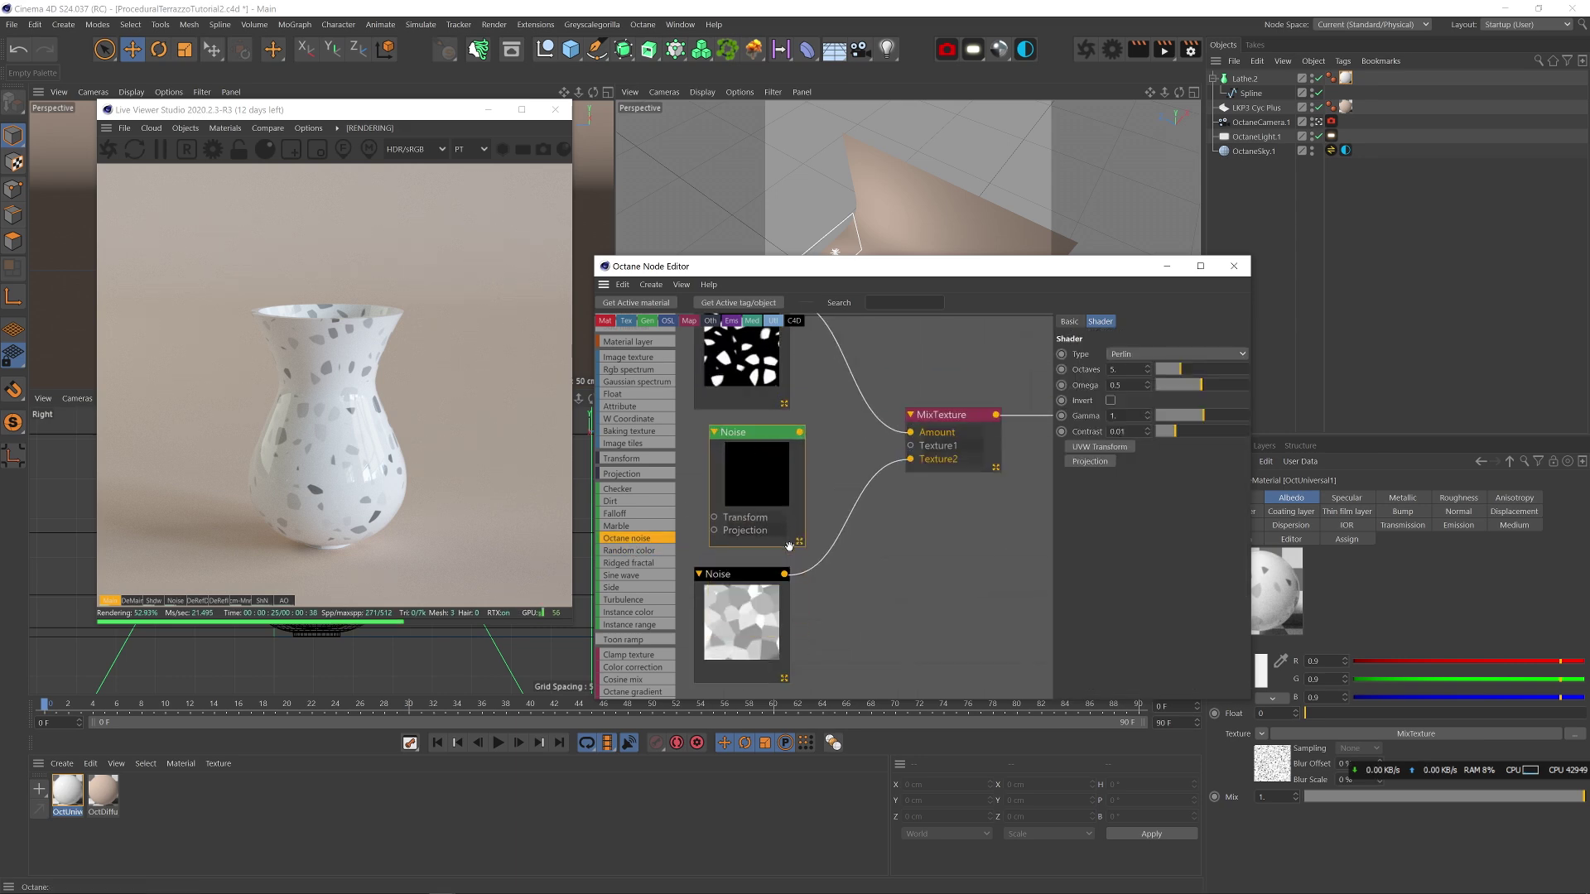
{"action": "left_click_drag", "start_coordinate": [741, 432], "coordinate": [728, 436]}
{"action": "left_click_drag", "start_coordinate": [912, 450], "coordinate": [912, 448]}
{"action": "scroll", "coordinate": [860, 490], "scroll_direction": "down", "scroll_amount": 4}
- Give the Octane noise a texture projection and a UVW transform, and set the projection to XYZ to UVW
{"action": "left_click", "coordinate": [1098, 462]}
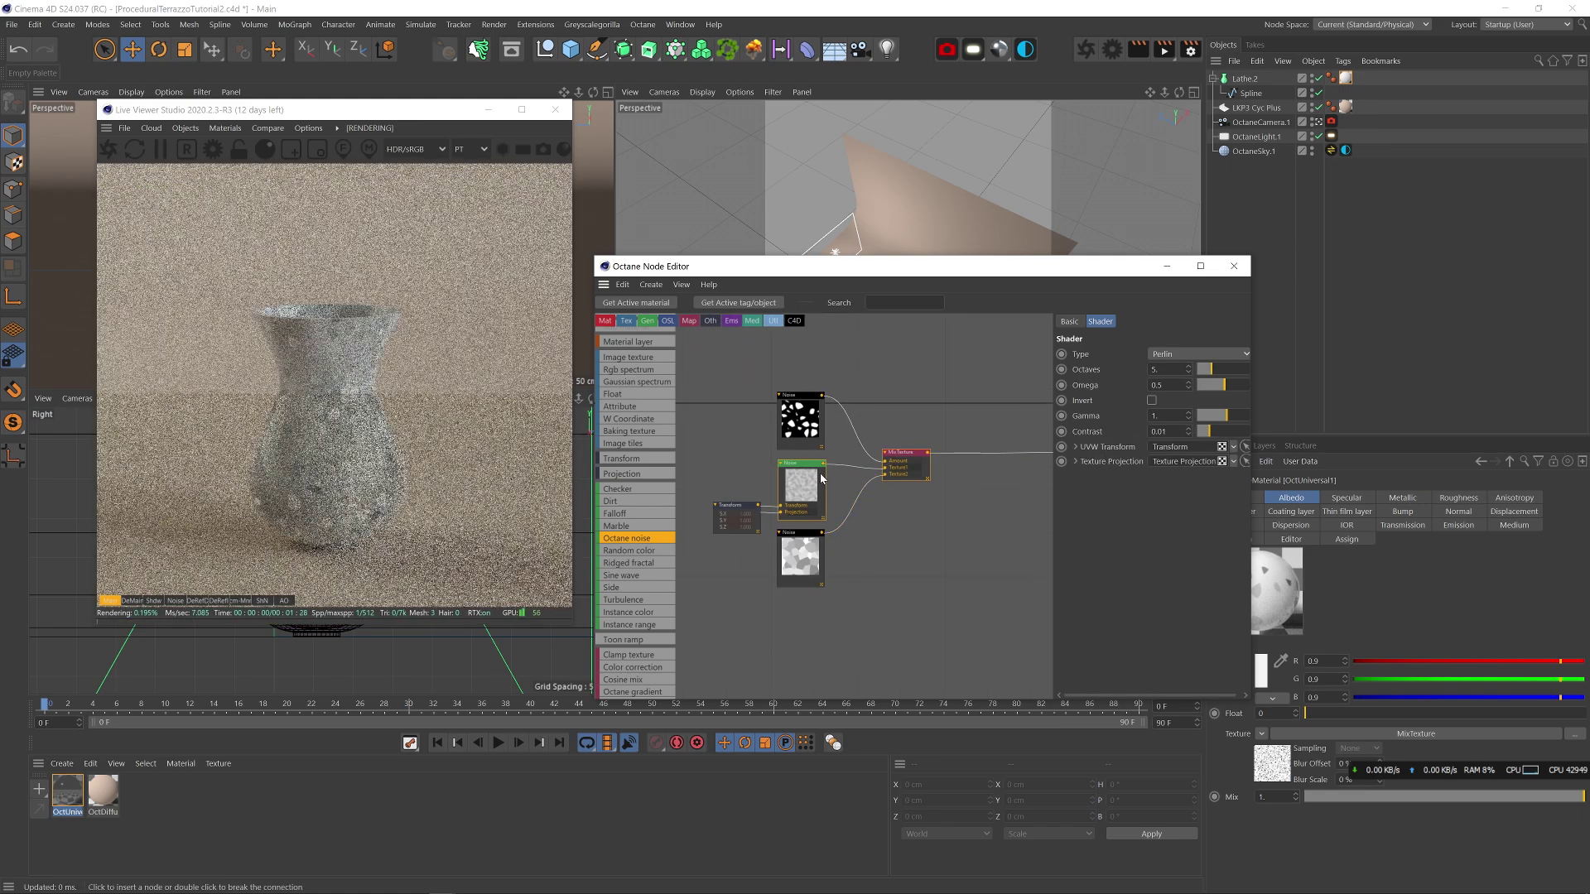
{"action": "left_click", "coordinate": [1099, 447]}
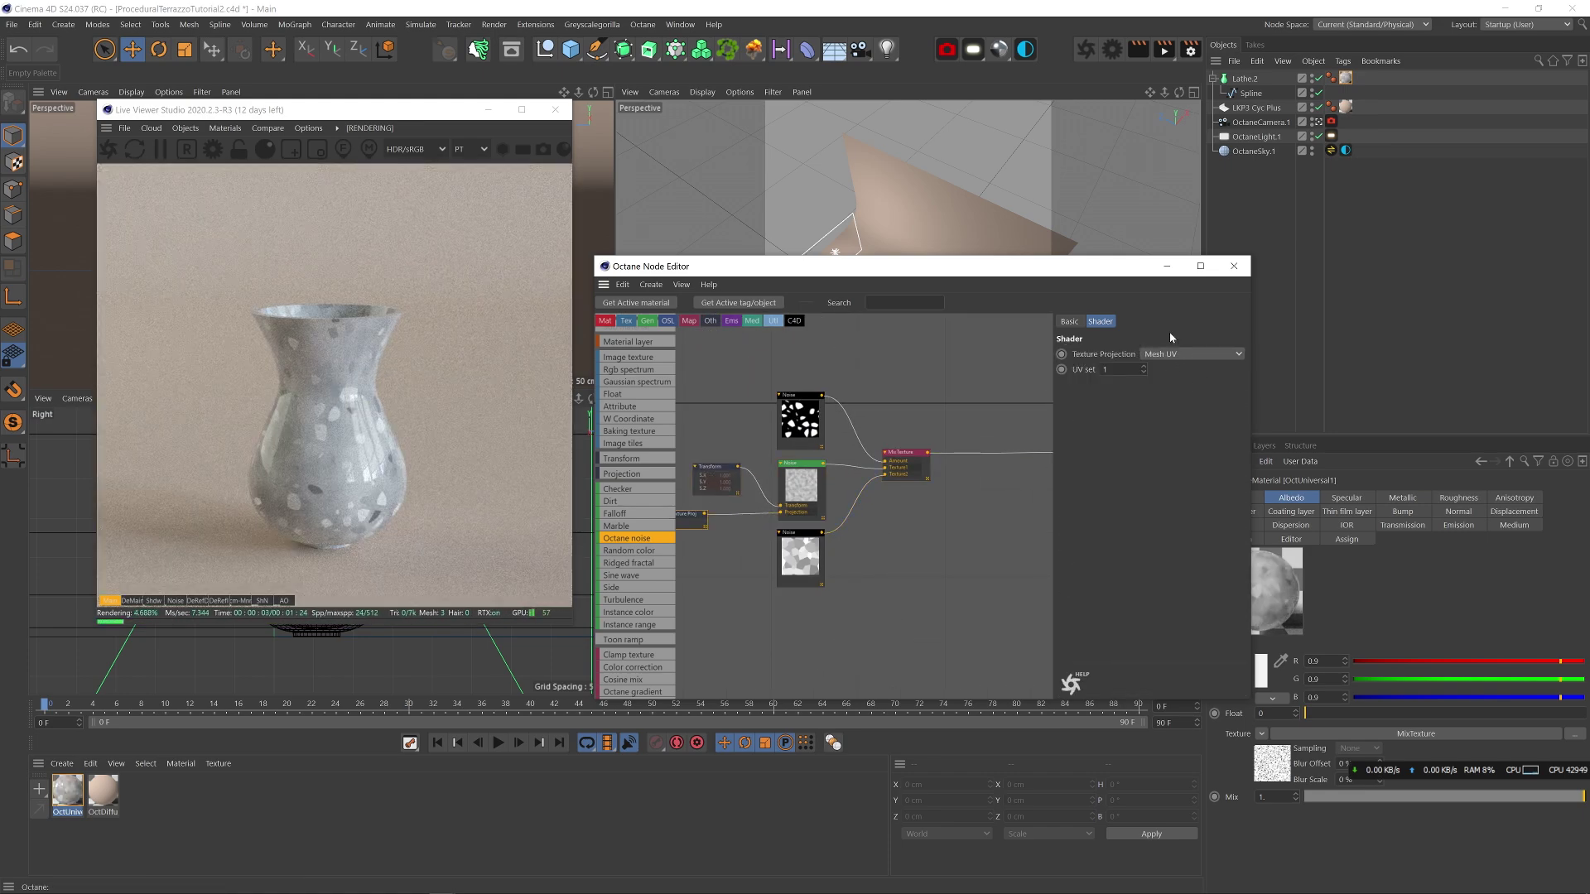
{"action": "left_click", "coordinate": [1192, 354]}
{"action": "left_click", "coordinate": [1181, 487]}
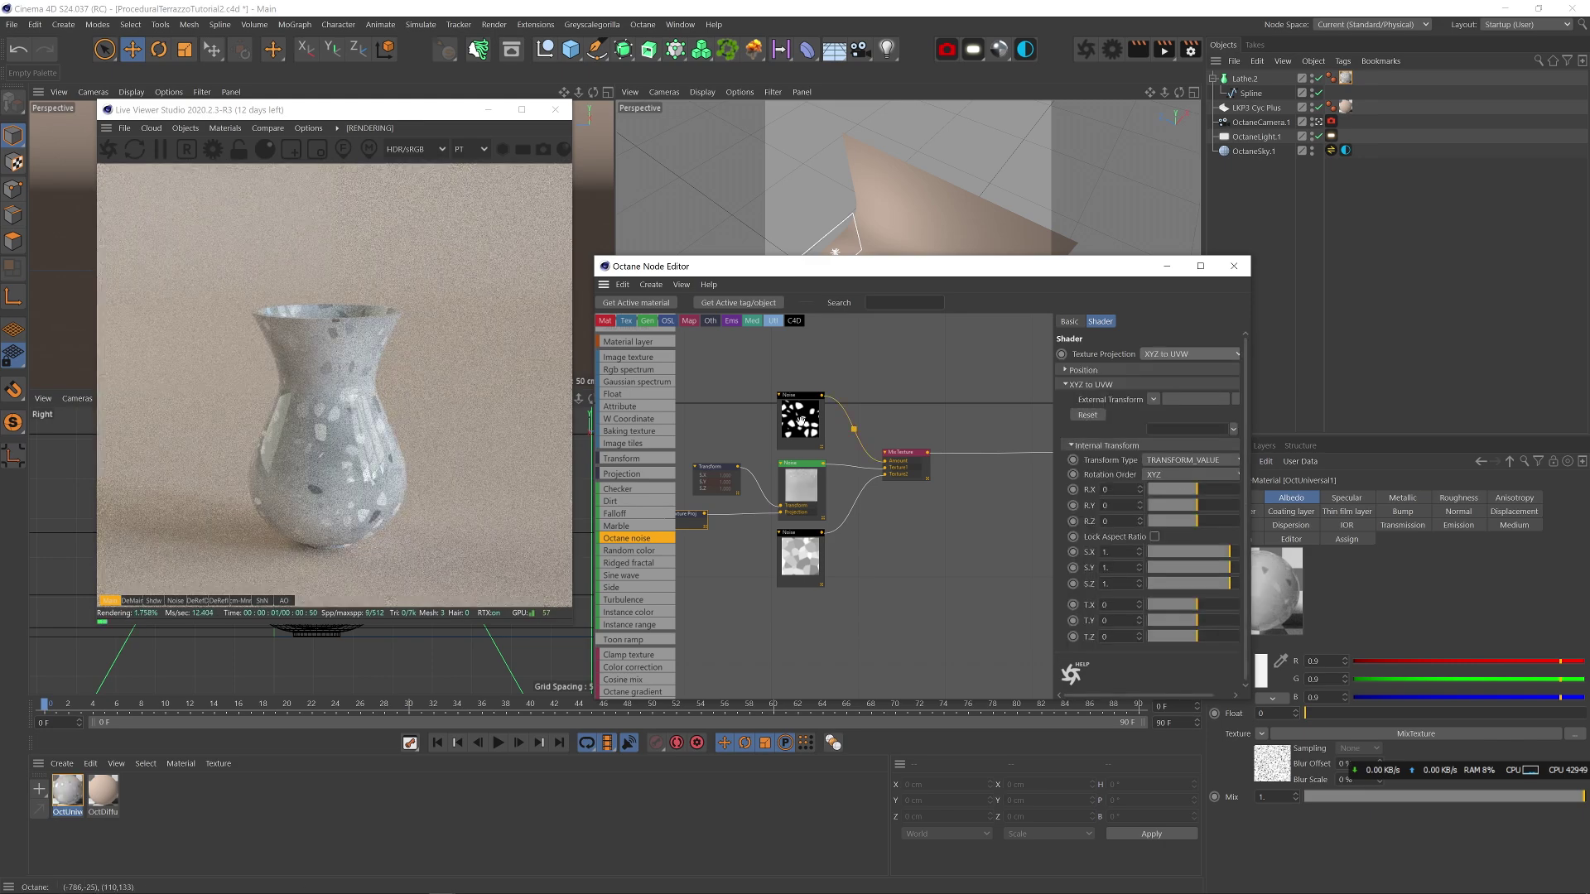
- Reduce the scale of the Octane noise's UVW transform and move the Transform node clear of the noise
{"action": "left_click", "coordinate": [800, 421]}
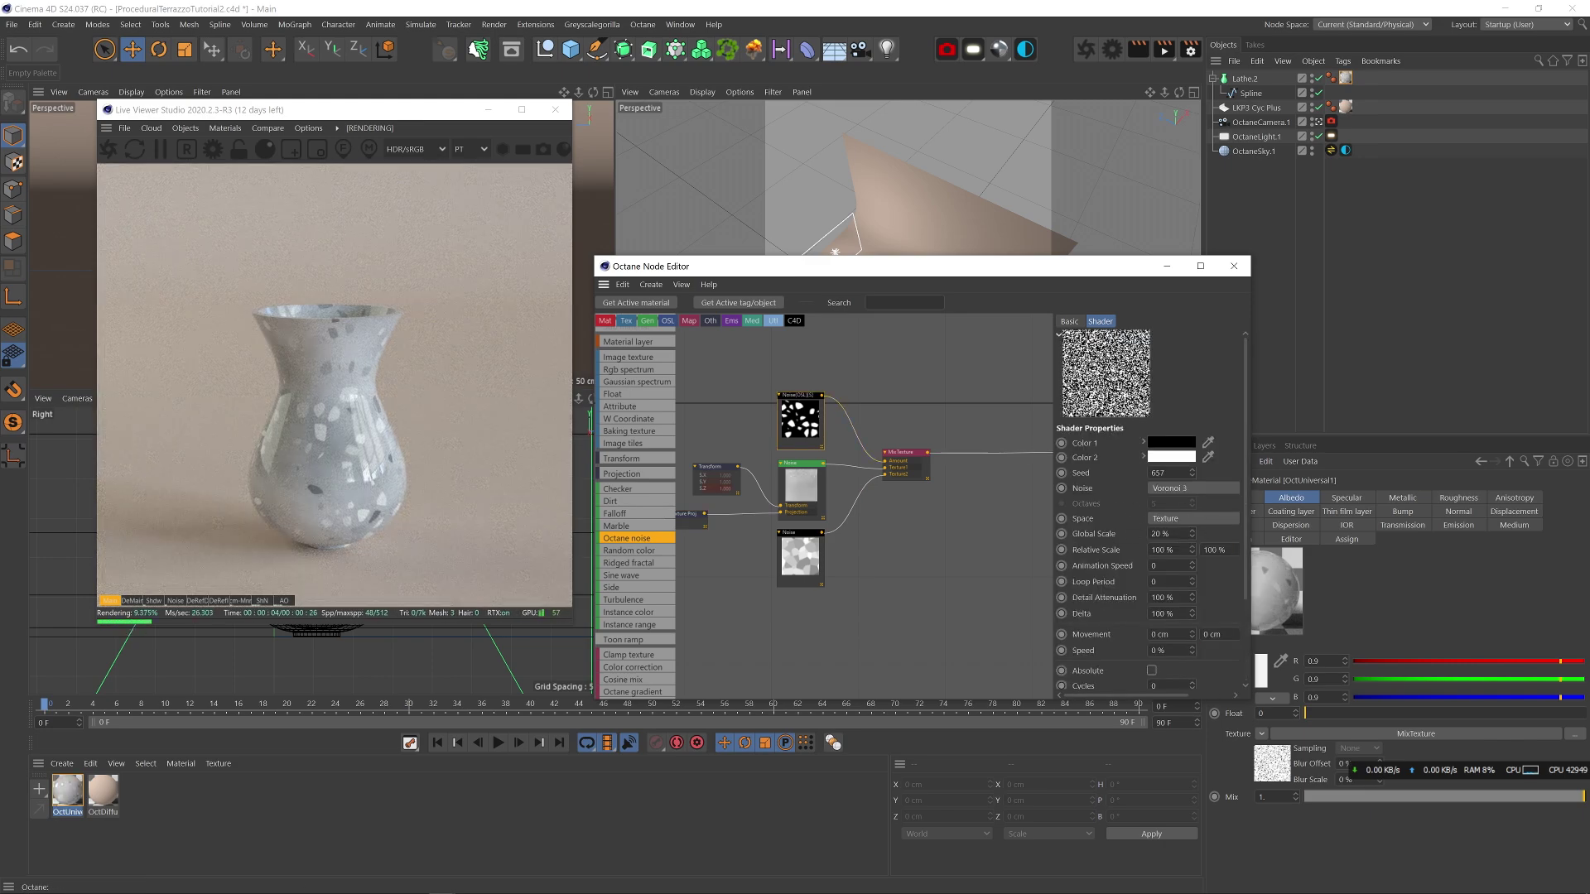
{"action": "left_click_drag", "start_coordinate": [716, 466], "coordinate": [693, 466]}
{"action": "left_click_drag", "start_coordinate": [1212, 466], "coordinate": [1192, 467]}
- Set the Octane noise type to Chips with a contrast of about 217.7, and save the project
{"action": "left_click", "coordinate": [807, 485]}
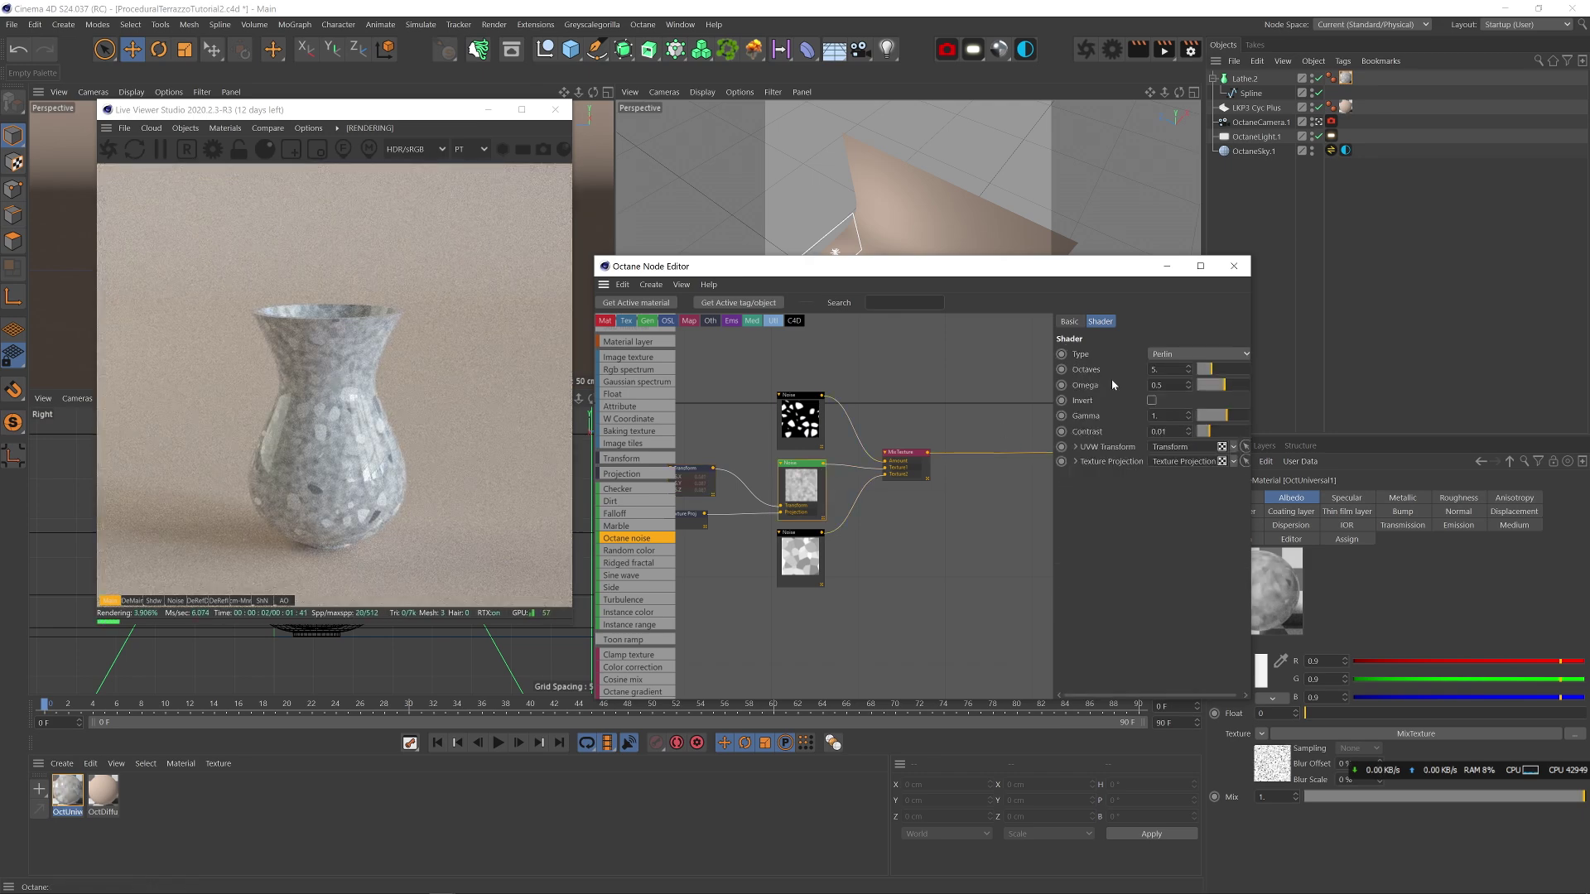
{"action": "left_click", "coordinate": [1176, 355]}
{"action": "left_click", "coordinate": [1169, 416]}
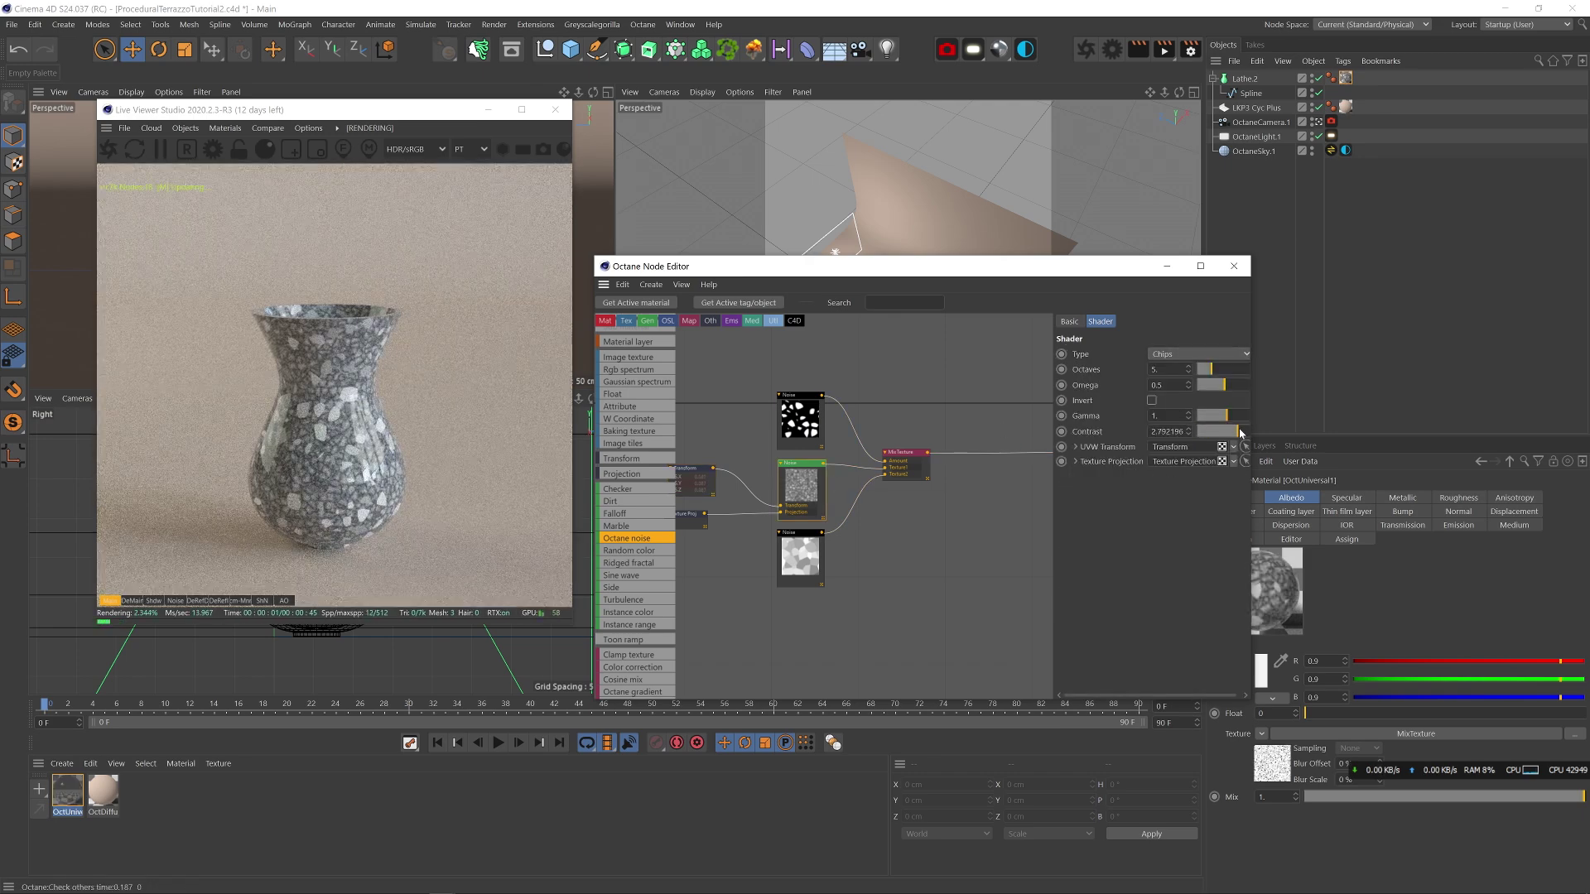
{"action": "left_click_drag", "start_coordinate": [1203, 432], "coordinate": [1249, 432]}
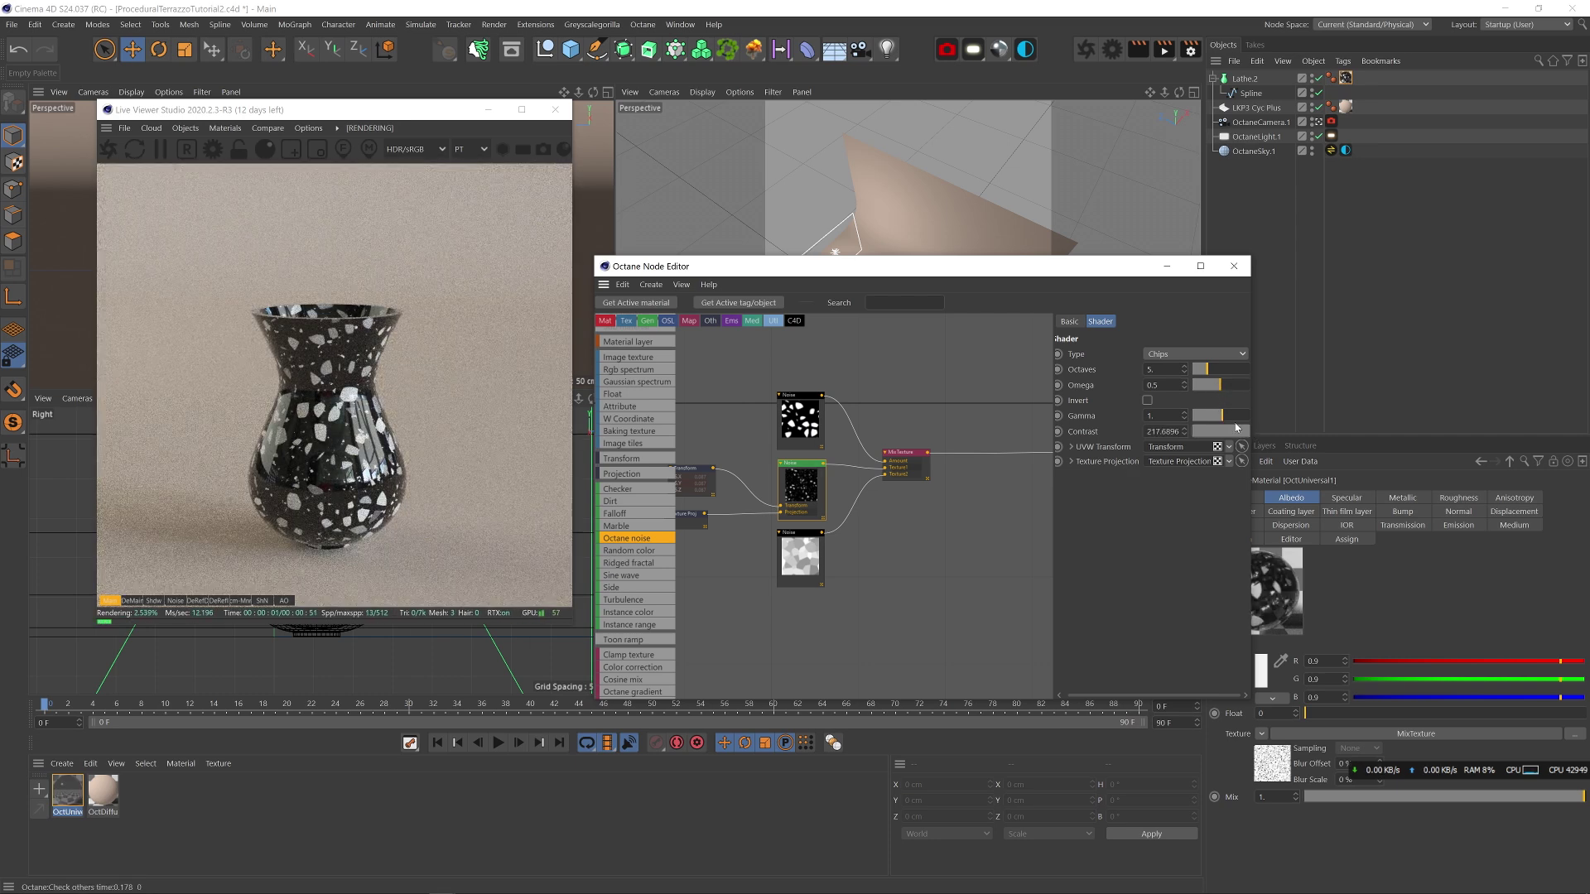
{"action": "key", "text": "ctrl+s"}
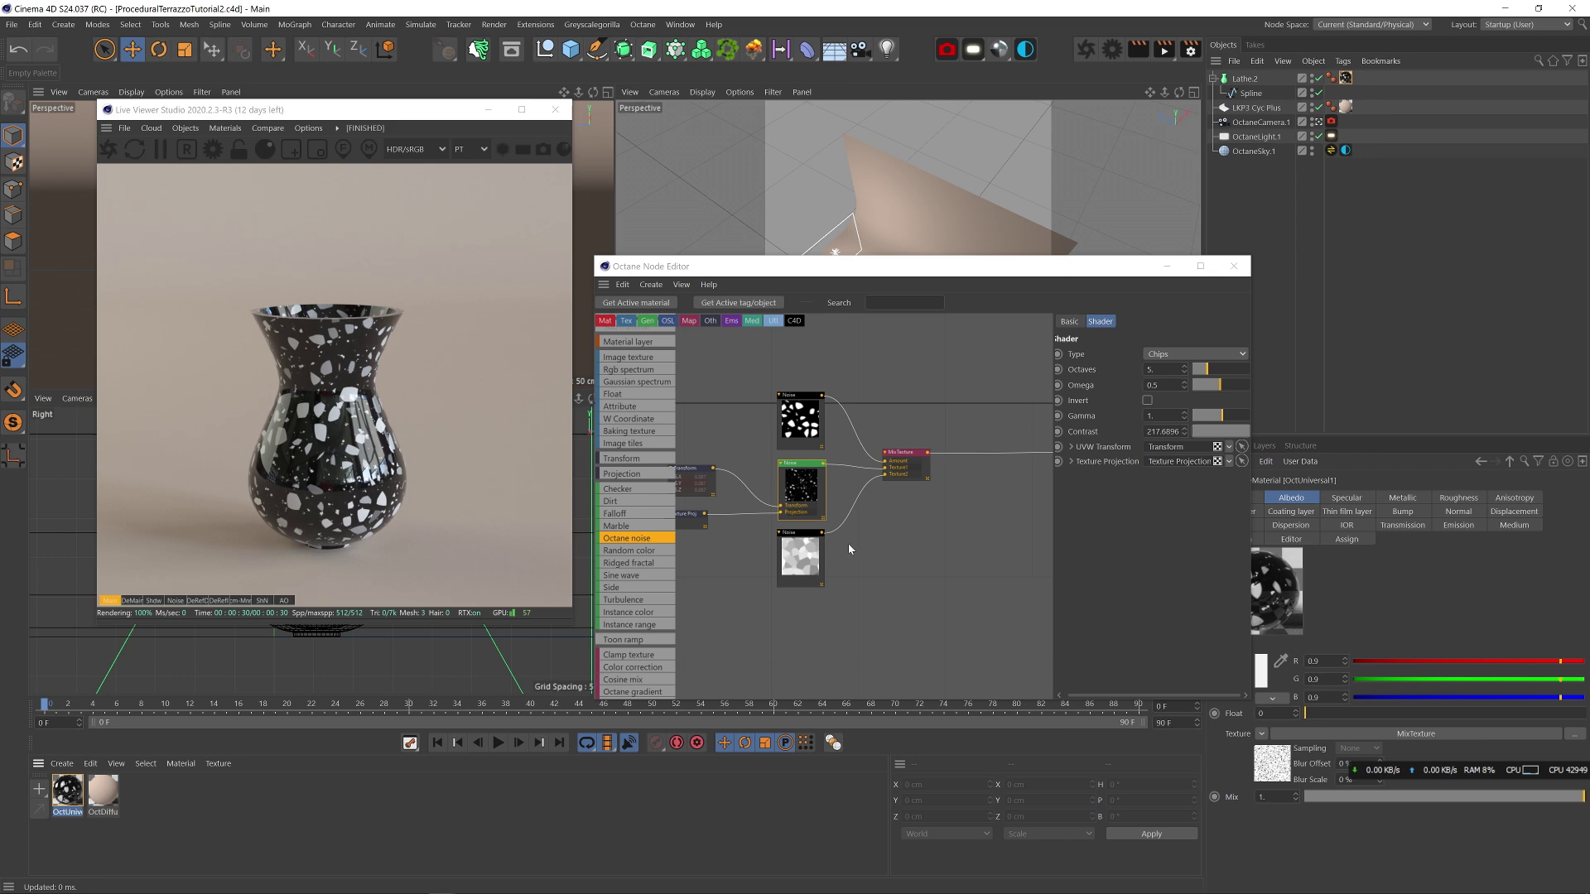
- Insert an Octane gradient on each of the Texture1 and Texture2 connections, and rearrange the noise nodes around them
{"action": "scroll", "coordinate": [642, 638], "scroll_direction": "down", "scroll_amount": 2}
{"action": "left_click_drag", "start_coordinate": [857, 526], "coordinate": [853, 528]}
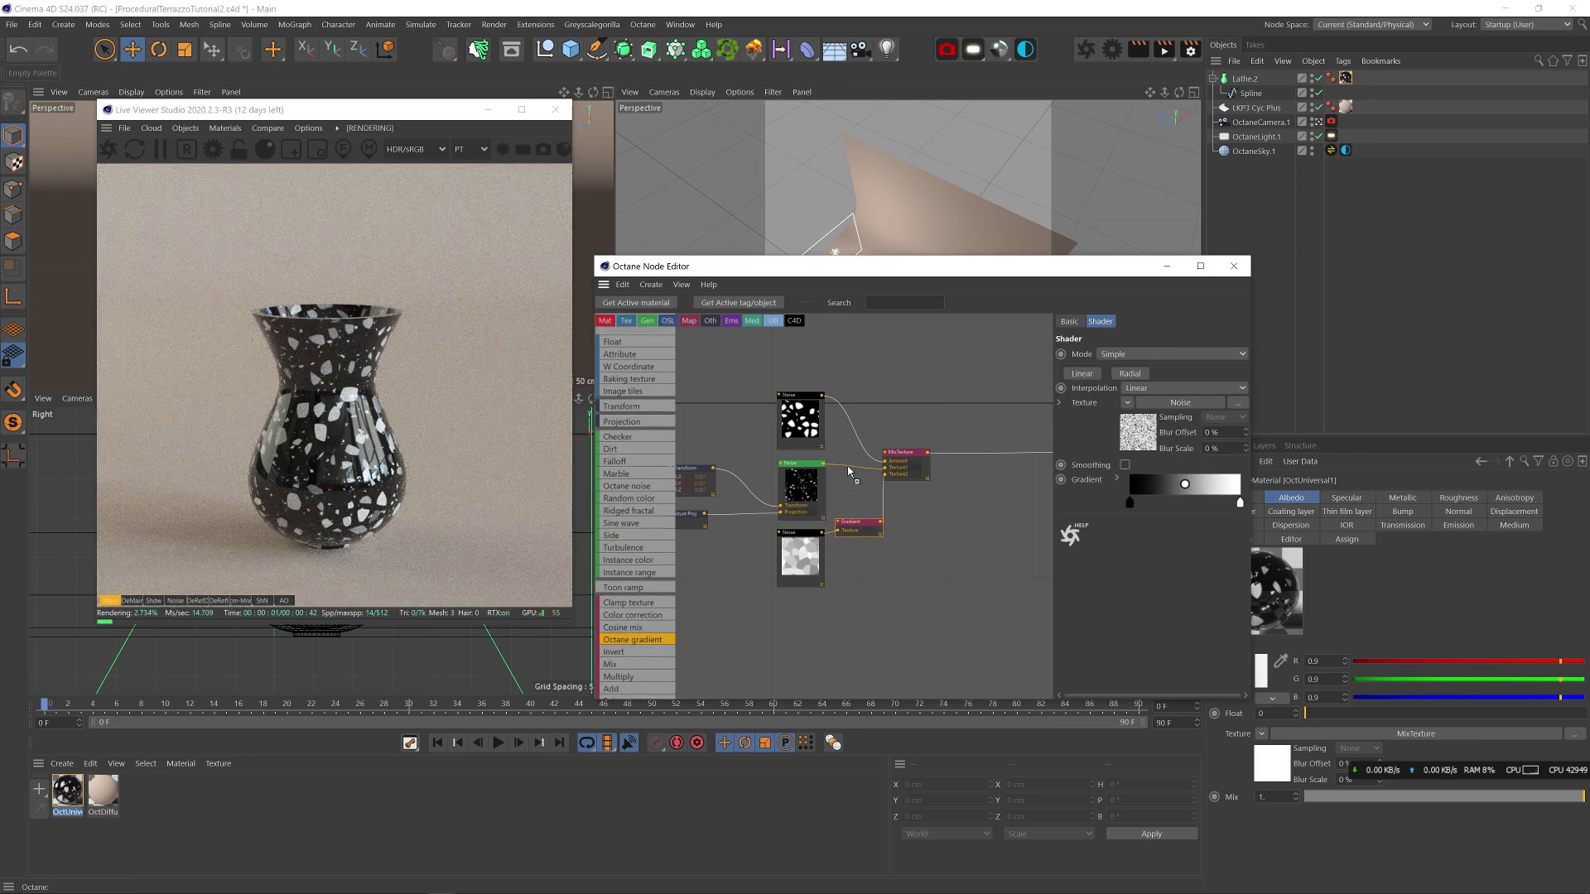
{"action": "left_click_drag", "start_coordinate": [848, 472], "coordinate": [850, 472]}
{"action": "left_click_drag", "start_coordinate": [800, 397], "coordinate": [728, 349]}
{"action": "left_click_drag", "start_coordinate": [790, 534], "coordinate": [782, 536]}
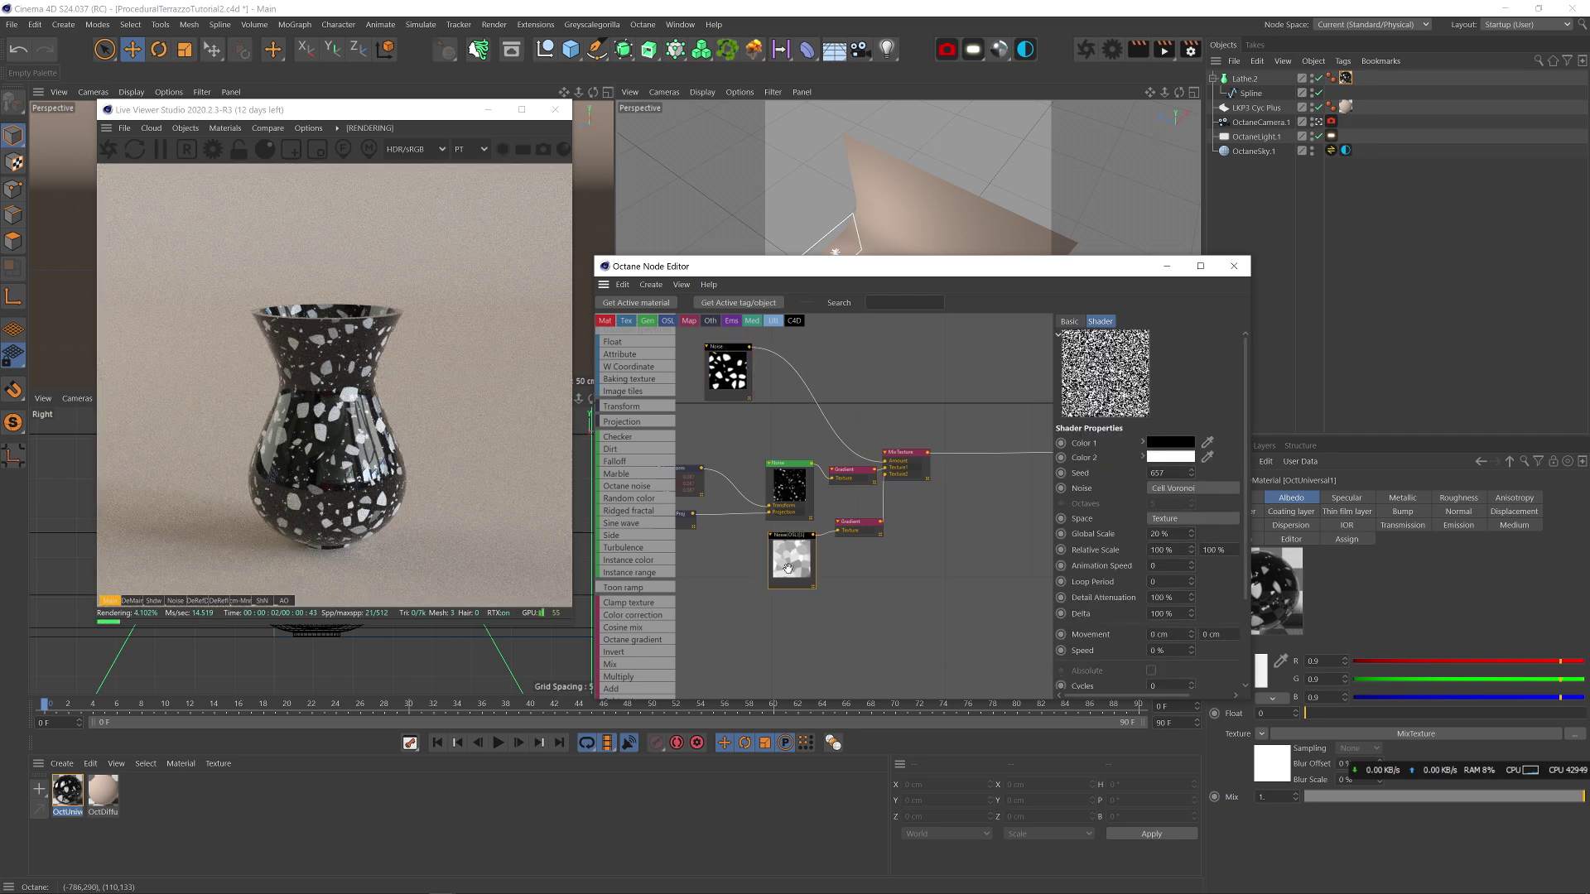
{"action": "left_click_drag", "start_coordinate": [728, 348], "coordinate": [785, 332]}
- Set the start knot of the Texture1 gradient to a light beige with hue 30°, saturation 23% and value 91%
{"action": "left_click", "coordinate": [859, 472]}
{"action": "double_click", "coordinate": [1132, 507]}
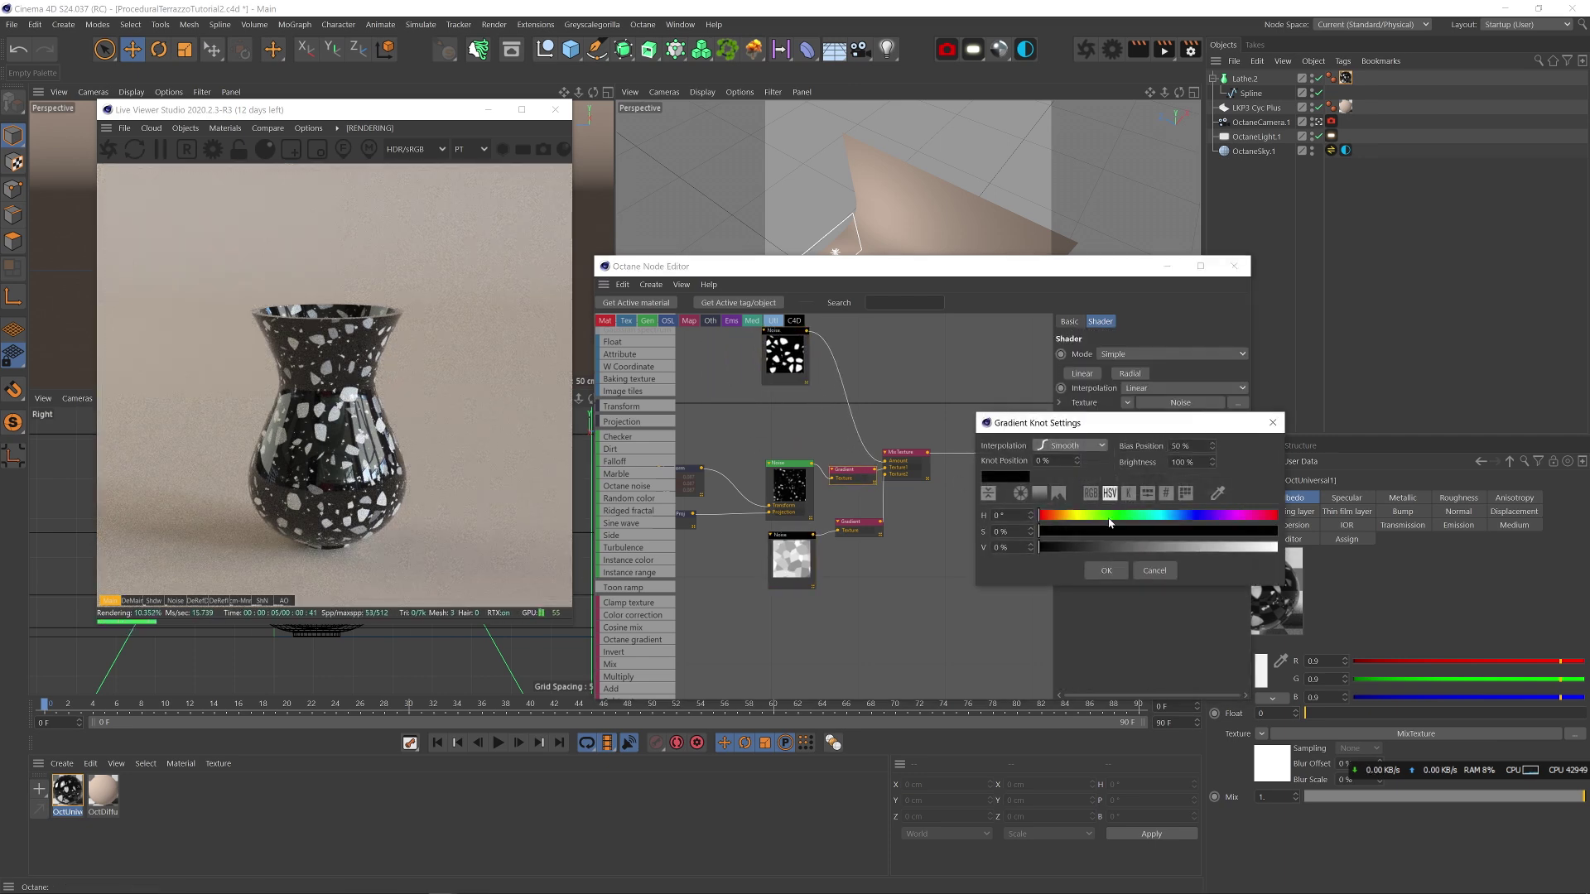
{"action": "left_click", "coordinate": [1058, 515]}
{"action": "left_click", "coordinate": [1256, 547]}
{"action": "left_click", "coordinate": [1143, 531]}
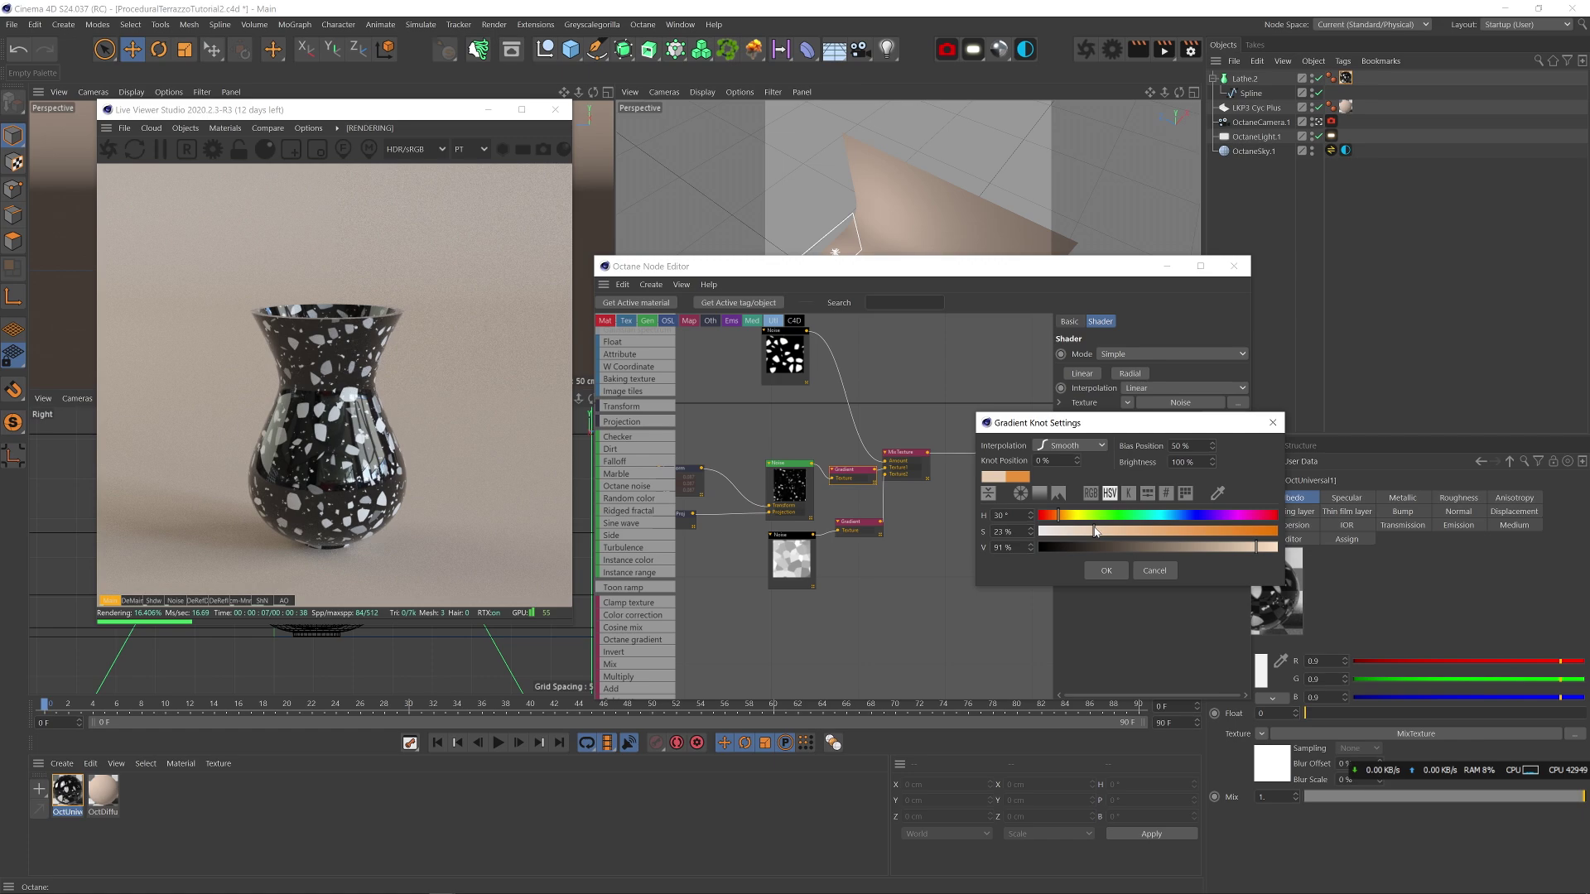
{"action": "left_click", "coordinate": [1106, 570]}
- Set the end knot of the Texture1 gradient to a tan with hue 30° and saturation 37%
{"action": "double_click", "coordinate": [1242, 522]}
{"action": "left_click", "coordinate": [1166, 516]}
{"action": "left_click", "coordinate": [1188, 533]}
{"action": "left_click", "coordinate": [1259, 533]}
{"action": "left_click", "coordinate": [1326, 549]}
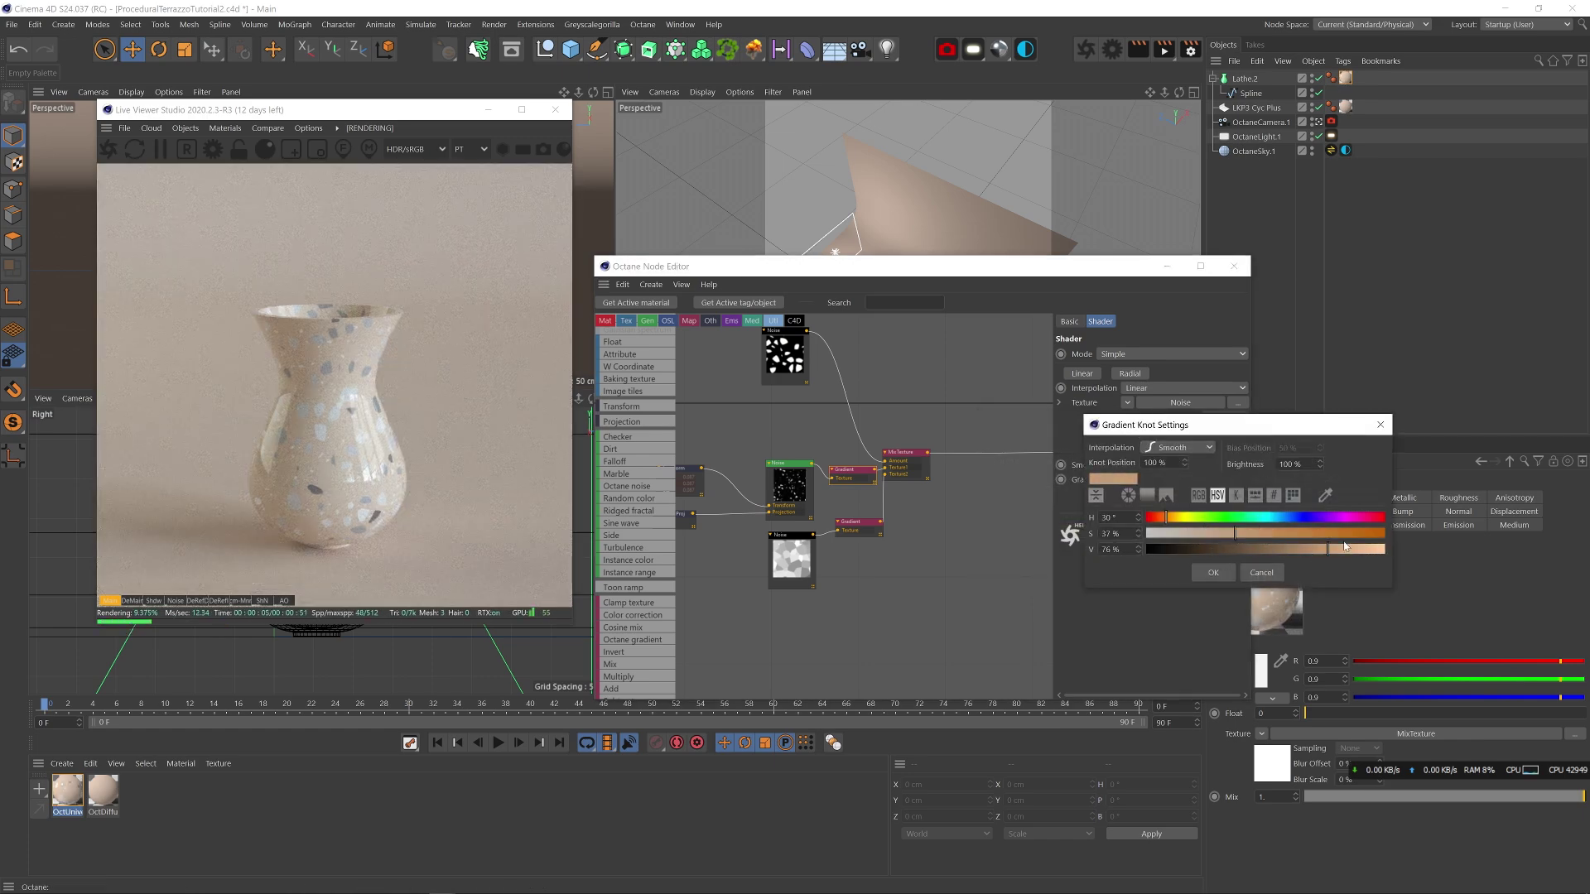
{"action": "left_click", "coordinate": [1358, 549]}
{"action": "left_click", "coordinate": [1249, 547]}
{"action": "left_click", "coordinate": [1213, 572]}
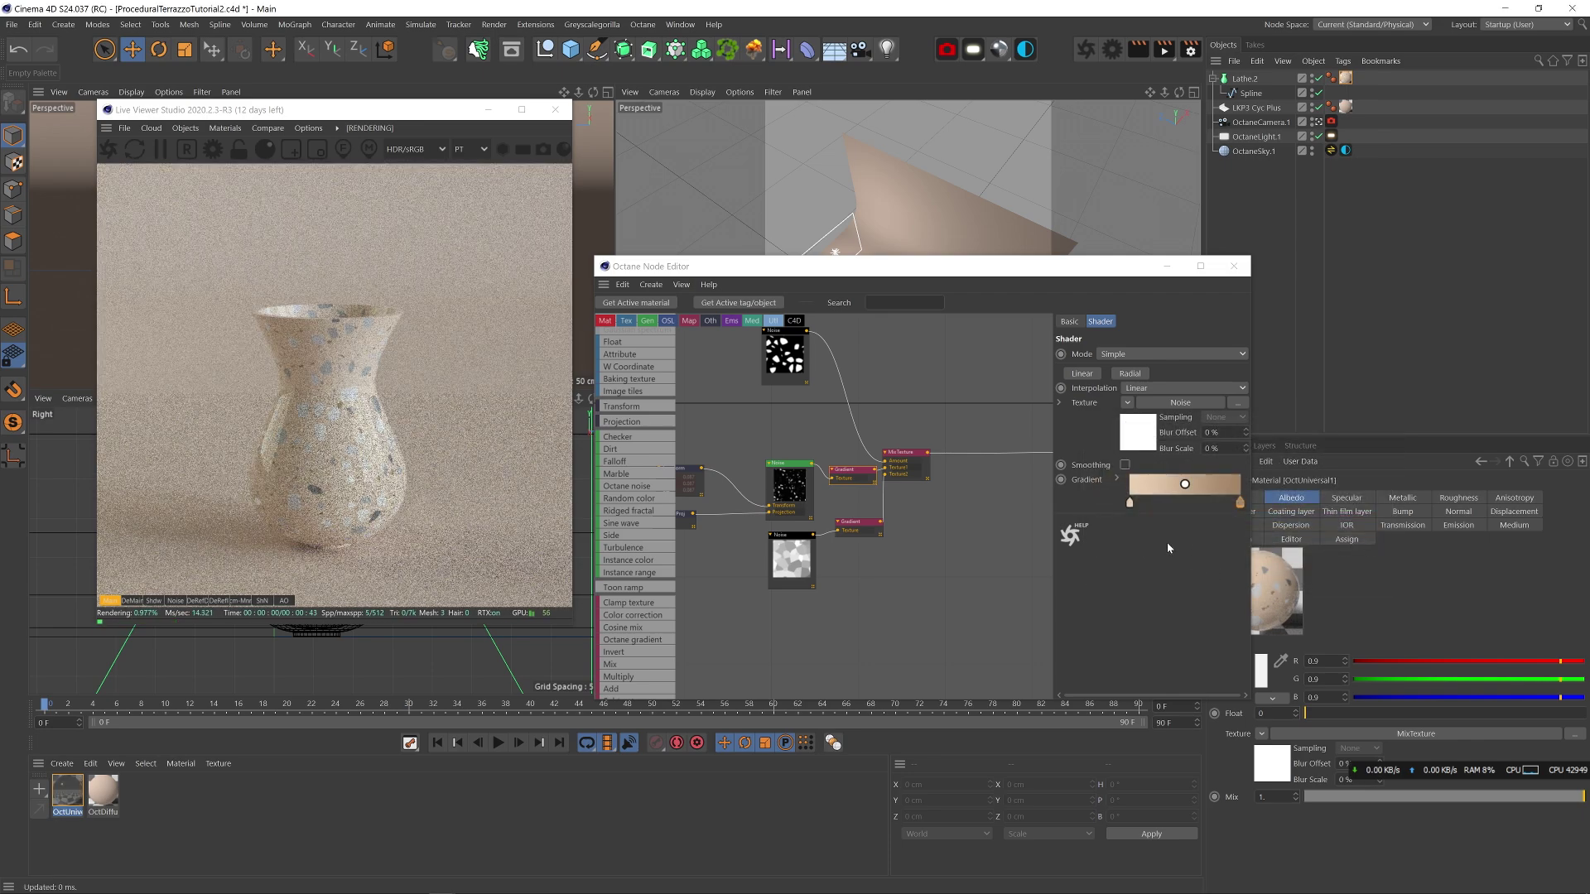
- Set the start knot of the Texture2 gradient to a dark navy blue, widening the node settings for easier editing
{"action": "left_click", "coordinate": [859, 527]}
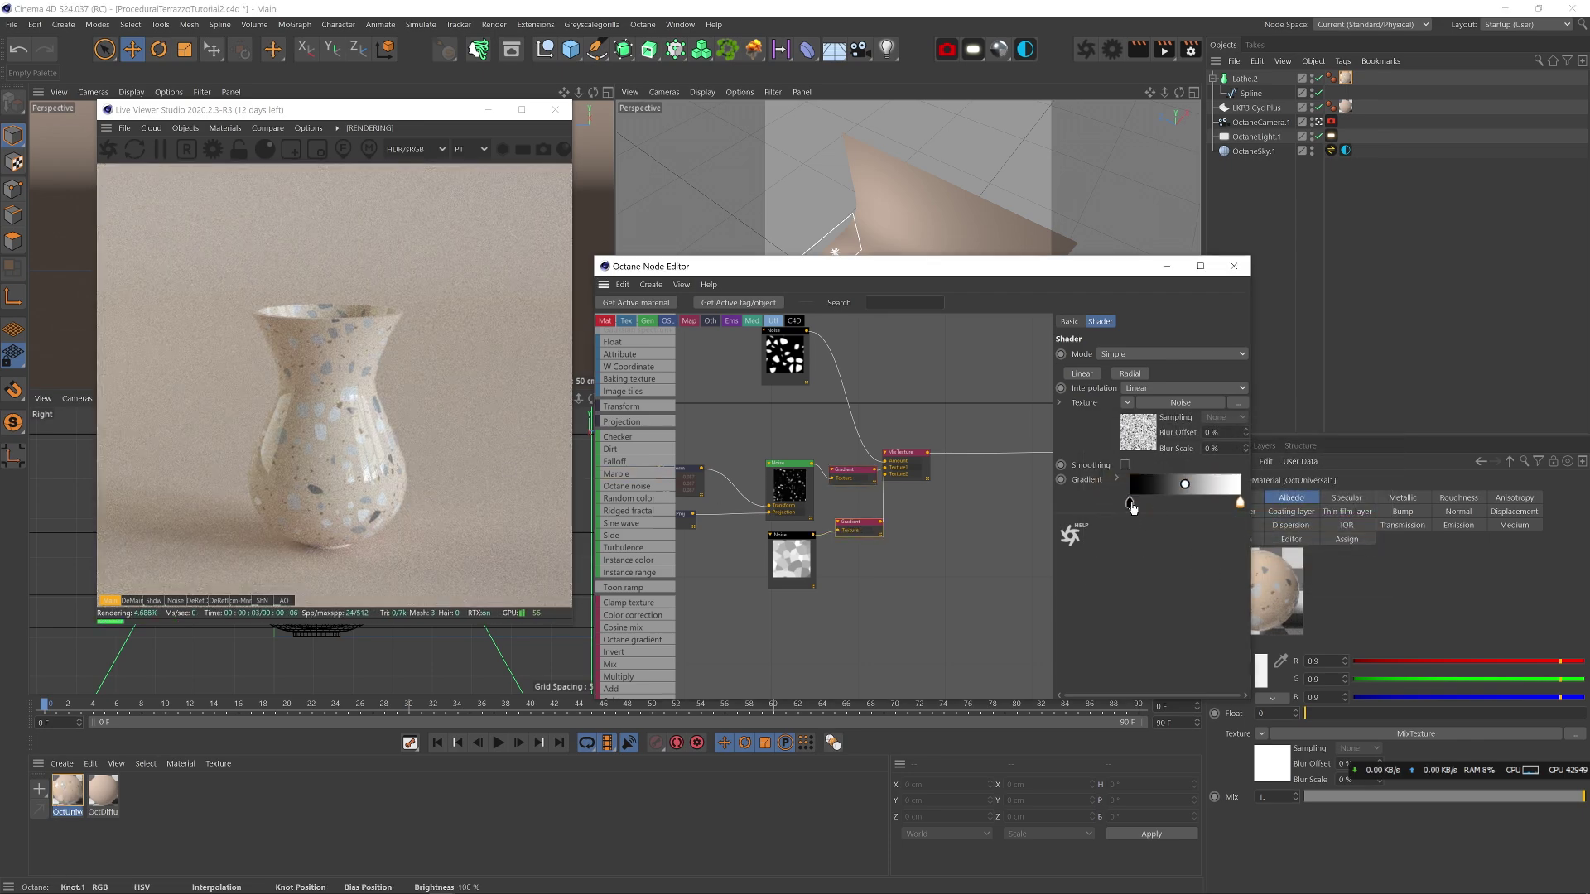
{"action": "left_click_drag", "start_coordinate": [1054, 508], "coordinate": [949, 508]}
{"action": "double_click", "coordinate": [1026, 503]}
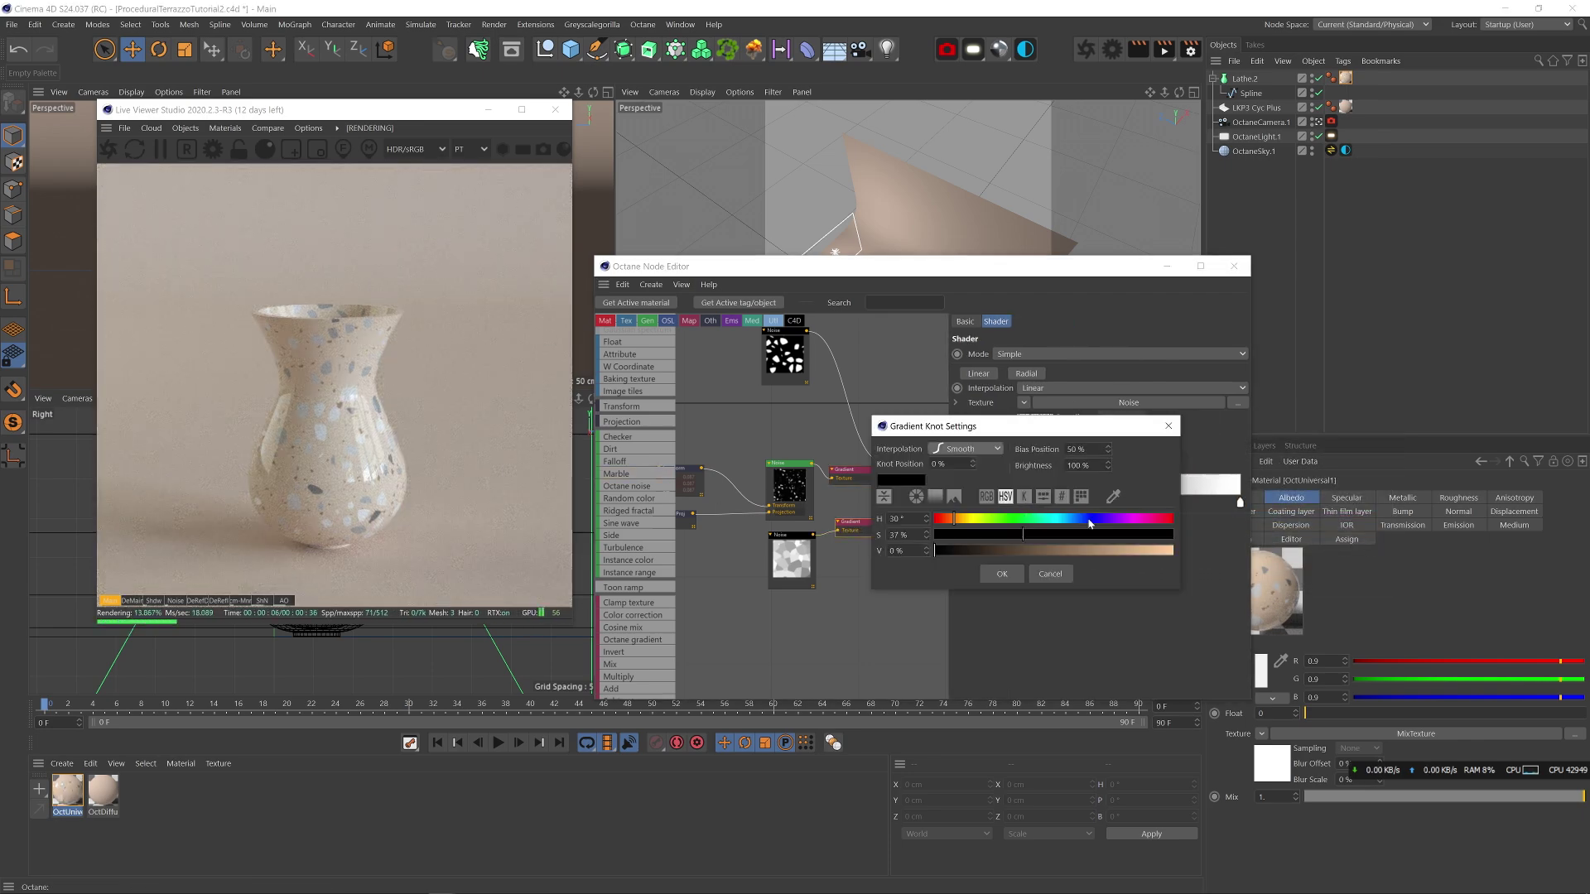
{"action": "left_click", "coordinate": [1082, 519]}
{"action": "left_click_drag", "start_coordinate": [1014, 551], "coordinate": [974, 550]}
{"action": "left_click", "coordinate": [1001, 577]}
- Add a middle knot at about 48% to the Texture2 gradient and colour it green
{"action": "double_click", "coordinate": [1131, 484]}
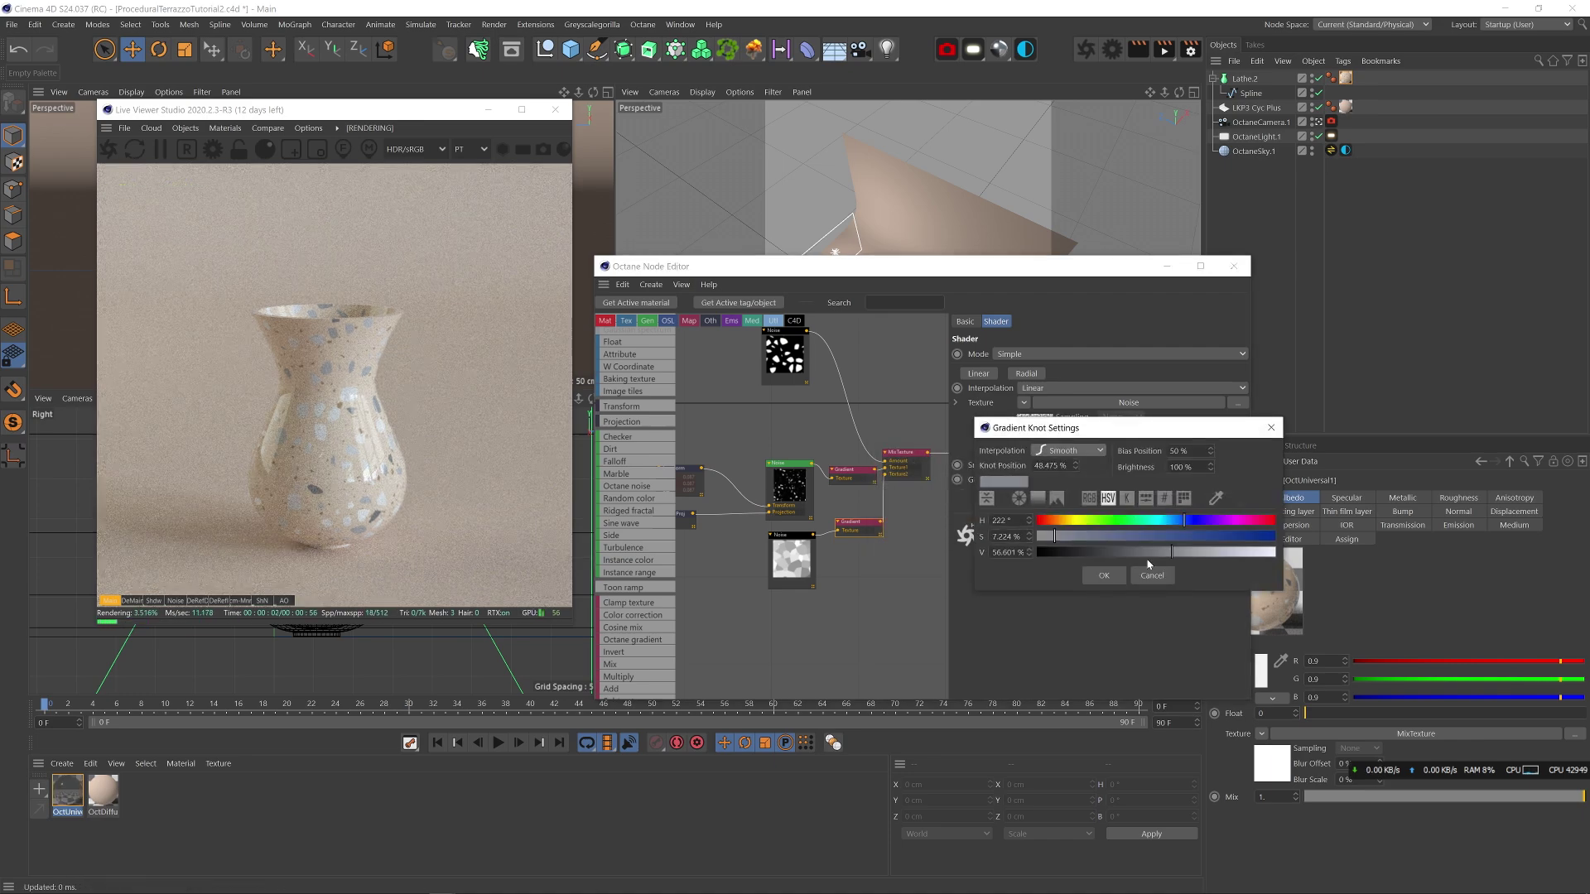
{"action": "left_click_drag", "start_coordinate": [1133, 520], "coordinate": [1372, 520]}
{"action": "left_click", "coordinate": [1143, 537]}
{"action": "left_click", "coordinate": [1156, 552]}
{"action": "left_click", "coordinate": [1103, 575]}
- Set the end knot of the Texture2 gradient to a magenta pink
{"action": "double_click", "coordinate": [1240, 502]}
{"action": "left_click", "coordinate": [1304, 533]}
{"action": "left_click", "coordinate": [1306, 549]}
{"action": "left_click", "coordinate": [1214, 573]}
- Move the Texture2 gradient's knots closer together around its middle and darken the green knot
{"action": "left_click_drag", "start_coordinate": [1237, 503], "coordinate": [1228, 504]}
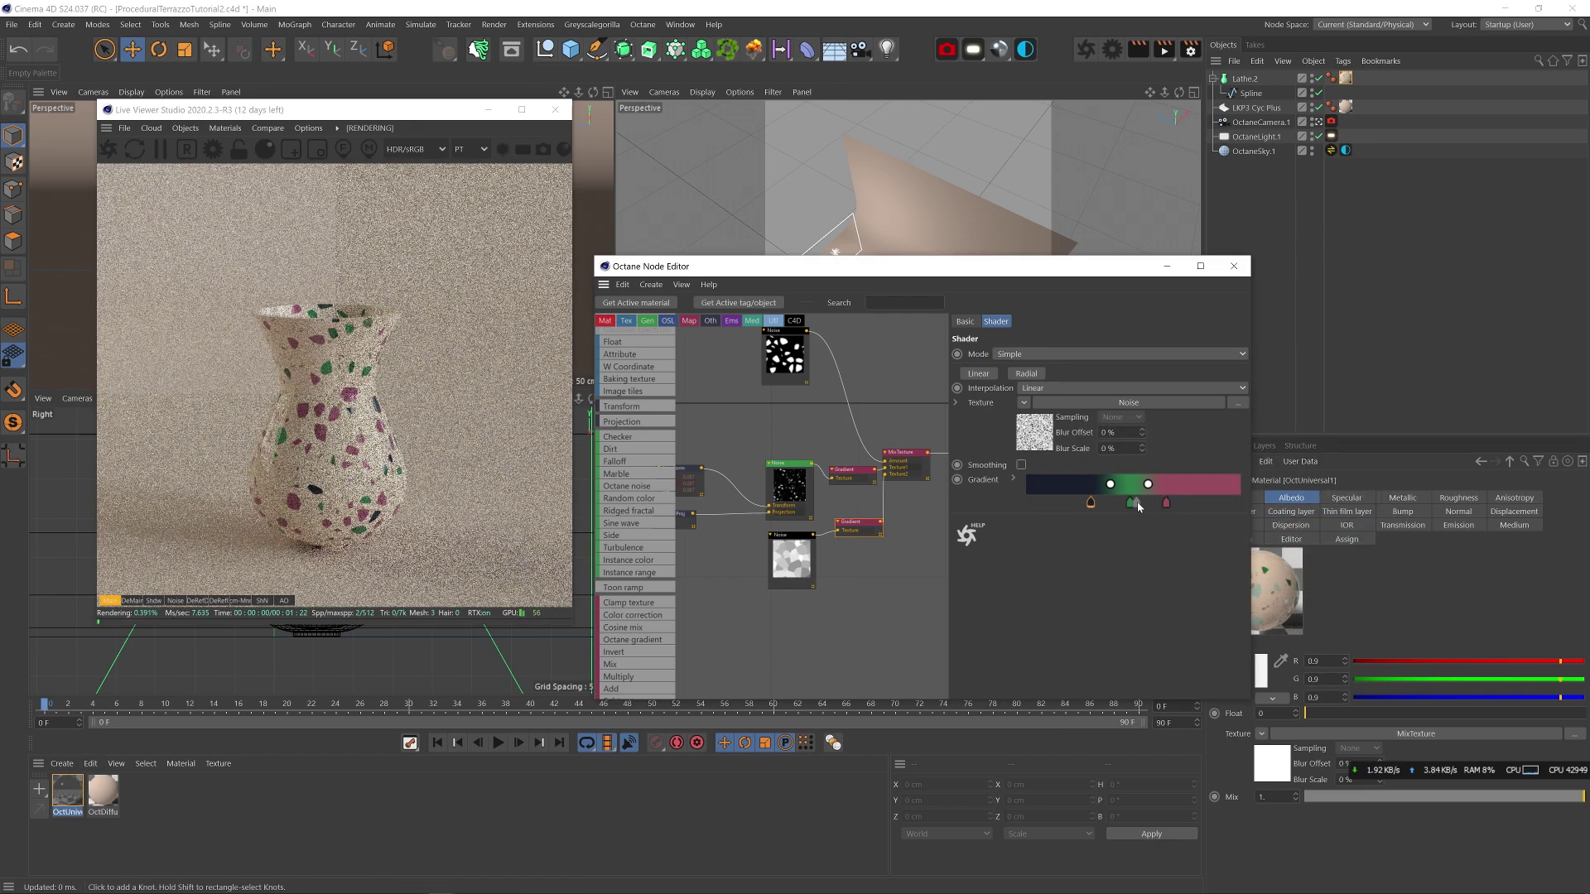
{"action": "double_click", "coordinate": [1130, 500]}
{"action": "left_click", "coordinate": [1156, 578]}
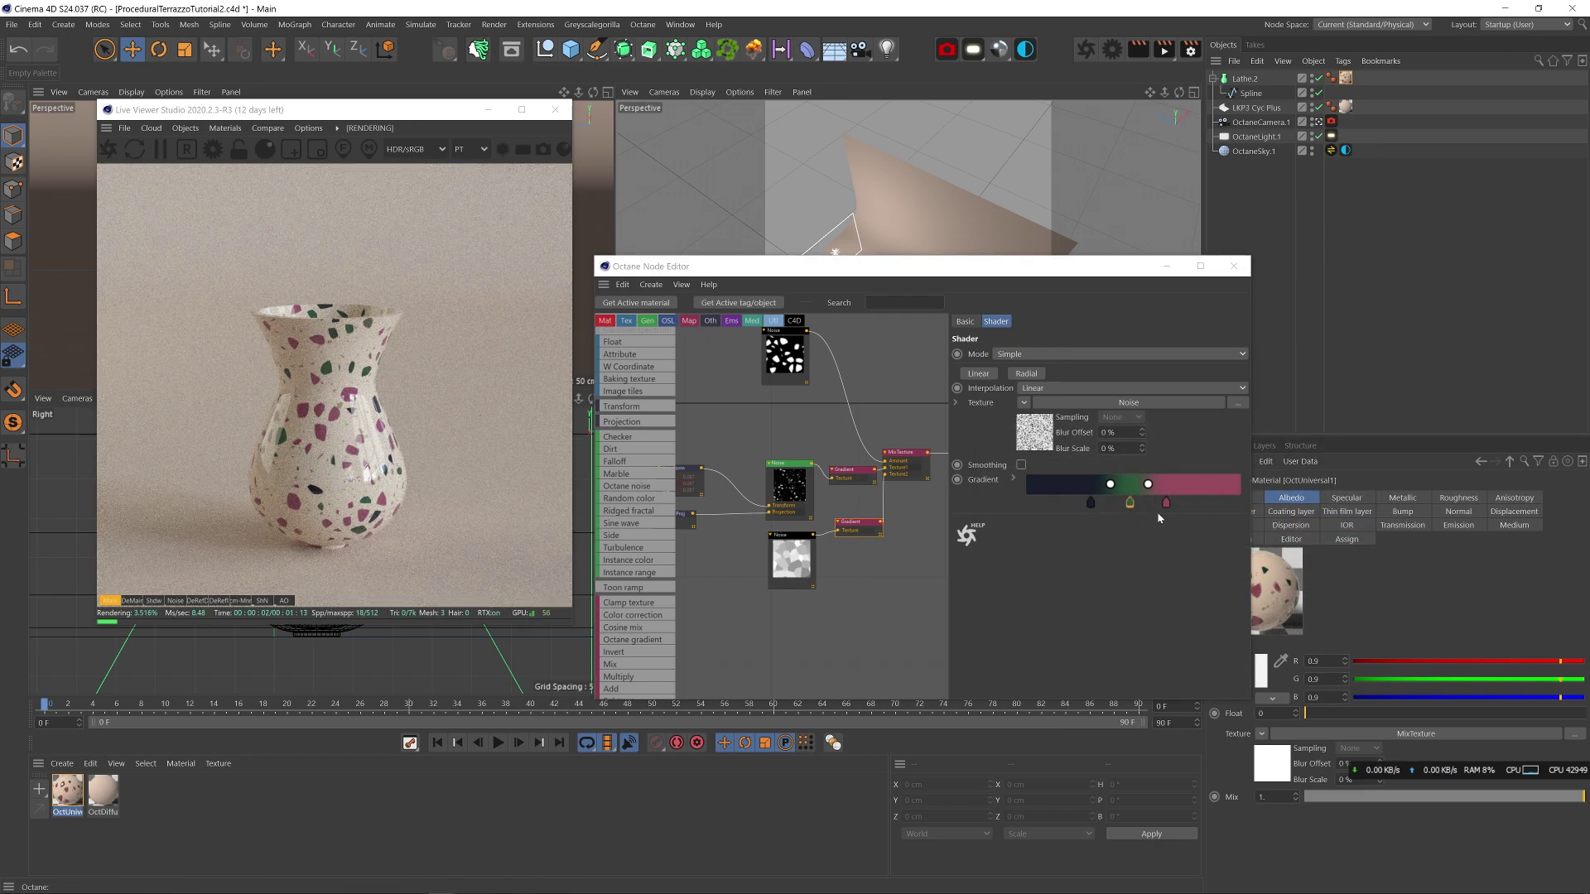
- Add a light teal knot near the end of the Texture2 gradient and position it beyond the magenta knot
{"action": "double_click", "coordinate": [1240, 486]}
{"action": "left_click_drag", "start_coordinate": [1225, 518], "coordinate": [1245, 518]}
{"action": "left_click", "coordinate": [1207, 535]}
{"action": "left_click", "coordinate": [1324, 550]}
{"action": "left_click", "coordinate": [1183, 535]}
{"action": "left_click", "coordinate": [1297, 551]}
{"action": "left_click", "coordinate": [1188, 573]}
{"action": "left_click", "coordinate": [1198, 503]}
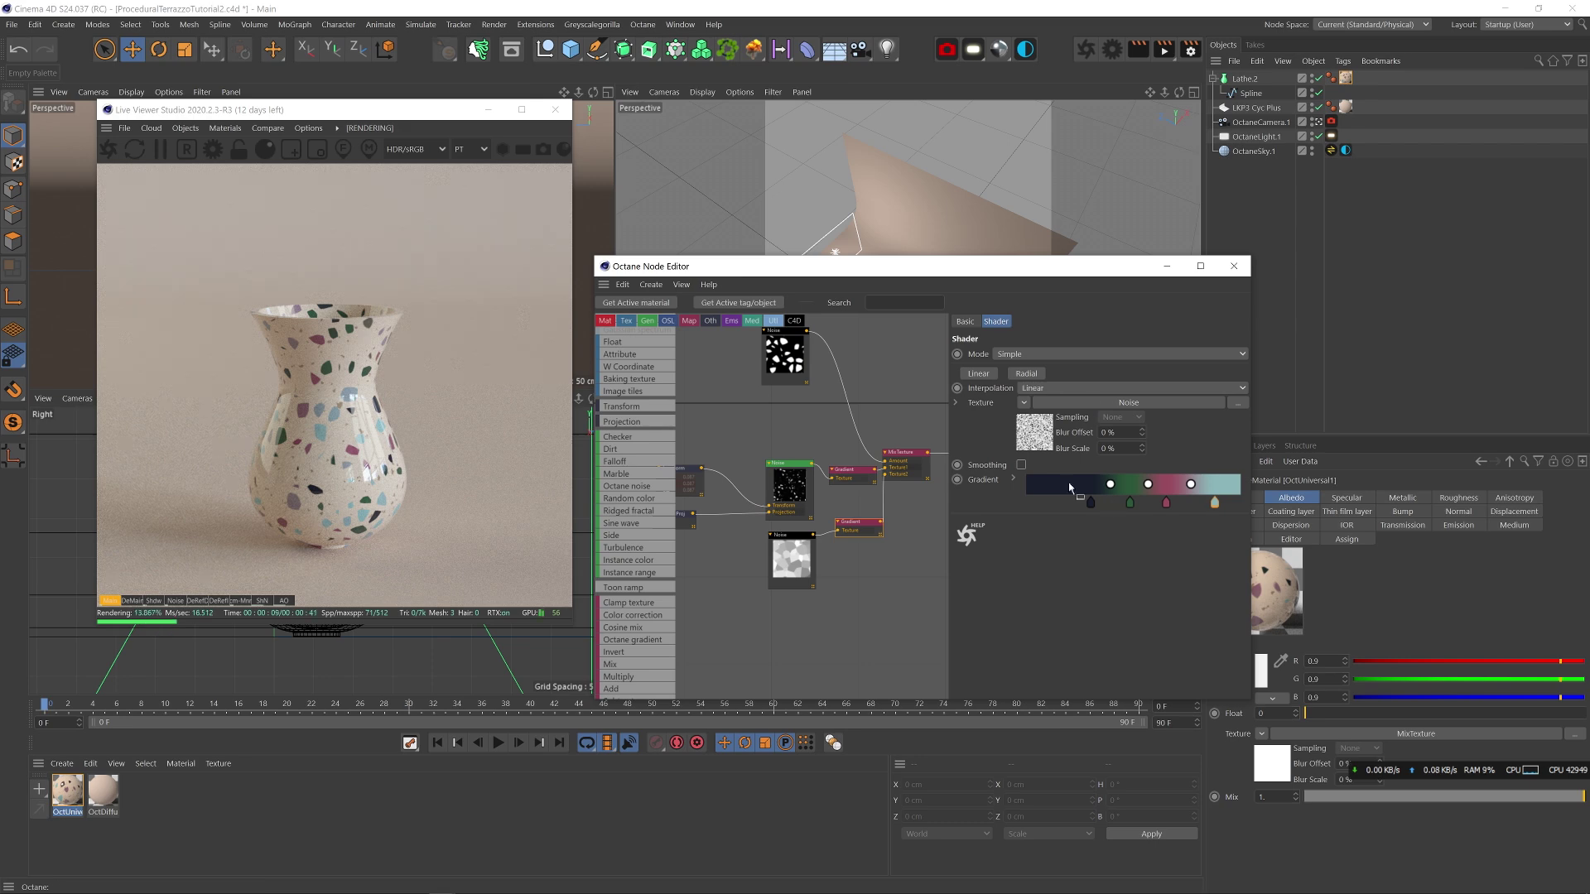
- Move the material node away from the Mix texture, add a second Octane noise and connect it to the Albedo
{"action": "middle_click_drag", "start_coordinate": [870, 404], "coordinate": [718, 442]}
{"action": "scroll", "coordinate": [757, 421], "scroll_direction": "down", "scroll_amount": 3}
{"action": "left_click_drag", "start_coordinate": [874, 453], "coordinate": [933, 458]}
{"action": "middle_click_drag", "start_coordinate": [720, 429], "coordinate": [773, 448]}
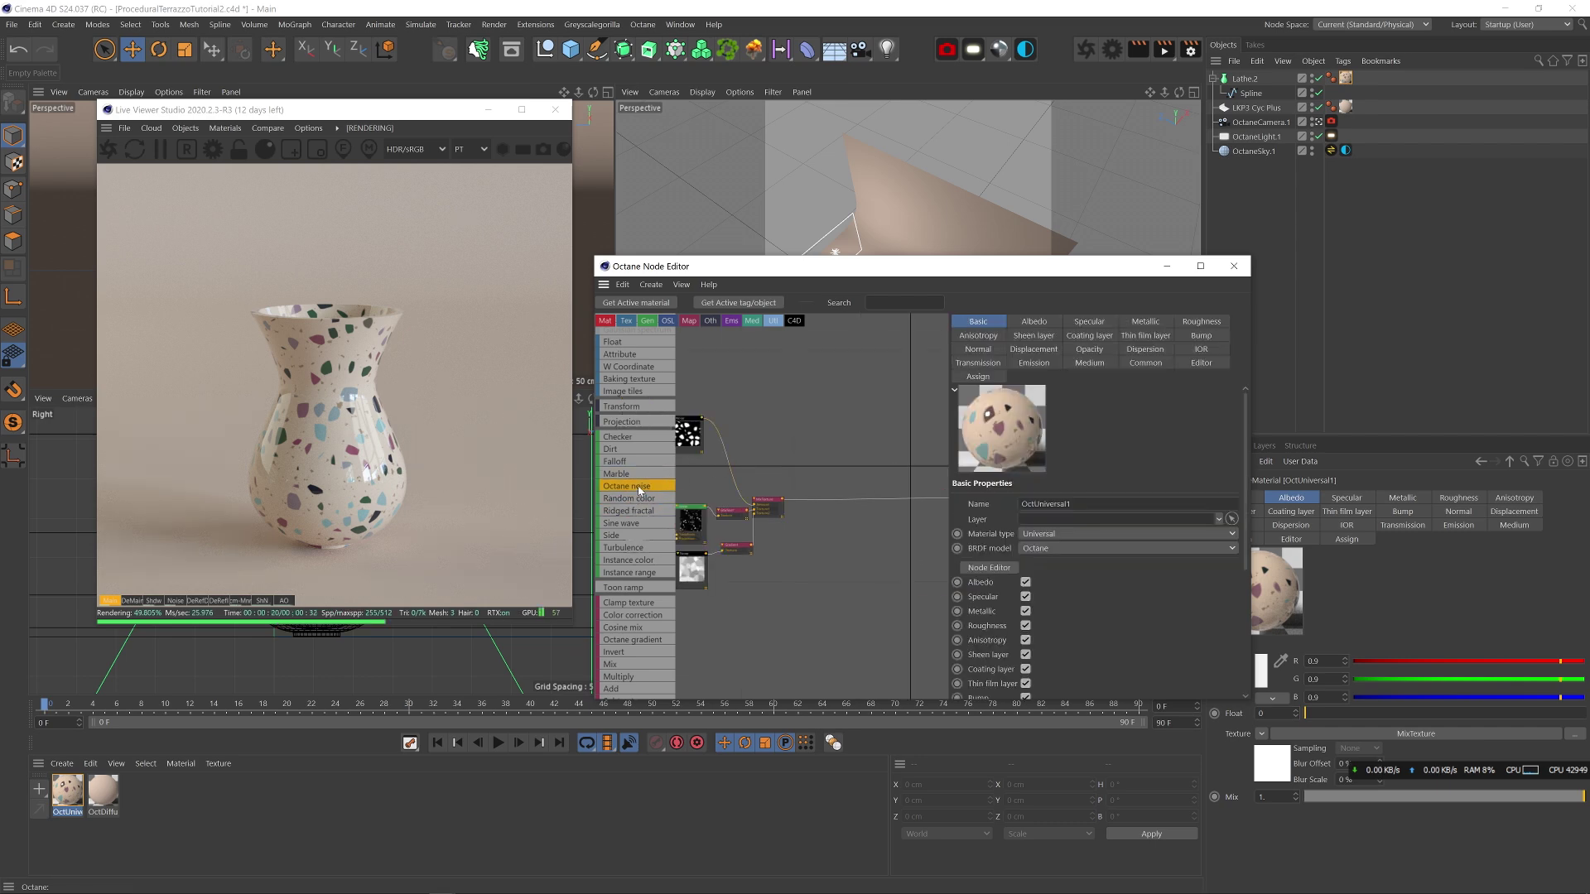
{"action": "left_click_drag", "start_coordinate": [638, 489], "coordinate": [768, 406]}
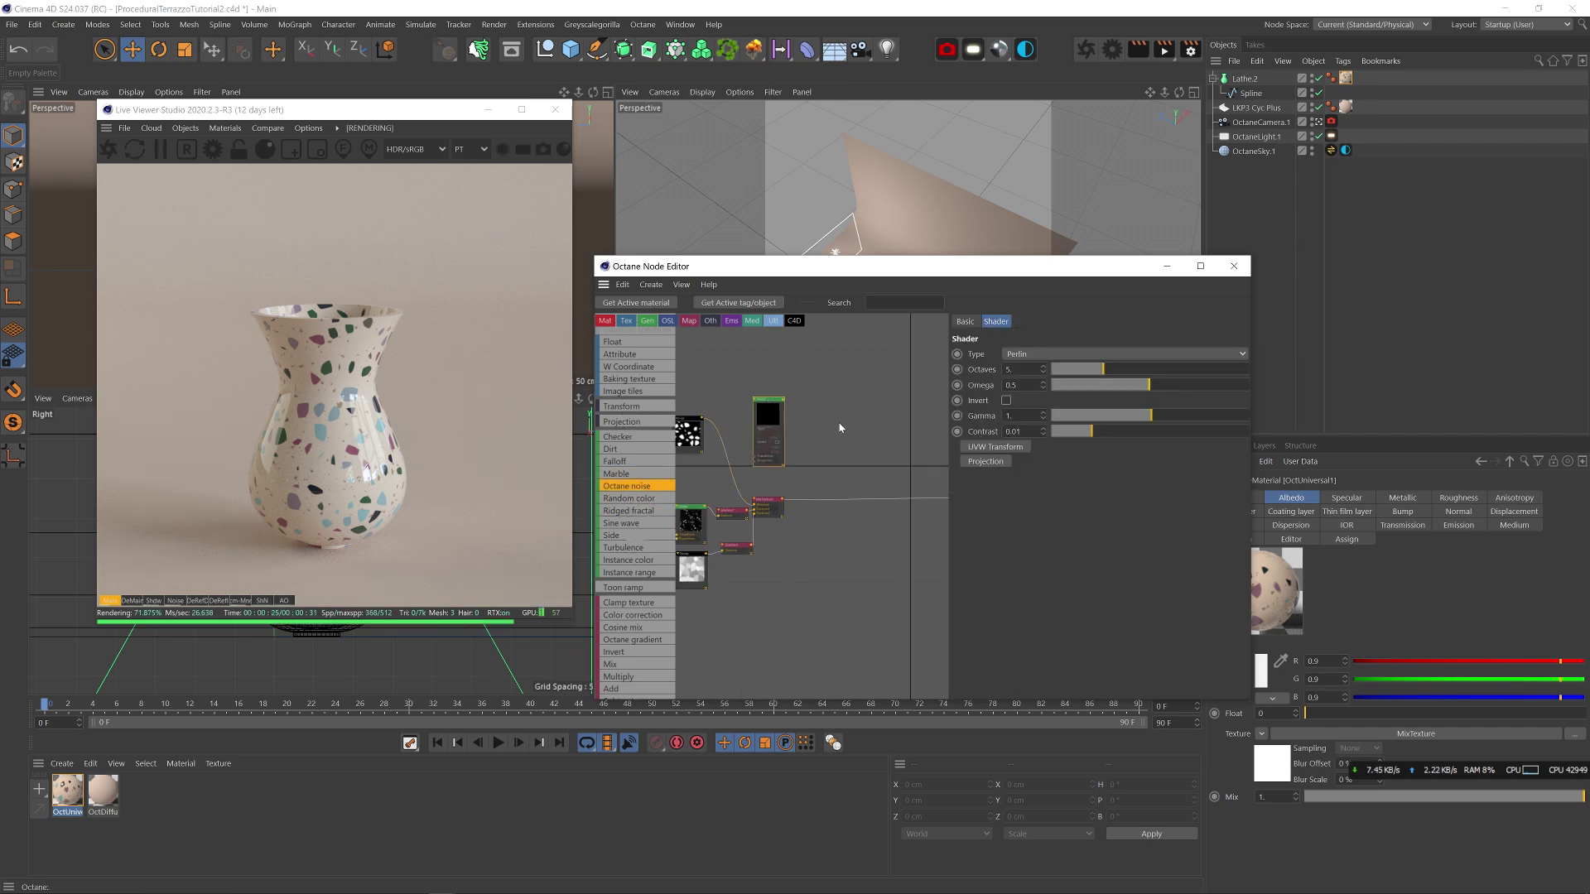
{"action": "middle_click_drag", "start_coordinate": [839, 428], "coordinate": [796, 424]}
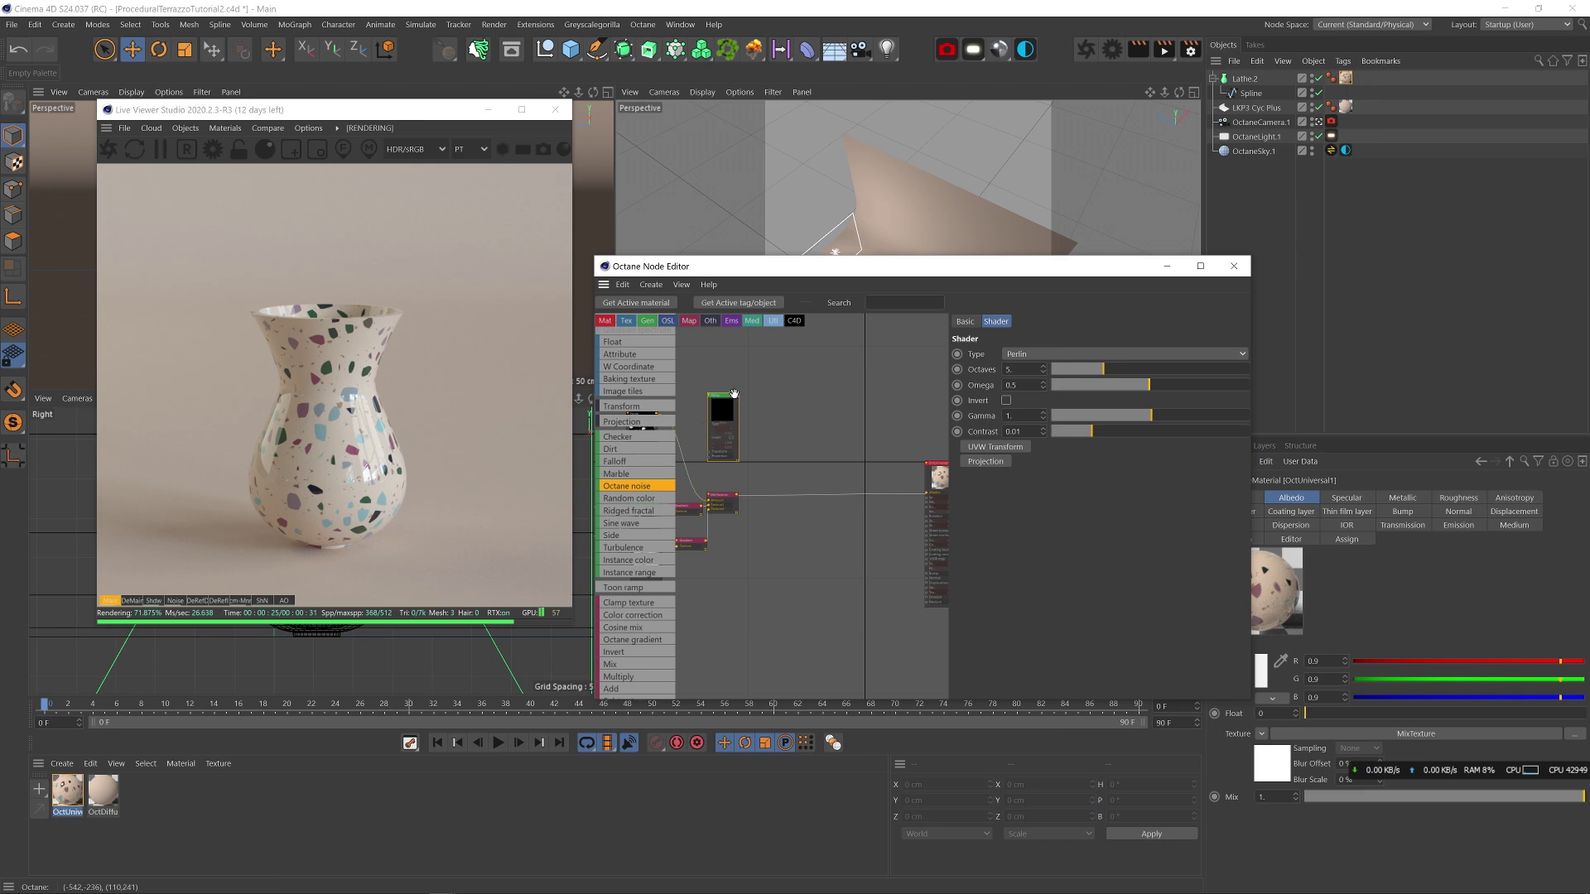
{"action": "left_click_drag", "start_coordinate": [928, 498], "coordinate": [927, 494]}
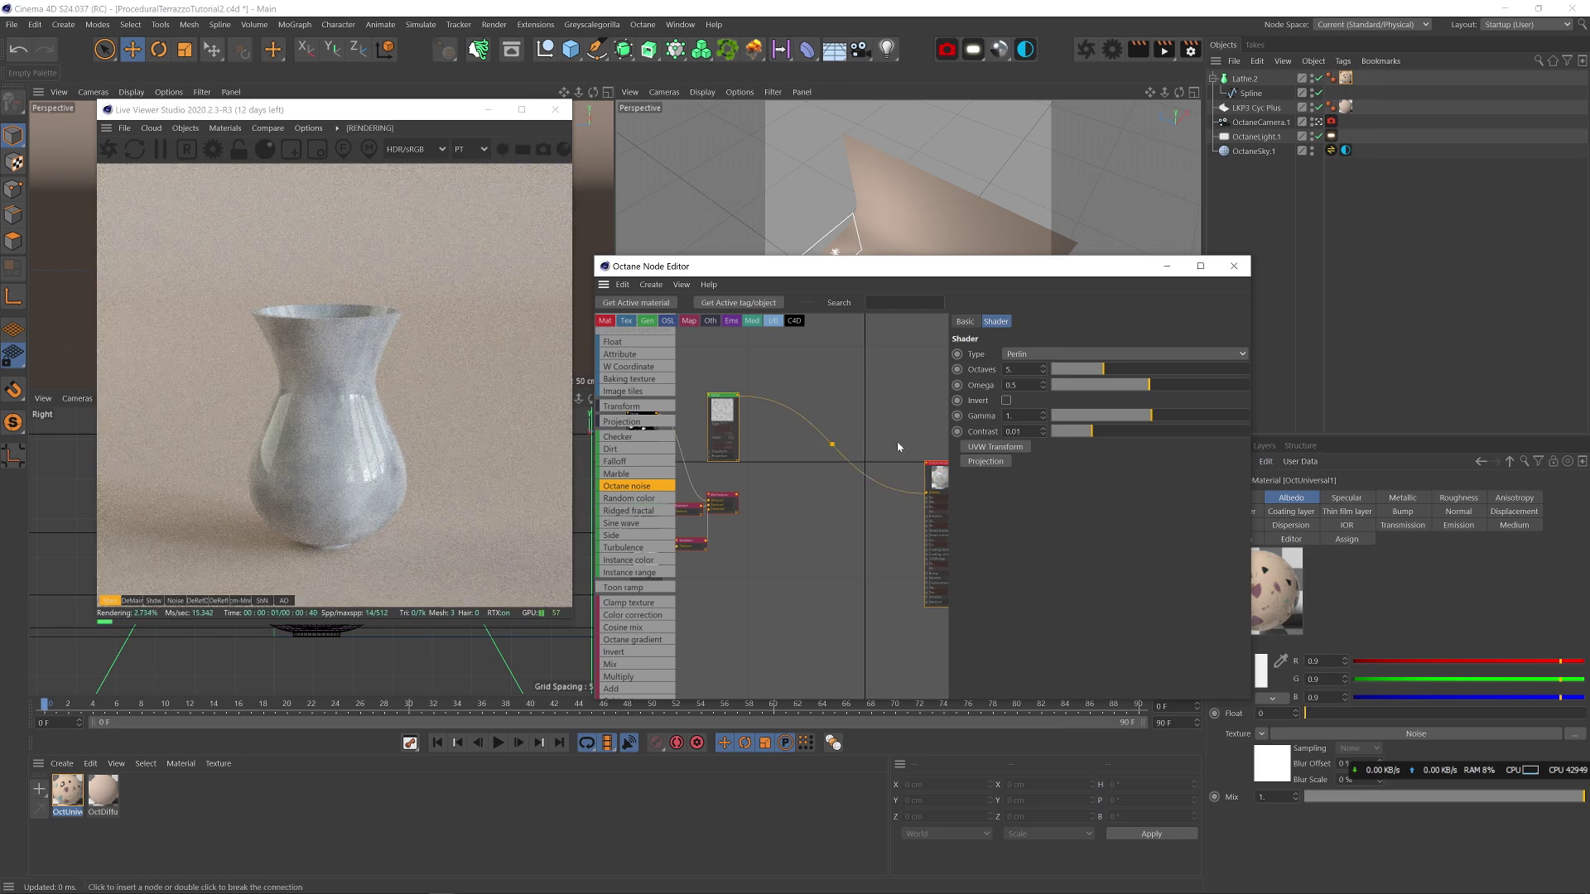
- Set the second Octane noise to type Chips and connect the existing Texture Projection node to it
{"action": "left_click", "coordinate": [1045, 354]}
{"action": "left_click", "coordinate": [1016, 416]}
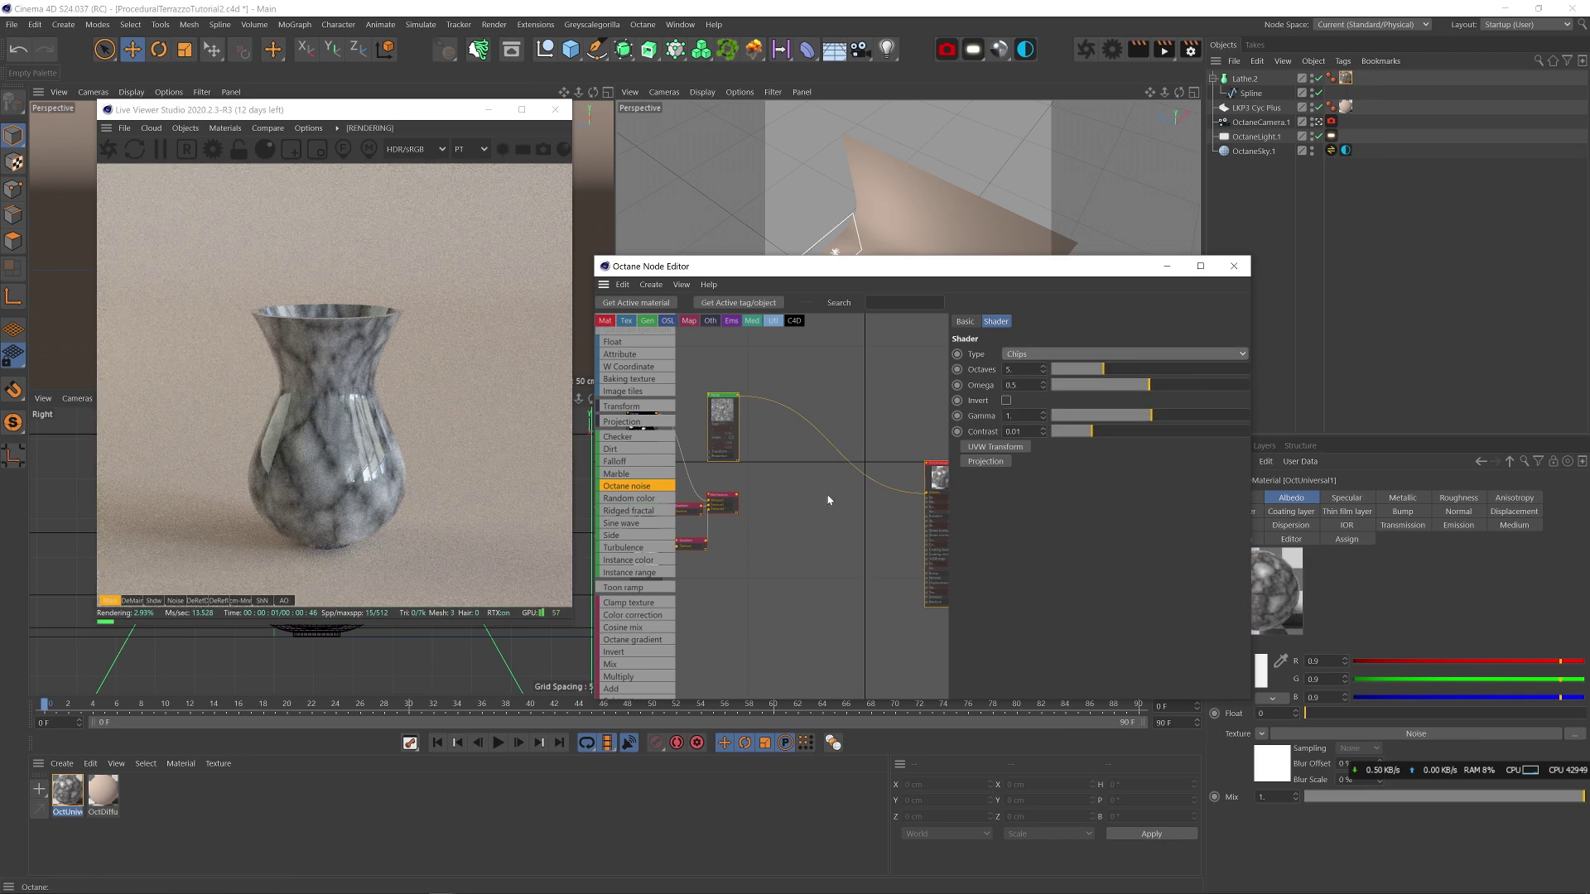
{"action": "scroll", "coordinate": [716, 523], "scroll_direction": "down", "scroll_amount": 2}
{"action": "left_click_drag", "start_coordinate": [824, 451], "coordinate": [822, 445]}
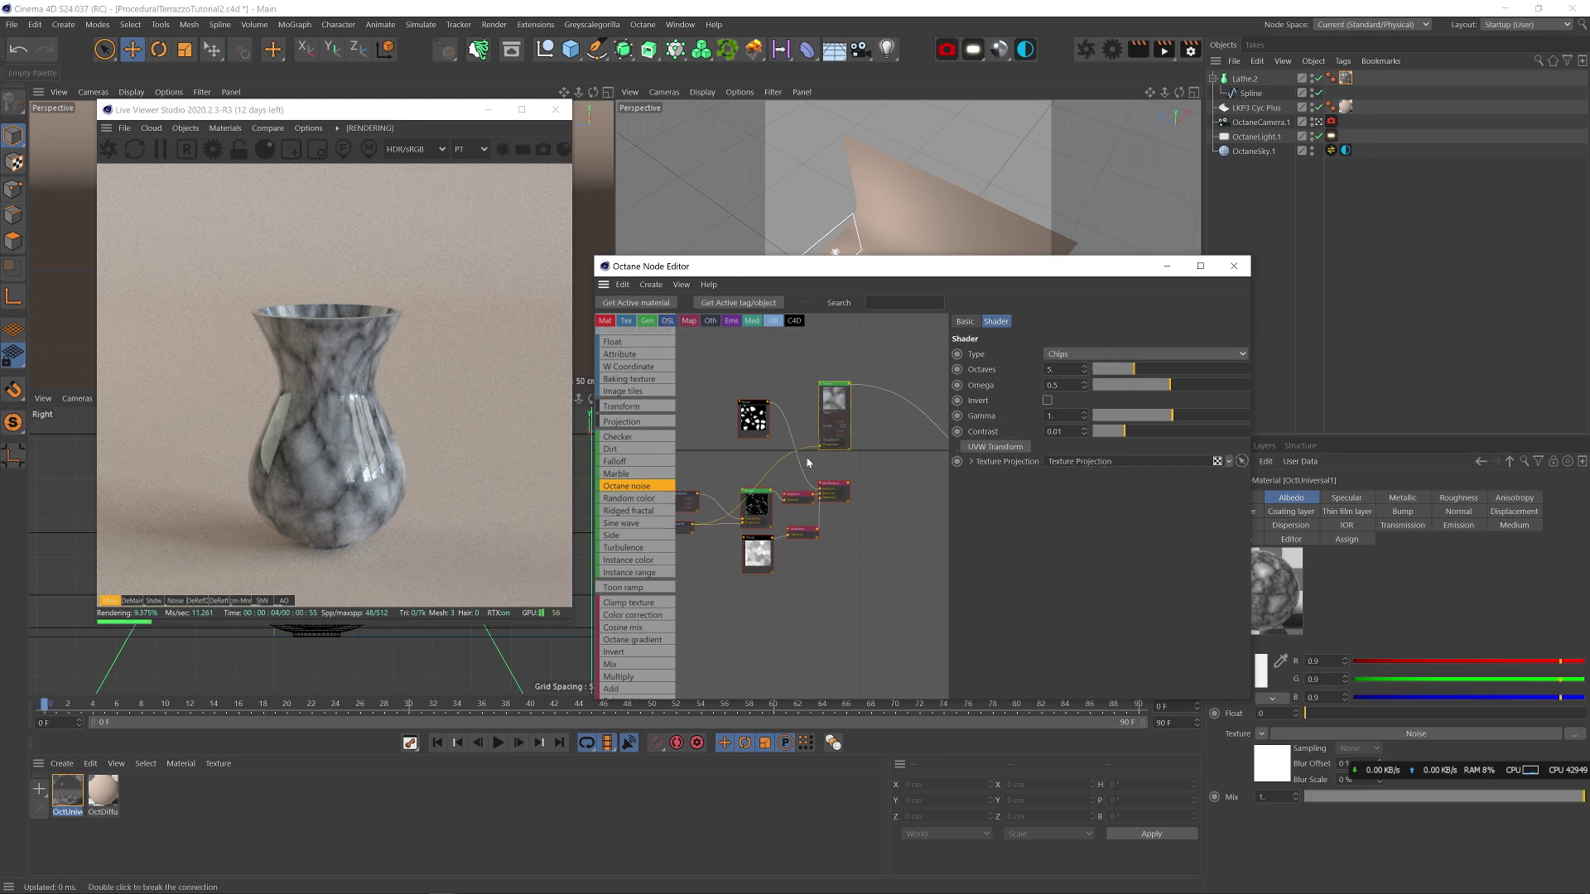
- Invert the second Octane noise and raise its gamma to about 12.43 and its contrast to about 6.62
{"action": "middle_click_drag", "start_coordinate": [887, 416], "coordinate": [835, 434]}
{"action": "left_click", "coordinate": [1046, 400]}
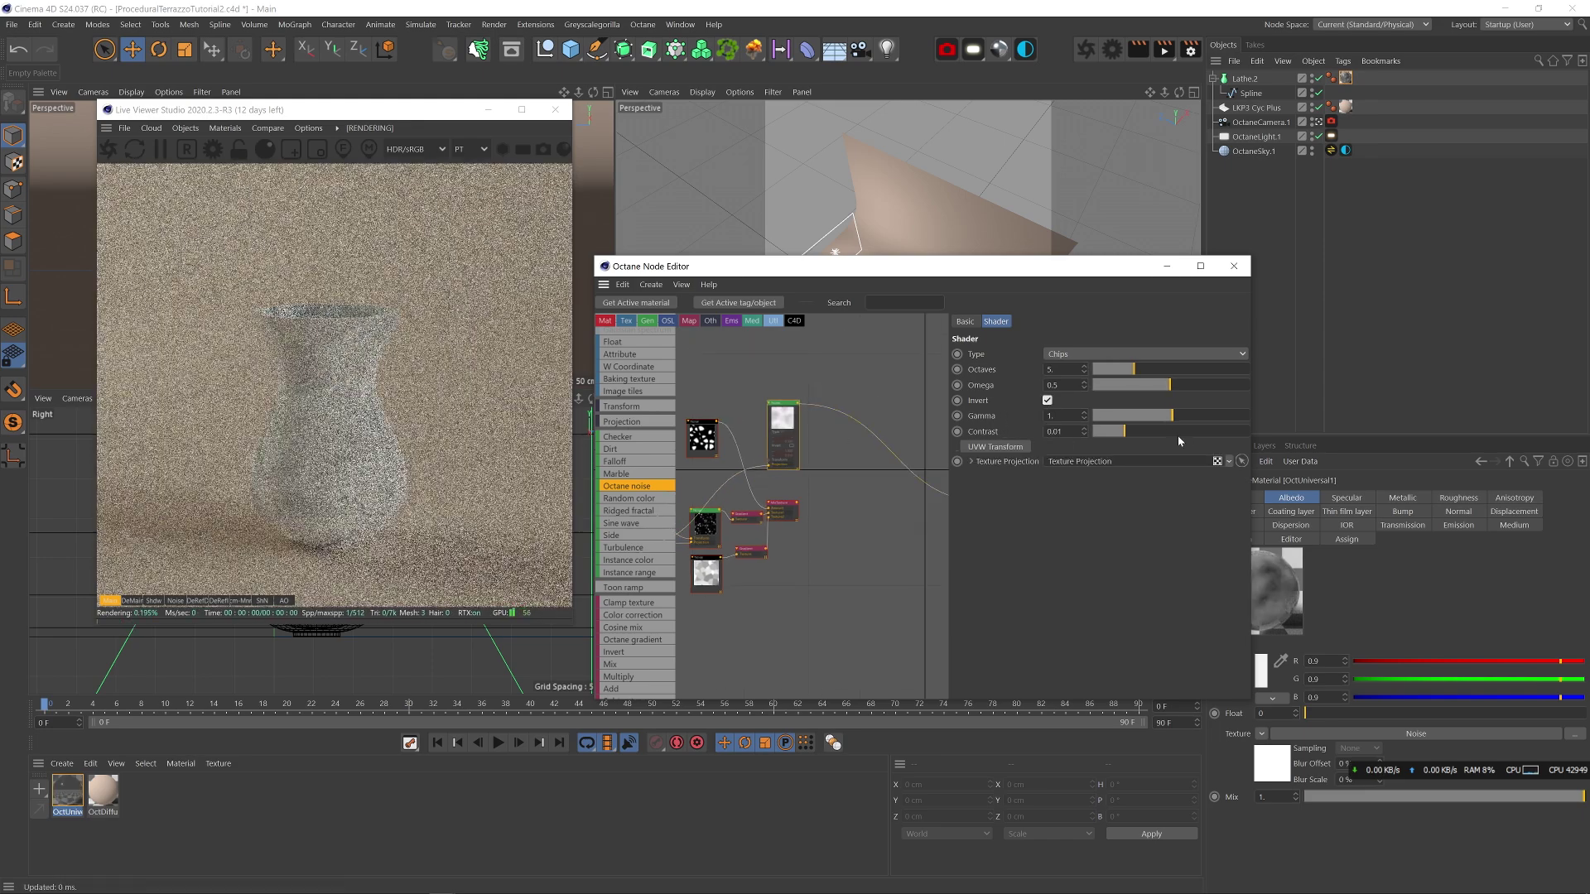
{"action": "left_click_drag", "start_coordinate": [1123, 431], "coordinate": [1215, 414]}
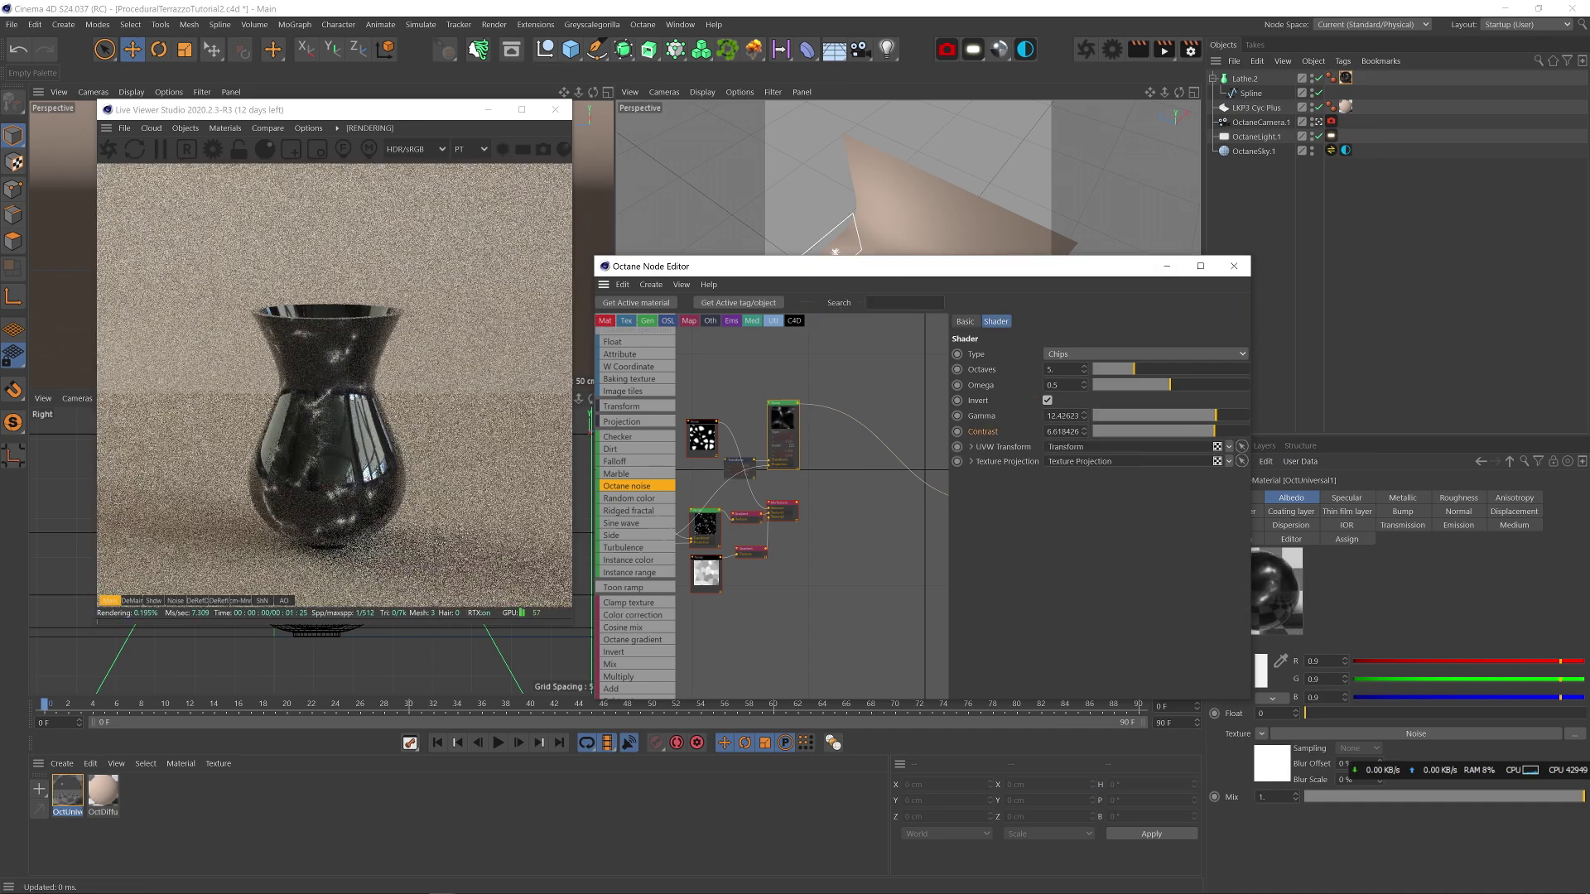
- Place the second Octane noise's Transform node beside it and set a locked uniform scale of 0.385225
{"action": "left_click_drag", "start_coordinate": [734, 466], "coordinate": [741, 443]}
{"action": "left_click", "coordinate": [1171, 466]}
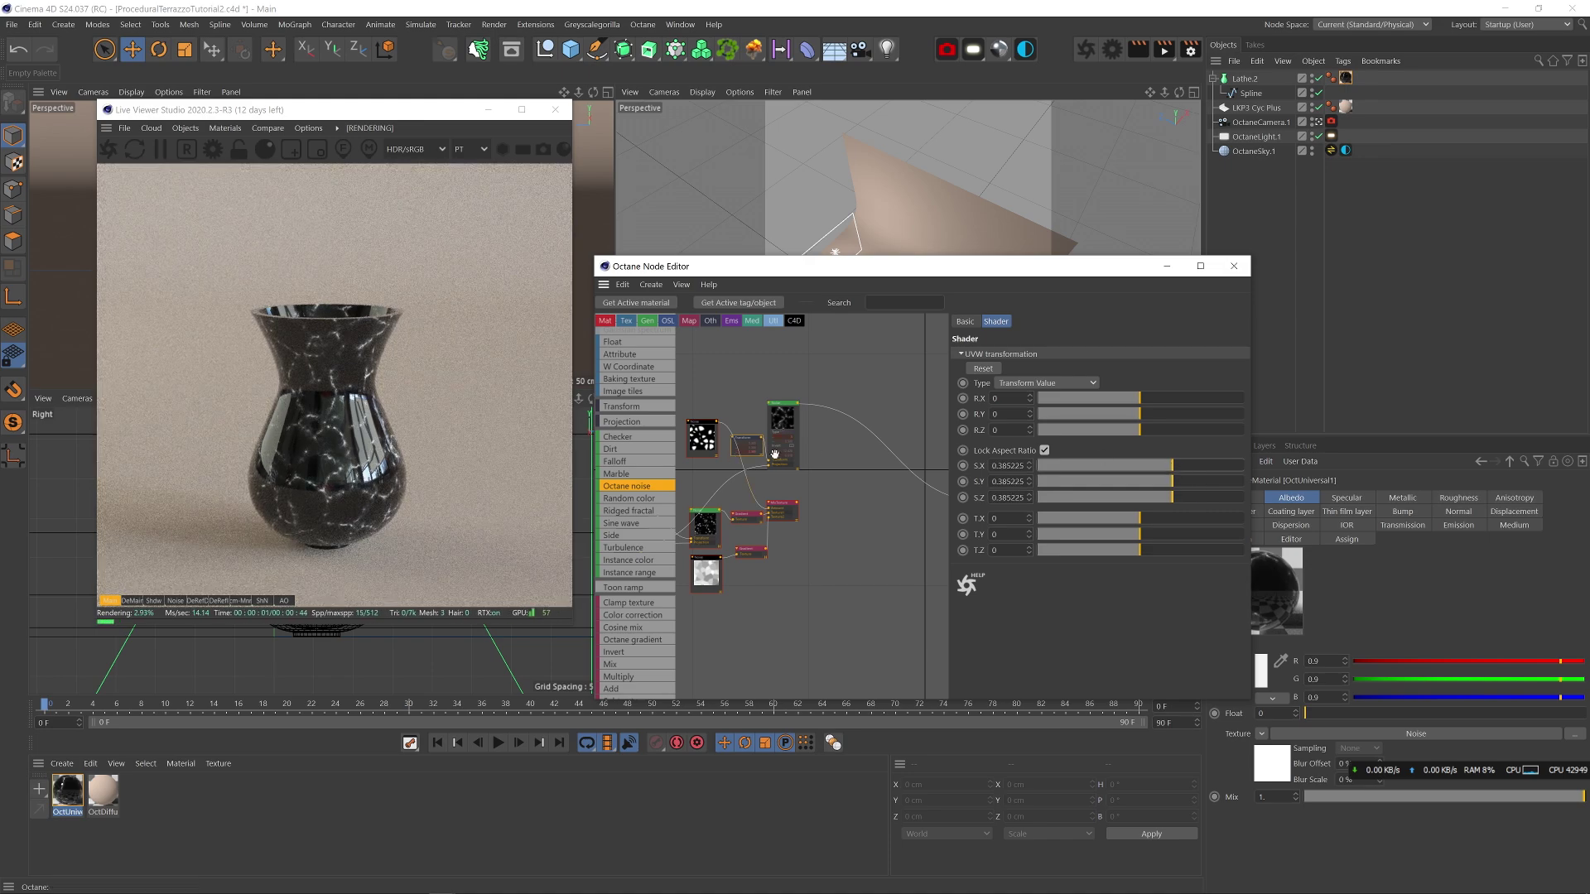
{"action": "middle_click_drag", "start_coordinate": [806, 490], "coordinate": [757, 448]}
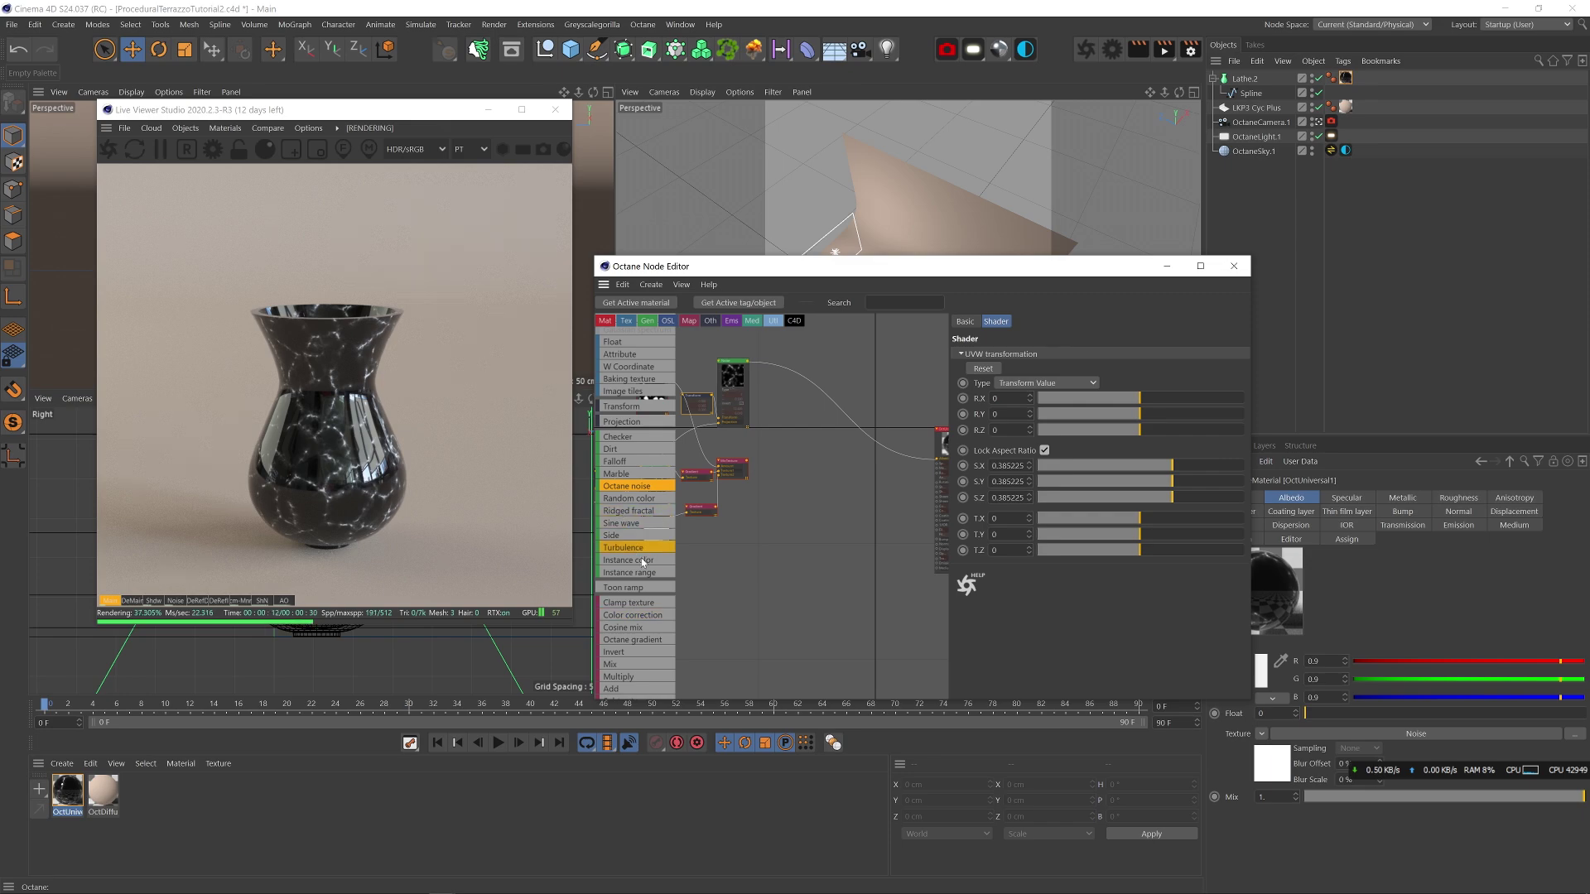
- Combine the second Octane noise and the Mix texture through an Add node, and insert an Octane gradient between that noise and the Add node
{"action": "left_click_drag", "start_coordinate": [828, 402], "coordinate": [825, 400]}
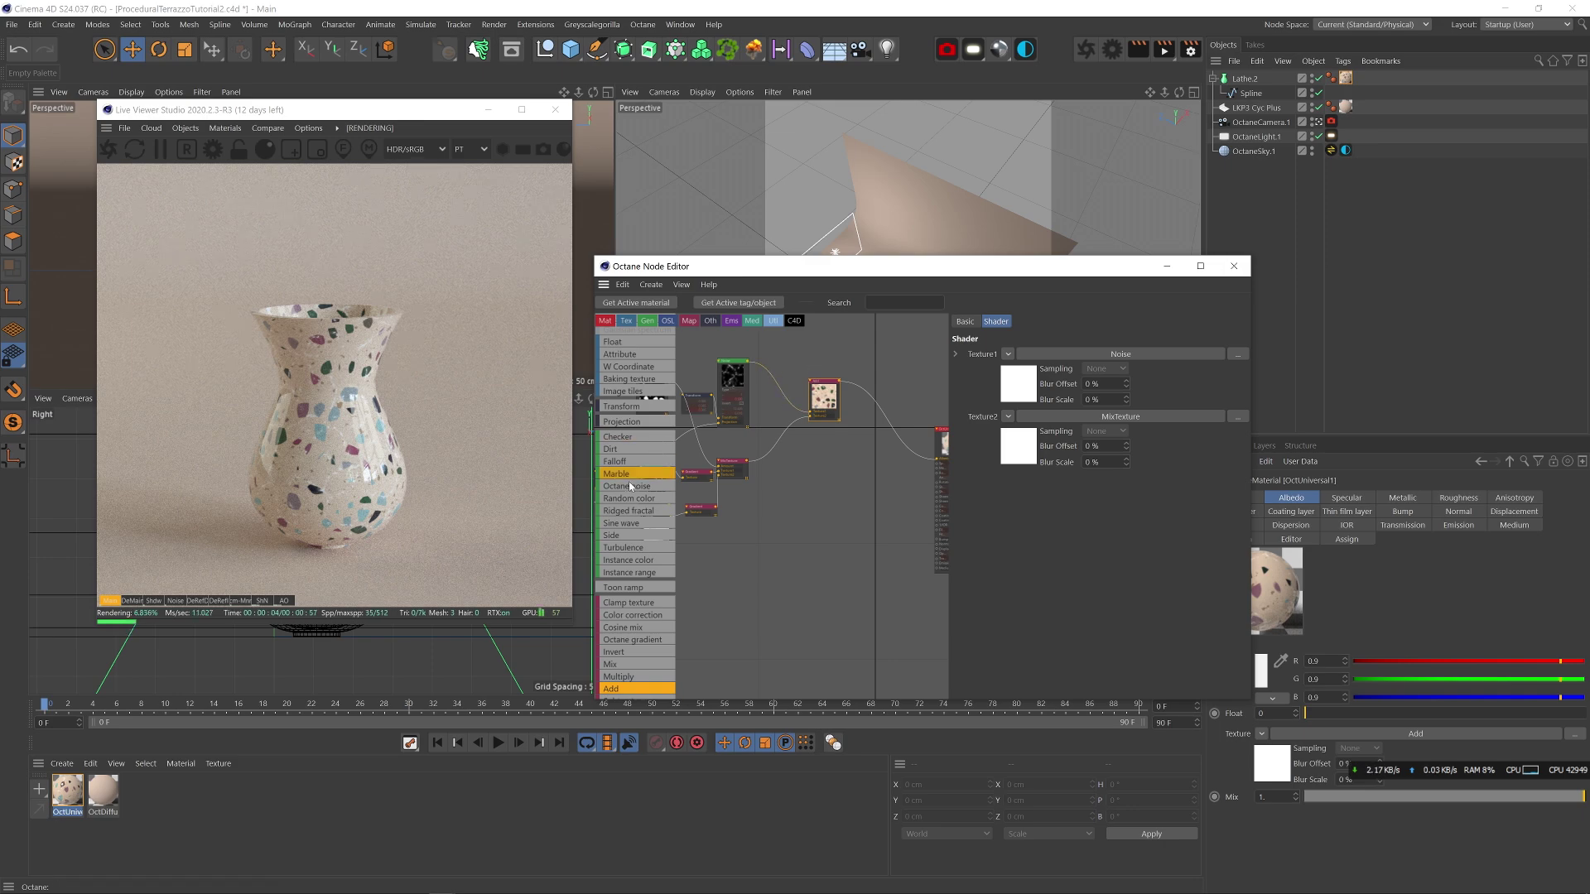
{"action": "left_click", "coordinate": [782, 383]}
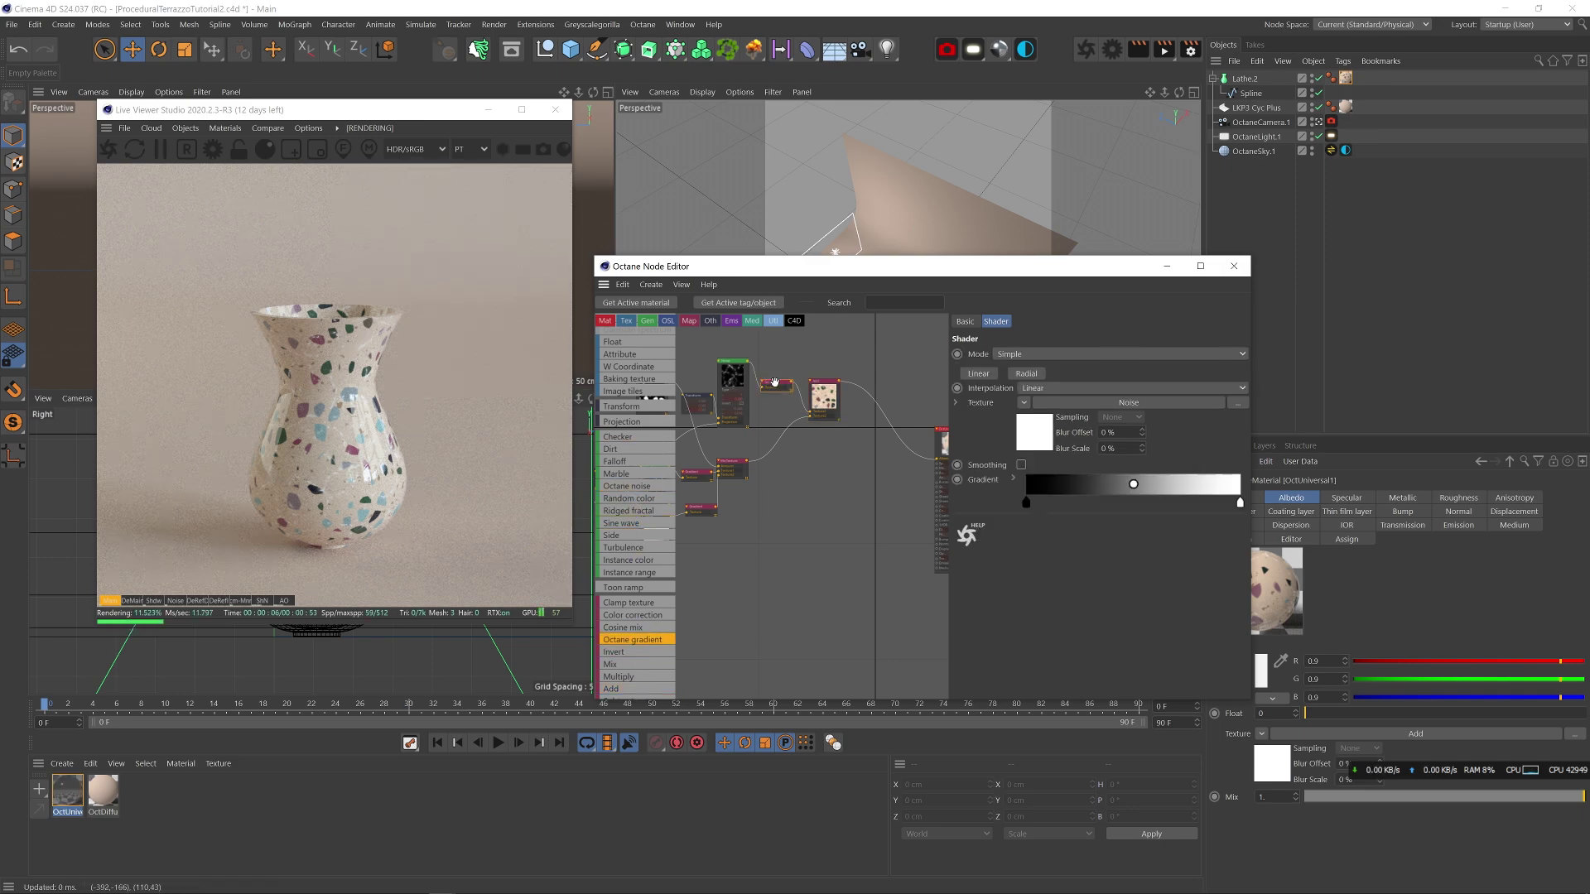
- Recolour the white end knot of the new gradient to light blue
{"action": "double_click", "coordinate": [1241, 502]}
{"action": "left_click_drag", "start_coordinate": [1242, 535], "coordinate": [1222, 535]}
{"action": "left_click", "coordinate": [1217, 574]}
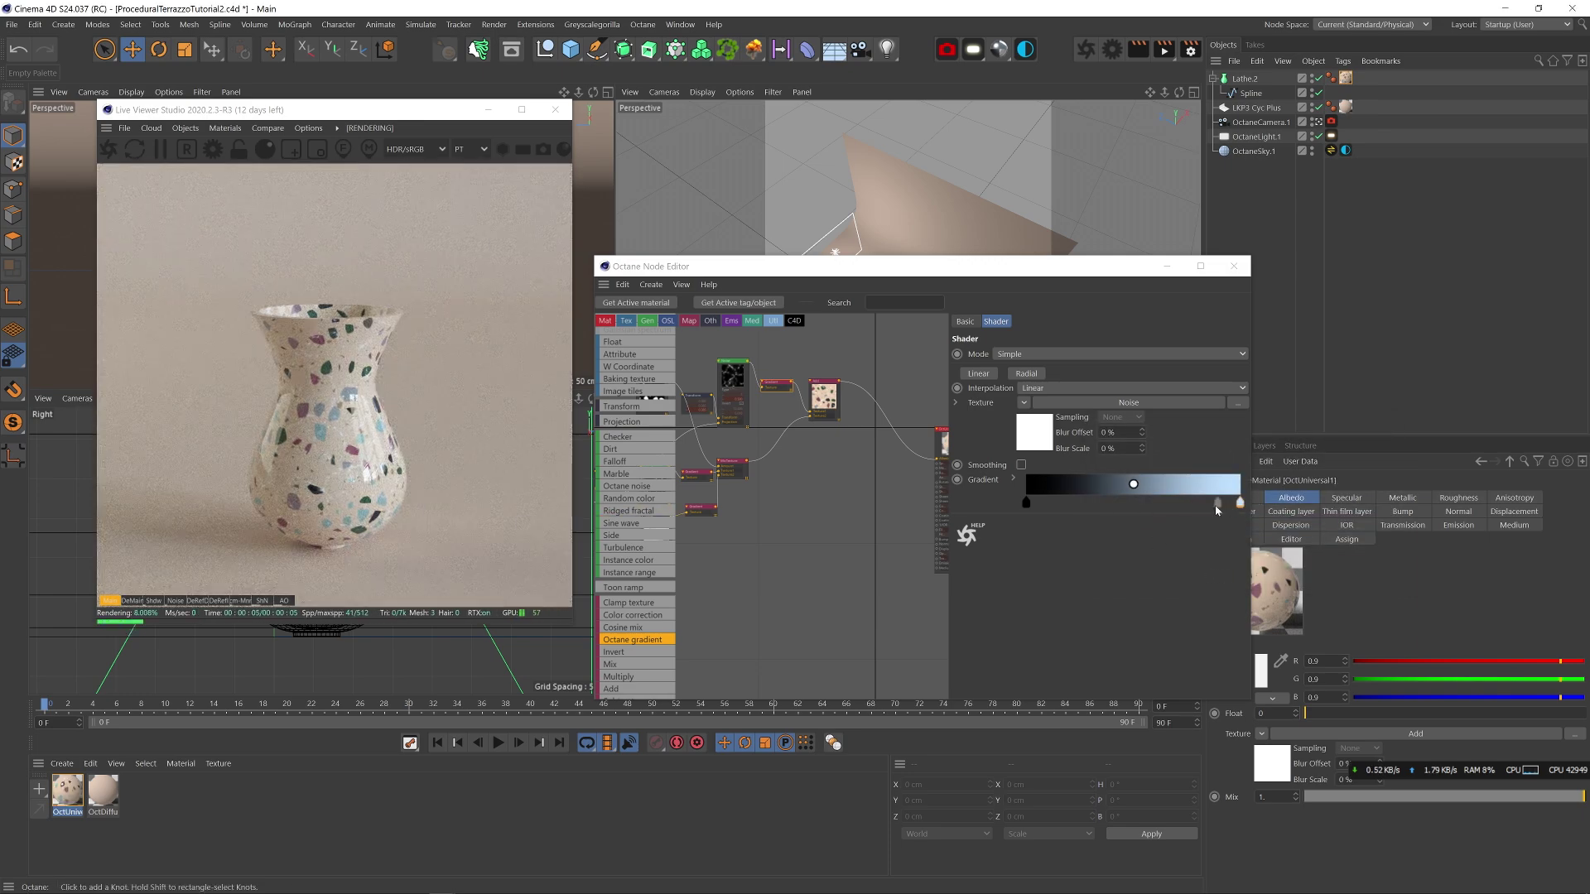
- Add a Multiply node, feed it the black-and-white chip noise and the light blue gradient, and connect its output to the Add node
{"action": "middle_click_drag", "start_coordinate": [789, 473], "coordinate": [871, 560]}
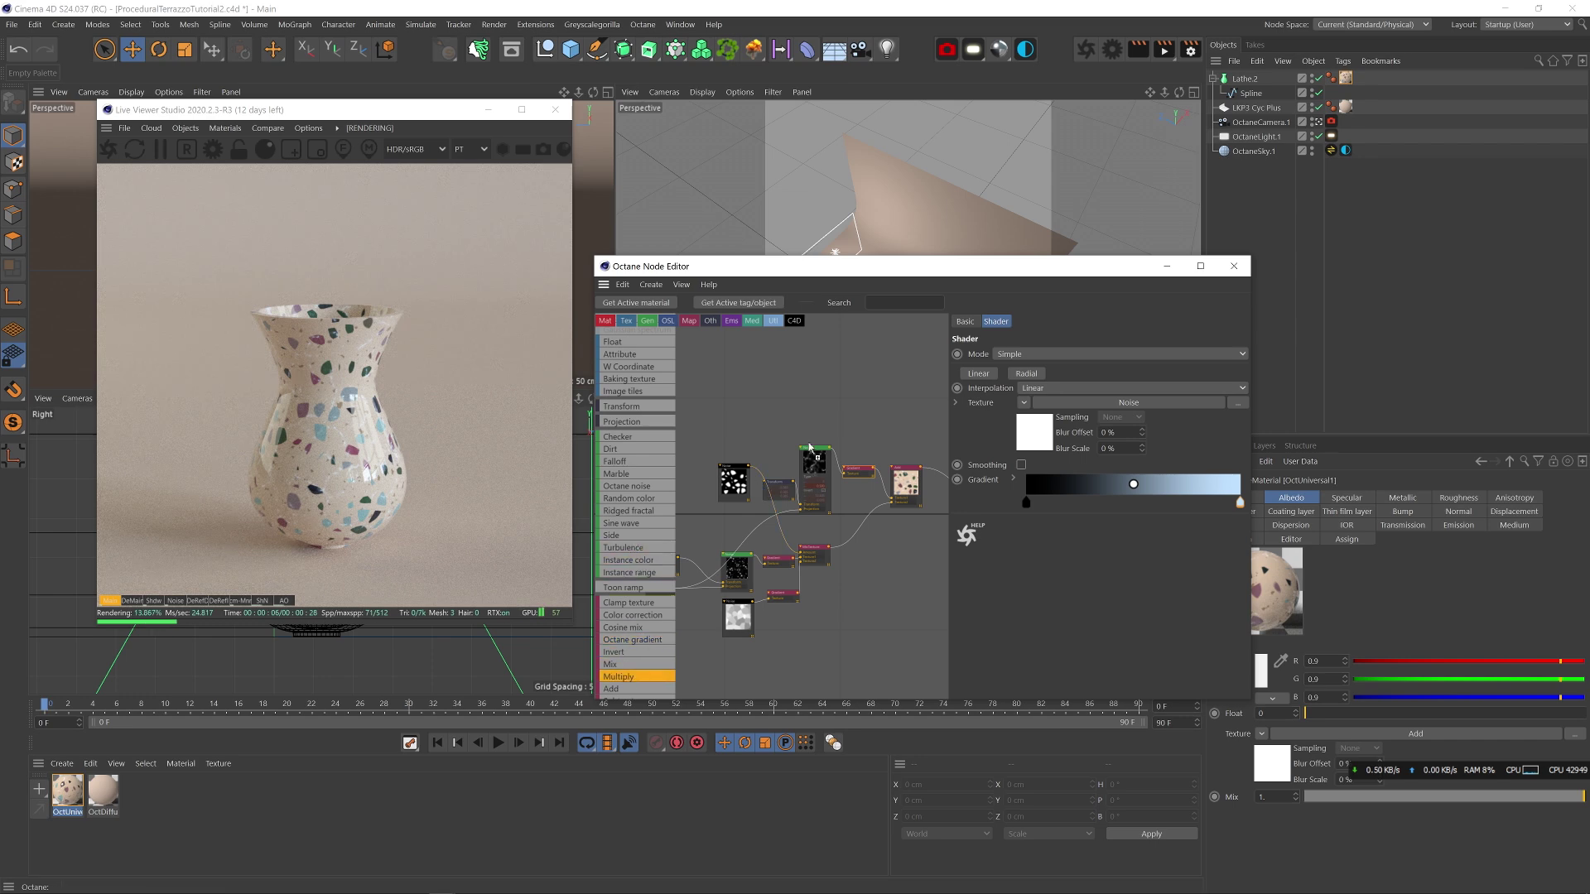
{"action": "left_click_drag", "start_coordinate": [825, 419], "coordinate": [858, 387]}
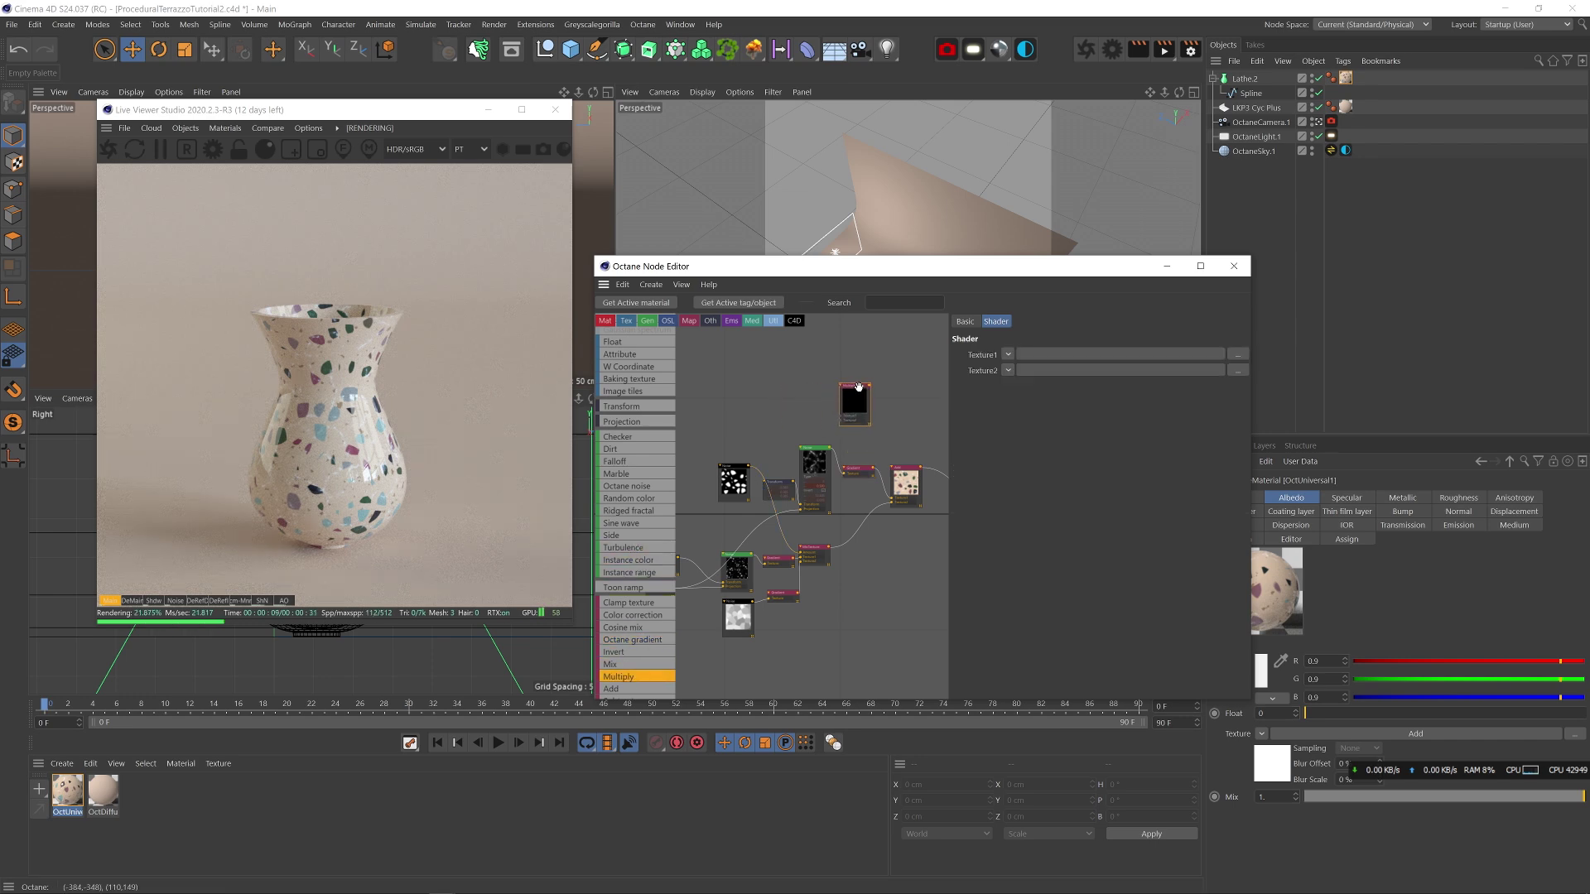
{"action": "middle_click_drag", "start_coordinate": [905, 470], "coordinate": [833, 468]}
{"action": "left_click_drag", "start_coordinate": [833, 469], "coordinate": [870, 468]}
{"action": "left_click_drag", "start_coordinate": [785, 390], "coordinate": [808, 448]}
{"action": "middle_click_drag", "start_coordinate": [726, 447], "coordinate": [778, 445]}
{"action": "left_click_drag", "start_coordinate": [861, 449], "coordinate": [862, 446]}
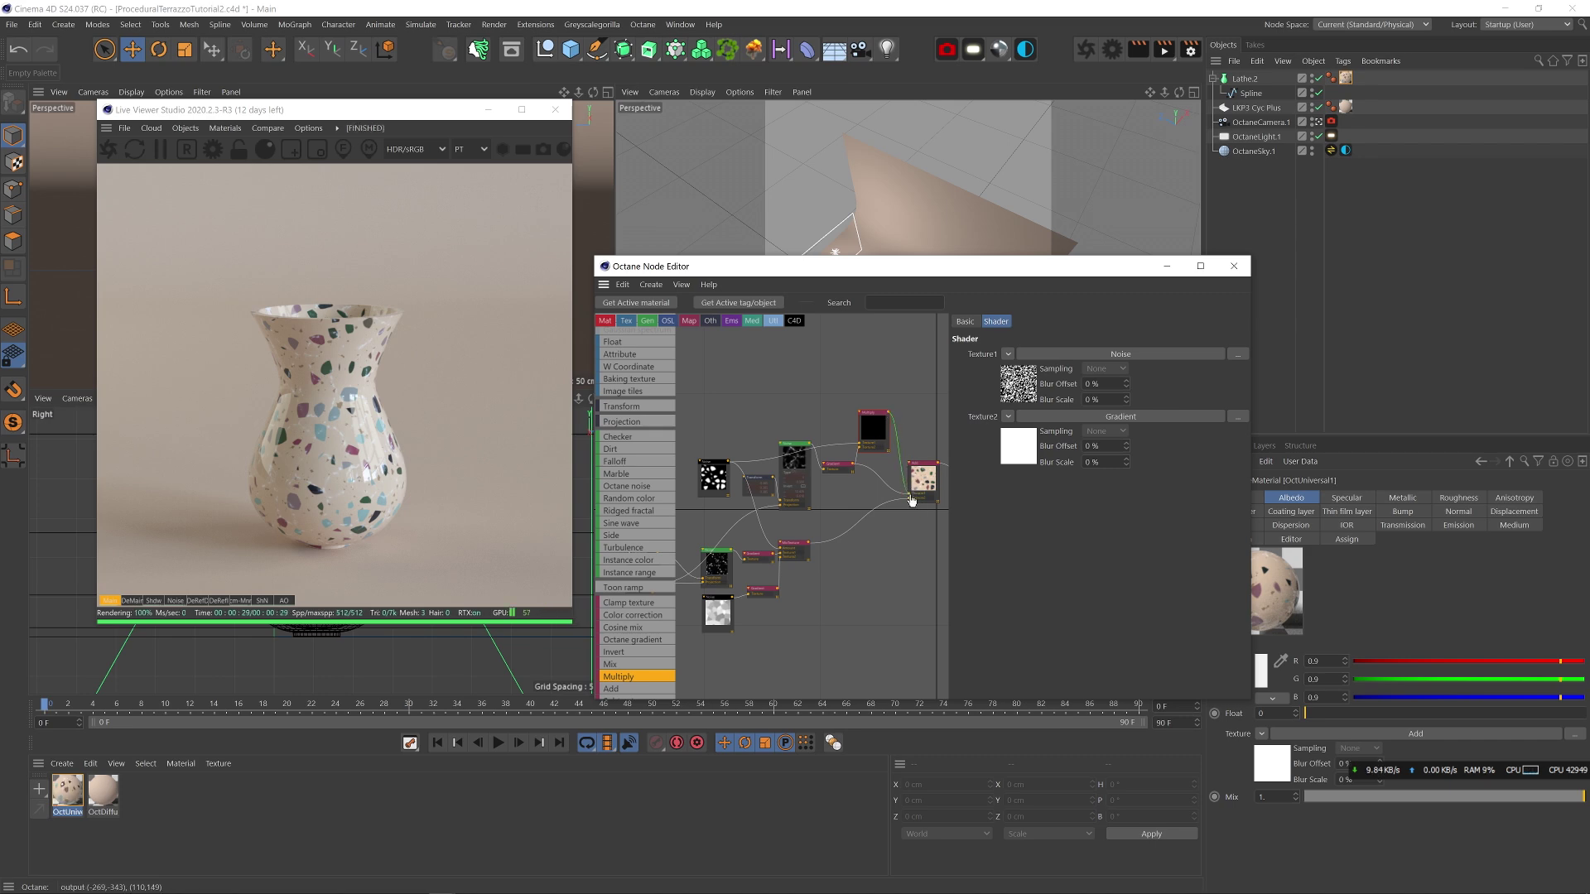
{"action": "left_click_drag", "start_coordinate": [910, 501], "coordinate": [912, 500]}
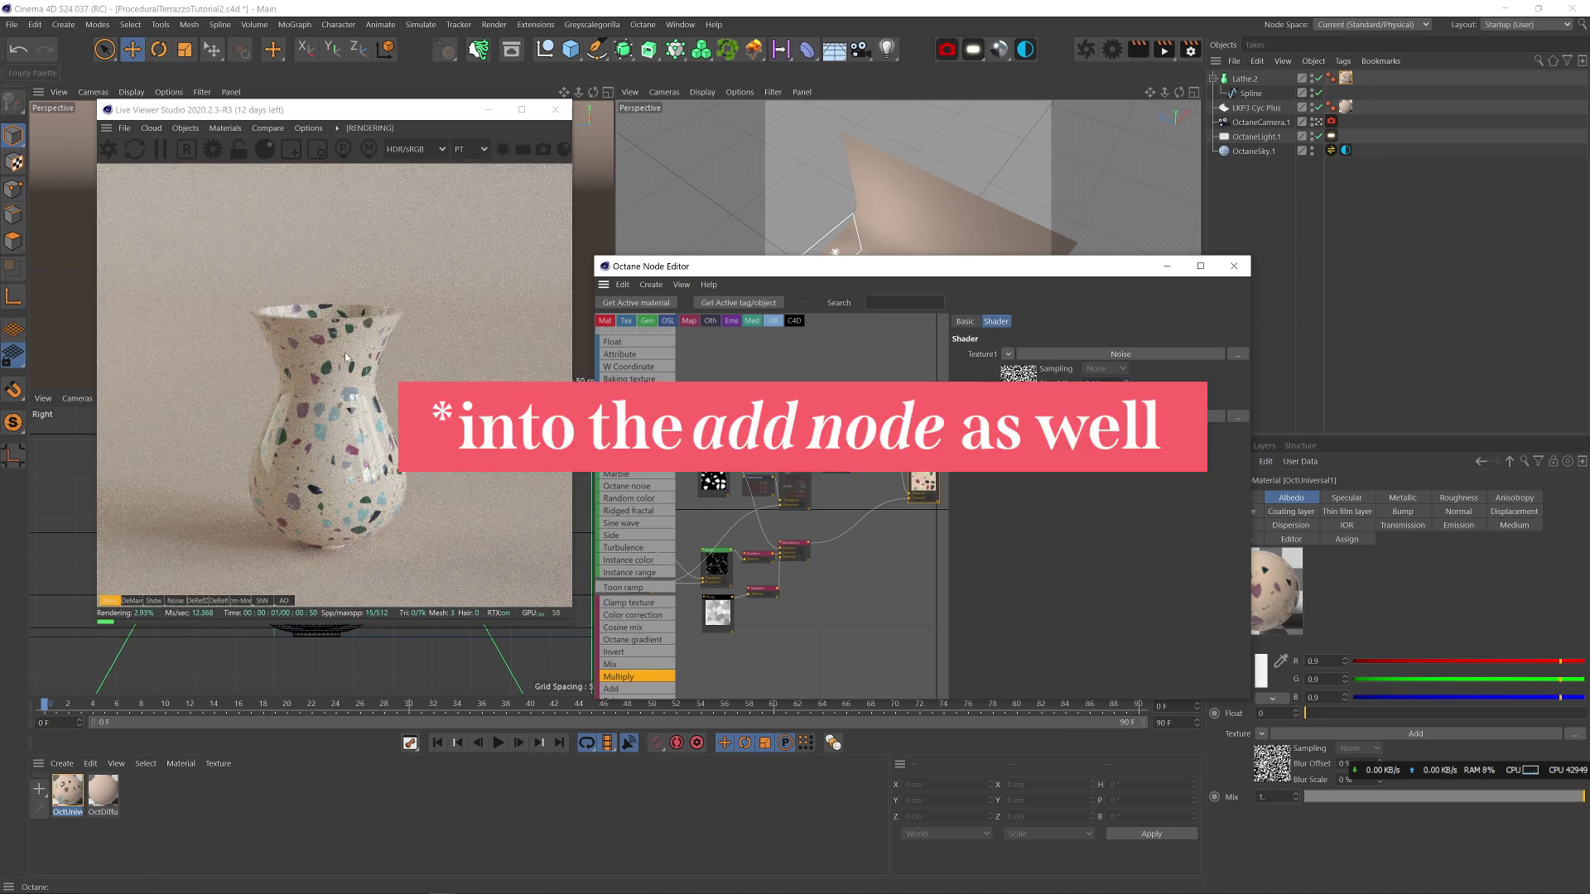
- Darken the light blue end knot of the vein gradient to a muted grey-blue
{"action": "left_click", "coordinate": [839, 466]}
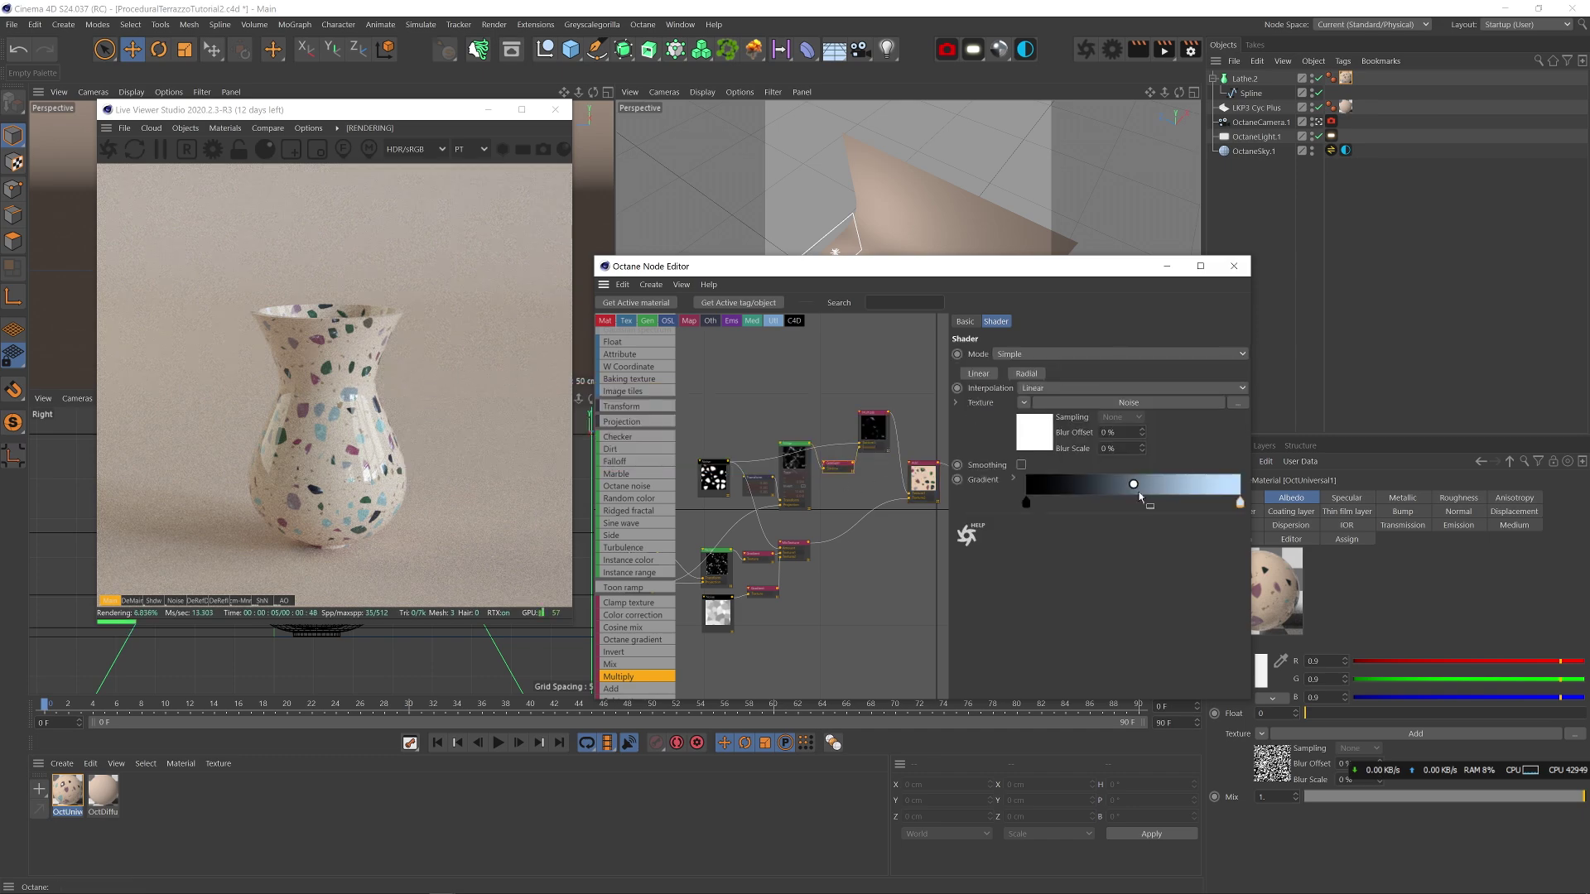
{"action": "double_click", "coordinate": [1240, 503]}
{"action": "left_click_drag", "start_coordinate": [1374, 548], "coordinate": [1316, 548]}
{"action": "left_click", "coordinate": [1221, 572]}
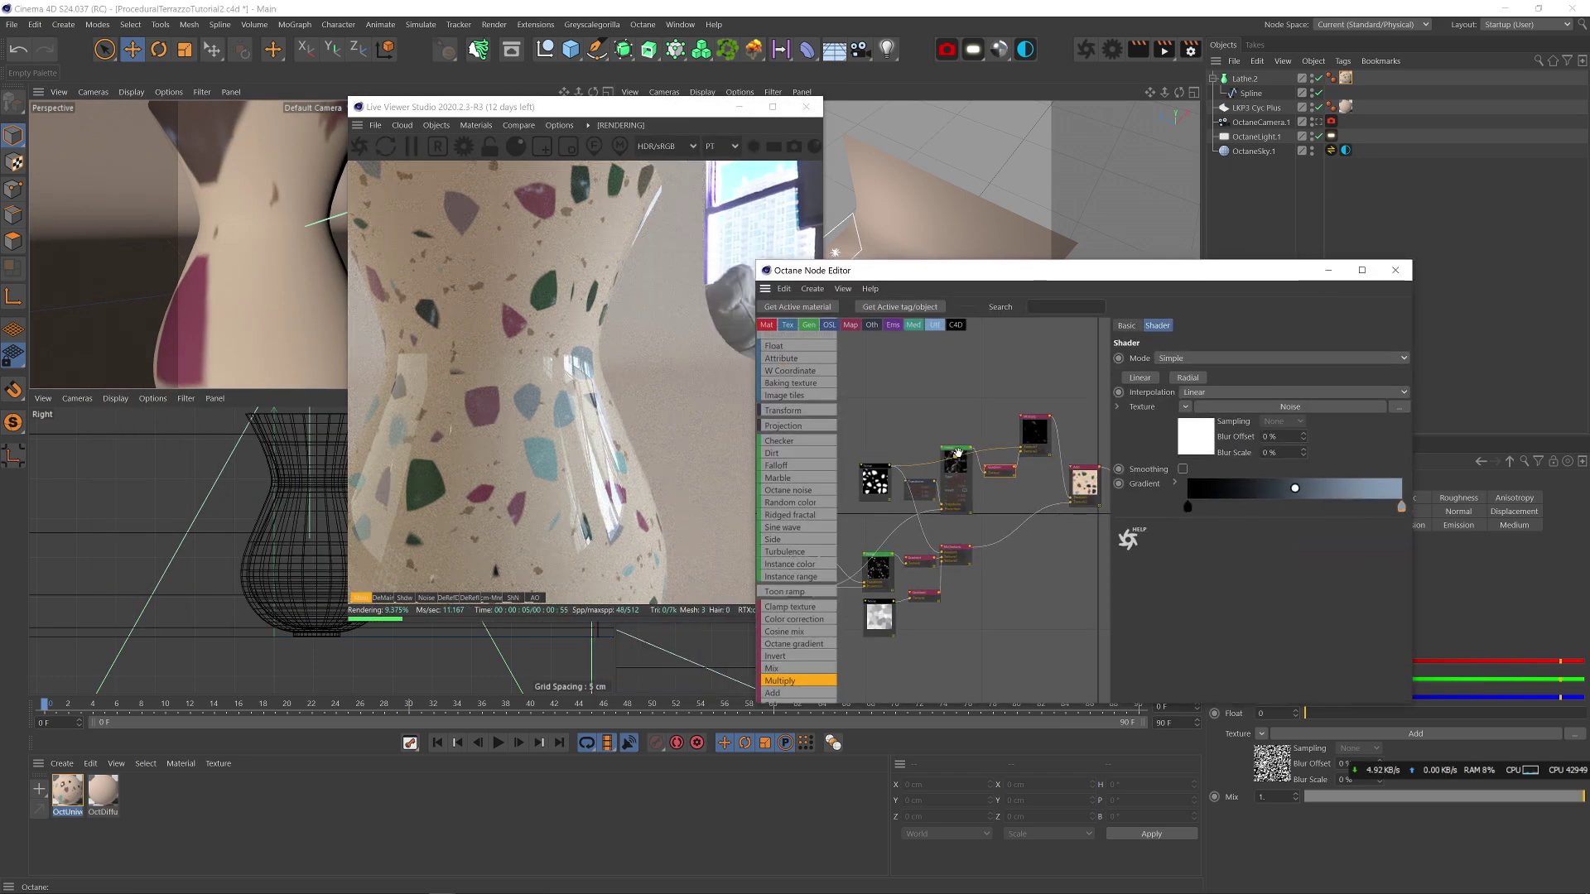
- Set the second Octane noise's contrast to about 14.95 and its omega to about 0.84
{"action": "mouse_move", "coordinate": [1397, 439]}
{"action": "left_mouse_down"}
{"action": "mouse_move", "coordinate": [1363, 420]}
{"action": "mouse_move", "coordinate": [1385, 435]}
{"action": "left_mouse_up"}
{"action": "left_click_drag", "start_coordinate": [1330, 389], "coordinate": [1382, 389]}
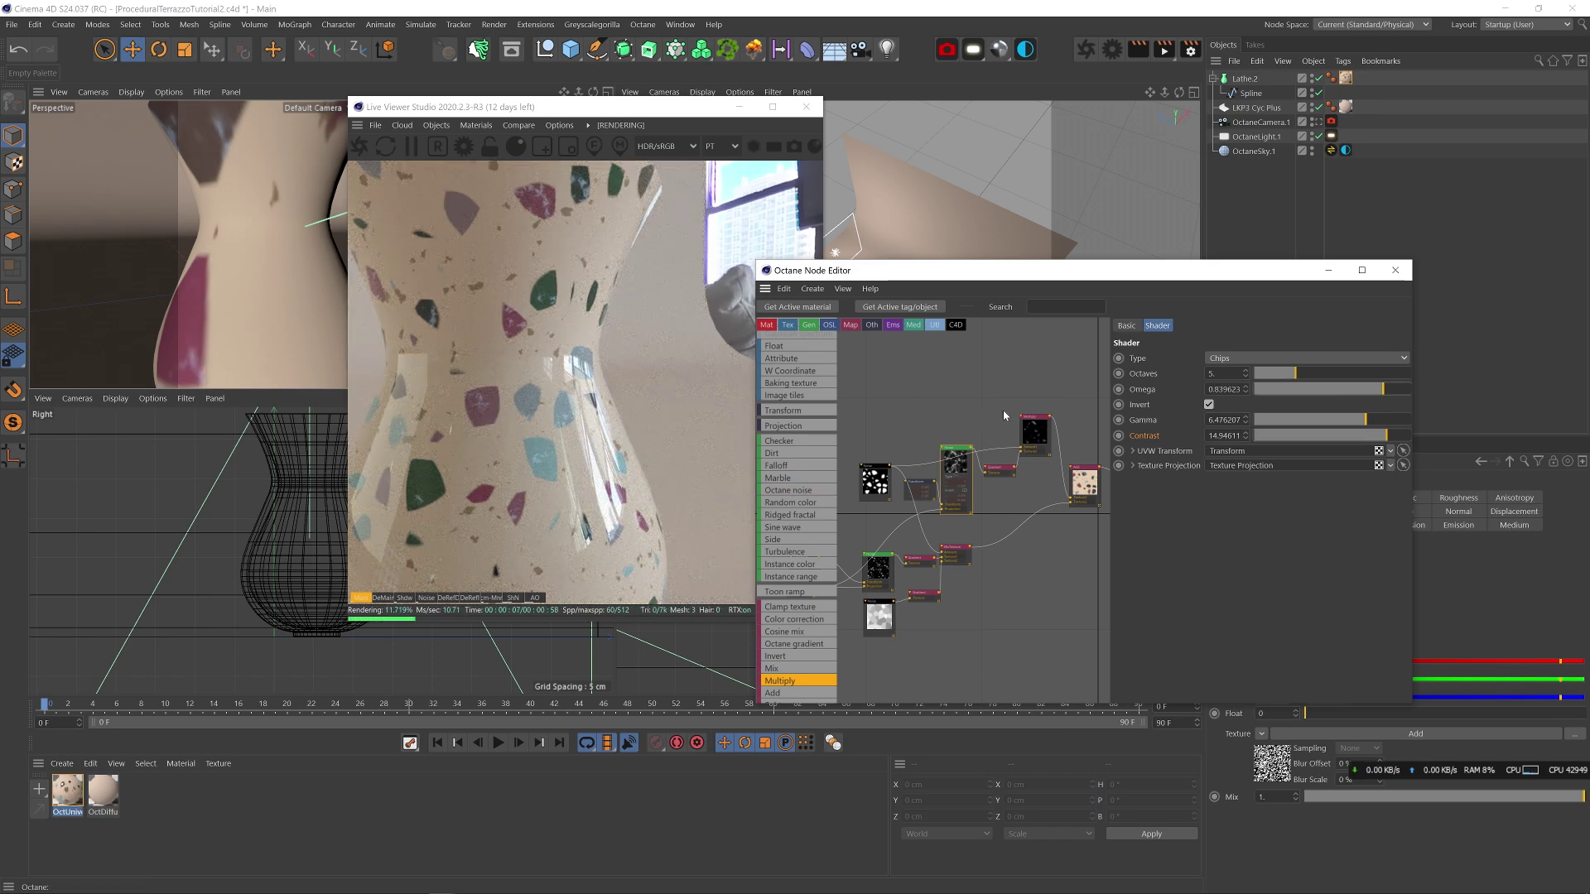
- Duplicate the Chips noise together with its Transform and gradient, and place the copies above the node network
{"action": "scroll", "coordinate": [1001, 410], "scroll_direction": "down", "scroll_amount": 3}
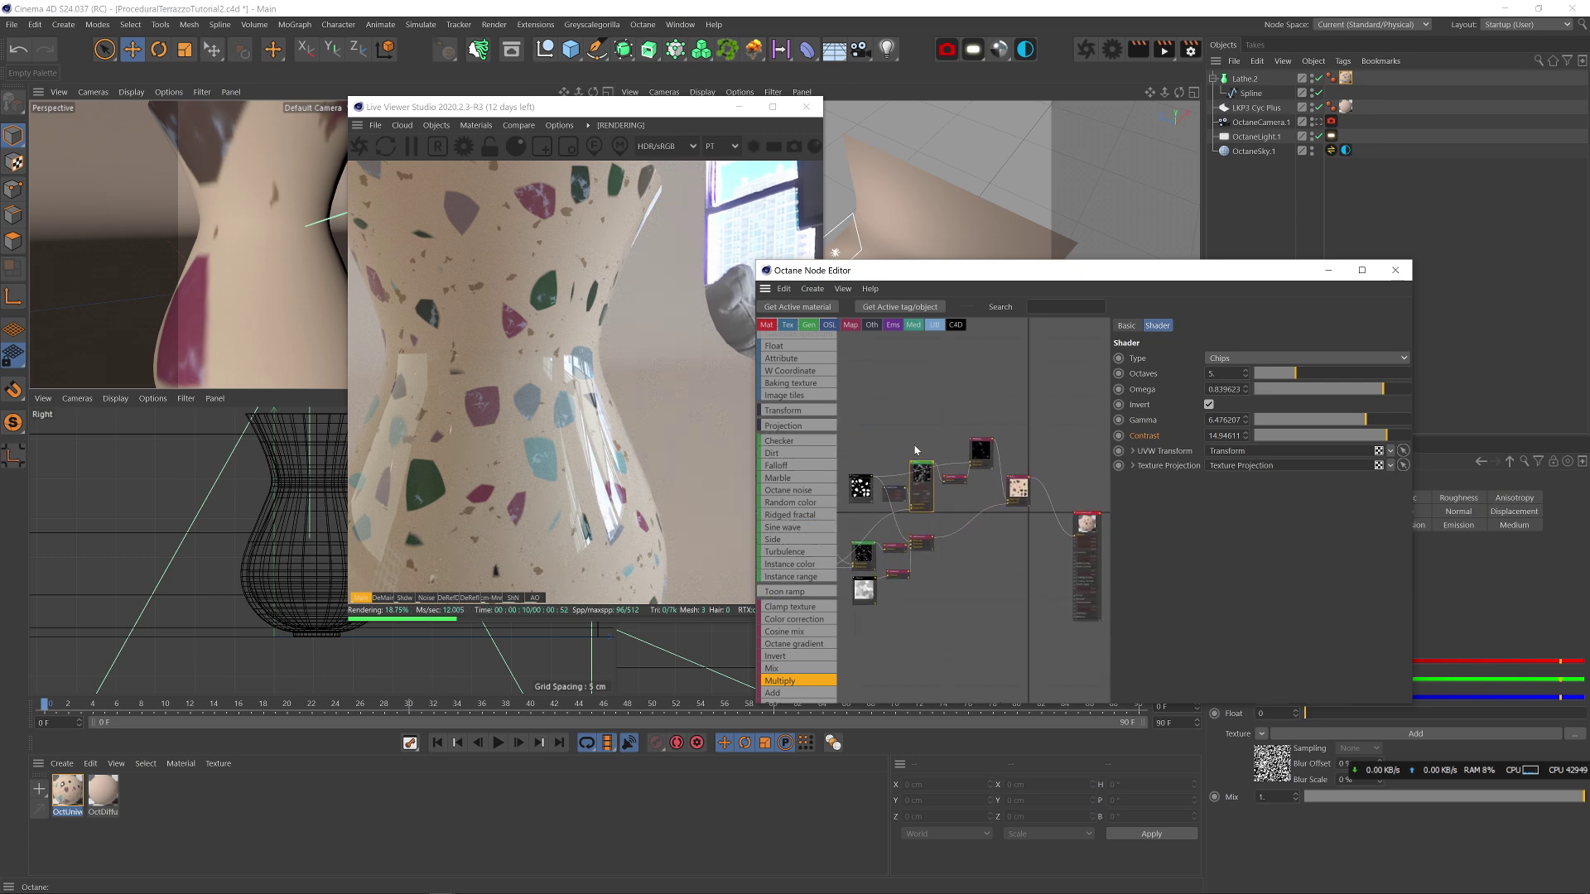
{"action": "scroll", "coordinate": [934, 483], "scroll_direction": "up", "scroll_amount": 2}
{"action": "left_click_drag", "start_coordinate": [868, 410], "coordinate": [977, 524]}
{"action": "key", "text": "ctrl+v"}
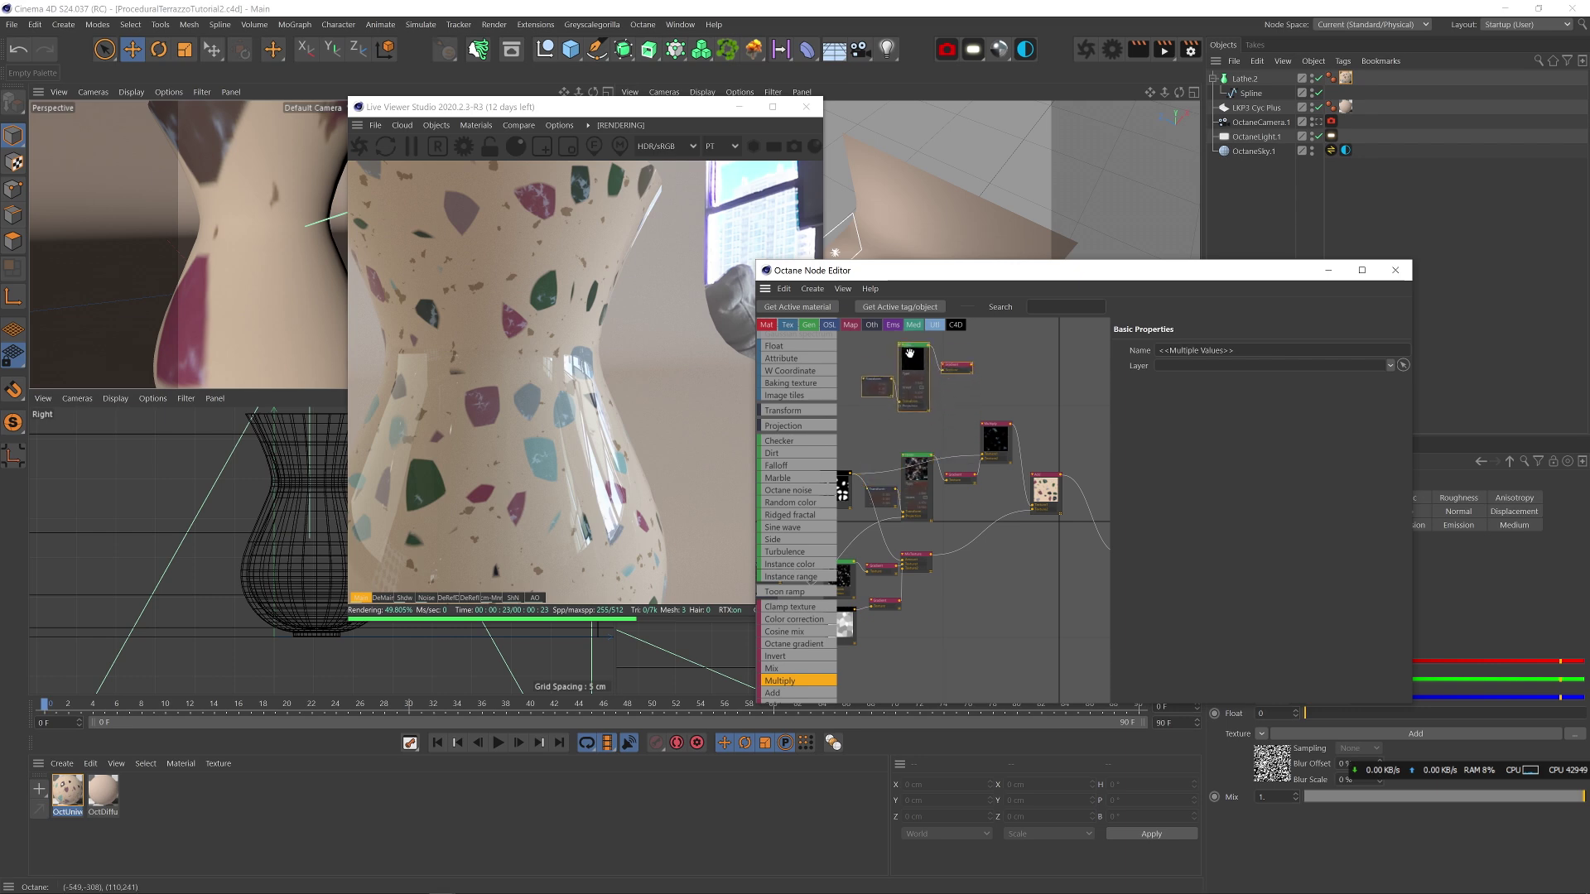
{"action": "left_click_drag", "start_coordinate": [908, 348], "coordinate": [915, 337]}
- Solo the connected Octane noise, set its type to Circular with inversion off, 8 octaves and gamma of about 3.53
{"action": "left_click", "coordinate": [914, 476]}
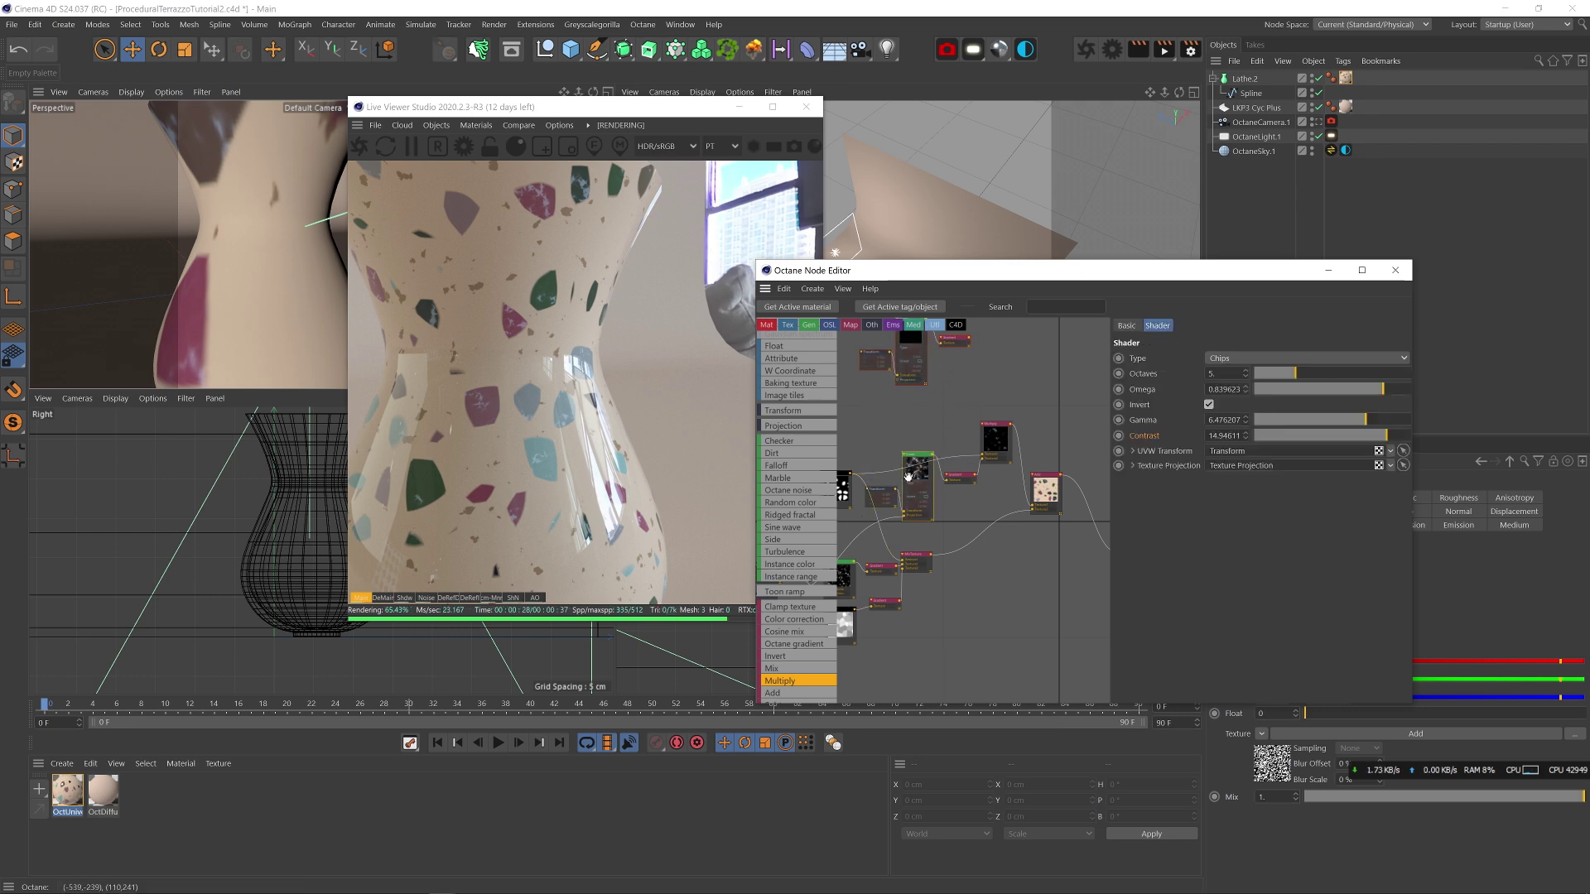
{"action": "right_click", "coordinate": [913, 475]}
{"action": "left_click", "coordinate": [940, 504]}
{"action": "left_click", "coordinate": [1285, 367]}
{"action": "left_click", "coordinate": [1277, 410]}
{"action": "left_click_drag", "start_coordinate": [1365, 420], "coordinate": [1286, 470]}
{"action": "left_click", "coordinate": [883, 490]}
{"action": "left_click", "coordinate": [908, 456]}
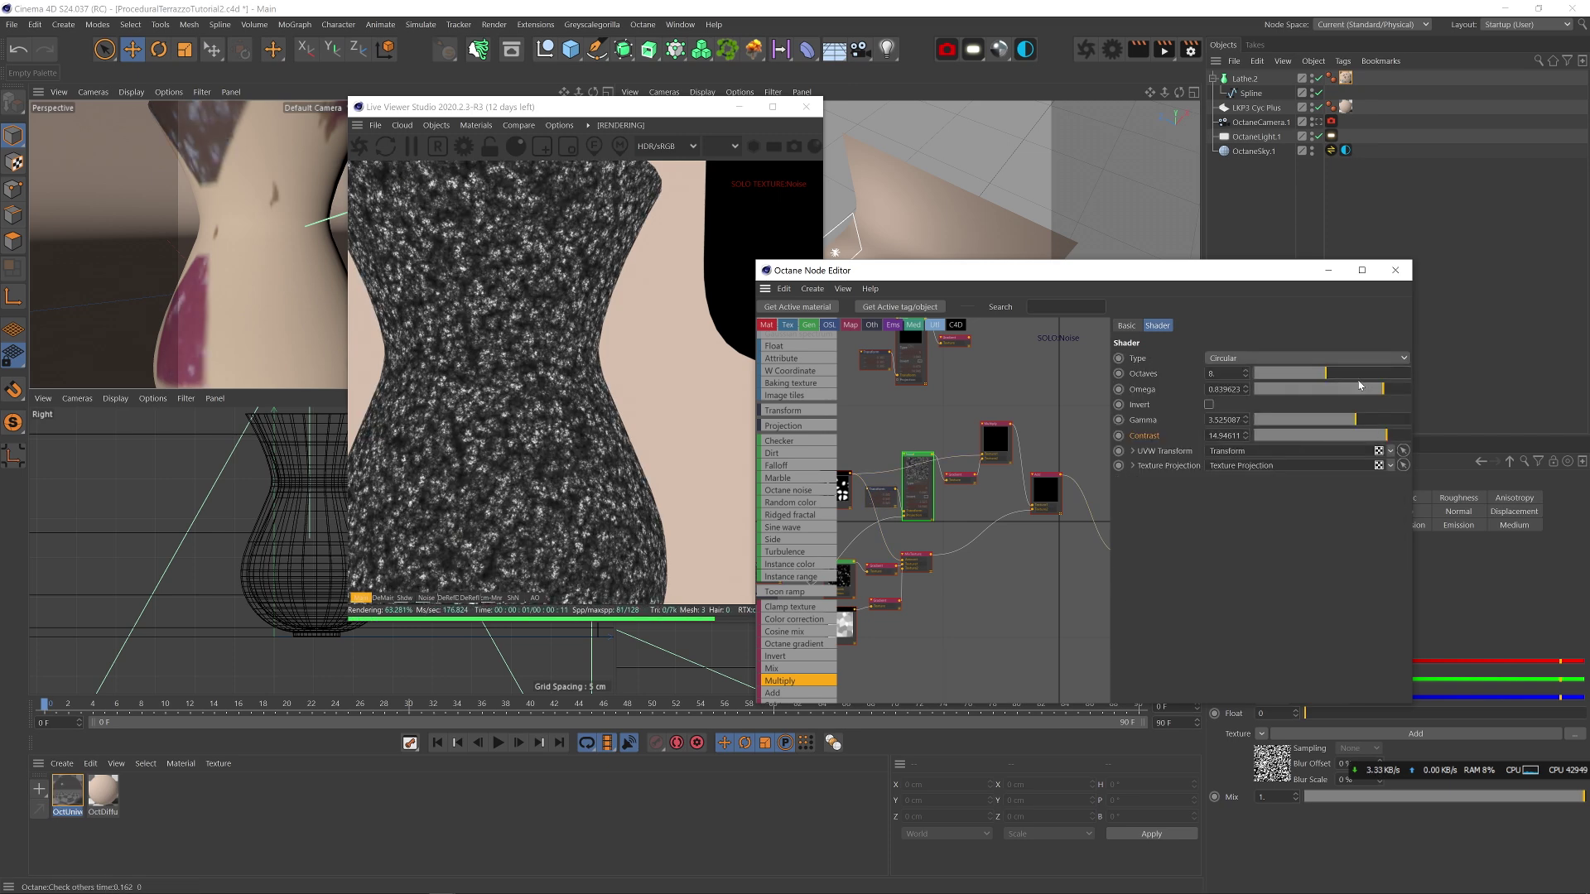
- Set the Circular noise to 4 octaves, with omega of about 0.25 and gamma of about 5.68
{"action": "left_click_drag", "start_coordinate": [1362, 387], "coordinate": [1336, 389]}
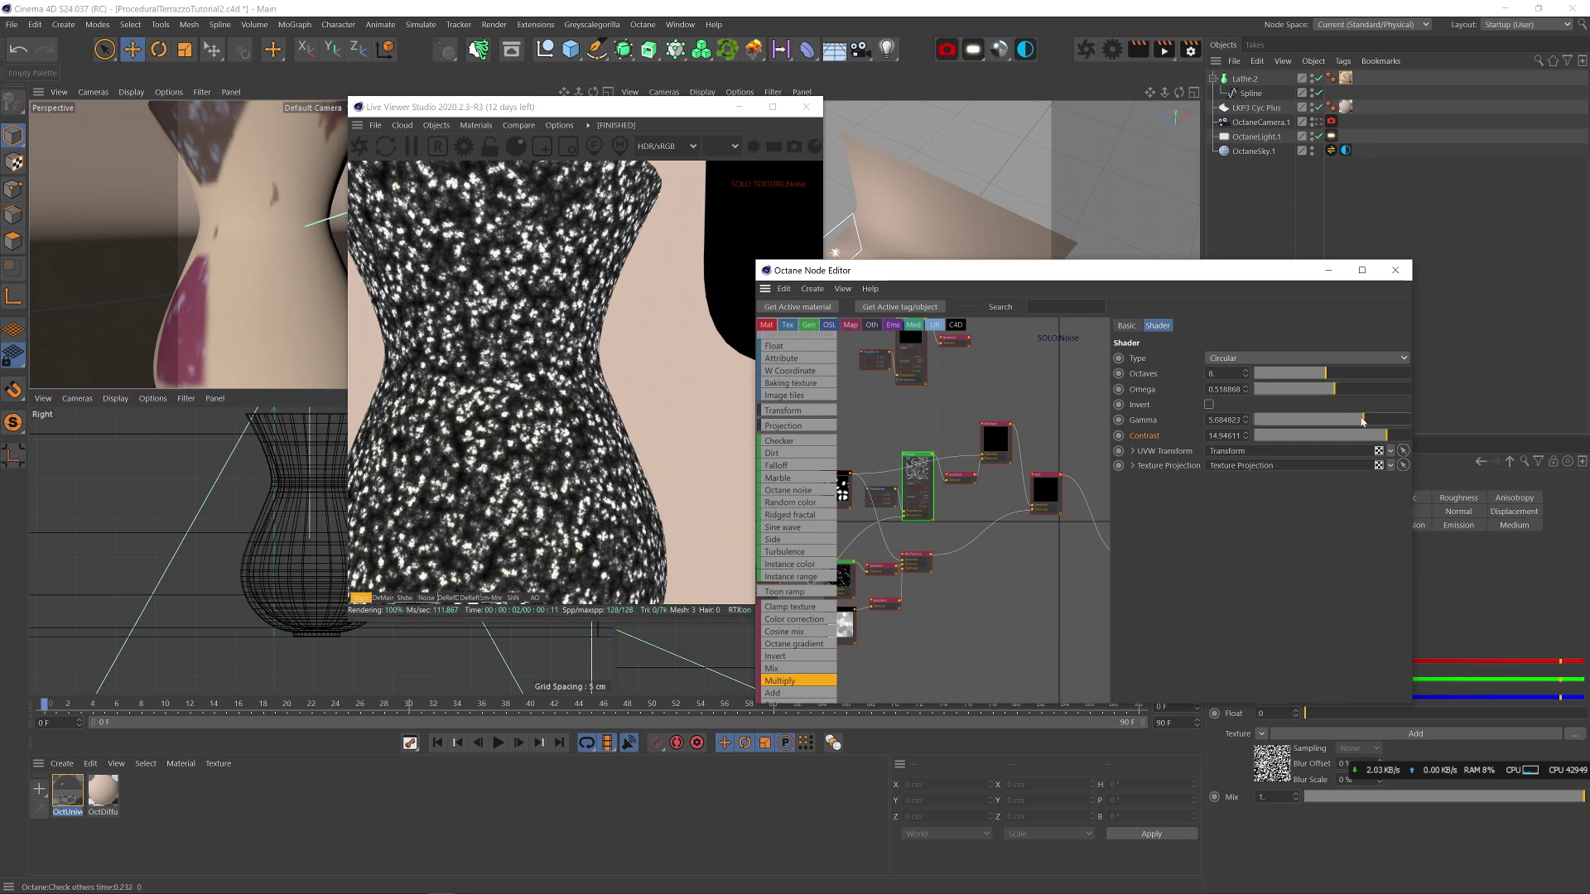
{"action": "left_click", "coordinate": [1362, 421]}
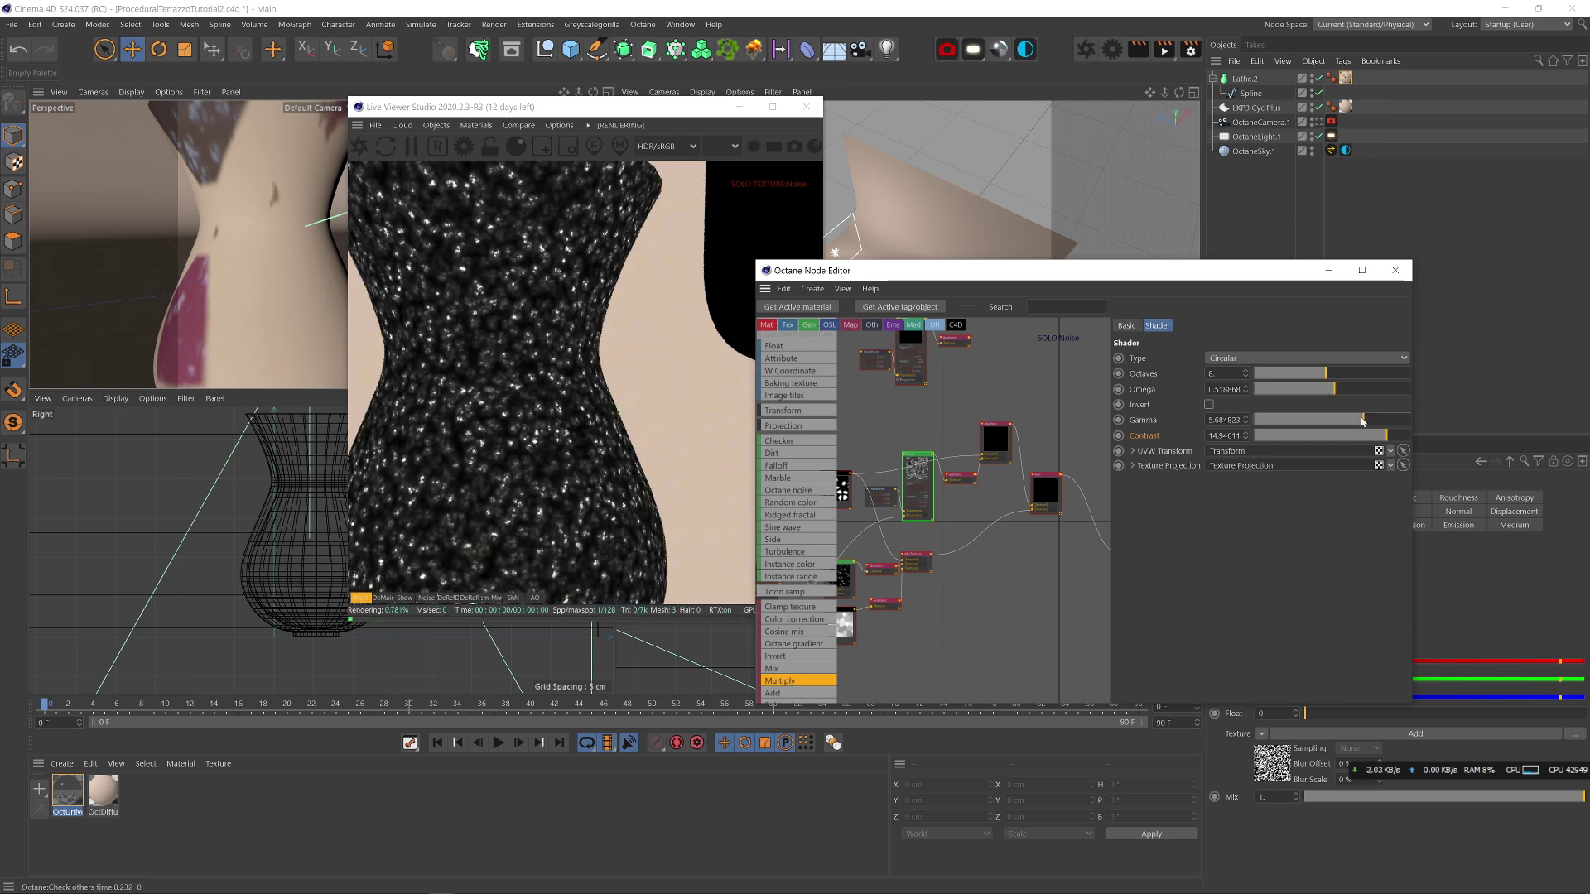
{"action": "left_click", "coordinate": [1294, 388]}
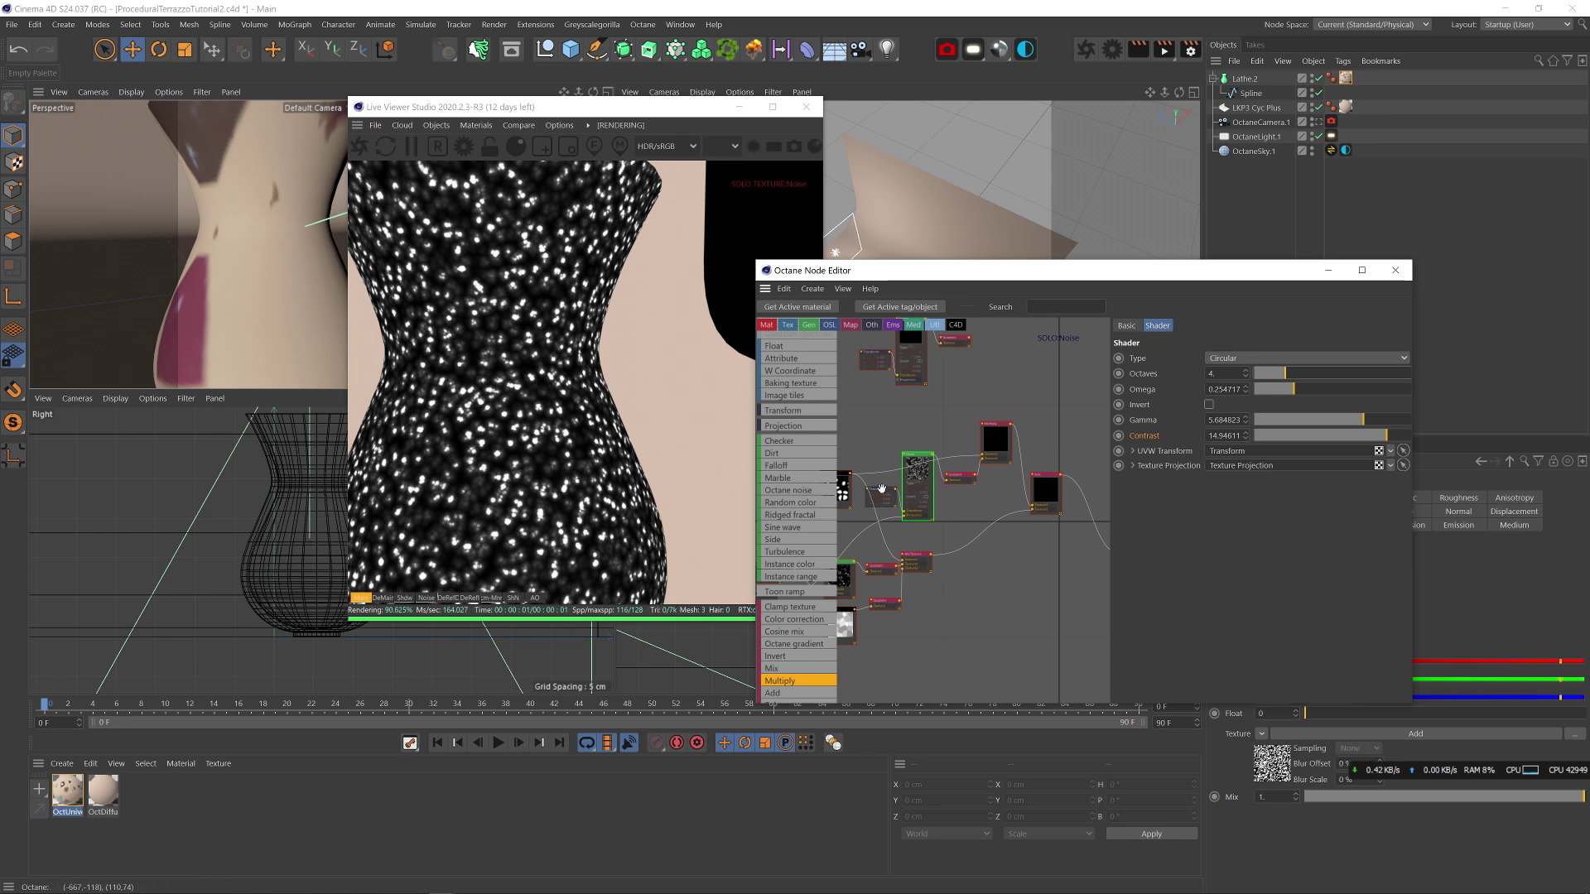
- Set the locked uniform scale of the Circular noise's Transform to 0.011406
{"action": "left_click", "coordinate": [1292, 451]}
{"action": "left_click", "coordinate": [1252, 470]}
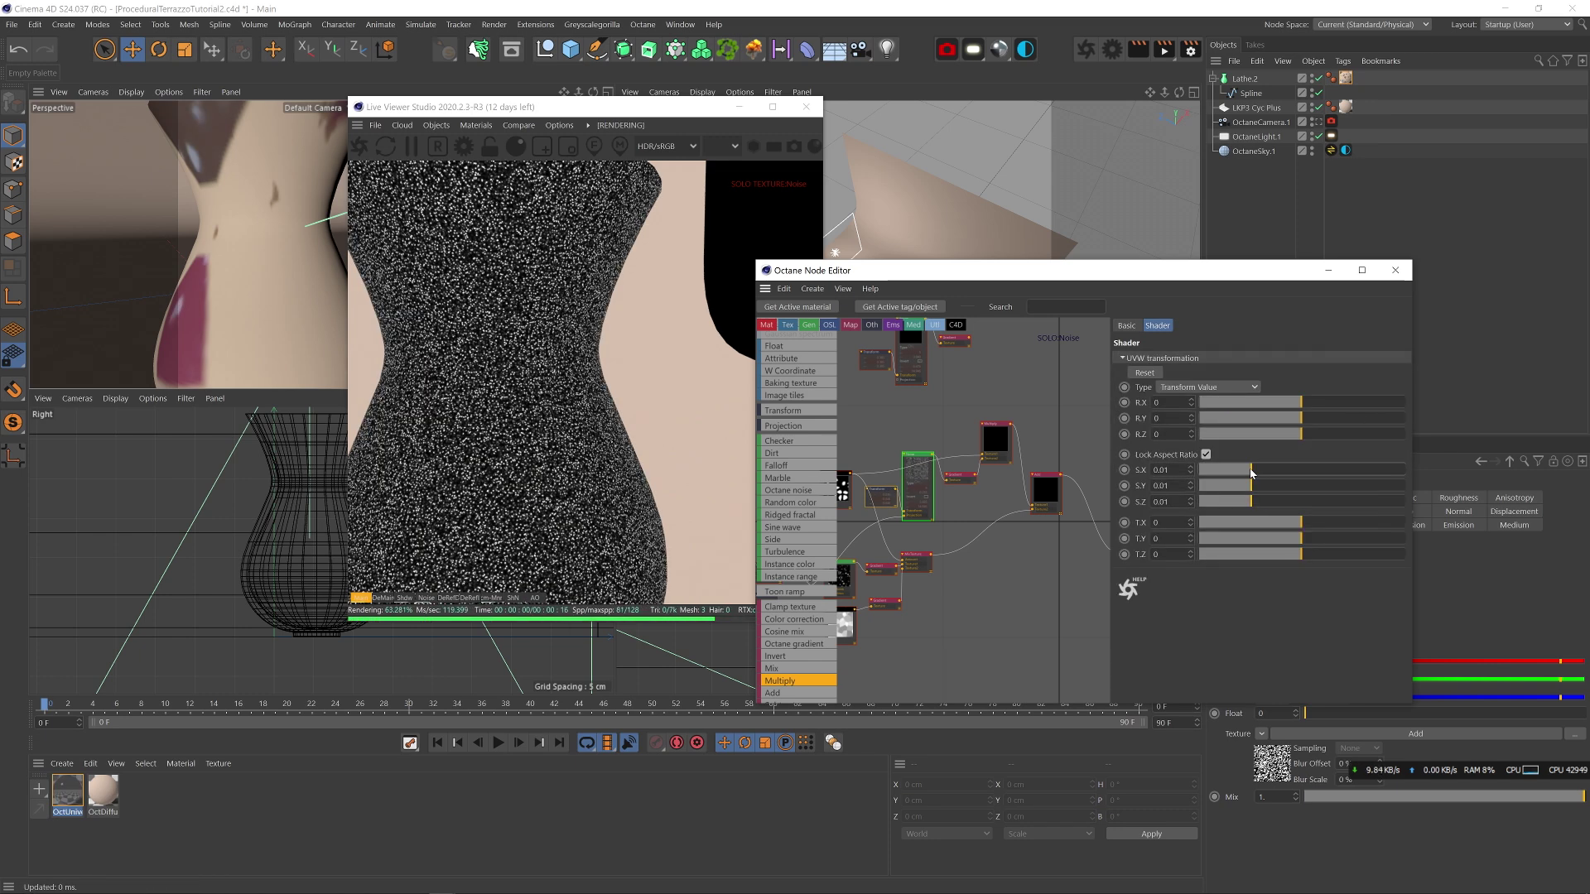
{"action": "left_click", "coordinate": [1255, 470]}
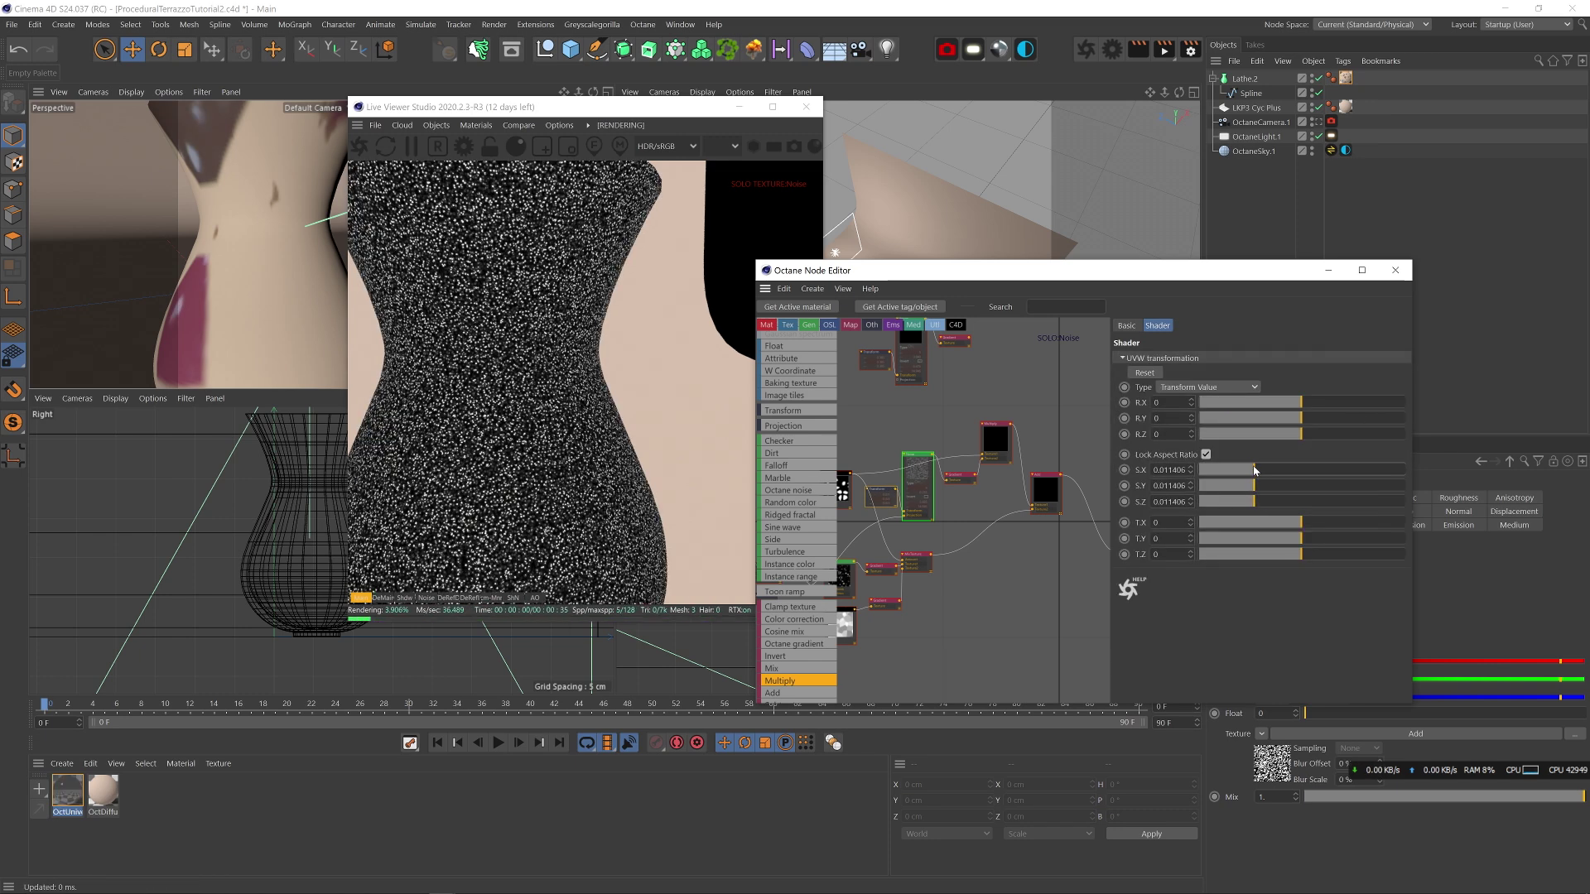
- Return to the full material render and lower the Circular noise's gamma to about 3.38
{"action": "right_click", "coordinate": [924, 474]}
{"action": "left_click", "coordinate": [928, 487]}
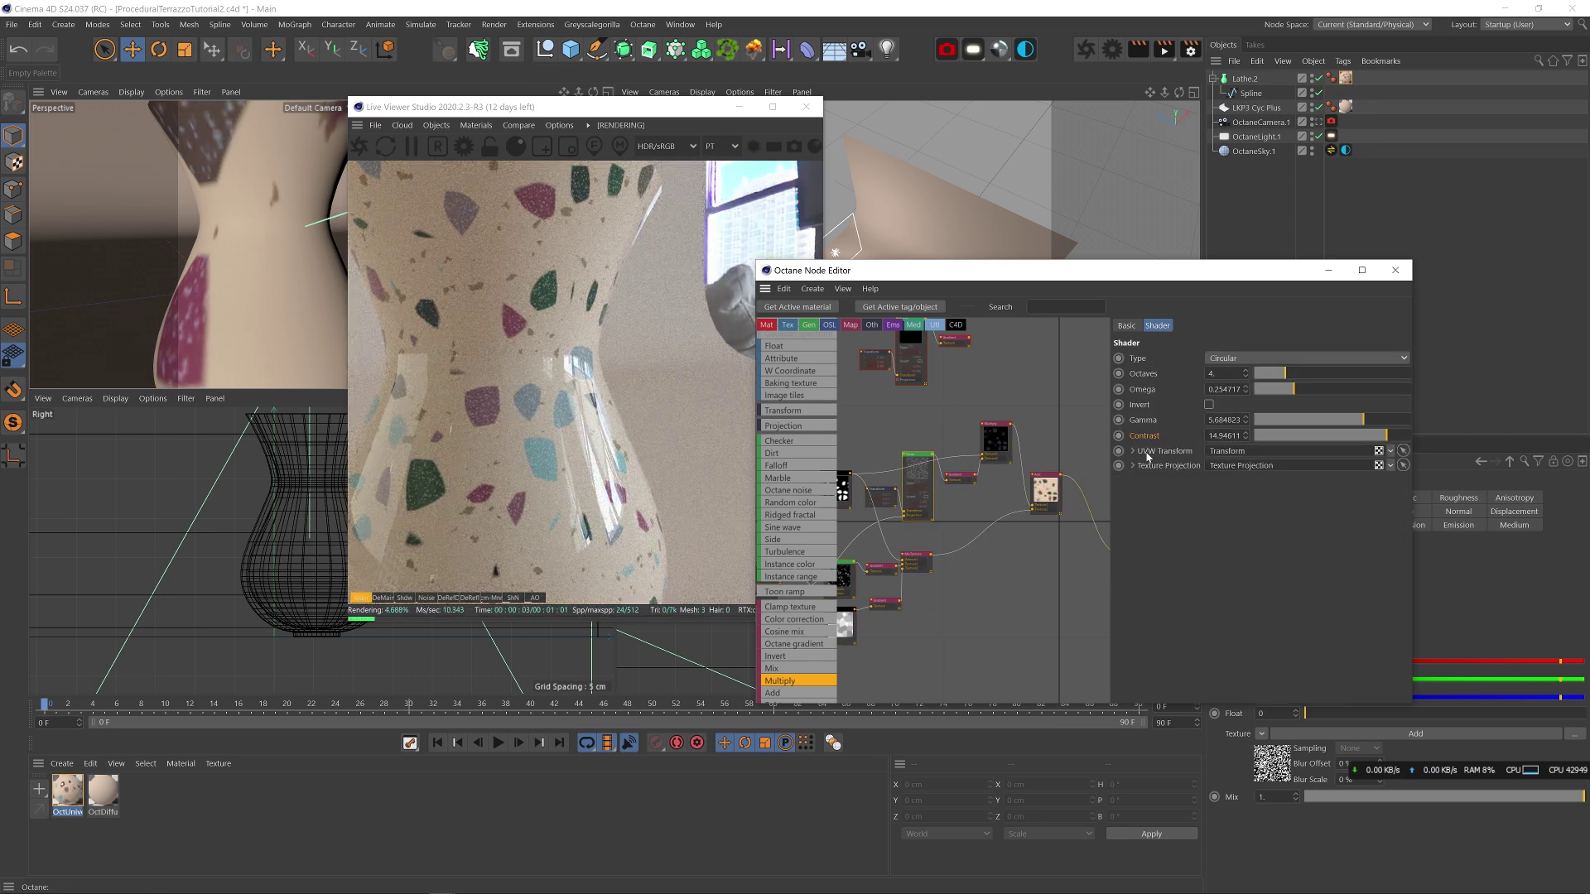
{"action": "left_click_drag", "start_coordinate": [1360, 428], "coordinate": [1354, 426]}
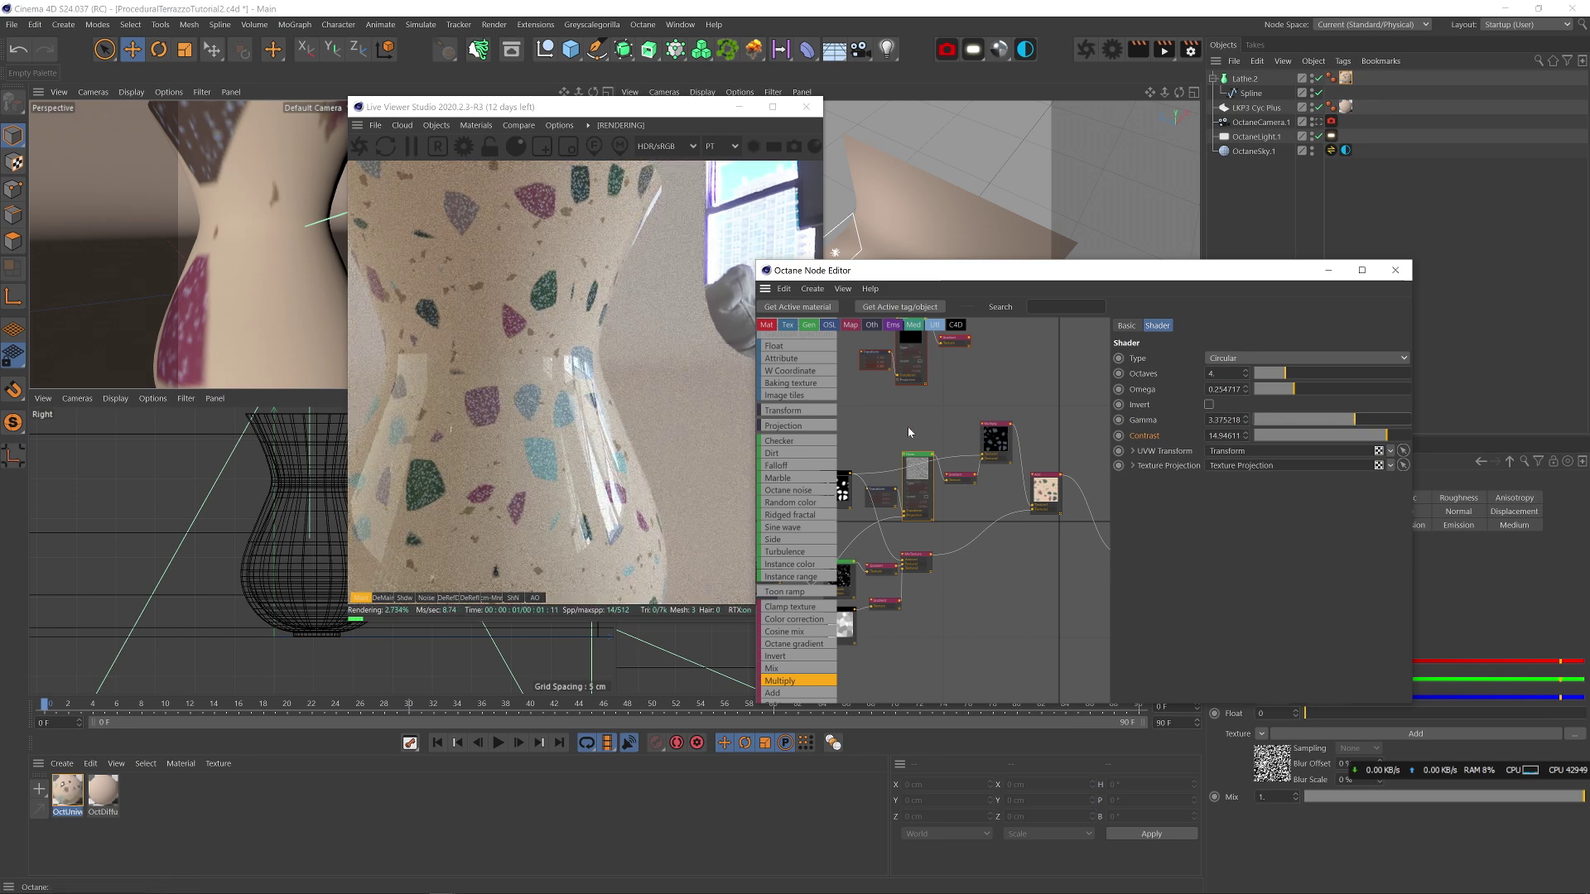
- Move the Add and material nodes away from the Multiply node and shift the spare duplicated nodes clear to make room
{"action": "middle_click_drag", "start_coordinate": [1032, 437], "coordinate": [934, 430]}
{"action": "left_click_drag", "start_coordinate": [1029, 431], "coordinate": [929, 580]}
{"action": "left_click_drag", "start_coordinate": [949, 486], "coordinate": [1037, 496]}
{"action": "middle_click_drag", "start_coordinate": [935, 482], "coordinate": [1042, 557]}
{"action": "left_click_drag", "start_coordinate": [971, 441], "coordinate": [859, 367]}
{"action": "left_click_drag", "start_coordinate": [919, 403], "coordinate": [908, 344]}
- Add a new Octane noise above the Multiply node and connect the existing Texture Projection to it
{"action": "middle_click_drag", "start_coordinate": [919, 460], "coordinate": [898, 420]}
{"action": "left_click_drag", "start_coordinate": [800, 490], "coordinate": [1004, 377]}
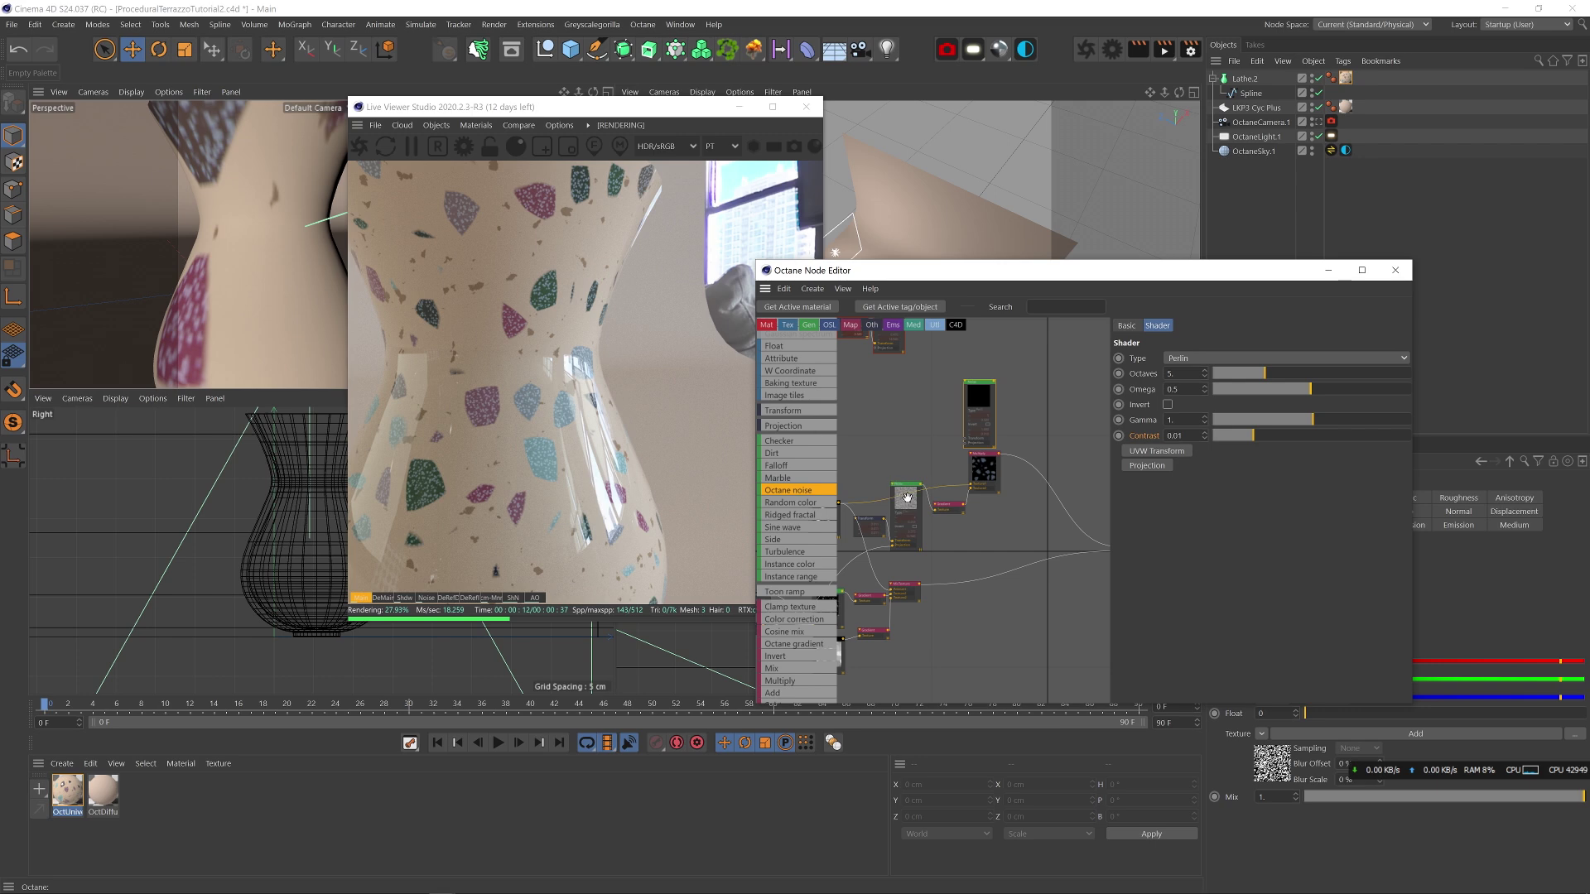
{"action": "scroll", "coordinate": [905, 510], "scroll_direction": "down", "scroll_amount": 3}
{"action": "middle_click_drag", "start_coordinate": [905, 505], "coordinate": [1011, 468]}
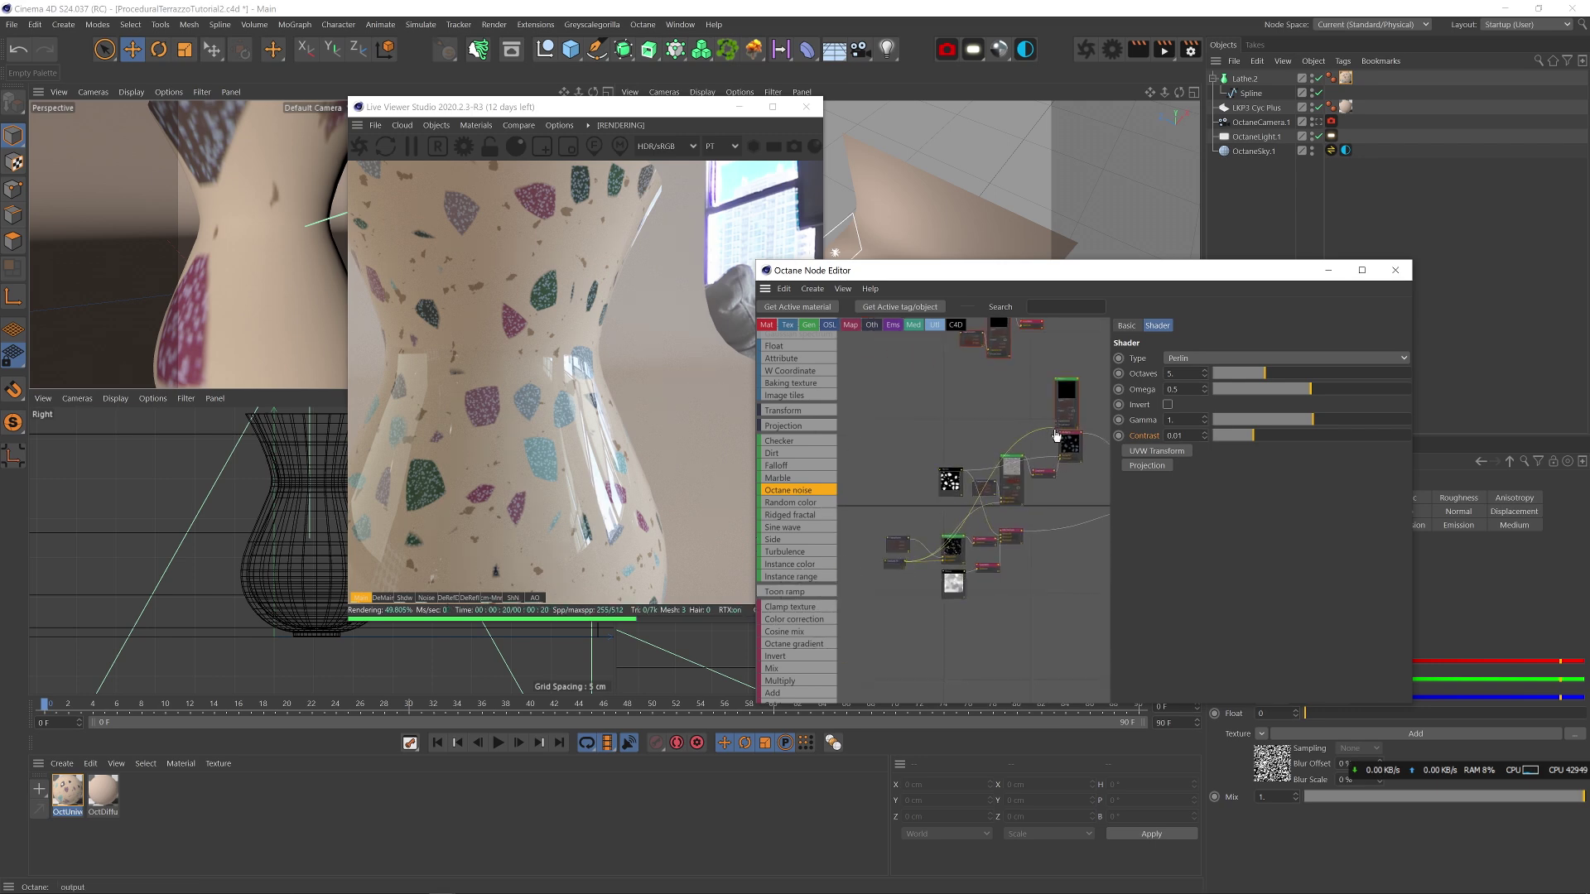
{"action": "left_click_drag", "start_coordinate": [1060, 430], "coordinate": [1058, 427]}
{"action": "middle_click_drag", "start_coordinate": [1062, 420], "coordinate": [929, 420]}
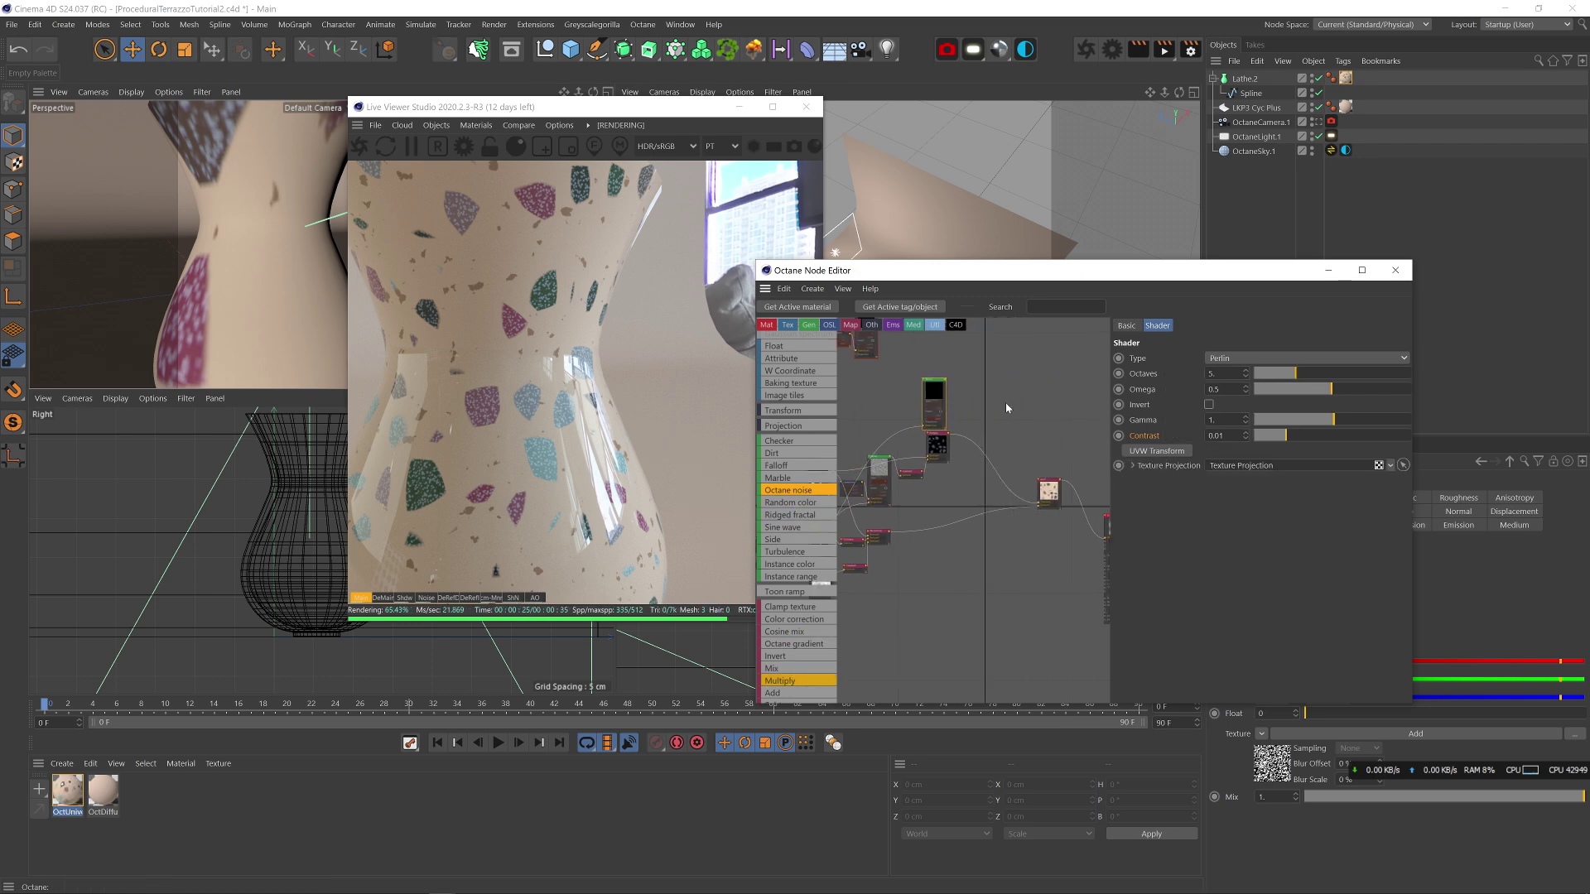
- Add a second Multiply node combining the new Perlin noise with the first Multiply node, and connect it to the Add node
{"action": "left_click_drag", "start_coordinate": [991, 419], "coordinate": [993, 419]}
{"action": "scroll", "coordinate": [994, 417], "scroll_direction": "down", "scroll_amount": 2}
{"action": "scroll", "coordinate": [994, 417], "scroll_direction": "up", "scroll_amount": 5}
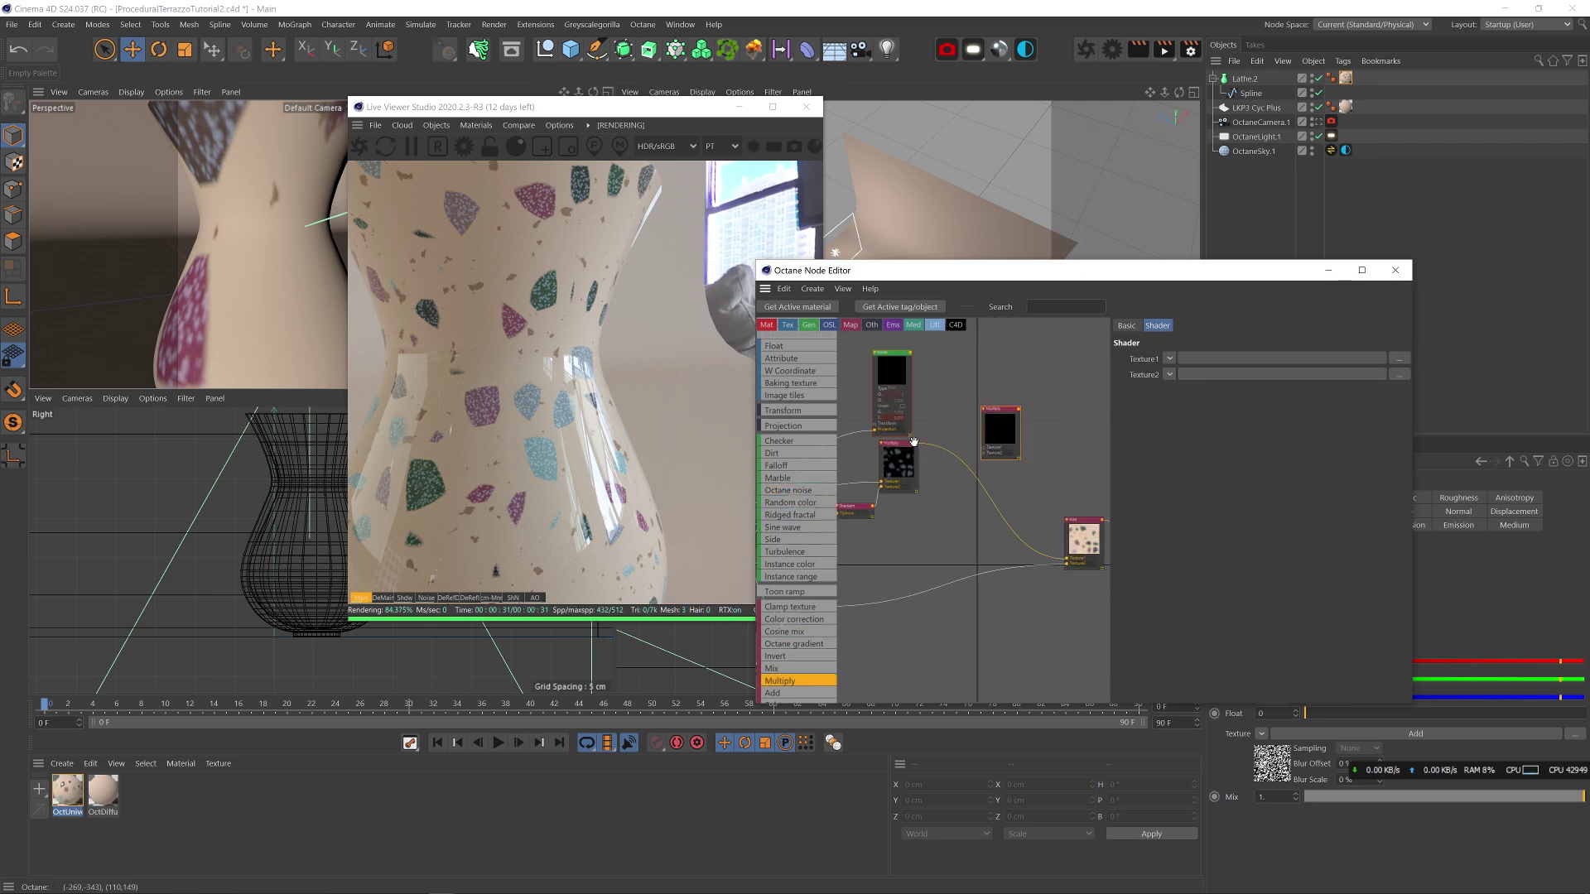
{"action": "left_click", "coordinate": [927, 450]}
{"action": "left_click_drag", "start_coordinate": [931, 444], "coordinate": [983, 454]}
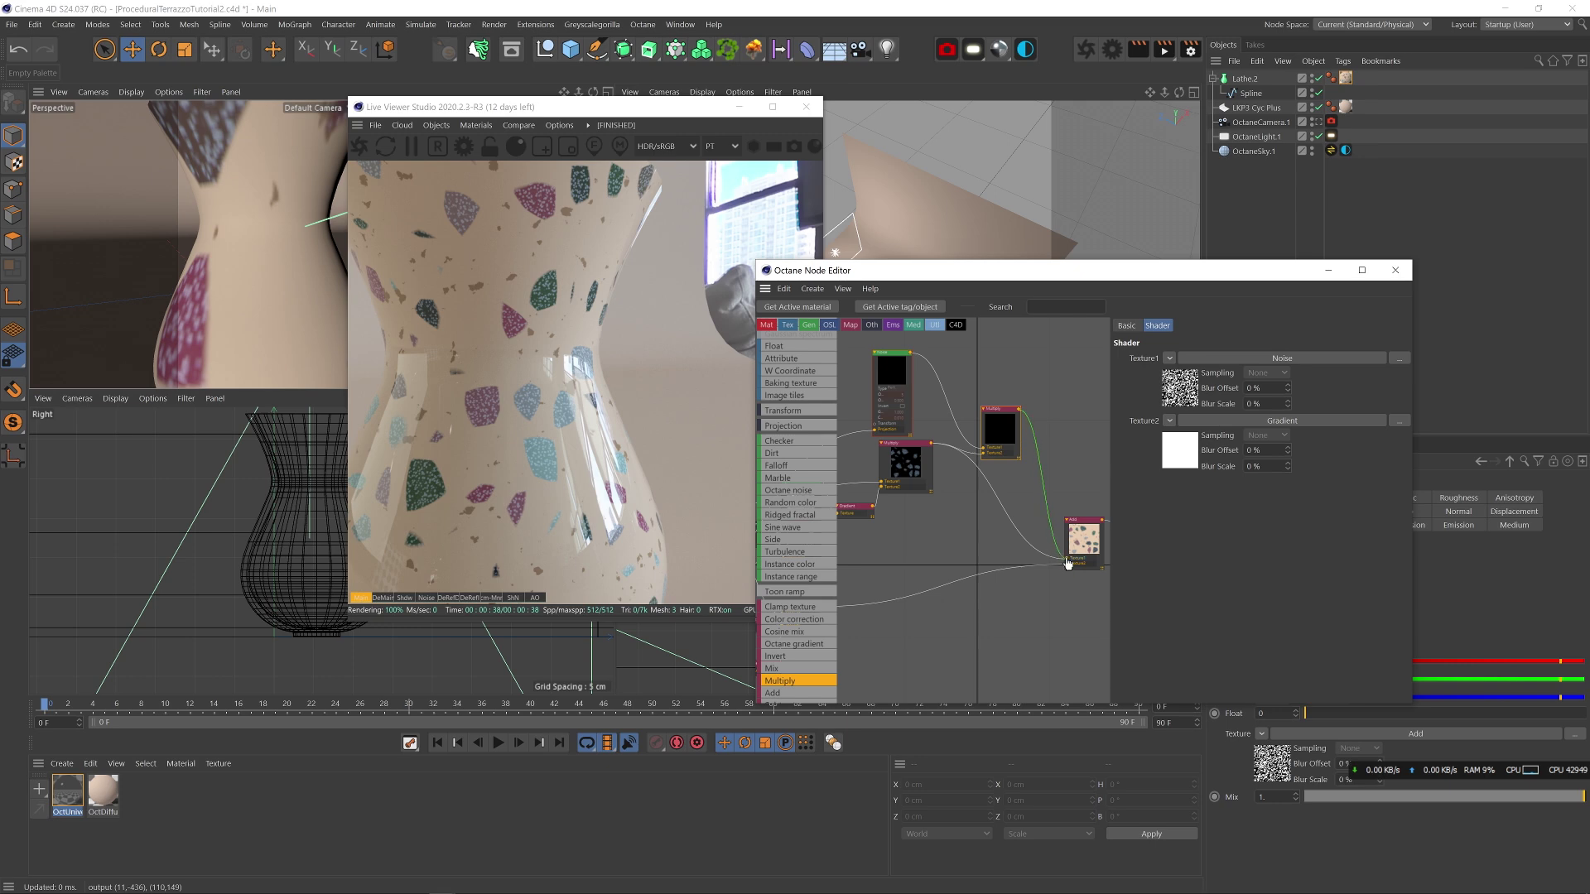
- Solo the Perlin noise and set contrast to about 28.68, omega to about 0.76 and octaves to 6
{"action": "right_click", "coordinate": [896, 366]}
{"action": "left_click", "coordinate": [964, 374]}
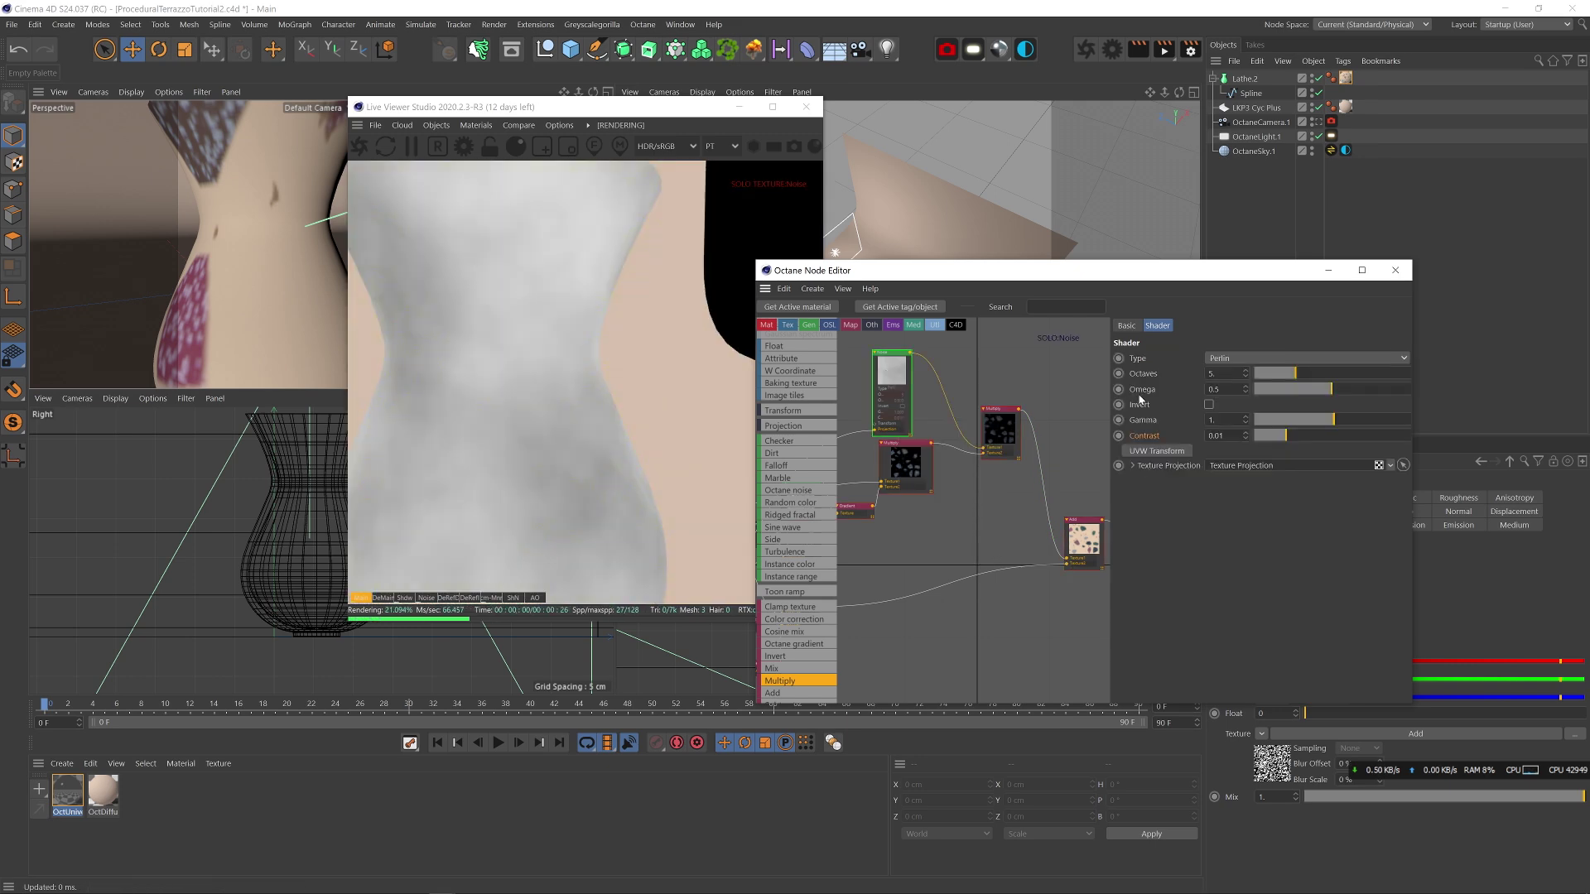
{"action": "left_click_drag", "start_coordinate": [1297, 435], "coordinate": [1390, 436]}
{"action": "left_click", "coordinate": [1371, 389]}
{"action": "left_click", "coordinate": [1326, 373]}
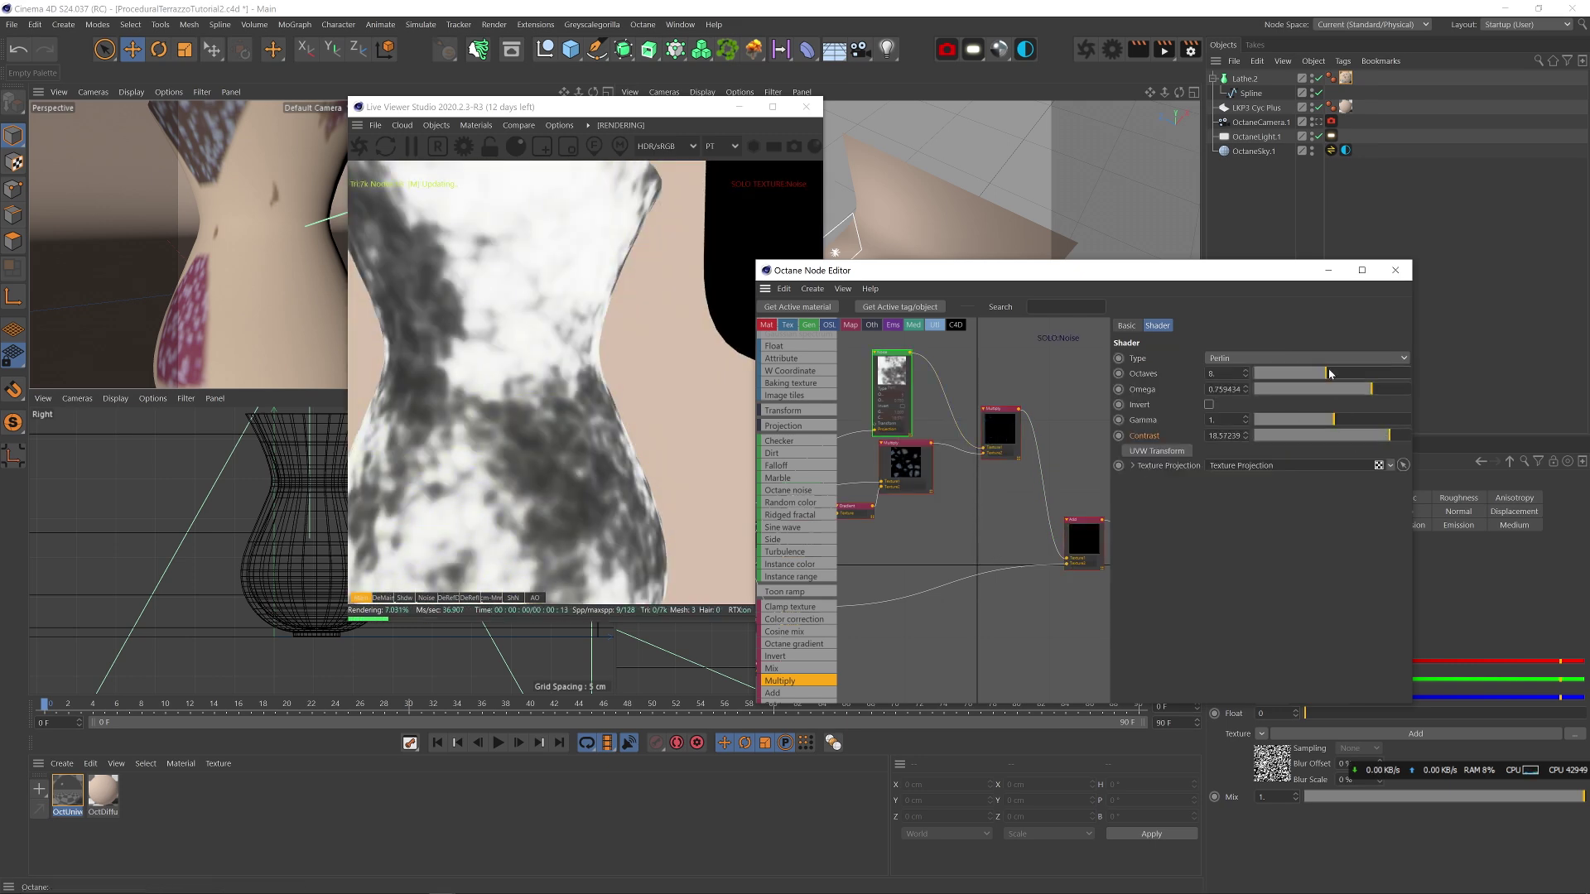
{"action": "left_click_drag", "start_coordinate": [1329, 373], "coordinate": [1306, 374]}
{"action": "left_click_drag", "start_coordinate": [1391, 433], "coordinate": [1398, 434]}
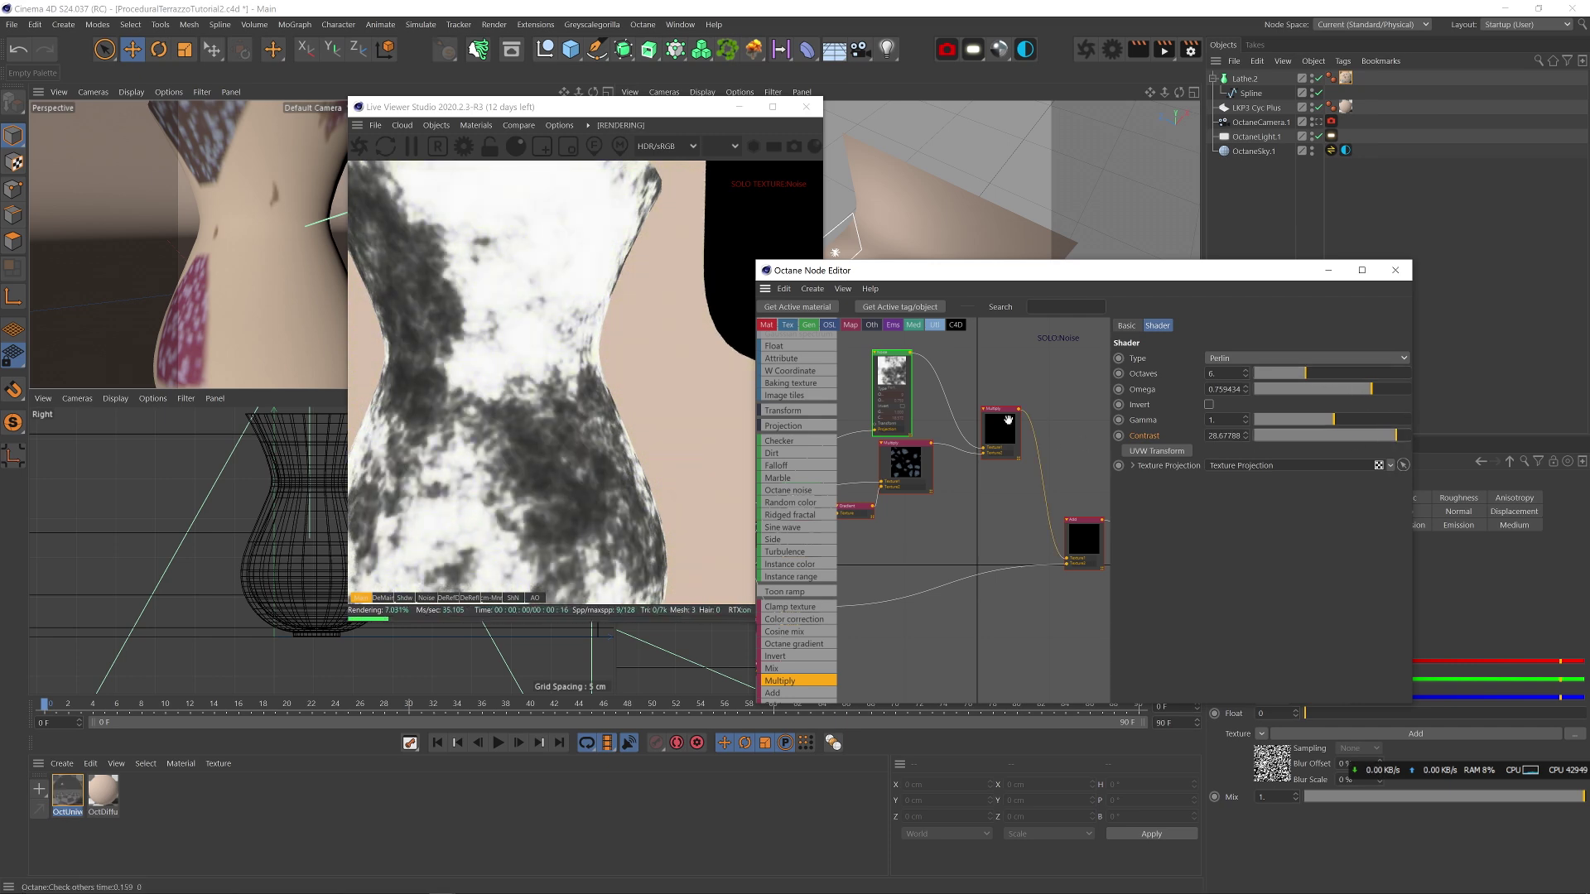
- Return to the full material render and give the Perlin noise a UVW Transform with a locked uniform scale of about 0.09
{"action": "right_click", "coordinate": [895, 374]}
{"action": "left_click", "coordinate": [911, 385]}
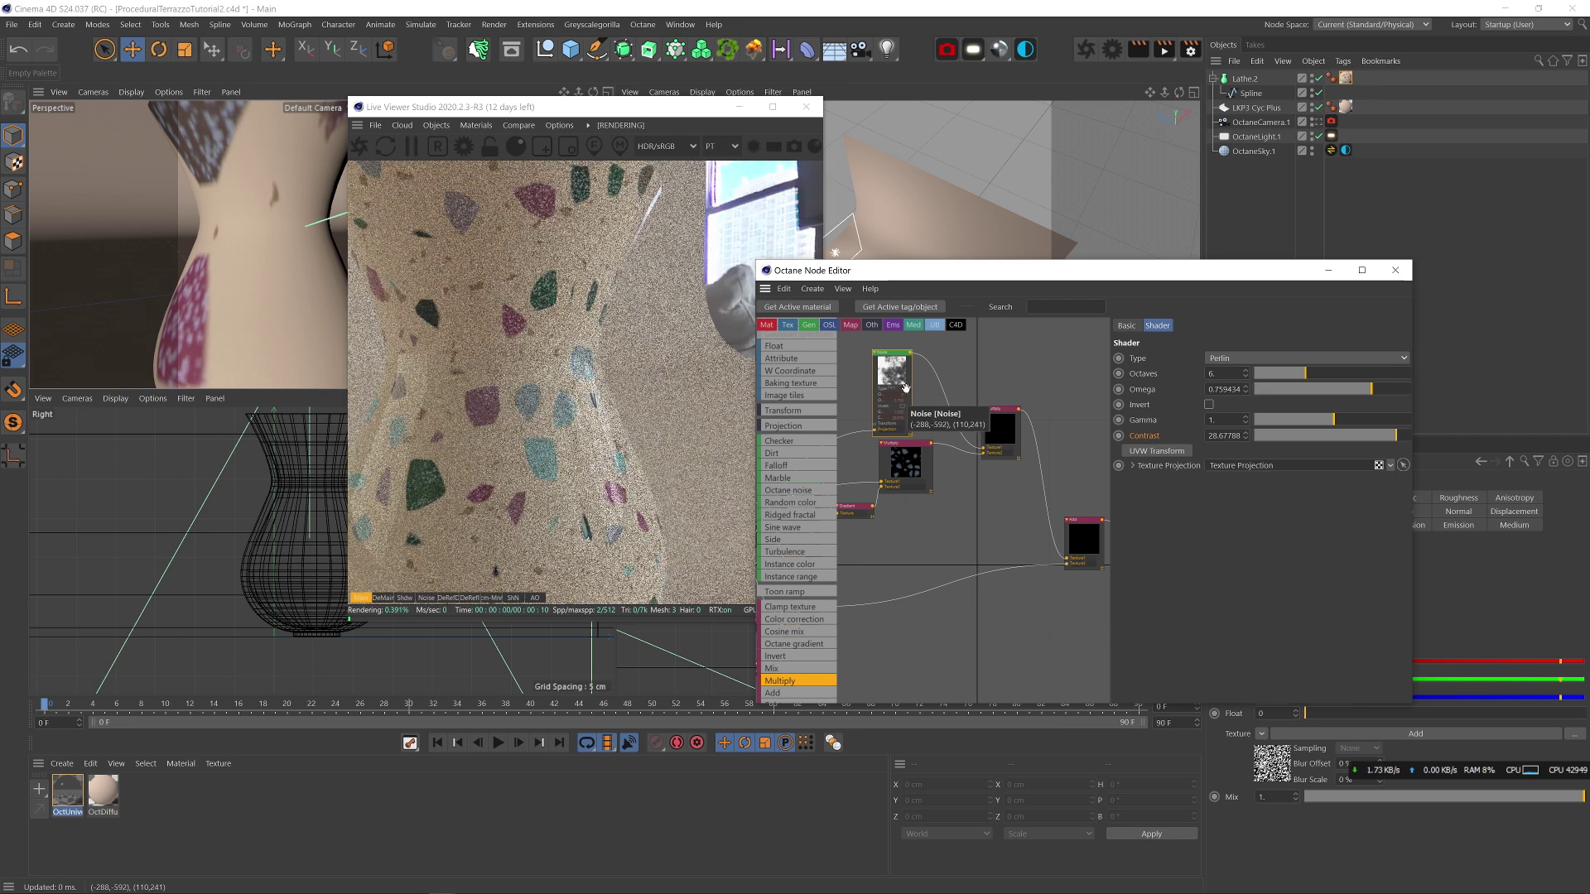
{"action": "middle_click_drag", "start_coordinate": [867, 381], "coordinate": [967, 382]}
{"action": "left_click", "coordinate": [1156, 450]}
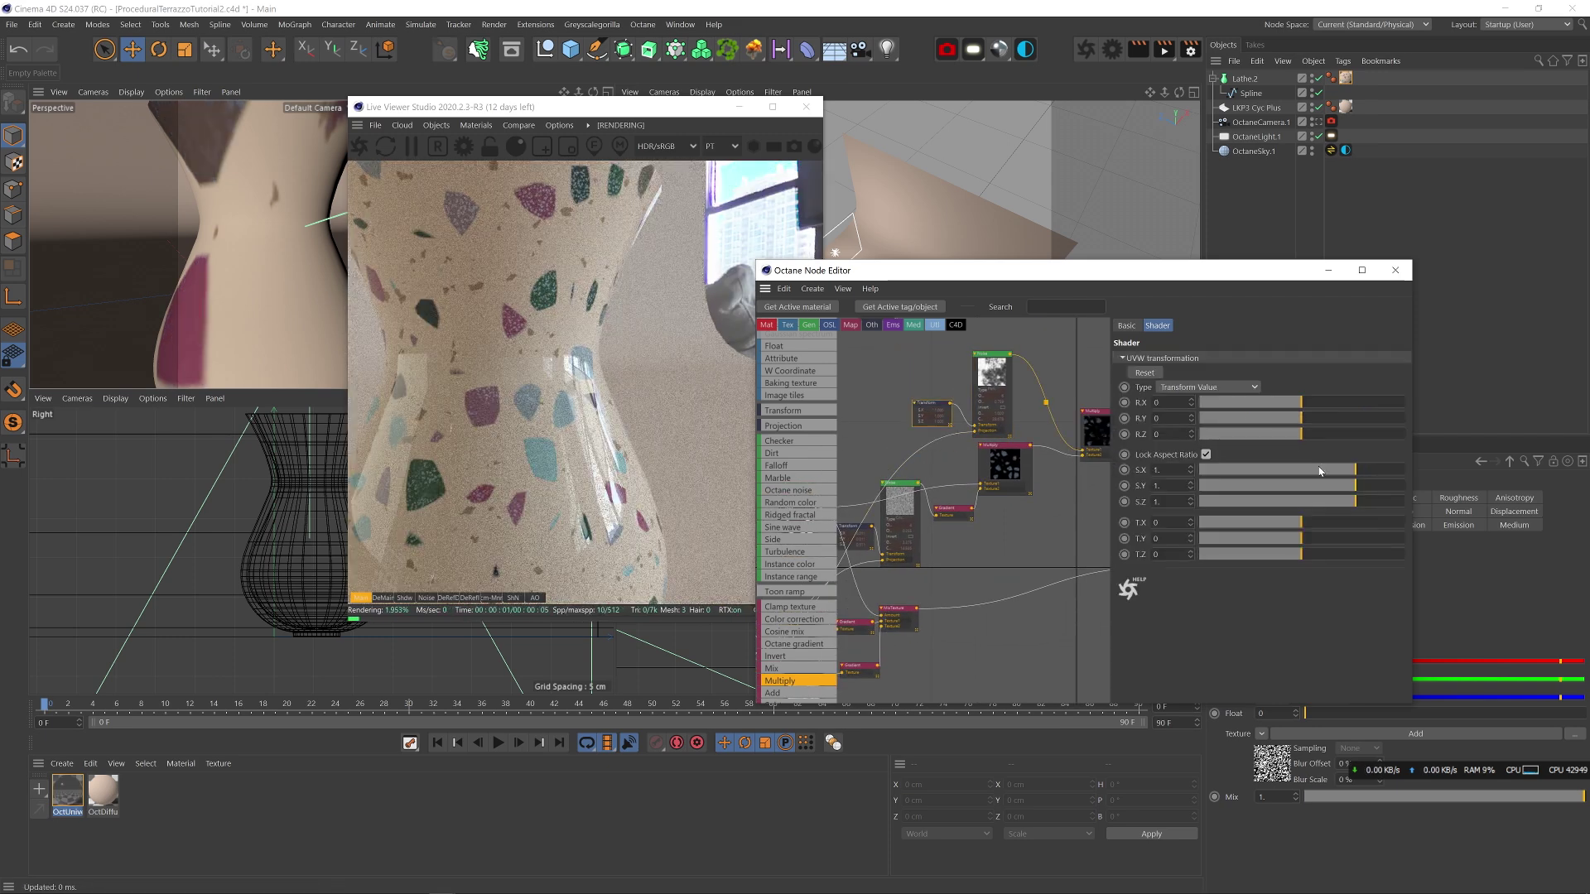
{"action": "left_click_drag", "start_coordinate": [1322, 473], "coordinate": [1300, 473]}
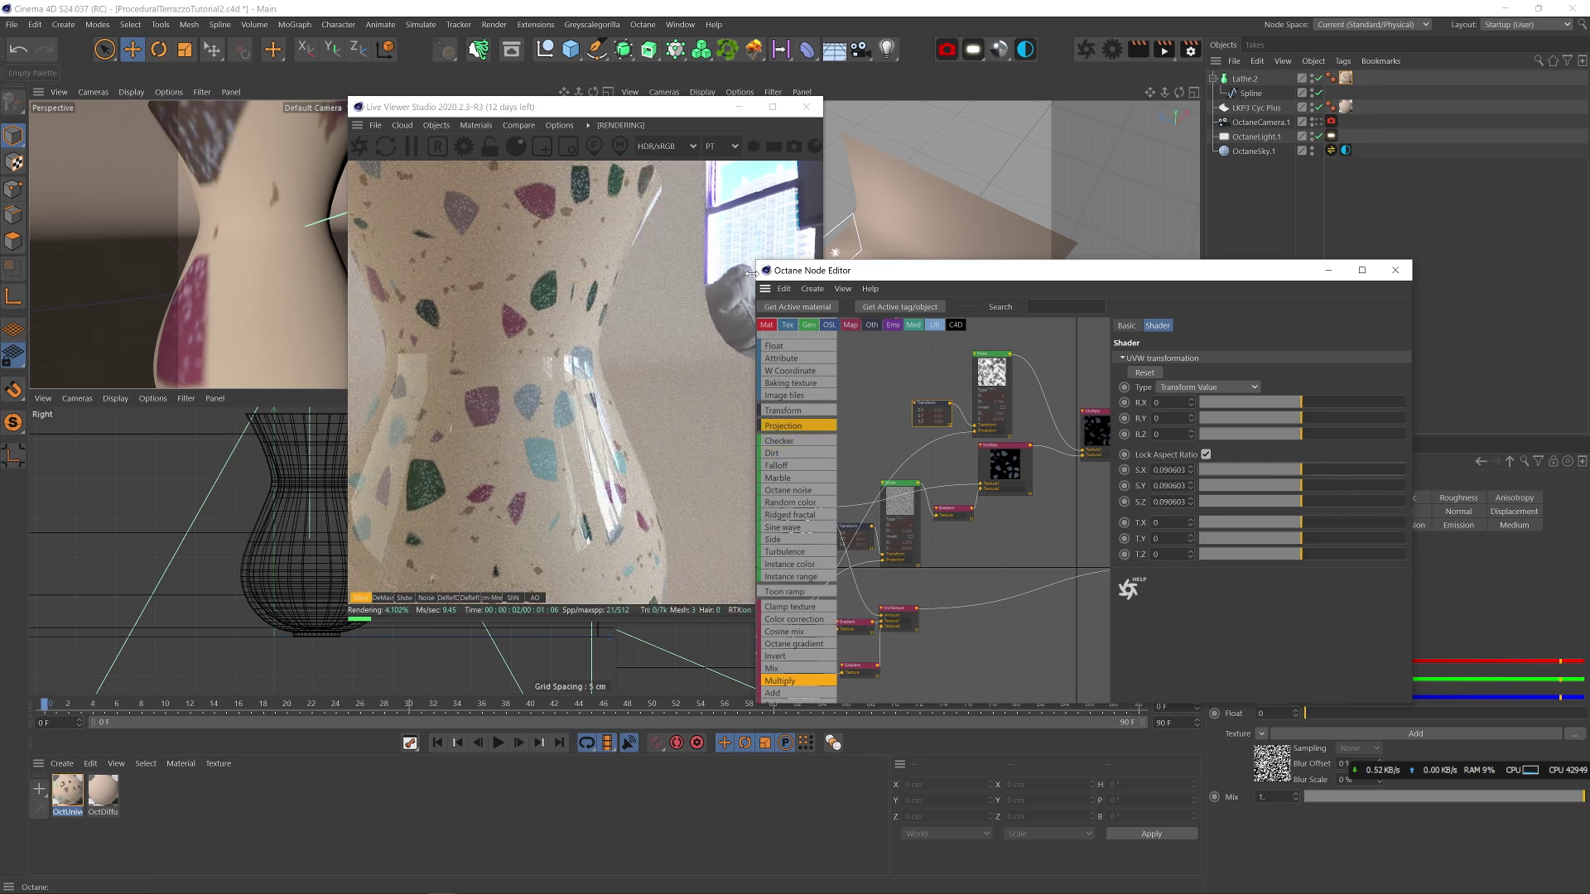
- Duplicate the Perlin noise below the Add node and connect the existing Texture Projection to the copy
{"action": "middle_click_drag", "start_coordinate": [1035, 441], "coordinate": [877, 405]}
{"action": "middle_click_drag", "start_coordinate": [968, 492], "coordinate": [1020, 446]}
{"action": "scroll", "coordinate": [973, 455], "scroll_direction": "down", "scroll_amount": 1}
{"action": "left_click_drag", "start_coordinate": [904, 350], "coordinate": [1000, 558], "text": "ctrl"}
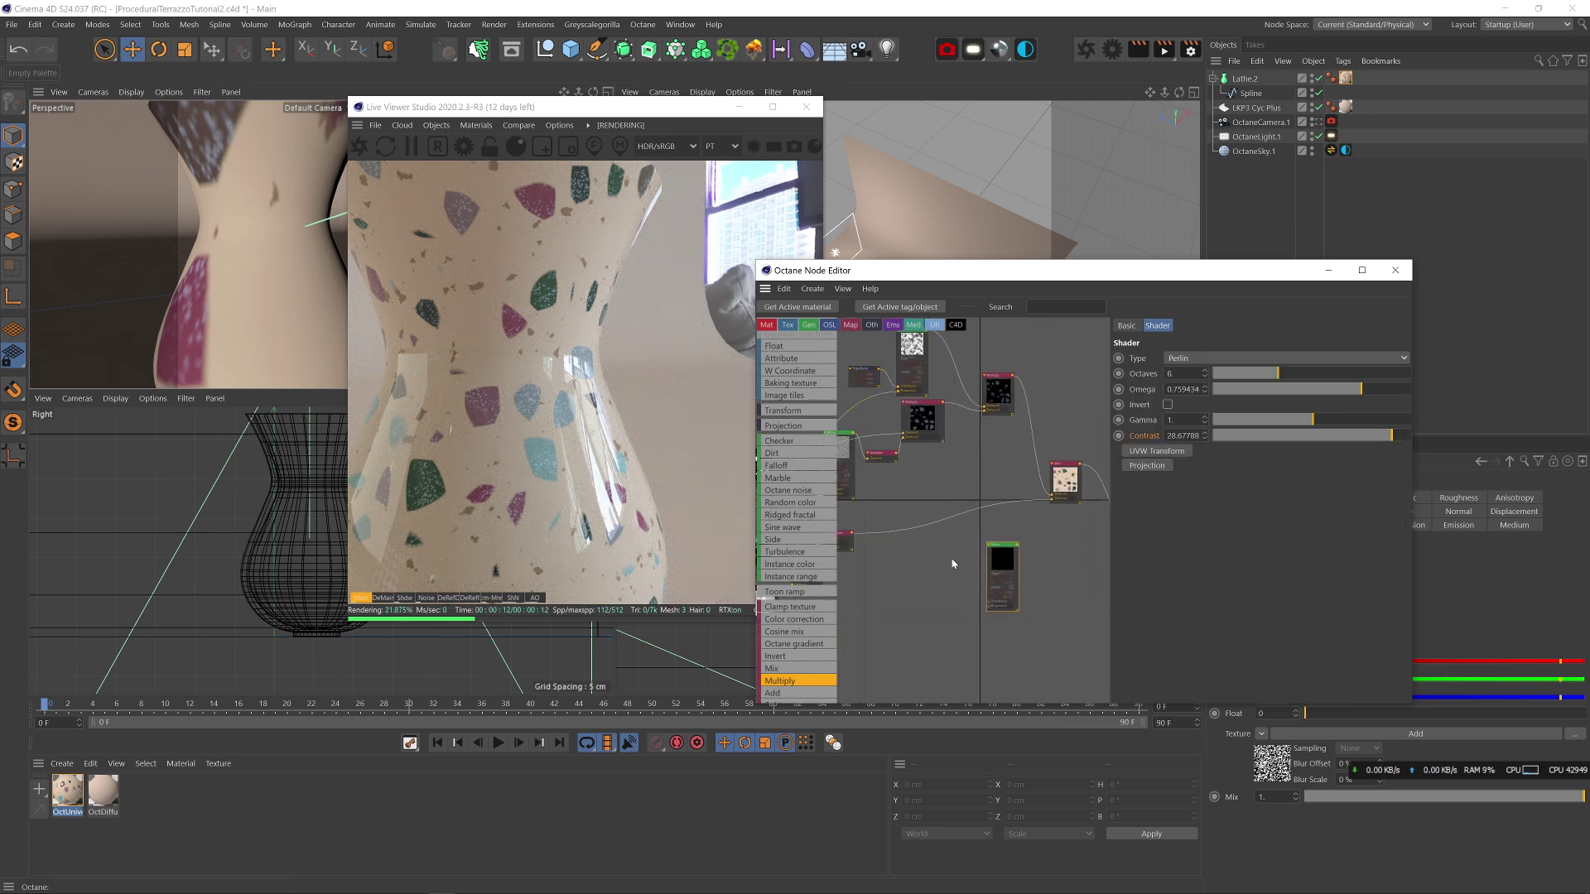
{"action": "middle_click_drag", "start_coordinate": [934, 575], "coordinate": [1083, 487]}
{"action": "scroll", "coordinate": [858, 491], "scroll_direction": "down", "scroll_amount": 3}
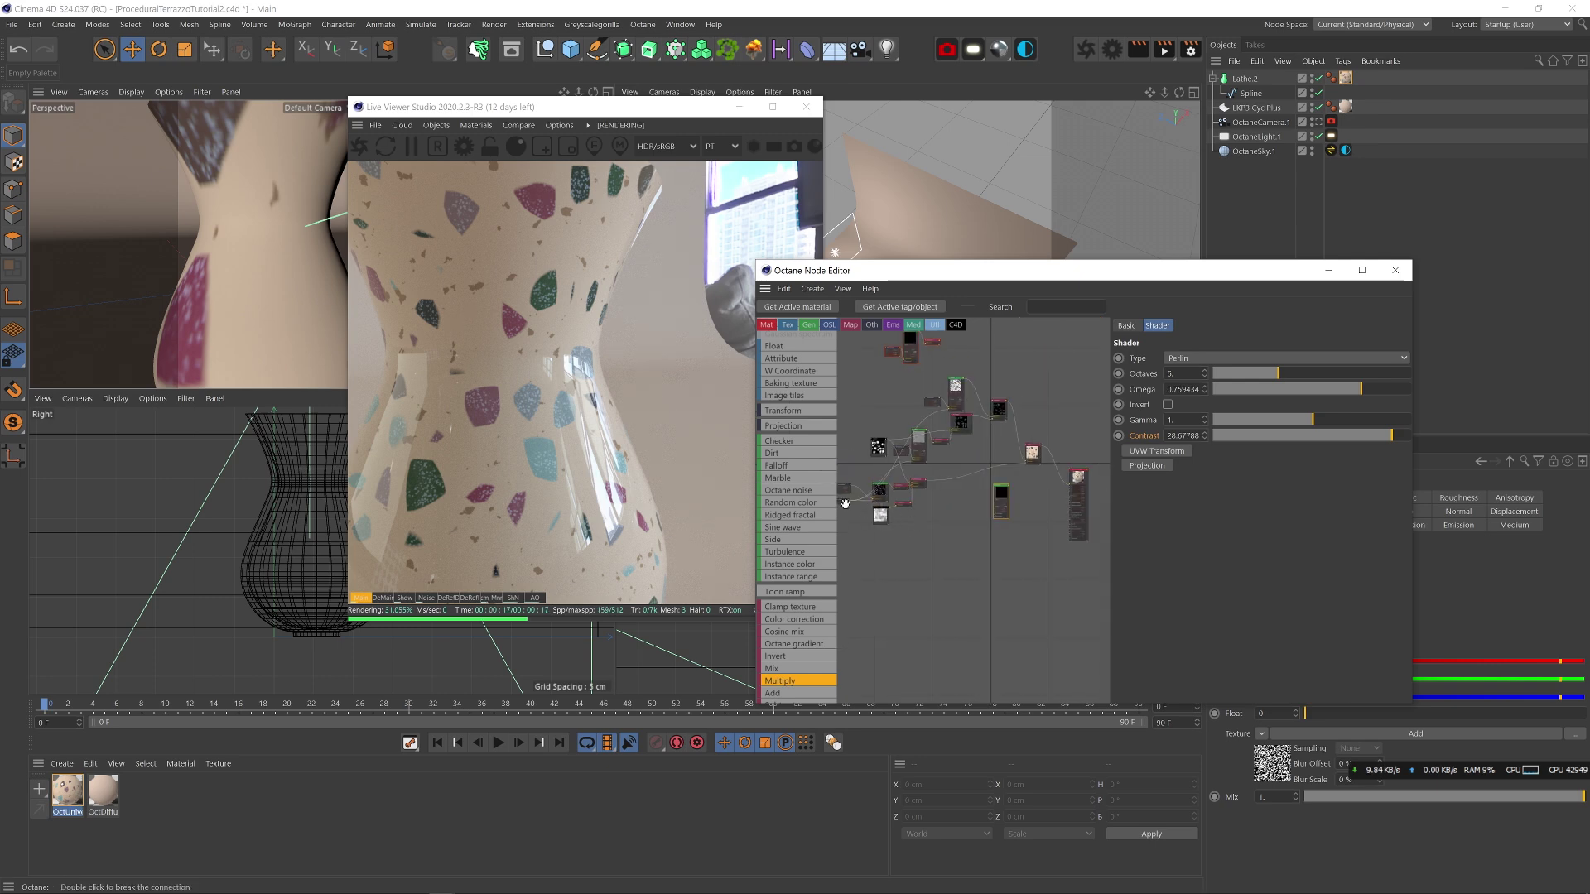
{"action": "left_click_drag", "start_coordinate": [850, 500], "coordinate": [996, 517]}
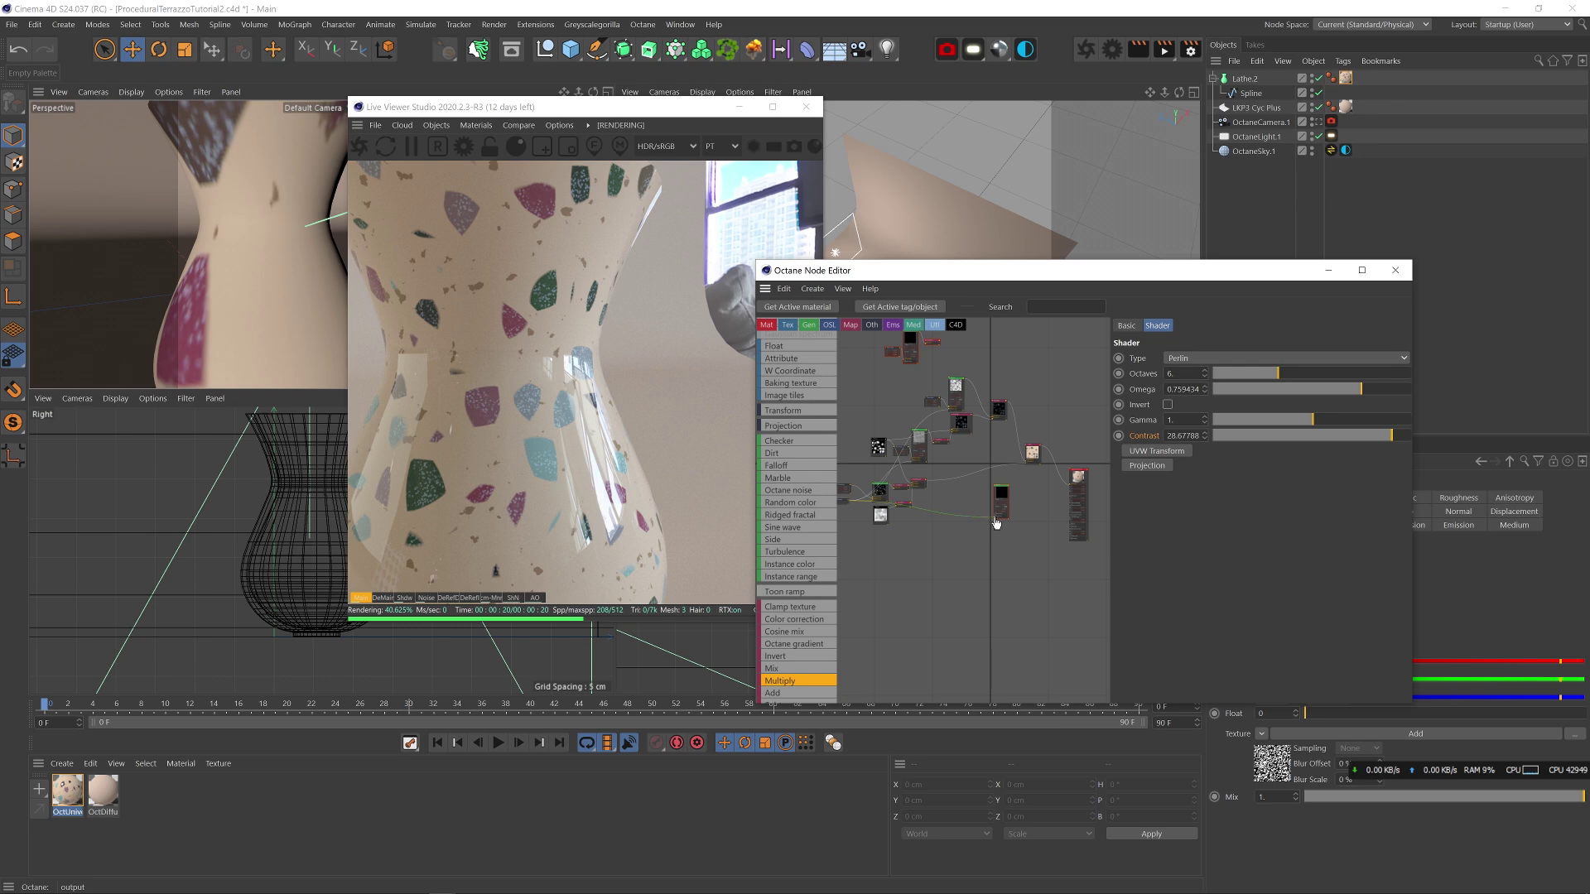
- Add a UVW Transform to the copied Perlin noise and connect the noise to the material's Roughness input
{"action": "scroll", "coordinate": [1017, 520], "scroll_direction": "up", "scroll_amount": 3}
{"action": "left_click", "coordinate": [1153, 452]}
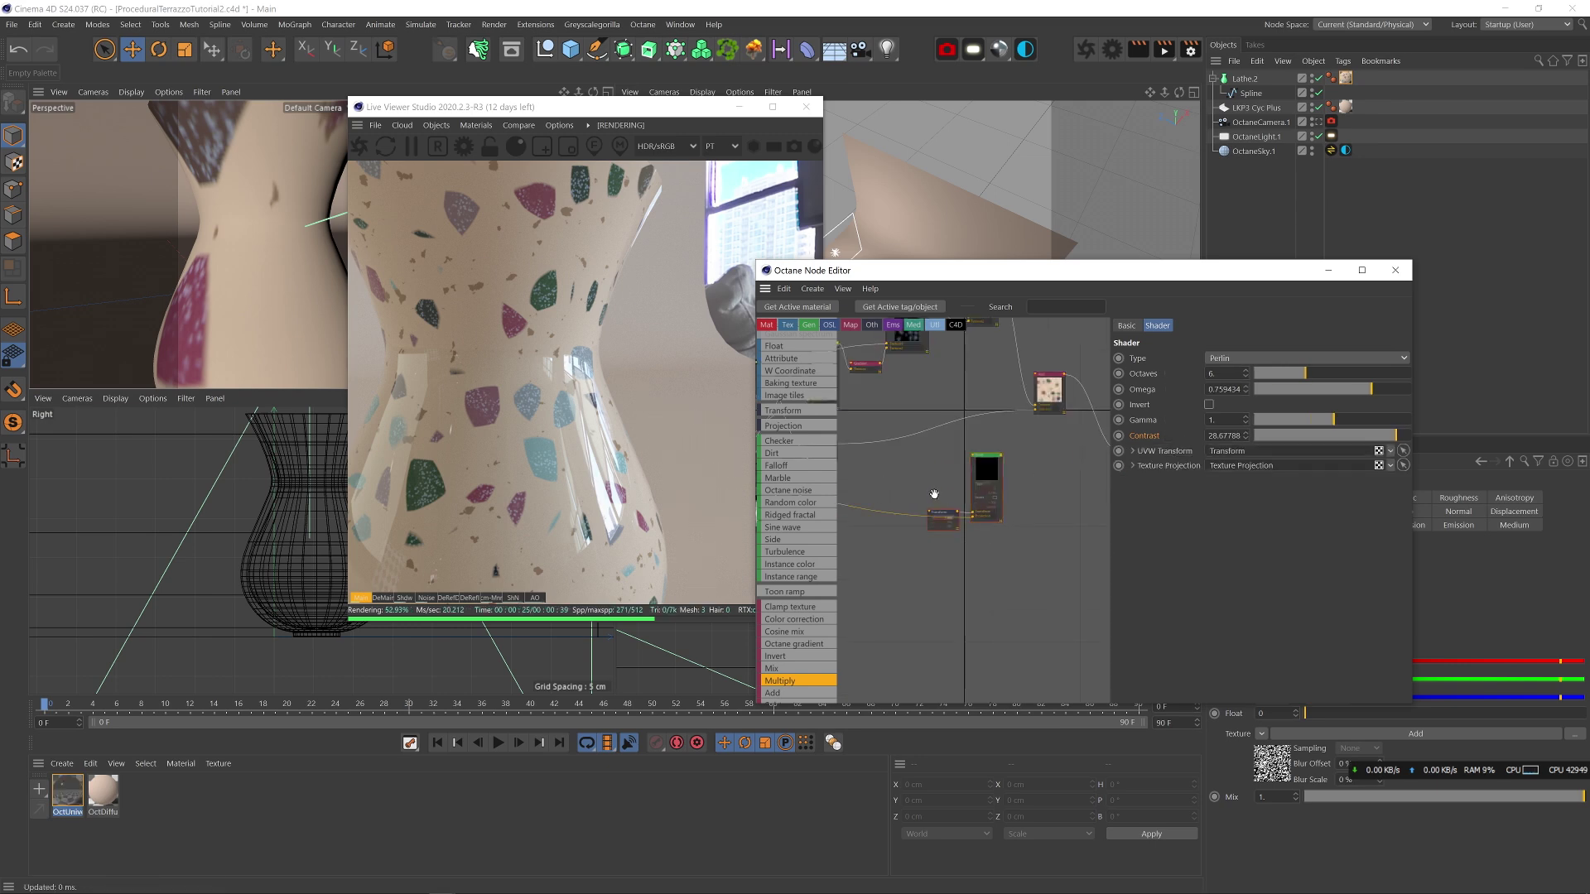
{"action": "left_click_drag", "start_coordinate": [939, 515], "coordinate": [930, 486]}
{"action": "middle_click_drag", "start_coordinate": [1007, 460], "coordinate": [896, 455]}
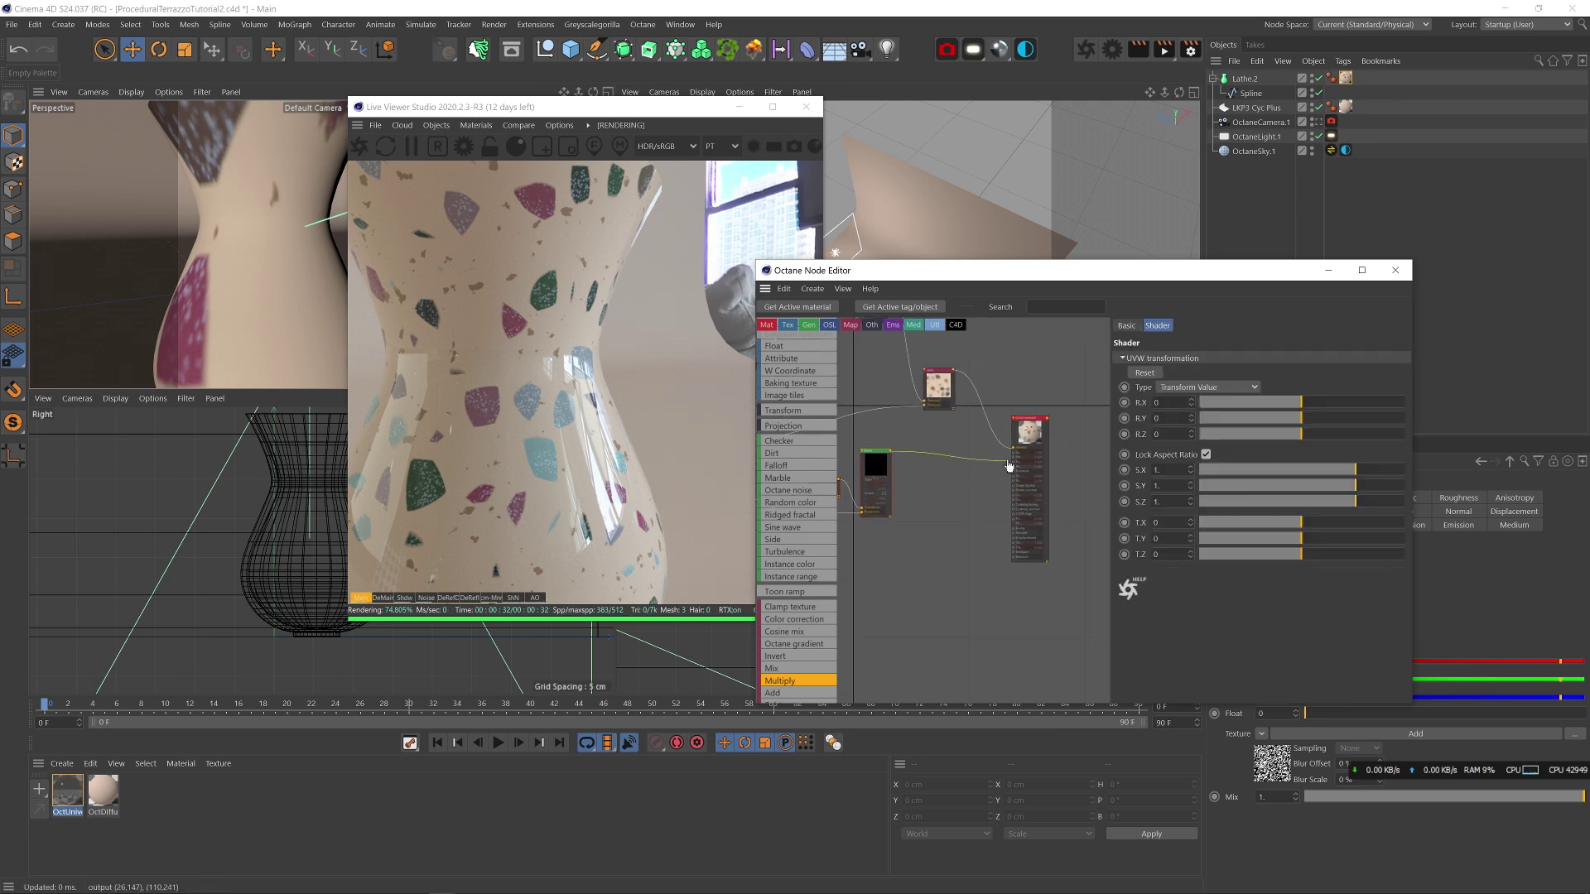
{"action": "left_click_drag", "start_coordinate": [1014, 462], "coordinate": [1013, 462]}
- Solo the roughness noise and reduce the locked uniform scale of its UVW Transform
{"action": "scroll", "coordinate": [931, 485], "scroll_direction": "up", "scroll_amount": 2}
{"action": "middle_click_drag", "start_coordinate": [932, 485], "coordinate": [1026, 482]}
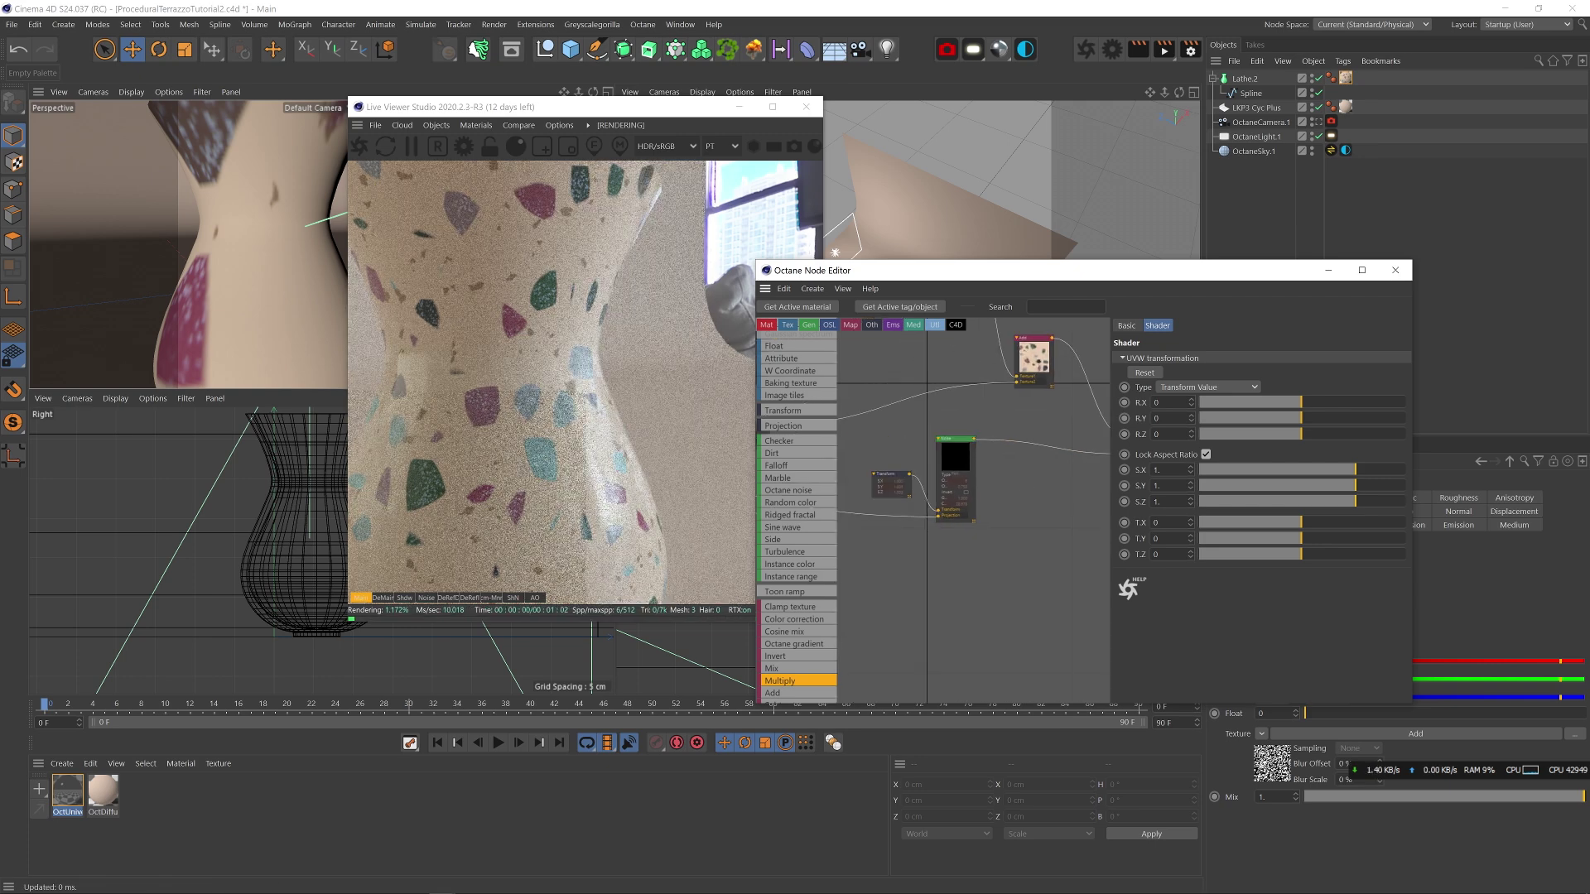
{"action": "left_click", "coordinate": [956, 468]}
{"action": "right_click", "coordinate": [960, 458]}
{"action": "left_click", "coordinate": [999, 467]}
{"action": "left_click", "coordinate": [885, 476]}
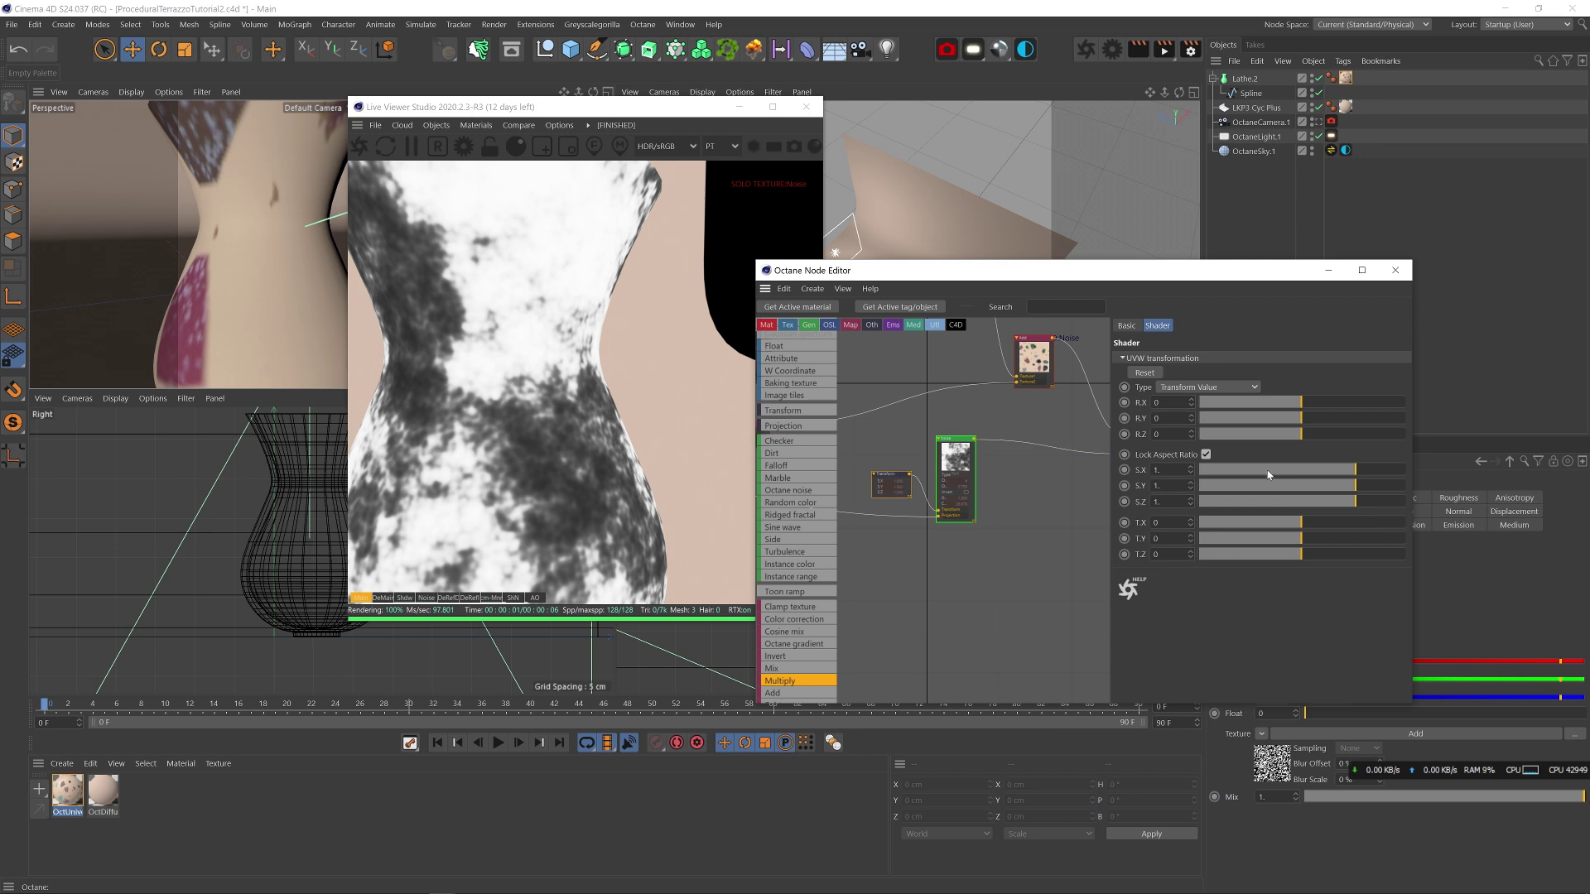
{"action": "left_click_drag", "start_coordinate": [1273, 473], "coordinate": [1330, 472]}
- Insert an Octane gradient between the roughness noise and the material, and darken its white knot to light grey
{"action": "left_click", "coordinate": [955, 472]}
{"action": "middle_click_drag", "start_coordinate": [1017, 466], "coordinate": [891, 458]}
{"action": "left_click_drag", "start_coordinate": [793, 643], "coordinate": [926, 447]}
{"action": "double_click", "coordinate": [1405, 507]}
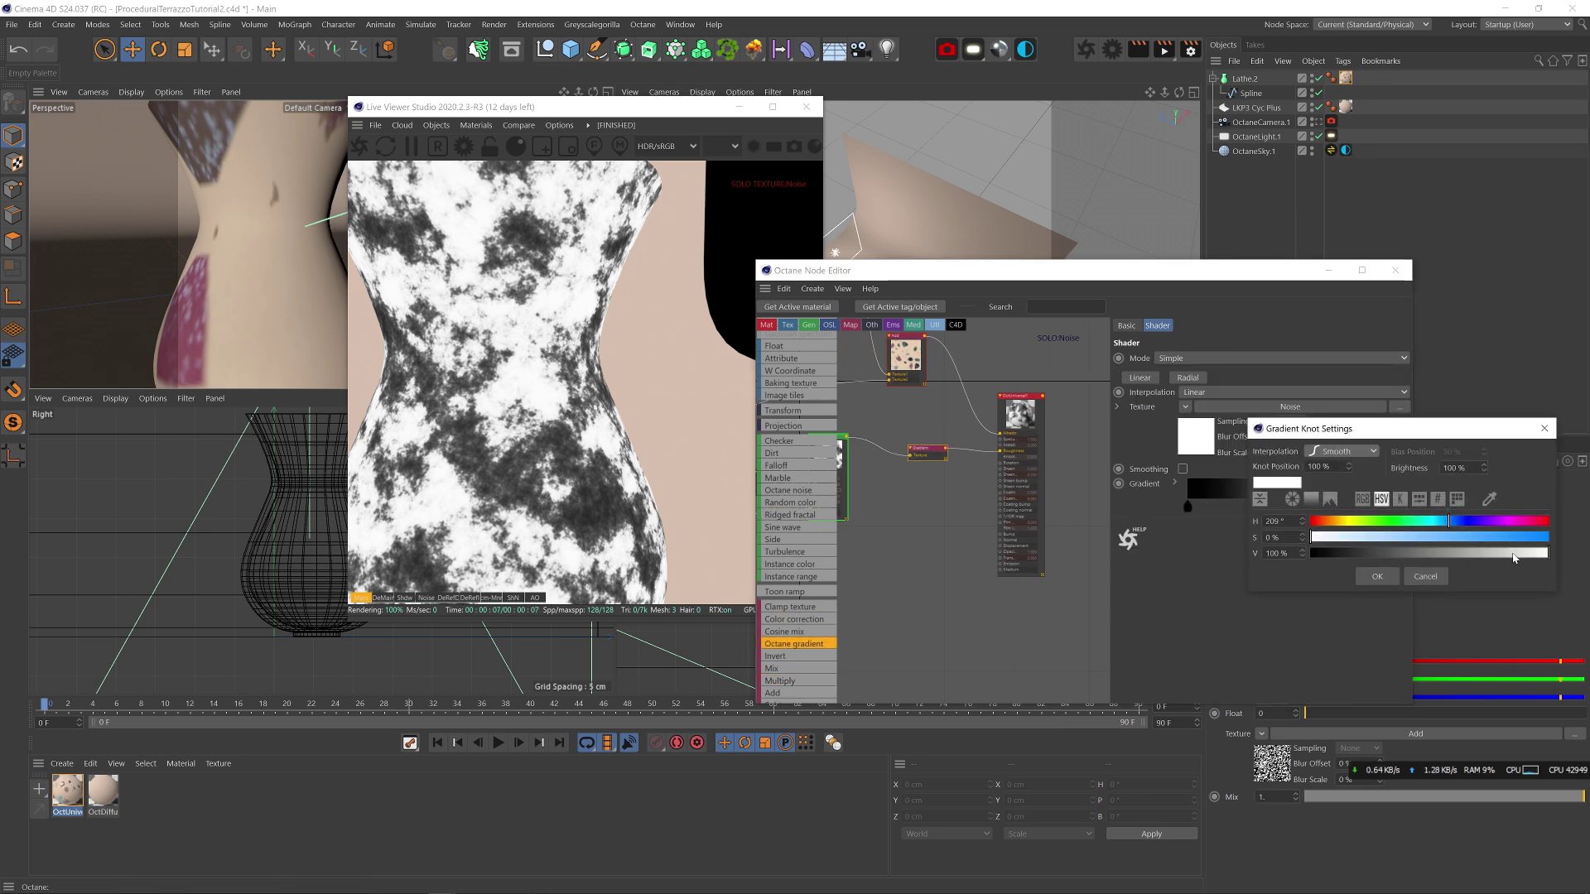
{"action": "left_click_drag", "start_coordinate": [1513, 554], "coordinate": [1466, 551]}
{"action": "left_click", "coordinate": [1365, 575]}
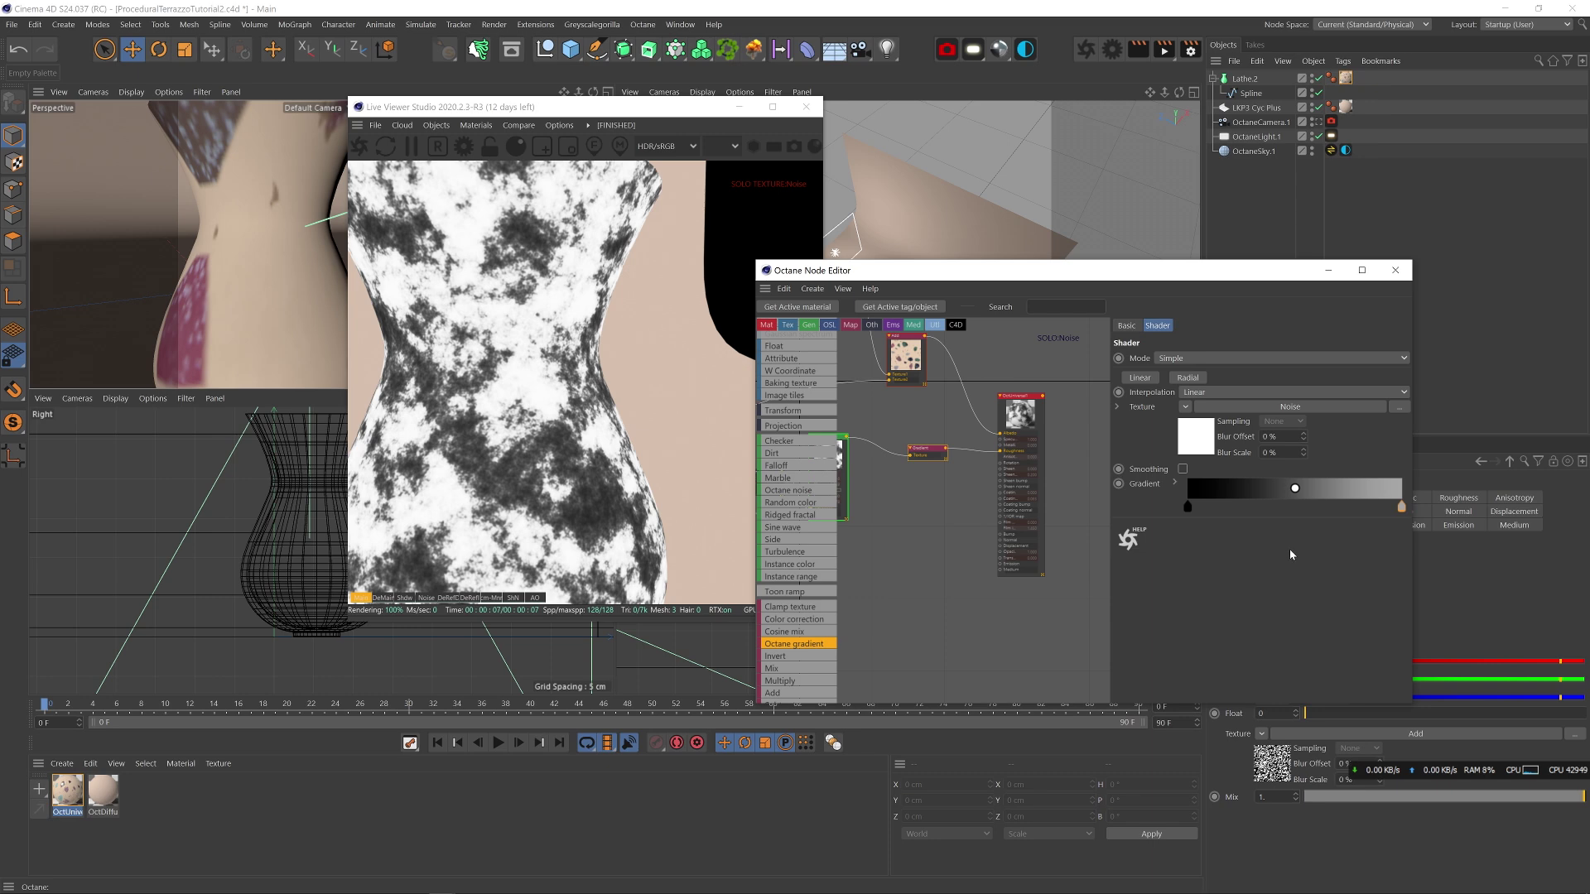
- Solo the roughness gradient and set the connected Perlin noise's gamma to about 1.36
{"action": "left_click", "coordinate": [932, 449]}
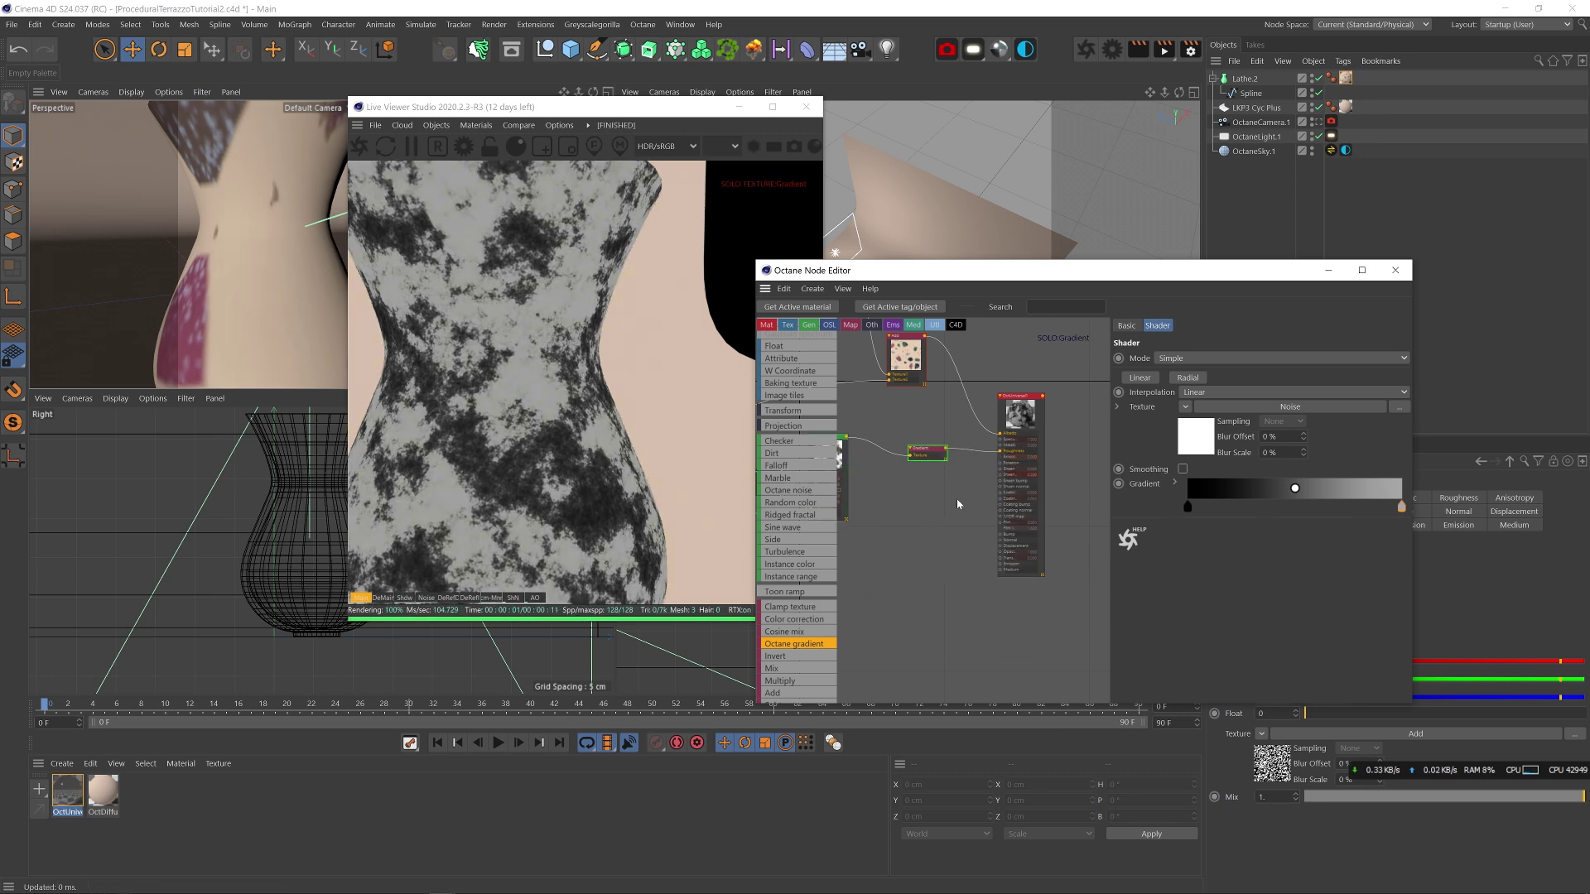
{"action": "middle_click_drag", "start_coordinate": [967, 489], "coordinate": [1032, 486]}
{"action": "left_click", "coordinate": [896, 450]}
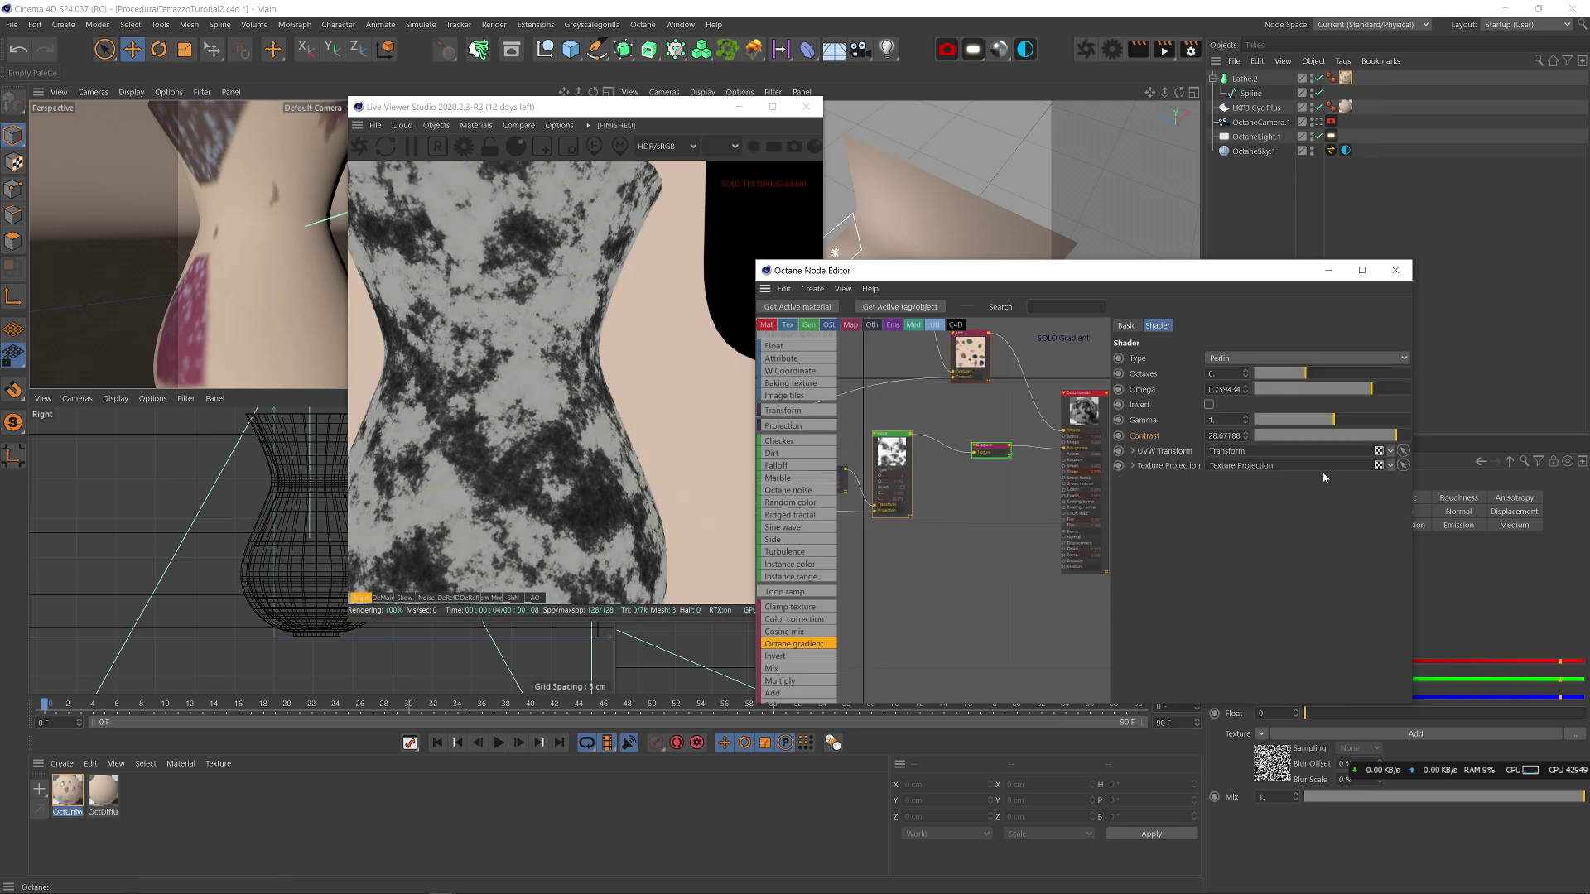
{"action": "mouse_move", "coordinate": [1333, 420]}
{"action": "left_mouse_down"}
{"action": "mouse_move", "coordinate": [1375, 420]}
{"action": "mouse_move", "coordinate": [1339, 420]}
{"action": "left_mouse_up"}
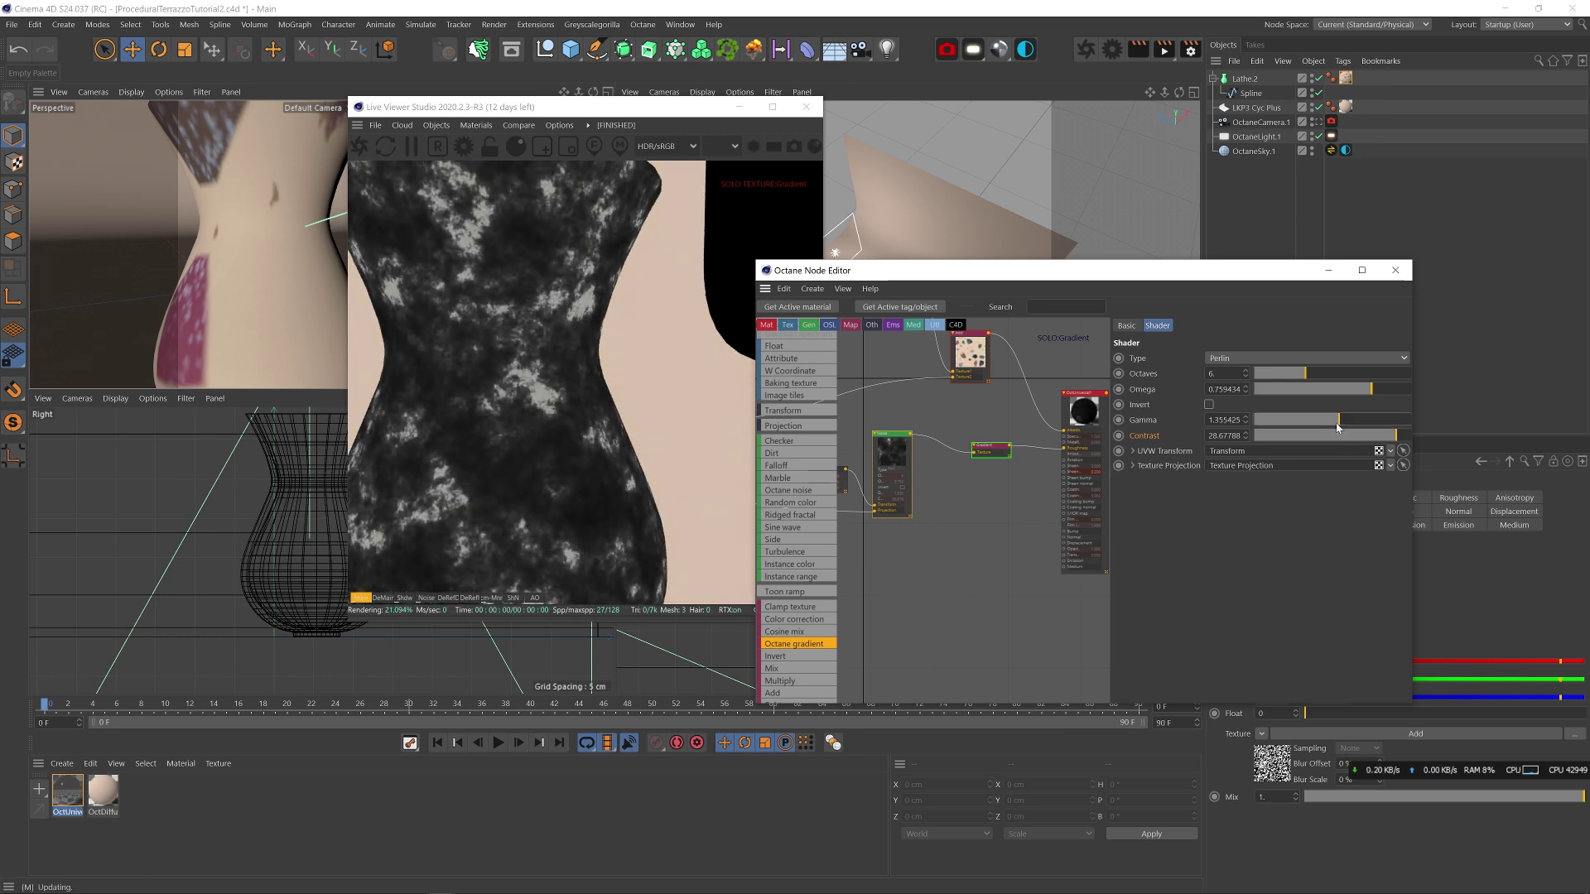
- Set the roughness gradient's black knot to a value of 5% and return to the full material render
{"action": "left_click", "coordinate": [991, 449]}
{"action": "double_click", "coordinate": [1187, 506]}
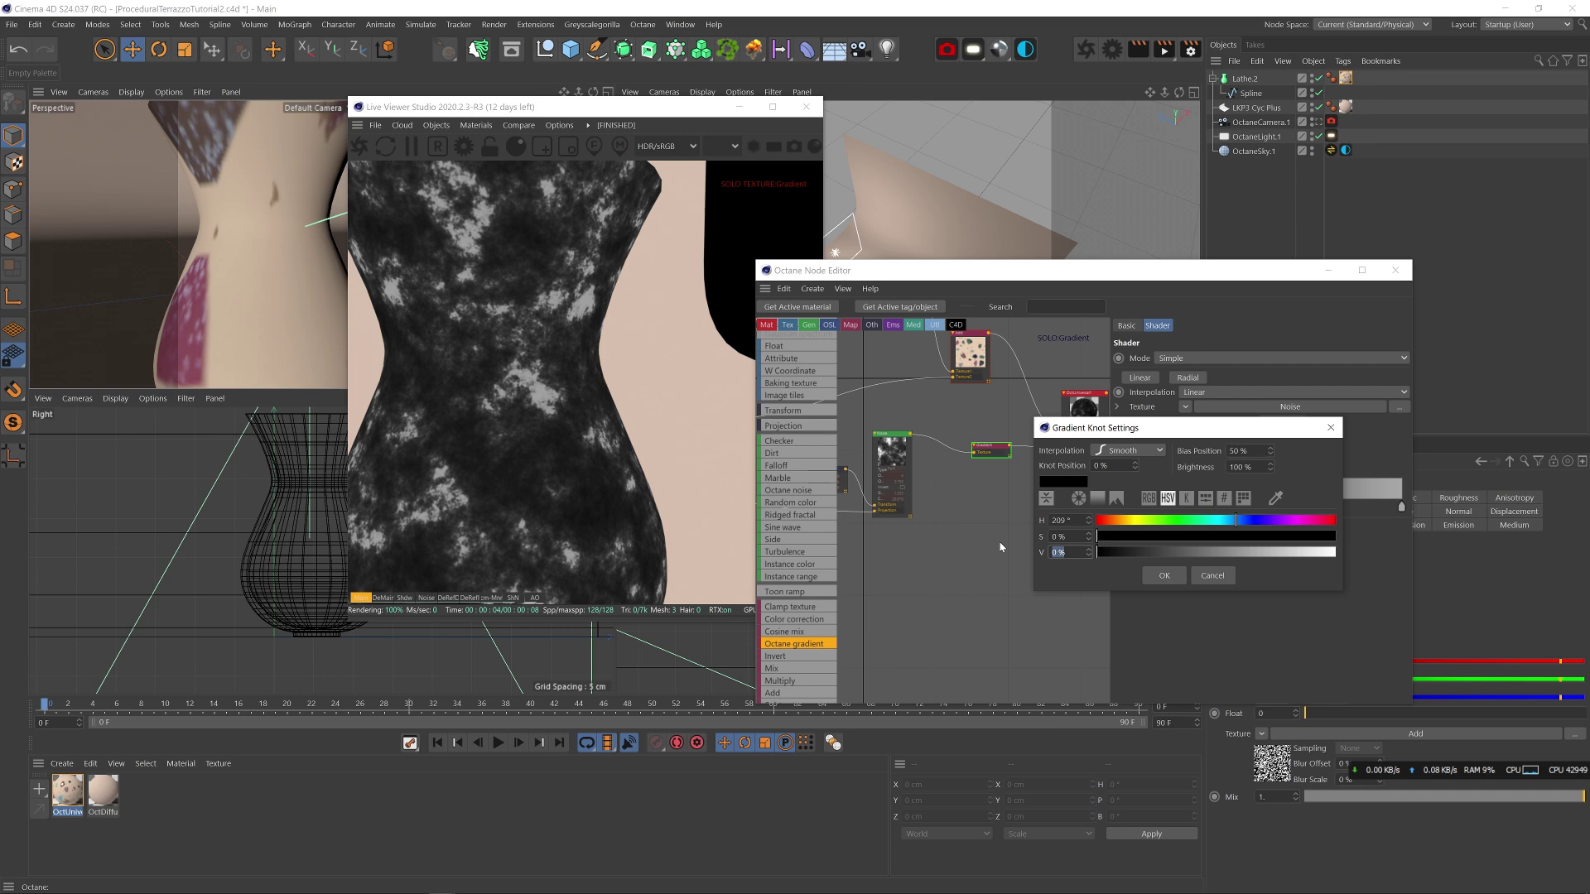
{"action": "type", "text": "5"}
{"action": "key", "text": "Return"}
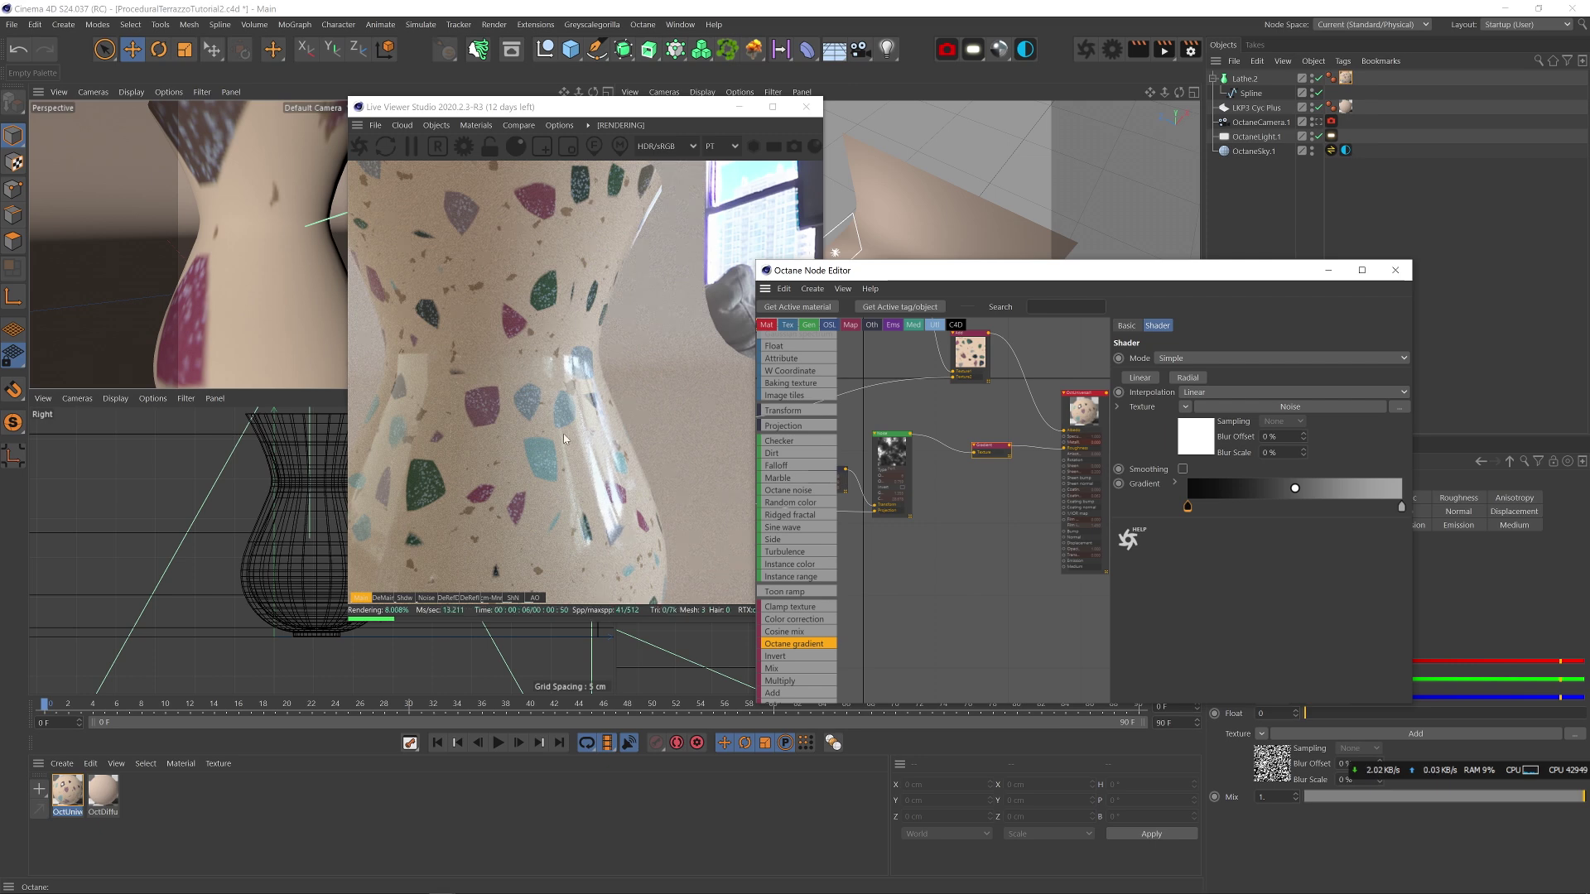
- Duplicate the circular noise and its Transform below the roughness noise, and connect the existing Texture Projection to the copy
{"action": "middle_click_drag", "start_coordinate": [941, 518], "coordinate": [1088, 556]}
{"action": "scroll", "coordinate": [944, 514], "scroll_direction": "down", "scroll_amount": 2}
{"action": "middle_click_drag", "start_coordinate": [946, 511], "coordinate": [1032, 533]}
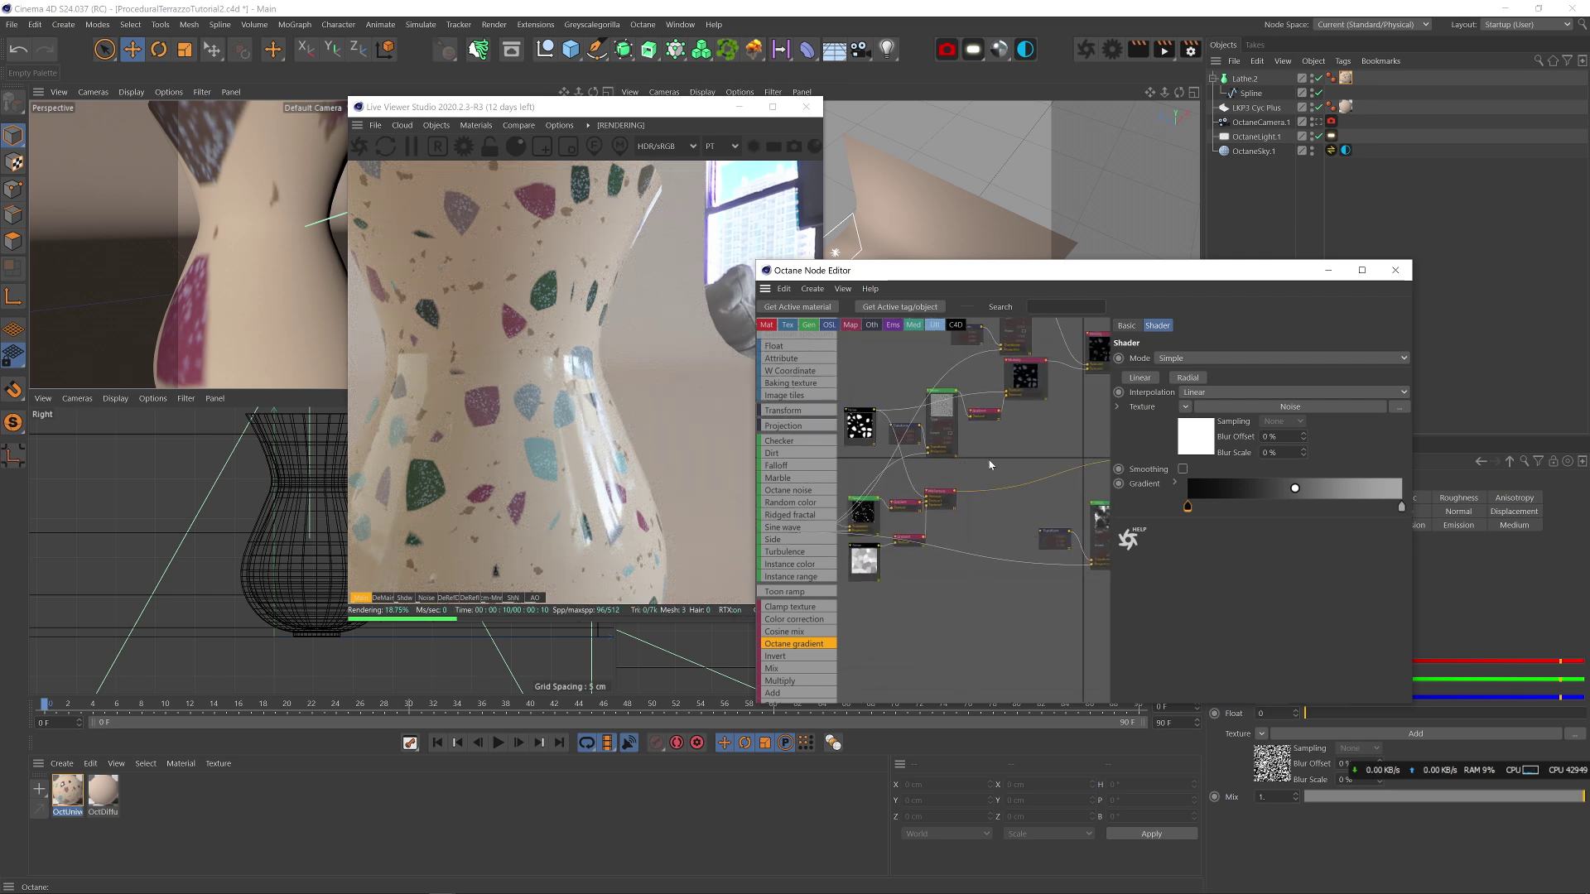
{"action": "left_click_drag", "start_coordinate": [894, 441], "coordinate": [892, 439]}
{"action": "middle_click_drag", "start_coordinate": [972, 462], "coordinate": [939, 396]}
{"action": "left_click_drag", "start_coordinate": [911, 351], "coordinate": [1068, 558], "text": "ctrl"}
{"action": "middle_click_drag", "start_coordinate": [913, 555], "coordinate": [992, 564]}
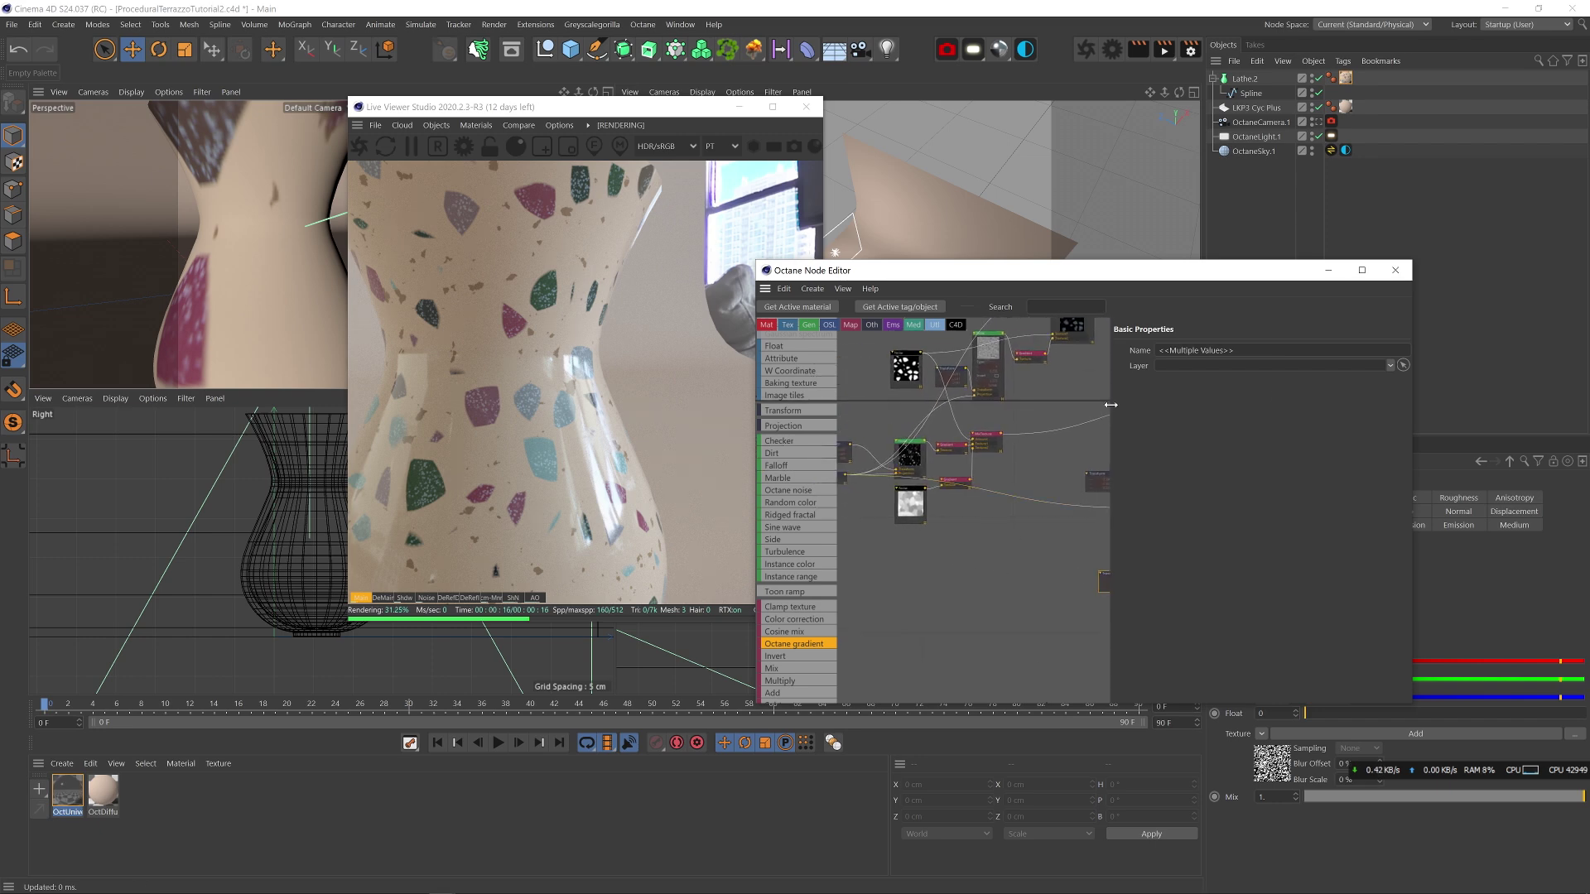
{"action": "left_click_drag", "start_coordinate": [1106, 405], "coordinate": [1199, 405]}
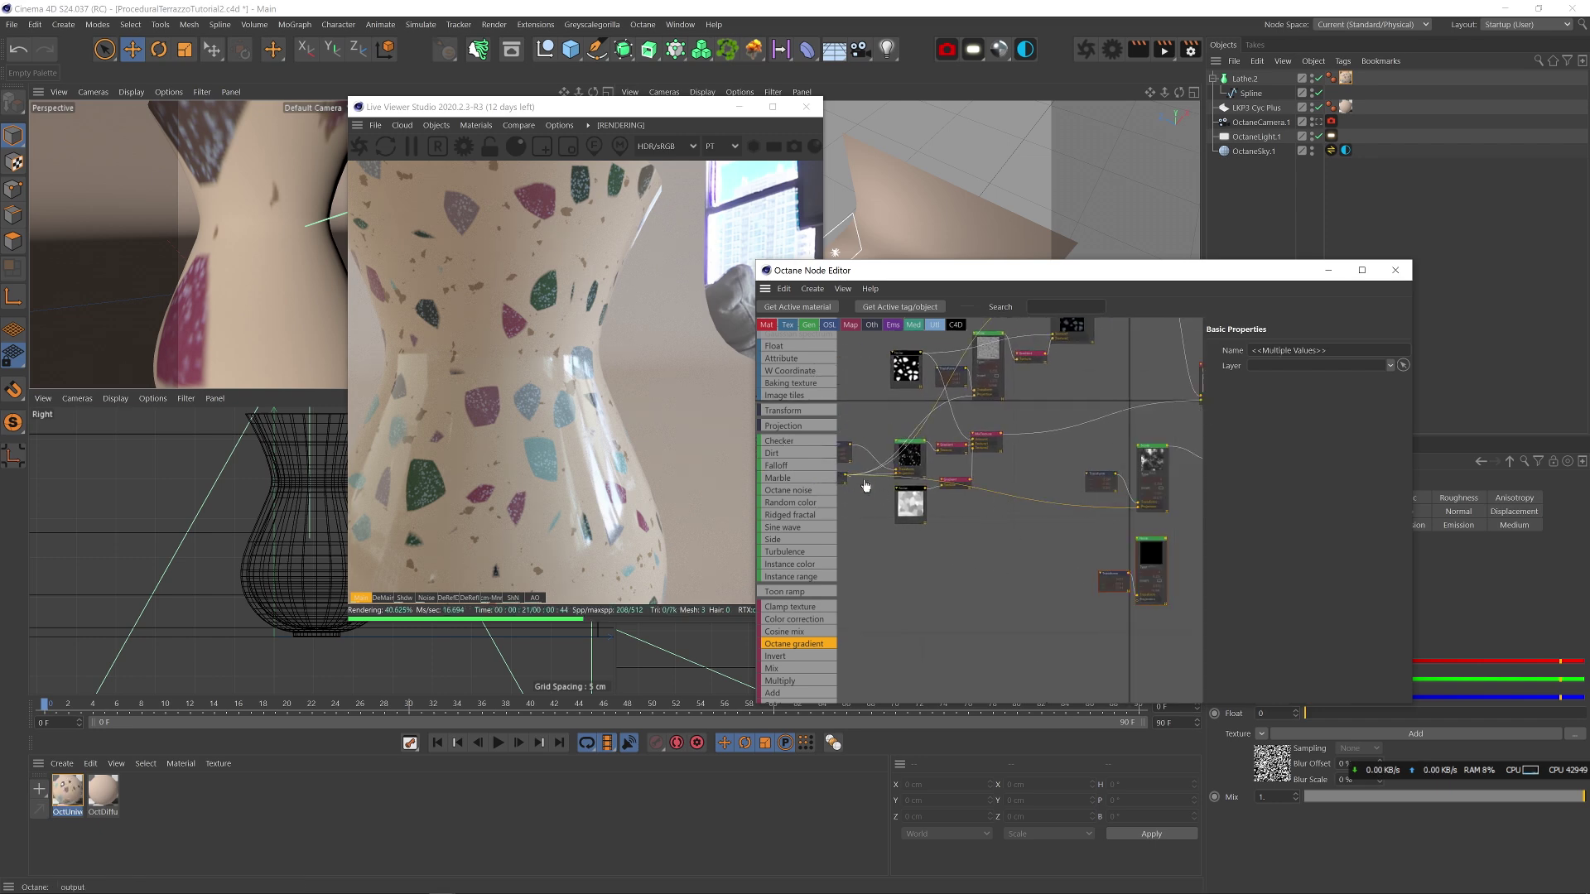
{"action": "left_click_drag", "start_coordinate": [1139, 602], "coordinate": [1137, 599]}
- Connect the circular noise copy to the material's Bump input and insert an Octane gradient between them
{"action": "middle_click_drag", "start_coordinate": [1178, 552], "coordinate": [976, 536]}
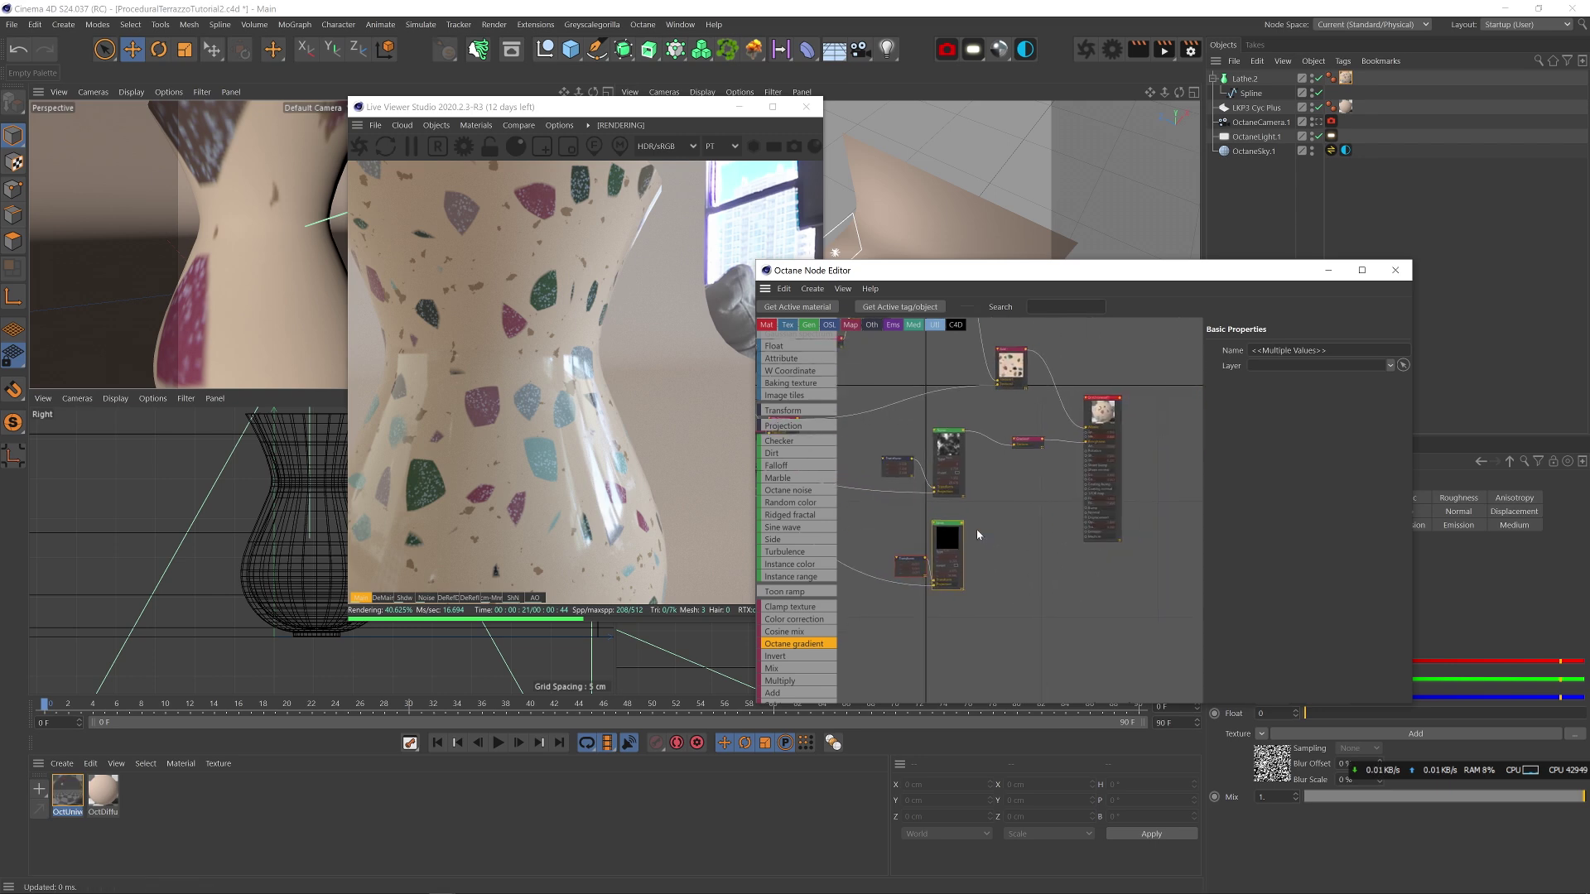
{"action": "scroll", "coordinate": [1009, 513], "scroll_direction": "up", "scroll_amount": 2}
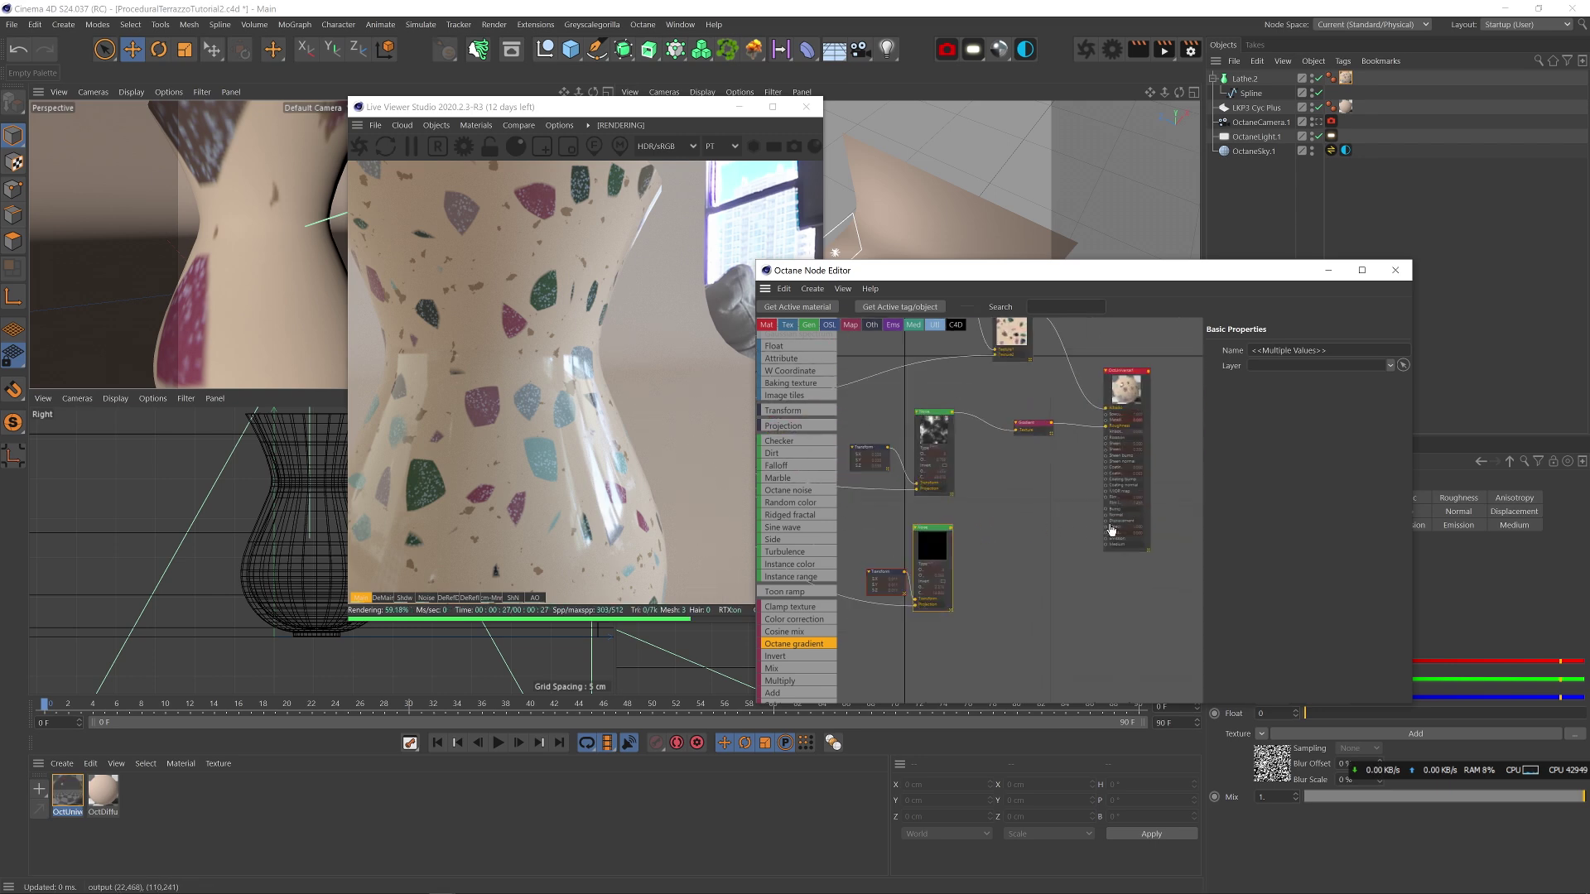
{"action": "left_click_drag", "start_coordinate": [958, 540], "coordinate": [1106, 508]}
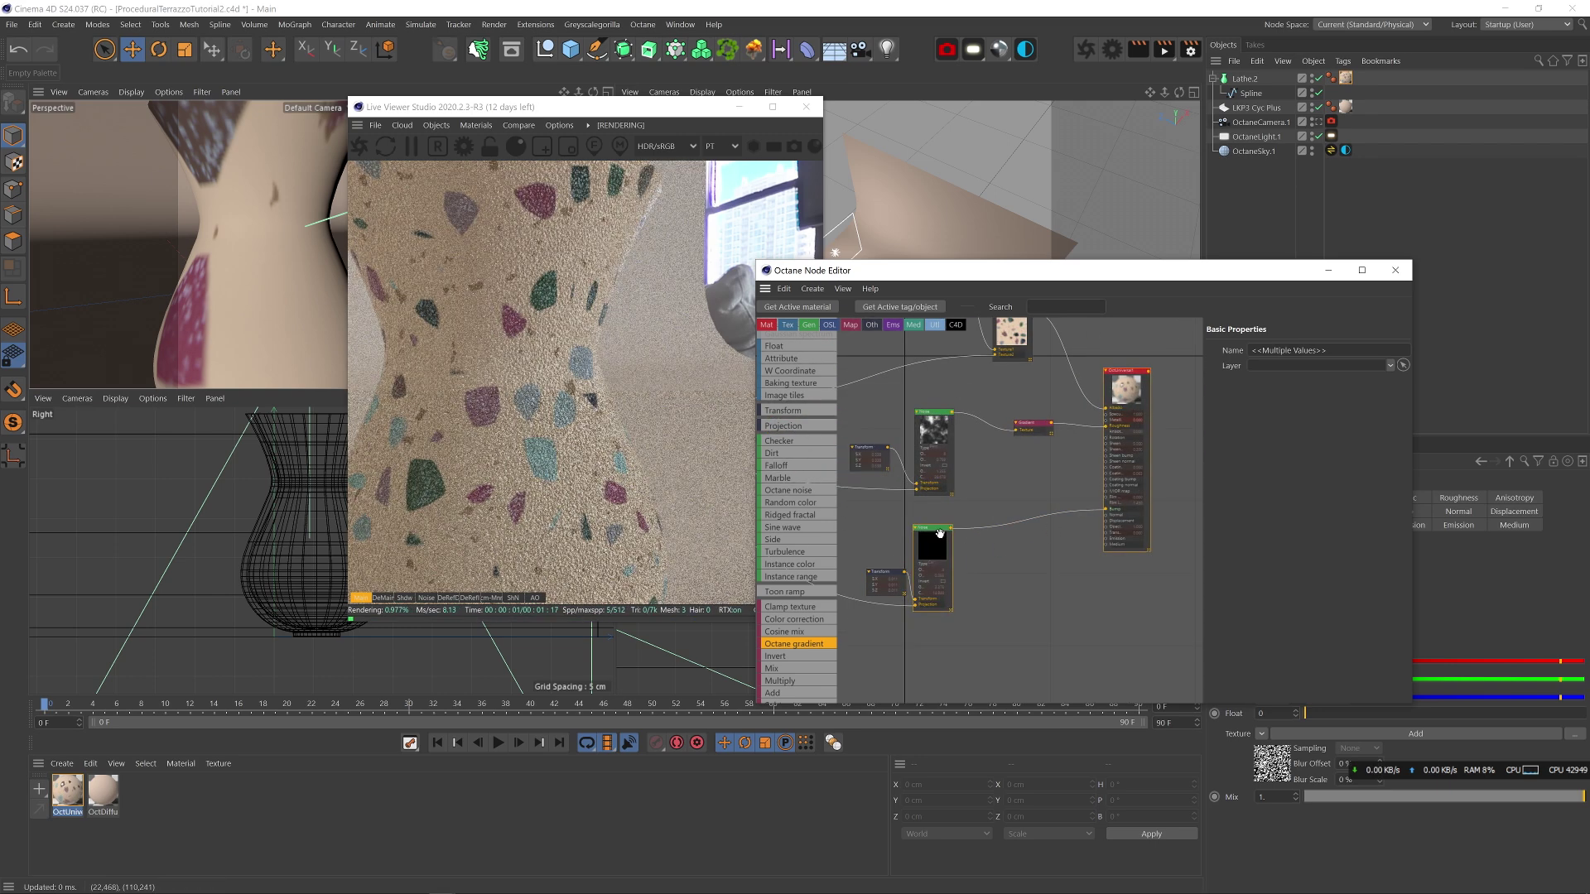
{"action": "left_click_drag", "start_coordinate": [807, 644], "coordinate": [1019, 524]}
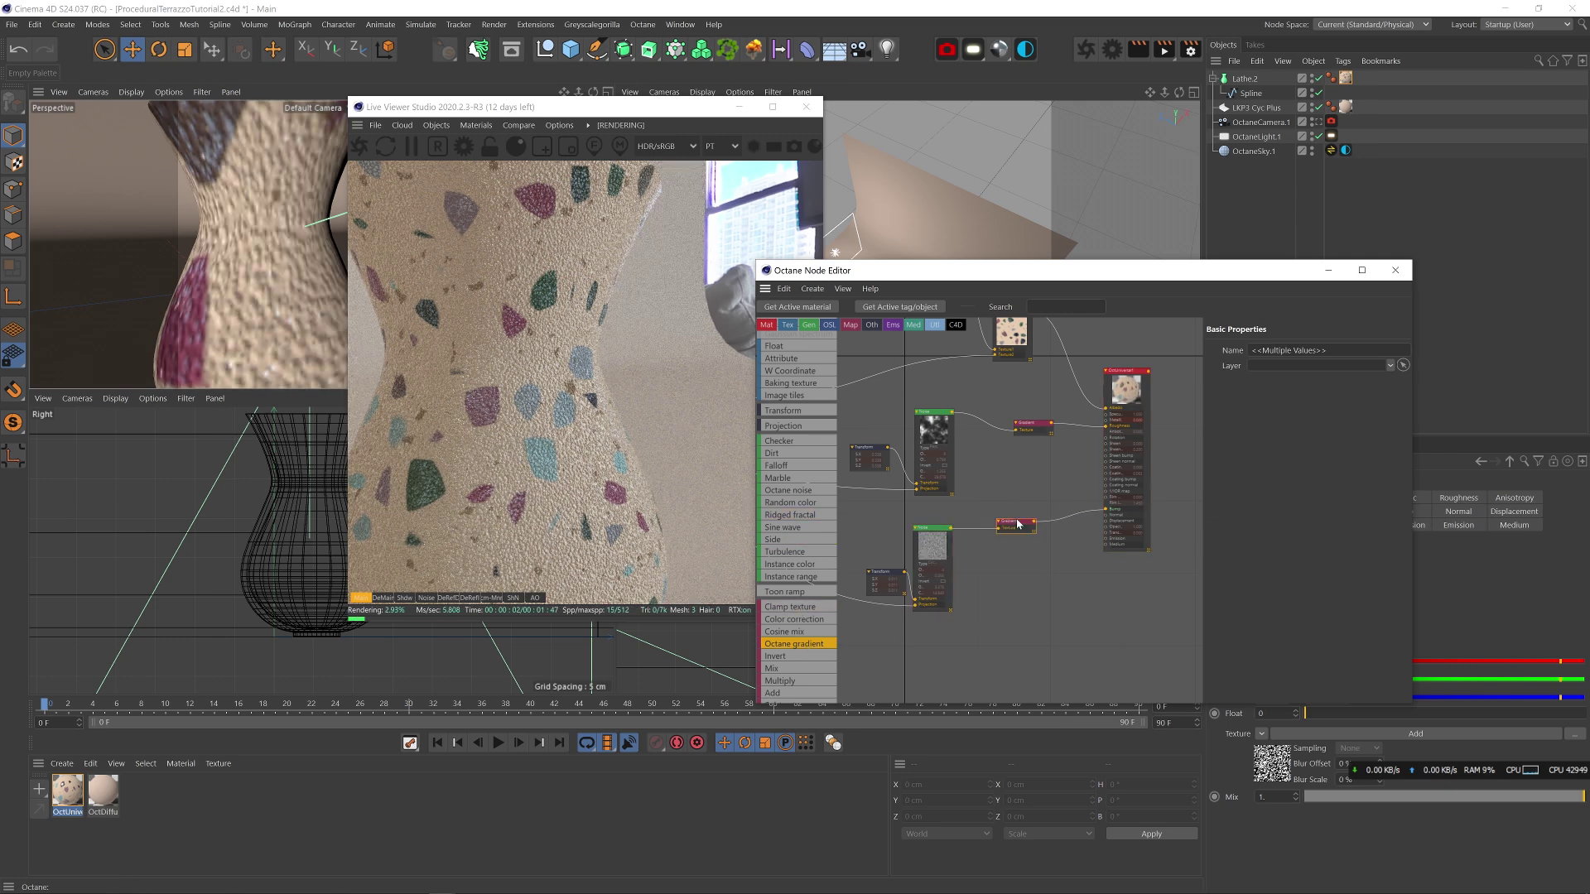
- Solo the circular bump noise and set octaves to 8, omega to about 0.77 and gamma to about 5.18
{"action": "left_click", "coordinate": [937, 544]}
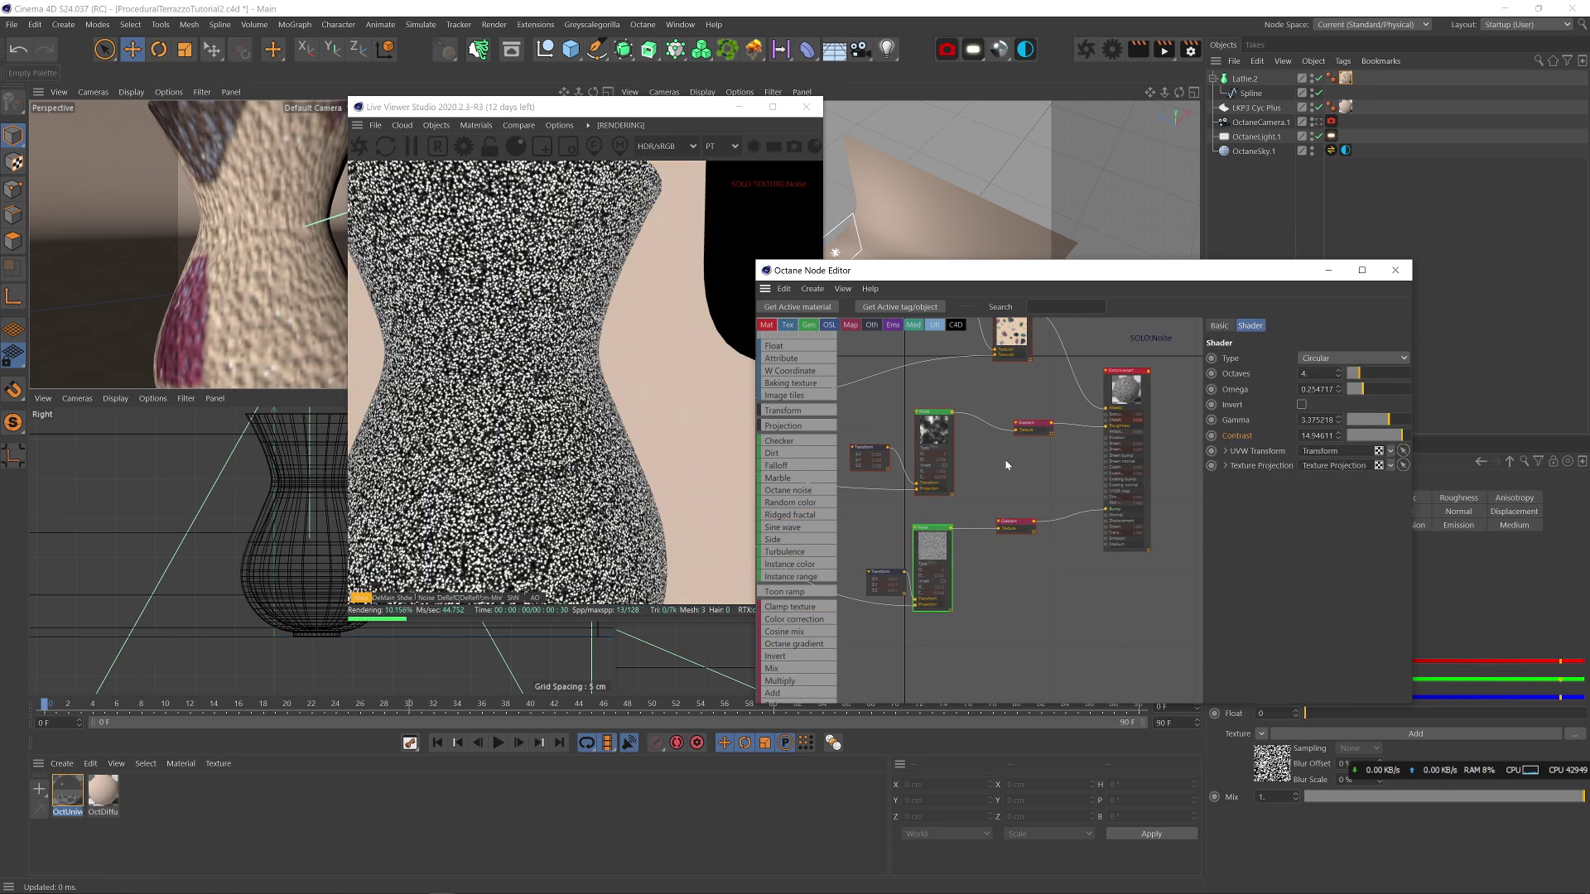
{"action": "left_click_drag", "start_coordinate": [1410, 416], "coordinate": [1395, 418]}
{"action": "left_click", "coordinate": [1395, 388]}
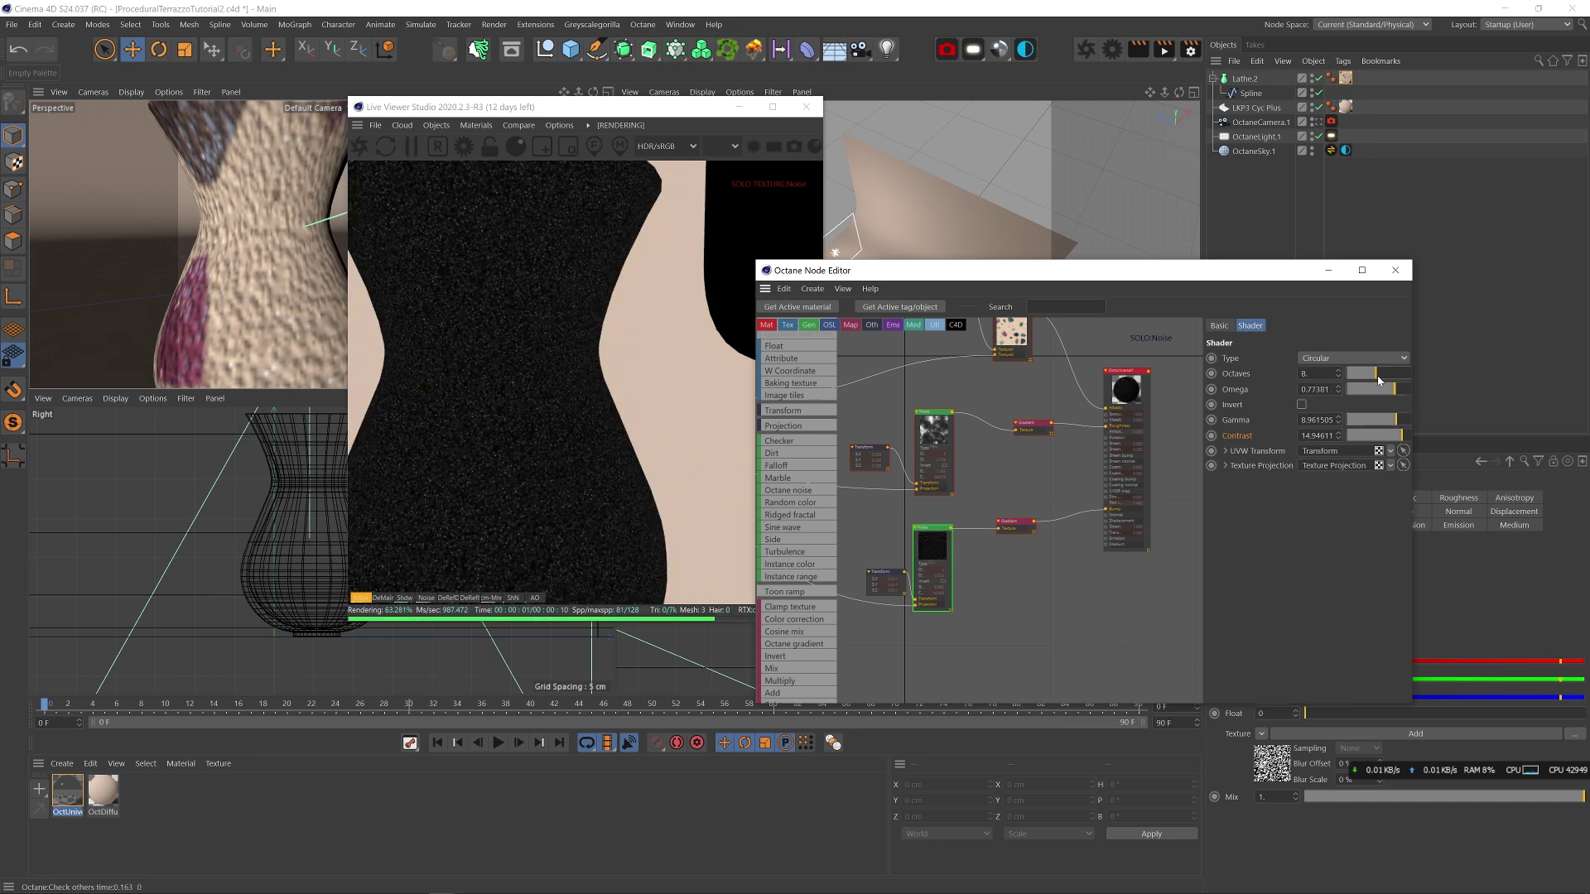
{"action": "left_click", "coordinate": [1384, 420]}
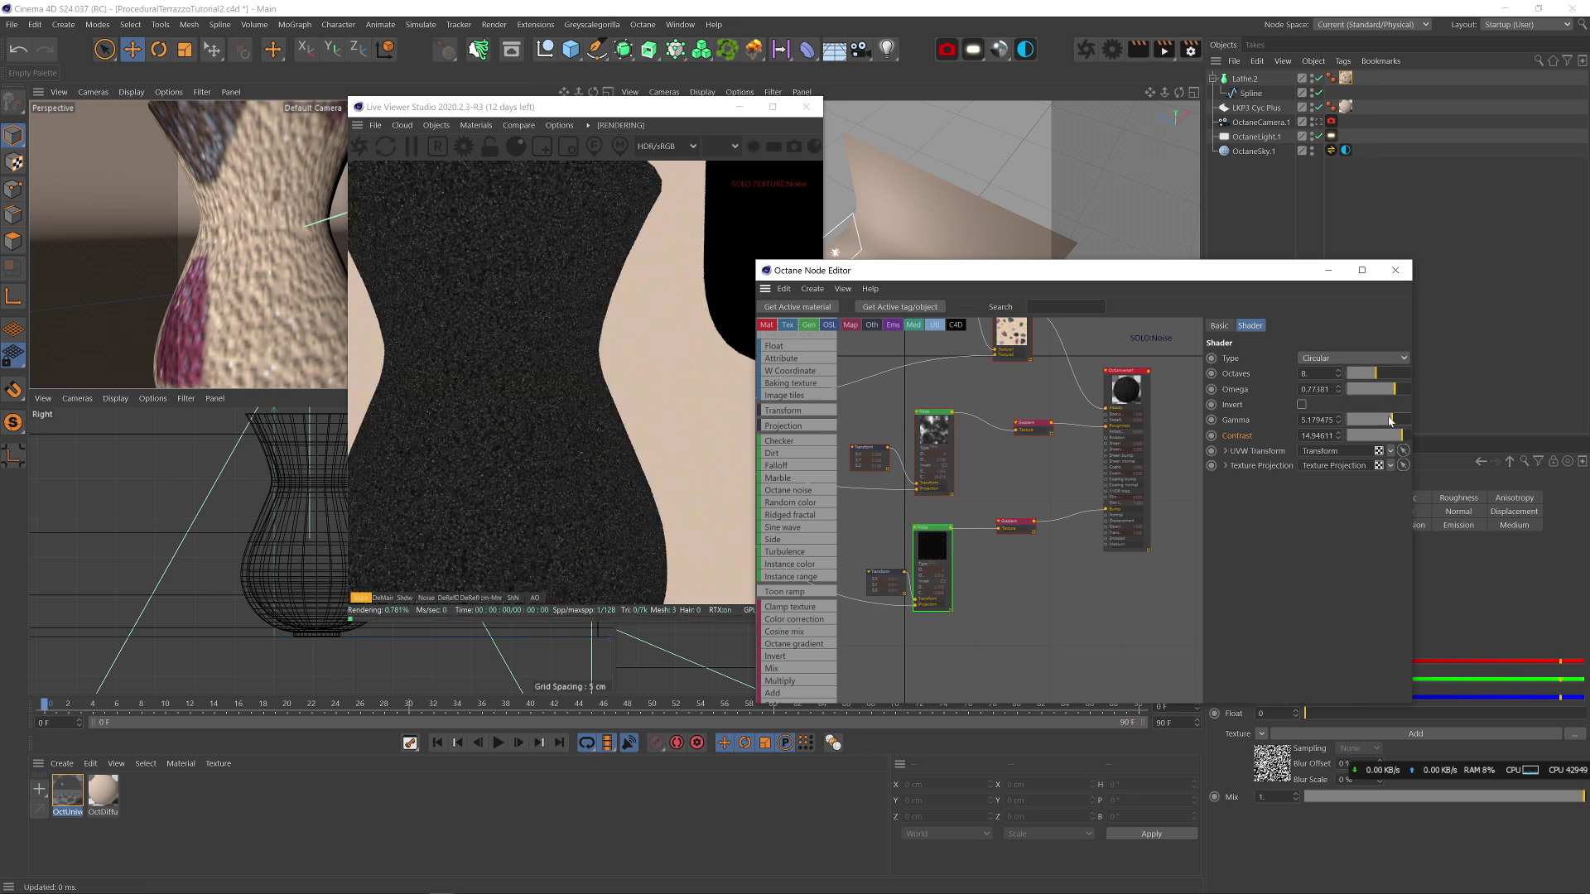
- Set the bump noise's locked uniform UVW scale to about 0.23, gamma to about 5.78 and contrast to 200
{"action": "left_click", "coordinate": [909, 571]}
{"action": "left_click", "coordinate": [1347, 468]}
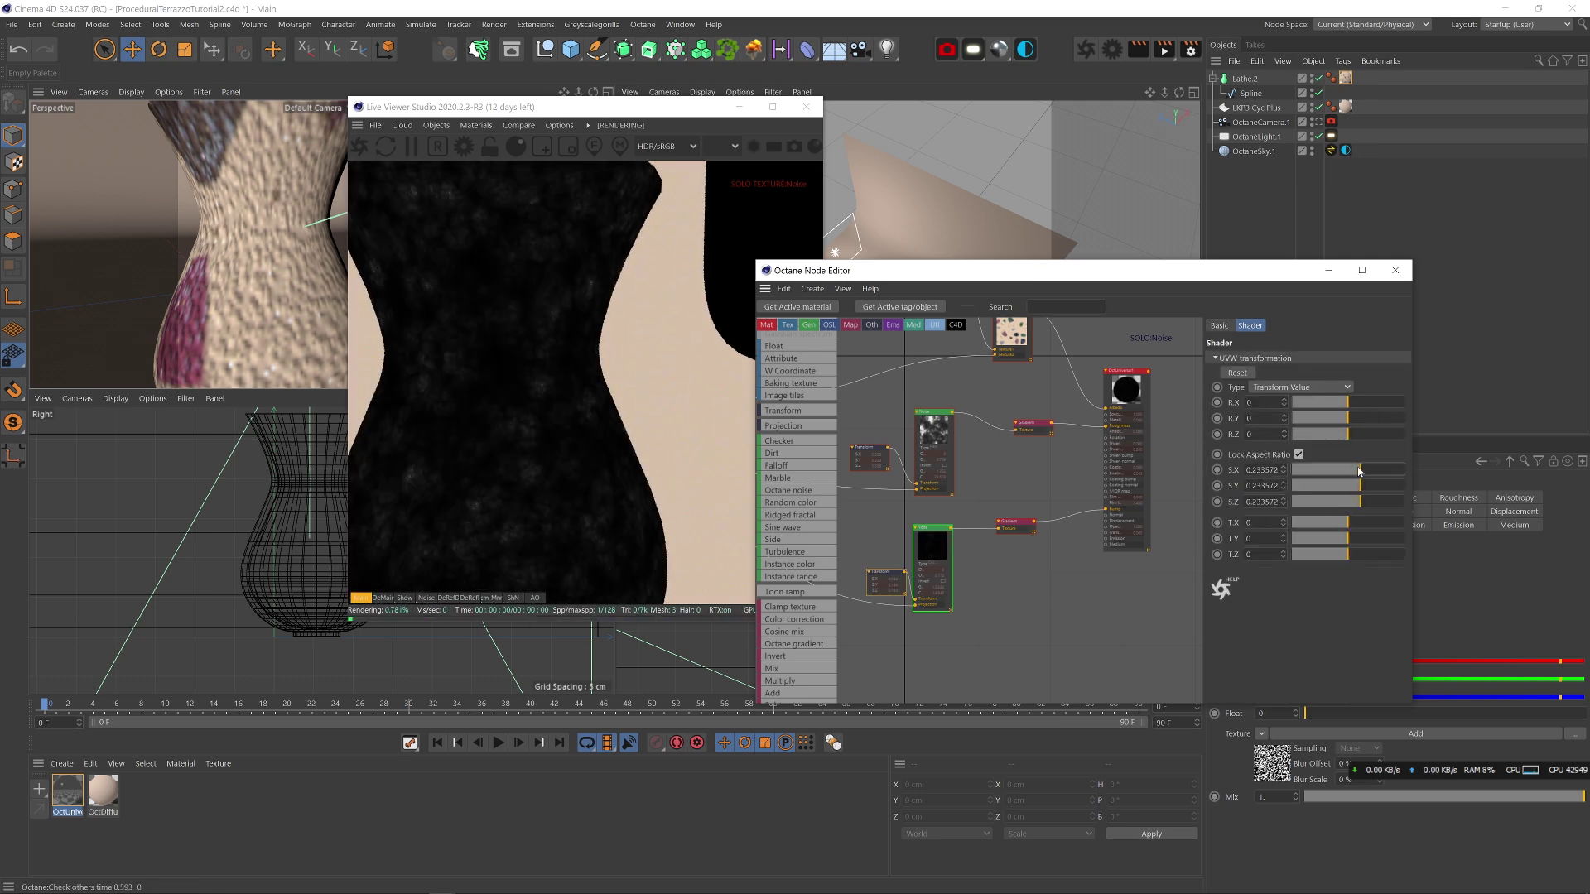
{"action": "left_click", "coordinate": [932, 544]}
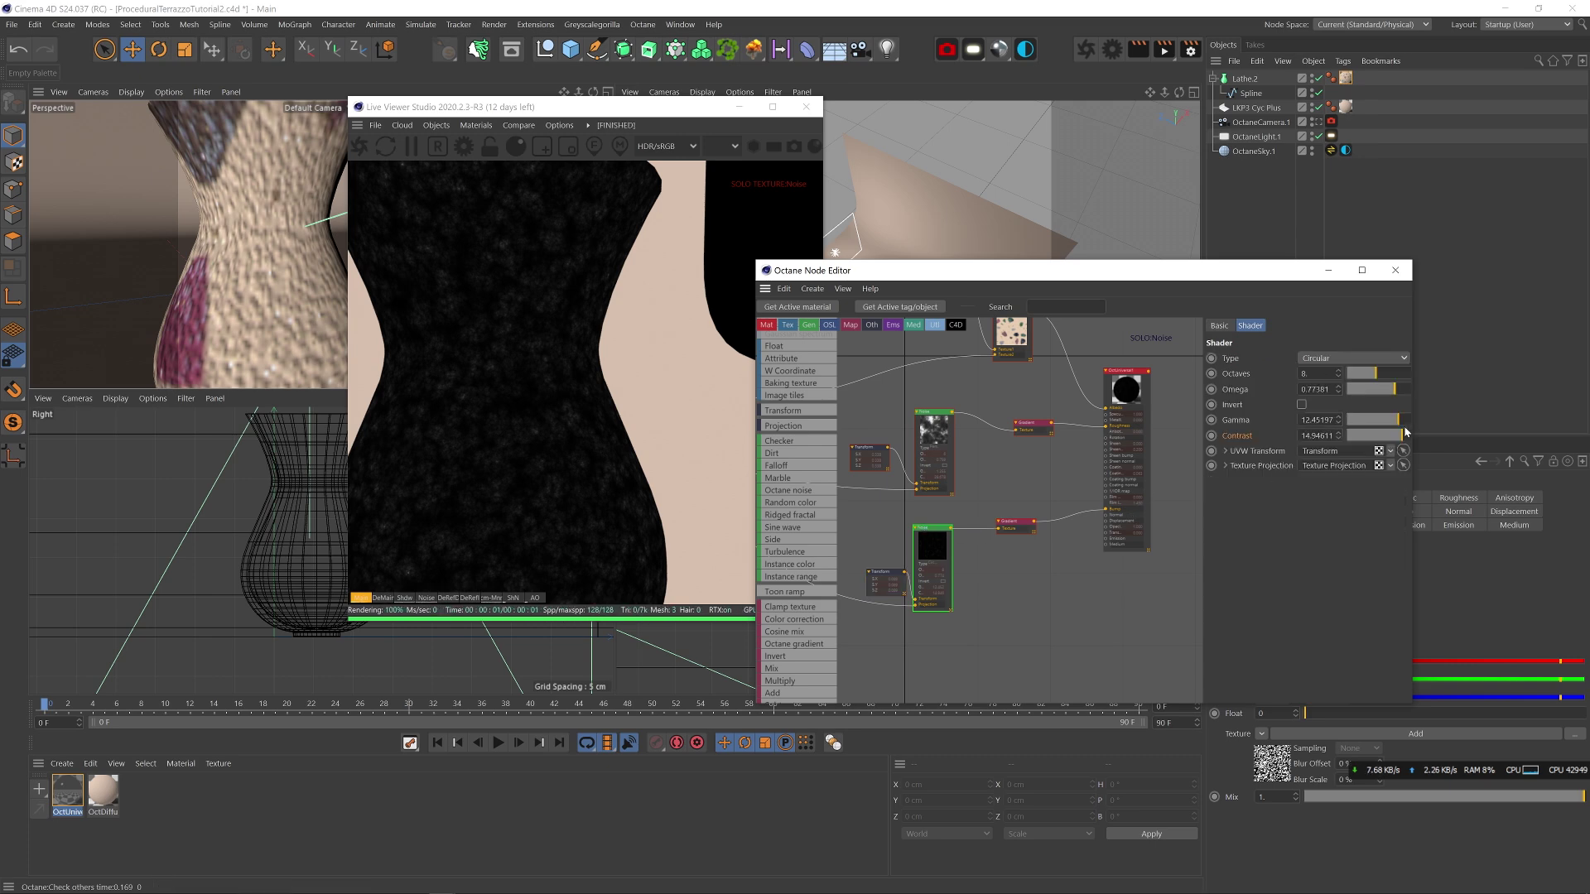
{"action": "left_click_drag", "start_coordinate": [1405, 441], "coordinate": [1392, 419]}
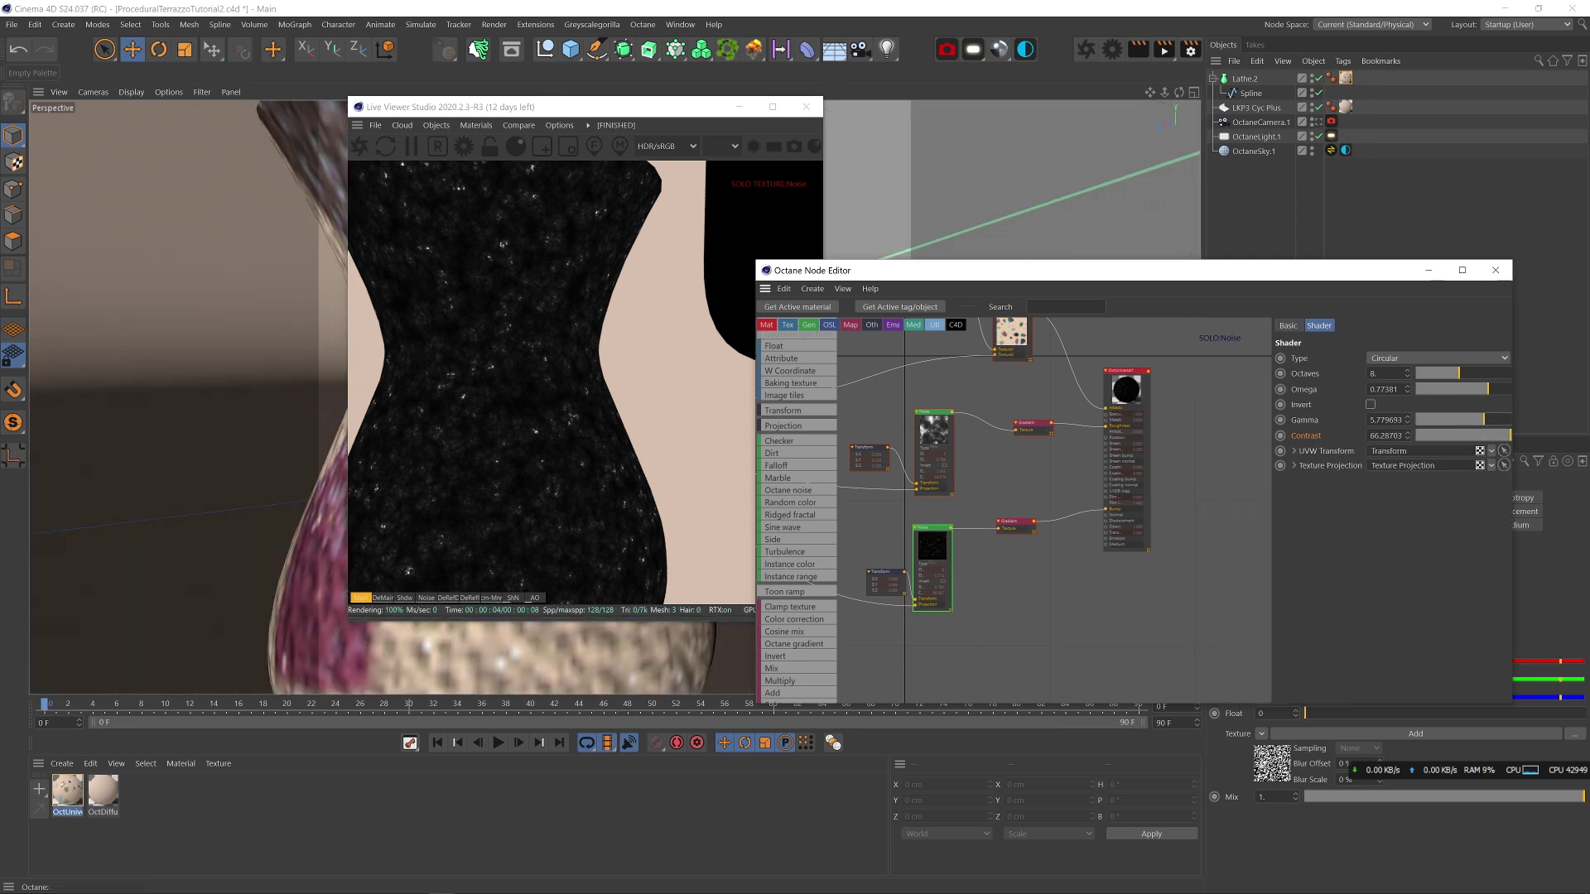
{"action": "key", "text": "F1"}
{"action": "type", "text": "200"}
{"action": "key", "text": "Return"}
- Solo the bump gradient and reverse its knots, with white at the start and black just after it
{"action": "right_click", "coordinate": [1023, 530]}
{"action": "left_click", "coordinate": [1016, 520]}
{"action": "left_click_drag", "start_coordinate": [1351, 506], "coordinate": [1282, 511]}
{"action": "left_click_drag", "start_coordinate": [1449, 507], "coordinate": [1367, 508]}
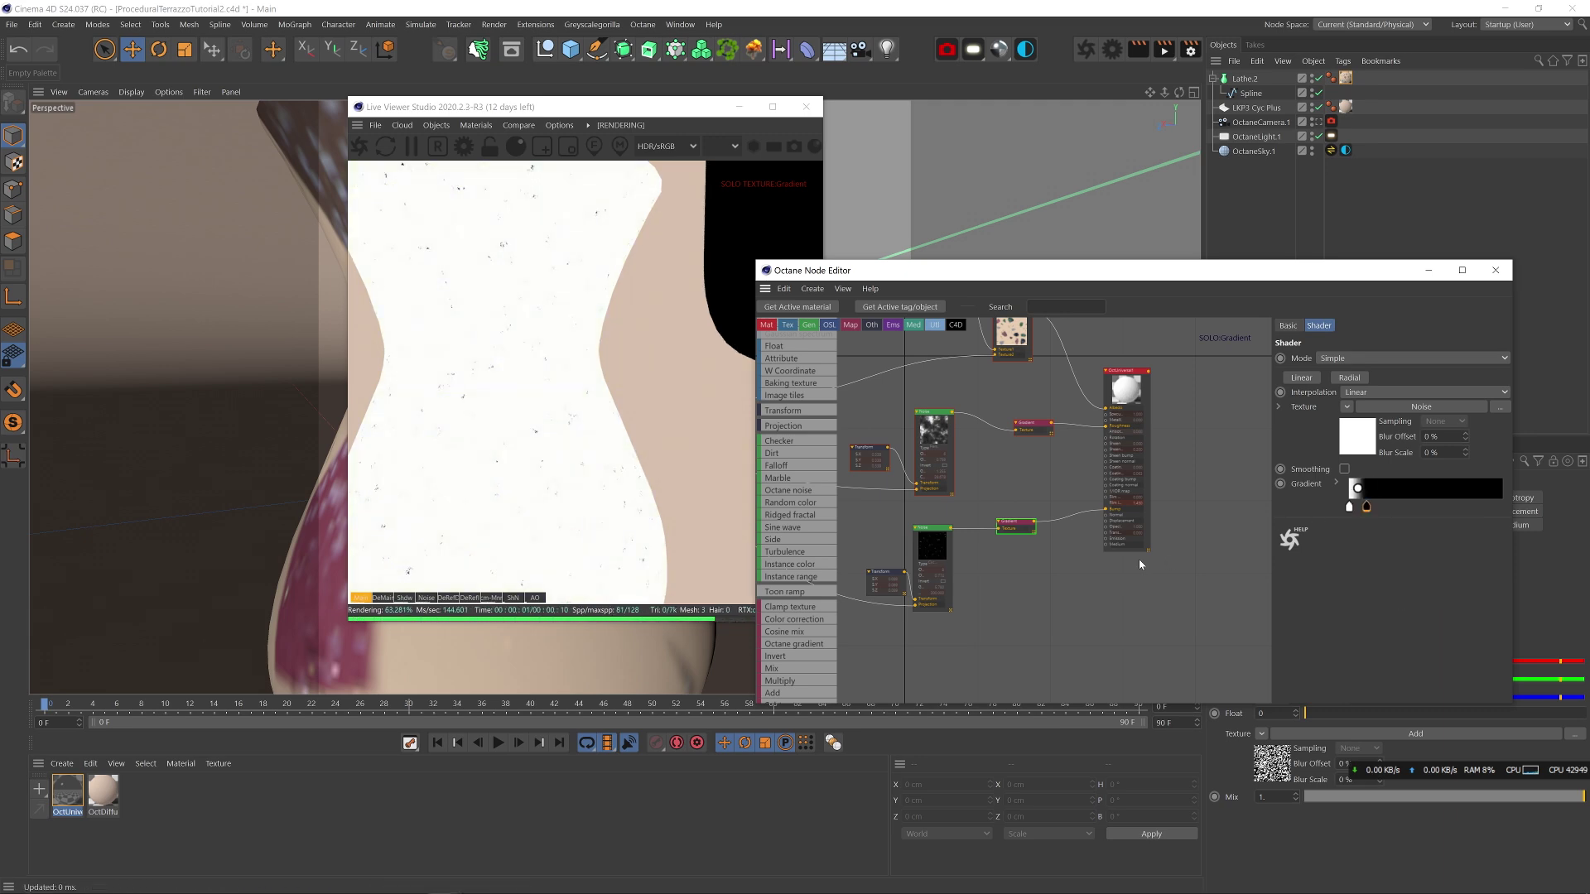
- Return to the full material render, move the Live Viewer clear of the node graph and examine the vase's bump up close
{"action": "right_click", "coordinate": [1033, 528]}
{"action": "left_click", "coordinate": [1067, 534]}
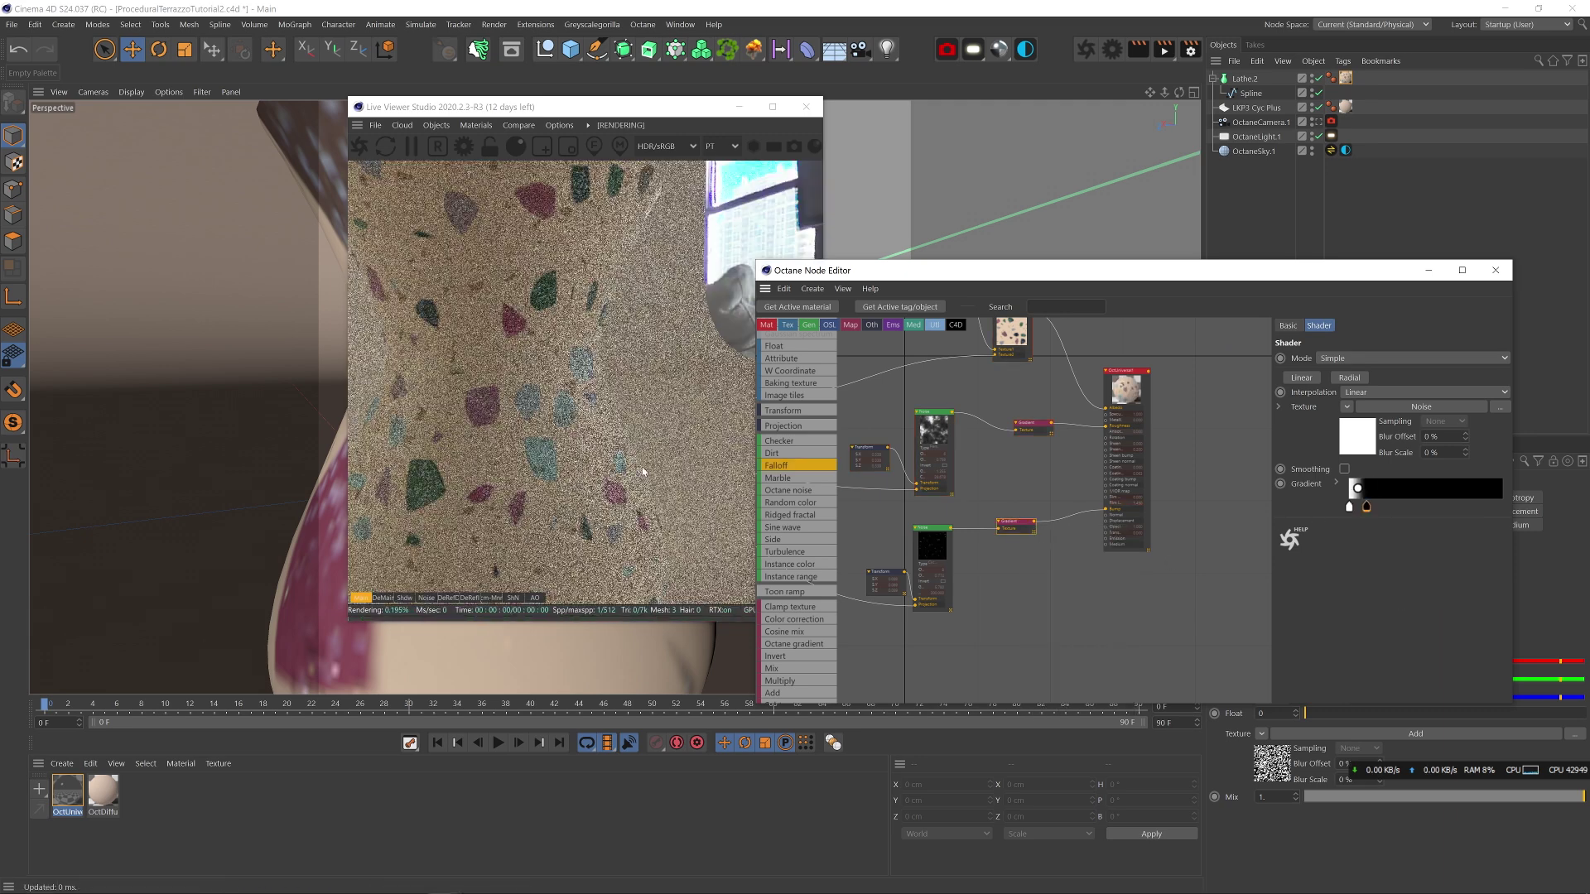
{"action": "left_click_drag", "start_coordinate": [612, 107], "coordinate": [272, 111]}
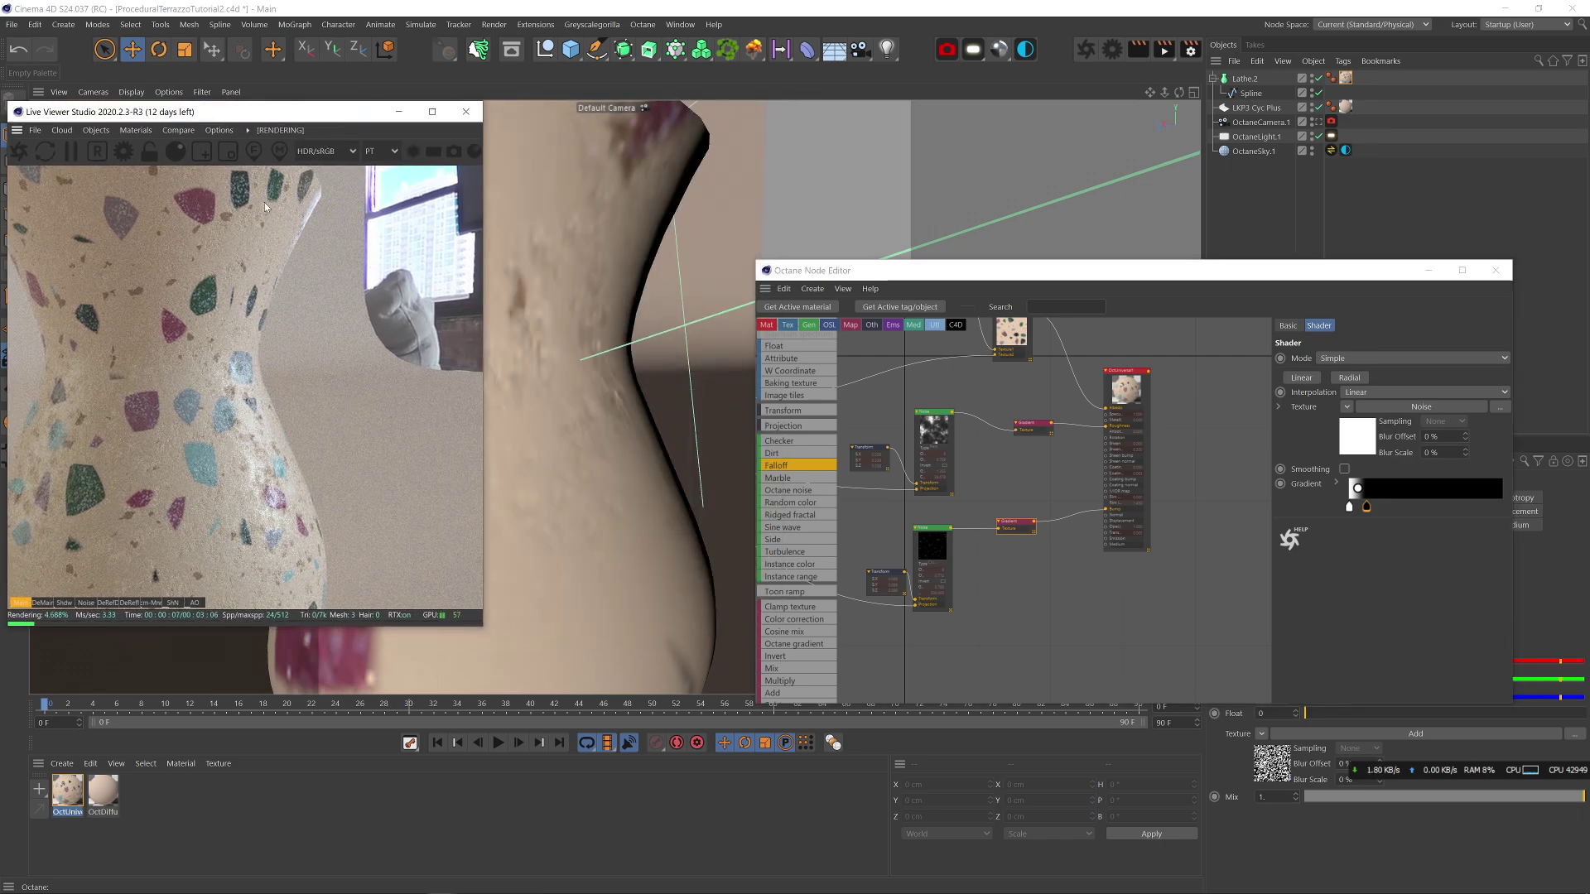
{"action": "scroll", "coordinate": [674, 489], "scroll_direction": "down", "scroll_amount": 4}
{"action": "scroll", "coordinate": [689, 480], "scroll_direction": "up", "scroll_amount": 7}
{"action": "scroll", "coordinate": [695, 482], "scroll_direction": "down", "scroll_amount": 3}
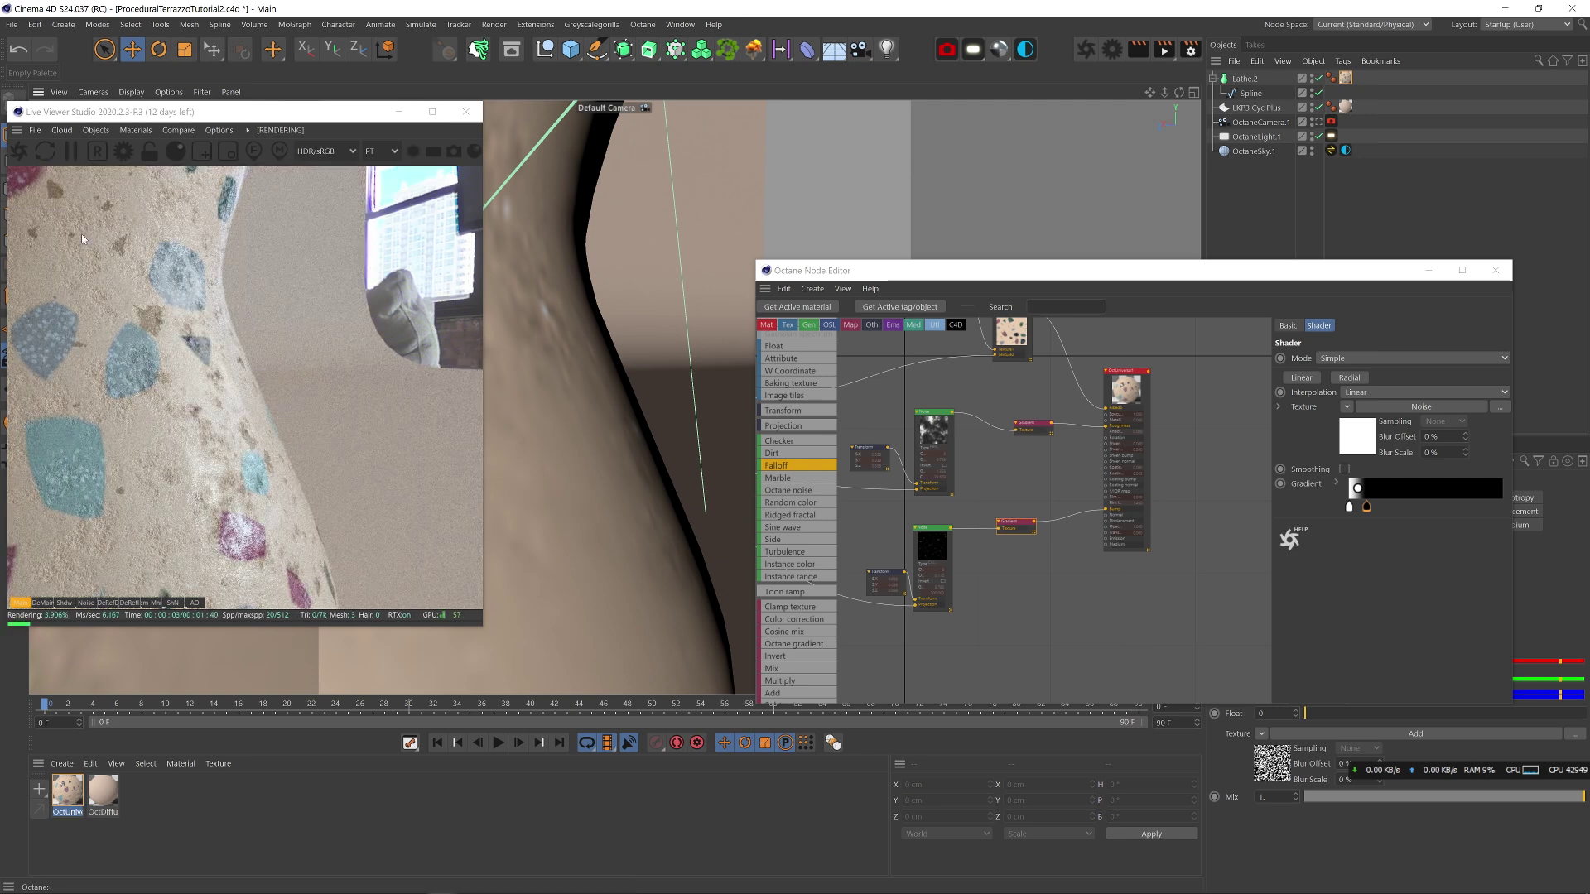
- Set the bump gradient's white knot to a value of 50%
{"action": "left_click", "coordinate": [1350, 506]}
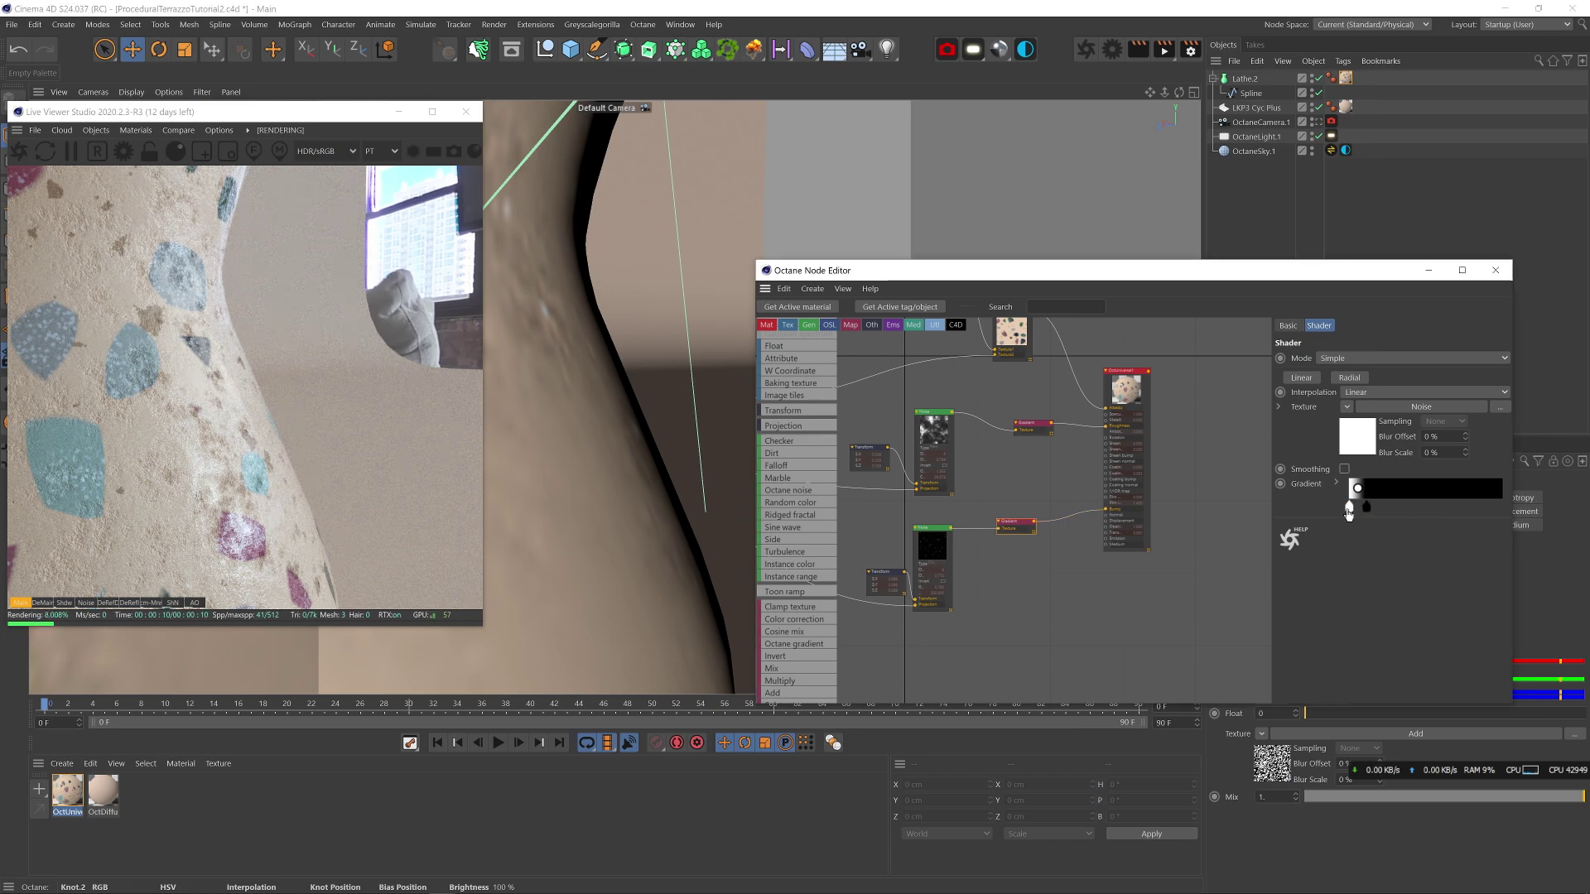
{"action": "double_click", "coordinate": [1350, 505]}
{"action": "left_click_drag", "start_coordinate": [1232, 556], "coordinate": [1180, 547]}
{"action": "type", "text": "50"}
{"action": "key", "text": "Return"}
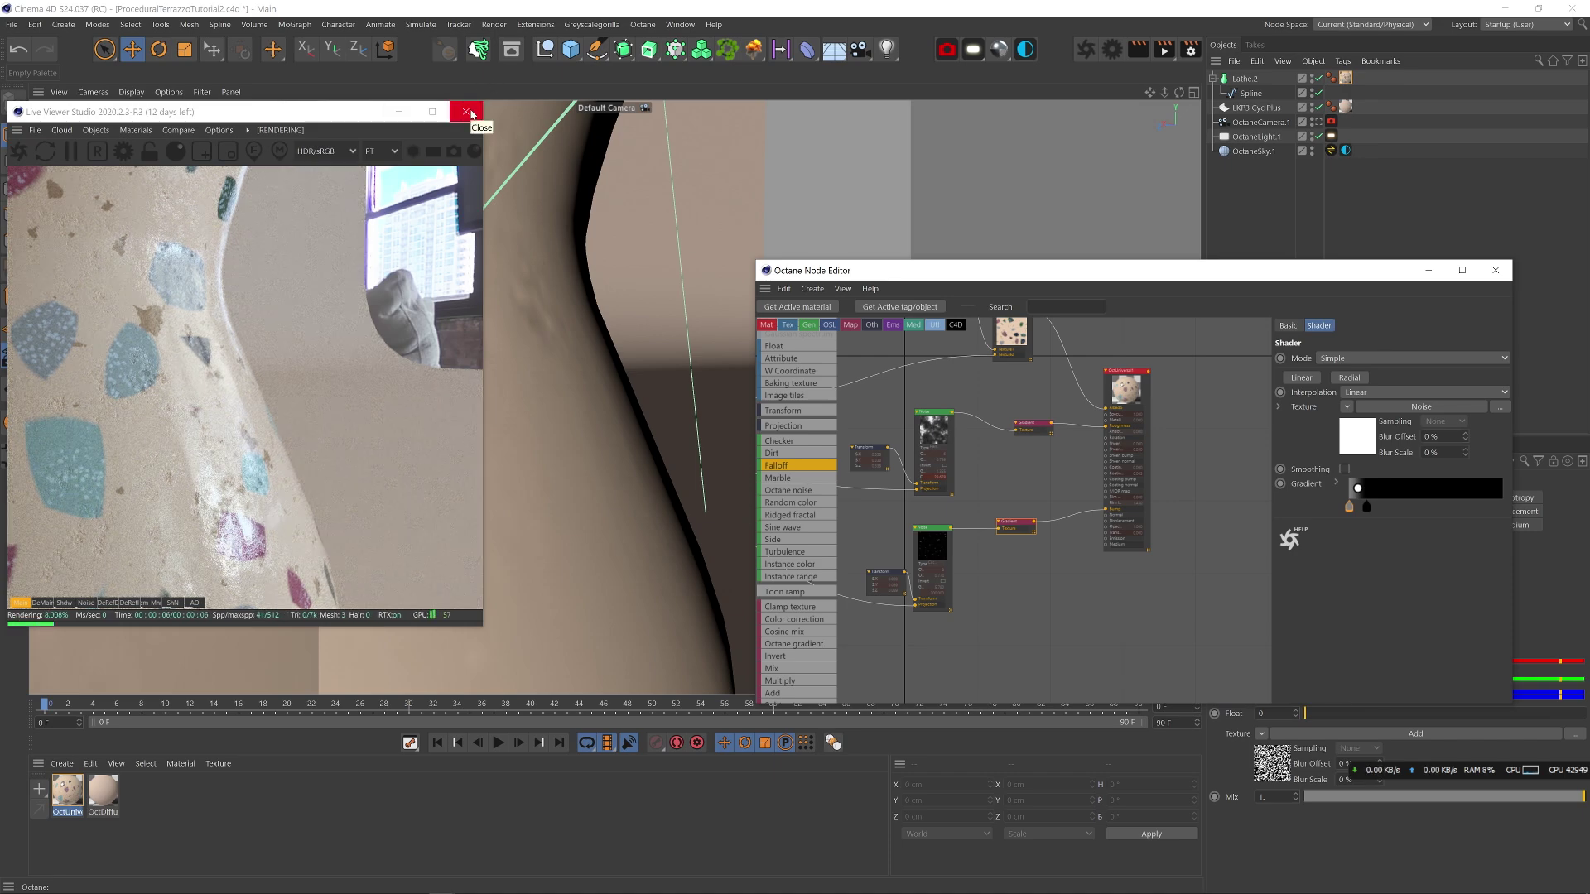
- Look through OctaneCamera.1, then duplicate the terrazzo material and assign the copy to the Lathe.2 vase
{"action": "left_click", "coordinate": [1317, 121]}
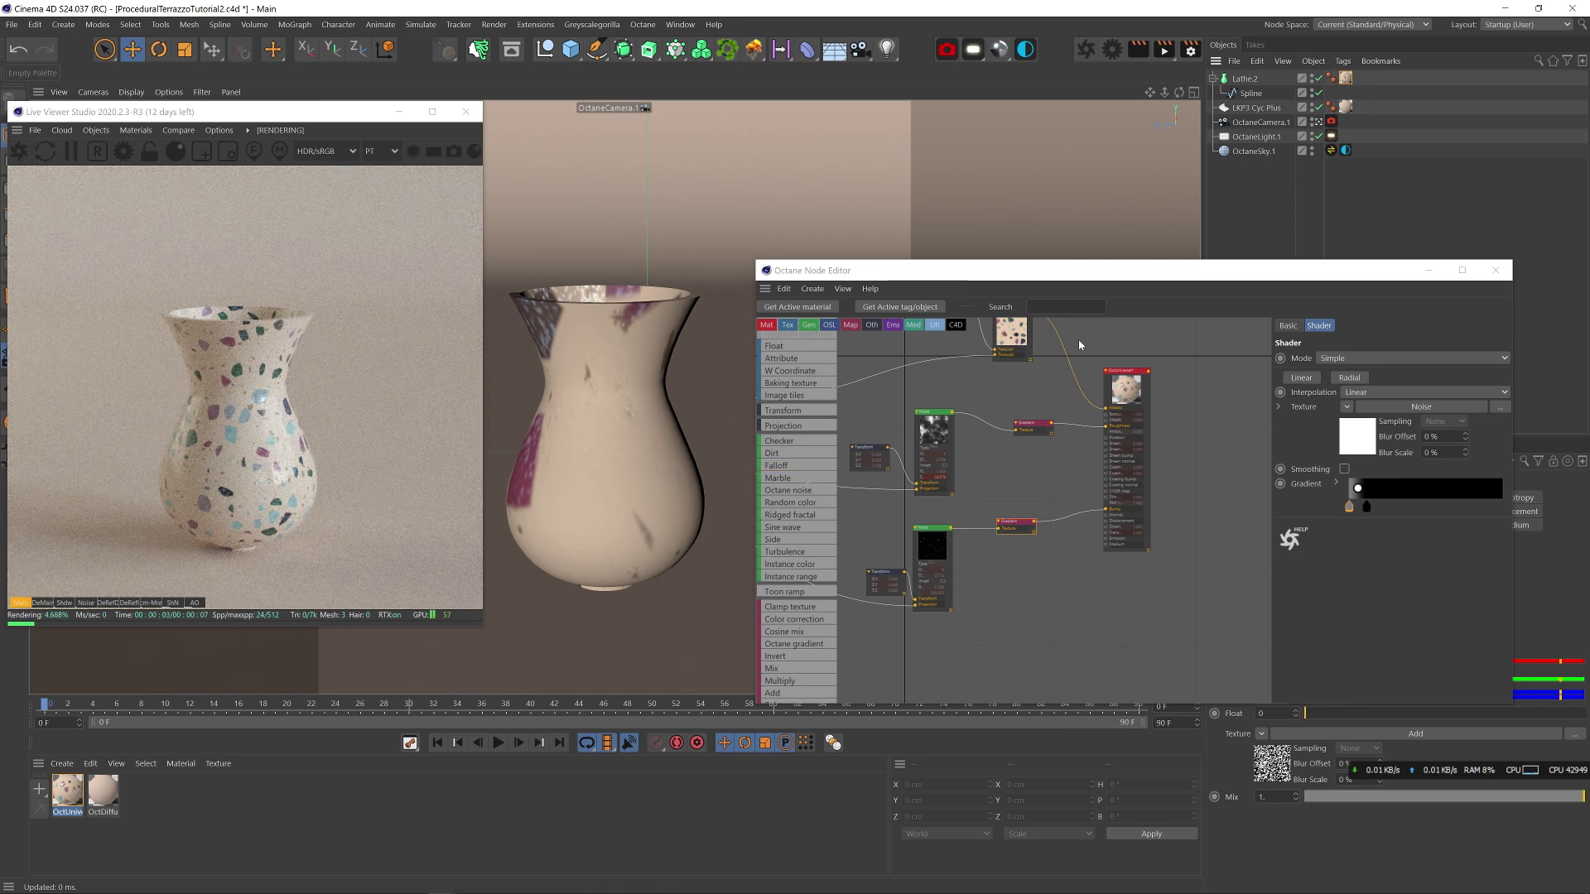
{"action": "left_click_drag", "start_coordinate": [67, 791], "coordinate": [106, 800], "text": "ctrl"}
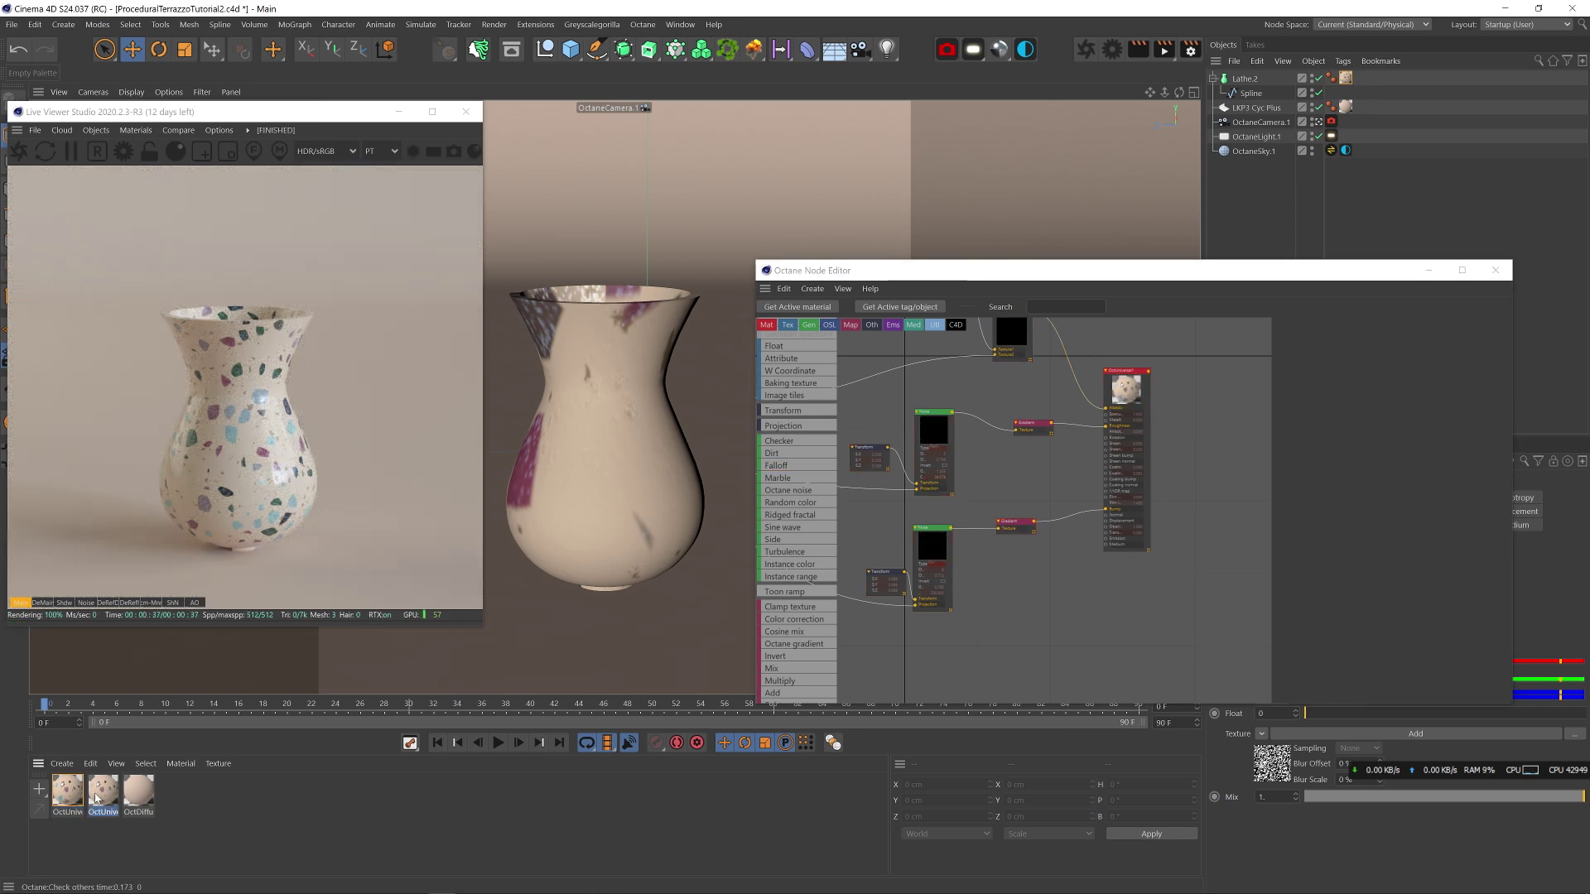
{"action": "left_click_drag", "start_coordinate": [1353, 76], "coordinate": [1350, 77]}
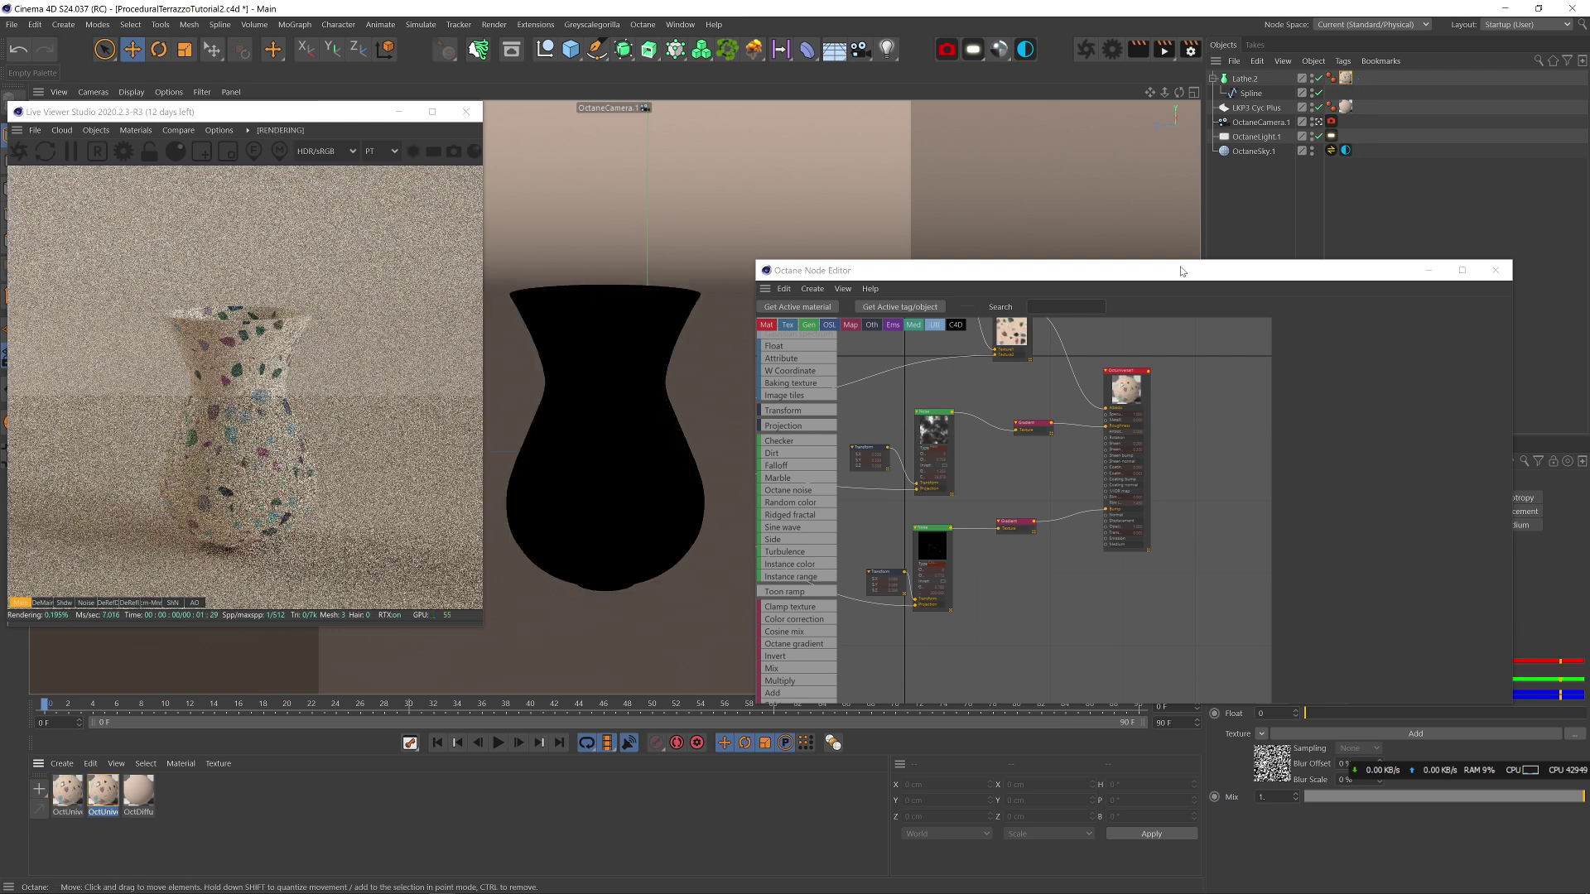
- Delete the Voronoi 3 and Cell Voronoi noise nodes from the copied material's chip network
{"action": "left_click_drag", "start_coordinate": [1178, 273], "coordinate": [1010, 238]}
{"action": "middle_click_drag", "start_coordinate": [790, 479], "coordinate": [872, 549]}
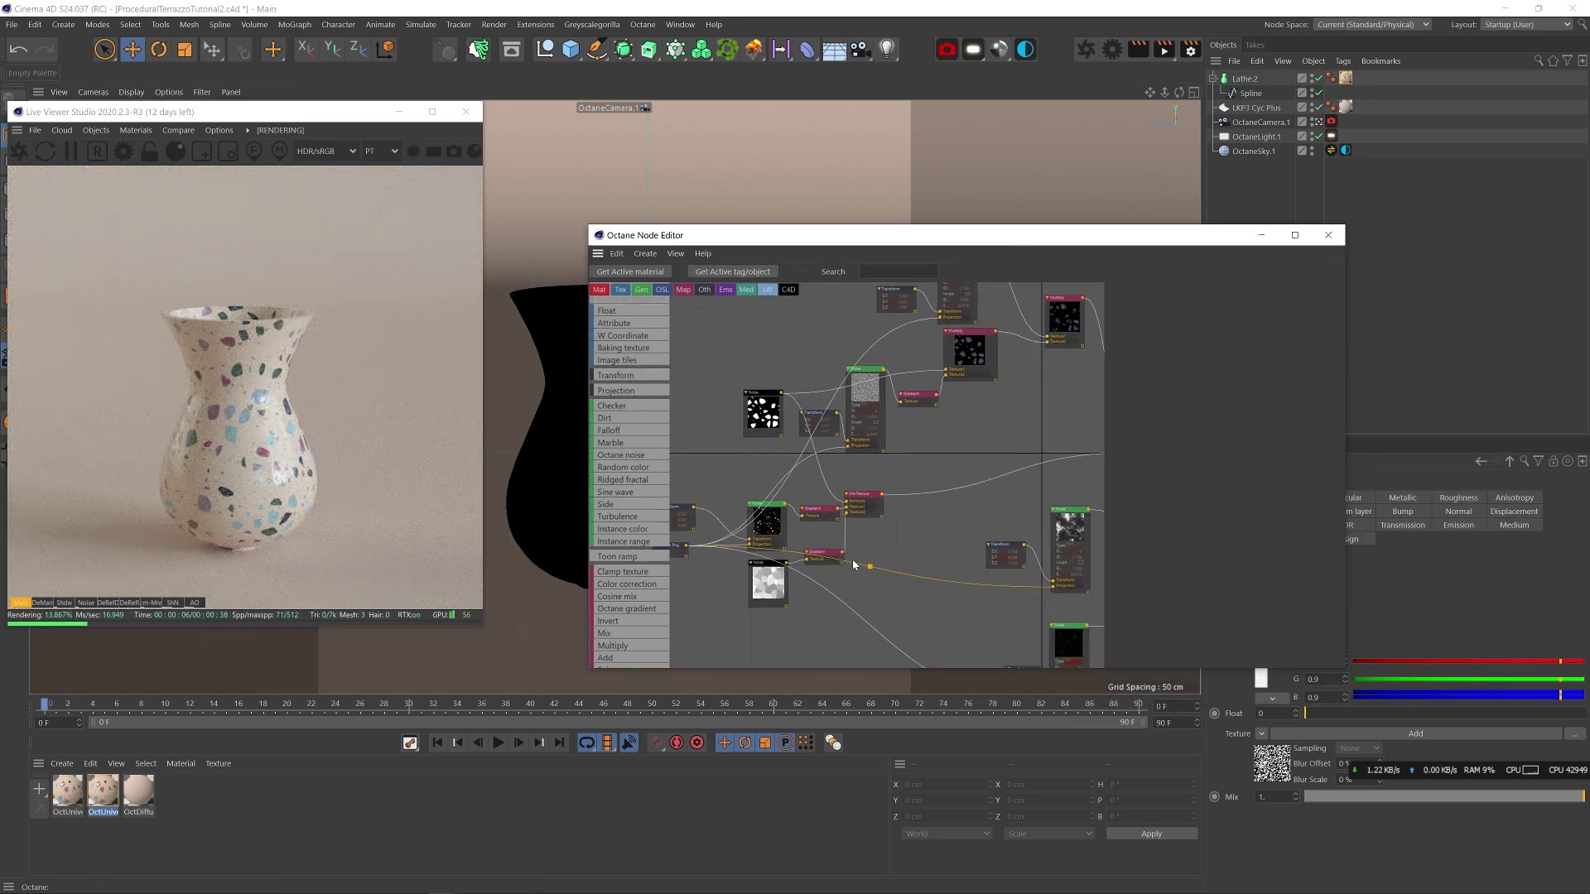
{"action": "middle_click_drag", "start_coordinate": [953, 417], "coordinate": [1000, 415]}
{"action": "middle_click_drag", "start_coordinate": [846, 504], "coordinate": [919, 524]}
{"action": "middle_click_drag", "start_coordinate": [682, 435], "coordinate": [782, 321]}
{"action": "left_click_drag", "start_coordinate": [824, 329], "coordinate": [839, 476]}
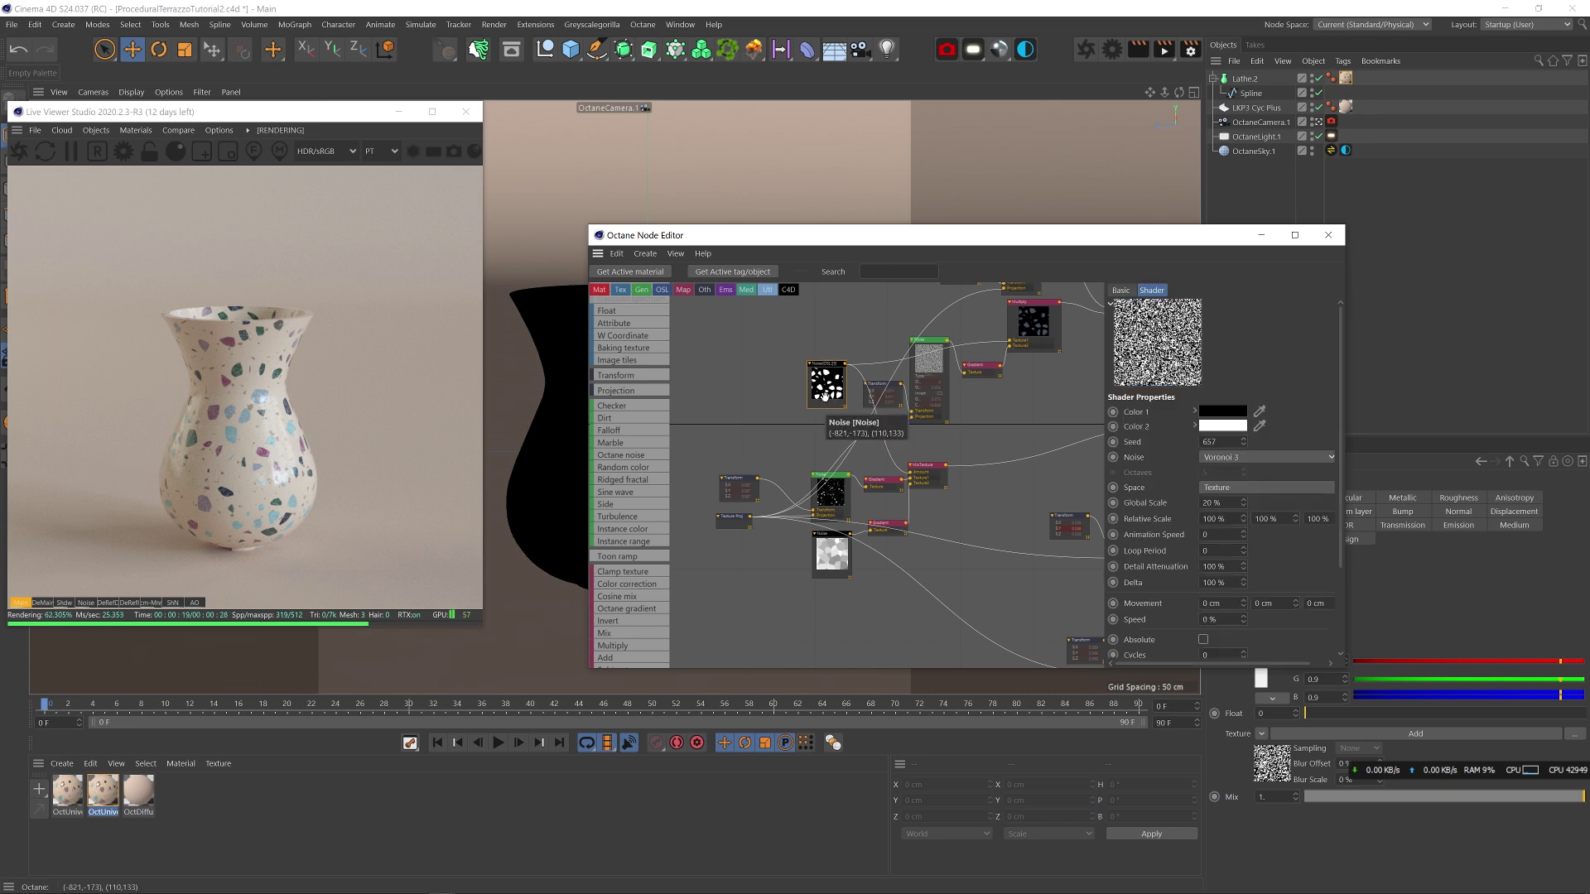
{"action": "key", "text": "Delete"}
{"action": "left_click", "coordinate": [832, 563]}
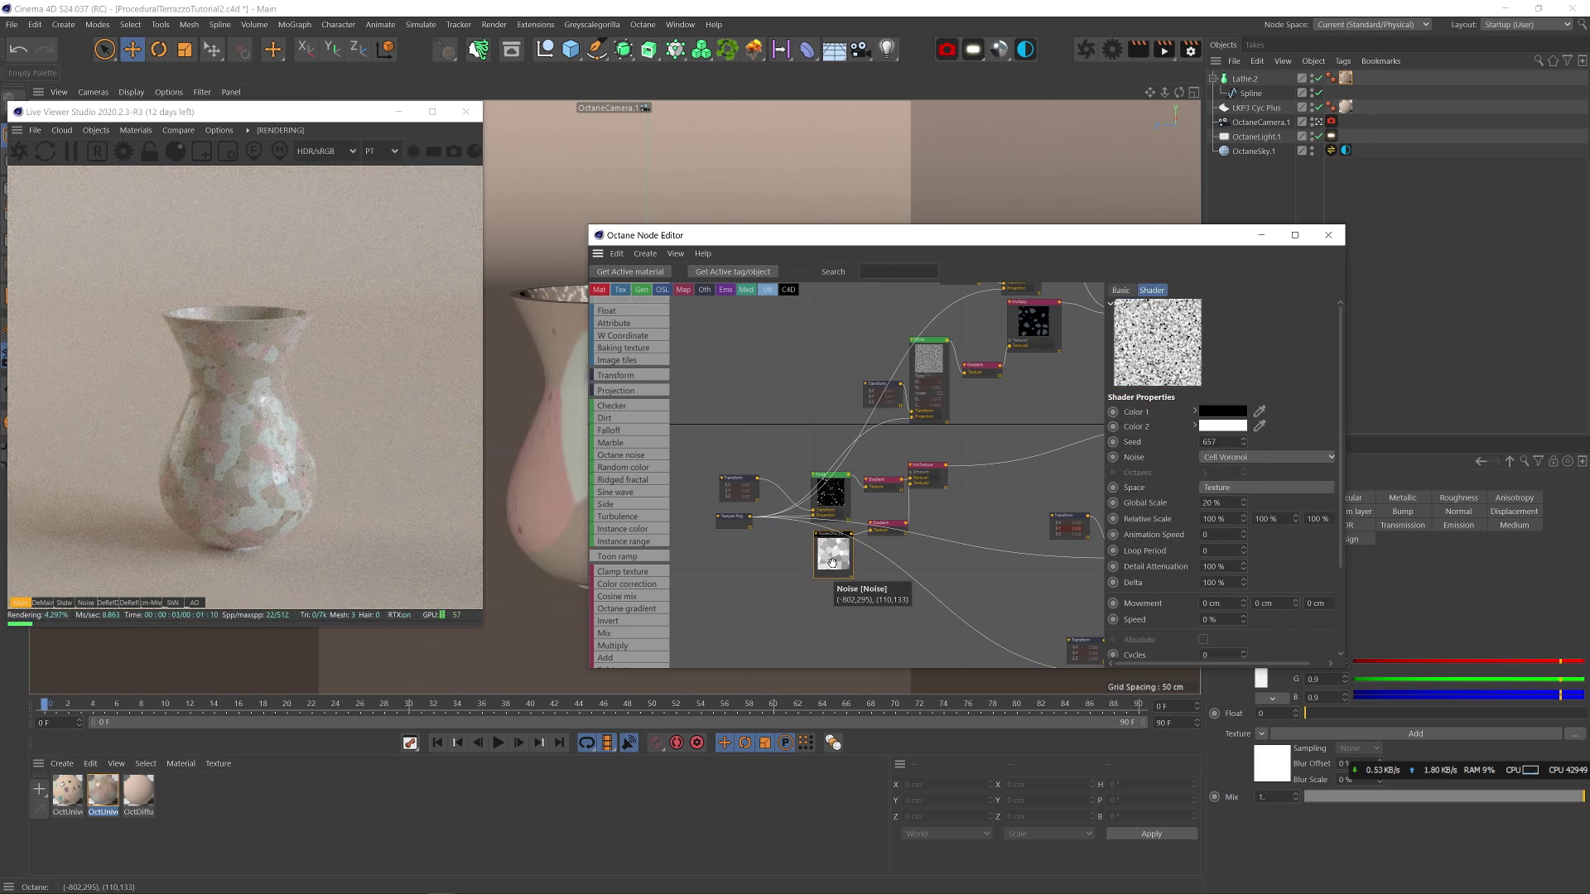
{"action": "key", "text": "Delete"}
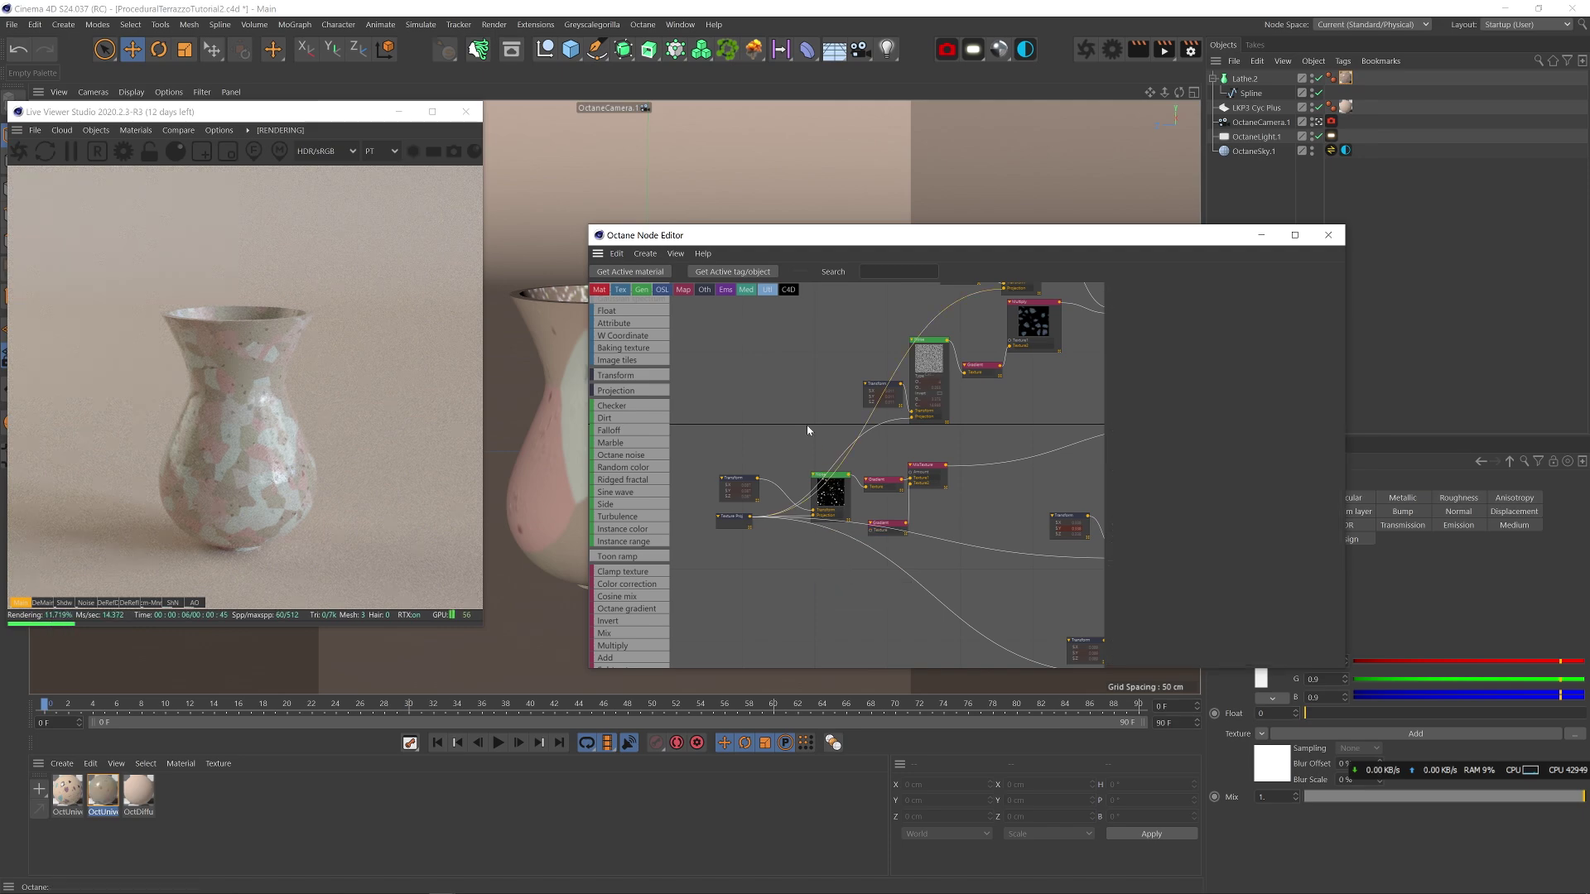
- Add an Octane noise node, connect it to the MixTexture's Amount input and solo the MixTexture
{"action": "left_click_drag", "start_coordinate": [749, 401], "coordinate": [829, 374]}
{"action": "scroll", "coordinate": [834, 381], "scroll_direction": "down", "scroll_amount": 3}
{"action": "scroll", "coordinate": [834, 383], "scroll_direction": "up", "scroll_amount": 3}
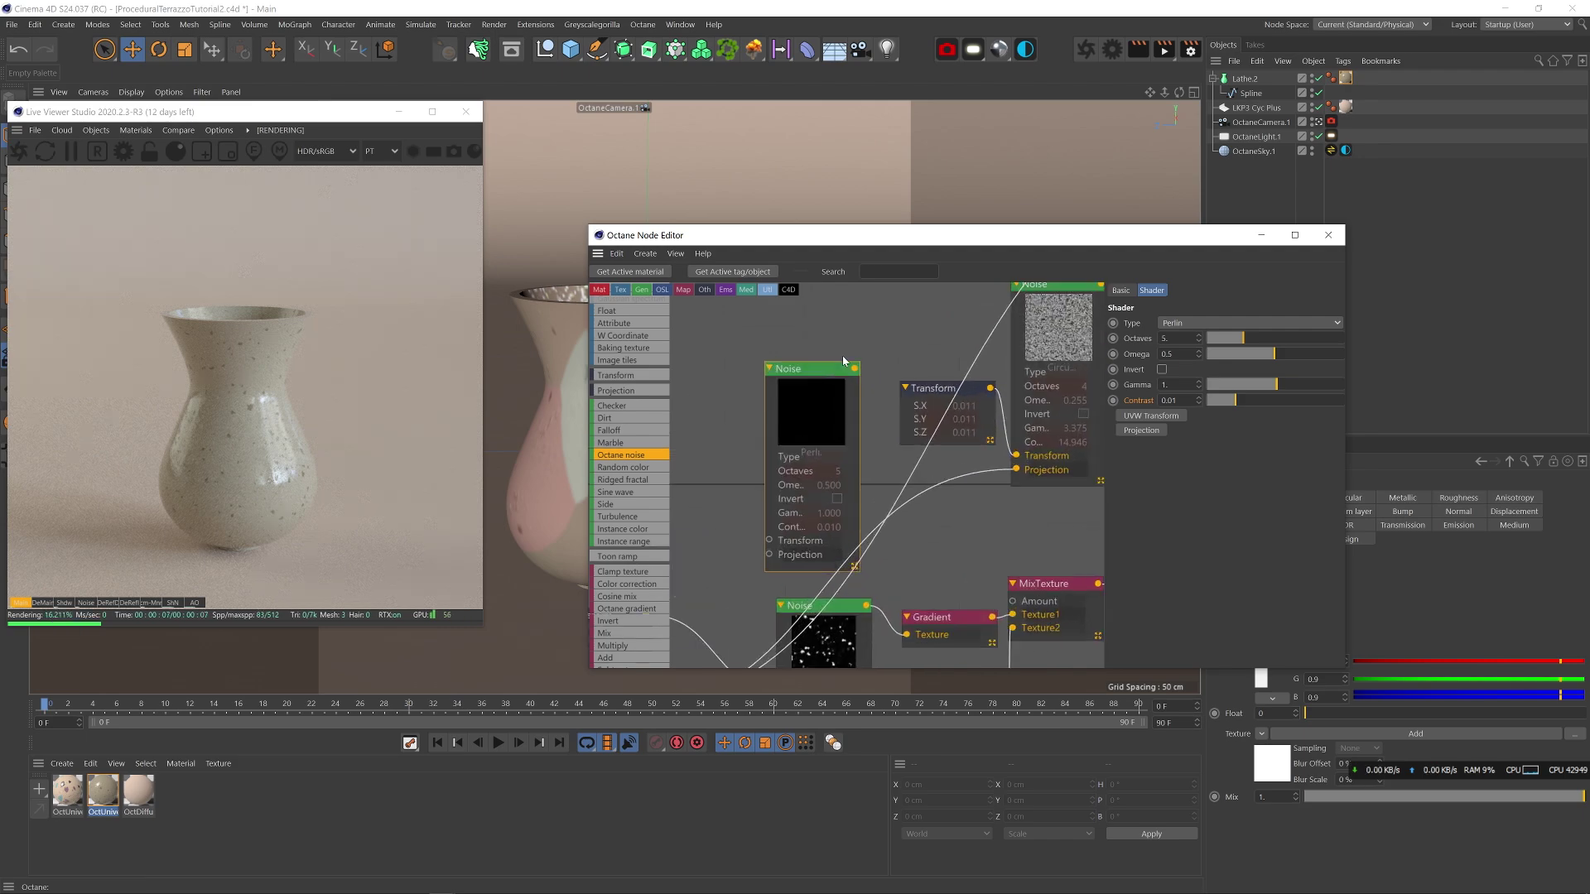
{"action": "scroll", "coordinate": [849, 468], "scroll_direction": "down", "scroll_amount": 2}
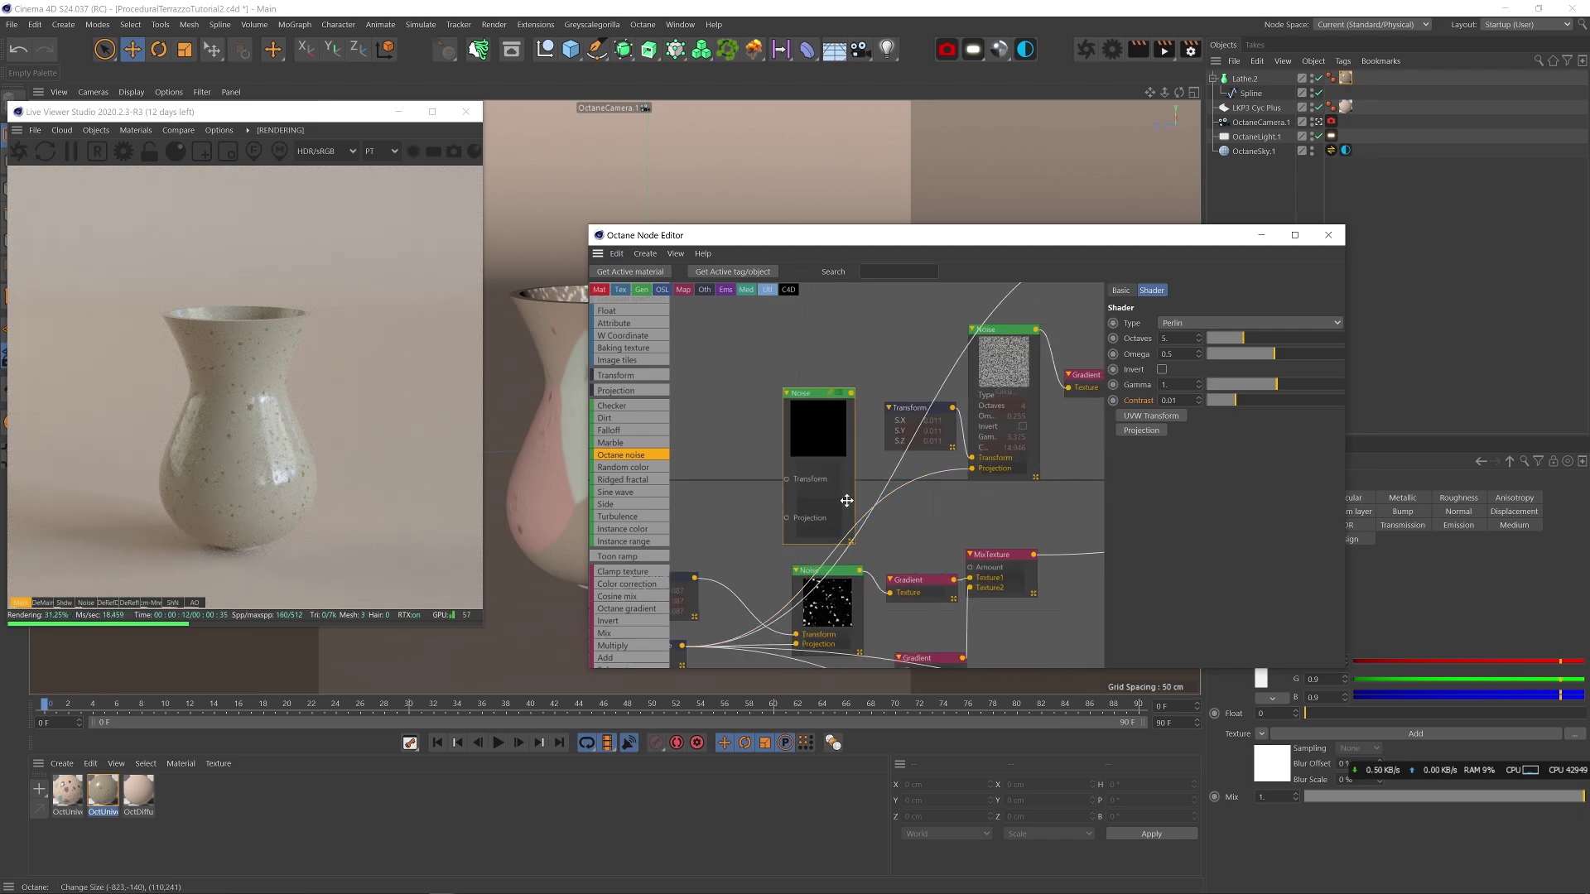
{"action": "scroll", "coordinate": [839, 482], "scroll_direction": "down", "scroll_amount": 1}
{"action": "left_click_drag", "start_coordinate": [854, 431], "coordinate": [955, 562]}
{"action": "right_click", "coordinate": [824, 465]}
{"action": "left_click", "coordinate": [848, 482]}
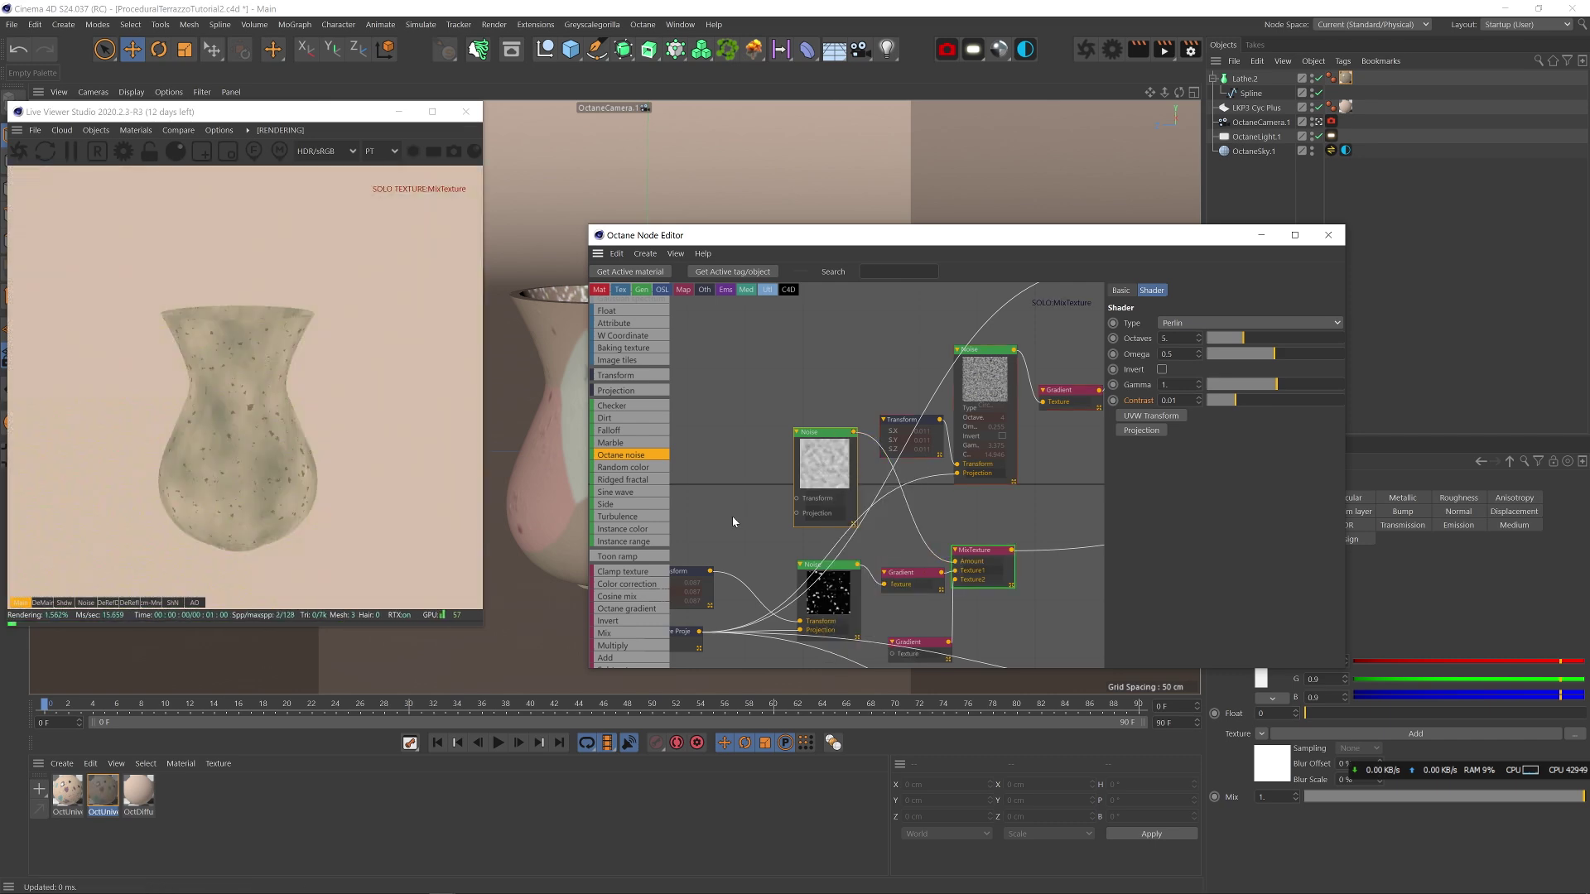
- Connect the shared Texture Projection to the new noise, solo it and add a UVW Transform node to it
{"action": "middle_click_drag", "start_coordinate": [713, 607], "coordinate": [761, 572]}
{"action": "left_click_drag", "start_coordinate": [842, 481], "coordinate": [844, 478]}
{"action": "right_click", "coordinate": [865, 426]}
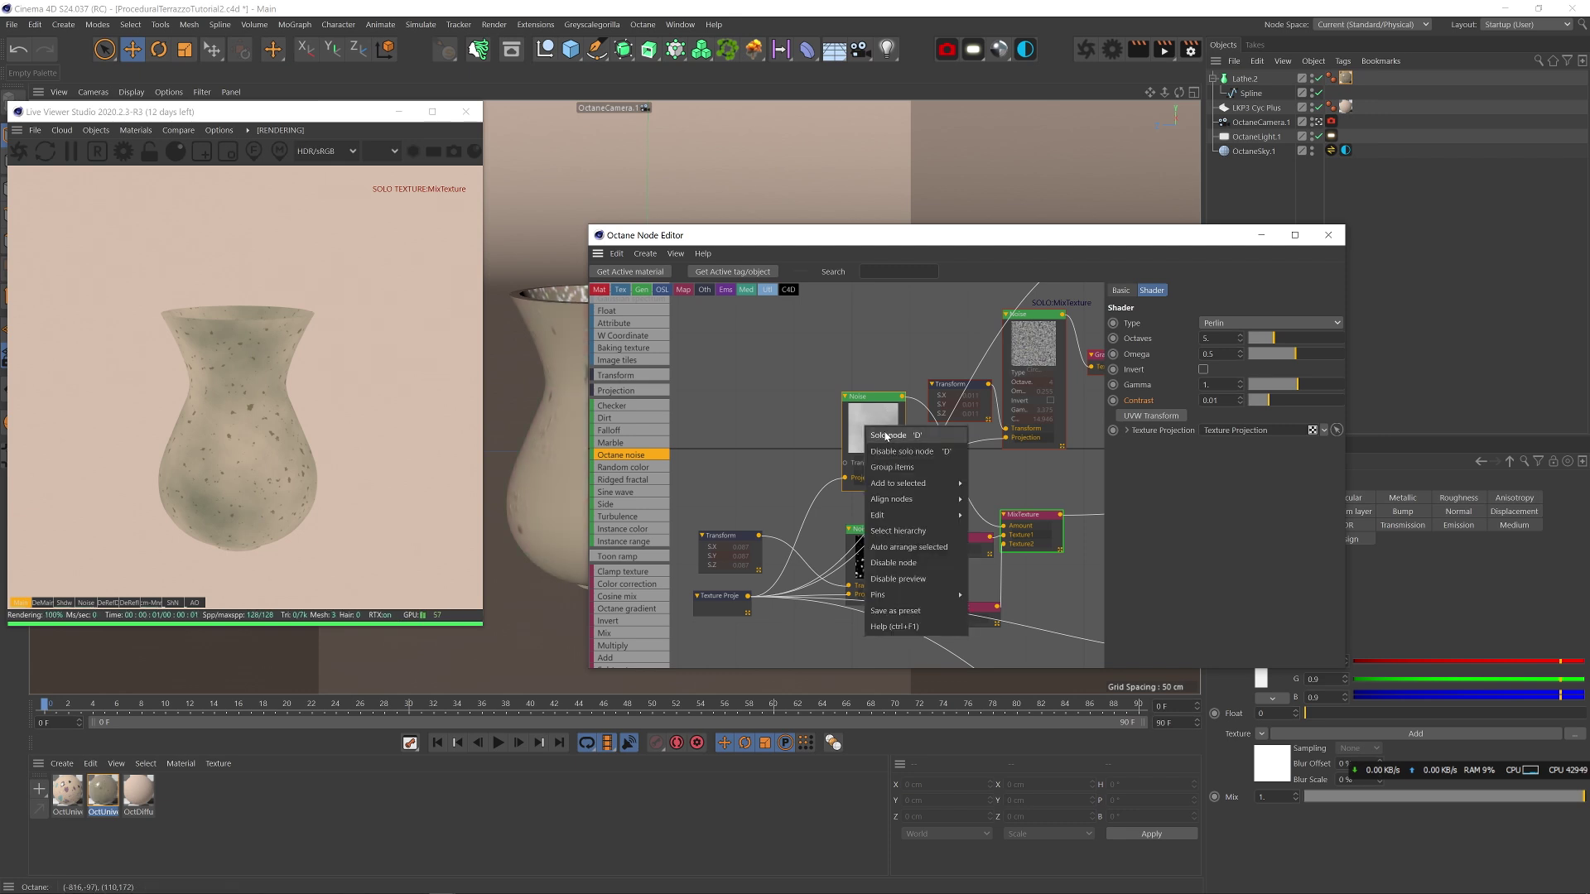
{"action": "left_click", "coordinate": [887, 467]}
{"action": "left_click", "coordinate": [1150, 415]}
{"action": "left_click_drag", "start_coordinate": [781, 462], "coordinate": [736, 454]}
- Set the soloed noise to type Chips with Contrast about 21.67, and reduce the uniform scale of its transform
{"action": "left_click", "coordinate": [879, 398]}
{"action": "left_click", "coordinate": [1254, 323]}
{"action": "left_click", "coordinate": [1251, 385]}
{"action": "left_click_drag", "start_coordinate": [1263, 400], "coordinate": [1285, 436]}
{"action": "left_click", "coordinate": [737, 454]}
{"action": "left_click", "coordinate": [1269, 437]}
{"action": "left_click", "coordinate": [871, 423]}
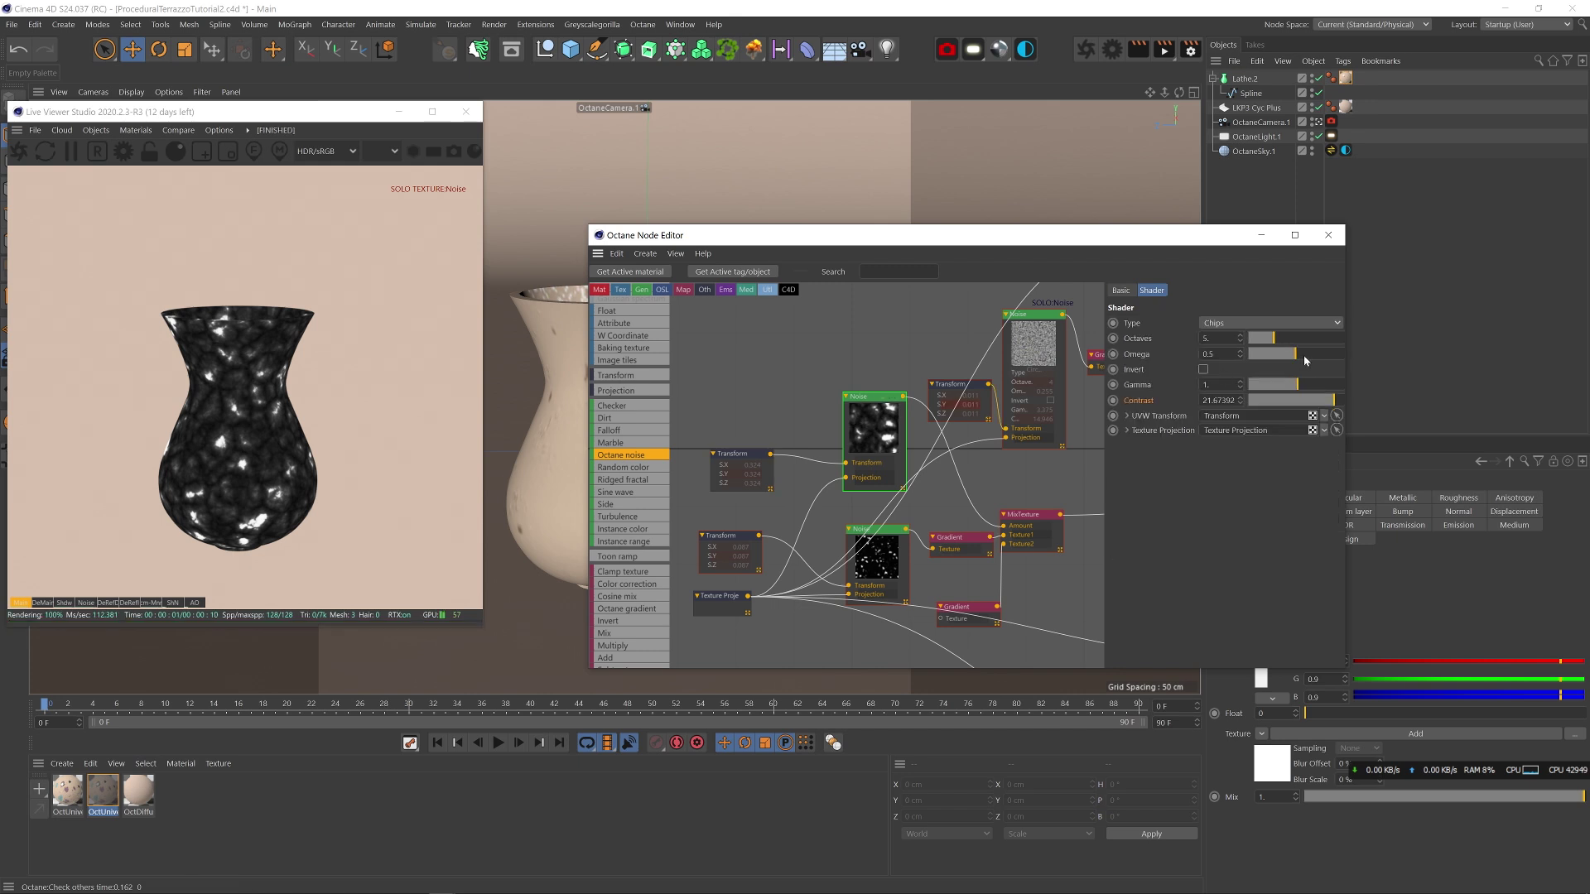
- Set the Chips noise's Octaves to 2, Omega to about 0.2, Gamma to about 0.65 and Contrast to about 505
{"action": "left_click_drag", "start_coordinate": [1320, 358], "coordinate": [1288, 356]}
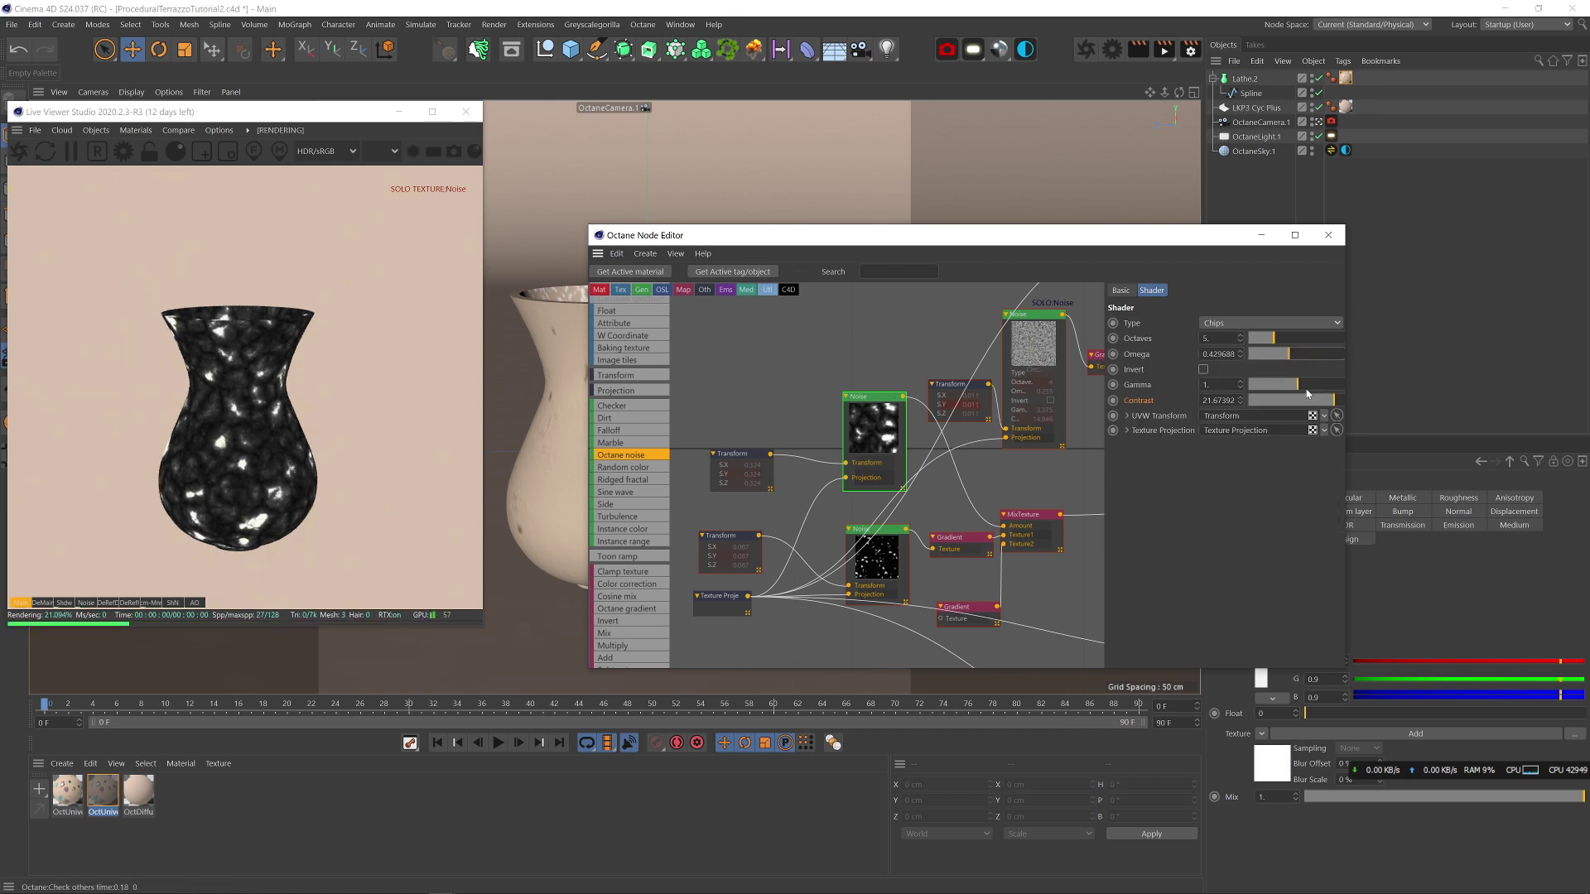
{"action": "left_click_drag", "start_coordinate": [1355, 402], "coordinate": [1354, 396]}
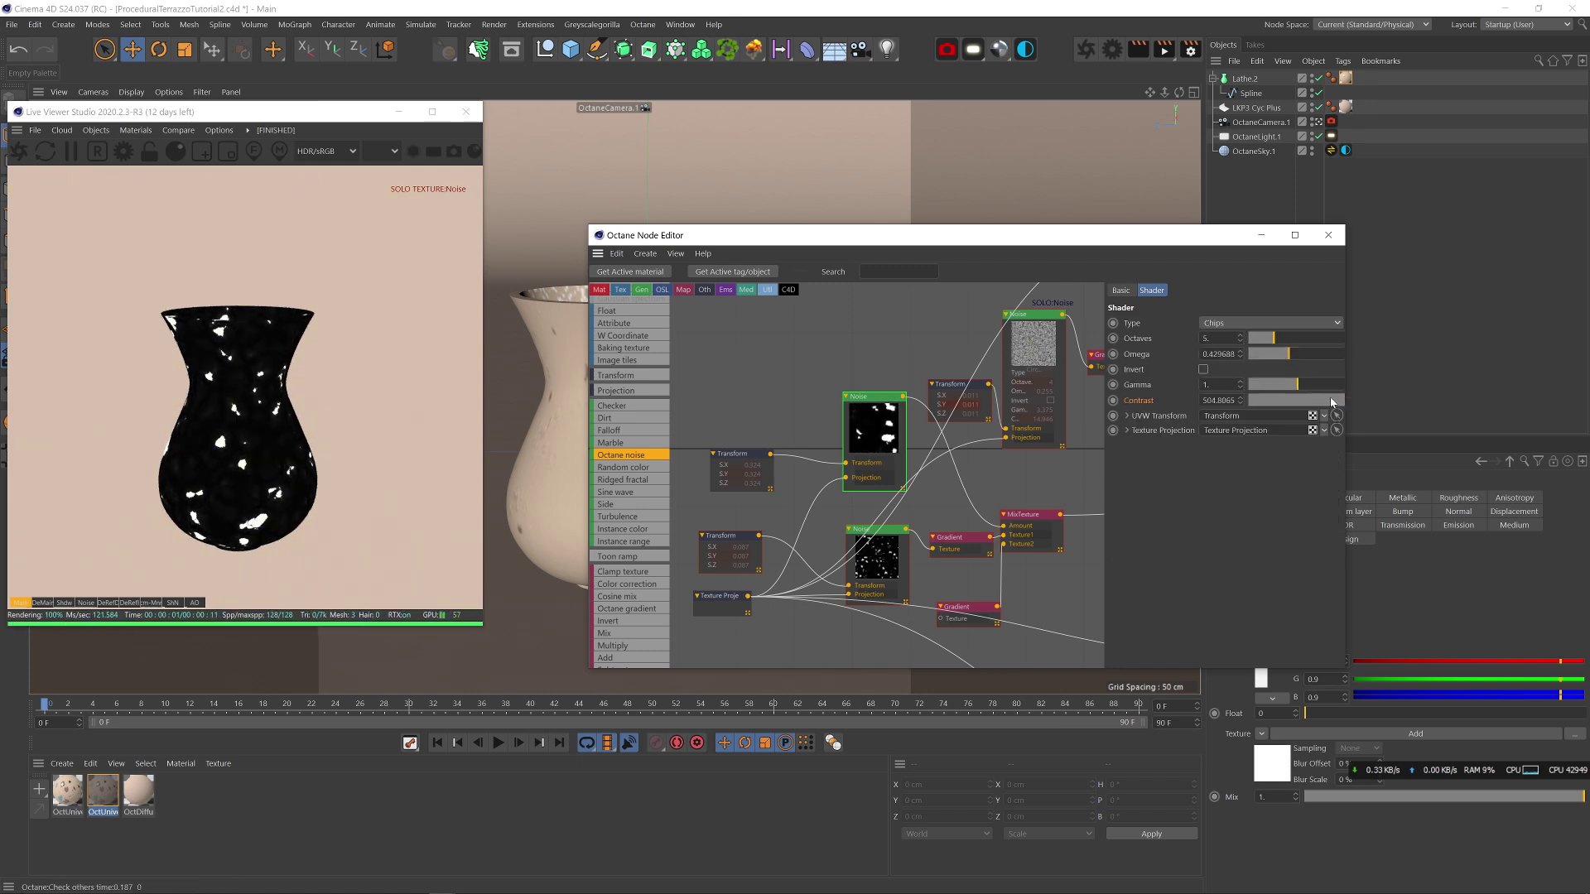
{"action": "left_click_drag", "start_coordinate": [1273, 338], "coordinate": [1254, 339]}
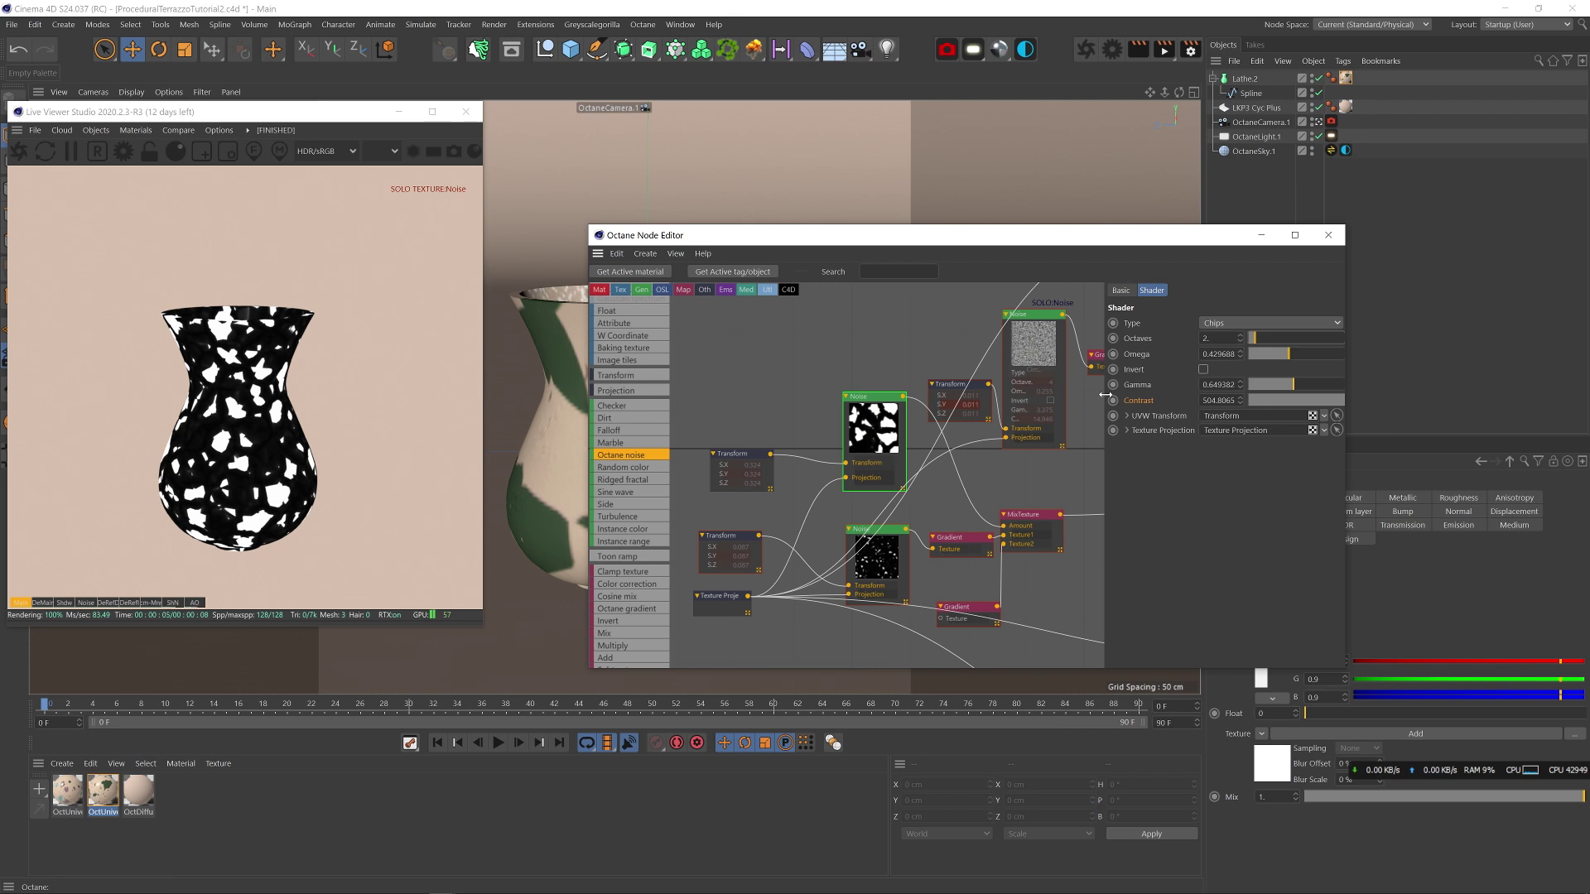
{"action": "left_click_drag", "start_coordinate": [1289, 368], "coordinate": [1272, 355]}
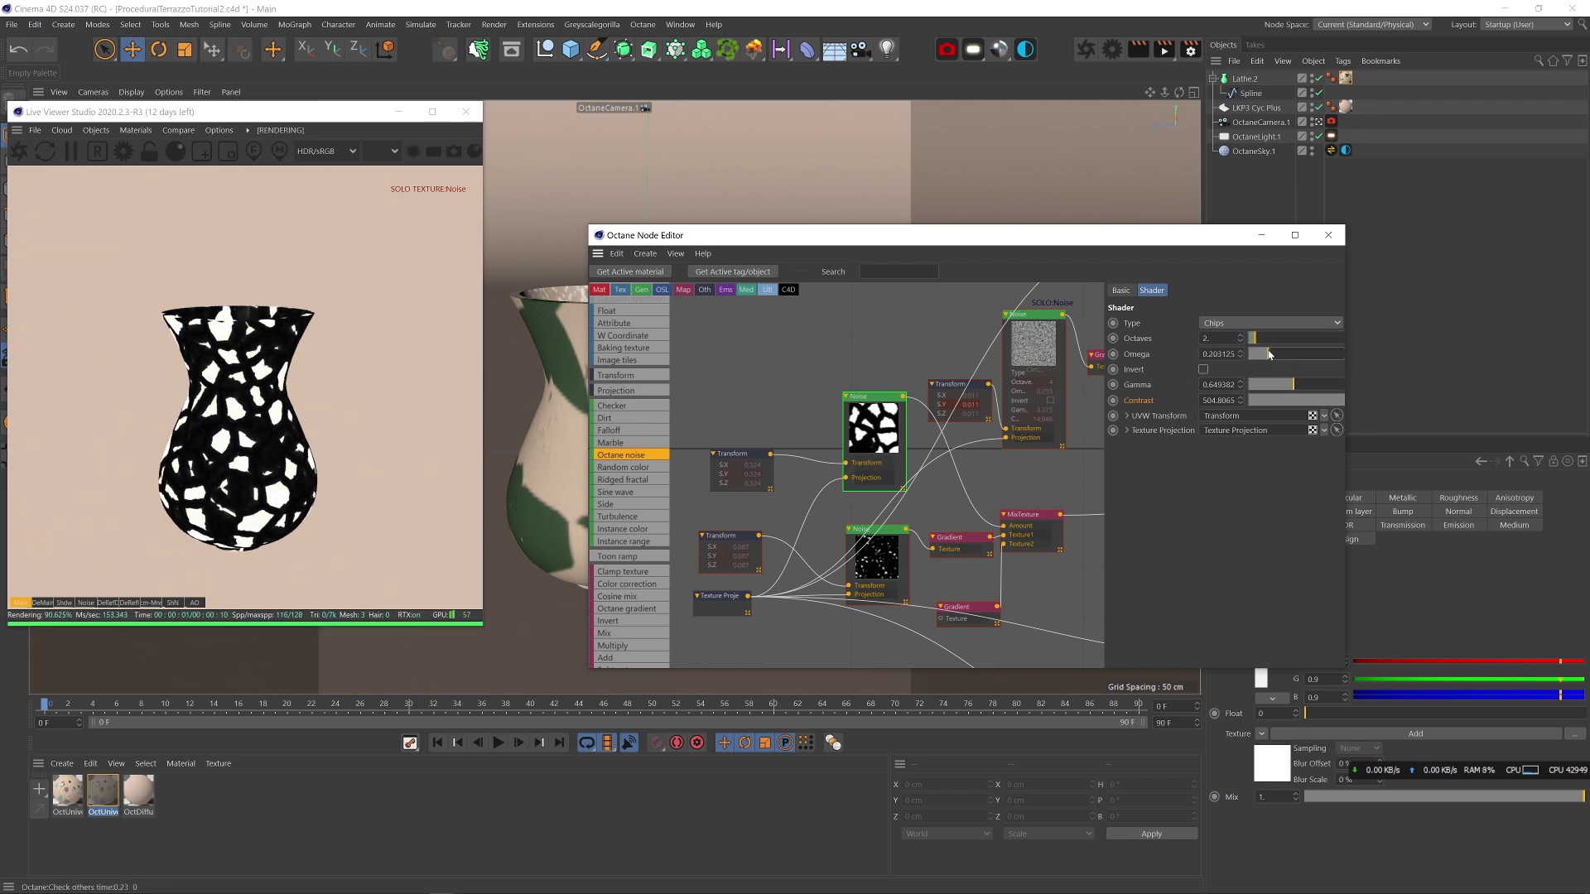
{"action": "left_click_drag", "start_coordinate": [1272, 356], "coordinate": [1266, 356]}
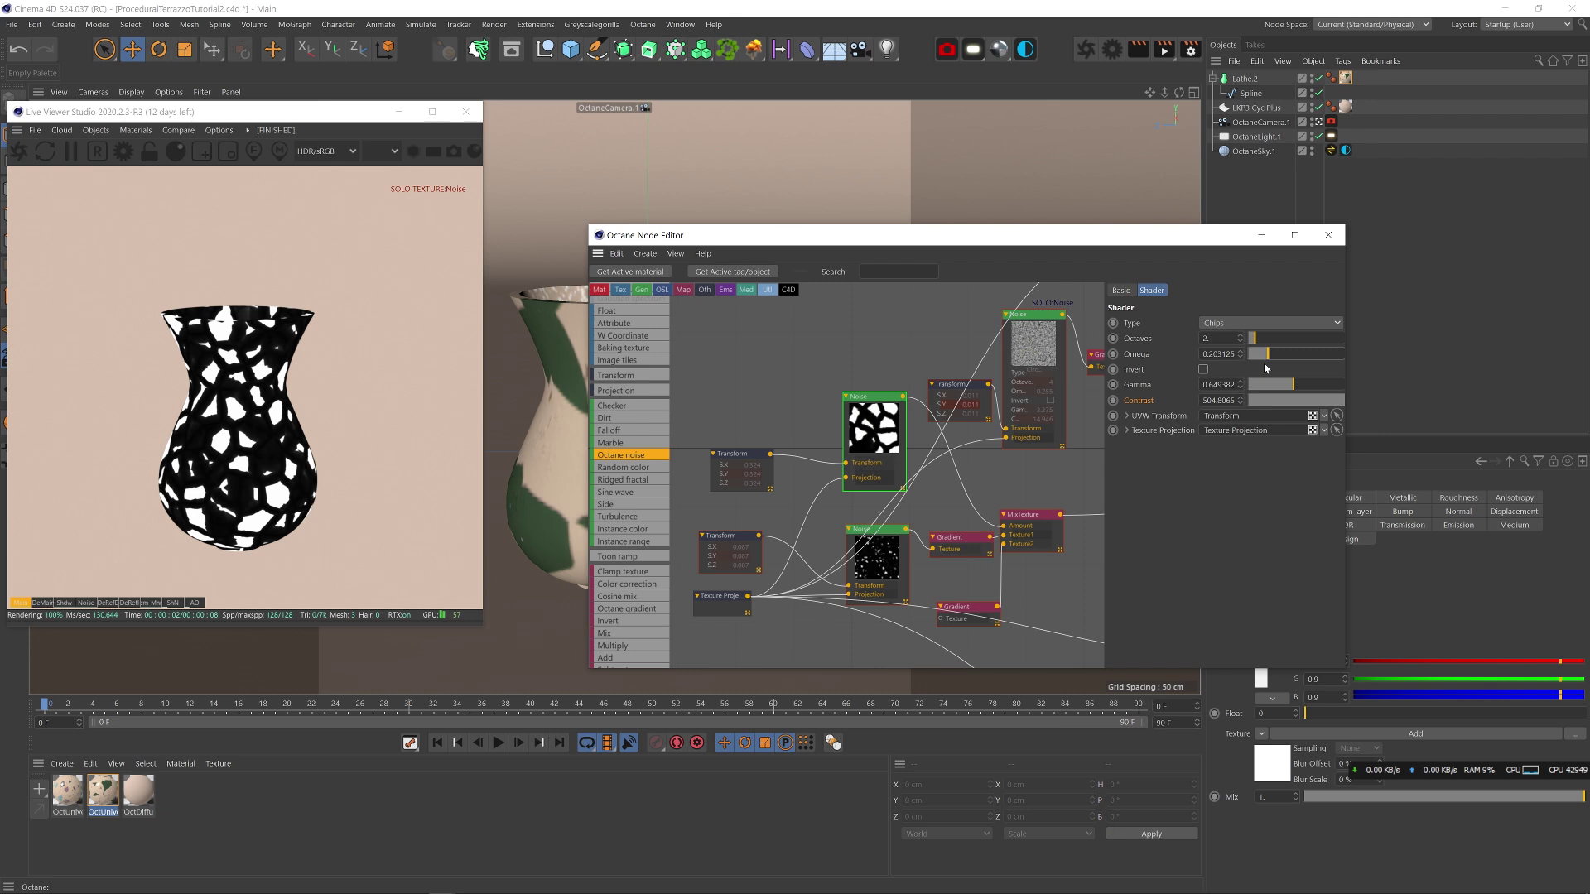
- Add a C4D Noise node, connect it to the lower Gradient's Texture input and return to the full material render
{"action": "middle_click_drag", "start_coordinate": [995, 506], "coordinate": [943, 443]}
{"action": "scroll", "coordinate": [624, 573], "scroll_direction": "down", "scroll_amount": 10}
{"action": "left_click_drag", "start_coordinate": [609, 633], "coordinate": [798, 575]}
{"action": "left_click_drag", "start_coordinate": [888, 558], "coordinate": [888, 556]}
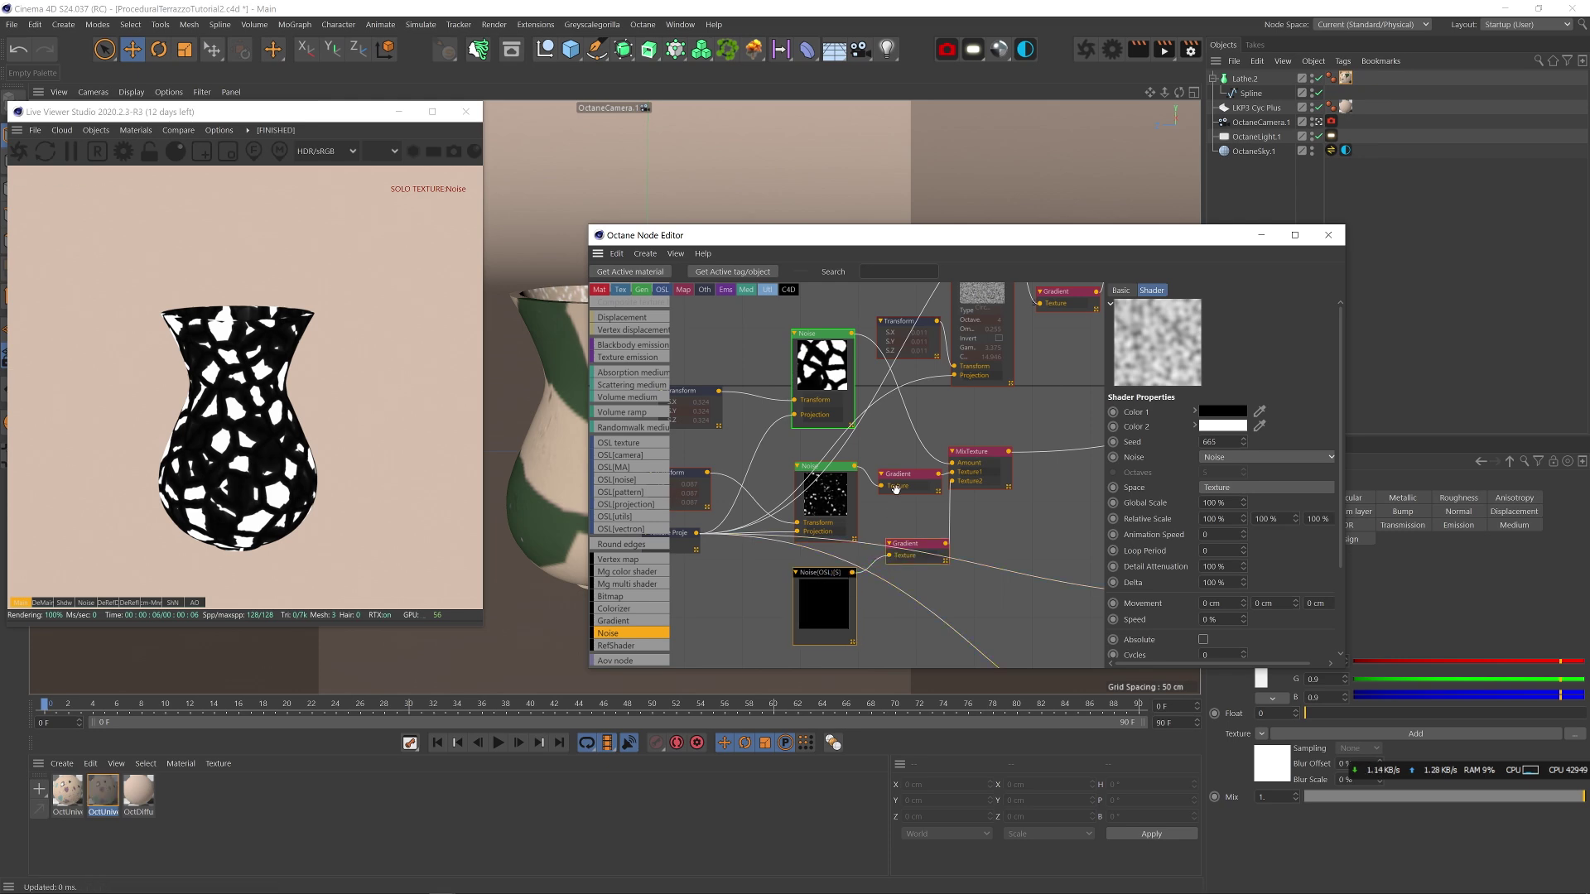
{"action": "middle_click_drag", "start_coordinate": [897, 489], "coordinate": [866, 495]}
{"action": "right_click", "coordinate": [795, 389]}
{"action": "left_click", "coordinate": [820, 399]}
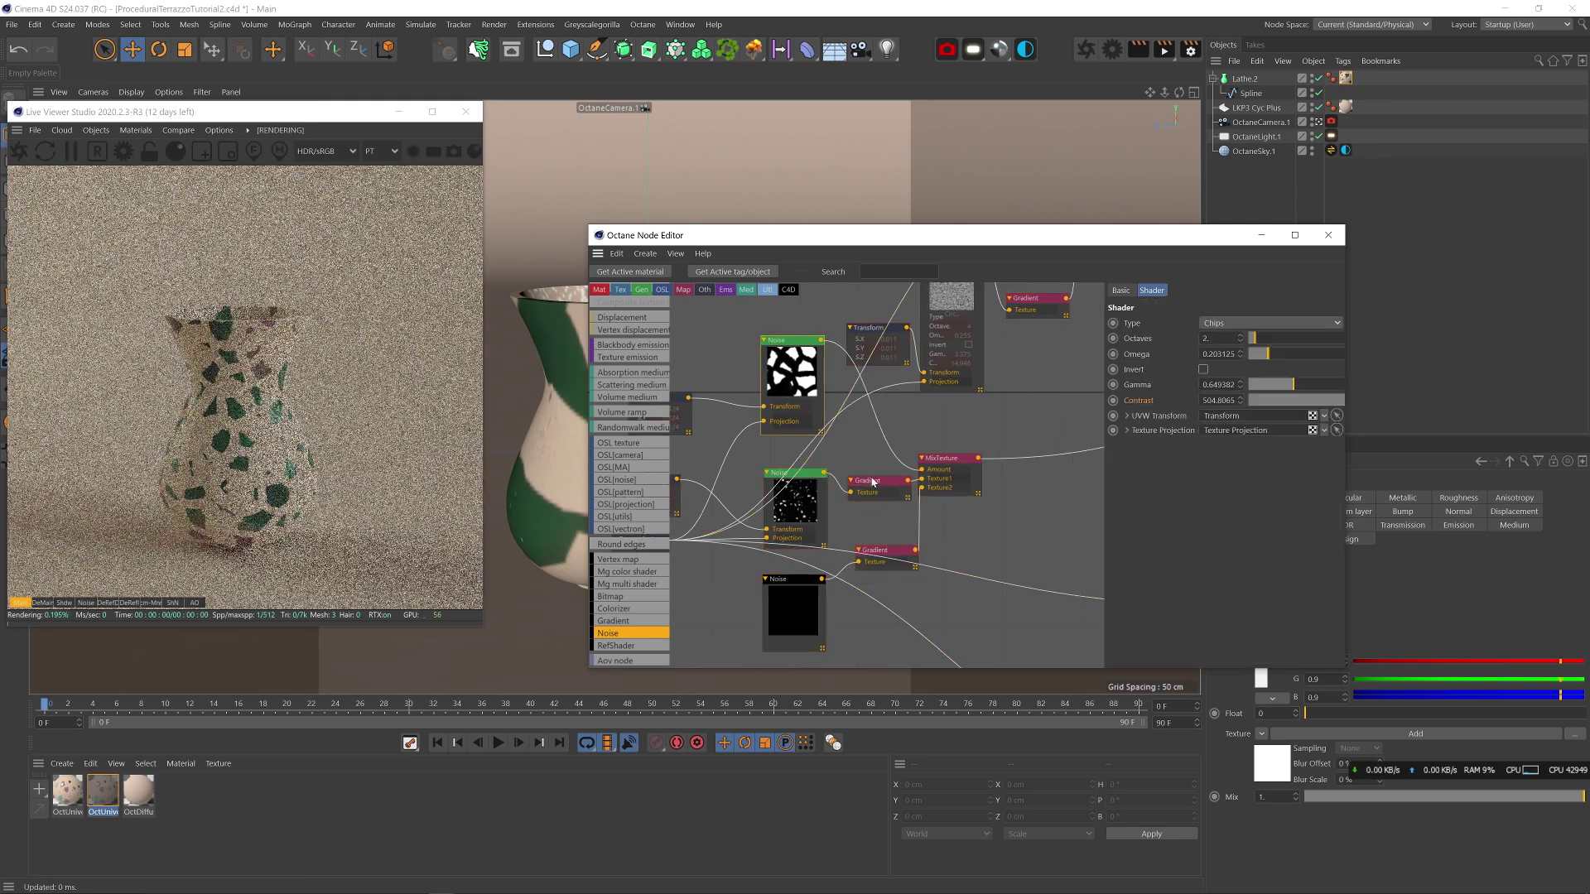
- Solo the upper gradient feeding Texture1 and recolour its first knot black and its last knot light cream
{"action": "left_click", "coordinate": [875, 482]}
{"action": "right_click", "coordinate": [873, 484]}
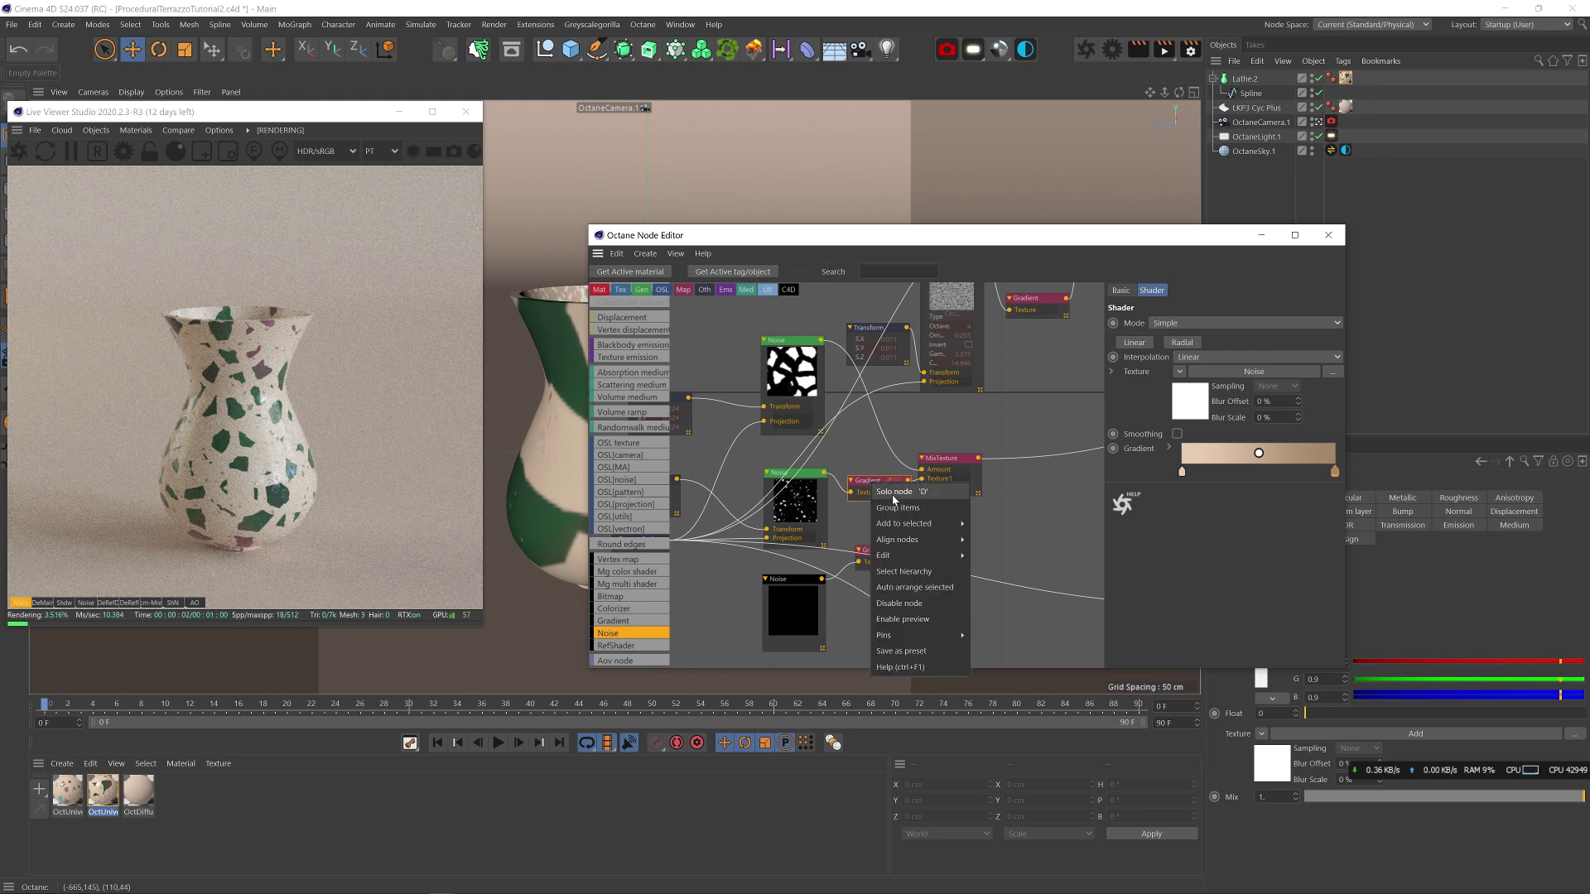
{"action": "left_click", "coordinate": [894, 495]}
{"action": "double_click", "coordinate": [1181, 471]}
{"action": "left_click", "coordinate": [1159, 540]}
{"action": "double_click", "coordinate": [1335, 471]}
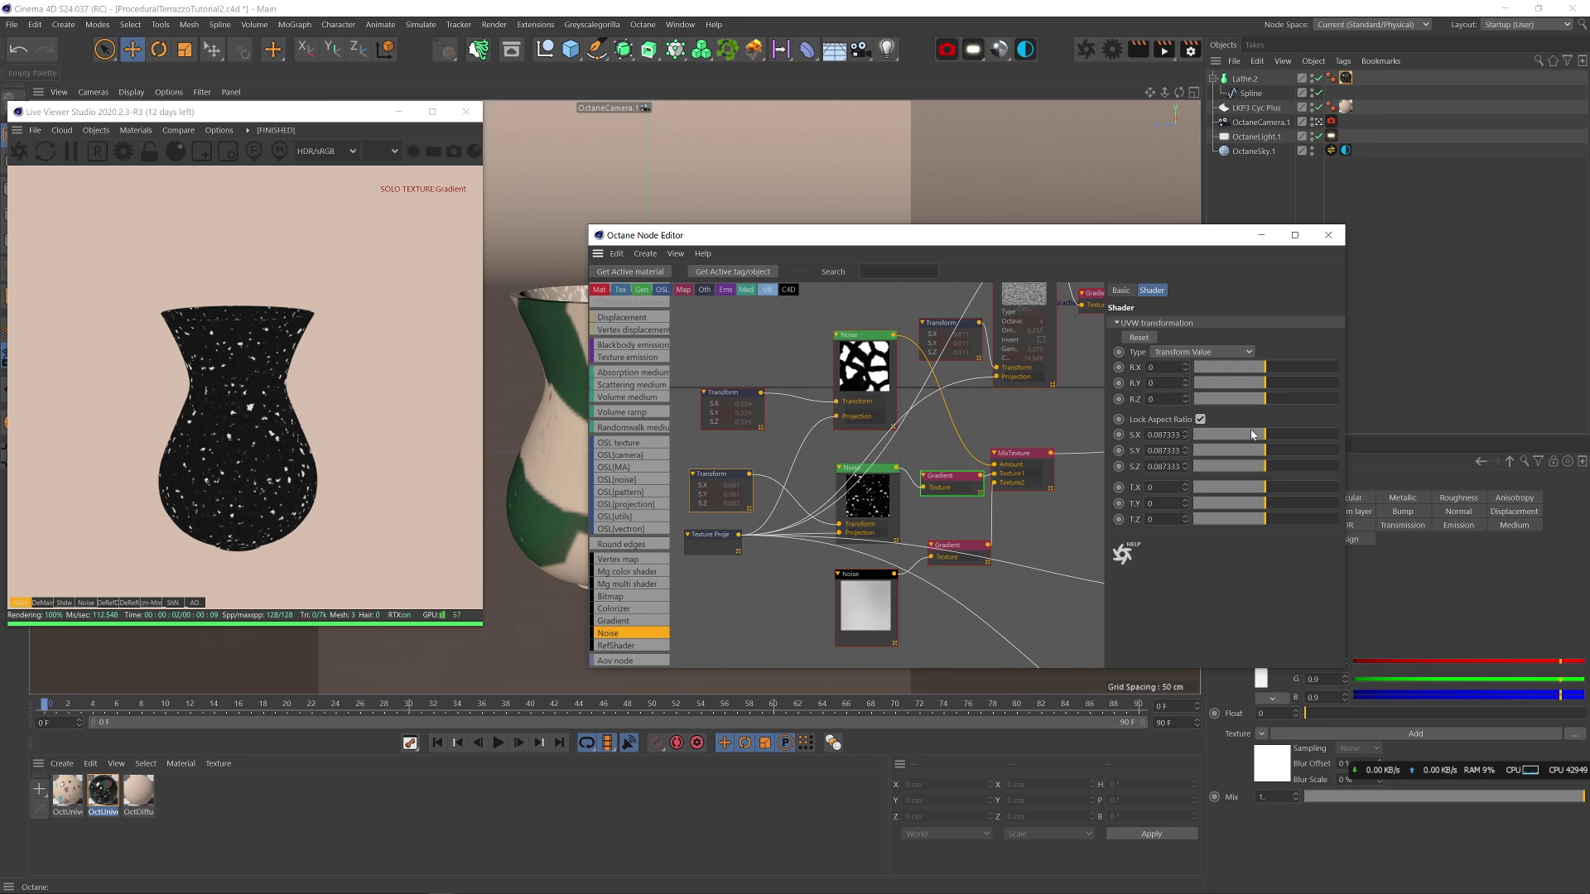
- Reduce the uniform scale of the speckle noise's transform and return to the full material render
{"action": "left_click", "coordinate": [1251, 435]}
{"action": "right_click", "coordinate": [972, 487]}
{"action": "left_click", "coordinate": [982, 500]}
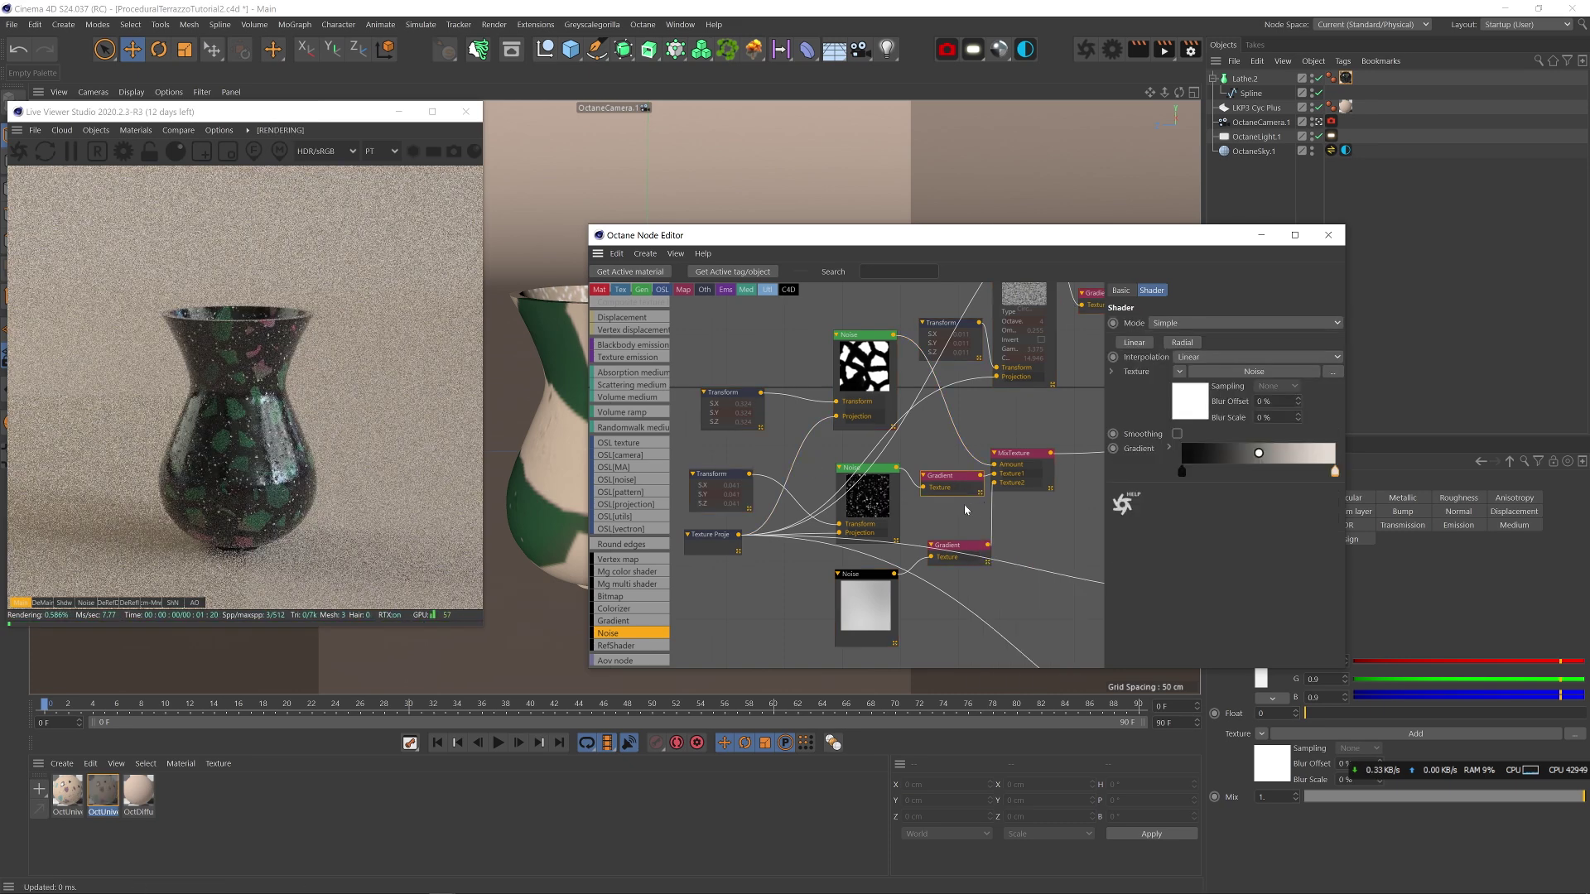
- Solo the C4D Noise node and set its noise type to Electric
{"action": "left_click", "coordinate": [940, 550]}
{"action": "right_click", "coordinate": [857, 589]}
{"action": "left_click", "coordinate": [857, 611]}
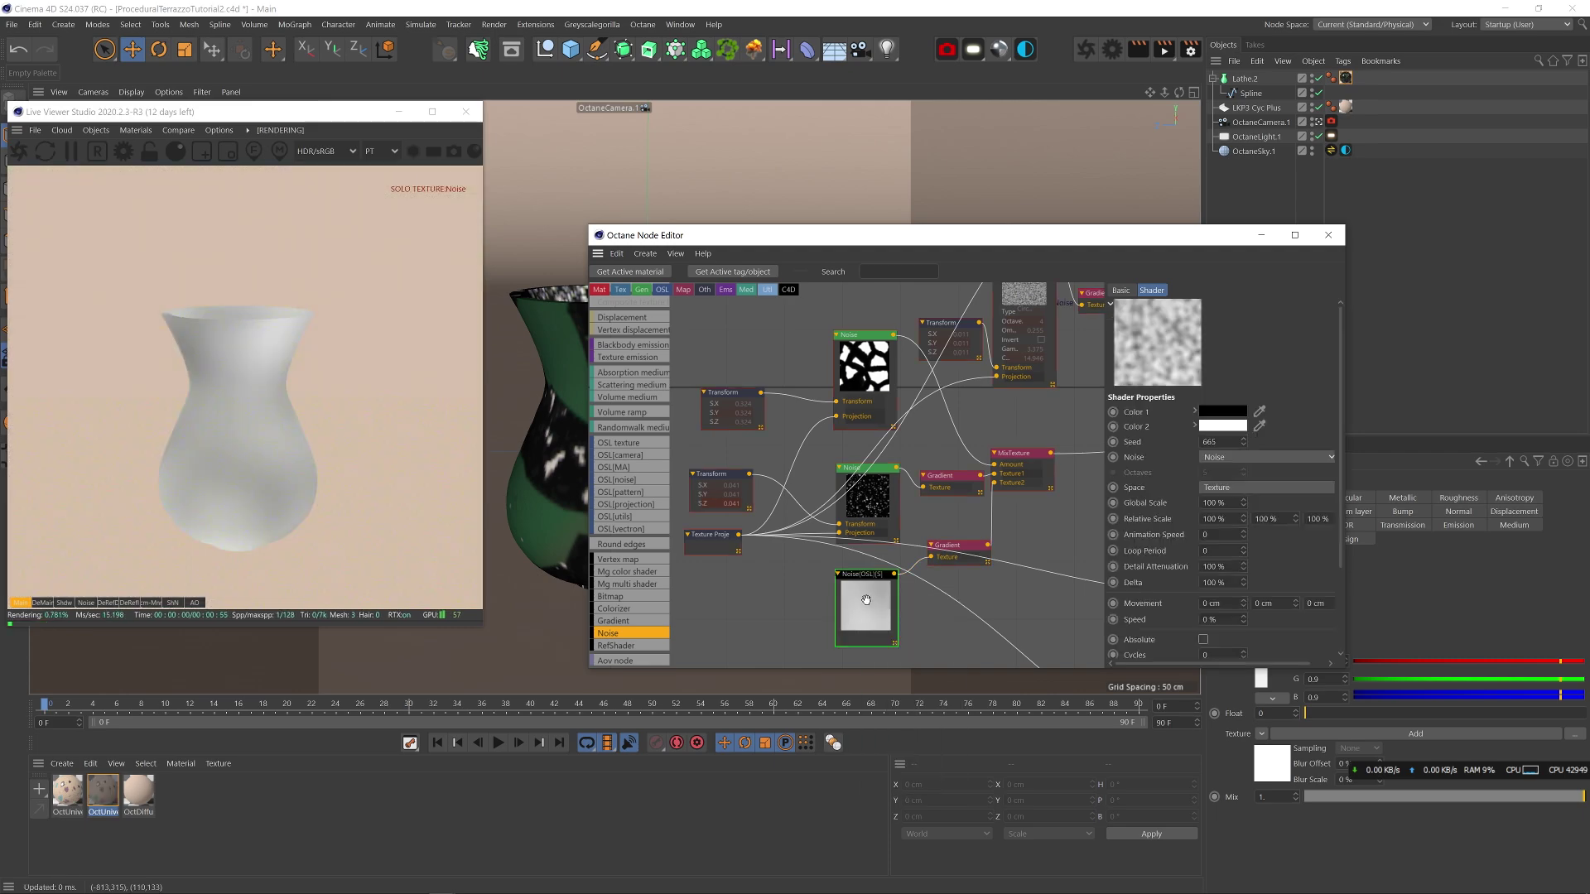
{"action": "left_click", "coordinate": [1331, 461]}
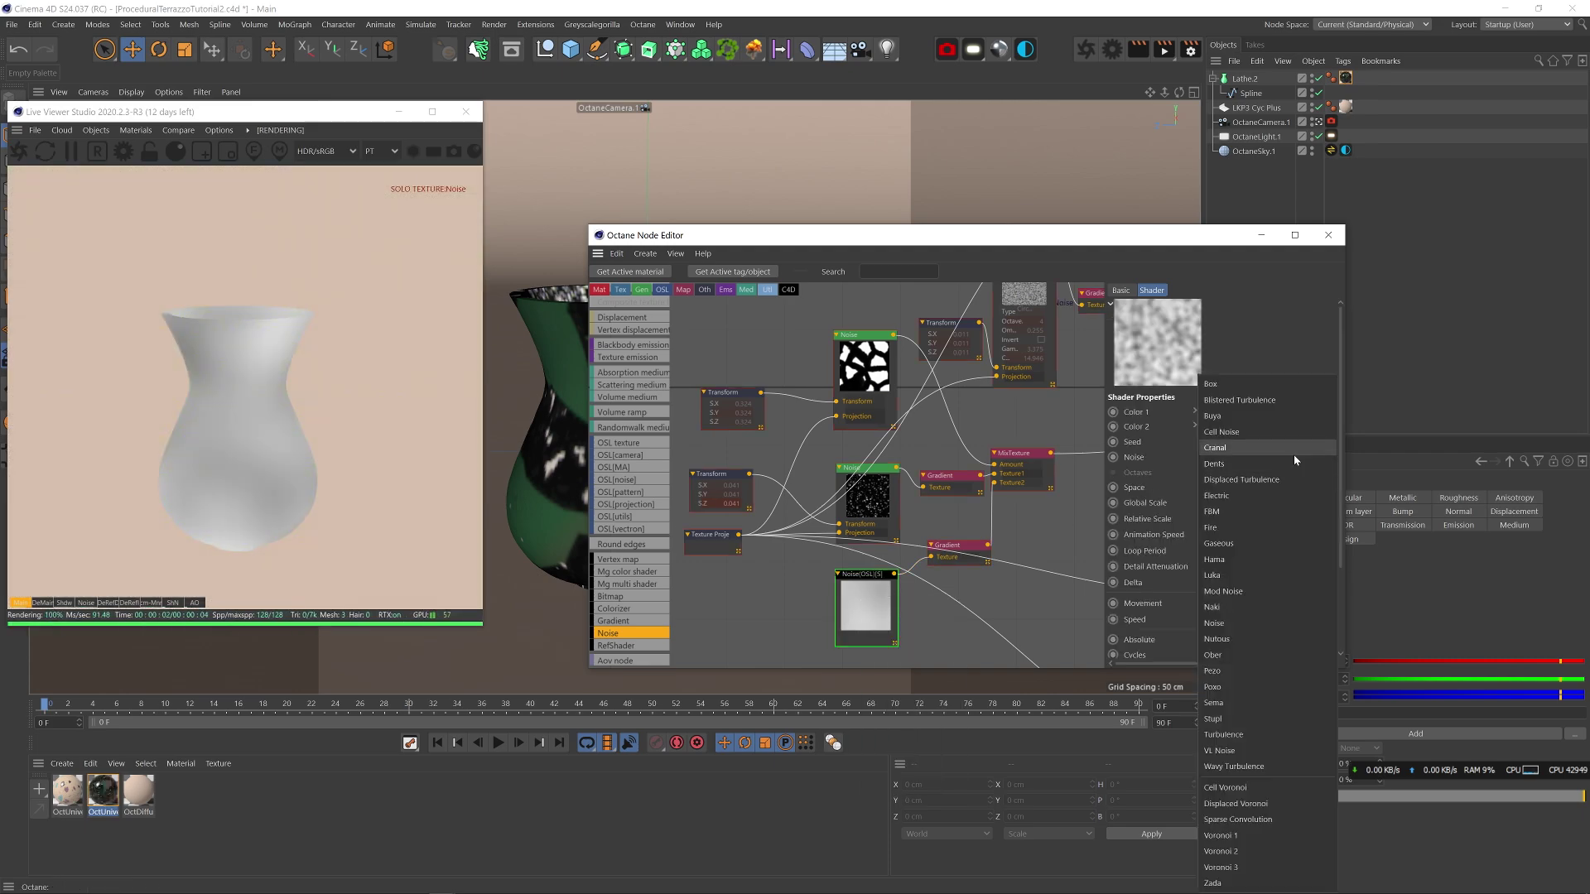
{"action": "left_click", "coordinate": [1297, 462]}
{"action": "left_click", "coordinate": [1329, 462]}
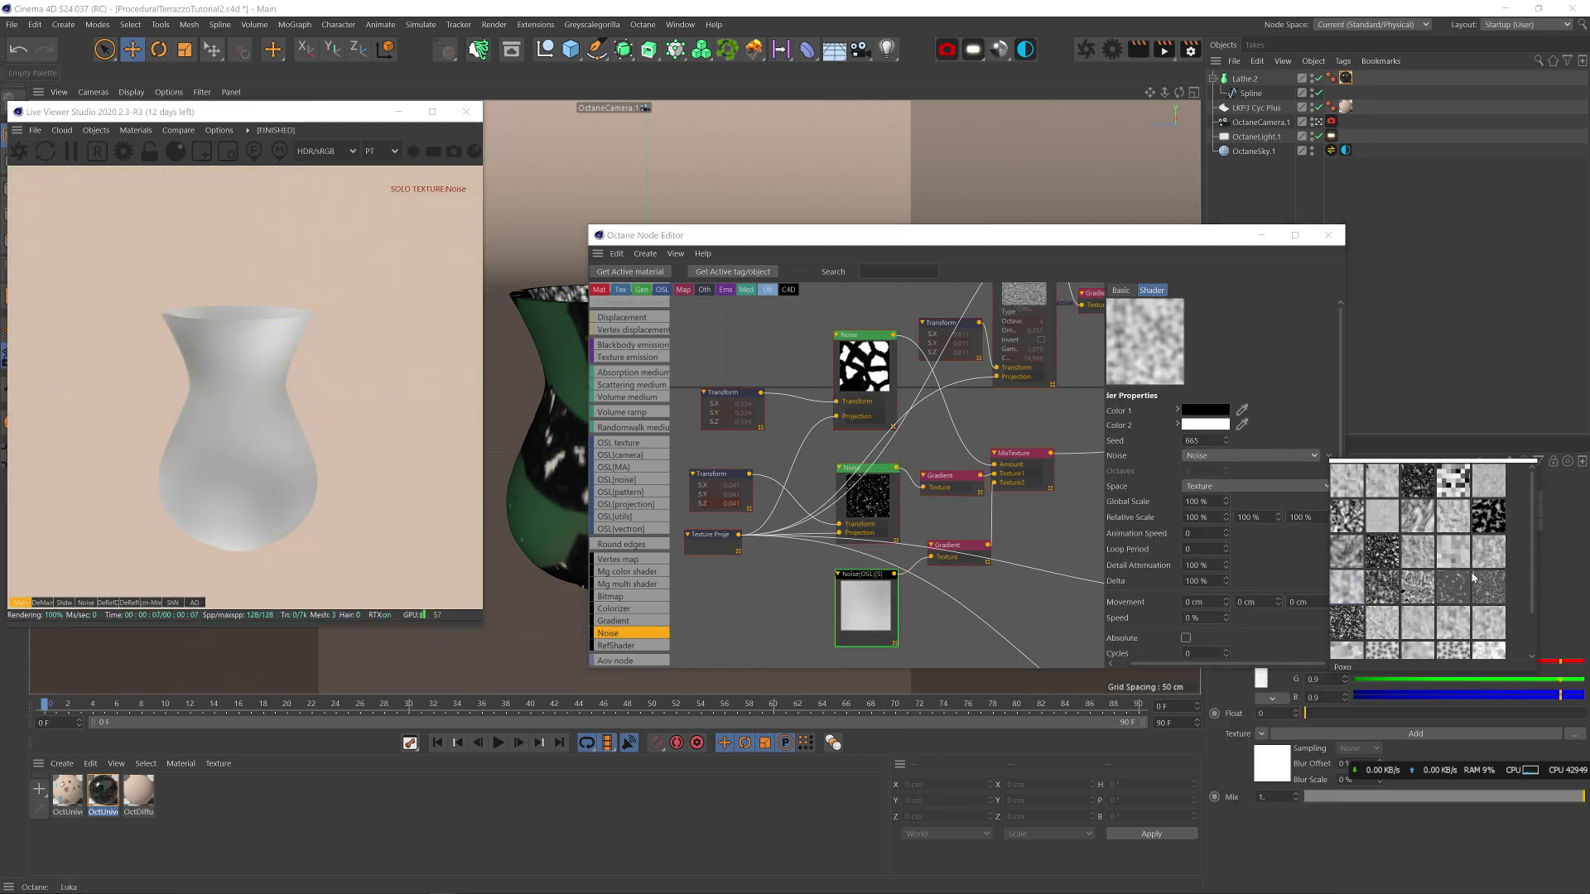
{"action": "left_click", "coordinate": [1412, 472]}
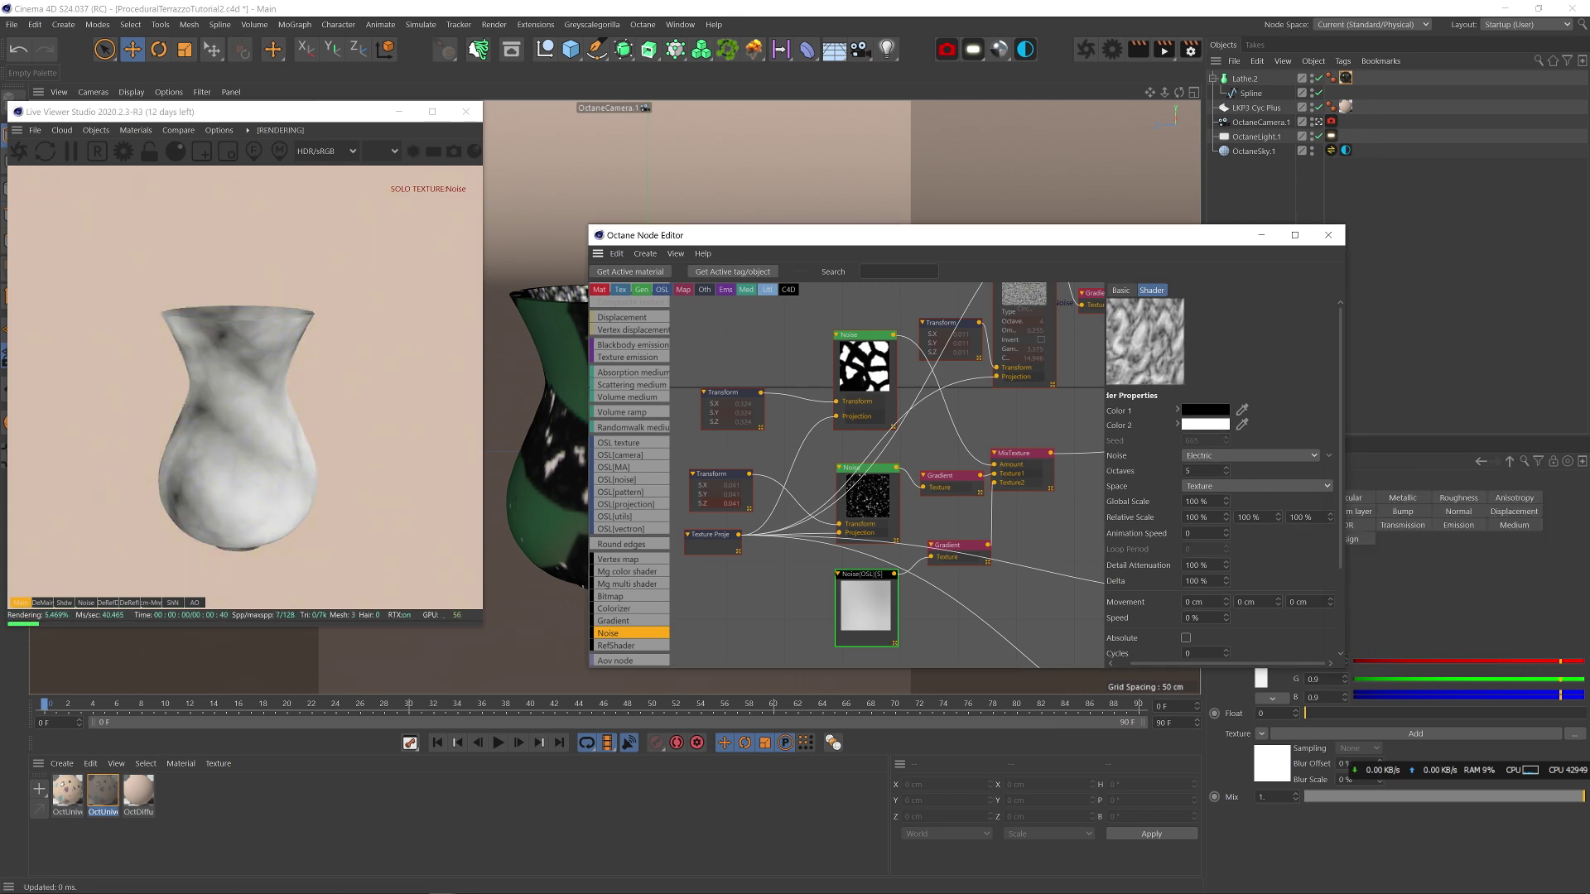
- Set the Electric noise's Cycles to 2 and its Global Scale to 50%
{"action": "key", "text": "F5"}
{"action": "scroll", "coordinate": [1344, 513], "scroll_direction": "down", "scroll_amount": 3}
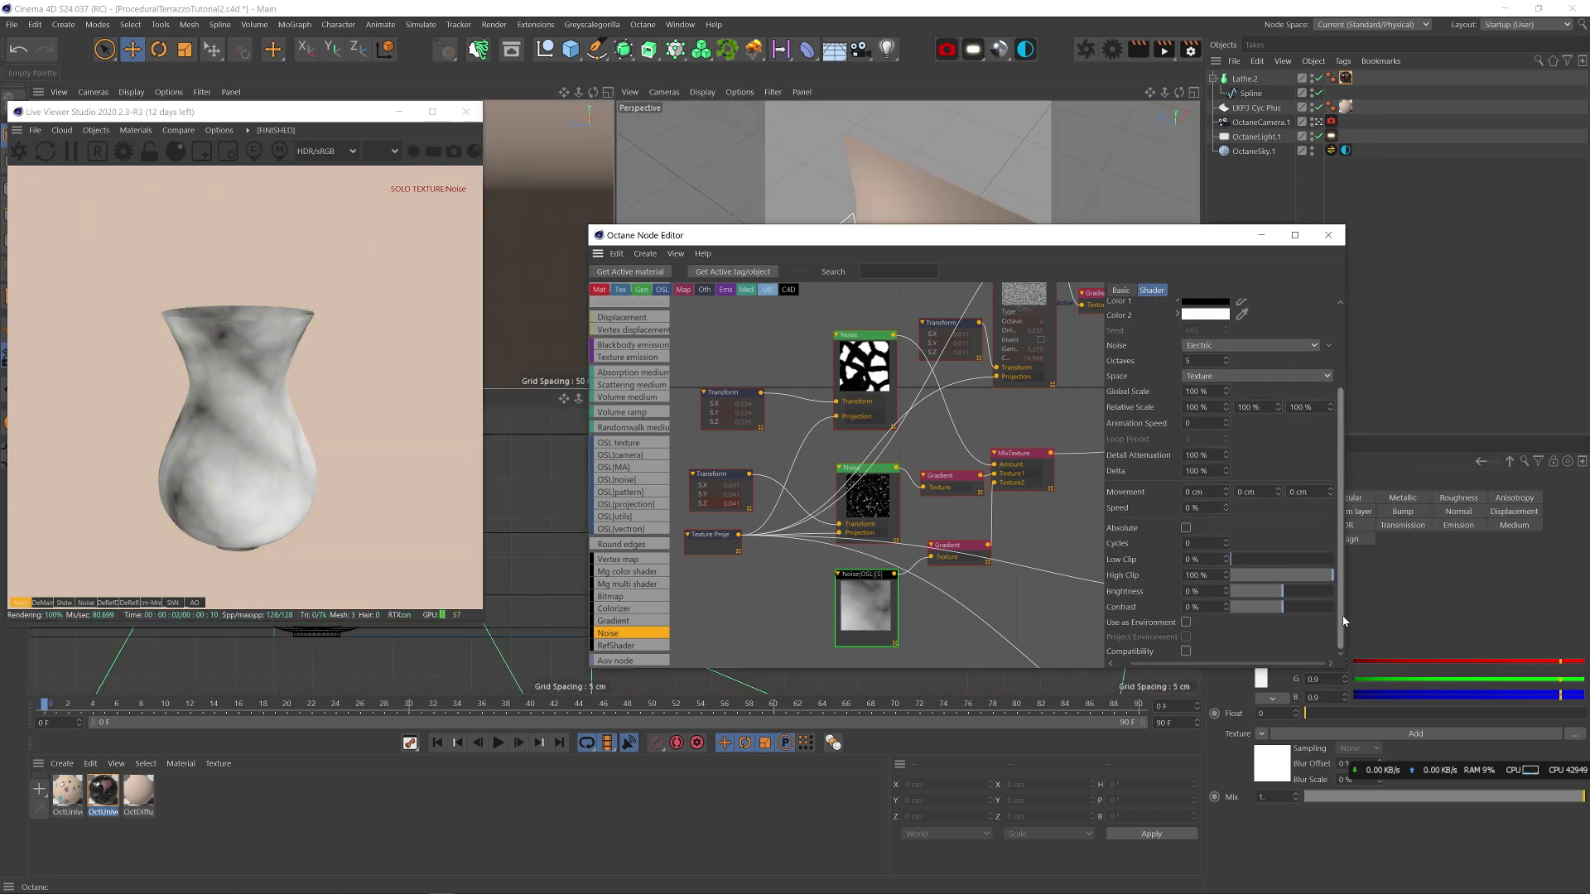
{"action": "key", "text": "Return"}
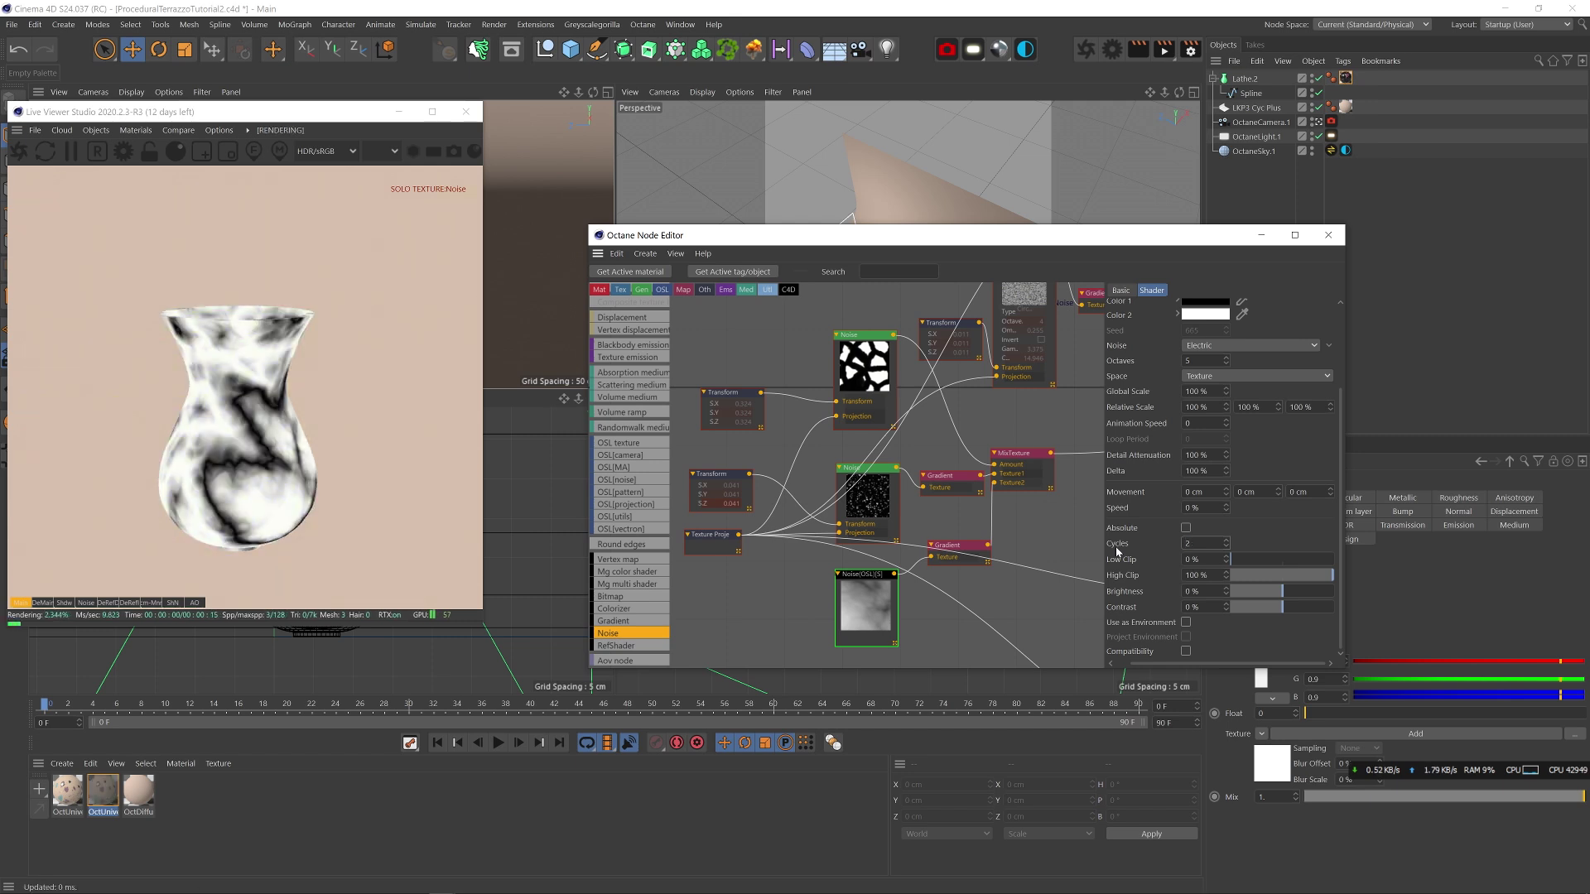
{"action": "left_click_drag", "start_coordinate": [1210, 390], "coordinate": [1127, 387]}
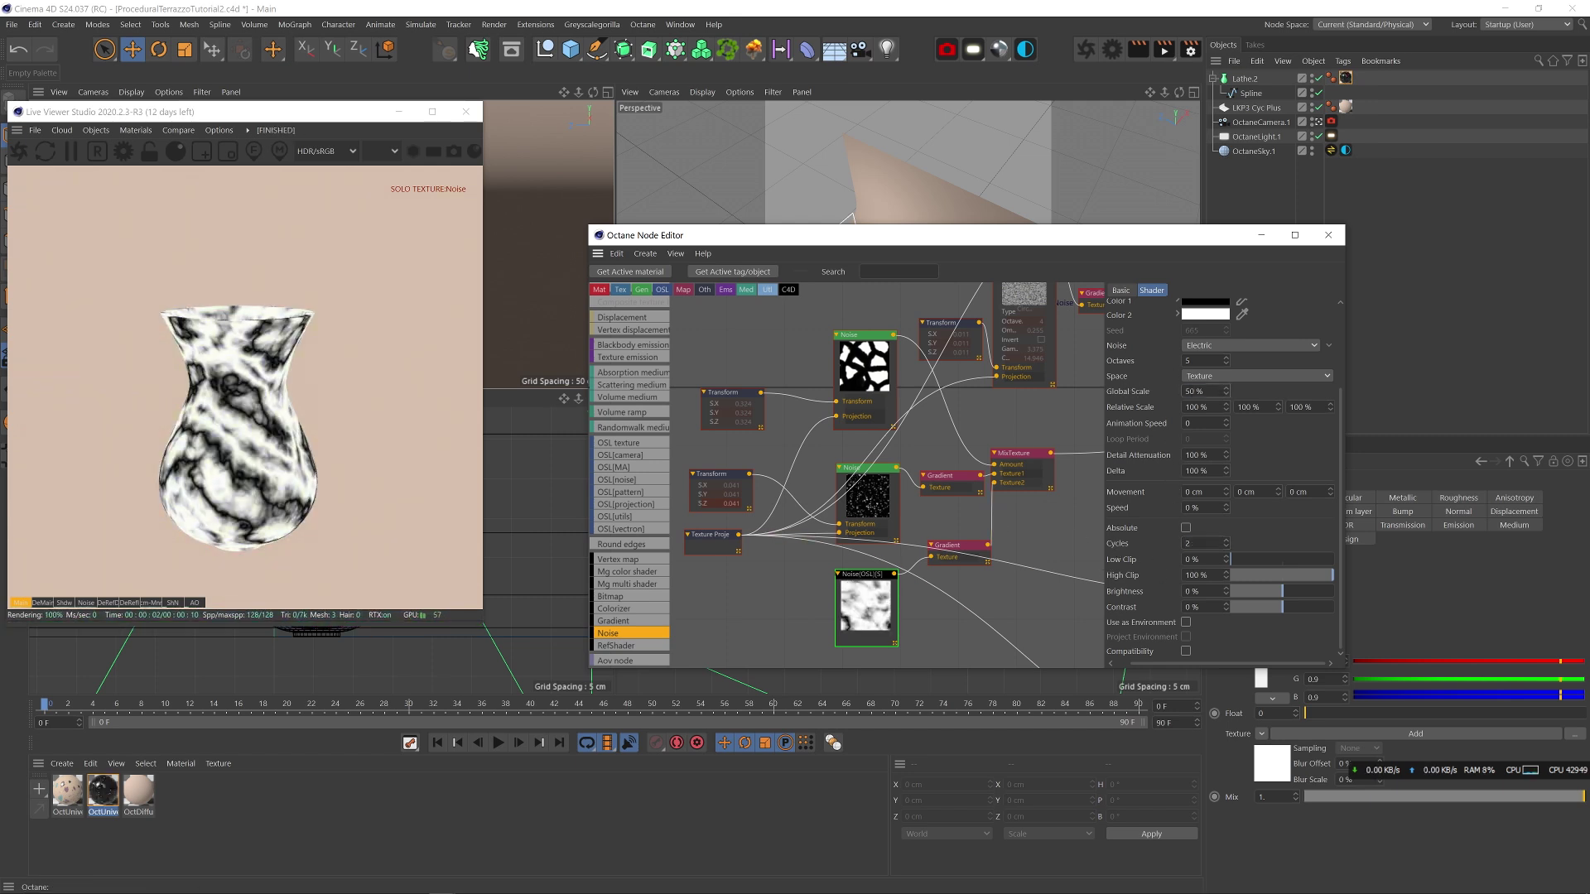
- Solo the lower gradient feeding Texture2 and recolour its start knot bright turquoise and its end knot magenta
{"action": "right_click", "coordinate": [948, 546]}
{"action": "left_click", "coordinate": [950, 543]}
{"action": "double_click", "coordinate": [1228, 472]}
{"action": "left_click", "coordinate": [1249, 485]}
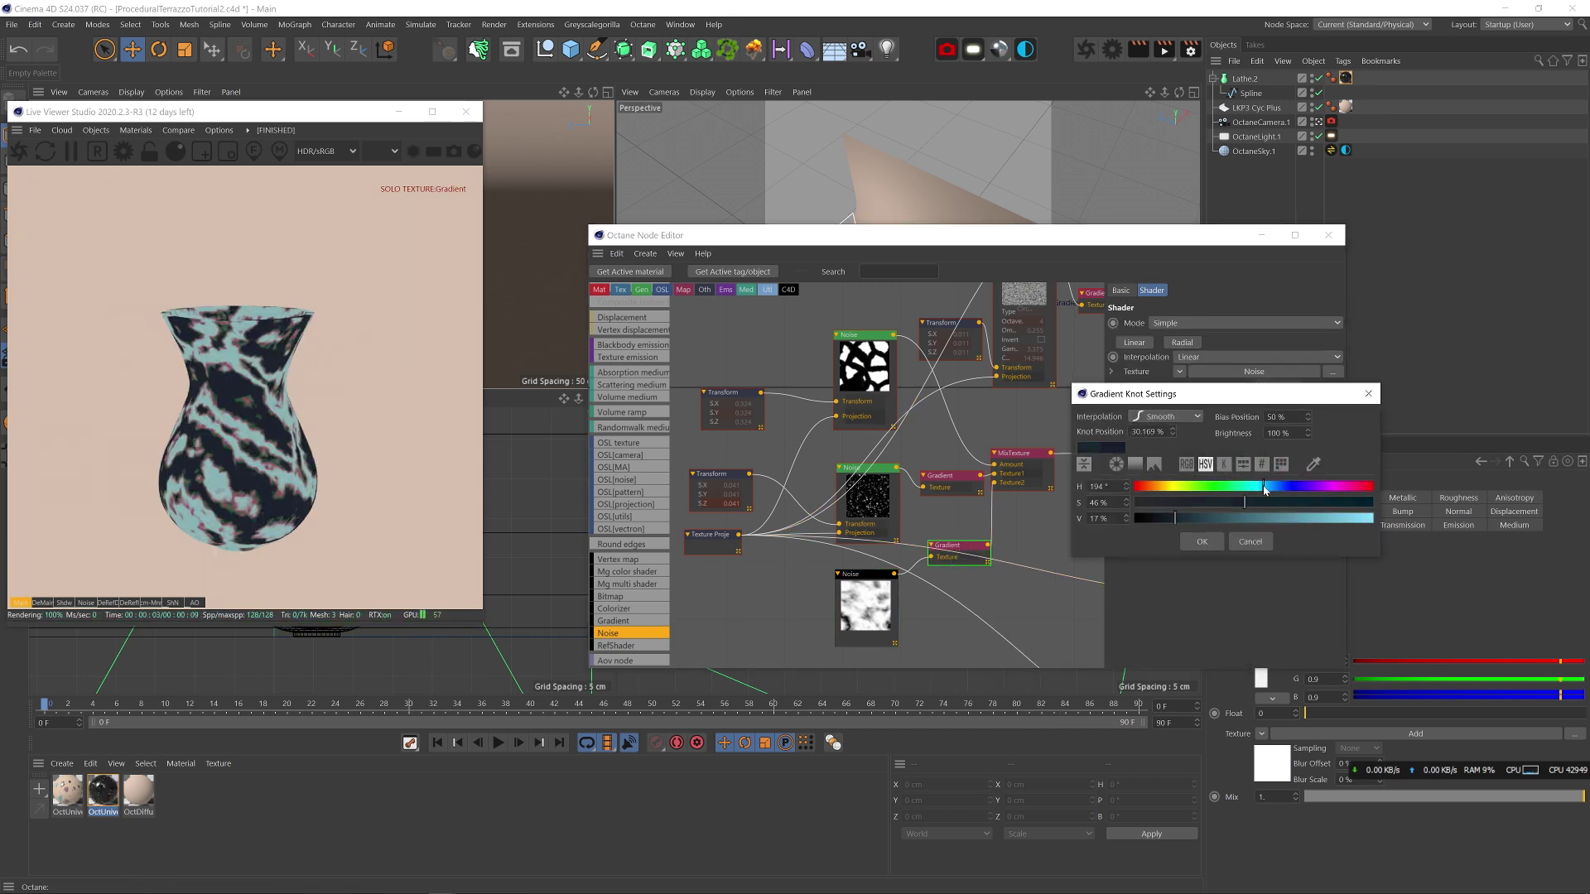
{"action": "left_click", "coordinate": [1337, 516]}
{"action": "left_click_drag", "start_coordinate": [1317, 501], "coordinate": [1284, 501]}
{"action": "left_click", "coordinate": [1203, 541]}
{"action": "double_click", "coordinate": [1281, 472]}
{"action": "left_click", "coordinate": [1384, 501]}
{"action": "left_click", "coordinate": [1409, 486]}
{"action": "left_click", "coordinate": [1253, 540]}
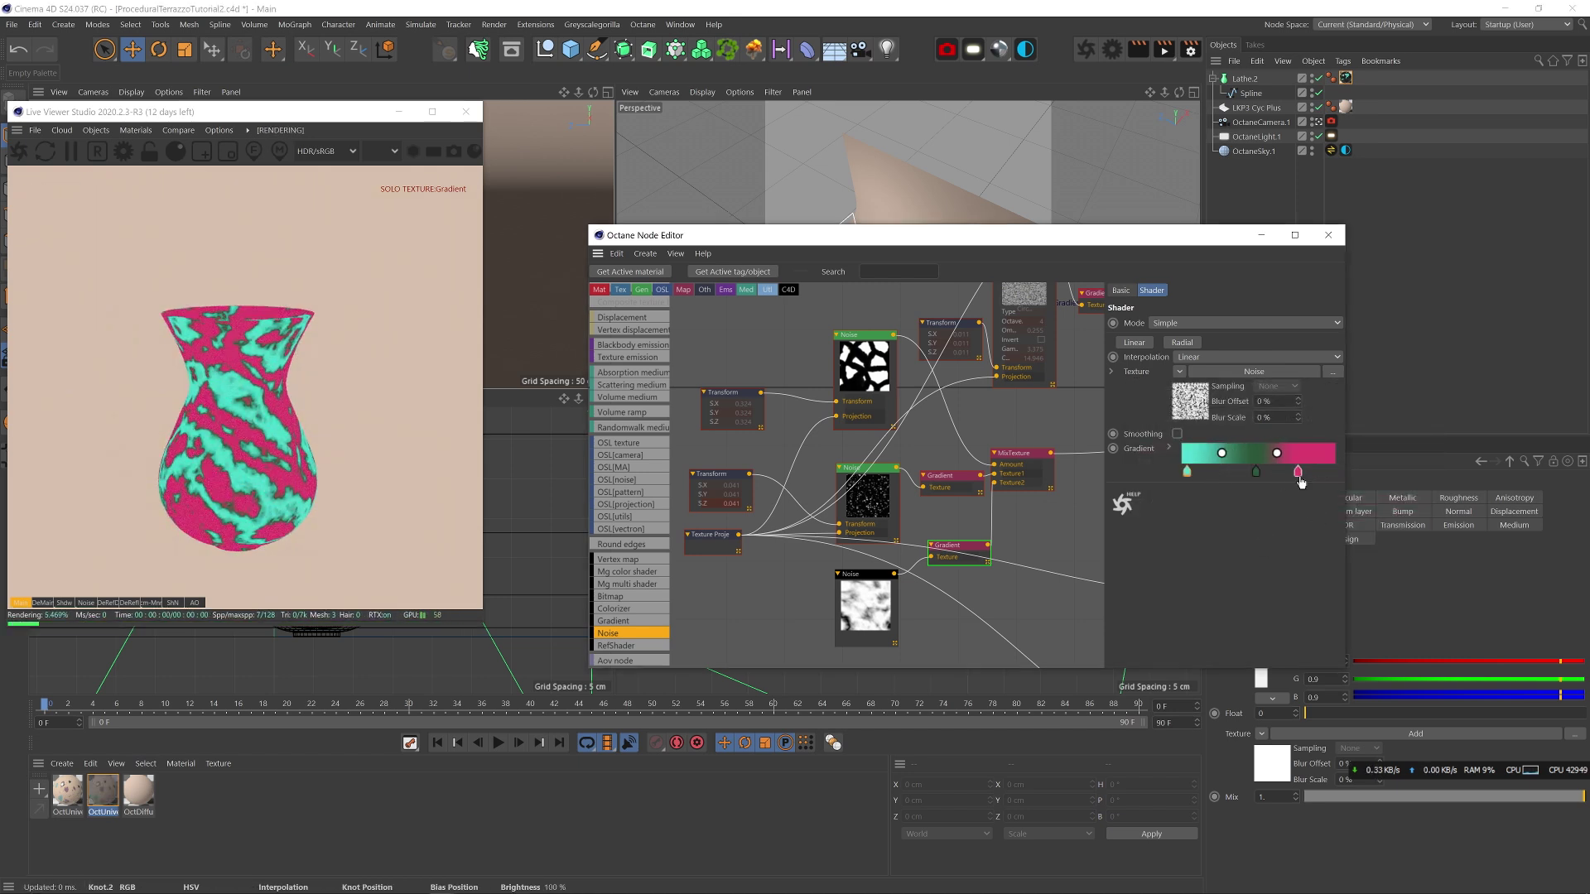
- Recolour the lower gradient's middle knot yellow-green and return to the full material render
{"action": "double_click", "coordinate": [1255, 471]}
{"action": "left_click", "coordinate": [1225, 489]}
{"action": "left_click", "coordinate": [1359, 521]}
{"action": "left_click", "coordinate": [1344, 522]}
{"action": "left_click", "coordinate": [1226, 543]}
{"action": "right_click", "coordinate": [965, 553]}
{"action": "left_click", "coordinate": [1003, 561]}
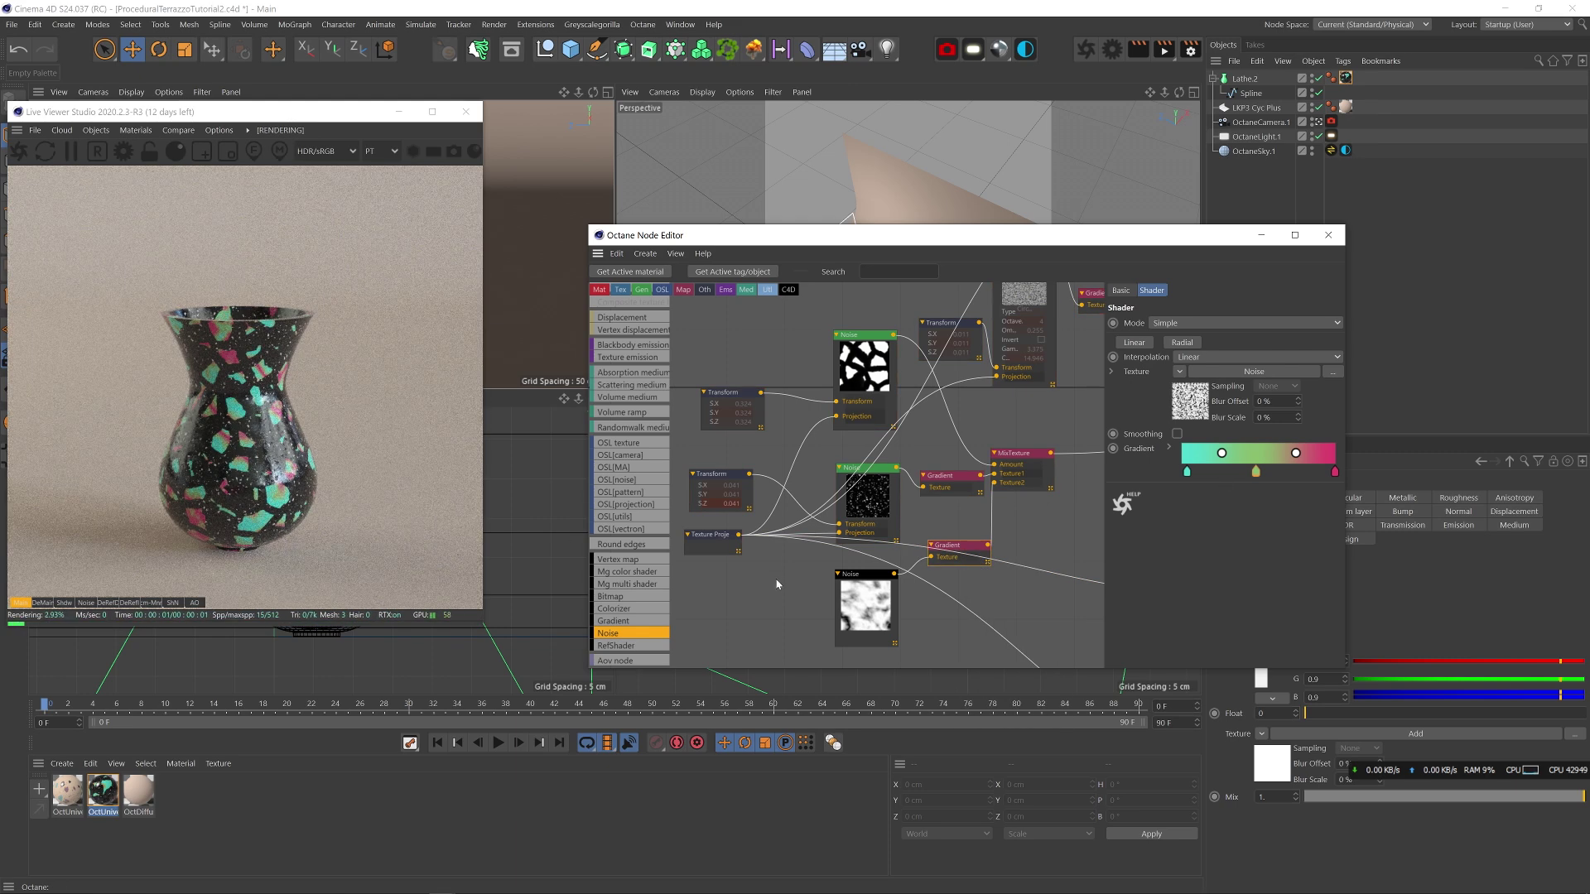
- Set the Electric noise's Cycles to 4, enable Absolute and set Global Scale to 90%
{"action": "left_click", "coordinate": [865, 584]}
{"action": "scroll", "coordinate": [1323, 536], "scroll_direction": "down", "scroll_amount": 1}
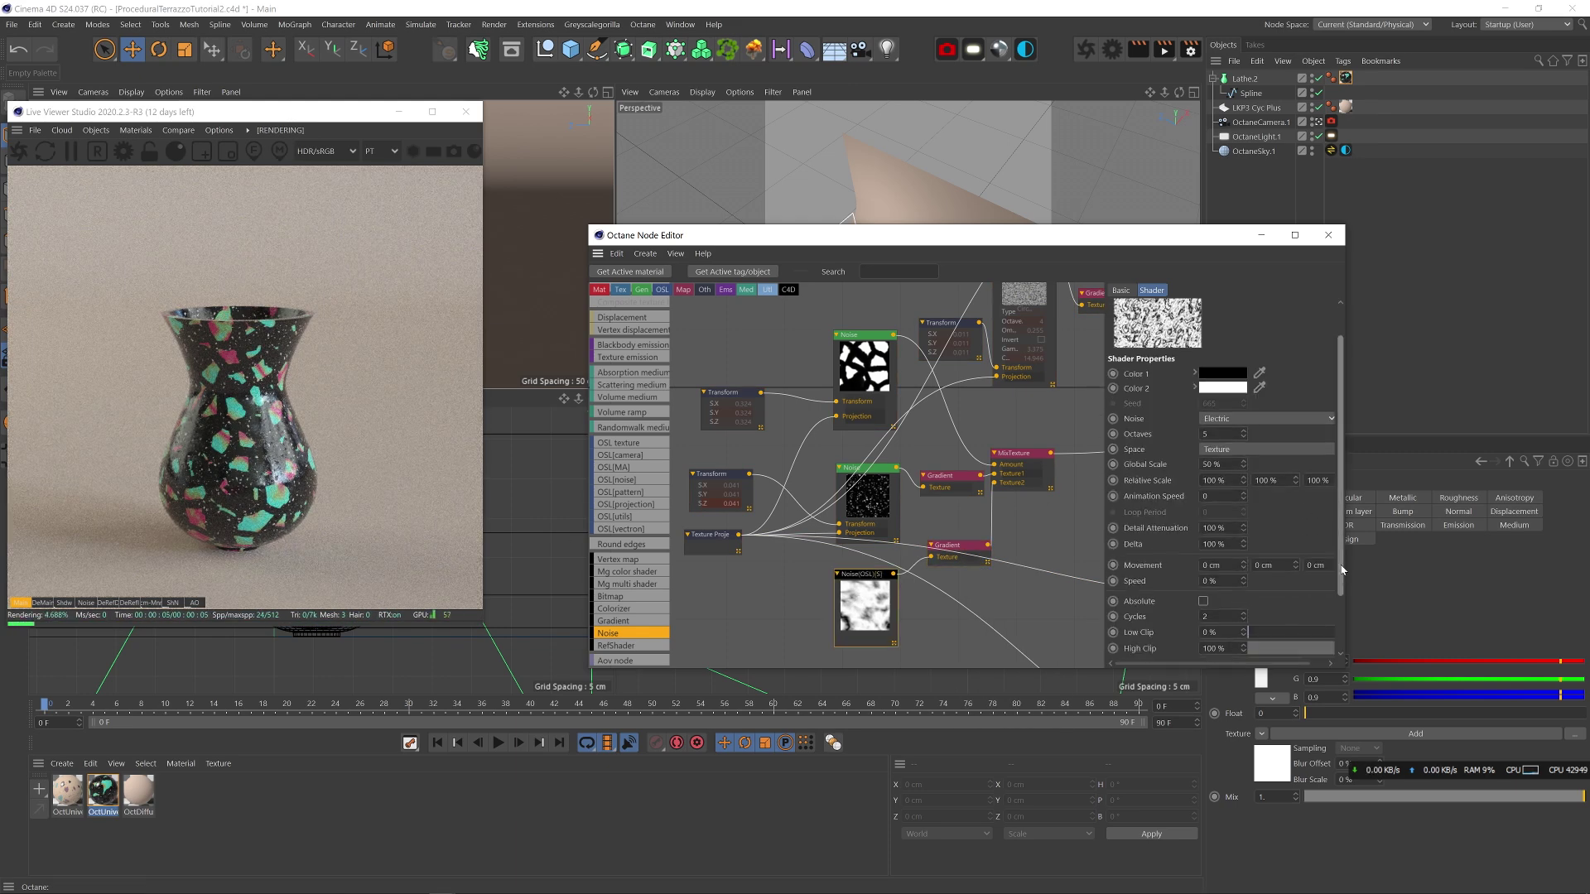
{"action": "type", "text": "4"}
{"action": "key", "text": "Return"}
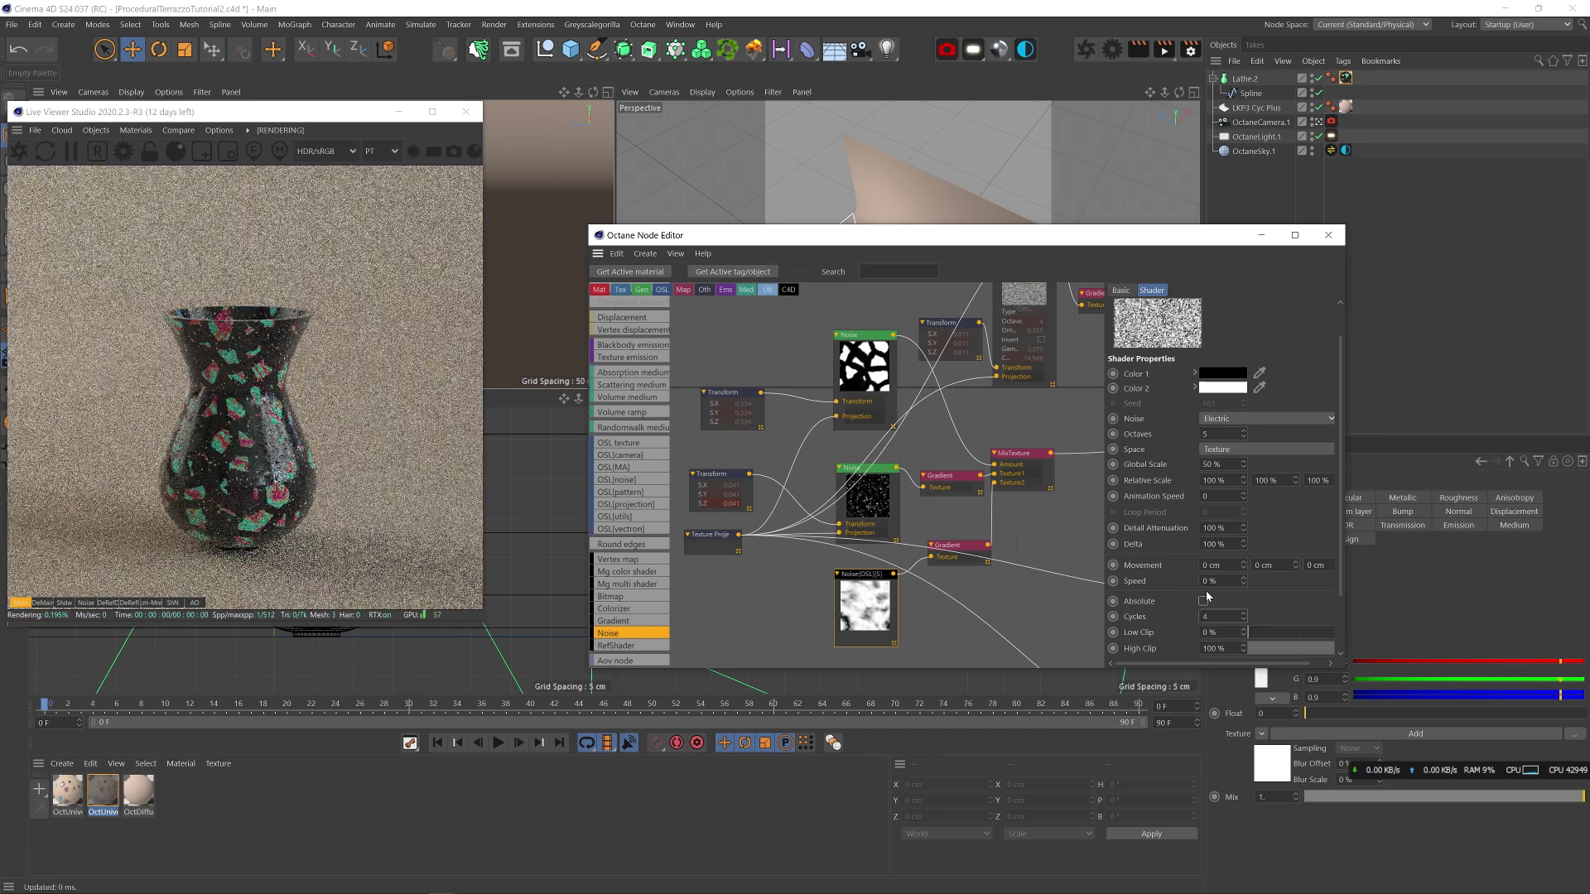
{"action": "left_click", "coordinate": [1204, 602]}
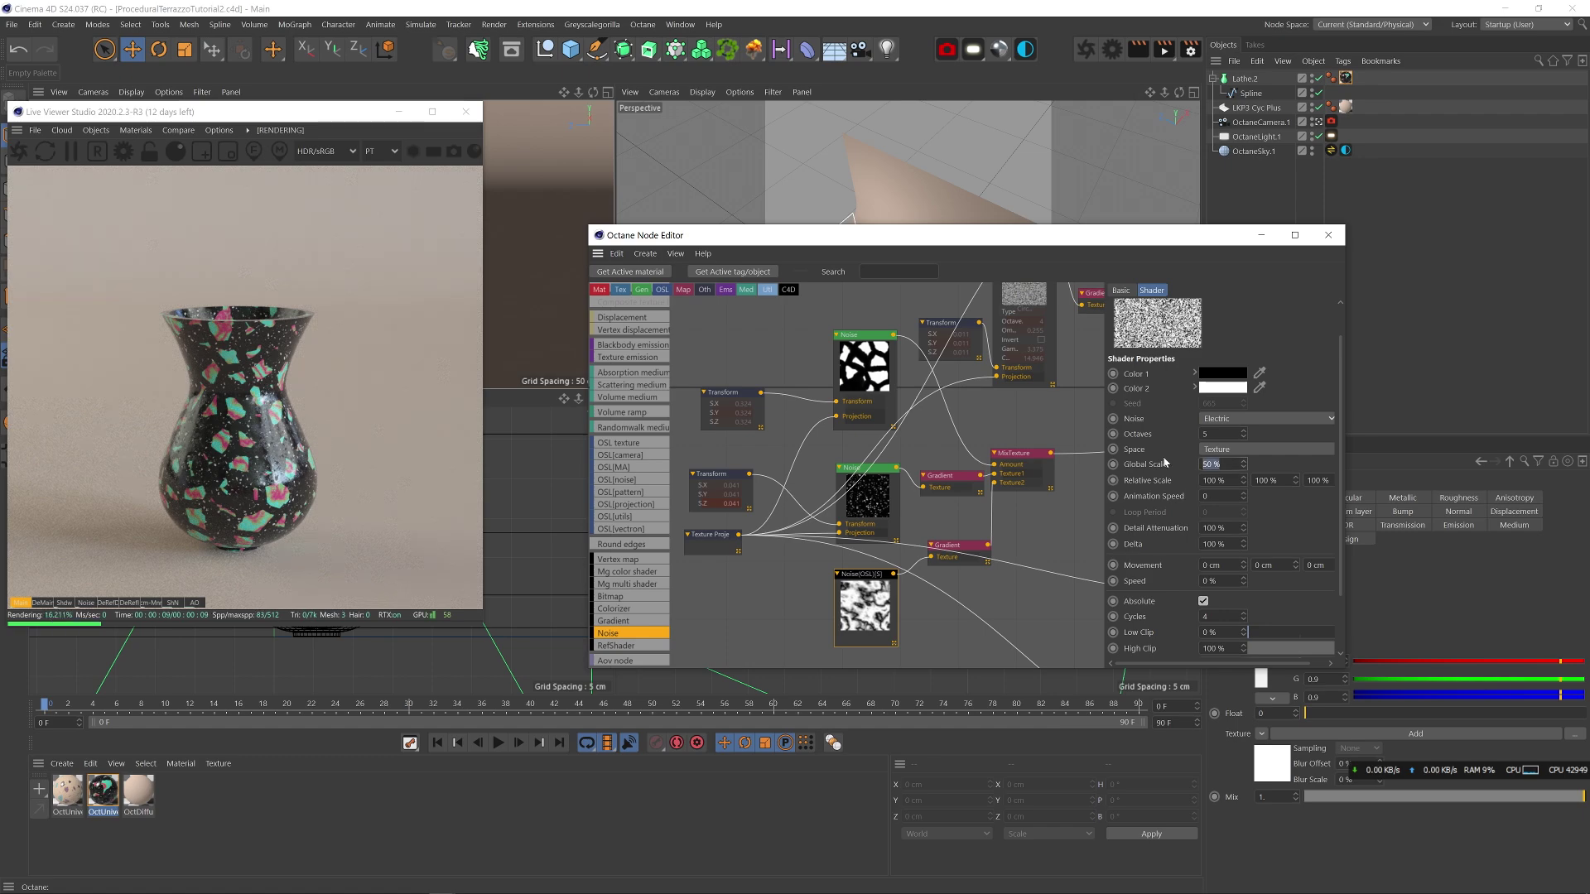
{"action": "type", "text": "90"}
{"action": "key", "text": "Return"}
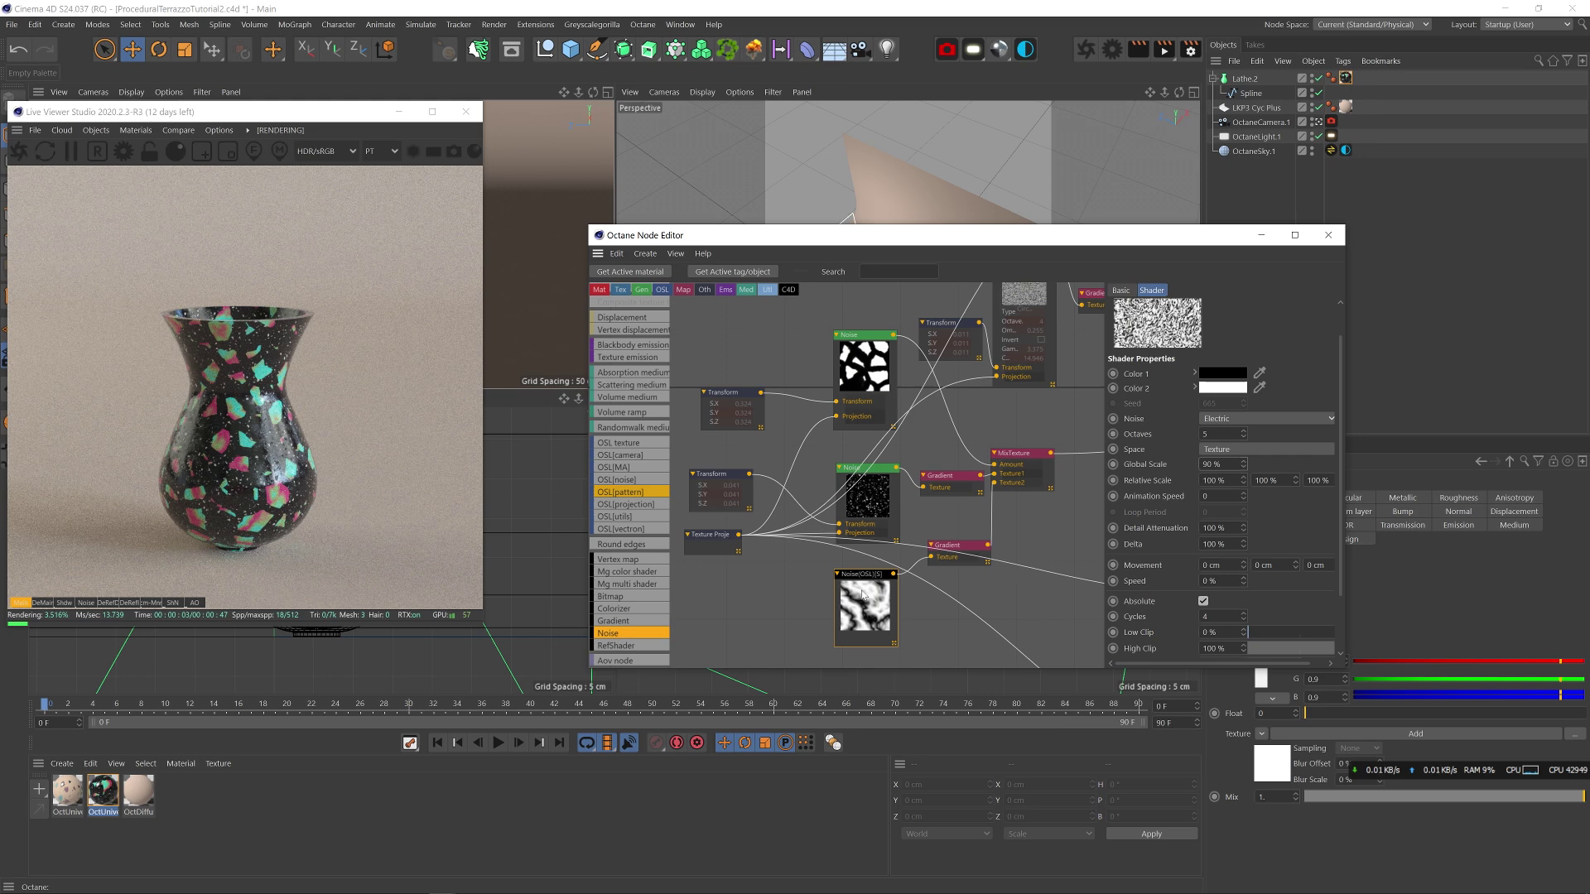
- Add a pale pink knot at about 75% on the lower gradient and shift the following blend point closer to it
{"action": "left_click", "coordinate": [960, 546]}
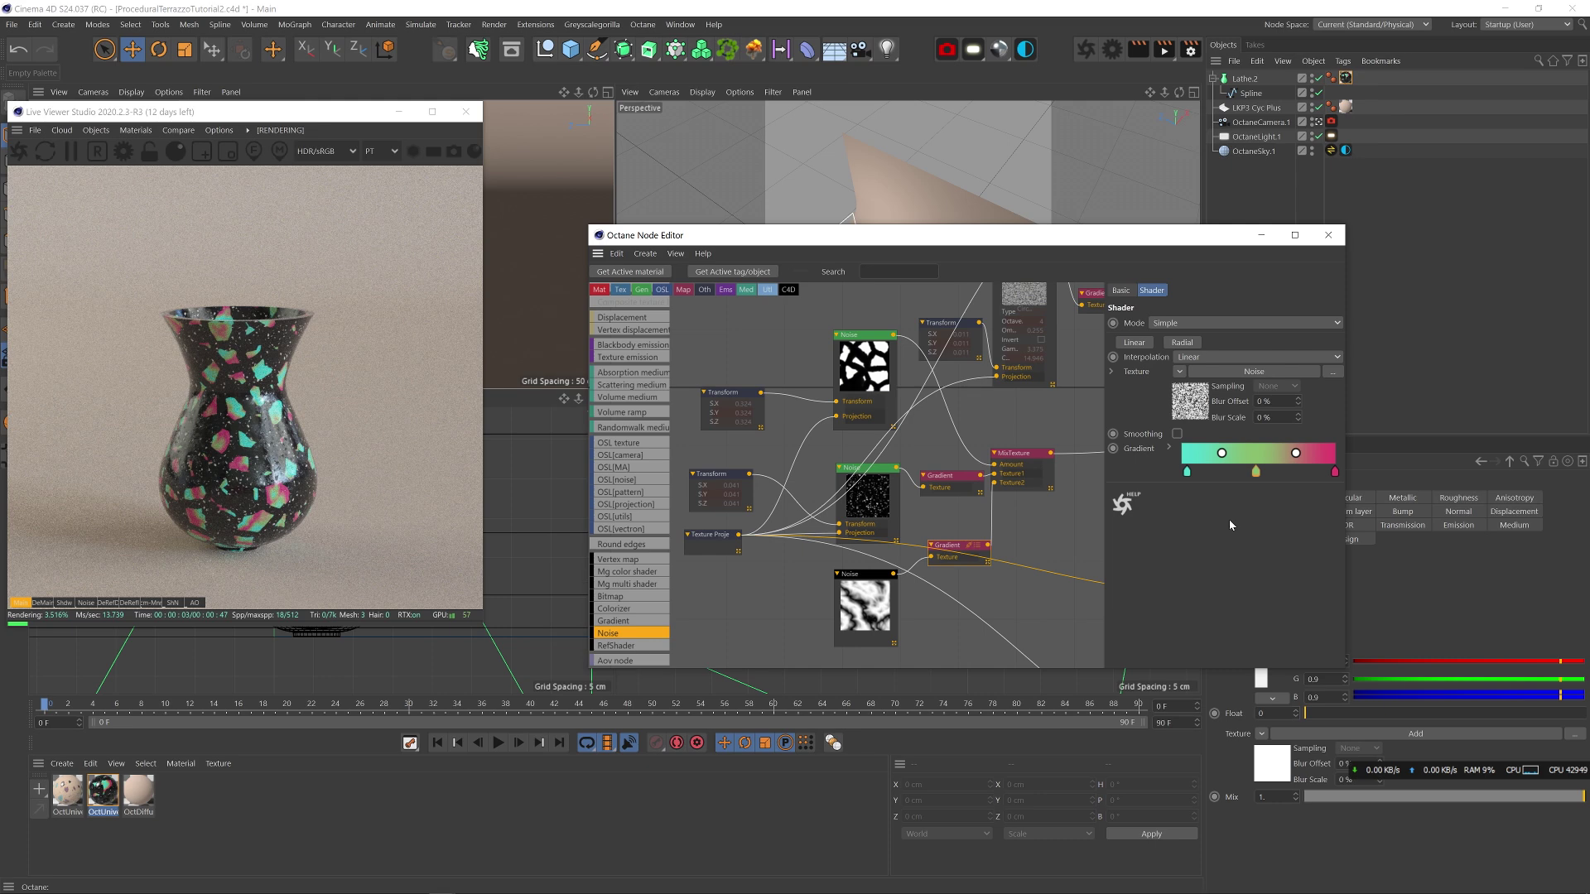
{"action": "double_click", "coordinate": [1297, 473]}
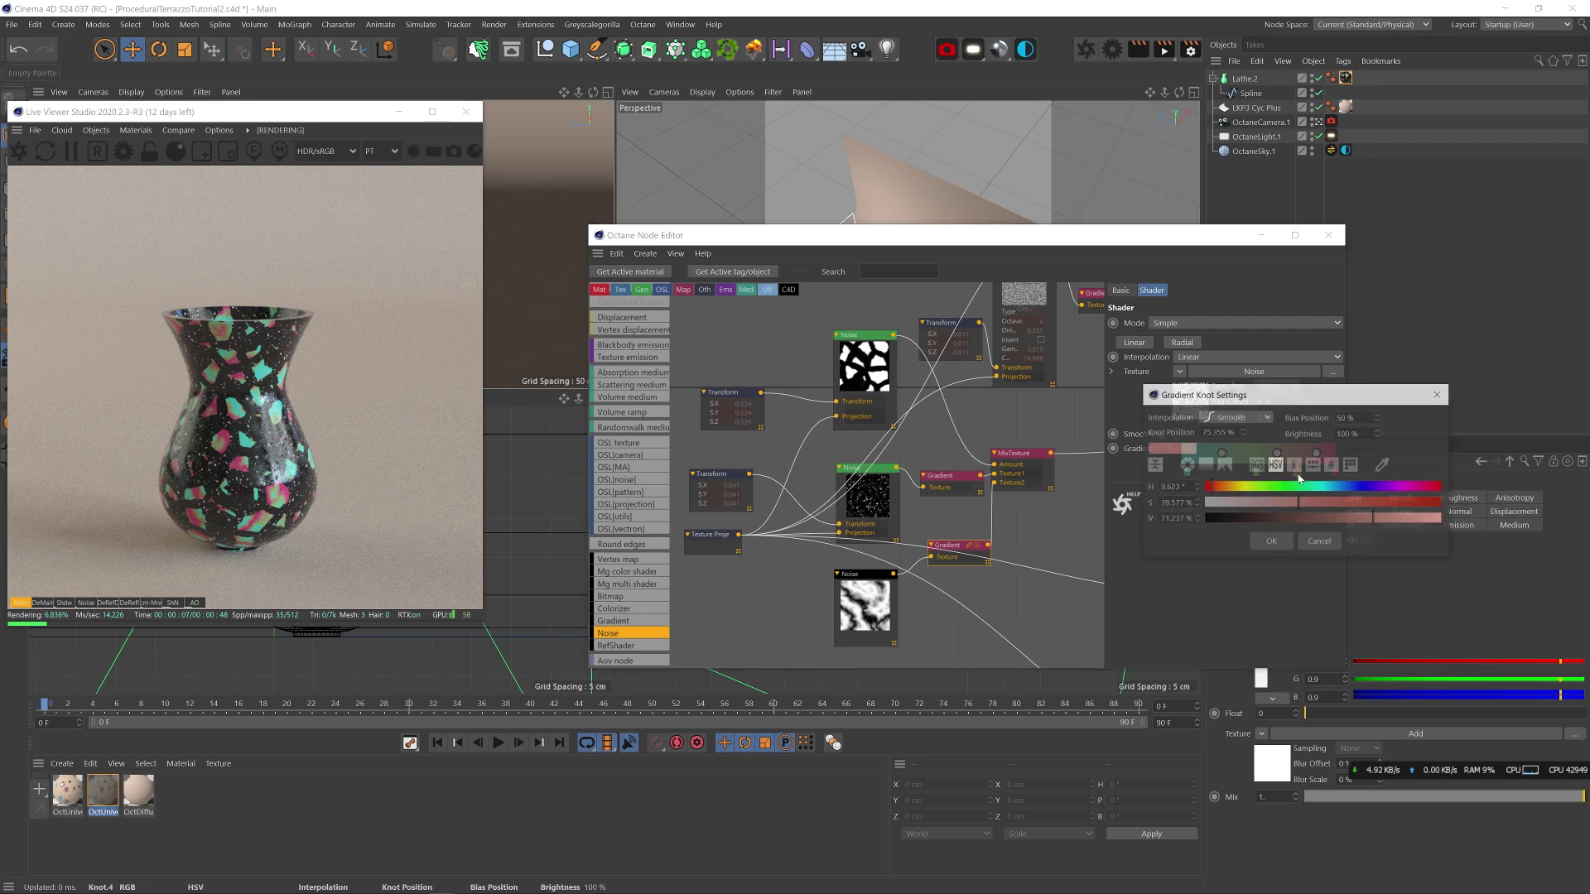
{"action": "left_click", "coordinate": [1271, 542]}
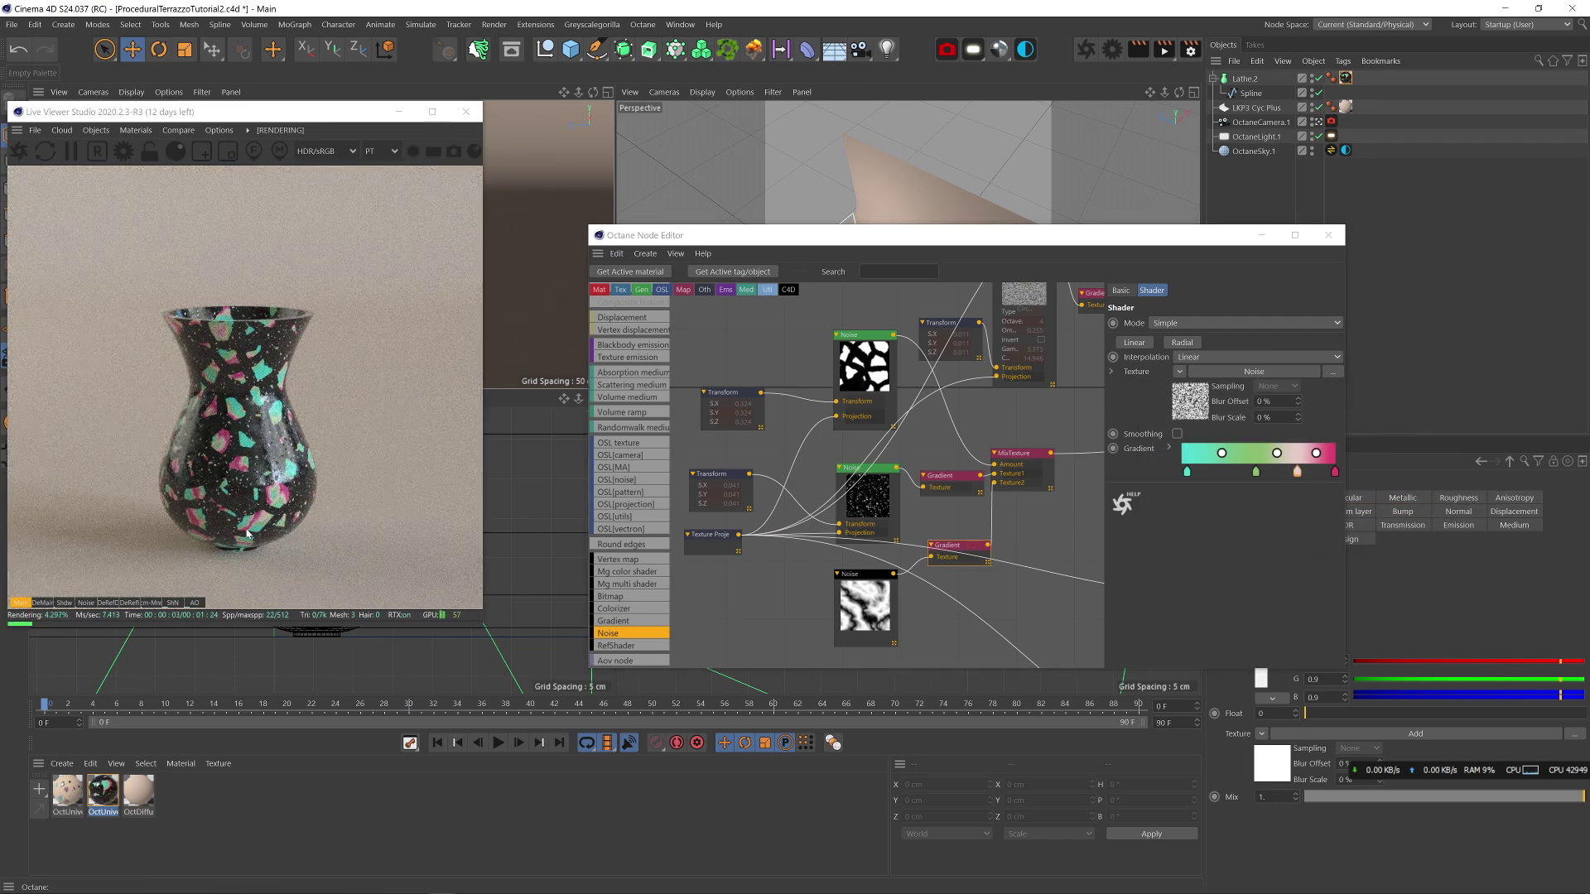
{"action": "left_click_drag", "start_coordinate": [1315, 454], "coordinate": [1298, 457]}
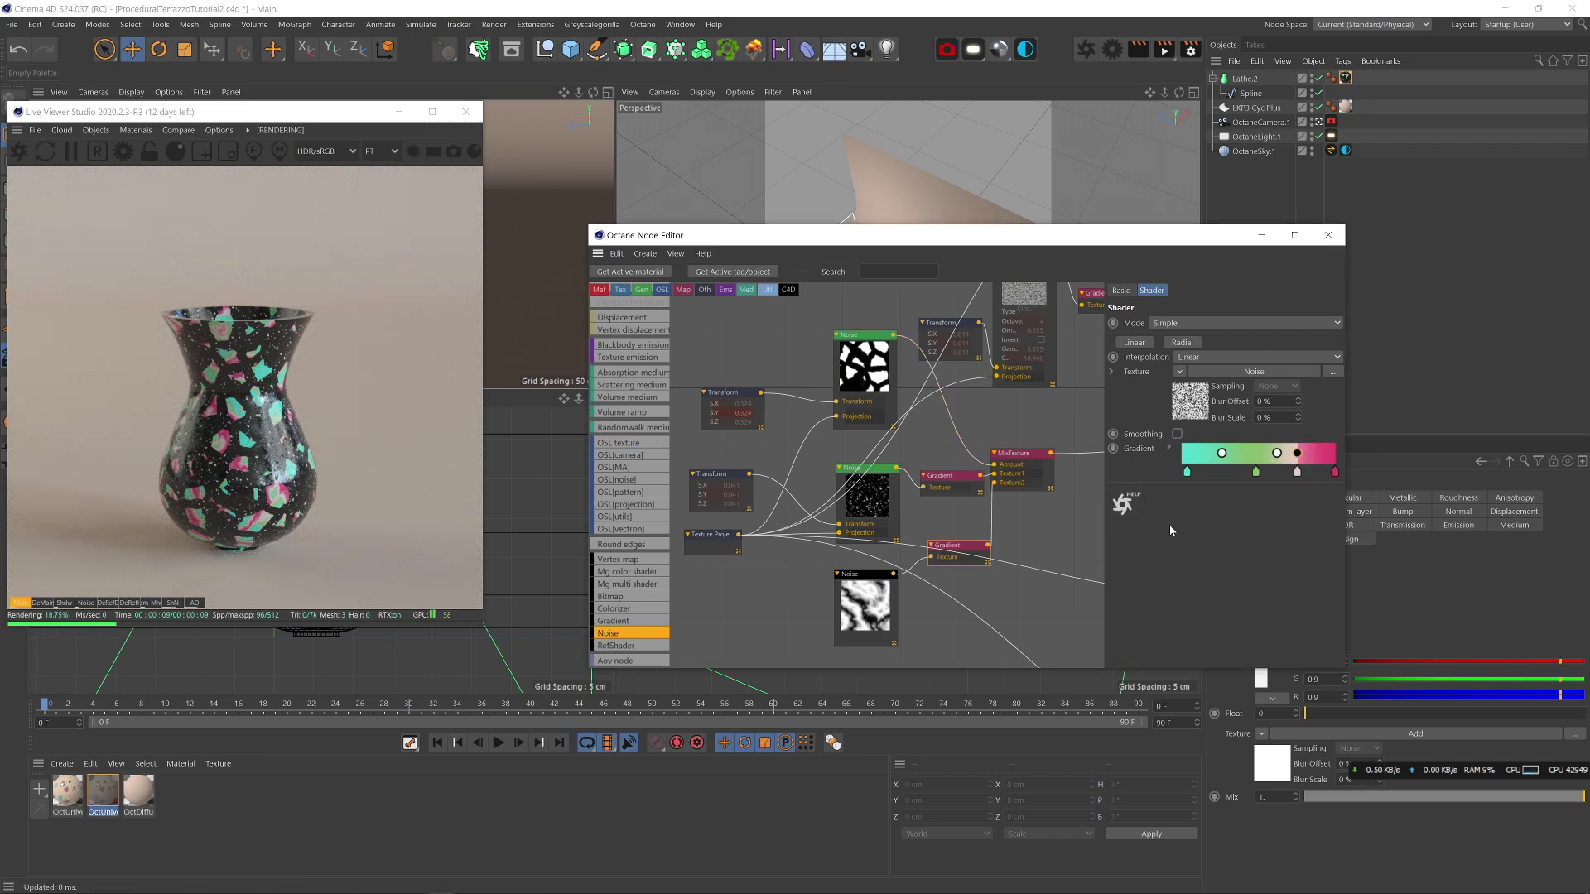
- Add another knot at the start of the lower gradient and recolour it a darker green
{"action": "double_click", "coordinate": [1184, 472]}
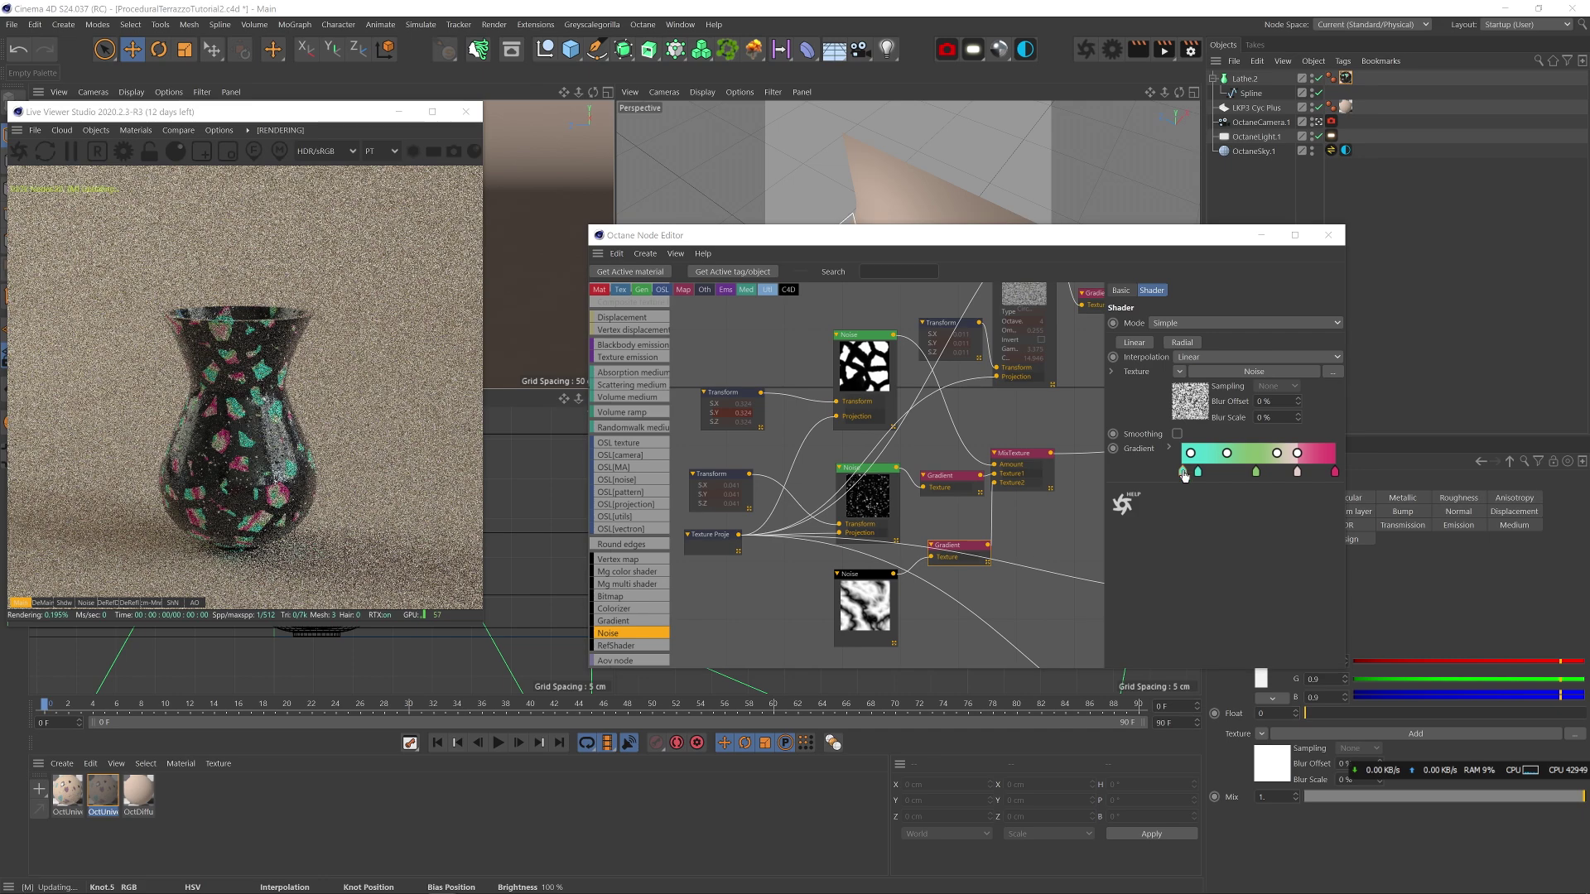
{"action": "left_click_drag", "start_coordinate": [1205, 484], "coordinate": [1218, 485]}
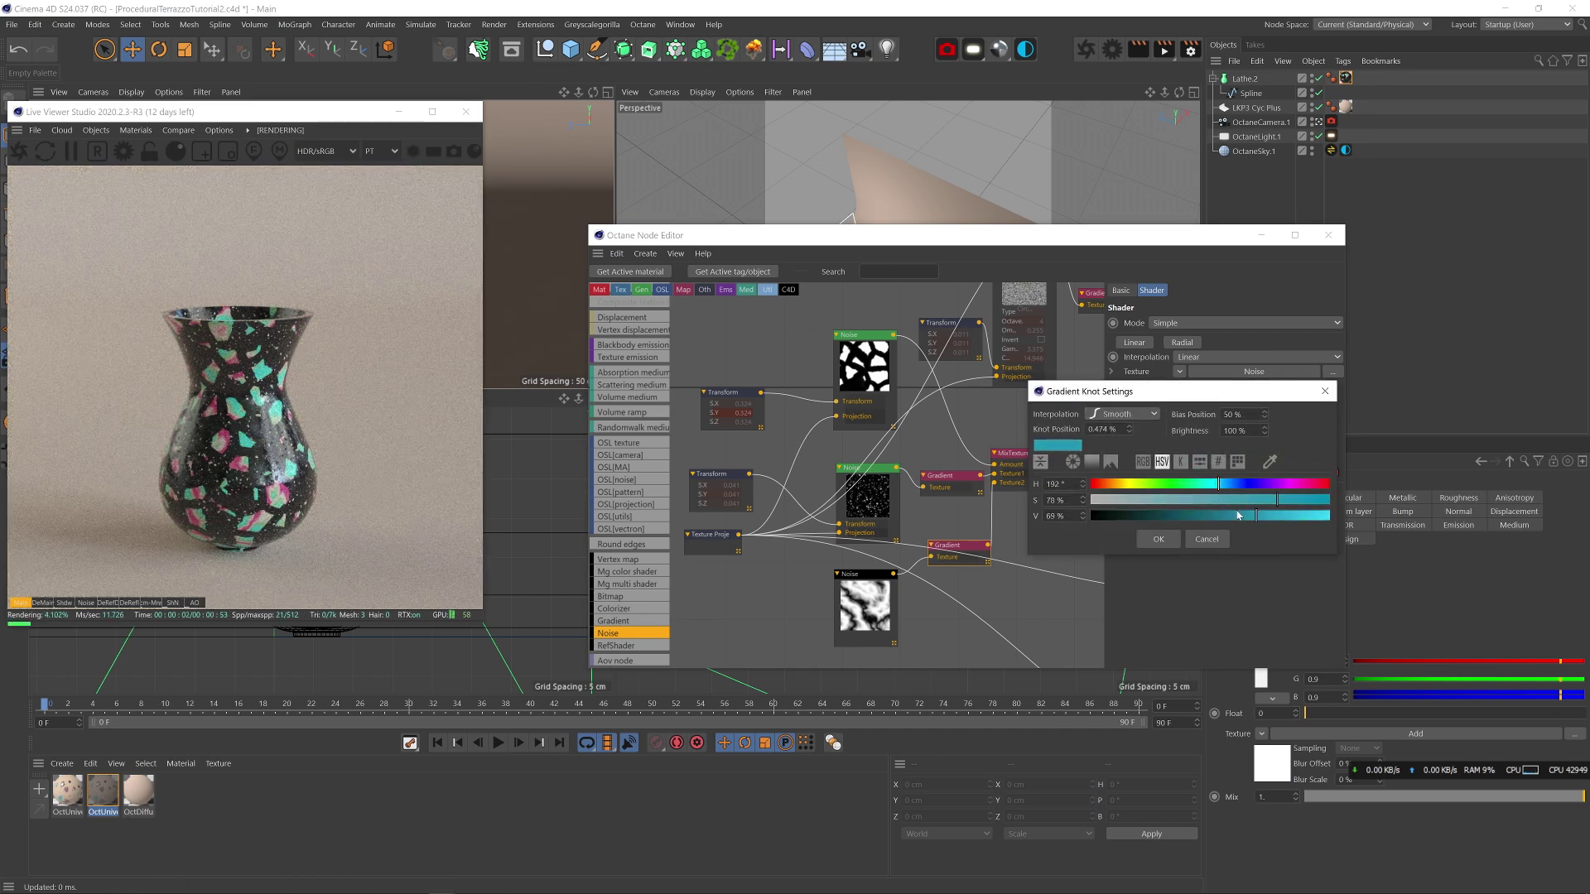
{"action": "left_click", "coordinate": [1239, 515]}
{"action": "left_click", "coordinate": [1195, 484]}
{"action": "left_click", "coordinate": [1164, 537]}
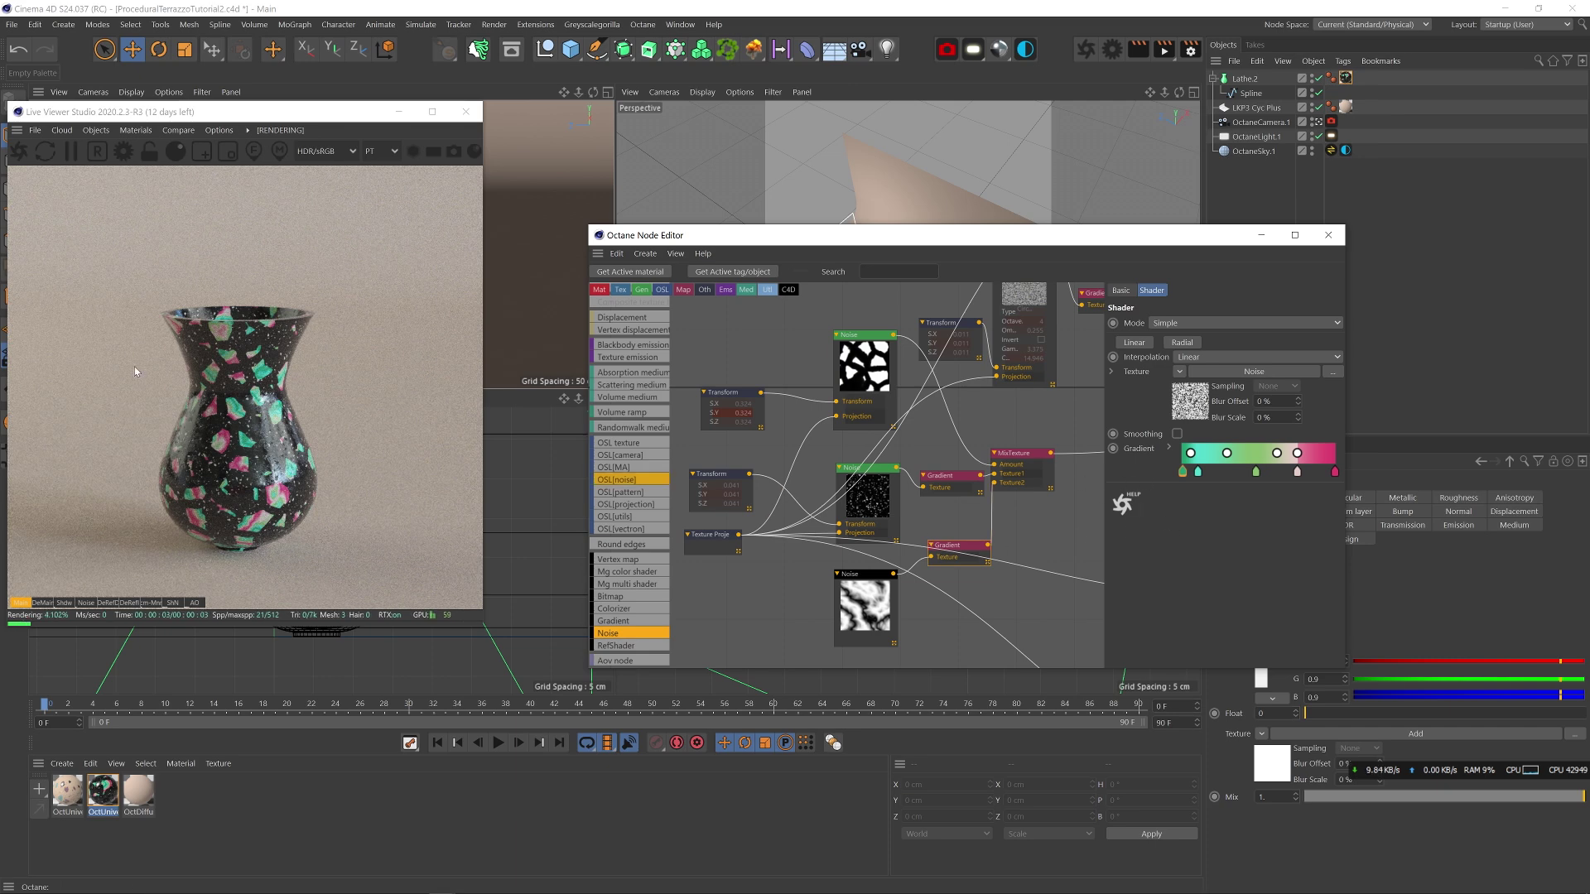
- Move the separate Chips noise and its transform down beside the Multiply node's existing noise branch
{"action": "middle_click_drag", "start_coordinate": [1018, 419], "coordinate": [571, 573]}
{"action": "middle_click_drag", "start_coordinate": [755, 506], "coordinate": [944, 525]}
{"action": "scroll", "coordinate": [873, 485], "scroll_direction": "down", "scroll_amount": 5}
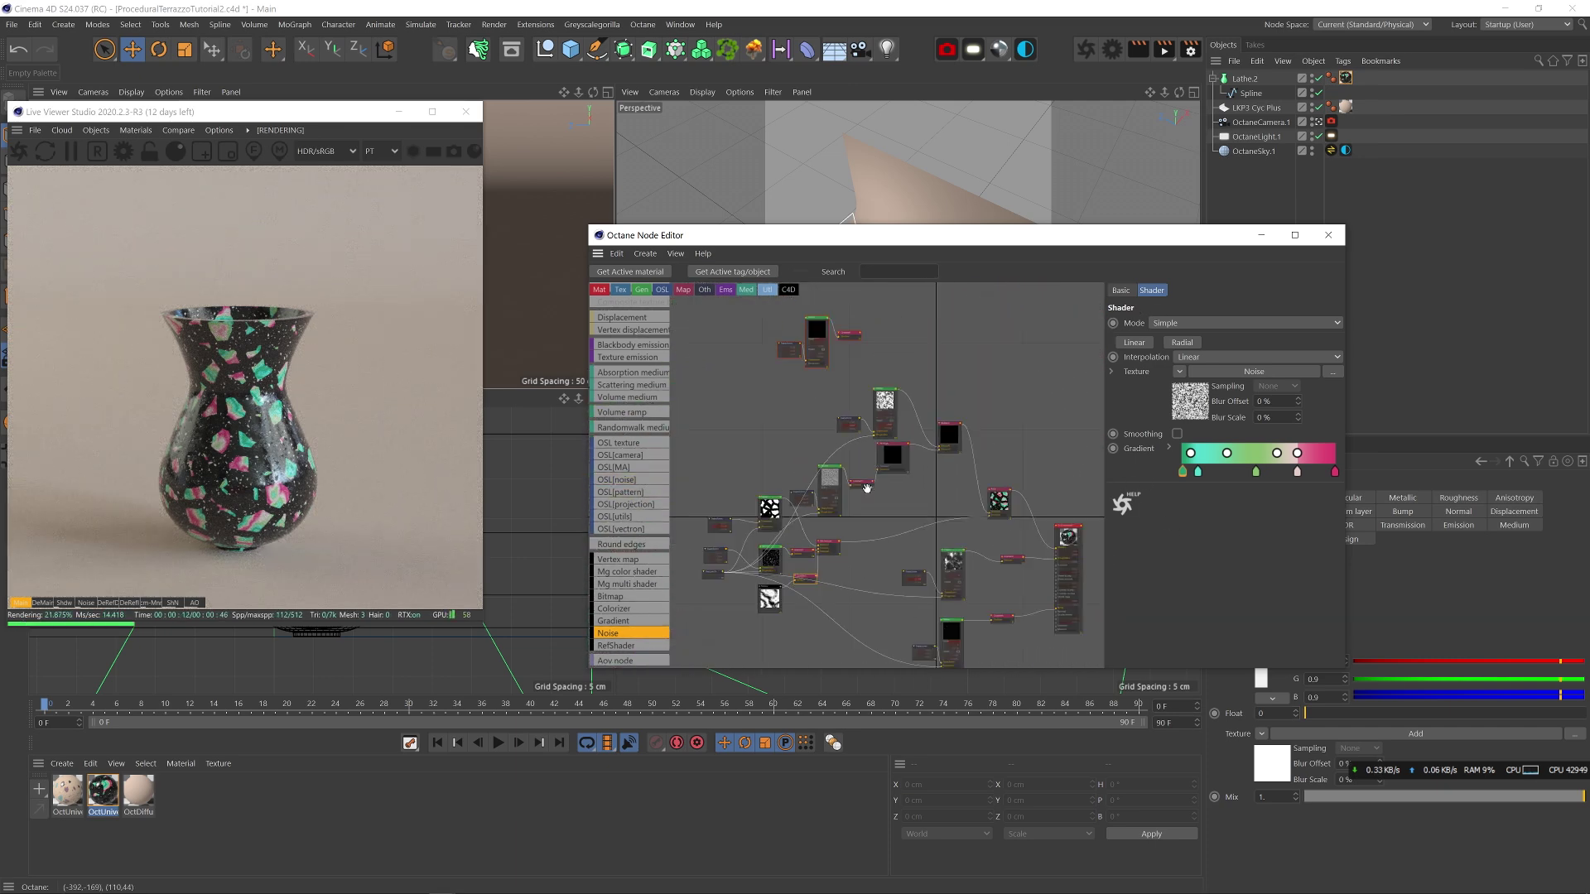
{"action": "middle_click_drag", "start_coordinate": [862, 483], "coordinate": [862, 504]}
{"action": "left_click_drag", "start_coordinate": [821, 376], "coordinate": [818, 469]}
{"action": "scroll", "coordinate": [818, 471], "scroll_direction": "up", "scroll_amount": 3}
{"action": "left_click_drag", "start_coordinate": [828, 570], "coordinate": [793, 479]}
{"action": "middle_click_drag", "start_coordinate": [793, 464], "coordinate": [792, 475]}
{"action": "left_click_drag", "start_coordinate": [779, 301], "coordinate": [748, 475]}
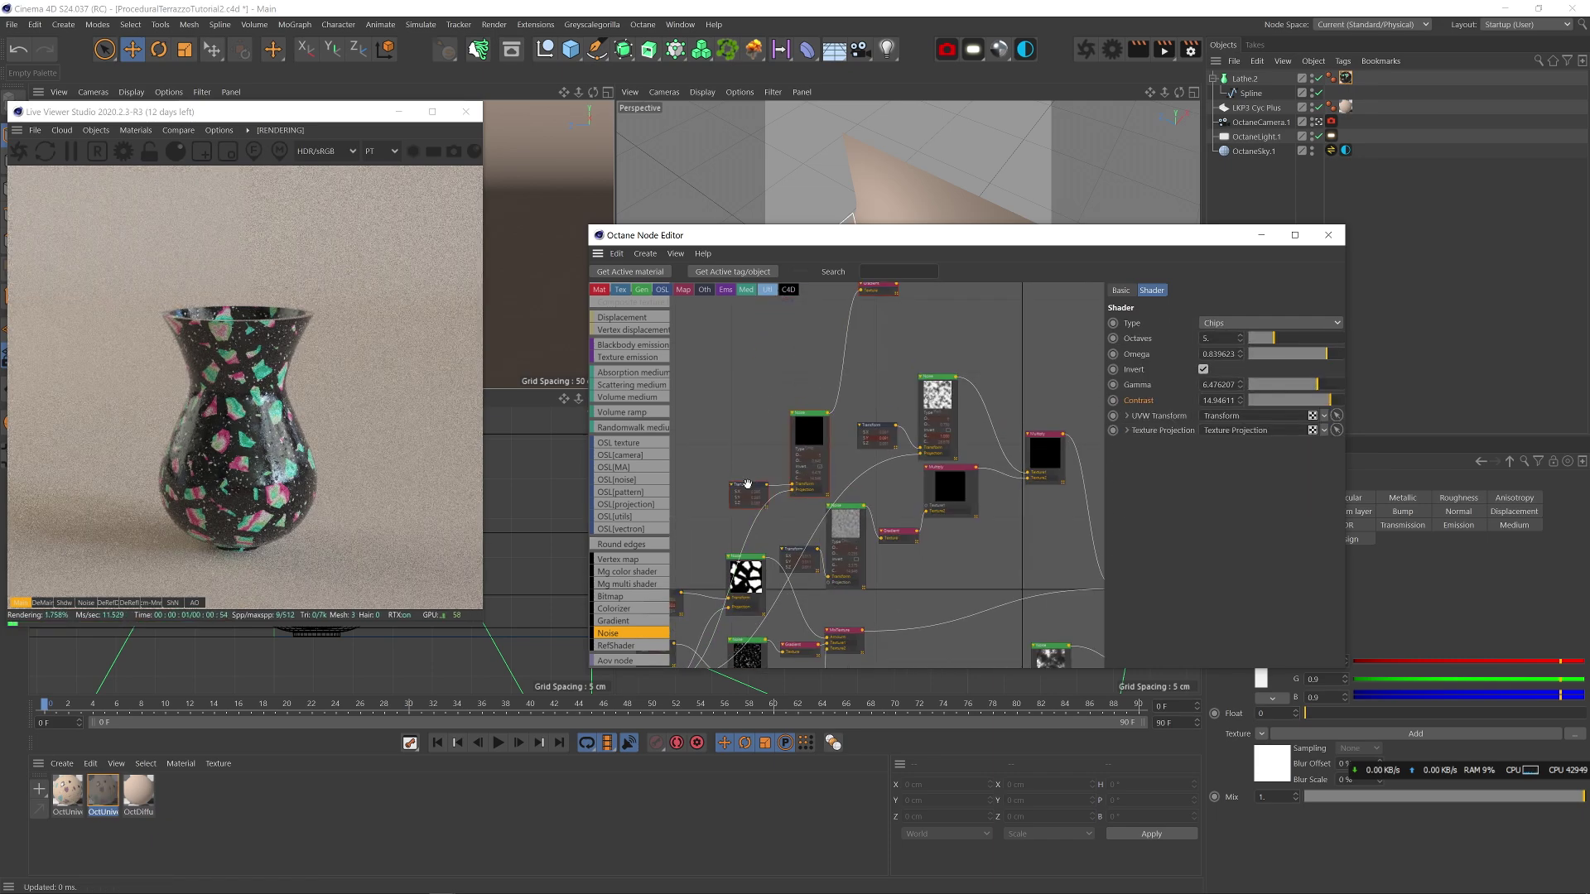
- Connect the Chips noise's gradient and the chip-mask noise to the soloed Multiply node, replacing and deleting the old noise branch
{"action": "left_click_drag", "start_coordinate": [879, 288], "coordinate": [926, 511]}
{"action": "left_click_drag", "start_coordinate": [764, 557], "coordinate": [925, 505]}
{"action": "right_click", "coordinate": [948, 484]}
{"action": "left_click", "coordinate": [975, 498]}
{"action": "left_click_drag", "start_coordinate": [921, 581], "coordinate": [793, 523]}
{"action": "key", "text": "Delete"}
{"action": "left_click_drag", "start_coordinate": [753, 453], "coordinate": [808, 484]}
{"action": "left_click_drag", "start_coordinate": [814, 455], "coordinate": [852, 565]}
{"action": "left_click_drag", "start_coordinate": [883, 489], "coordinate": [883, 511]}
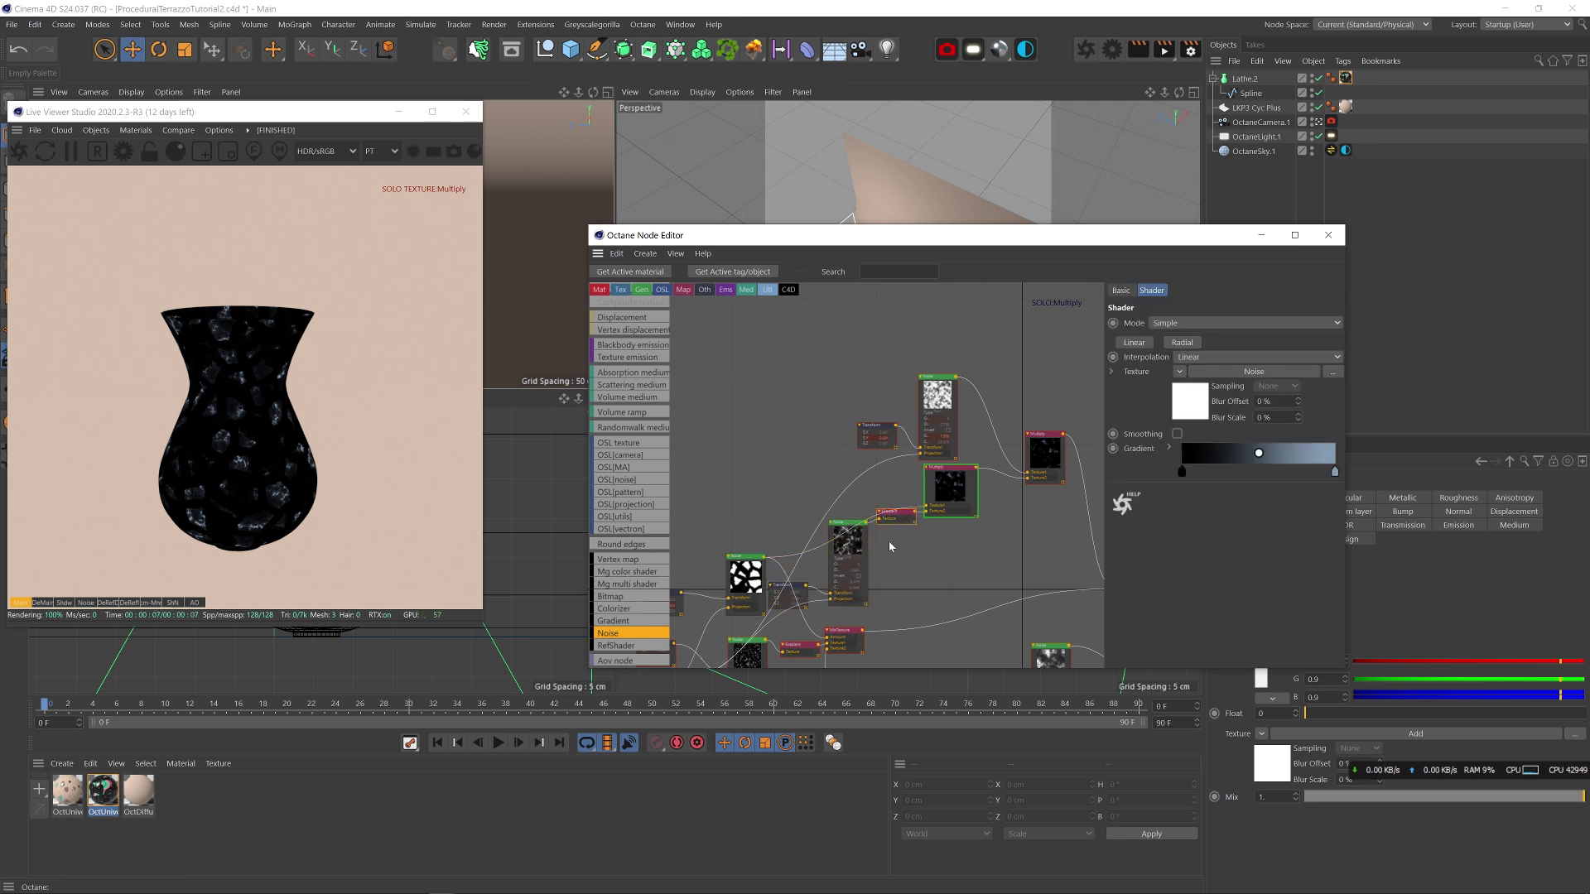
- Set the Chips noise's Octaves to 4 and recolour its gradient's end knot a muted teal
{"action": "left_click", "coordinate": [844, 553]}
{"action": "left_click", "coordinate": [1269, 339]}
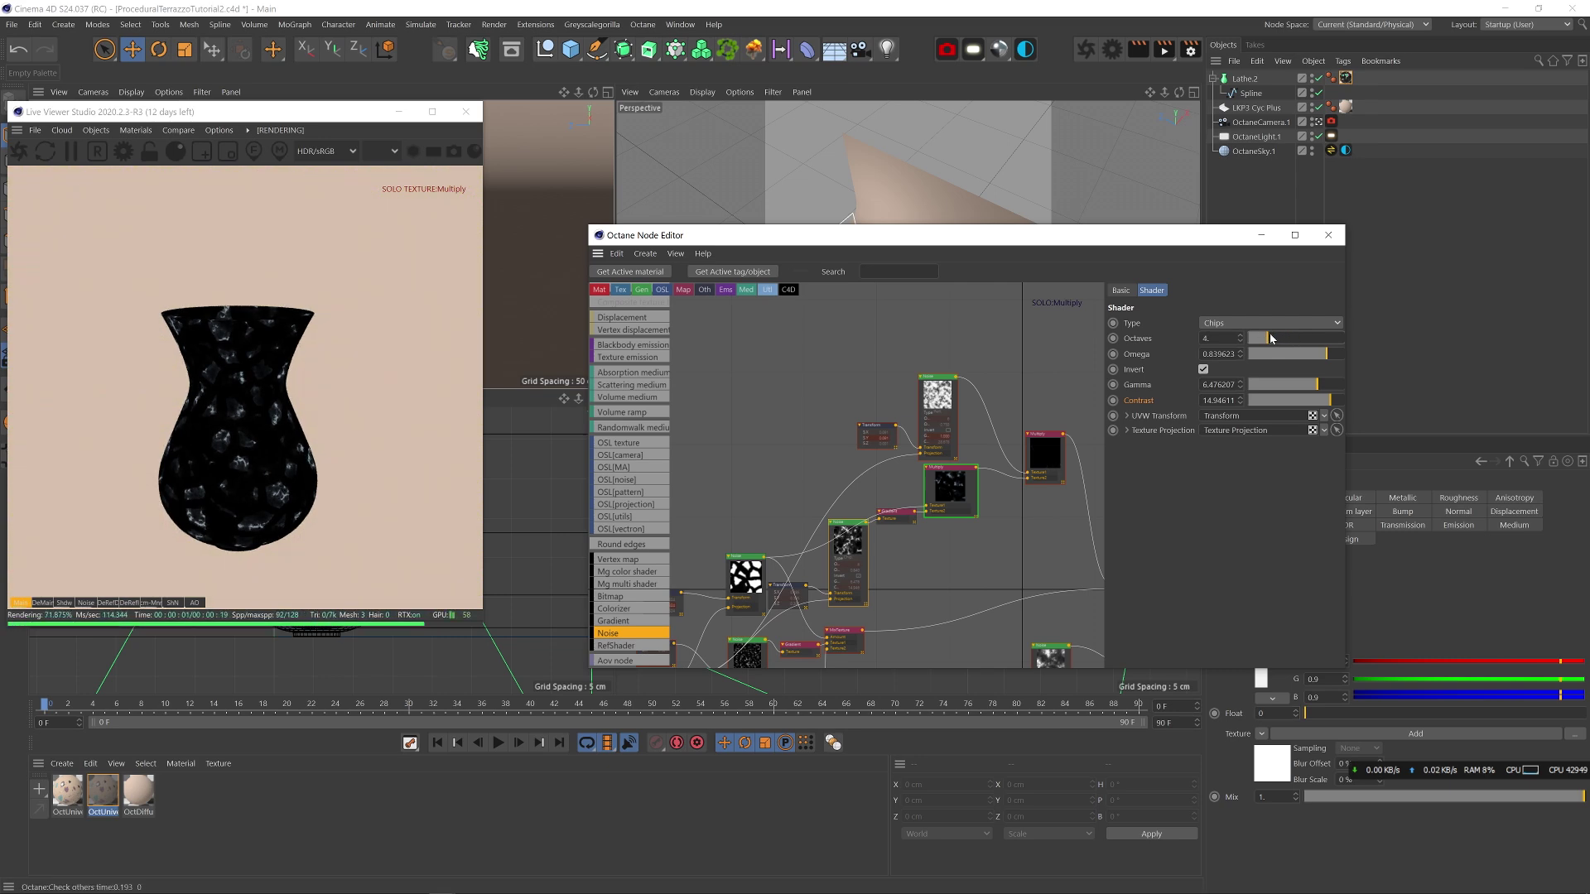
{"action": "left_click_drag", "start_coordinate": [888, 512], "coordinate": [891, 527]}
{"action": "left_click", "coordinate": [891, 527]}
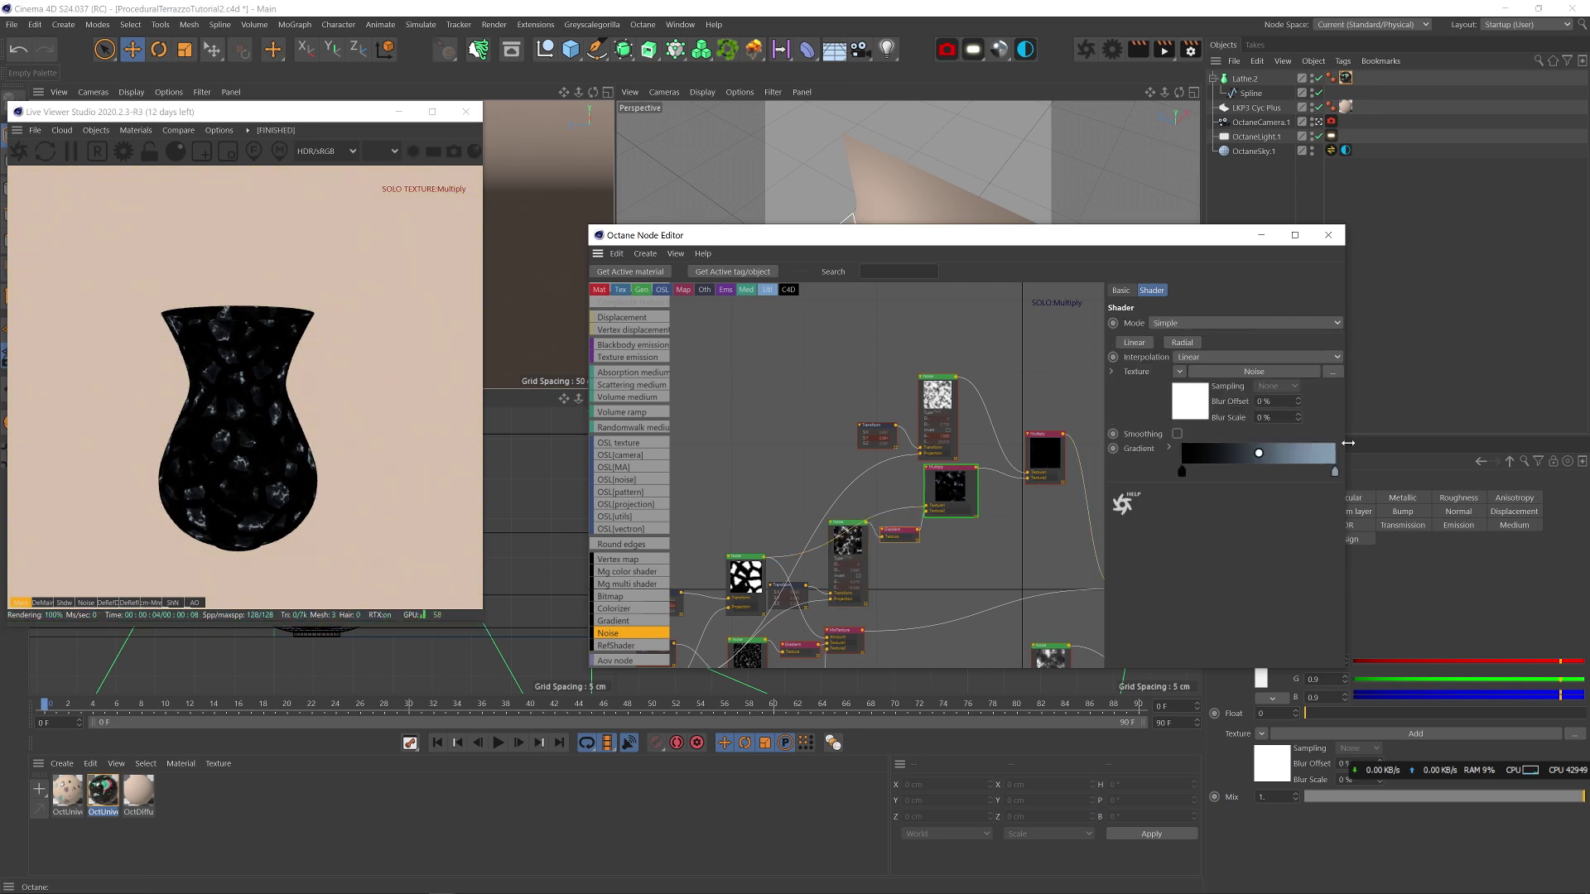
{"action": "double_click", "coordinate": [1330, 467]}
{"action": "left_click", "coordinate": [1359, 483]}
{"action": "left_click", "coordinate": [1307, 537]}
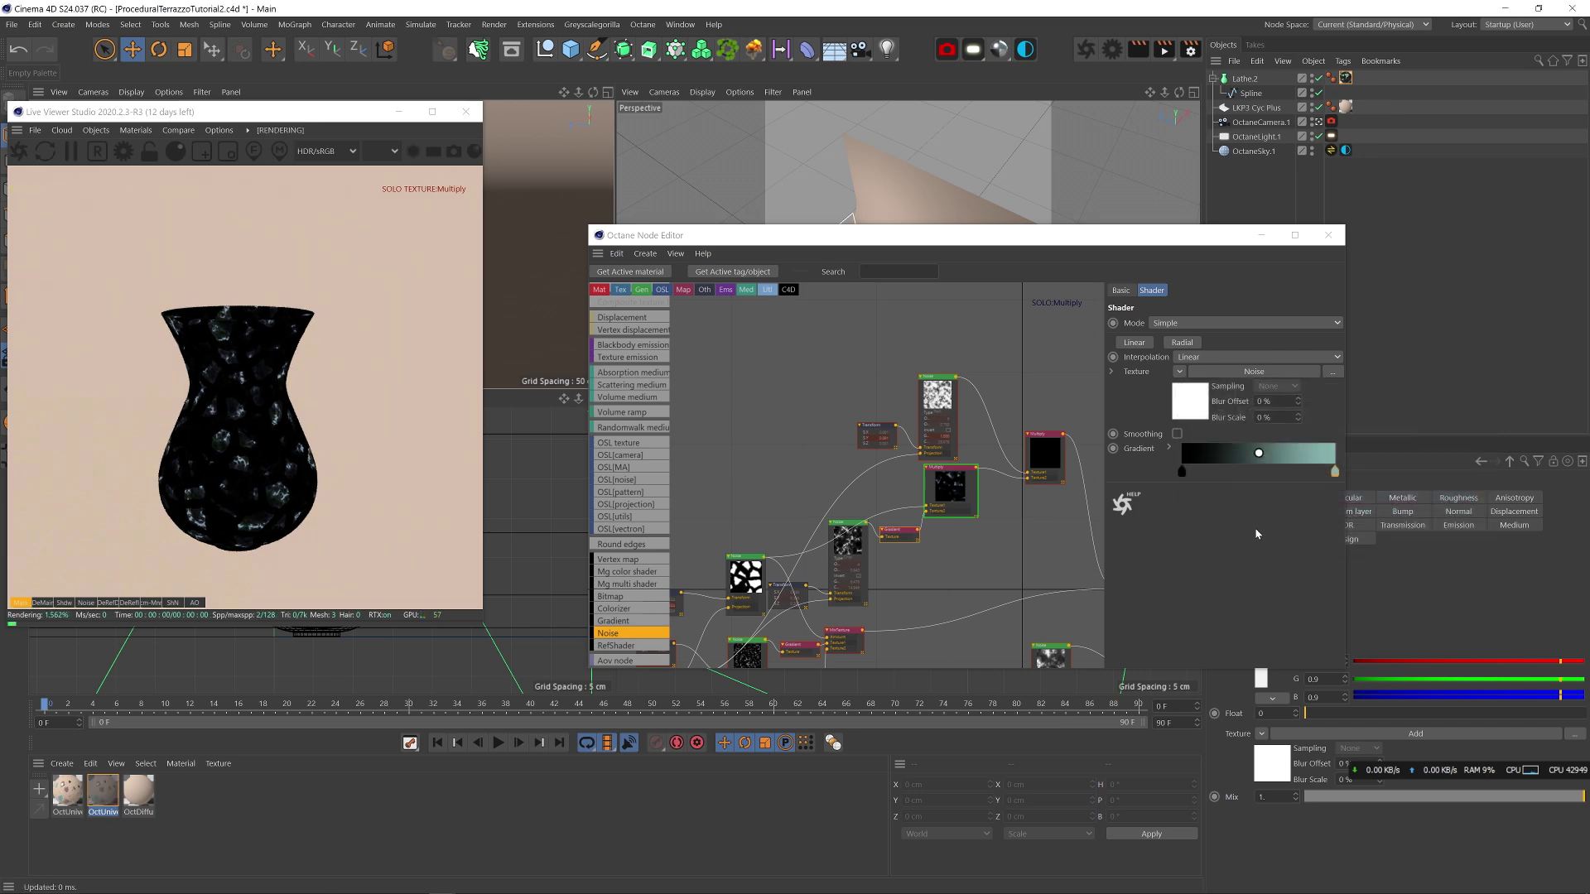
- Solo the Chips noise's gradient to inspect its pattern and return to the full material render
{"action": "right_click", "coordinate": [888, 528]}
{"action": "left_click", "coordinate": [901, 535]}
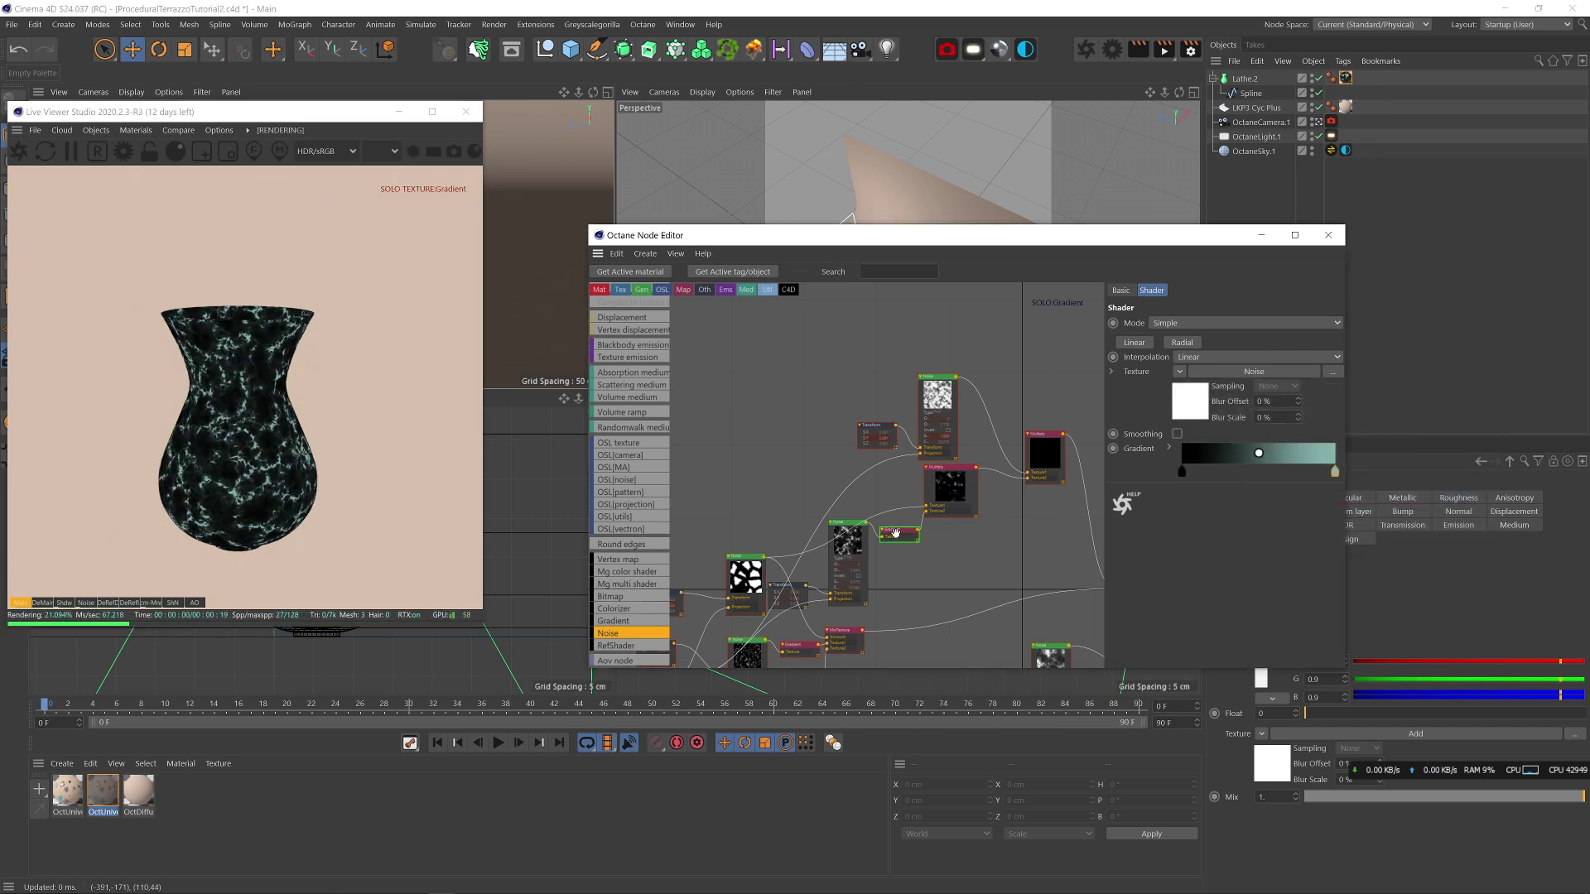
{"action": "right_click", "coordinate": [901, 534]}
{"action": "left_click", "coordinate": [926, 544]}
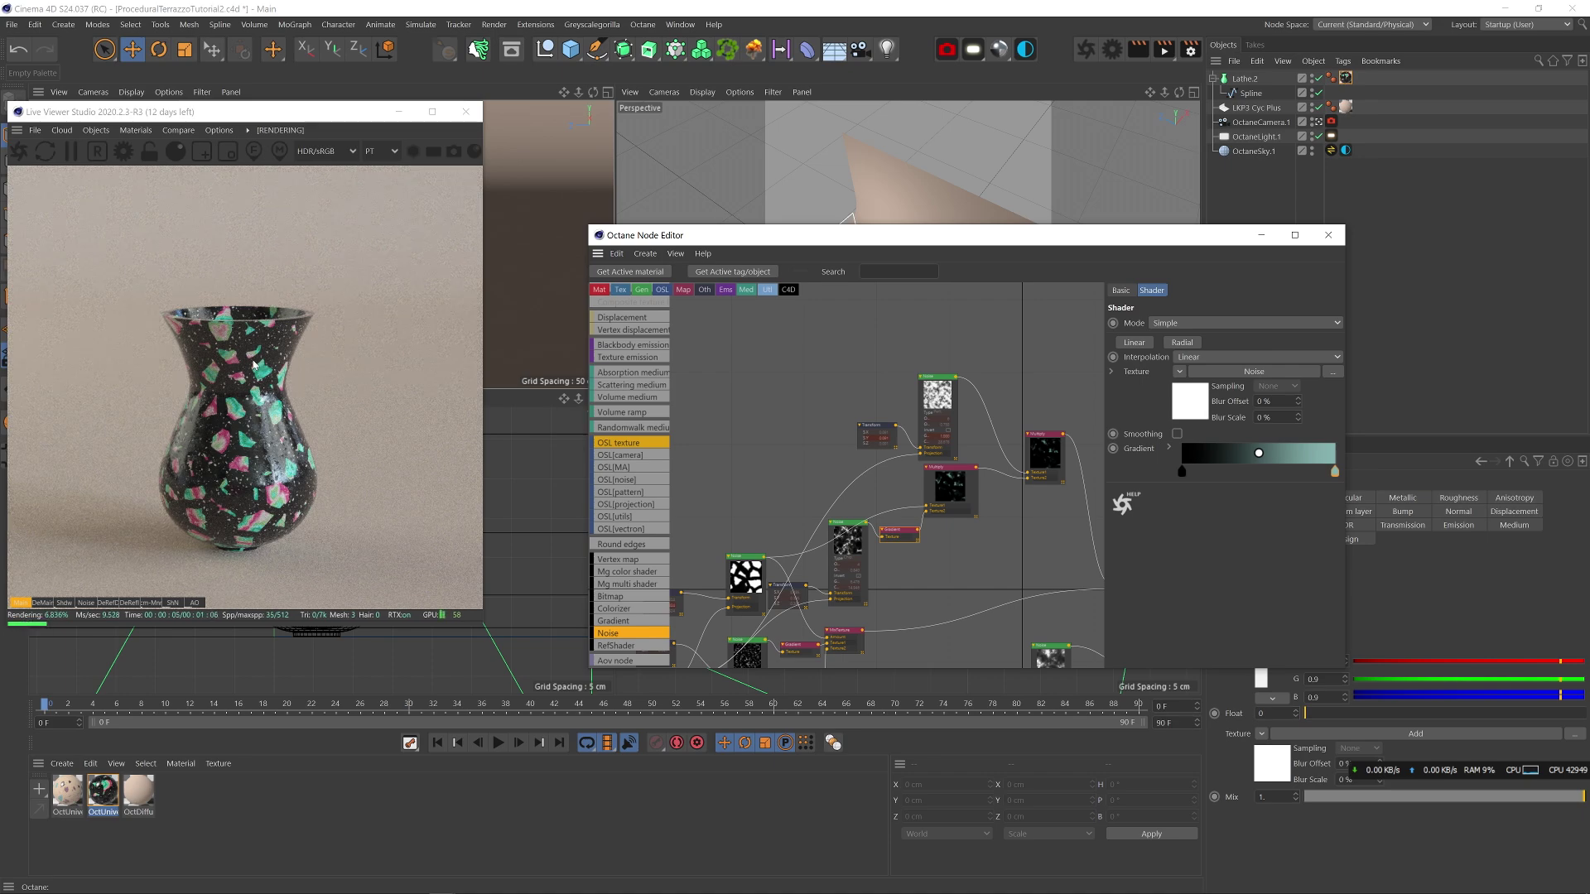
- Leave the Octane camera for a close-up of the vase and set the Chips noise's Gamma to about 3.4
{"action": "left_click", "coordinate": [1318, 121]}
{"action": "left_click_drag", "start_coordinate": [274, 111], "coordinate": [438, 394]}
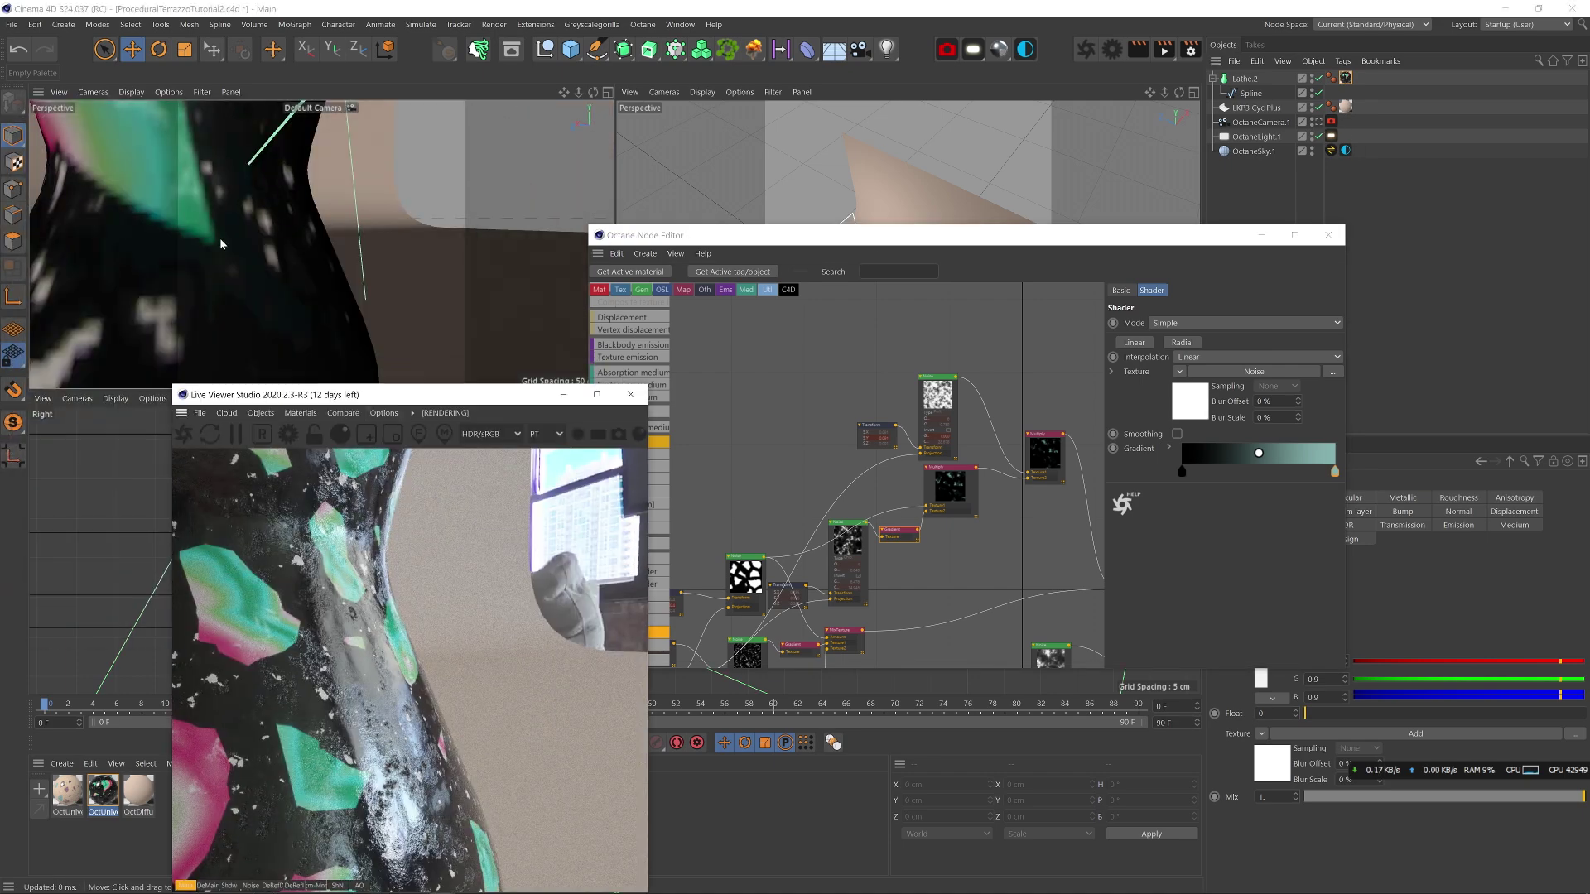
{"action": "left_click_drag", "start_coordinate": [217, 241], "coordinate": [293, 151], "text": "alt"}
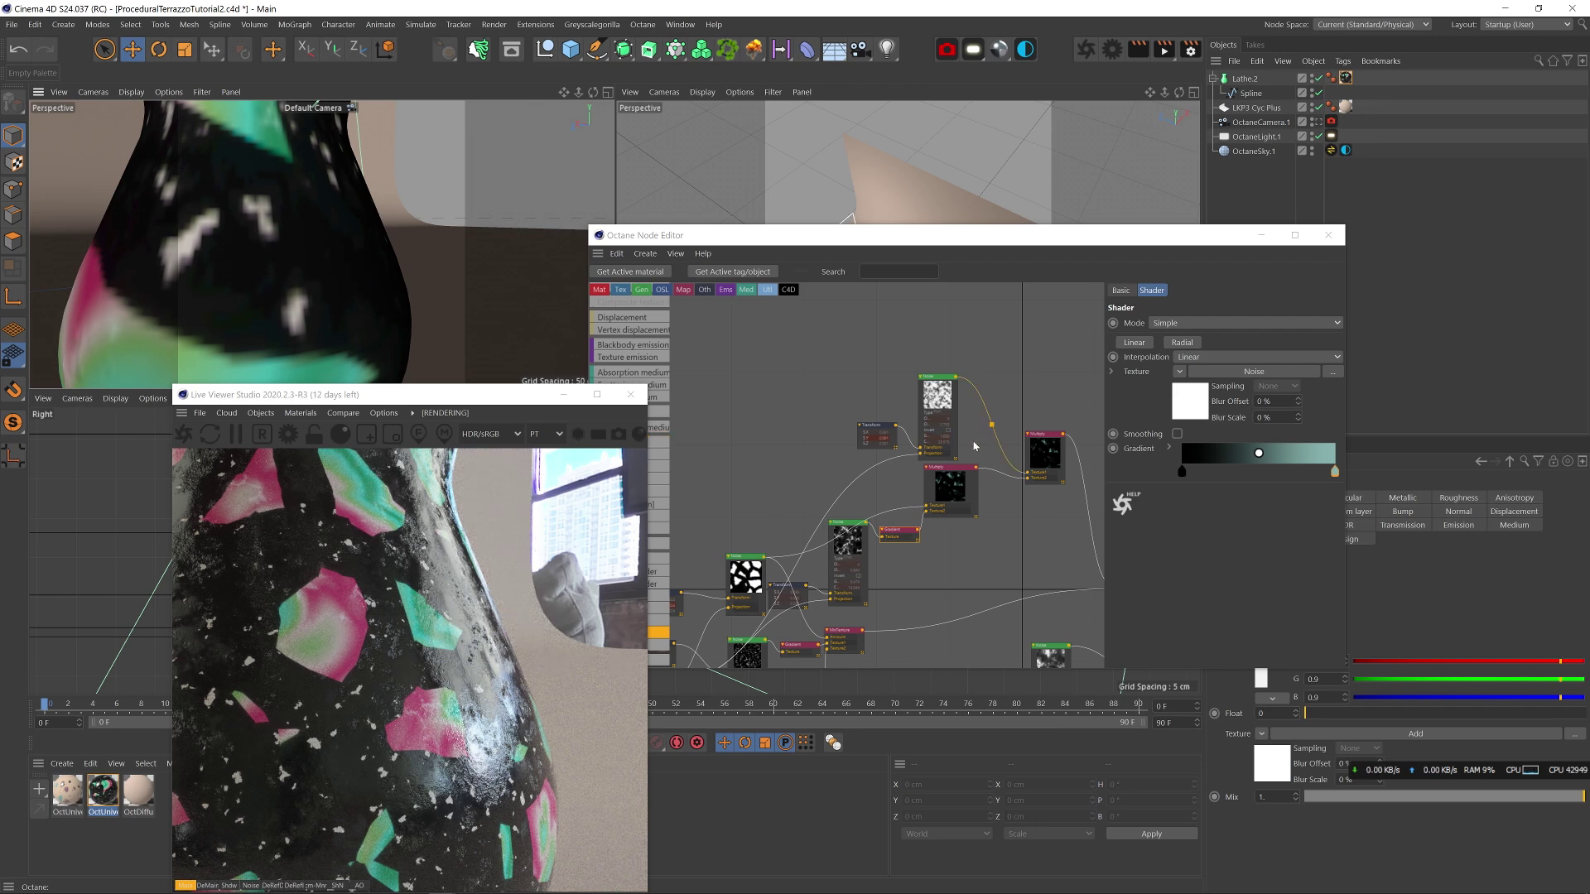
{"action": "left_click", "coordinate": [855, 529]}
{"action": "left_click_drag", "start_coordinate": [1317, 386], "coordinate": [1312, 388]}
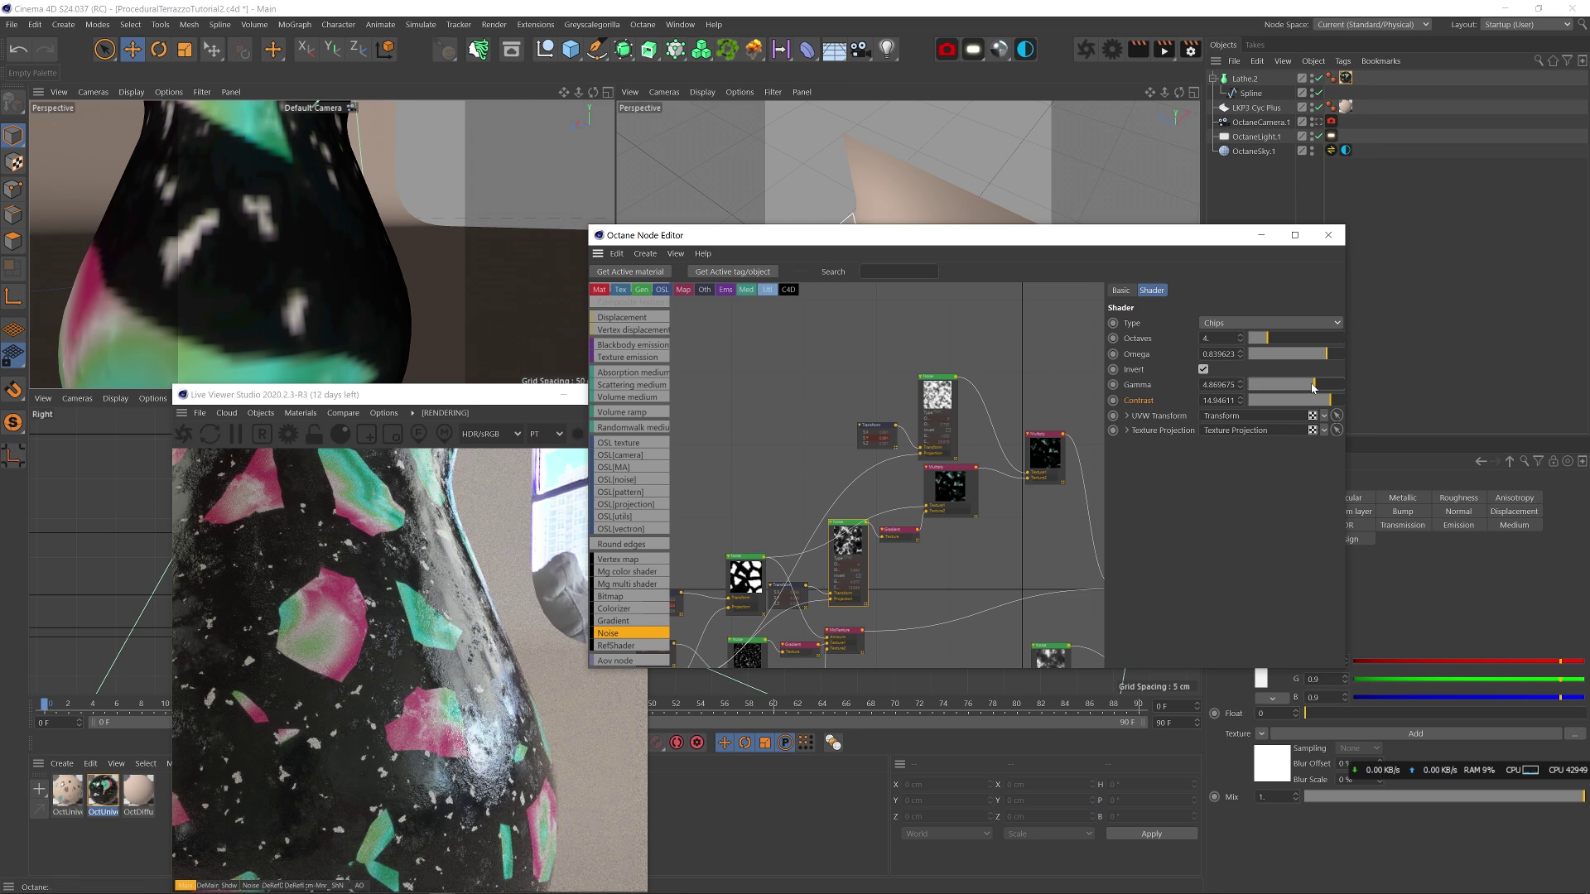
{"action": "left_click_drag", "start_coordinate": [1312, 387], "coordinate": [1309, 388]}
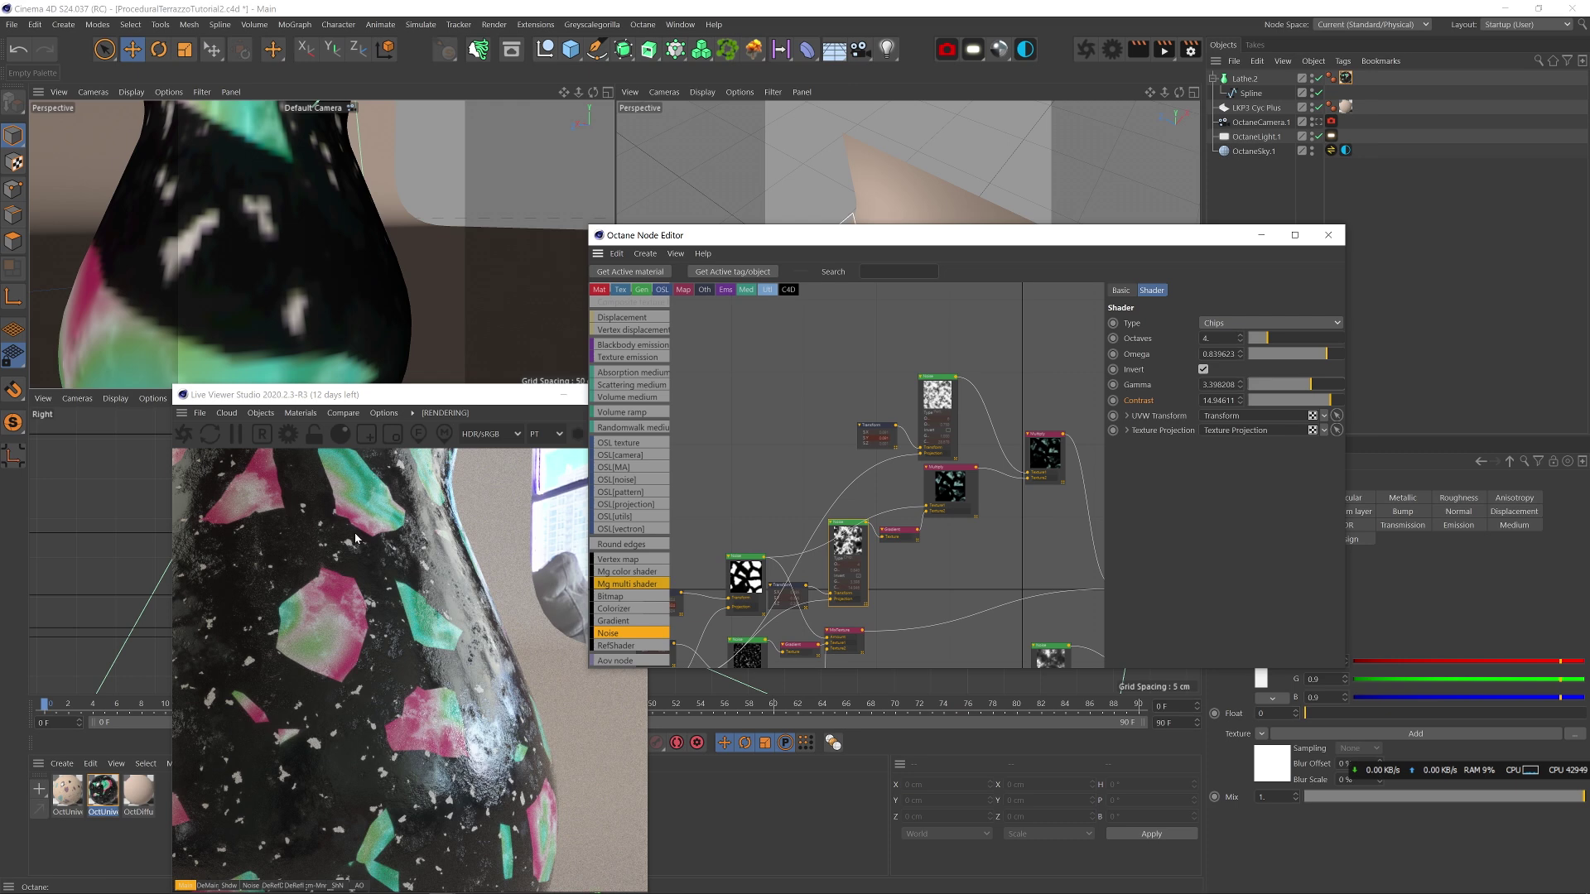
- Combine a new gradient of the chip-mask noise with the existing bump gradient in an Add node and connect it to the material's Bump
{"action": "scroll", "coordinate": [742, 361], "scroll_direction": "down", "scroll_amount": 5}
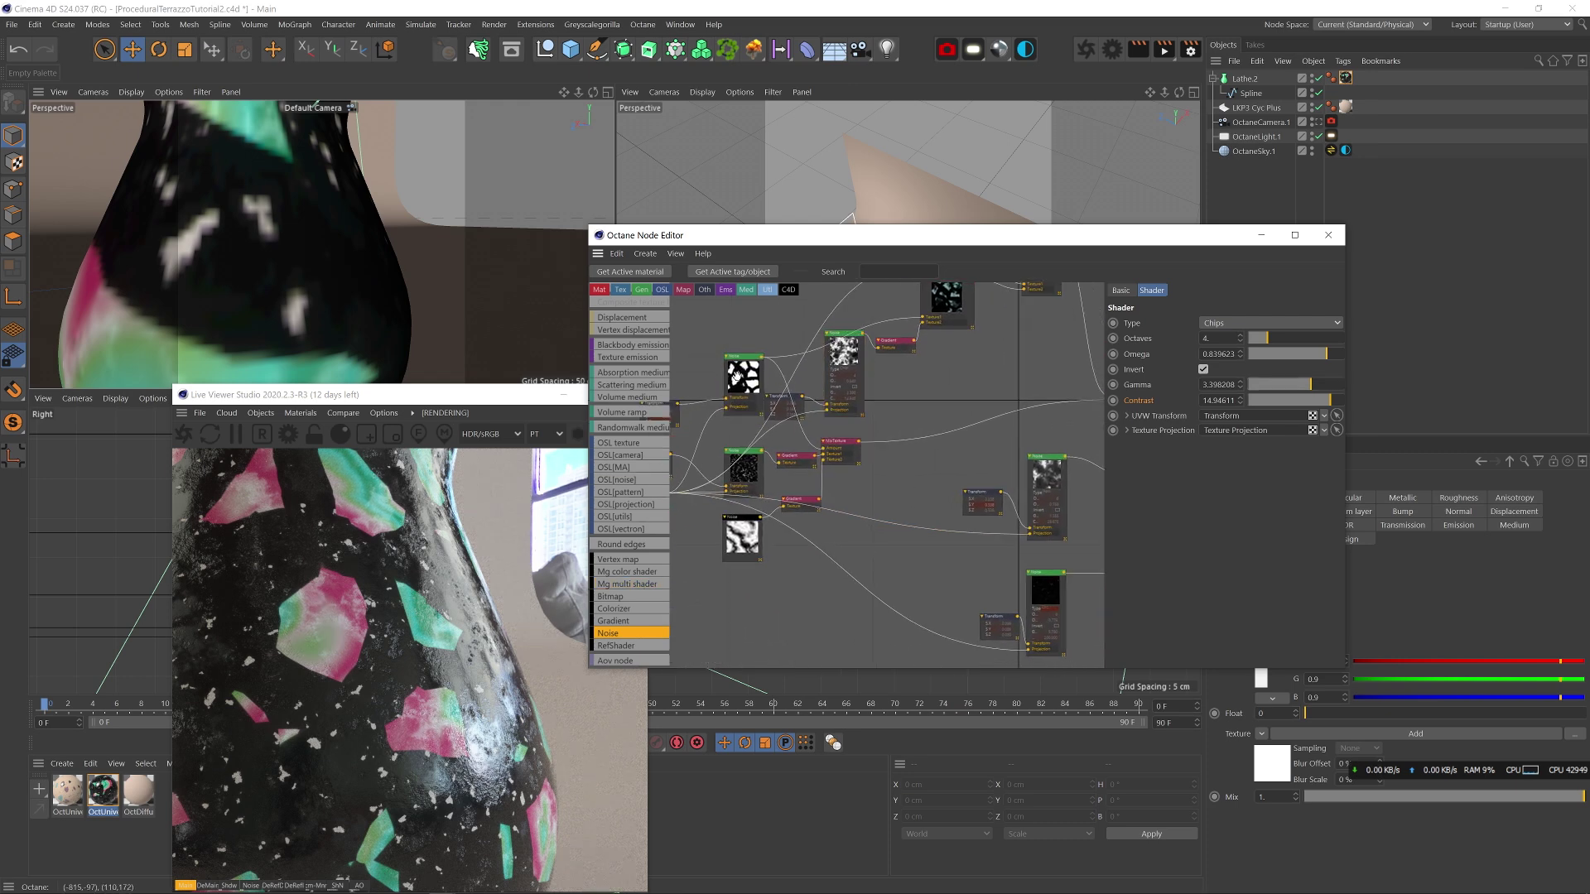
{"action": "left_click_drag", "start_coordinate": [729, 379], "coordinate": [739, 380]}
{"action": "middle_click_drag", "start_coordinate": [929, 563], "coordinate": [877, 518]}
{"action": "left_click_drag", "start_coordinate": [912, 529], "coordinate": [1068, 579]}
{"action": "left_click_drag", "start_coordinate": [1081, 525], "coordinate": [1054, 557]}
{"action": "scroll", "coordinate": [627, 629], "scroll_direction": "up", "scroll_amount": 5}
{"action": "left_click_drag", "start_coordinate": [1065, 491], "coordinate": [1060, 501]}
{"action": "left_click_drag", "start_coordinate": [1065, 560], "coordinate": [1054, 575]}
{"action": "left_click_drag", "start_coordinate": [709, 330], "coordinate": [984, 535]}
{"action": "middle_click_drag", "start_coordinate": [1100, 515], "coordinate": [1001, 507]}
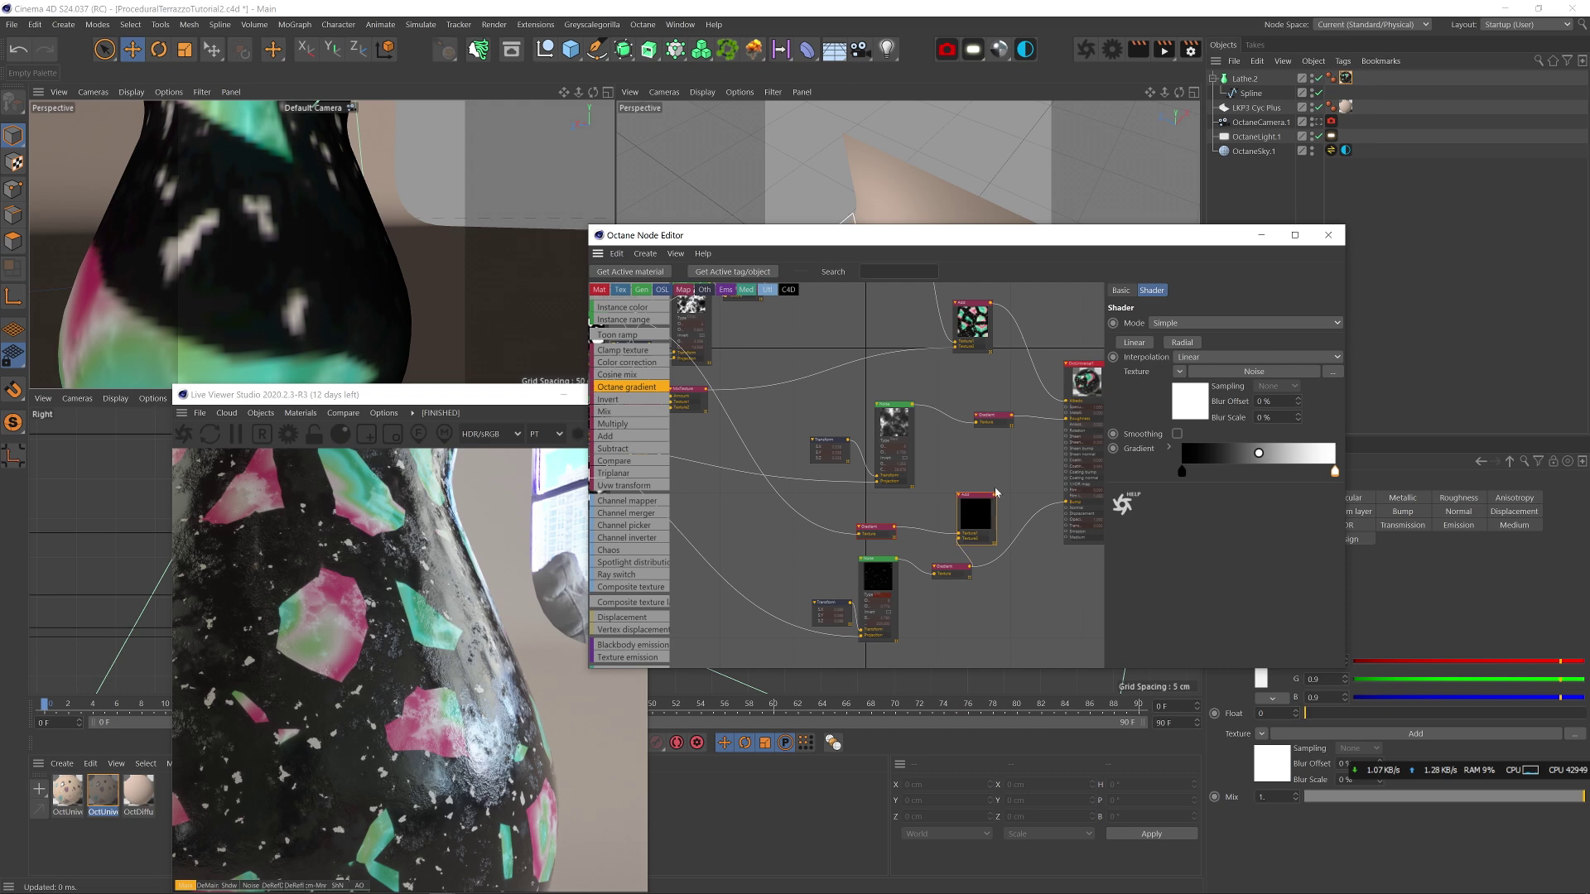
{"action": "left_click", "coordinate": [998, 496]}
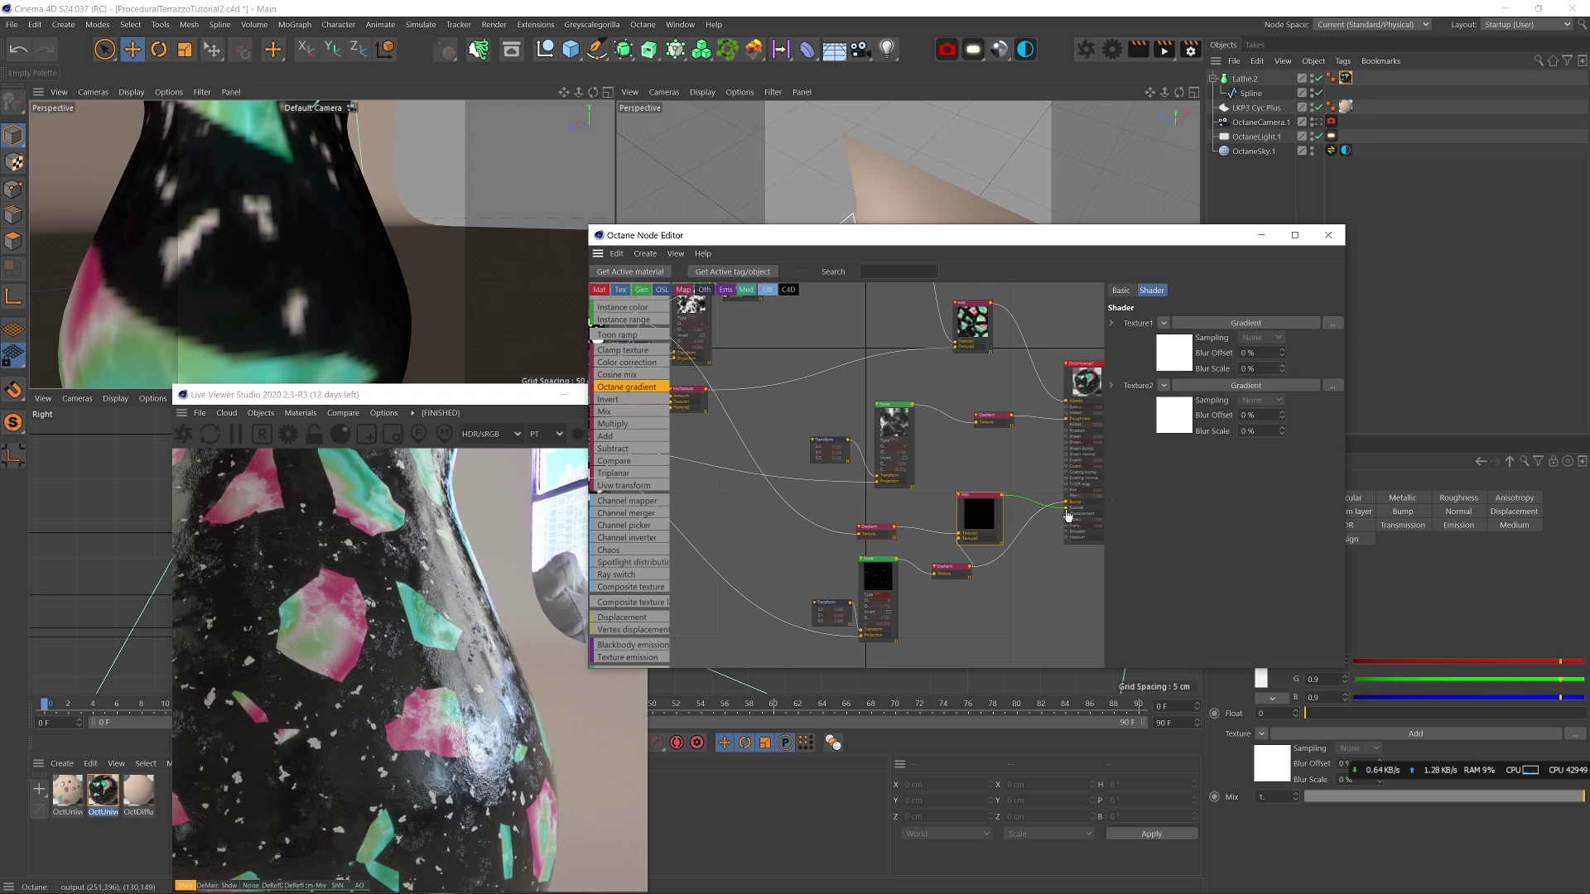
{"action": "left_click_drag", "start_coordinate": [1068, 509], "coordinate": [1066, 502]}
- Move the chip bump gradient's end knot to about 21%, sharpen the transition and set the knot's V value to 30%
{"action": "left_click", "coordinate": [872, 534]}
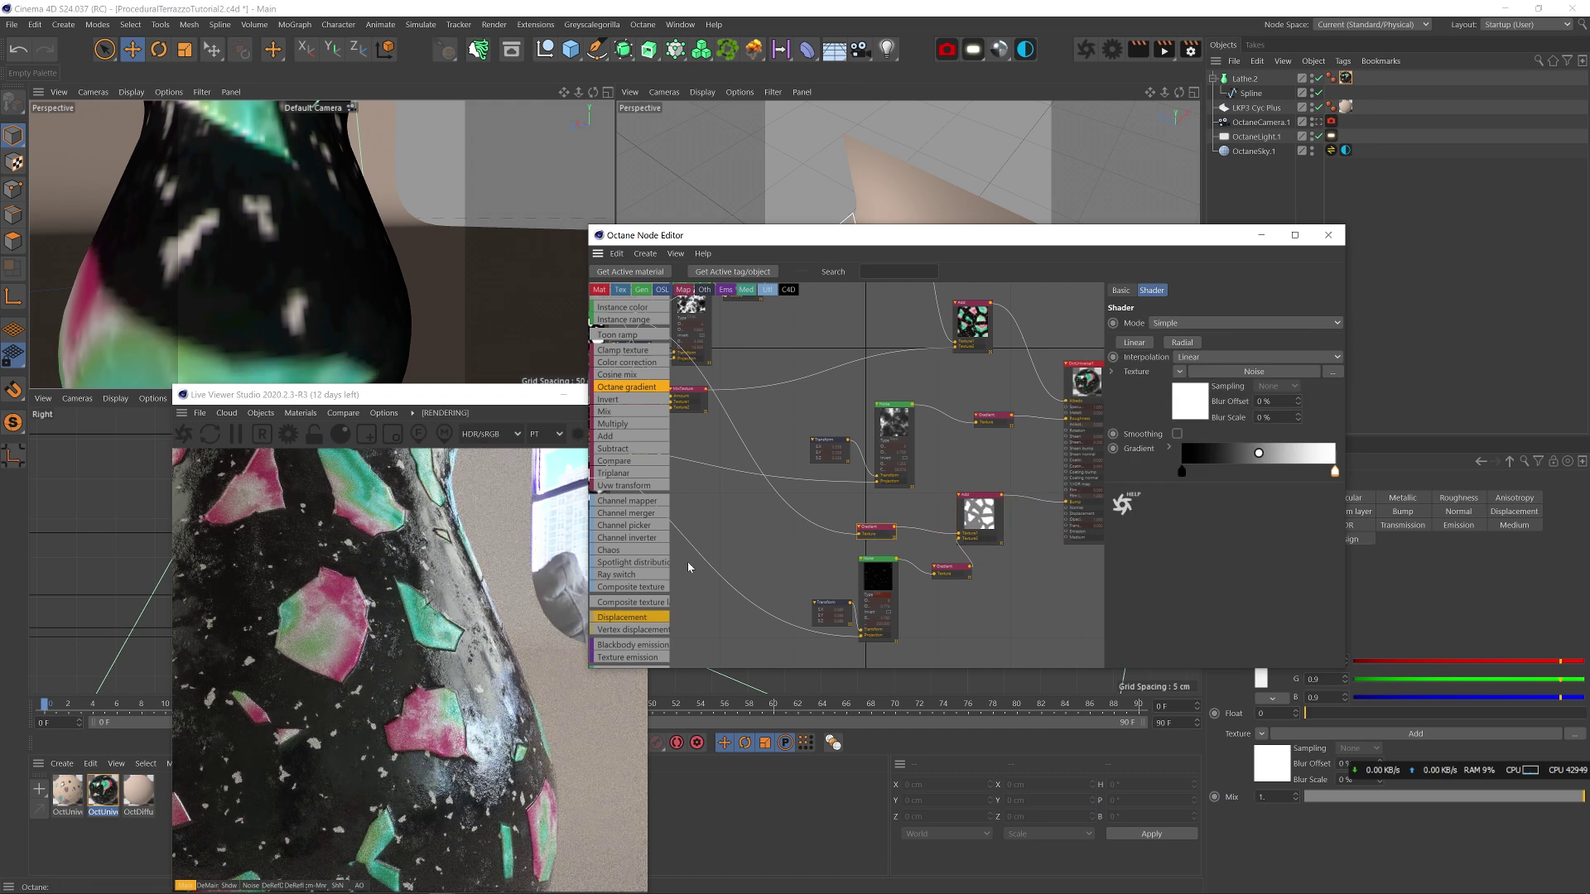
{"action": "left_click_drag", "start_coordinate": [1334, 473], "coordinate": [1209, 472]}
{"action": "double_click", "coordinate": [1211, 472]}
{"action": "type", "text": "0"}
{"action": "key", "text": "Return"}
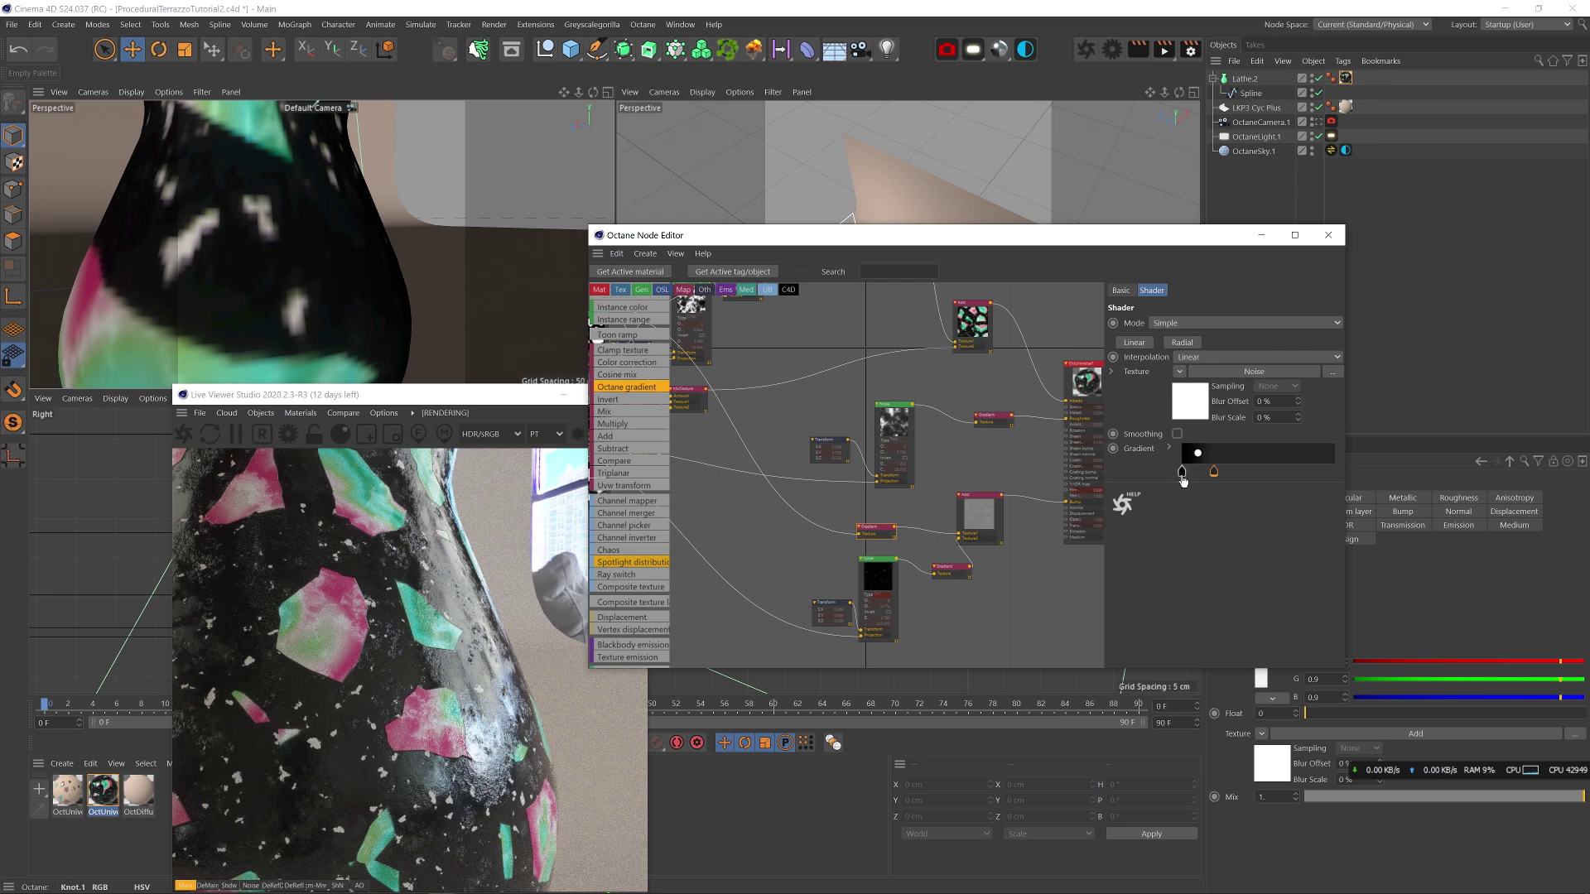
{"action": "left_click_drag", "start_coordinate": [1195, 479], "coordinate": [1209, 472]}
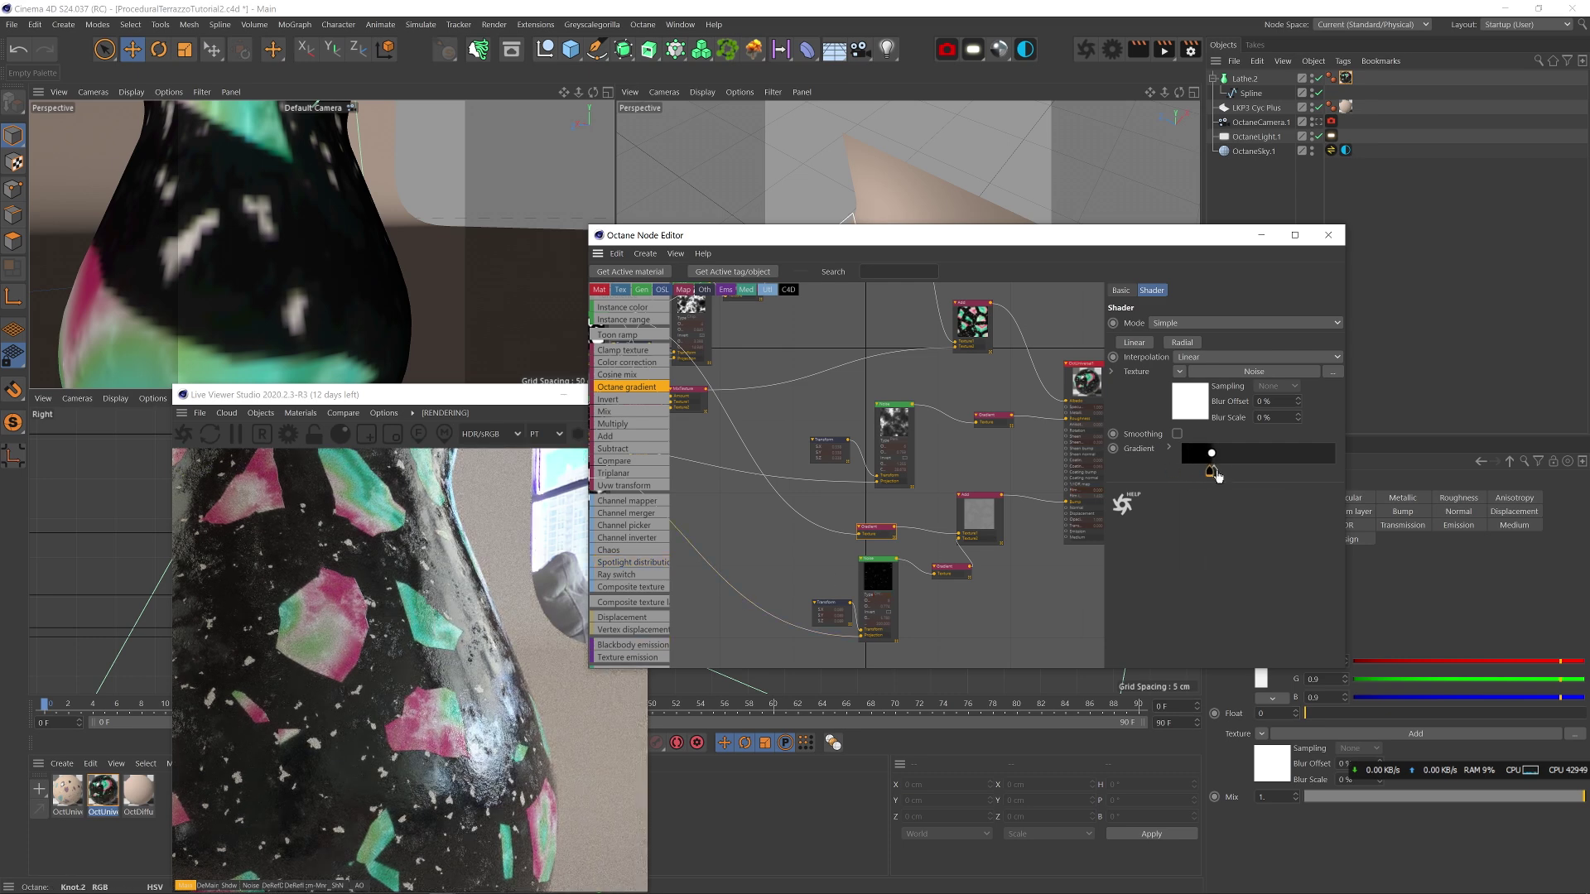
{"action": "double_click", "coordinate": [1213, 473]}
{"action": "type", "text": "30"}
{"action": "key", "text": "Return"}
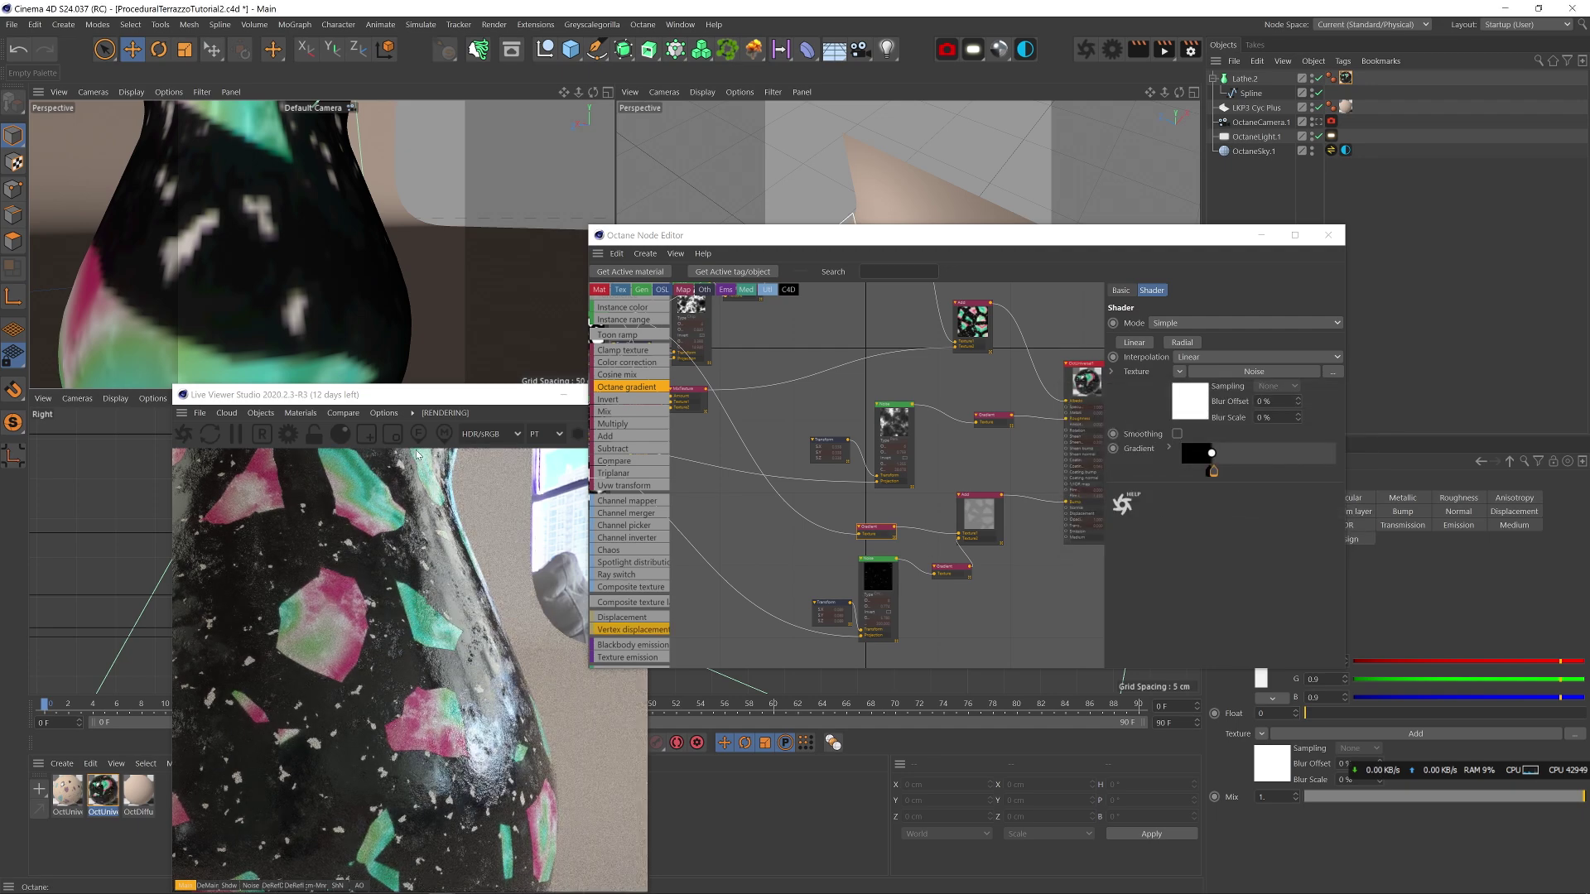
- Feed the chip bump gradient into the material's Vertex displacement node and save the project
{"action": "mouse_move", "coordinate": [327, 182]}
{"action": "left_mouse_down", "text": "alt"}
{"action": "mouse_move", "coordinate": [271, 181]}
{"action": "mouse_move", "coordinate": [322, 235]}
{"action": "mouse_move", "coordinate": [343, 205]}
{"action": "mouse_move", "coordinate": [328, 213]}
{"action": "left_mouse_up", "text": "alt"}
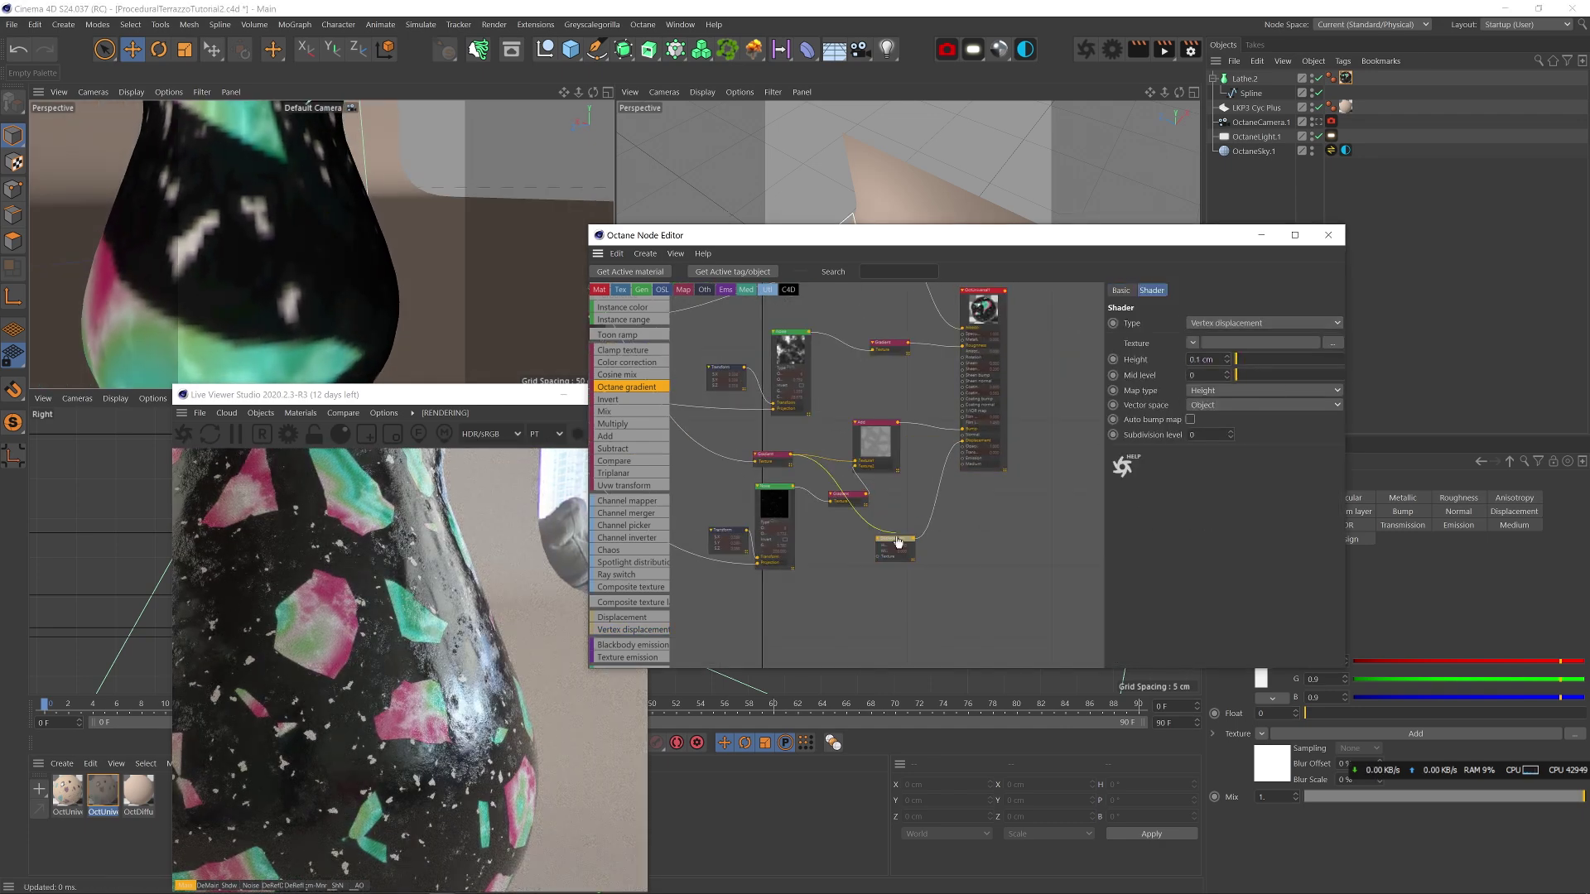
{"action": "left_click_drag", "start_coordinate": [870, 558], "coordinate": [877, 557]}
{"action": "scroll", "coordinate": [807, 505], "scroll_direction": "down", "scroll_amount": 5}
{"action": "scroll", "coordinate": [706, 398], "scroll_direction": "up", "scroll_amount": 3}
{"action": "key", "text": "ctrl+s"}
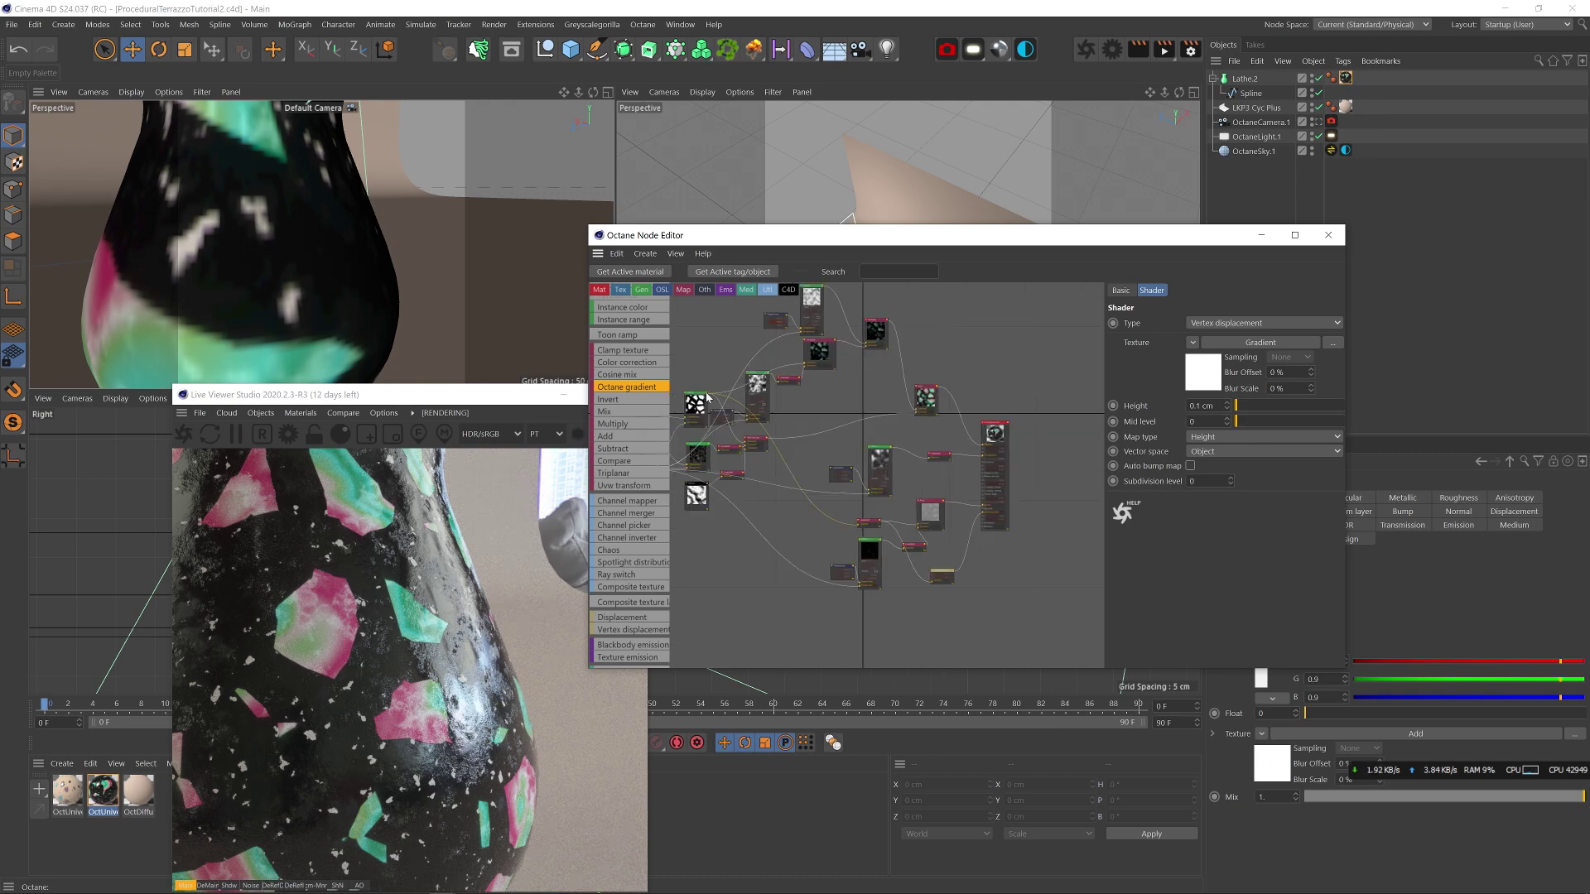
- Drive the Vertex displacement with the chip-mask noise directly, using Subdivision level 2 and Height 1 cm
{"action": "scroll", "coordinate": [706, 398], "scroll_direction": "up", "scroll_amount": 3}
{"action": "left_click_drag", "start_coordinate": [707, 394], "coordinate": [1007, 646]}
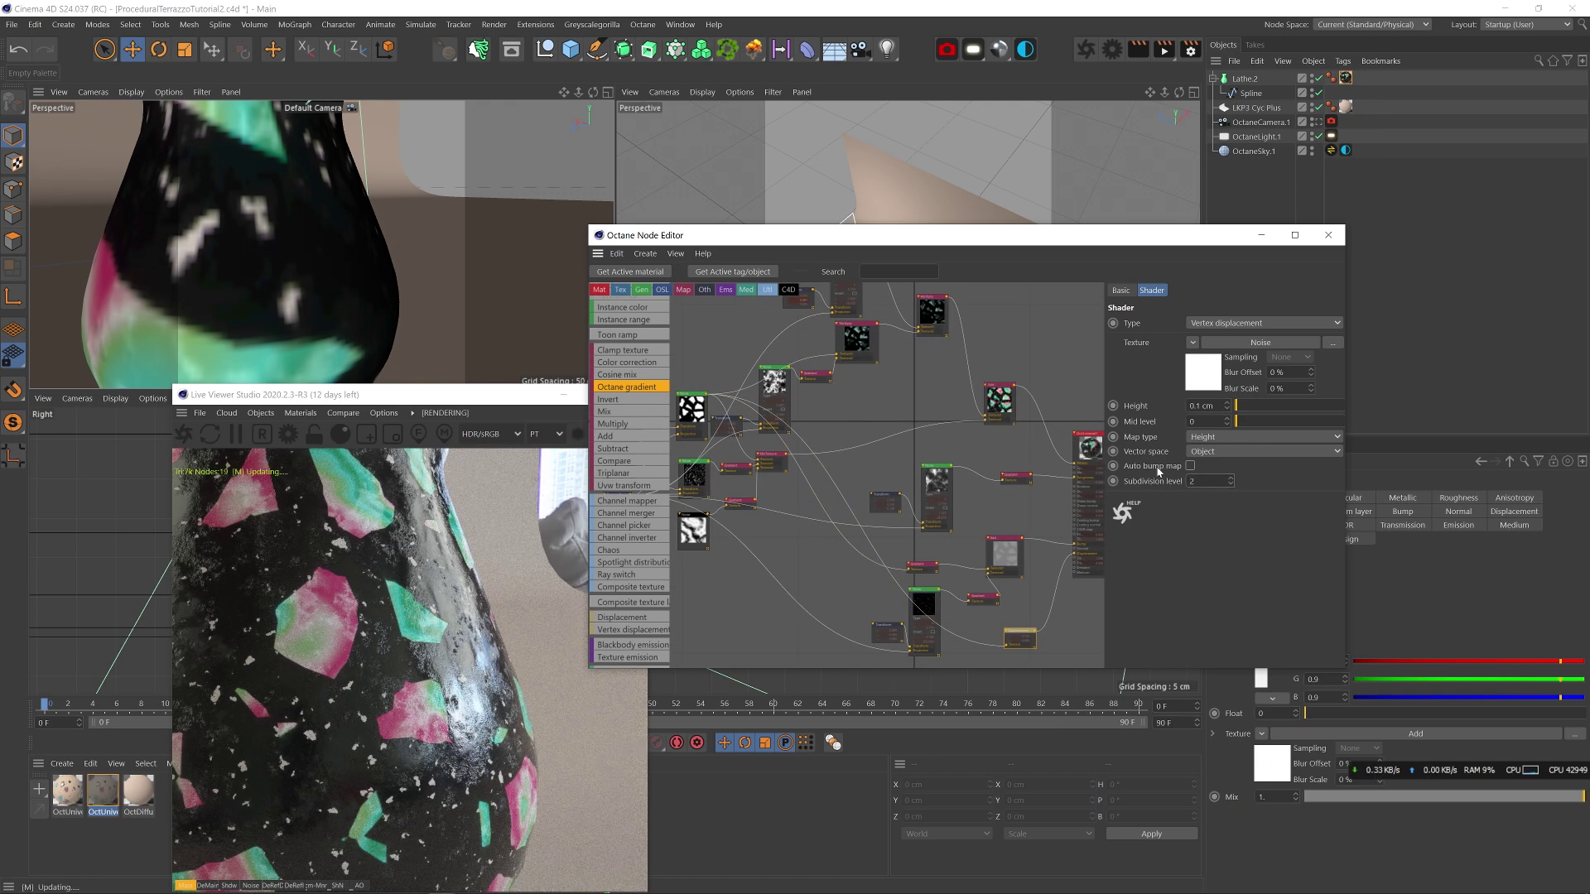
{"action": "double_click", "coordinate": [1200, 406]}
{"action": "type", "text": "1"}
{"action": "key", "text": "Return"}
{"action": "key", "text": "ctrl+z"}
{"action": "key", "text": "ctrl+z"}
{"action": "key", "text": "ctrl+y"}
{"action": "key", "text": "ctrl+y"}
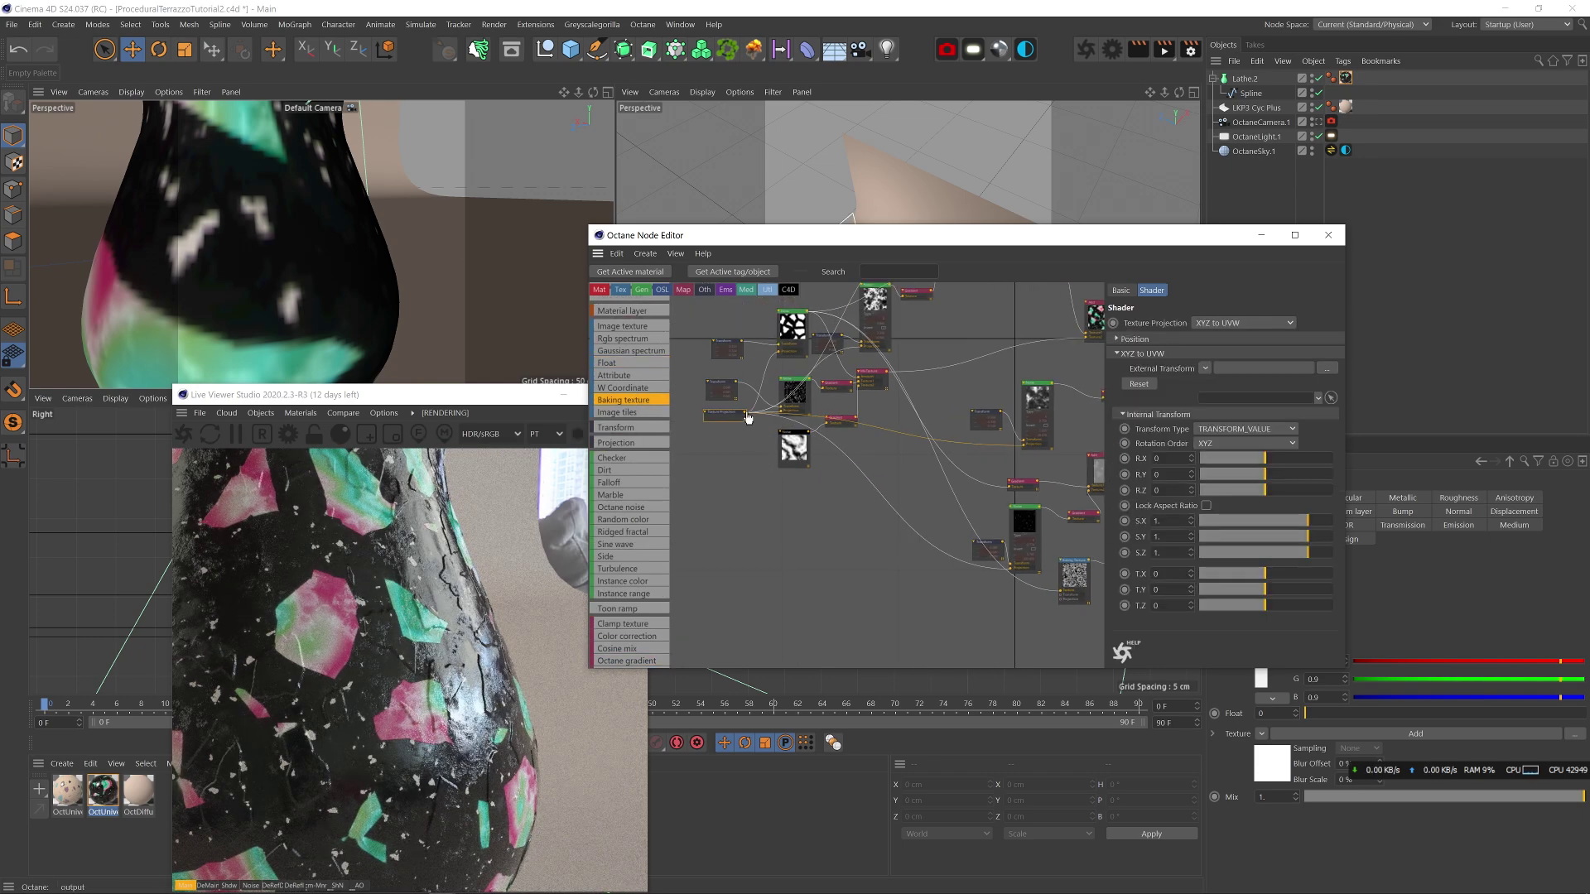
- Connect the shared texture projection to the new noise texture and delete the displacement experiment's nodes
{"action": "left_click_drag", "start_coordinate": [745, 416], "coordinate": [1057, 601]}
{"action": "middle_click_drag", "start_coordinate": [1021, 620], "coordinate": [938, 606]}
{"action": "key", "text": "Delete"}
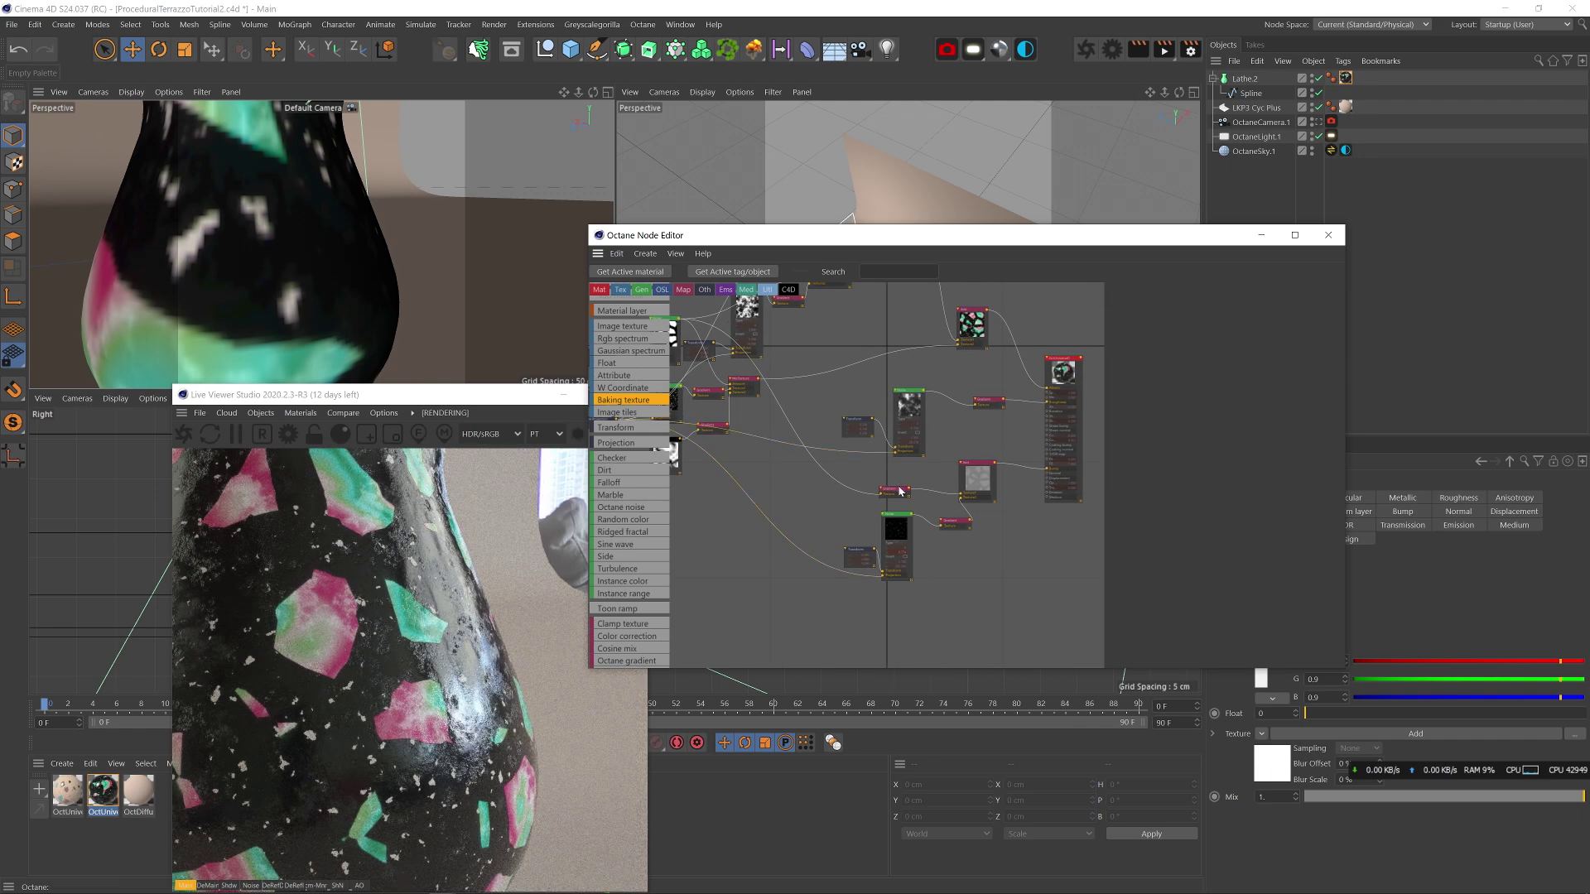
- Readjust the V value of the chip bump gradient's end knot and return to the OctaneCamera view
{"action": "left_click", "coordinate": [895, 490]}
{"action": "double_click", "coordinate": [1215, 469]}
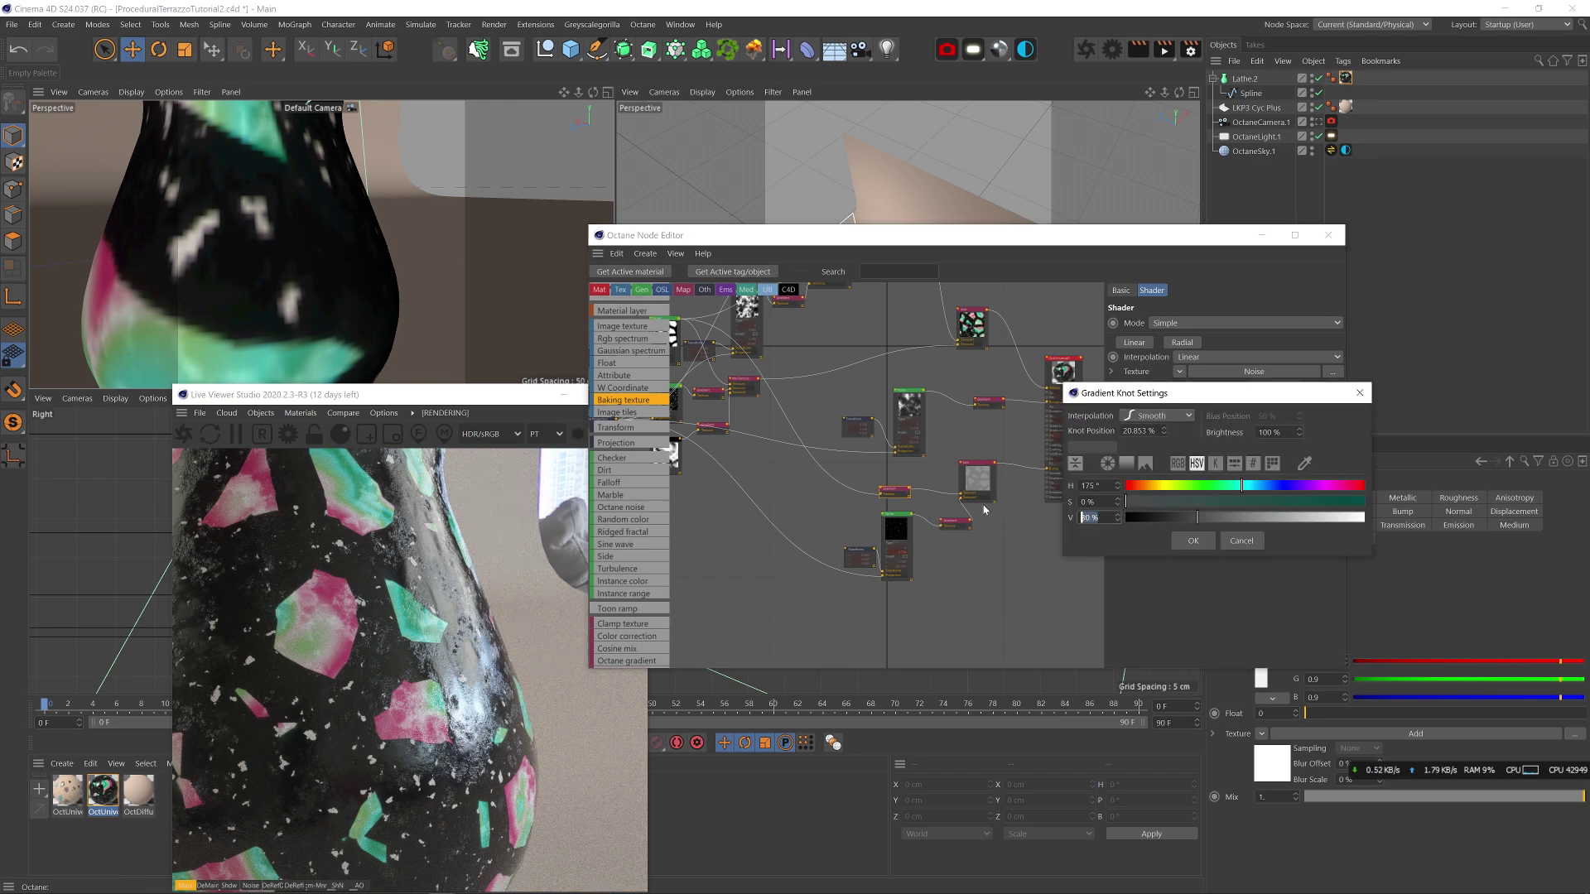
{"action": "key", "text": "Return"}
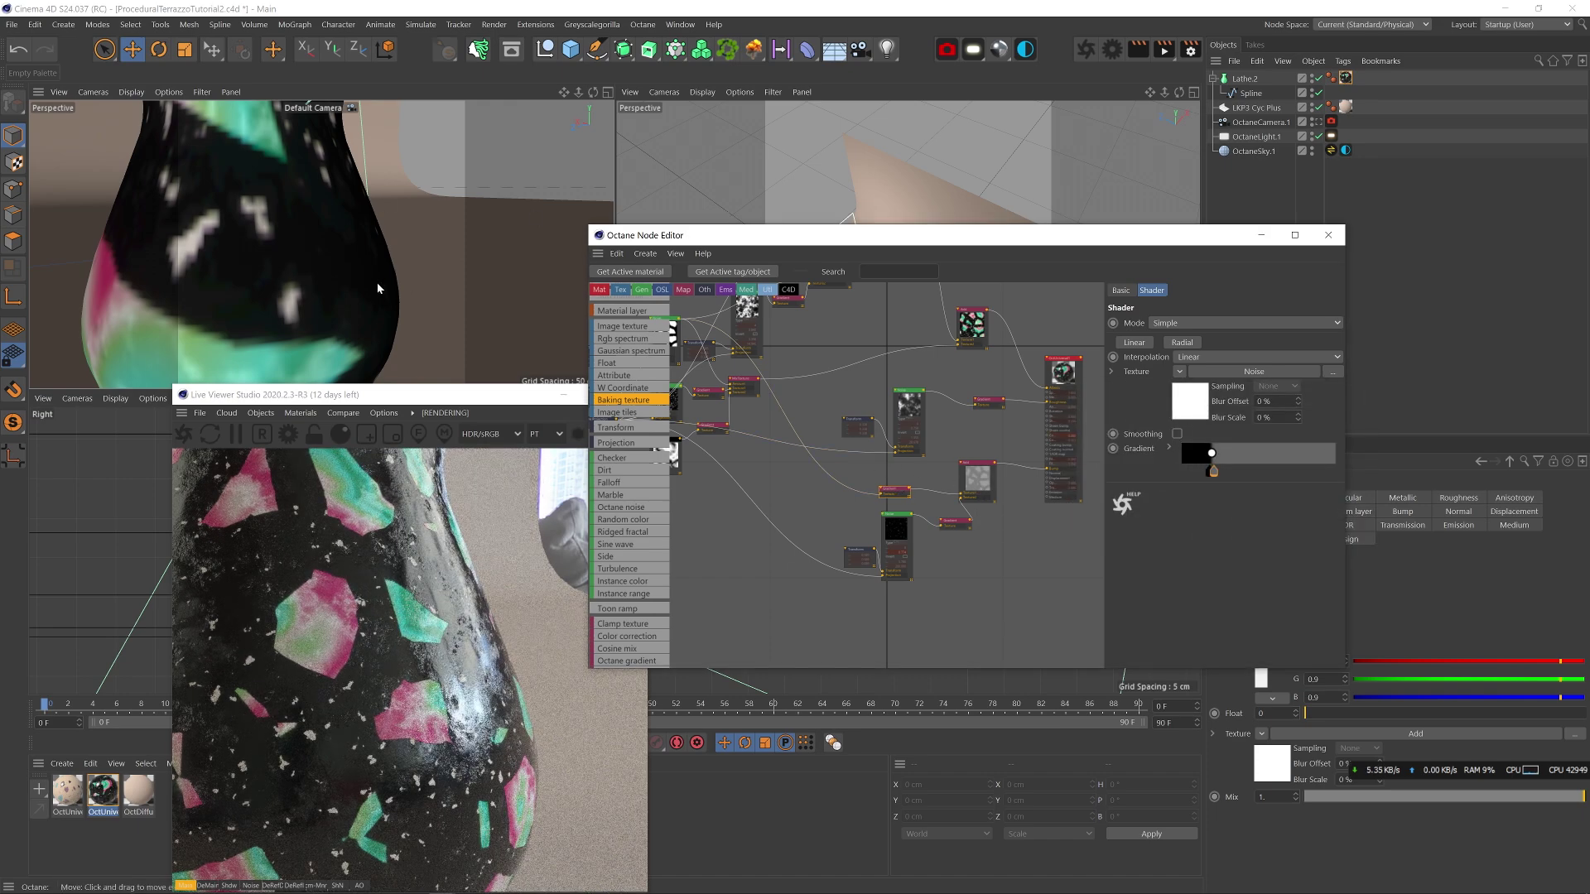
{"action": "left_click", "coordinate": [1318, 122]}
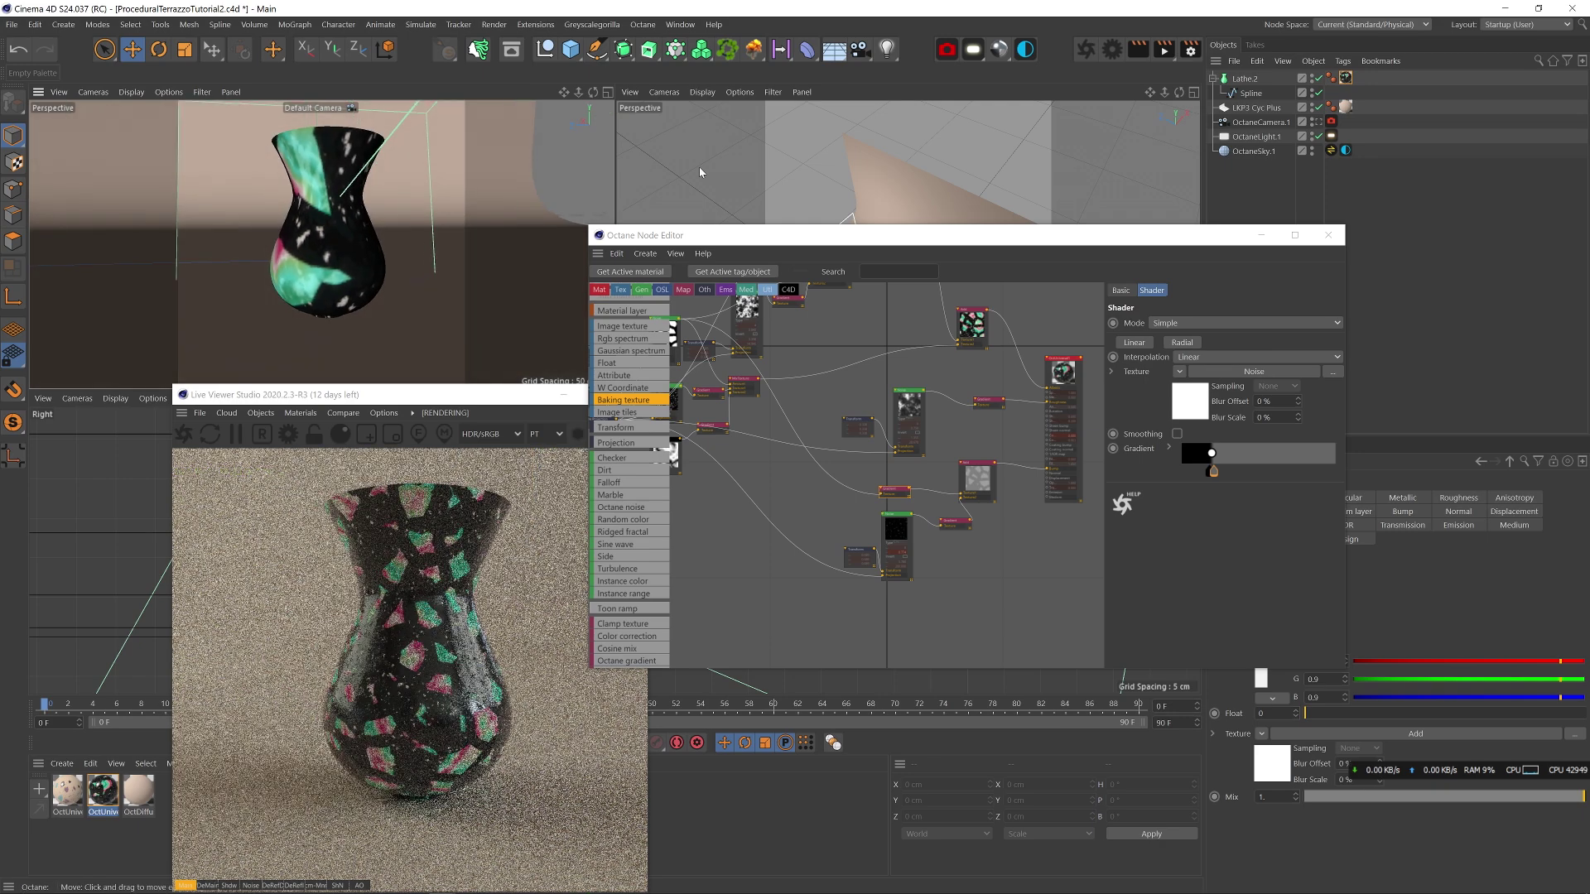
{"action": "left_click", "coordinate": [1319, 122]}
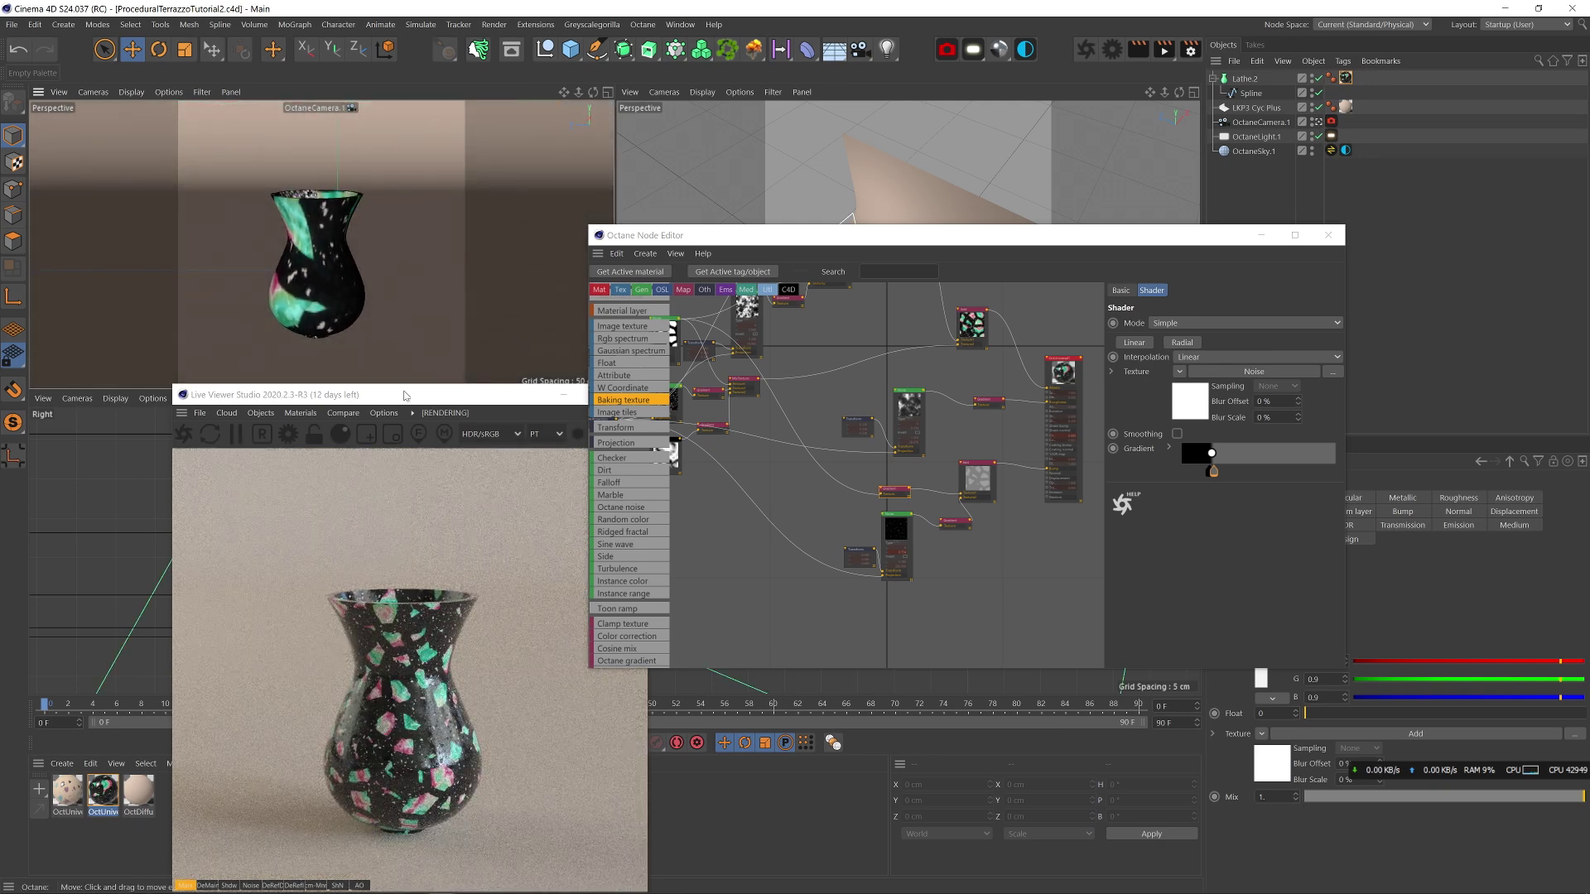
{"action": "left_click_drag", "start_coordinate": [405, 398], "coordinate": [501, 200]}
{"action": "left_click_drag", "start_coordinate": [102, 791], "coordinate": [128, 804], "text": "ctrl"}
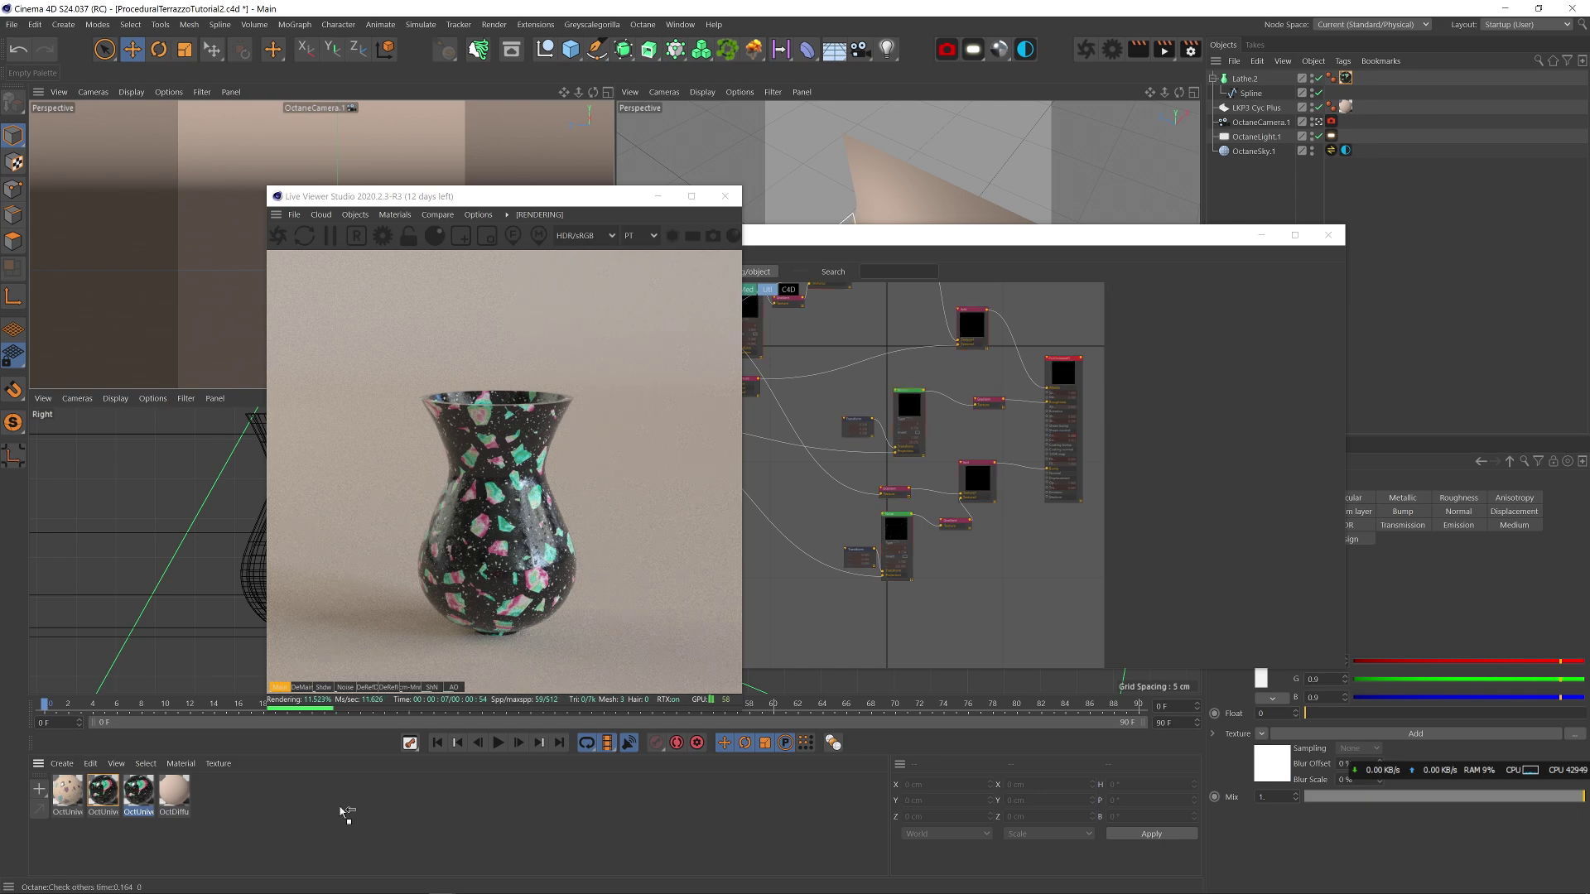
{"action": "double_click", "coordinate": [139, 791]}
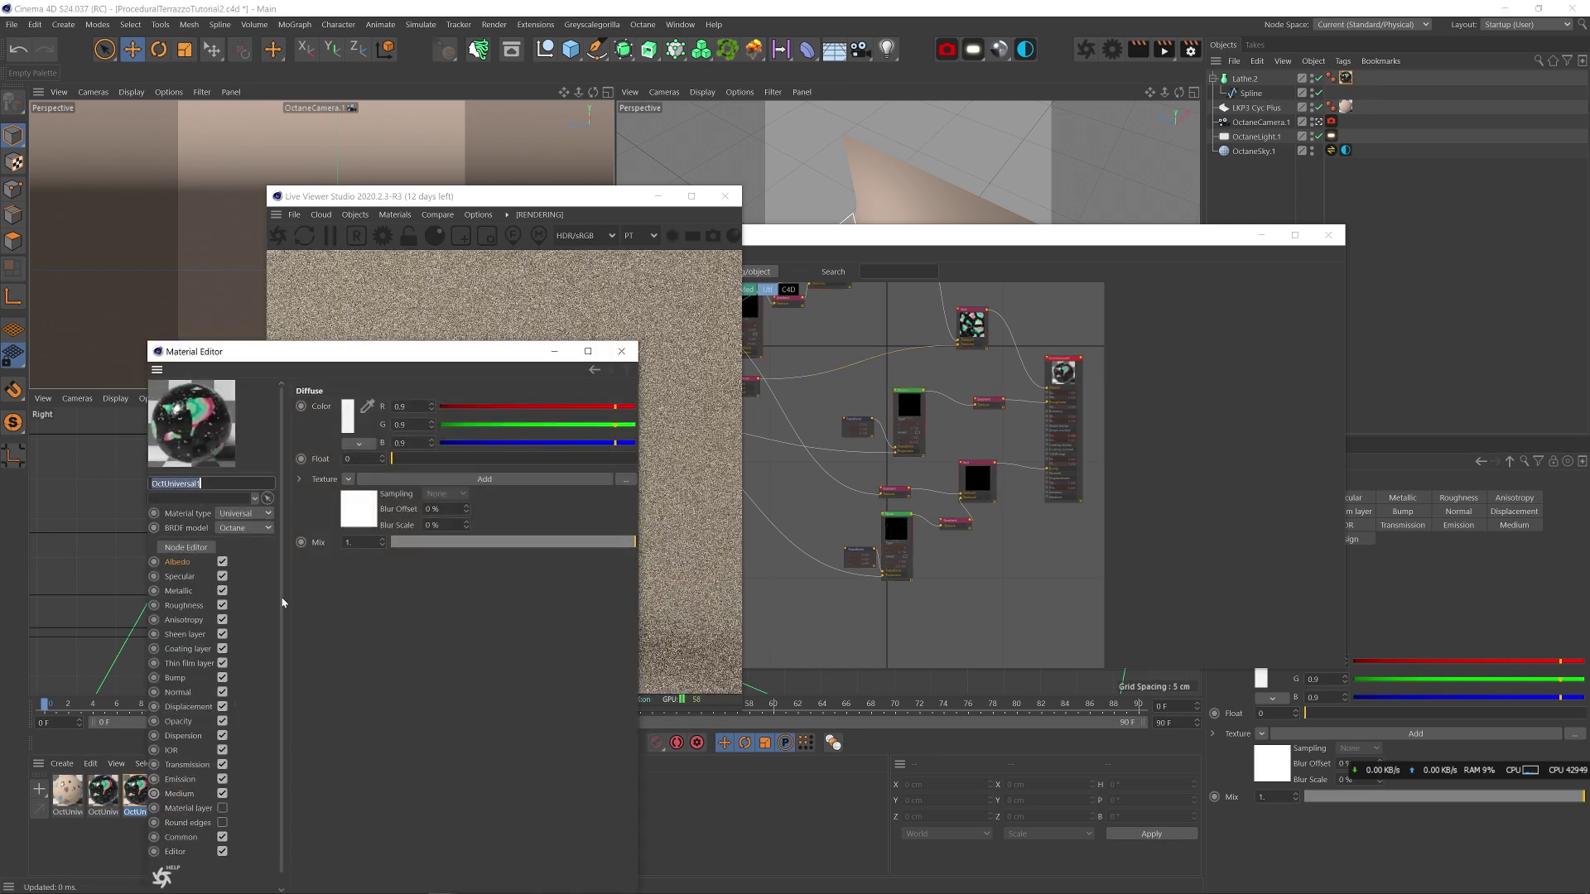
{"action": "left_click", "coordinate": [636, 353]}
{"action": "left_click_drag", "start_coordinate": [464, 196], "coordinate": [248, 201]}
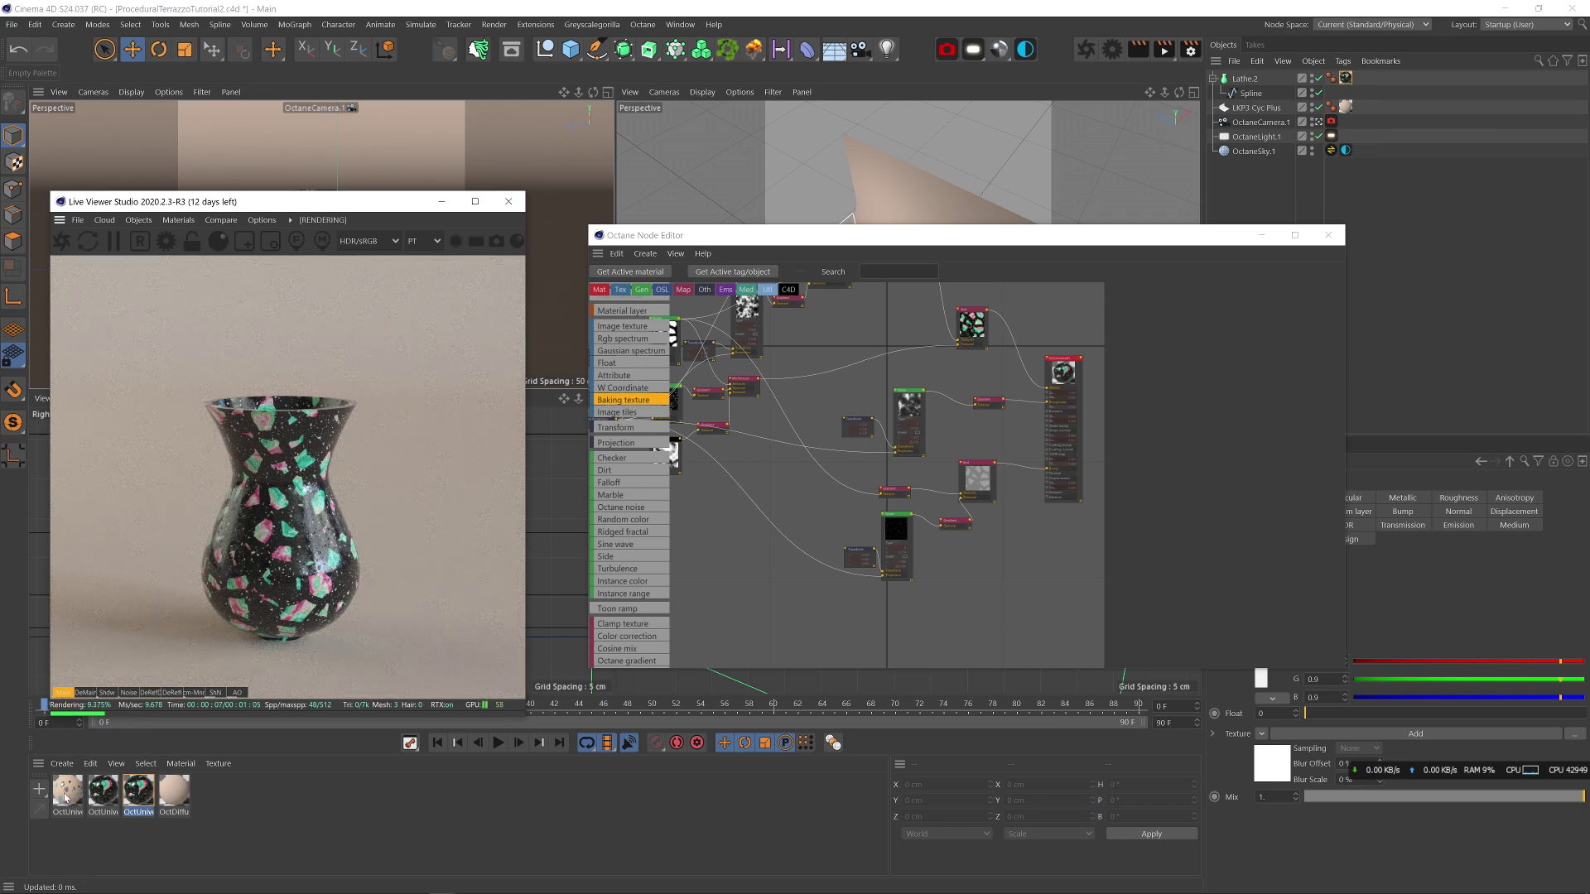
{"action": "key", "text": "Delete"}
- Duplicate the light terrazzo material onto the vase and load the copy's node graph
{"action": "key", "text": "ctrl+z"}
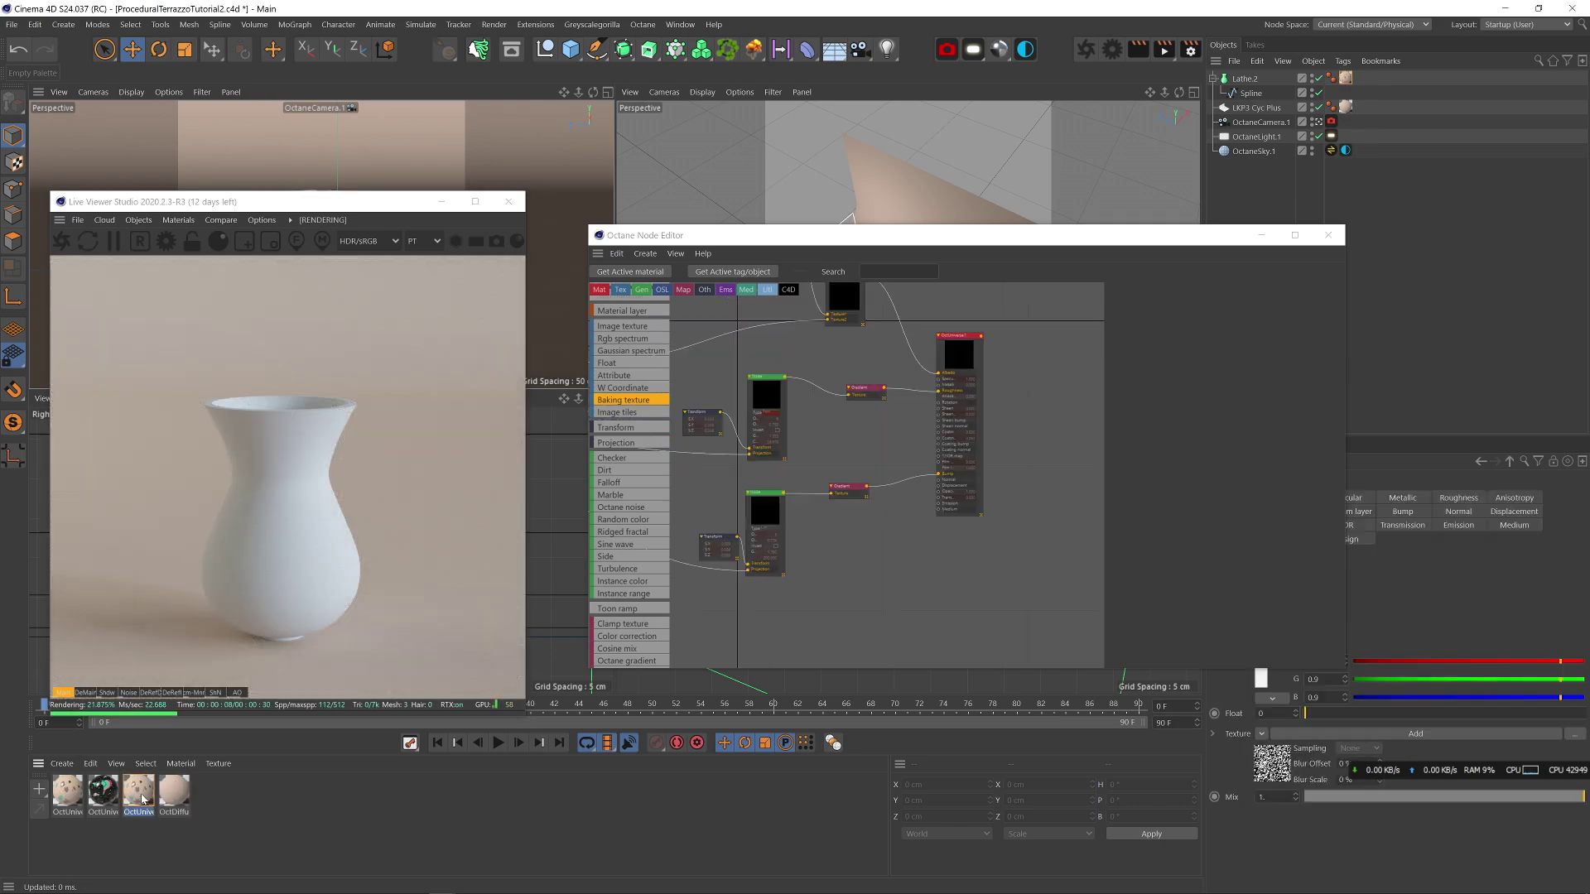
{"action": "double_click", "coordinate": [140, 796]}
{"action": "left_click", "coordinate": [612, 355]}
- Recolour the start knot of the copied material's base colour gradient to a saturated green
{"action": "middle_click_drag", "start_coordinate": [805, 540], "coordinate": [1097, 544]}
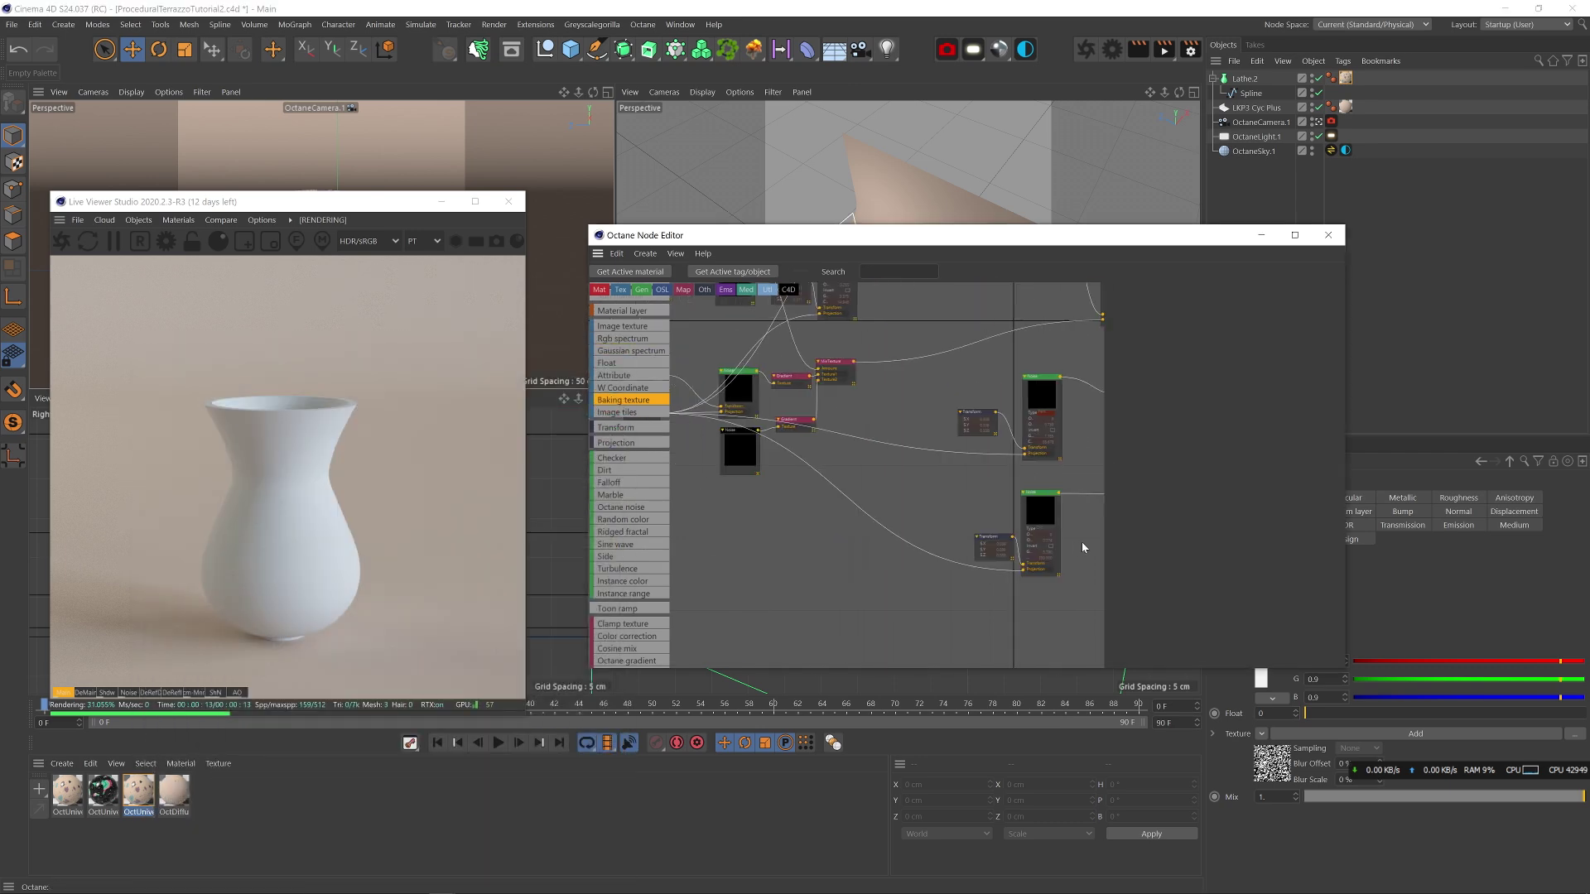
{"action": "middle_click_drag", "start_coordinate": [761, 510], "coordinate": [846, 555]}
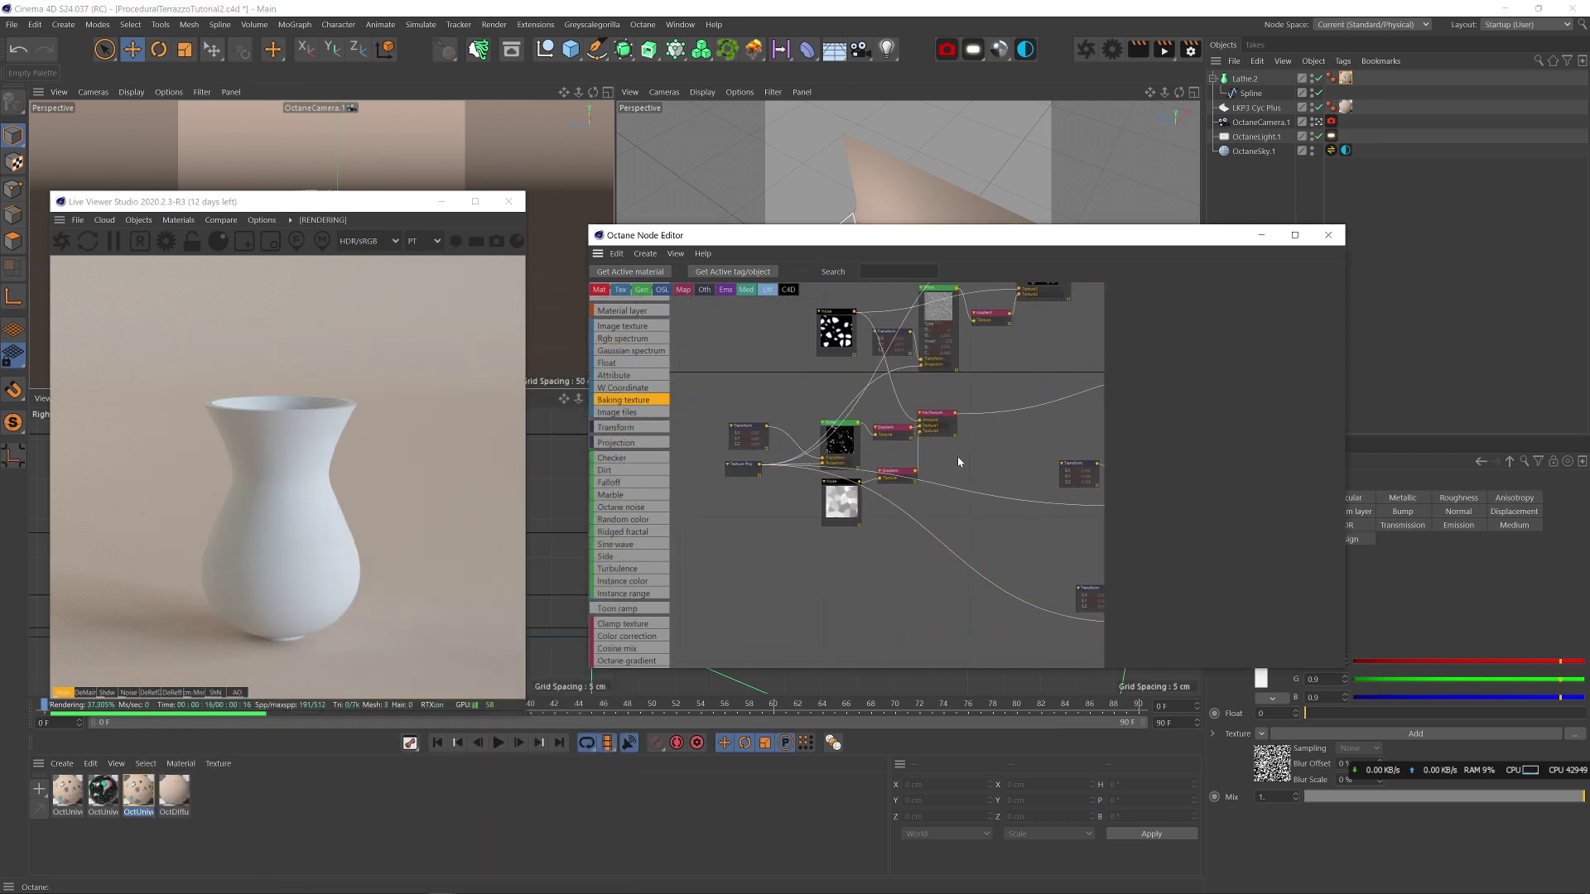
{"action": "middle_click_drag", "start_coordinate": [958, 462], "coordinate": [917, 486]}
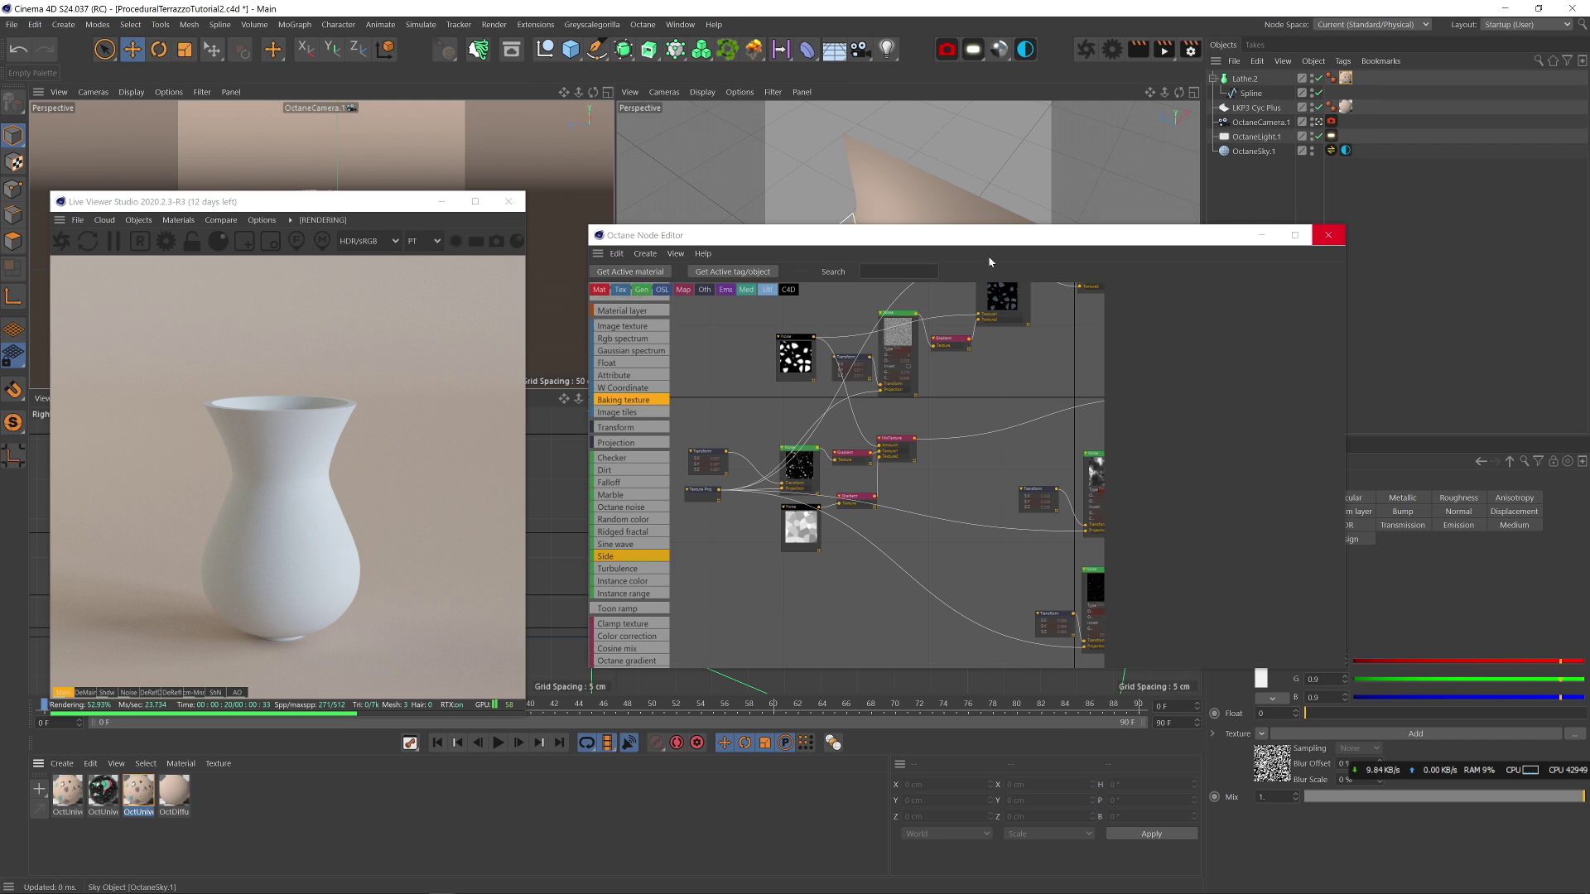
{"action": "middle_click_drag", "start_coordinate": [732, 551], "coordinate": [716, 576]}
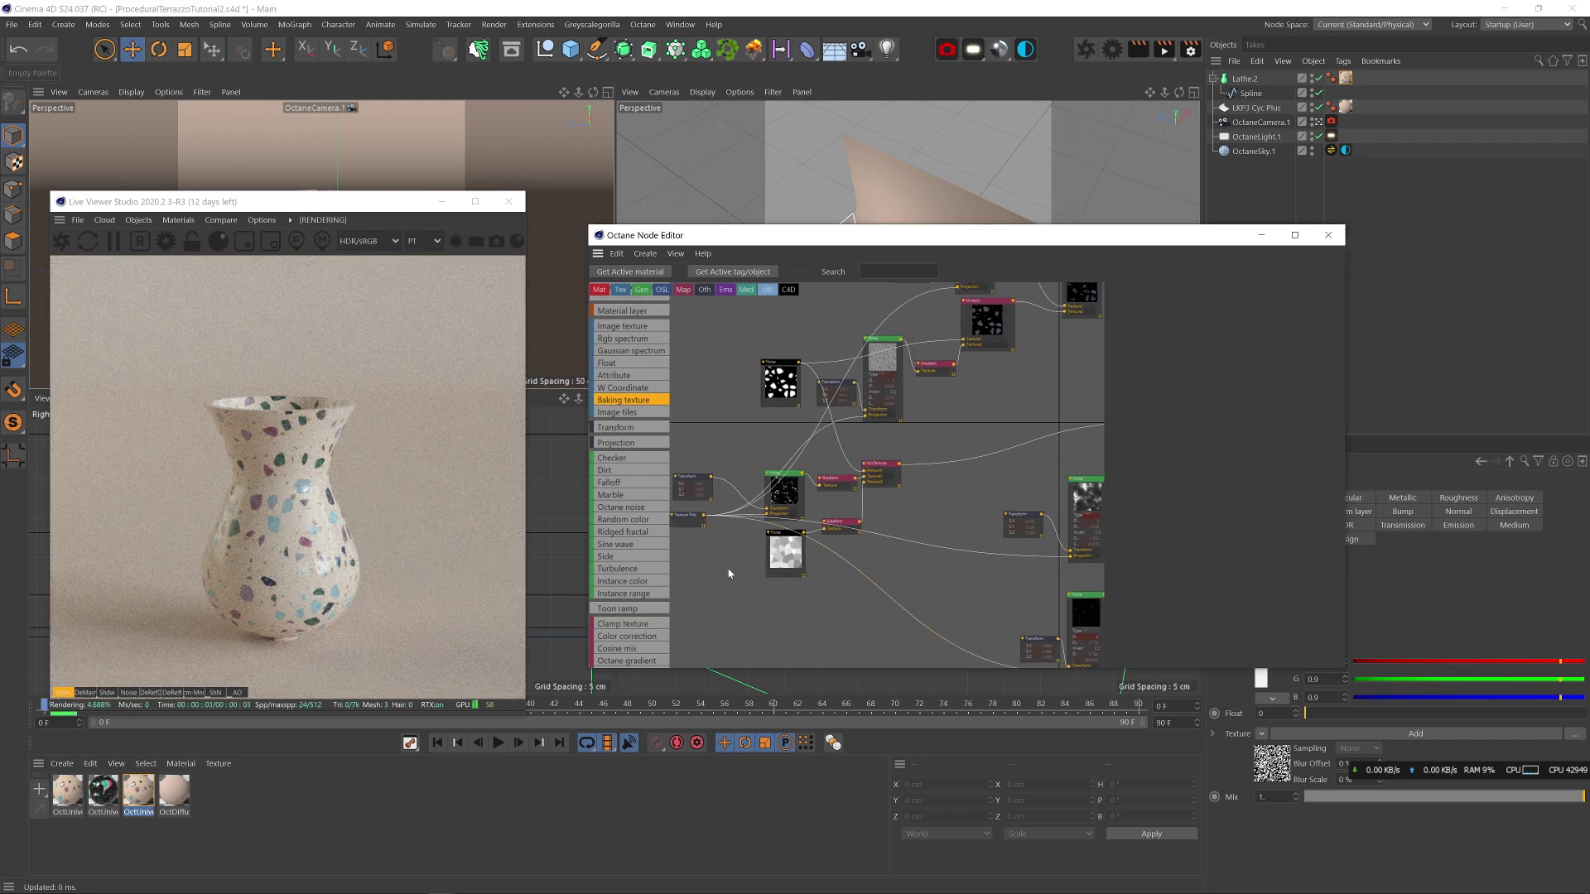
{"action": "left_click", "coordinate": [832, 478]}
{"action": "double_click", "coordinate": [1186, 468]}
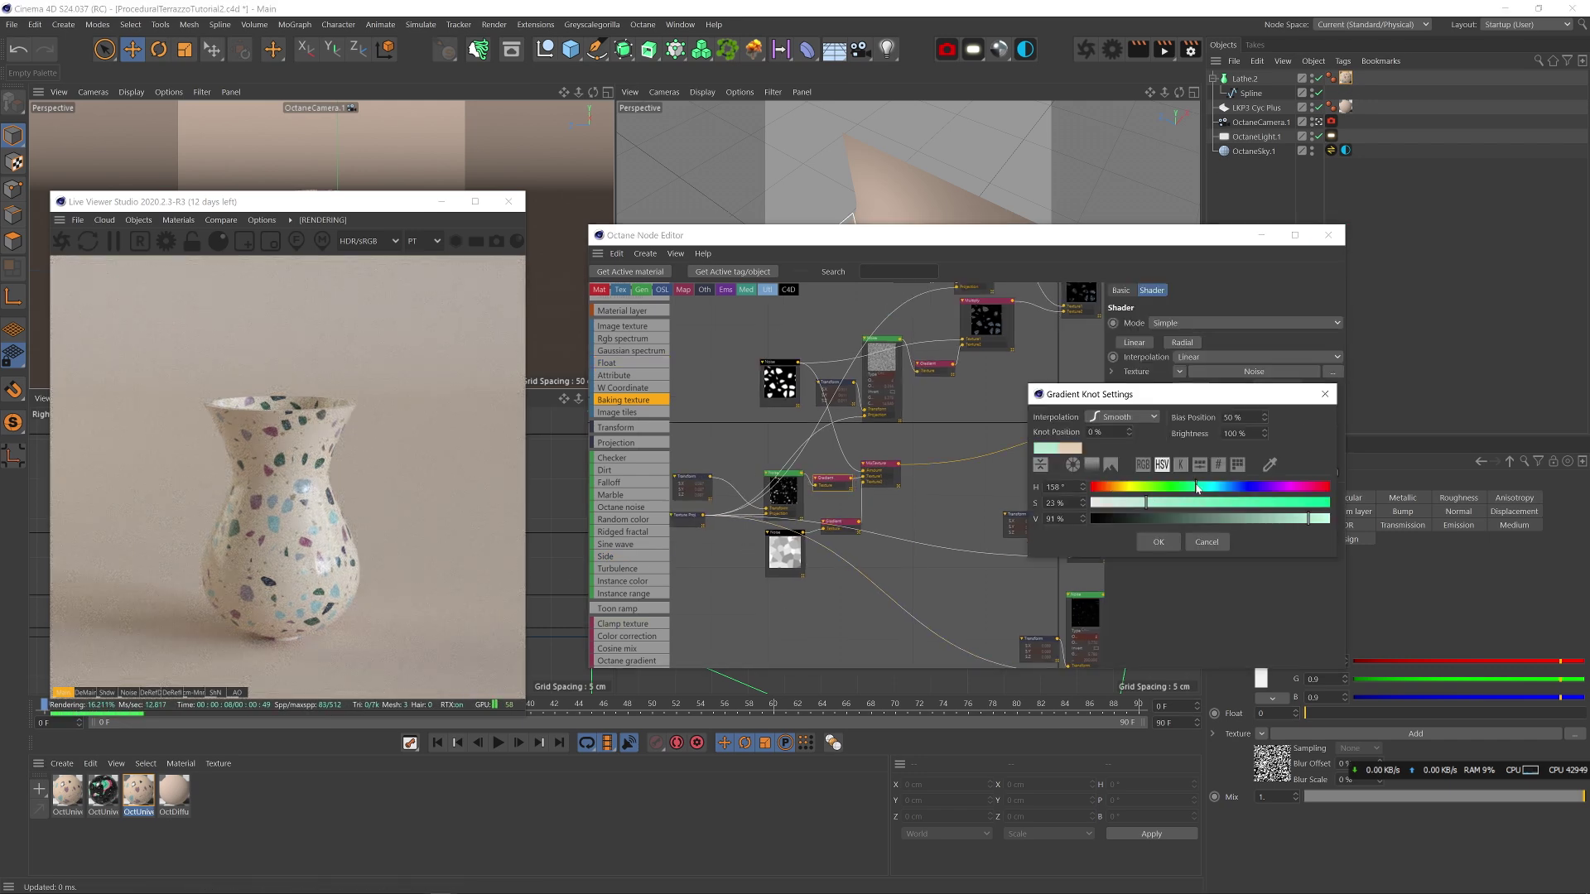
{"action": "left_click_drag", "start_coordinate": [1307, 516], "coordinate": [1234, 511]}
{"action": "left_click", "coordinate": [1157, 541]}
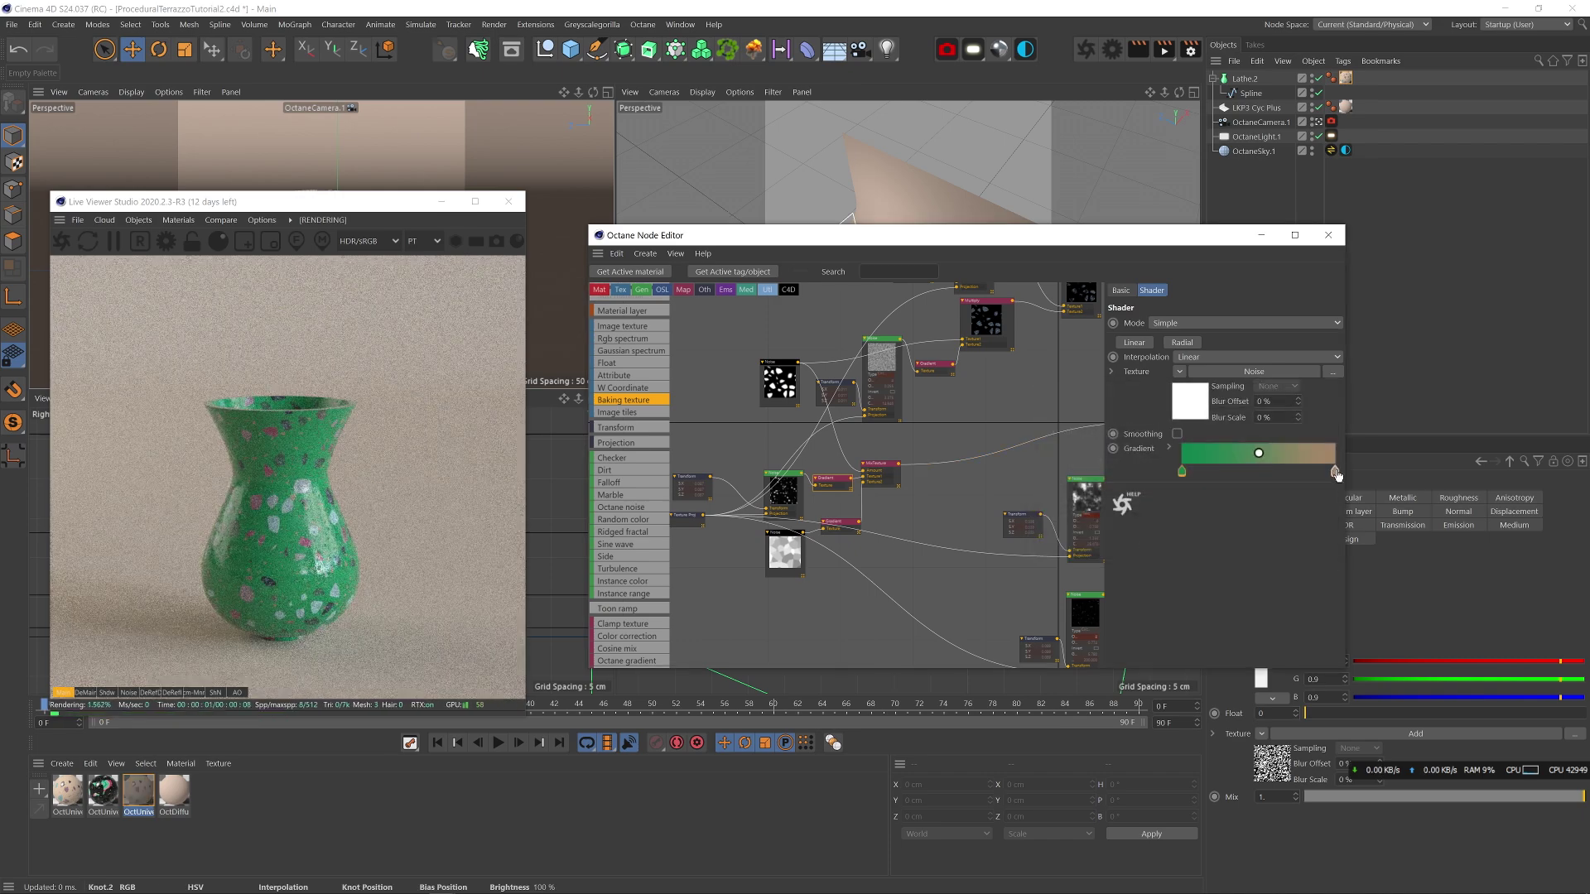
- Recolour the end knot of the base colour gradient to a deep green
{"action": "double_click", "coordinate": [1333, 471]}
{"action": "left_click", "coordinate": [1344, 486]}
{"action": "left_click", "coordinate": [1362, 518]}
{"action": "left_click", "coordinate": [1441, 502]}
{"action": "left_click", "coordinate": [1323, 541]}
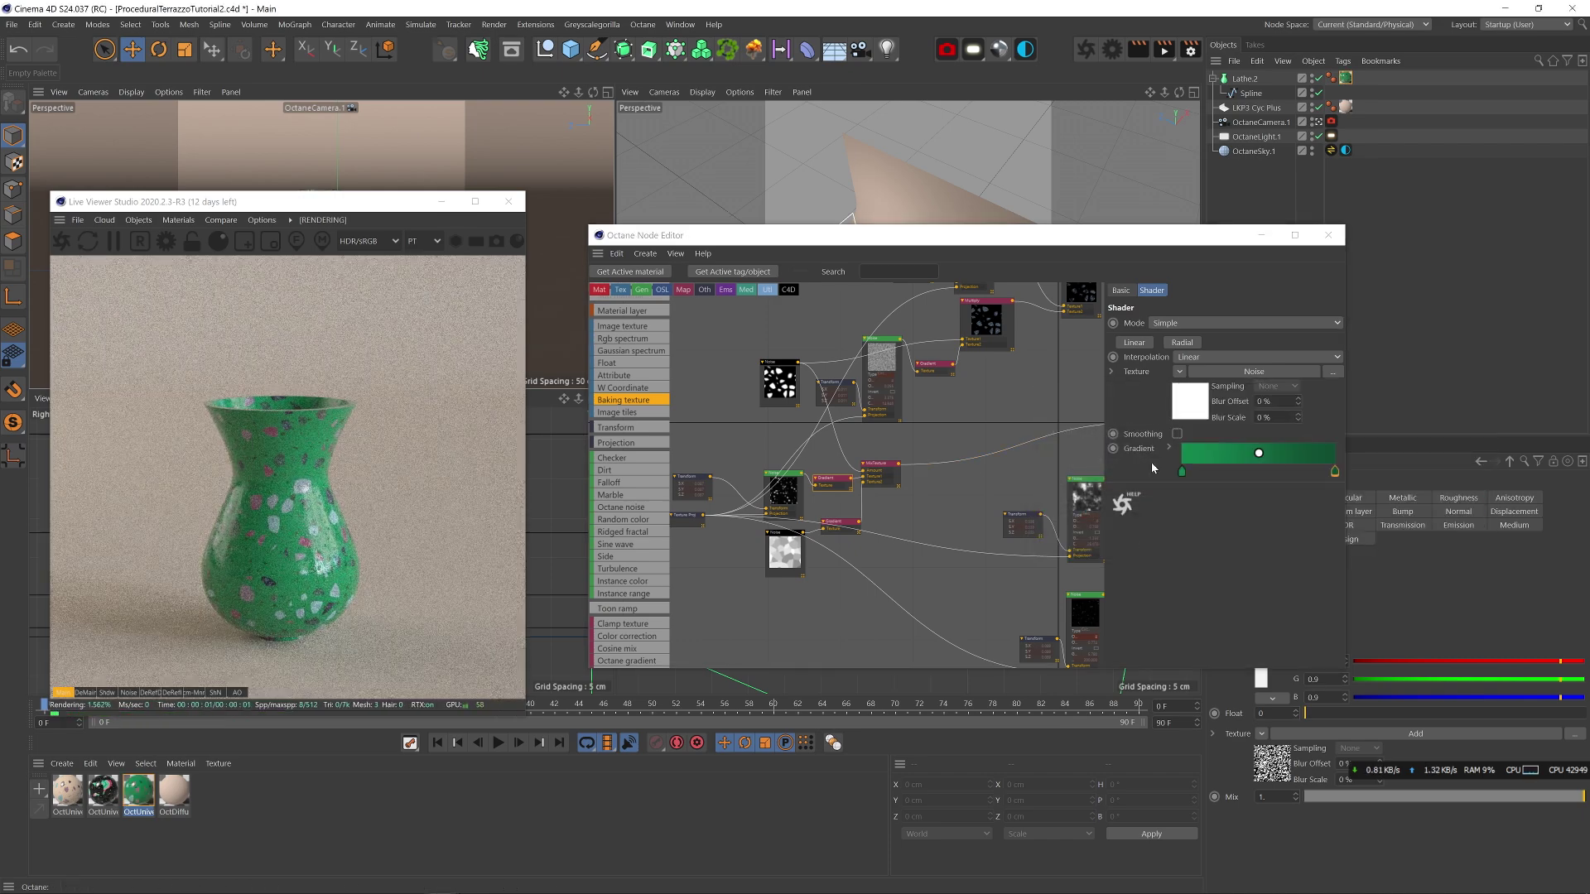
- Darken the green of the base colour gradient's start knot to match the end knot more closely
{"action": "double_click", "coordinate": [1183, 470]}
{"action": "left_click", "coordinate": [1186, 522]}
{"action": "left_click", "coordinate": [1303, 506]}
{"action": "key", "text": "Return"}
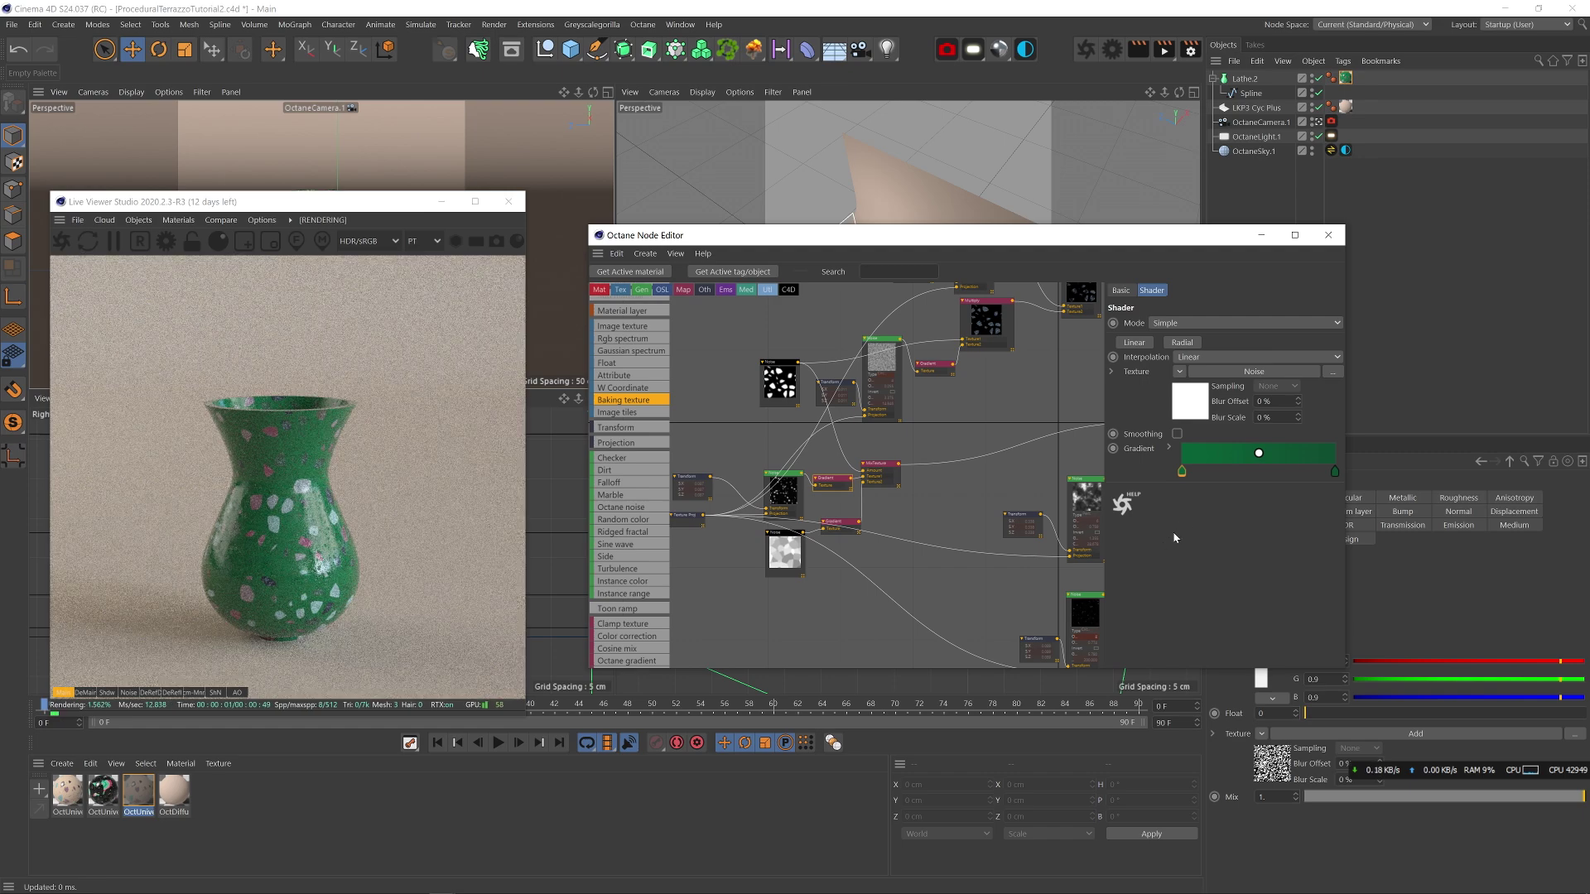
- Recolour the first knot of the chip colour gradient to a light pink
{"action": "left_click", "coordinate": [836, 524]}
{"action": "double_click", "coordinate": [1228, 471]}
{"action": "left_click", "coordinate": [1342, 486]}
{"action": "left_click", "coordinate": [1366, 520]}
{"action": "left_click", "coordinate": [1207, 502]}
{"action": "left_click", "coordinate": [1201, 541]}
- Recolour the chip colour gradient's second knot to pale yellow and its third knot to light peach
{"action": "double_click", "coordinate": [1256, 473]}
{"action": "left_click", "coordinate": [1204, 485]}
{"action": "left_click", "coordinate": [1384, 517]}
{"action": "left_click", "coordinate": [1231, 540]}
{"action": "double_click", "coordinate": [1281, 471]}
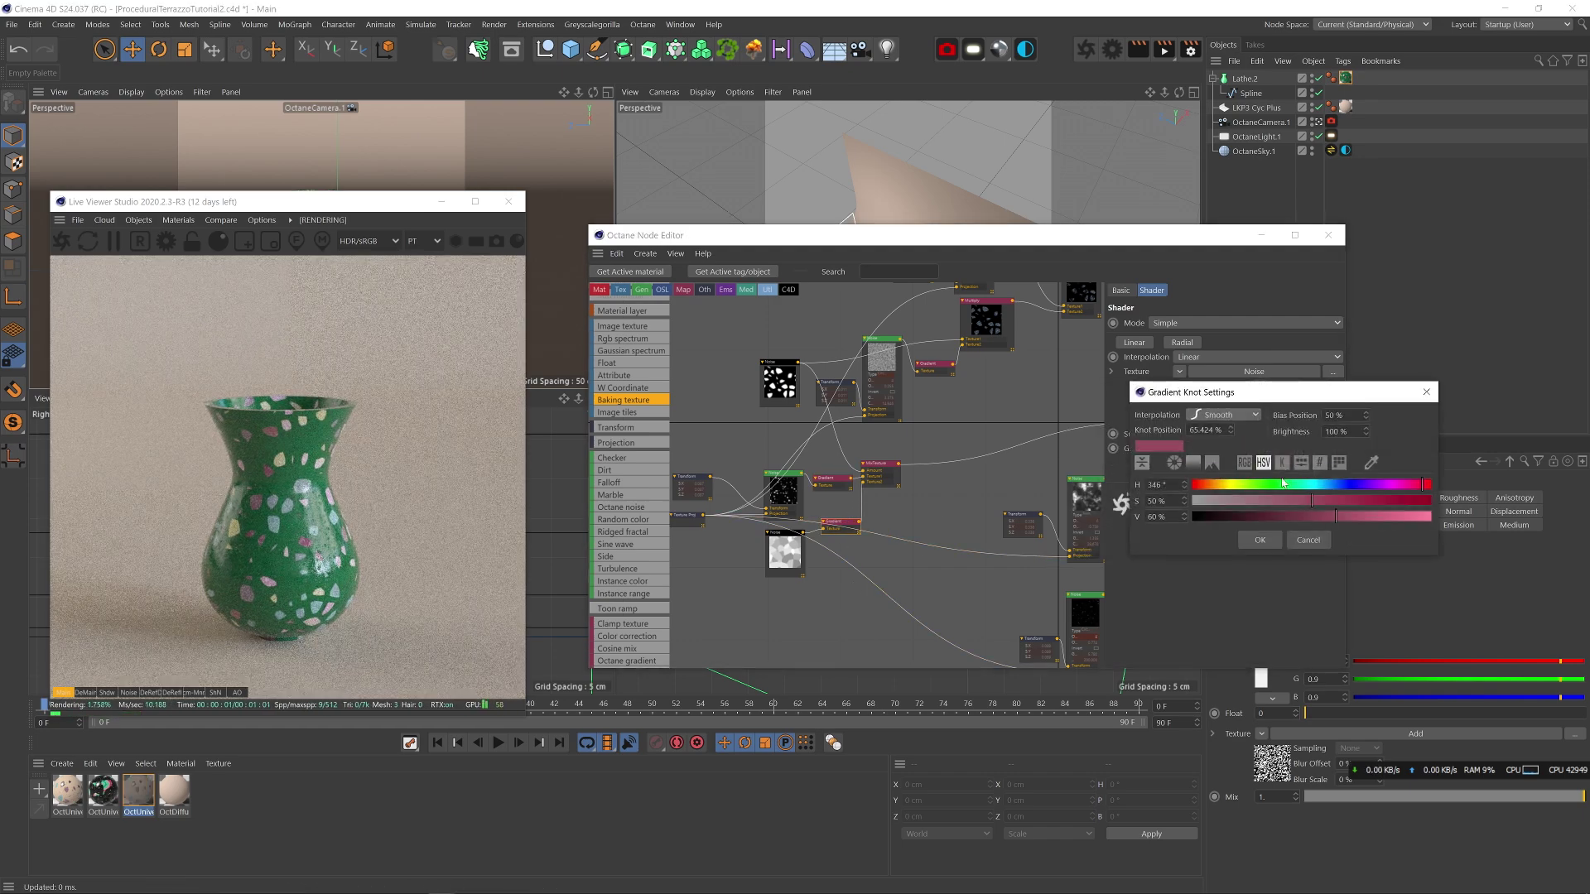
{"action": "left_click", "coordinate": [1204, 486]}
{"action": "left_click", "coordinate": [1416, 517]}
{"action": "left_click", "coordinate": [1266, 501]}
{"action": "key", "text": "Return"}
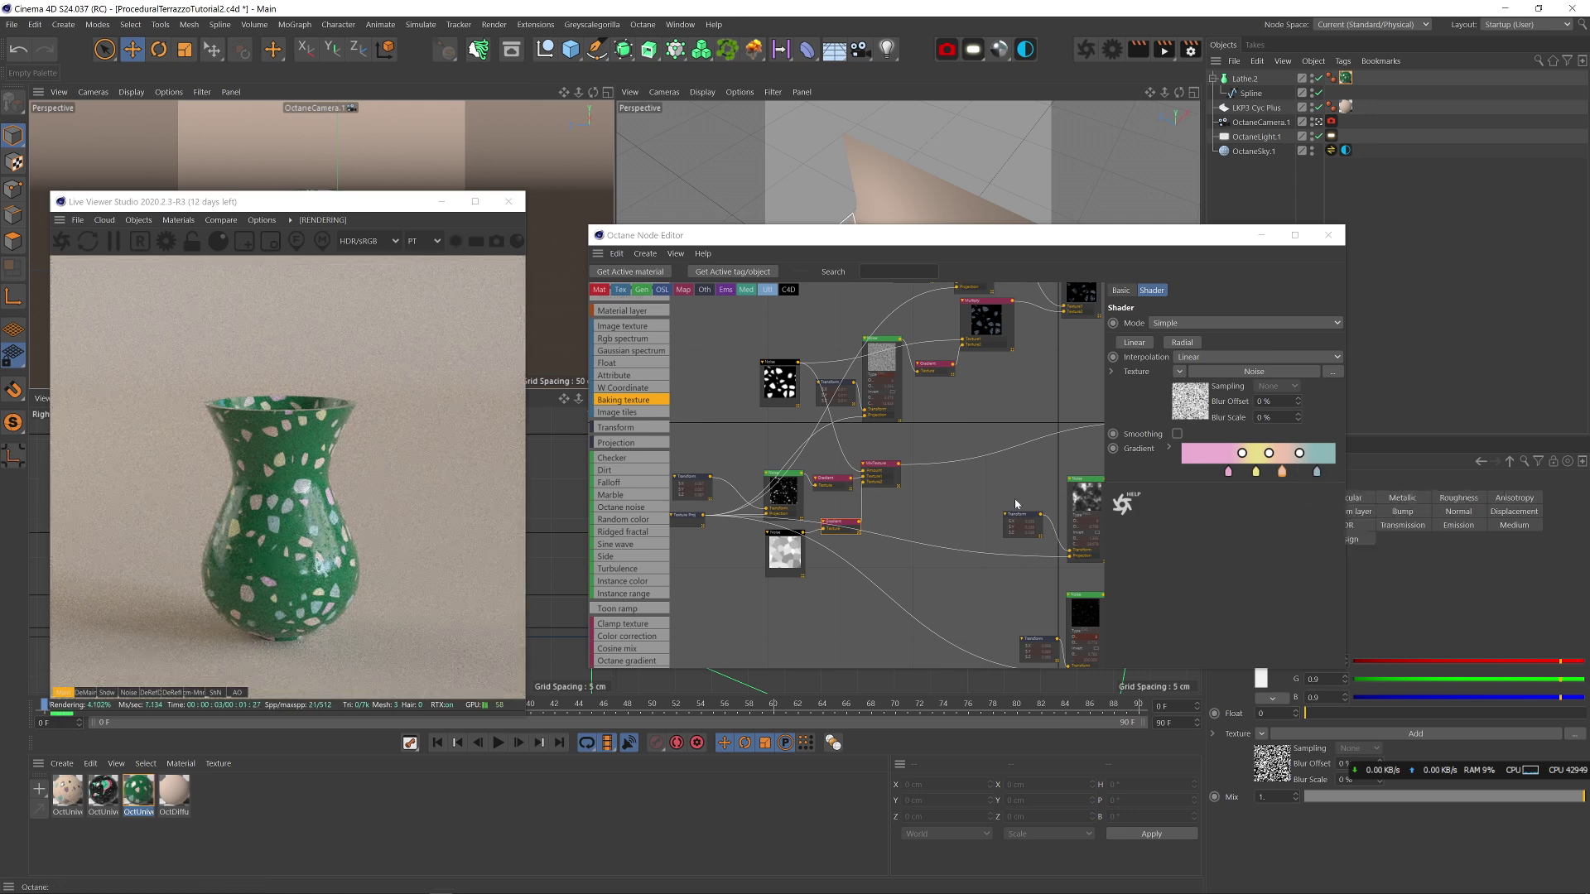
- Solo the bump noise in the render and lower its Gamma to about 2.94
{"action": "middle_click_drag", "start_coordinate": [1015, 505], "coordinate": [901, 490]}
{"action": "left_click", "coordinate": [860, 545]}
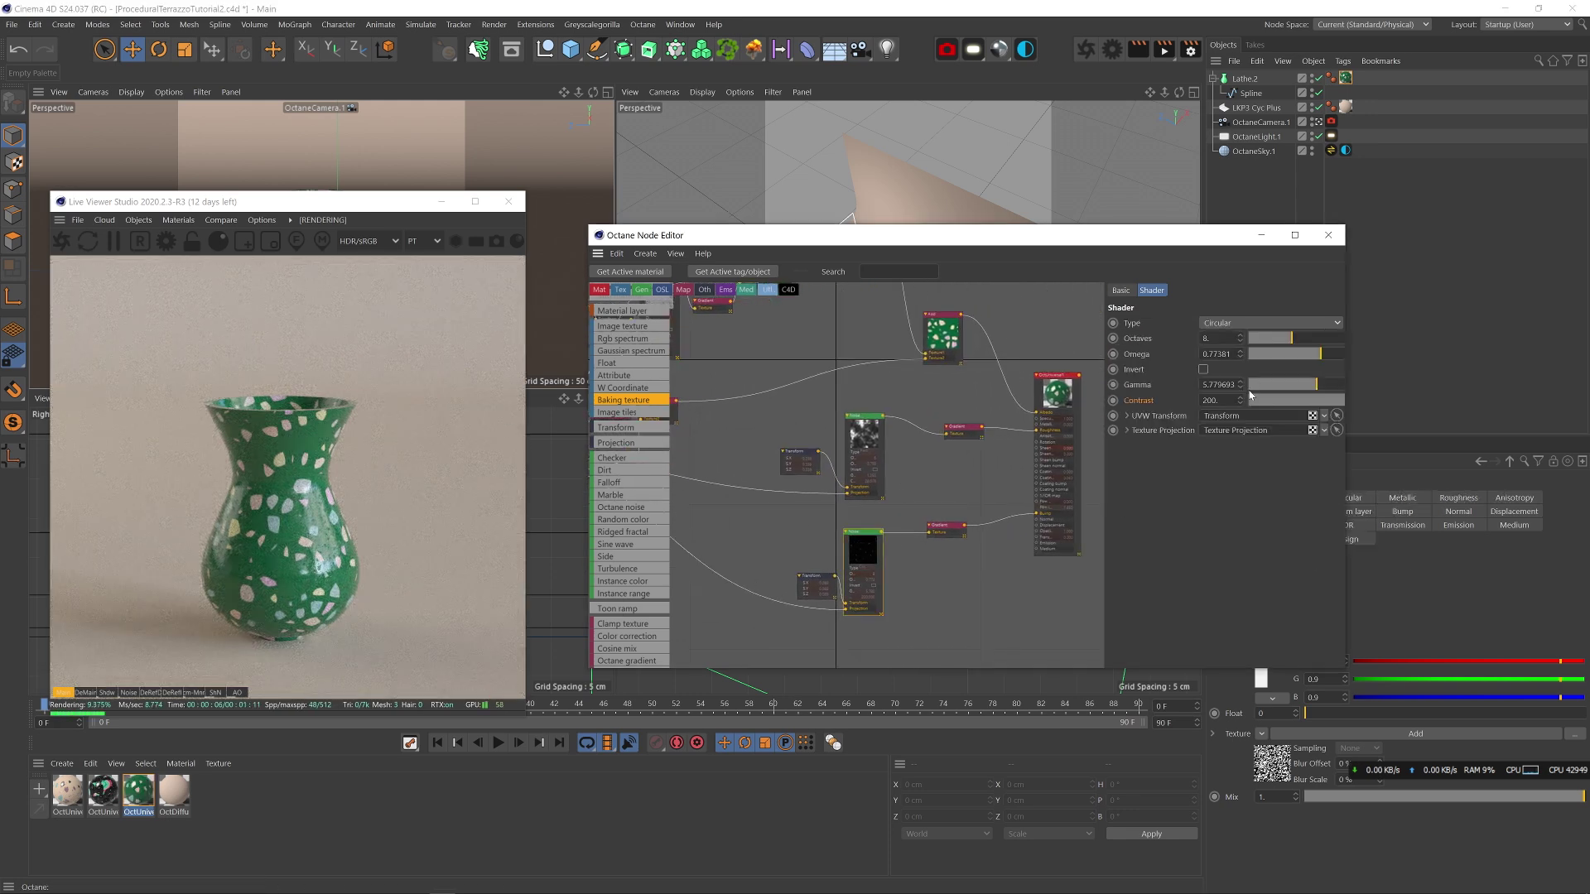
{"action": "right_click", "coordinate": [862, 549]}
{"action": "left_click", "coordinate": [880, 566]}
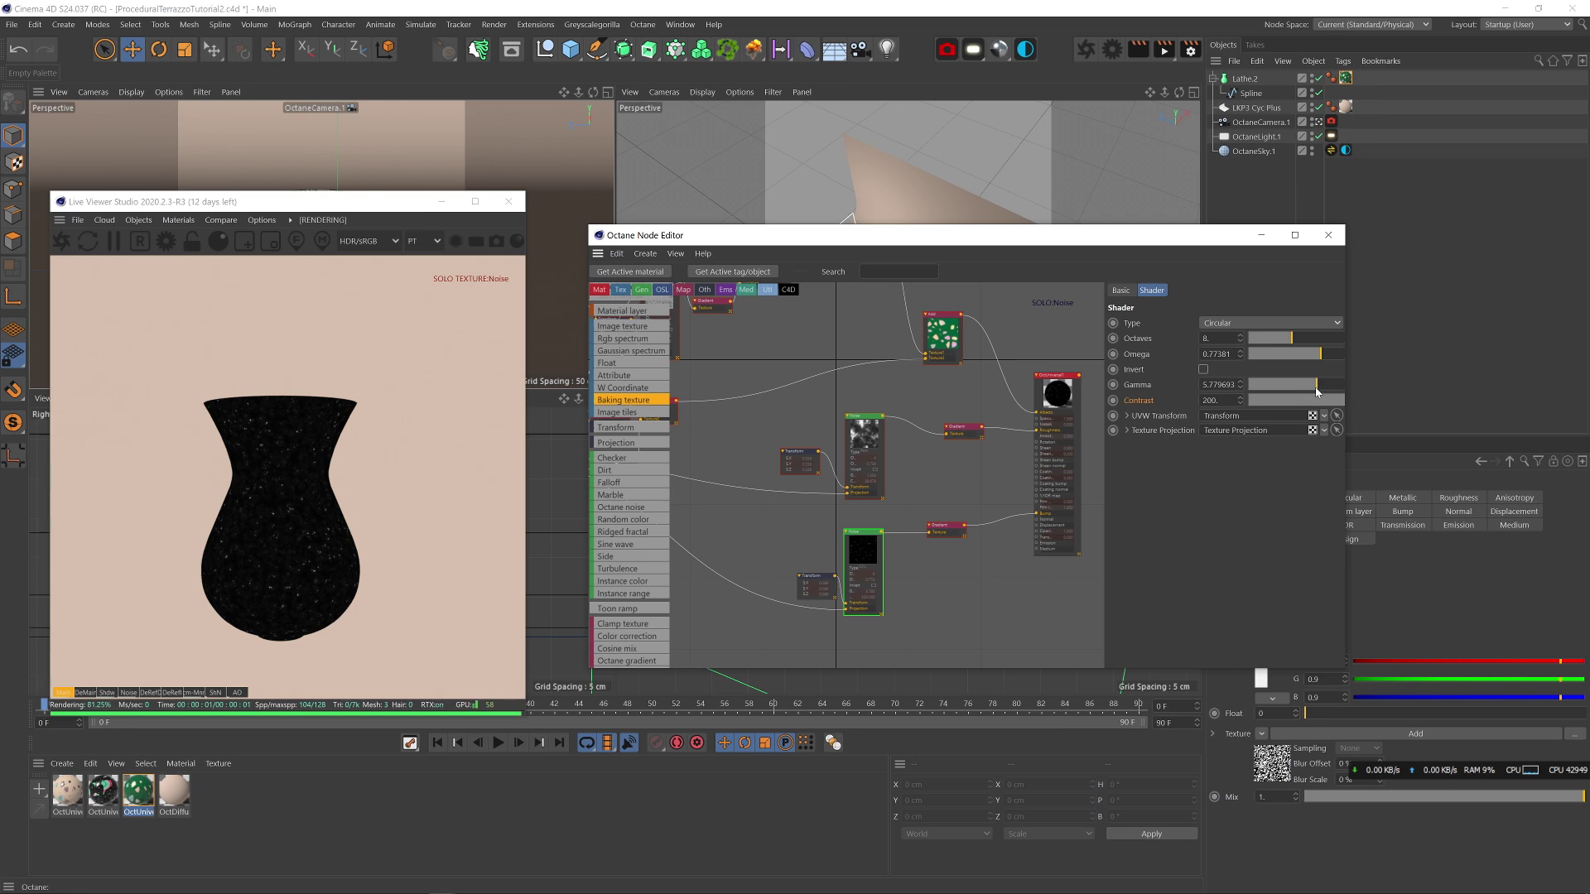
{"action": "left_click_drag", "start_coordinate": [1304, 389], "coordinate": [1302, 389]}
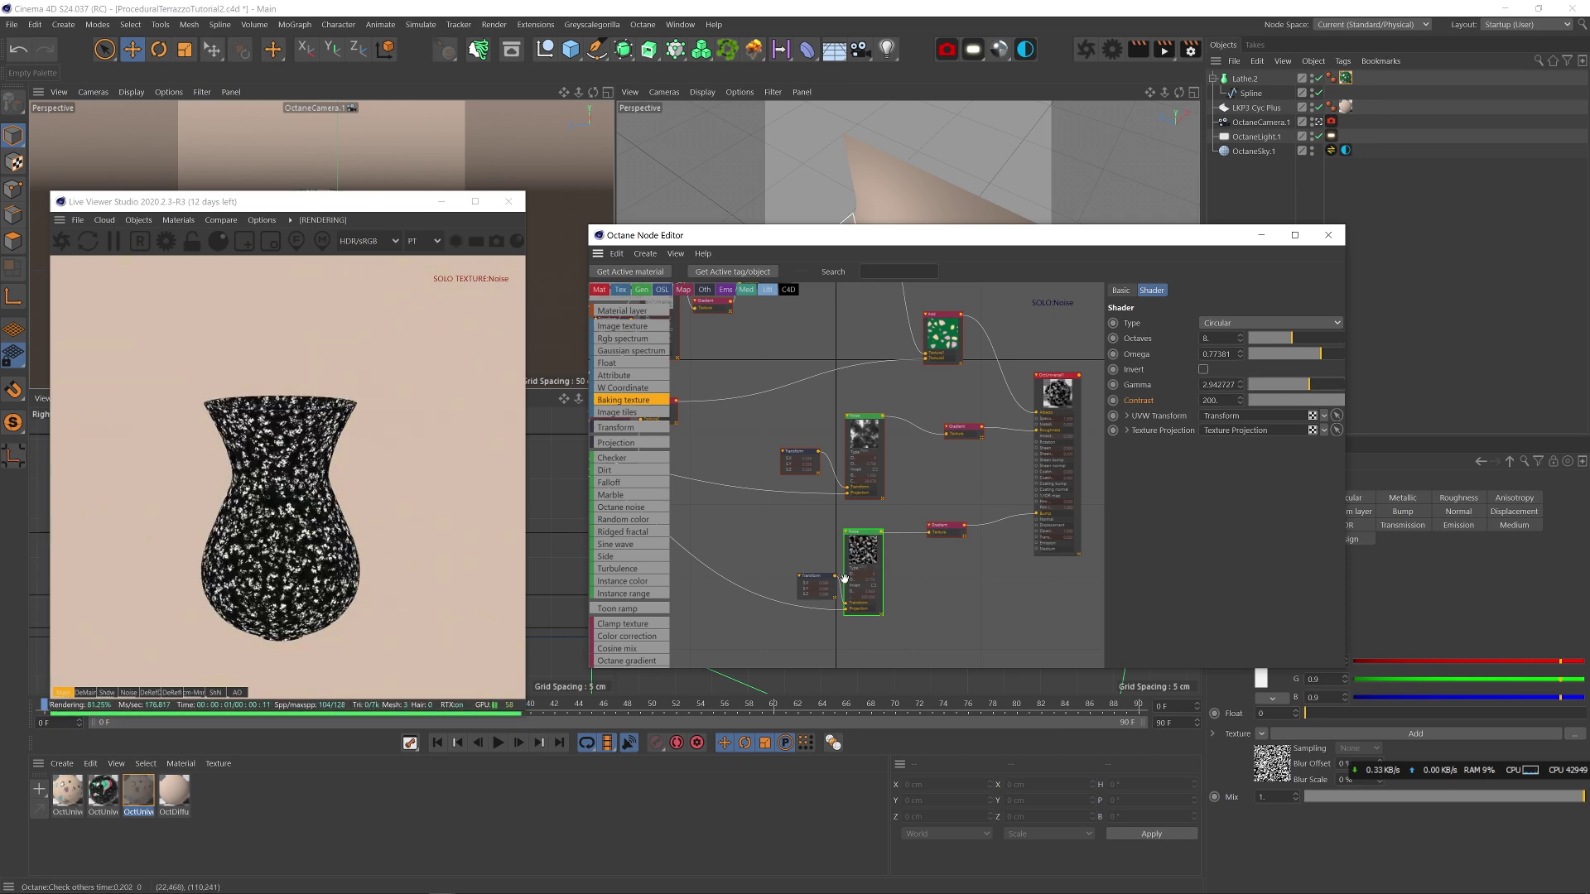
- Set the bump noise's locked UVW scale to about 0.011, save the project and zoom in on the vase outside OctaneCamera
{"action": "left_click", "coordinate": [820, 583]}
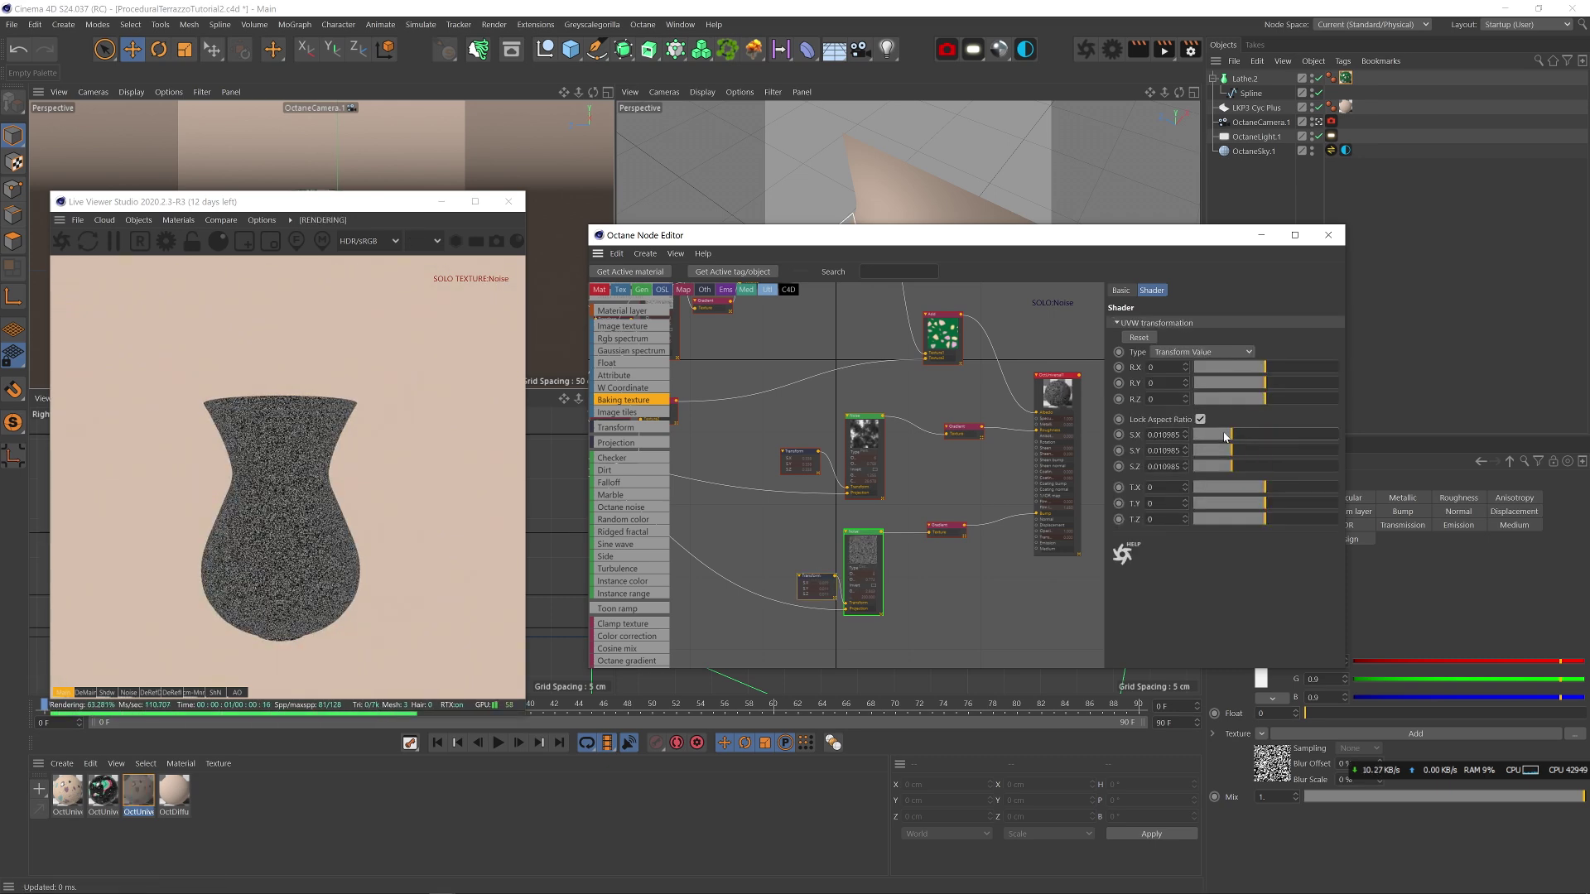
{"action": "left_click", "coordinate": [1318, 122]}
{"action": "key", "text": "ctrl+s"}
{"action": "scroll", "coordinate": [365, 163], "scroll_direction": "up", "scroll_amount": 5}
{"action": "middle_click_drag", "start_coordinate": [365, 163], "coordinate": [312, 163], "text": "alt"}
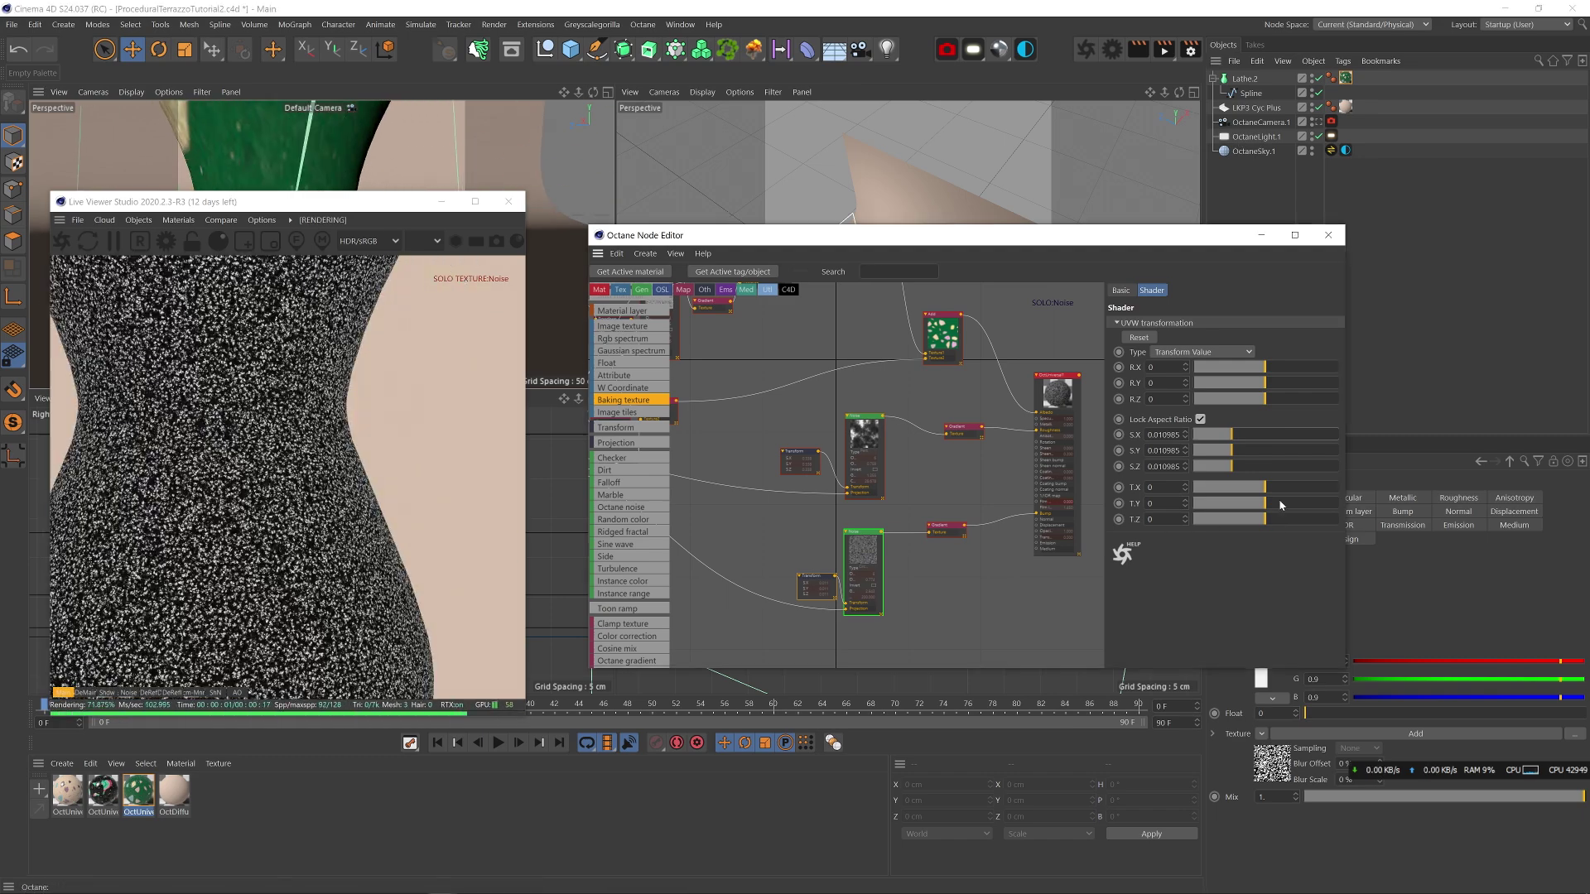
- Reduce the bump noise's scale a little further, preview its gradient in solo and return to the full render
{"action": "left_click", "coordinate": [1221, 466]}
{"action": "right_click", "coordinate": [948, 530]}
{"action": "left_click", "coordinate": [964, 538]}
{"action": "right_click", "coordinate": [948, 530]}
{"action": "left_click", "coordinate": [968, 532]}
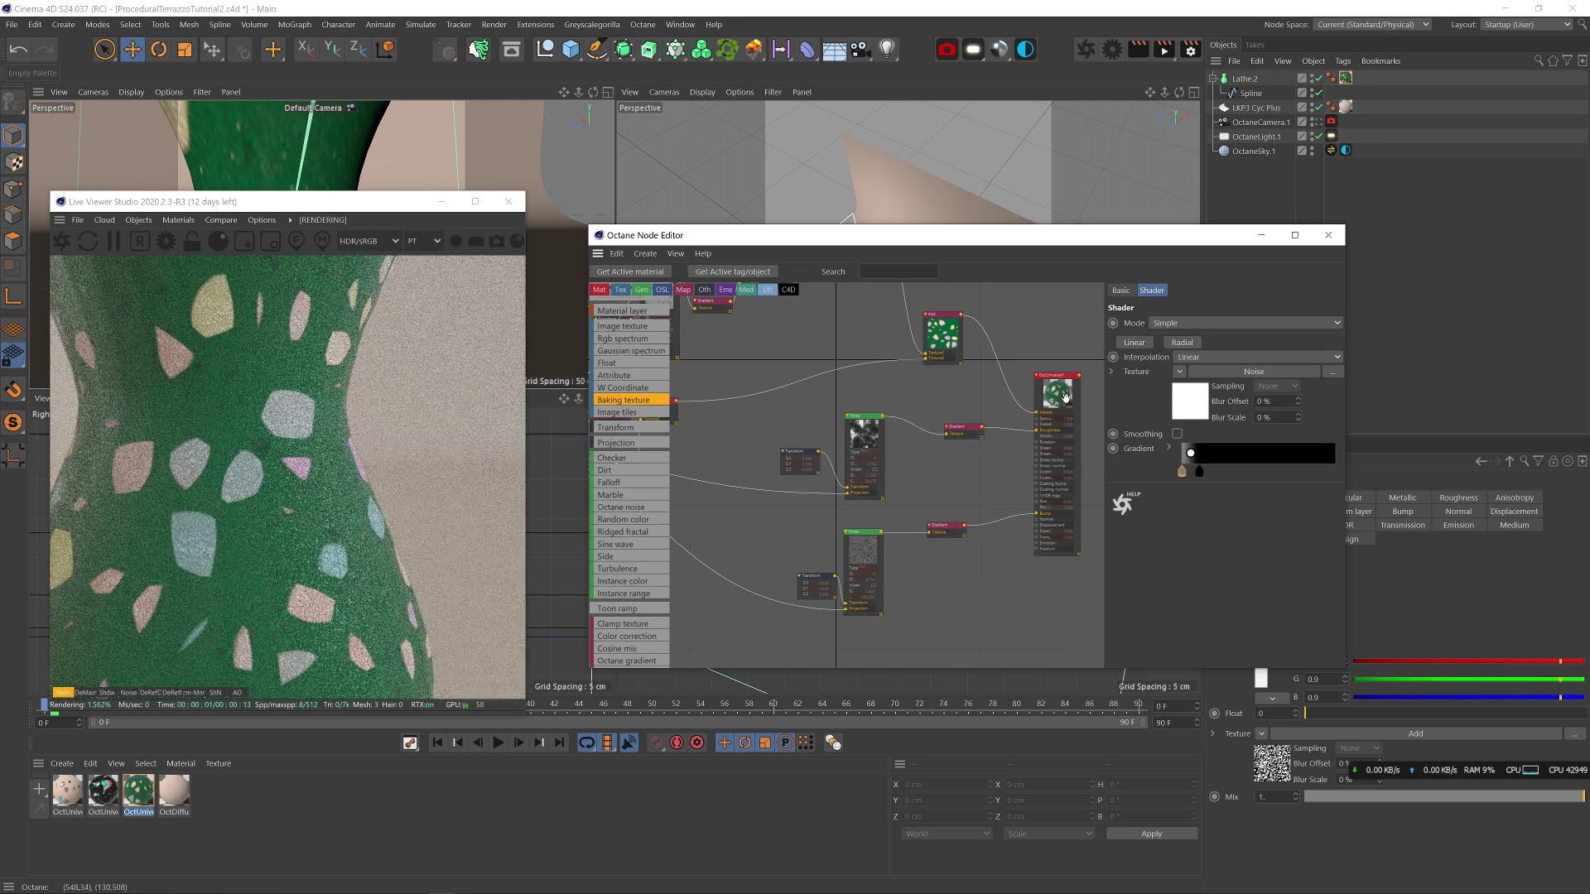
- Set the green material's Dielectric IOR to 1.4
{"action": "left_click", "coordinate": [1065, 399]}
{"action": "left_click", "coordinate": [1236, 334]}
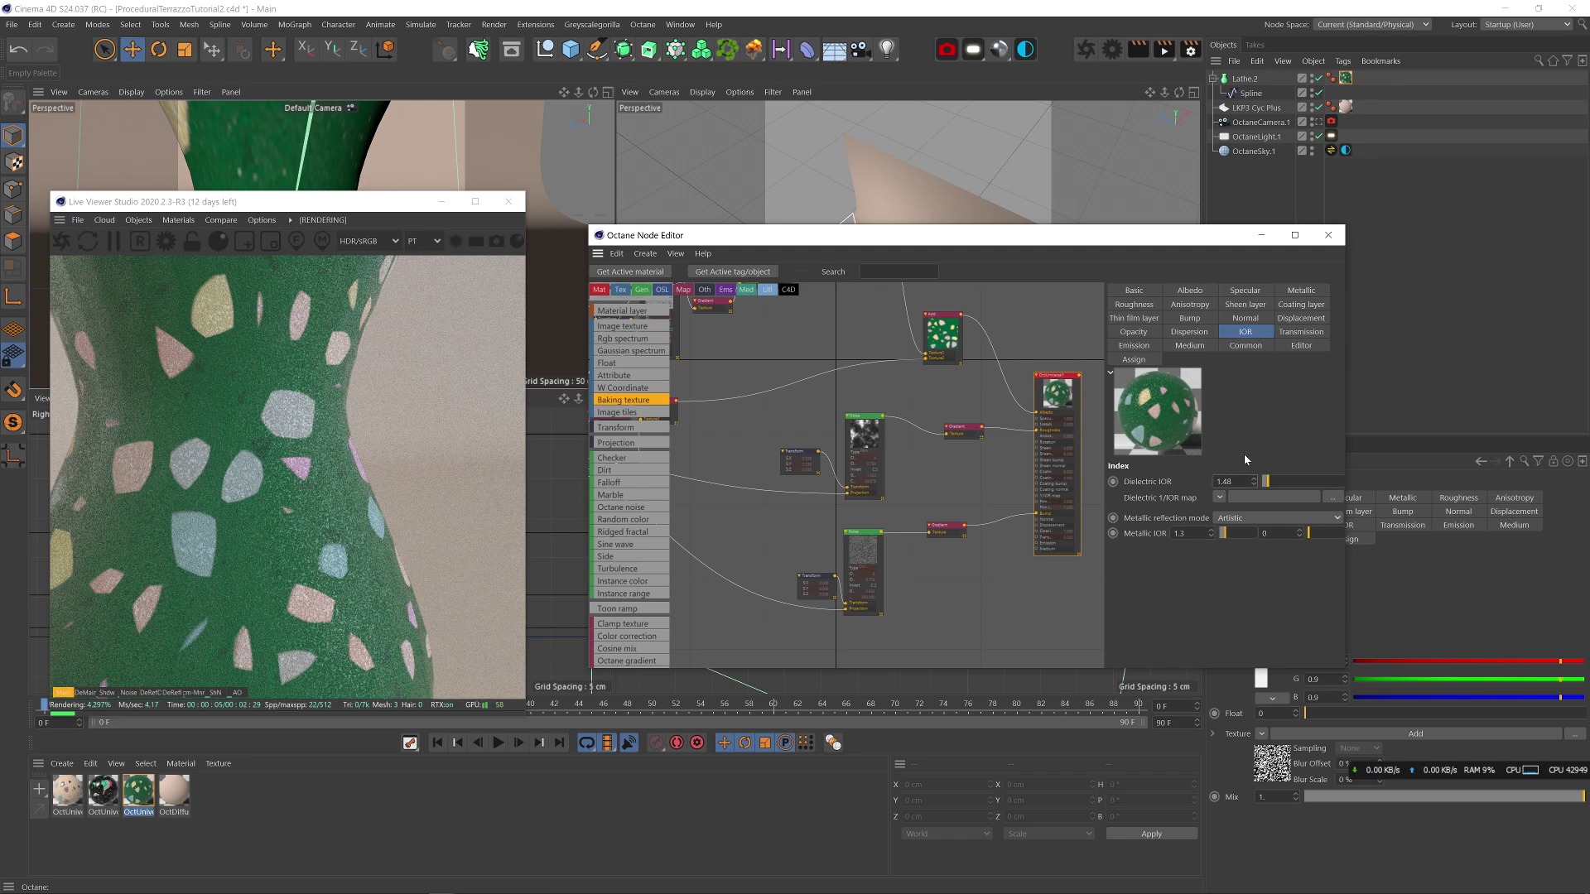
{"action": "middle_click_drag", "start_coordinate": [991, 440], "coordinate": [947, 459]}
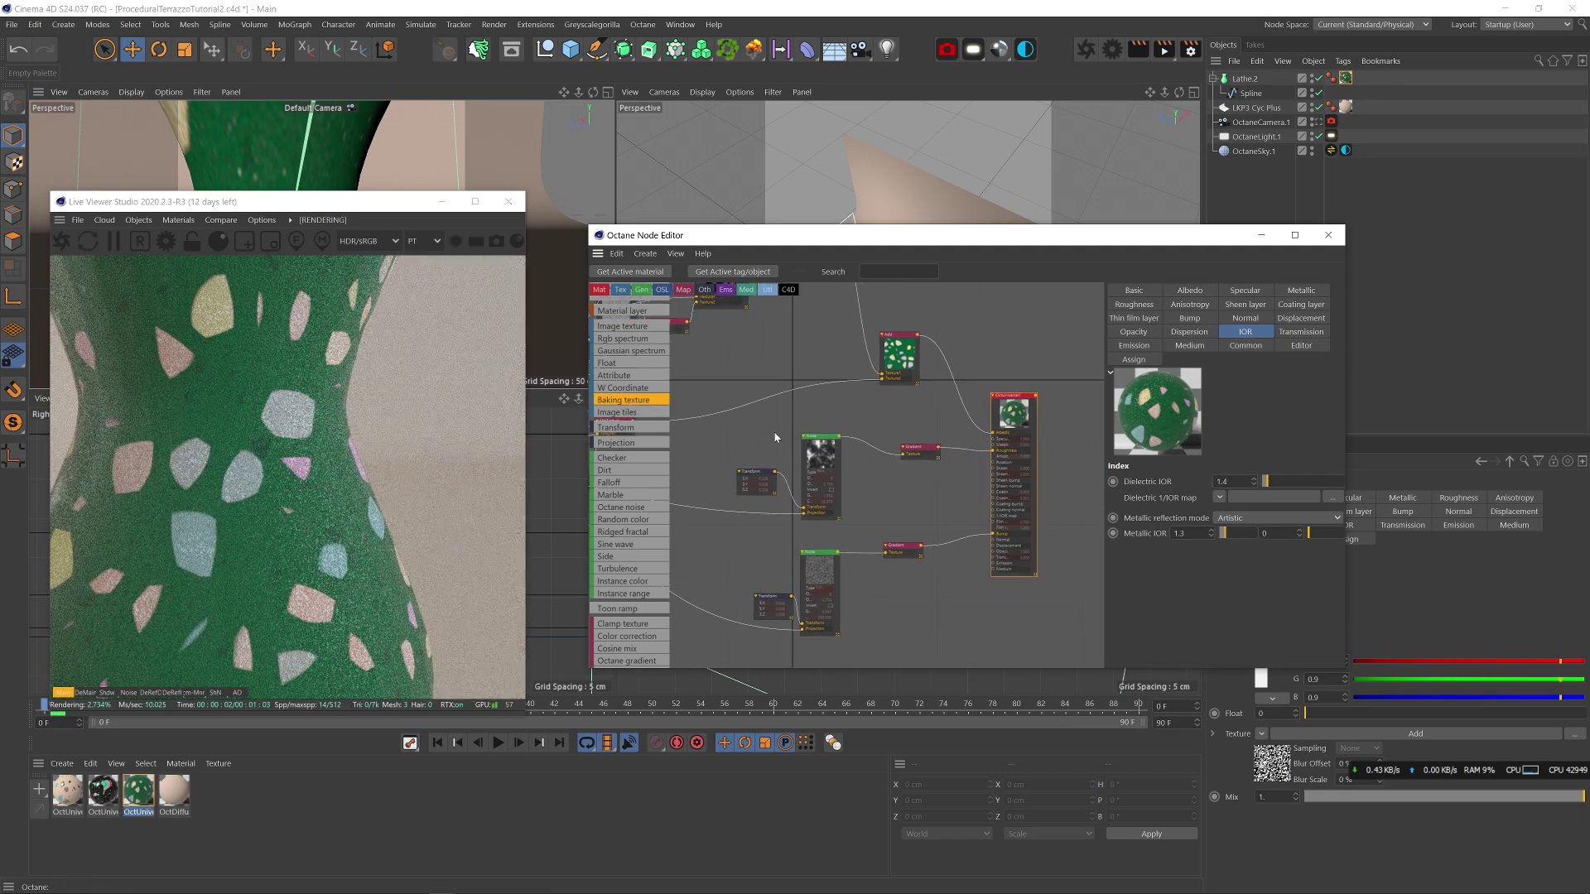
- Move the roughness noise, its transform and its gradient lower to make room in the node graph
{"action": "left_click_drag", "start_coordinate": [758, 427], "coordinate": [909, 468]}
{"action": "left_click_drag", "start_coordinate": [817, 453], "coordinate": [815, 479]}
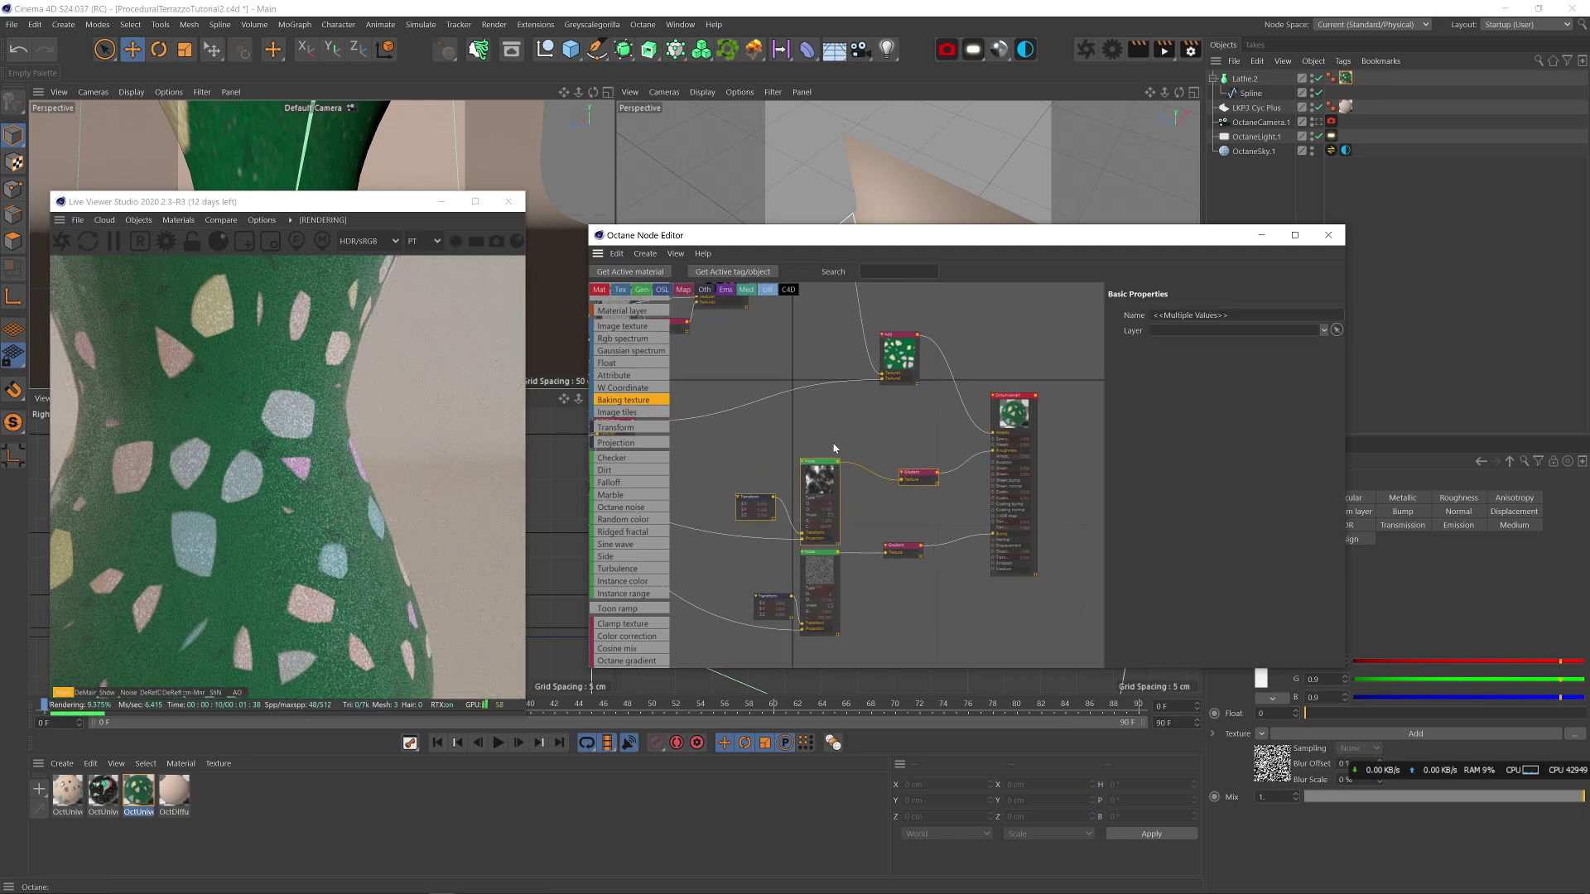
{"action": "left_click_drag", "start_coordinate": [914, 474], "coordinate": [887, 477]}
- Set the V value of the bump gradient's second knot to 35%
{"action": "left_click", "coordinate": [903, 549]}
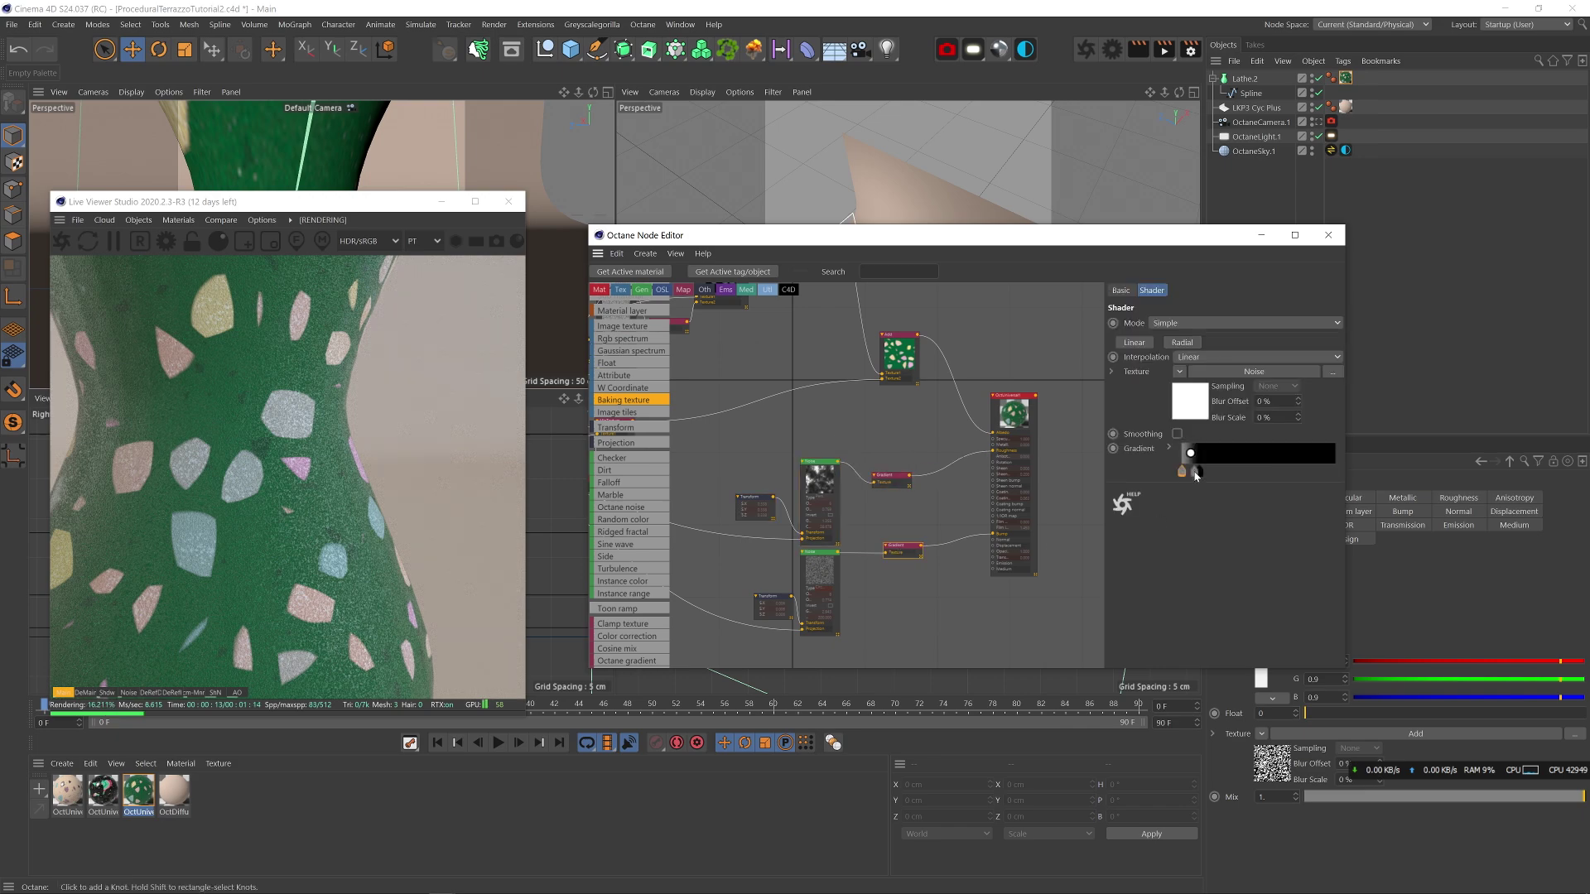
{"action": "double_click", "coordinate": [1195, 472]}
{"action": "left_click", "coordinate": [1189, 518]}
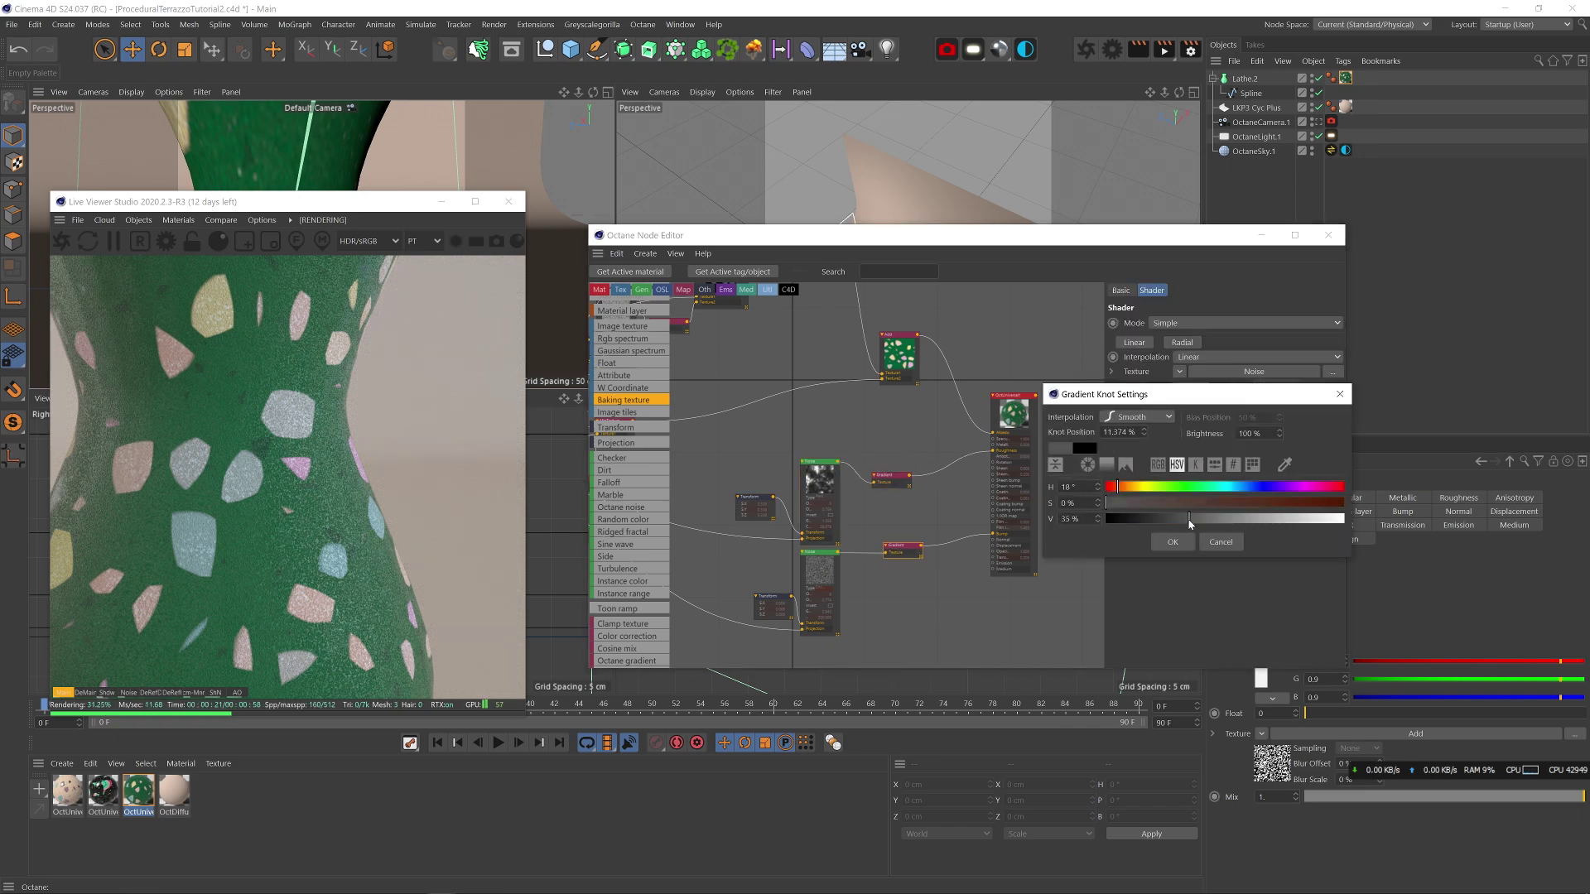
{"action": "left_click", "coordinate": [1171, 542]}
{"action": "double_click", "coordinate": [1198, 474]}
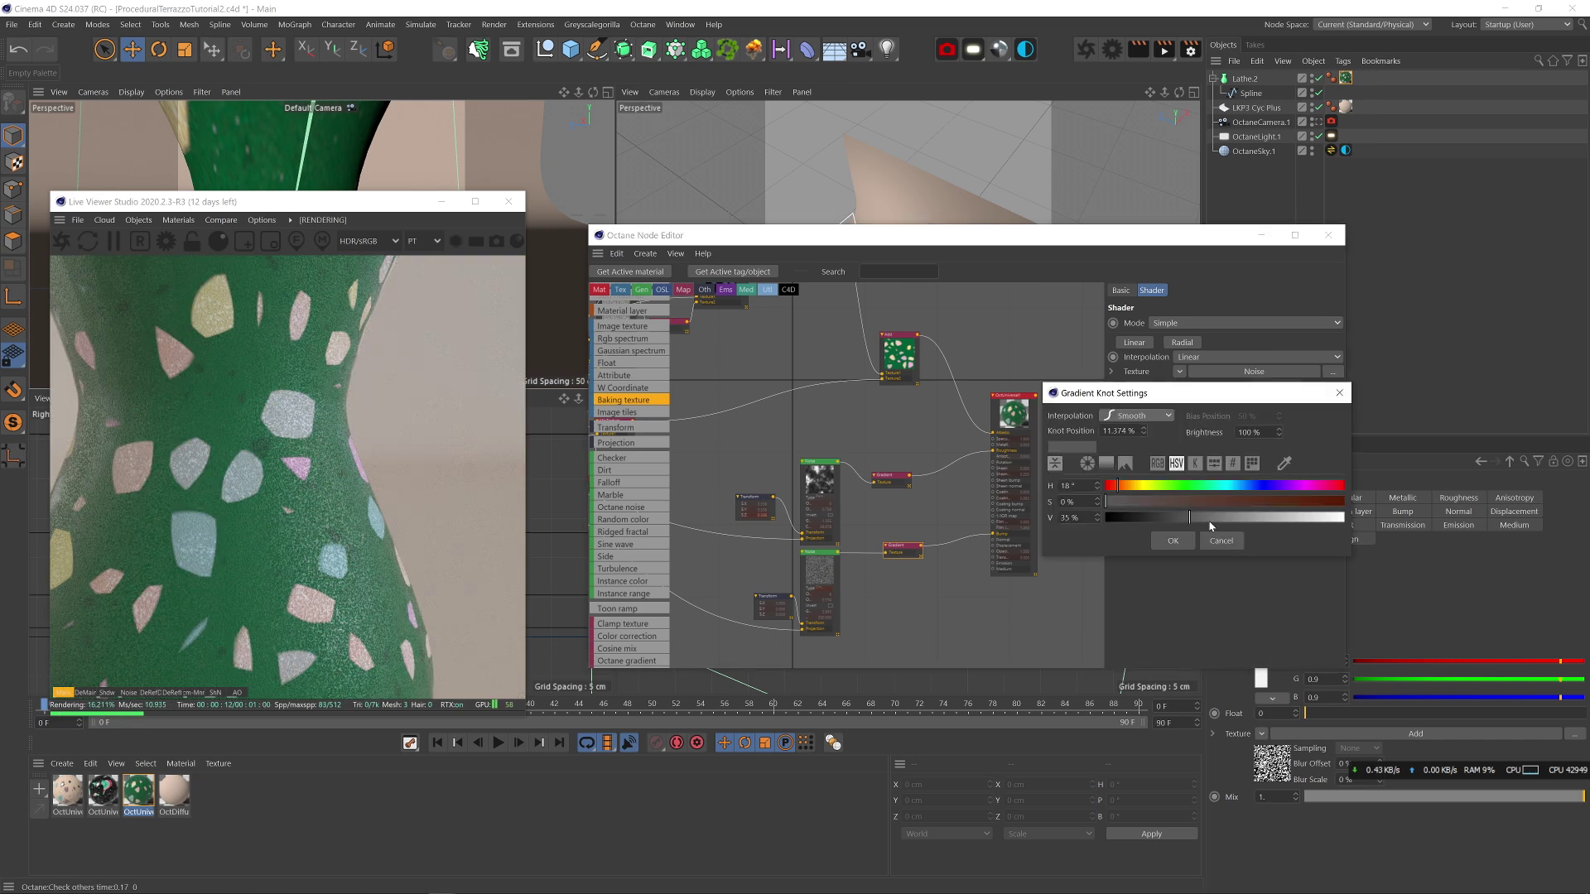
{"action": "left_click", "coordinate": [1172, 541]}
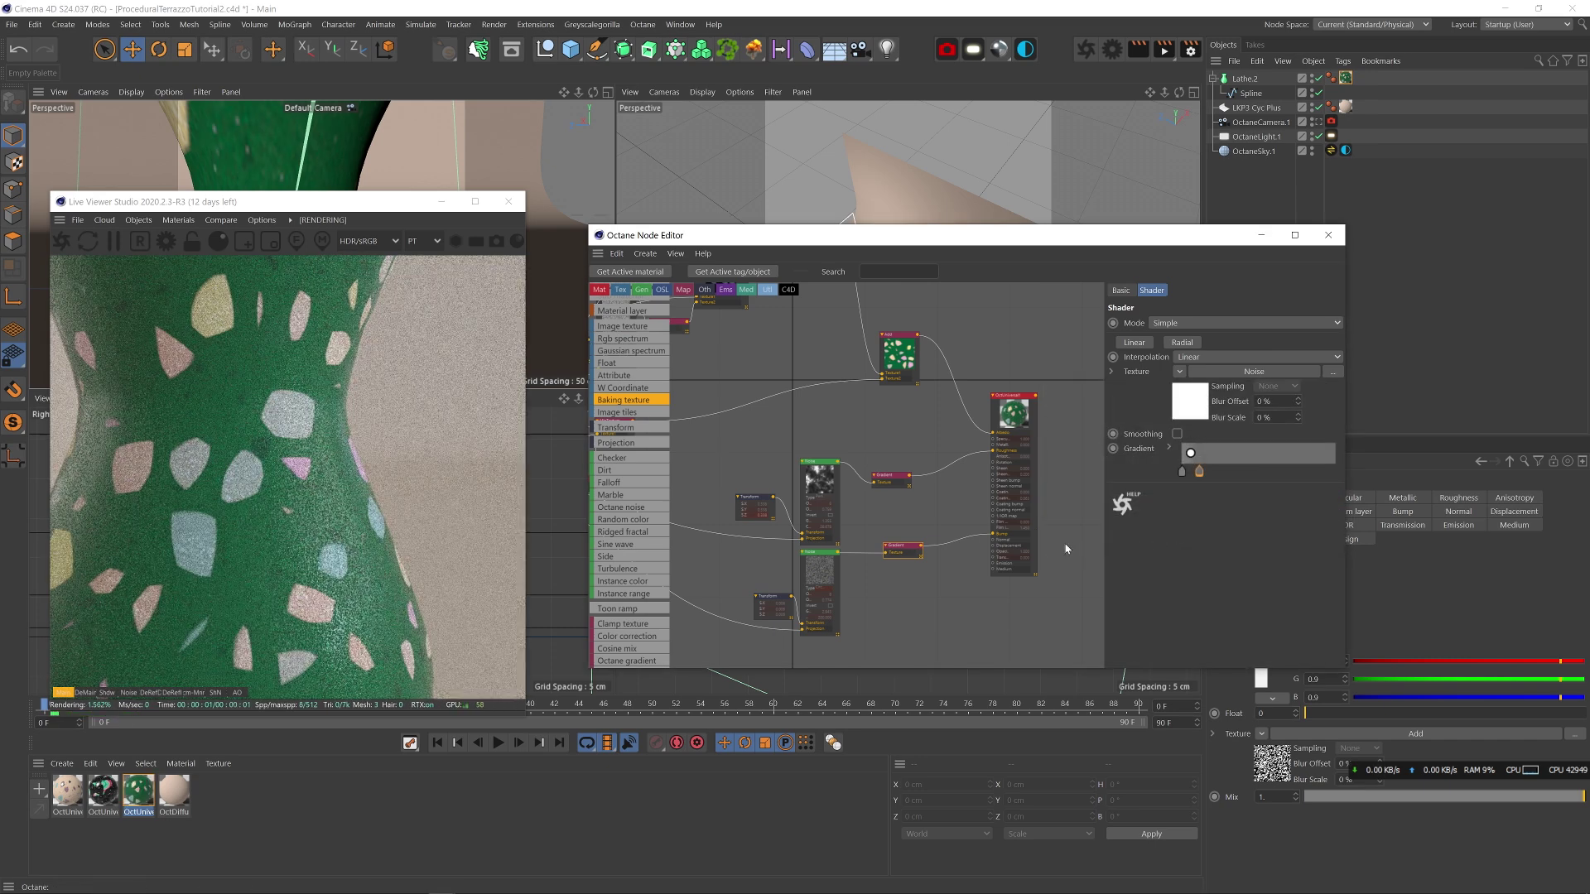
- Feed the chip-mask noise into the material and insert a new Octane gradient on that connection
{"action": "middle_click_drag", "start_coordinate": [831, 419], "coordinate": [1030, 527]}
{"action": "scroll", "coordinate": [910, 481], "scroll_direction": "down", "scroll_amount": 2}
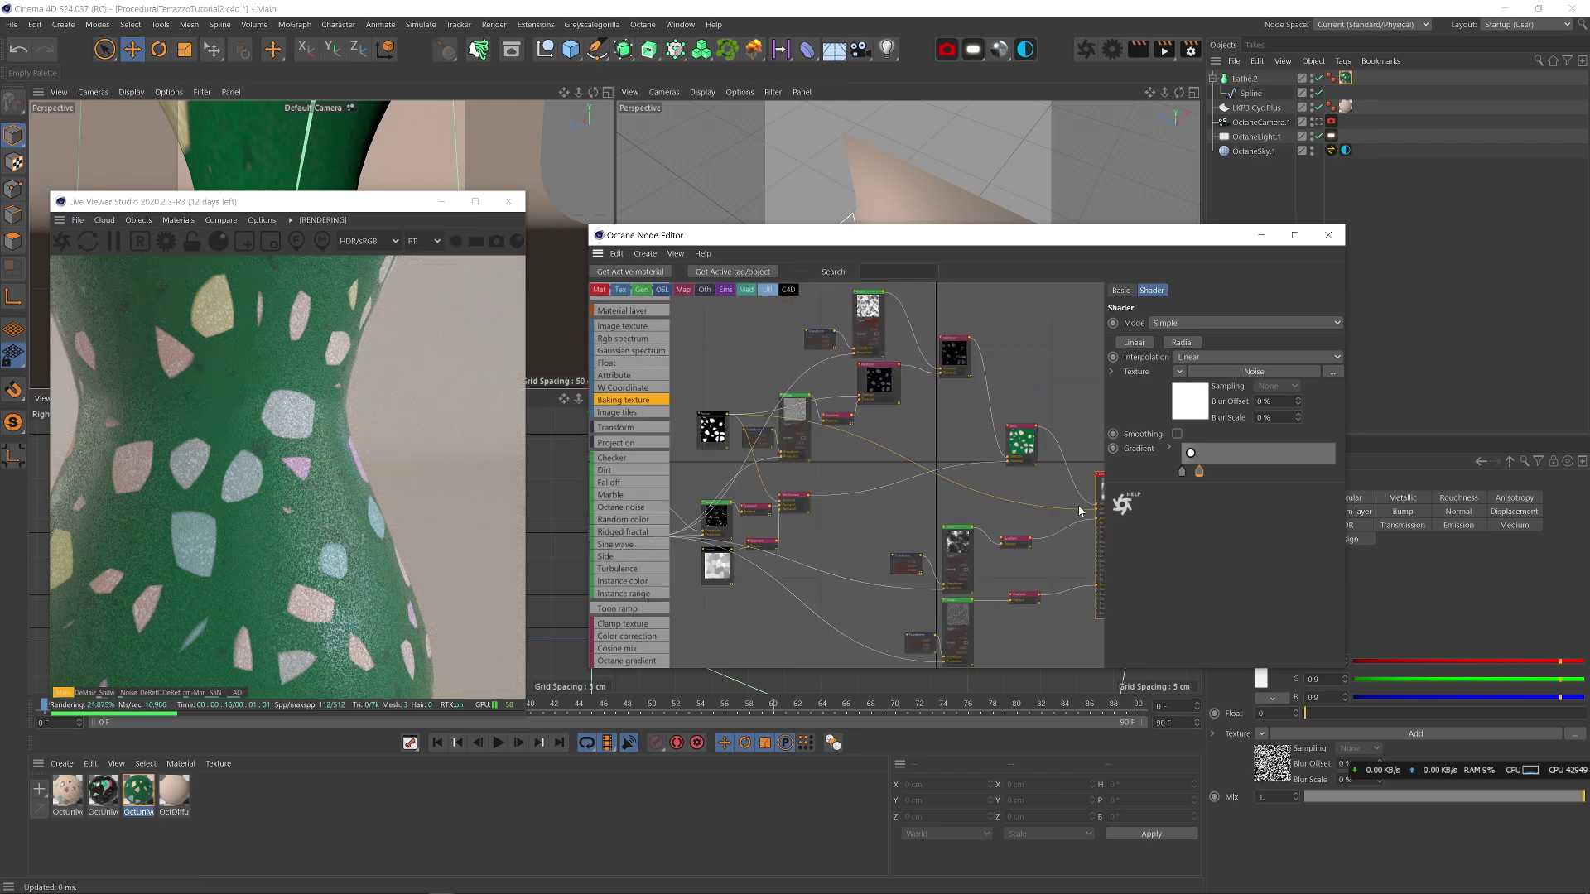
{"action": "left_click_drag", "start_coordinate": [645, 660], "coordinate": [994, 496]}
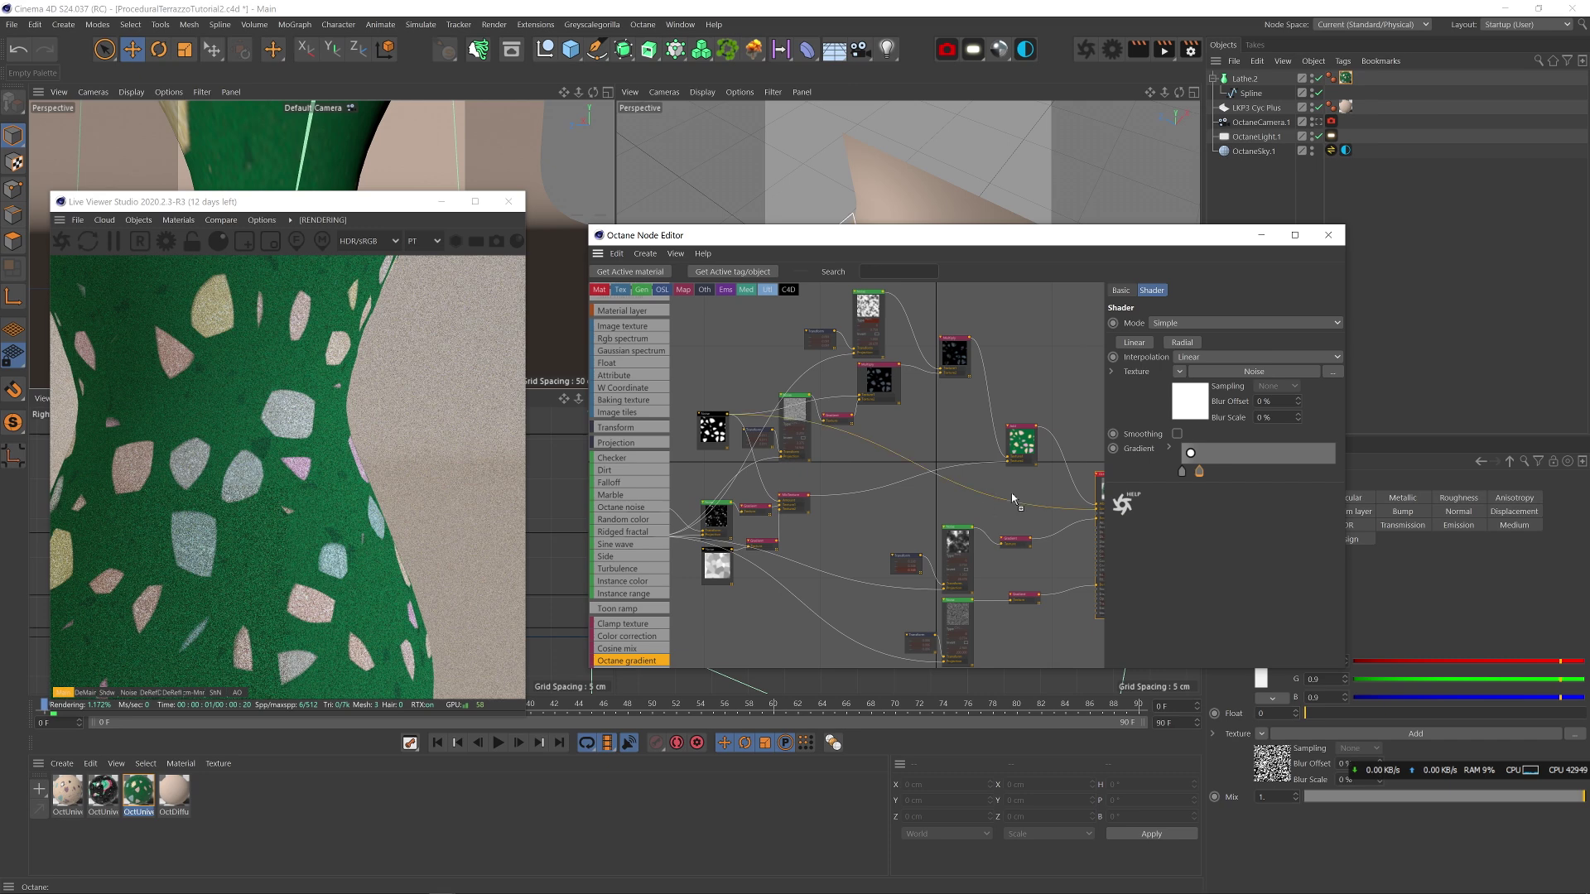
{"action": "scroll", "coordinate": [1018, 505], "scroll_direction": "up", "scroll_amount": 3}
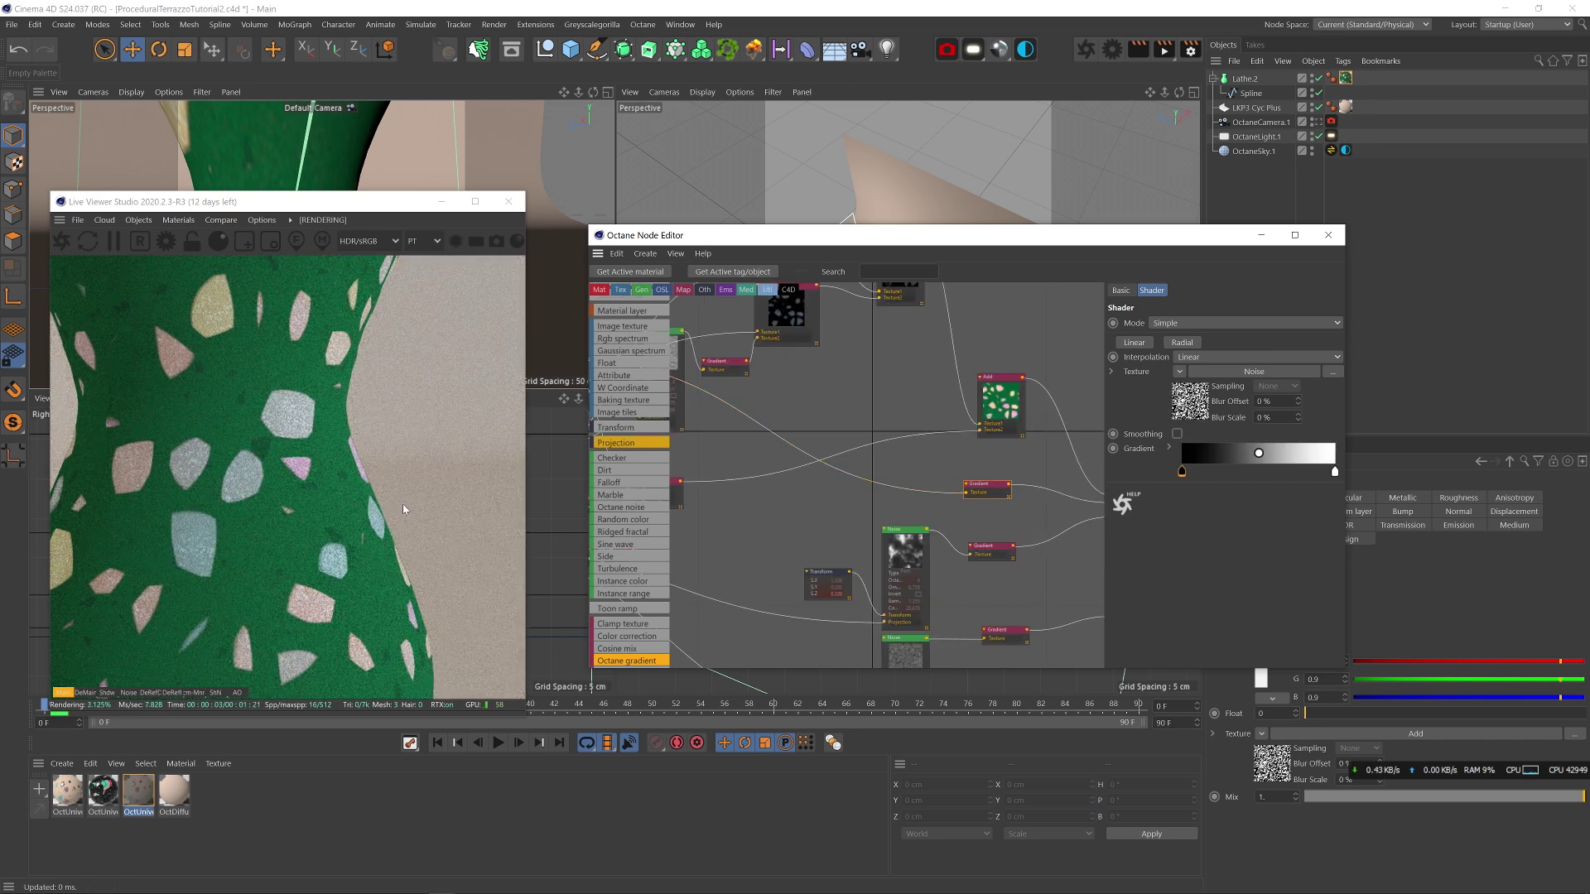
- Lighten the new gradient's black start knot to light grey, check it in solo and return to the full render
{"action": "double_click", "coordinate": [1181, 473]}
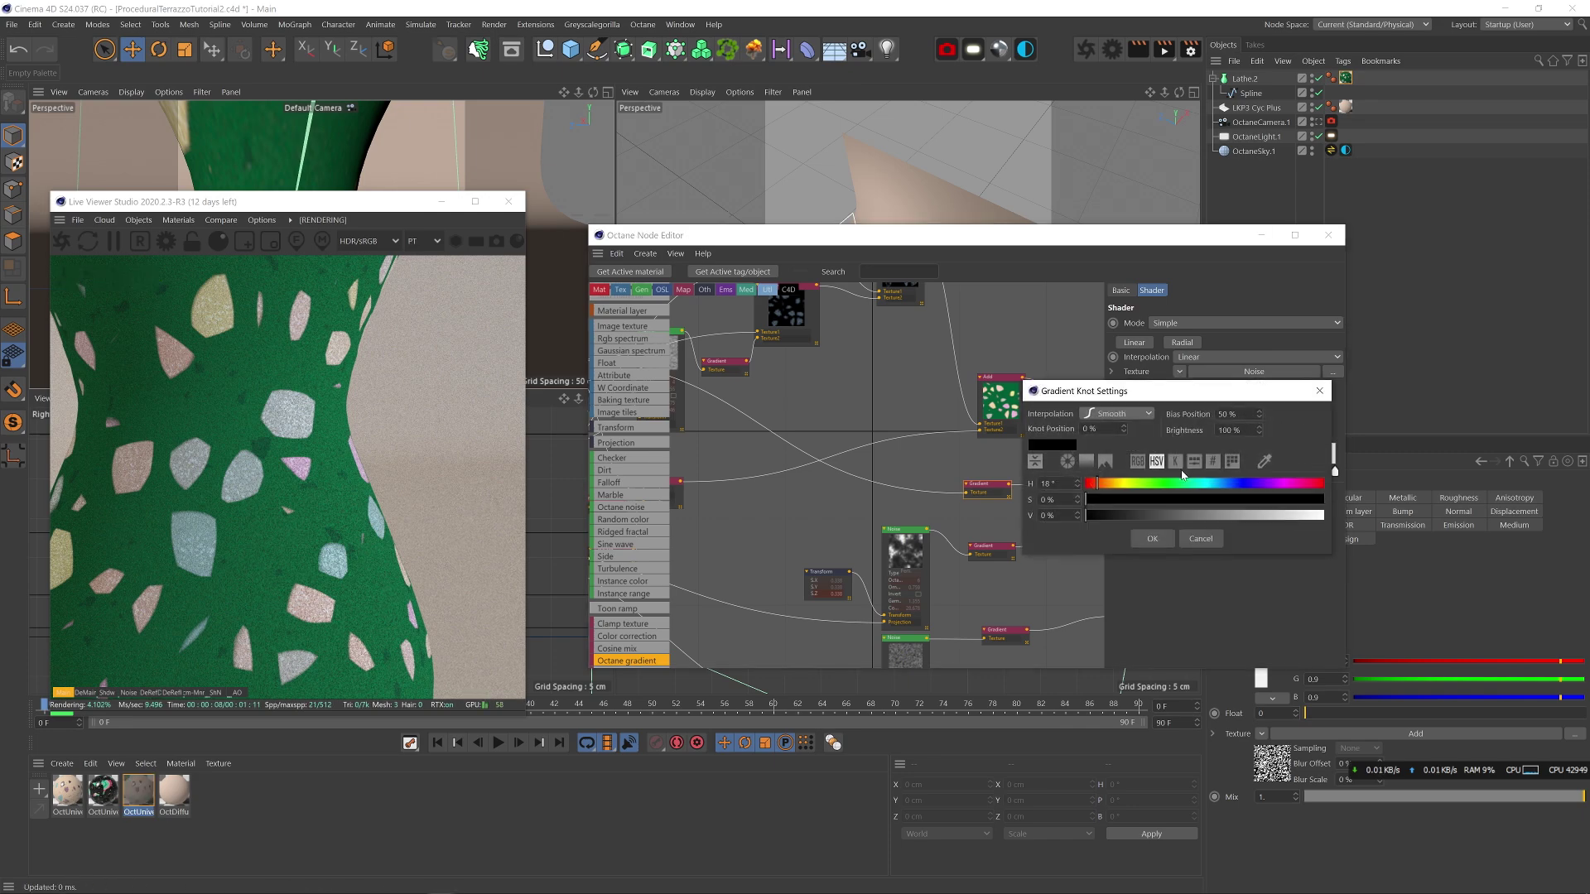
{"action": "key", "text": "Return"}
{"action": "right_click", "coordinate": [1004, 505]}
{"action": "left_click", "coordinate": [1009, 507]}
{"action": "right_click", "coordinate": [998, 489]}
{"action": "left_click", "coordinate": [1004, 491]}
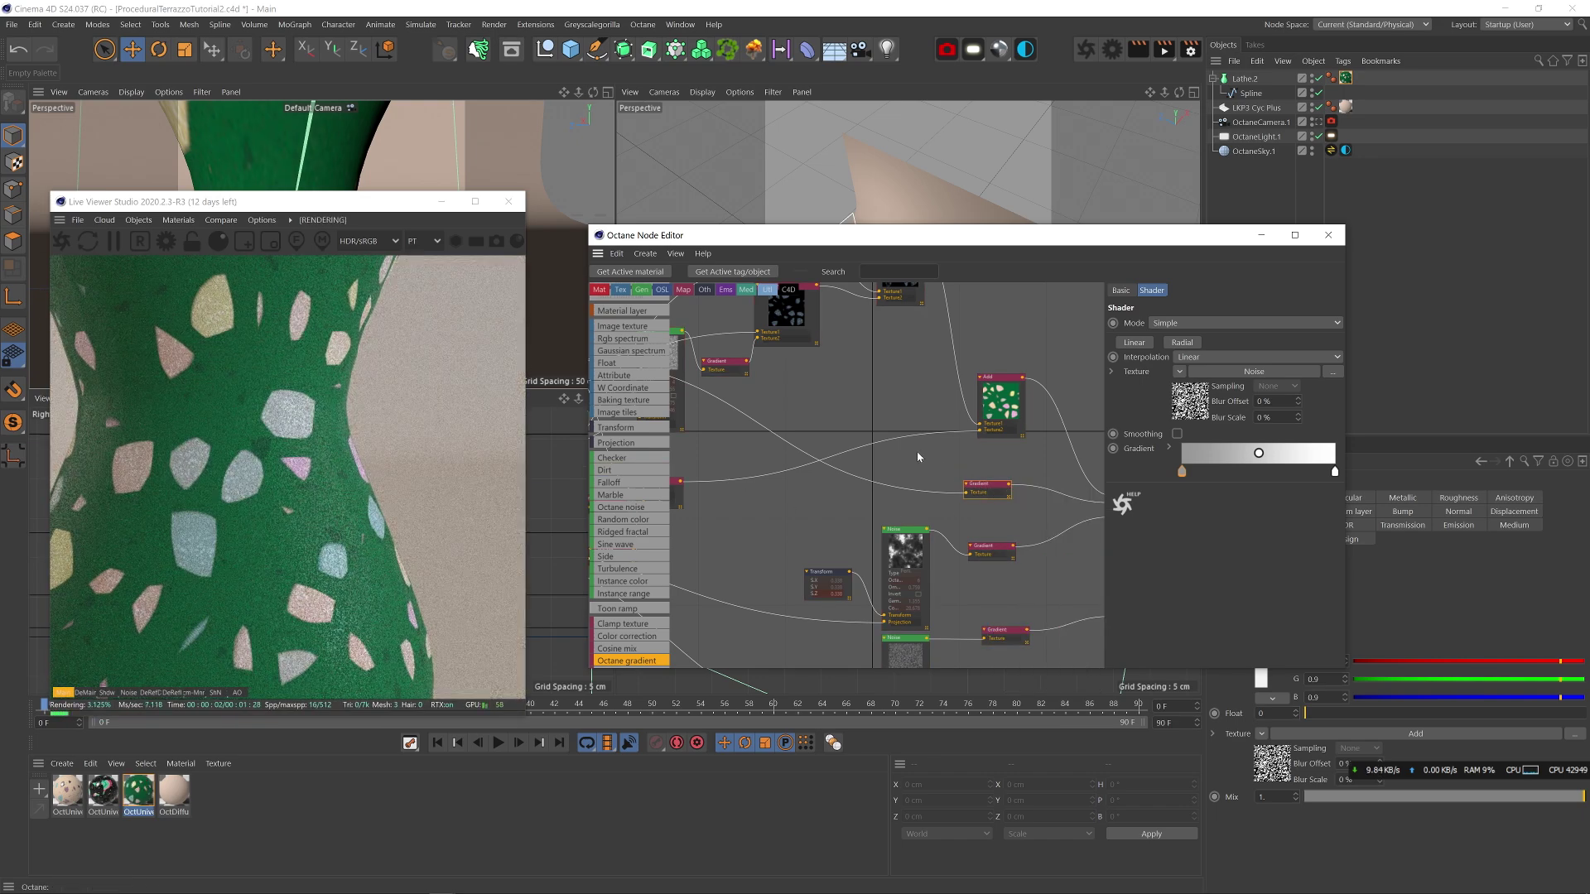
- Set the Voronoi 3 chip-mask noise's High Clip to 68% and its Contrast to 100%
{"action": "middle_click_drag", "start_coordinate": [731, 448], "coordinate": [978, 546]}
{"action": "left_click", "coordinate": [795, 479]}
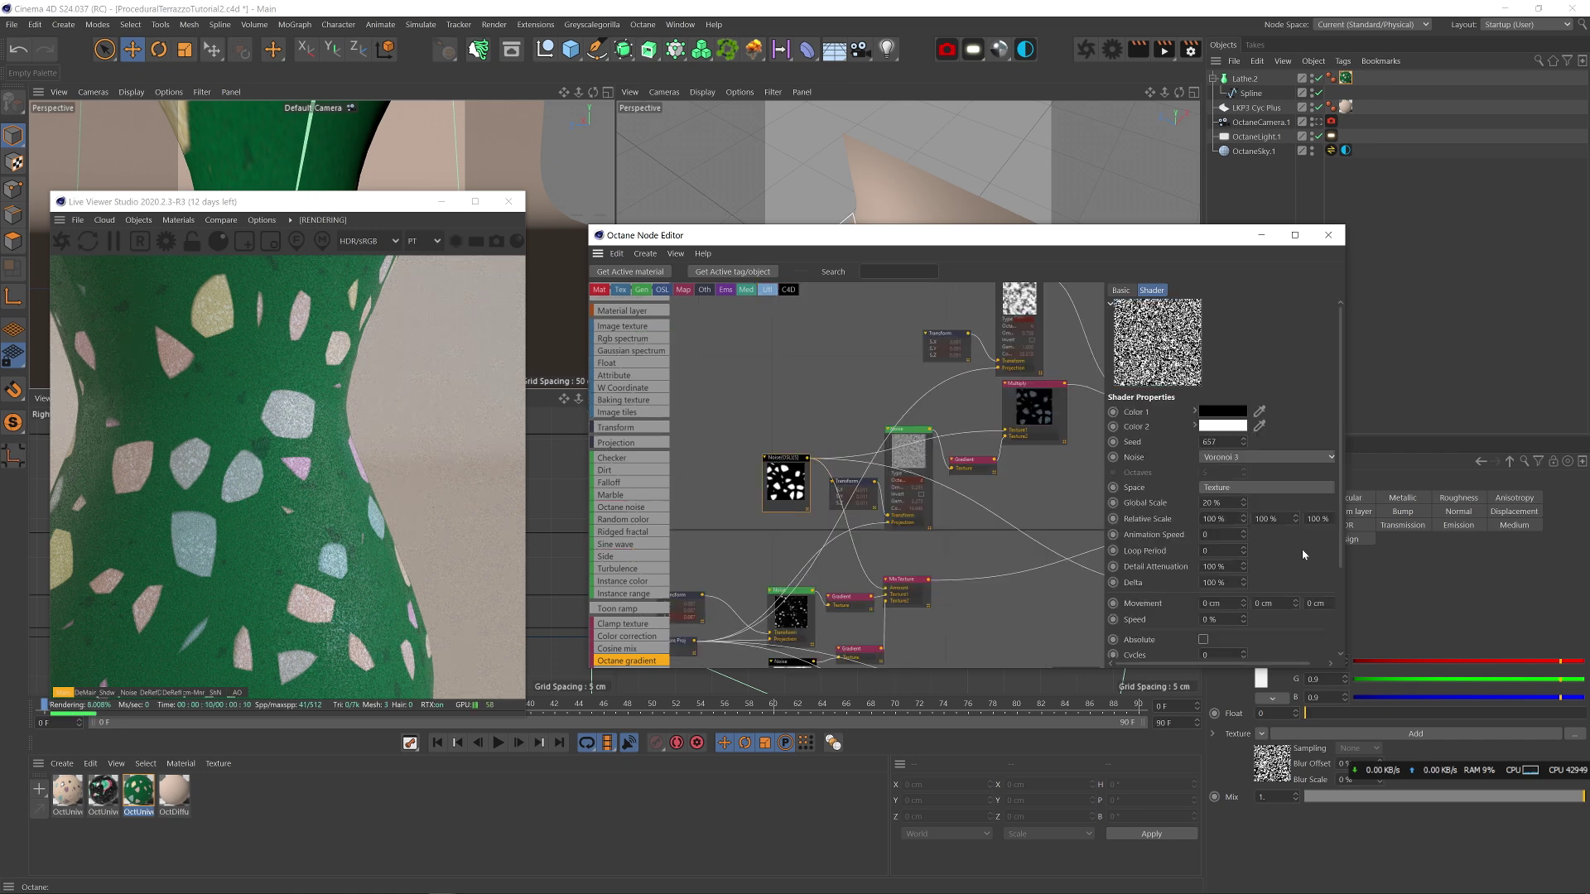
{"action": "scroll", "coordinate": [1323, 544], "scroll_direction": "down", "scroll_amount": 3}
{"action": "left_click_drag", "start_coordinate": [1325, 577], "coordinate": [1319, 580]}
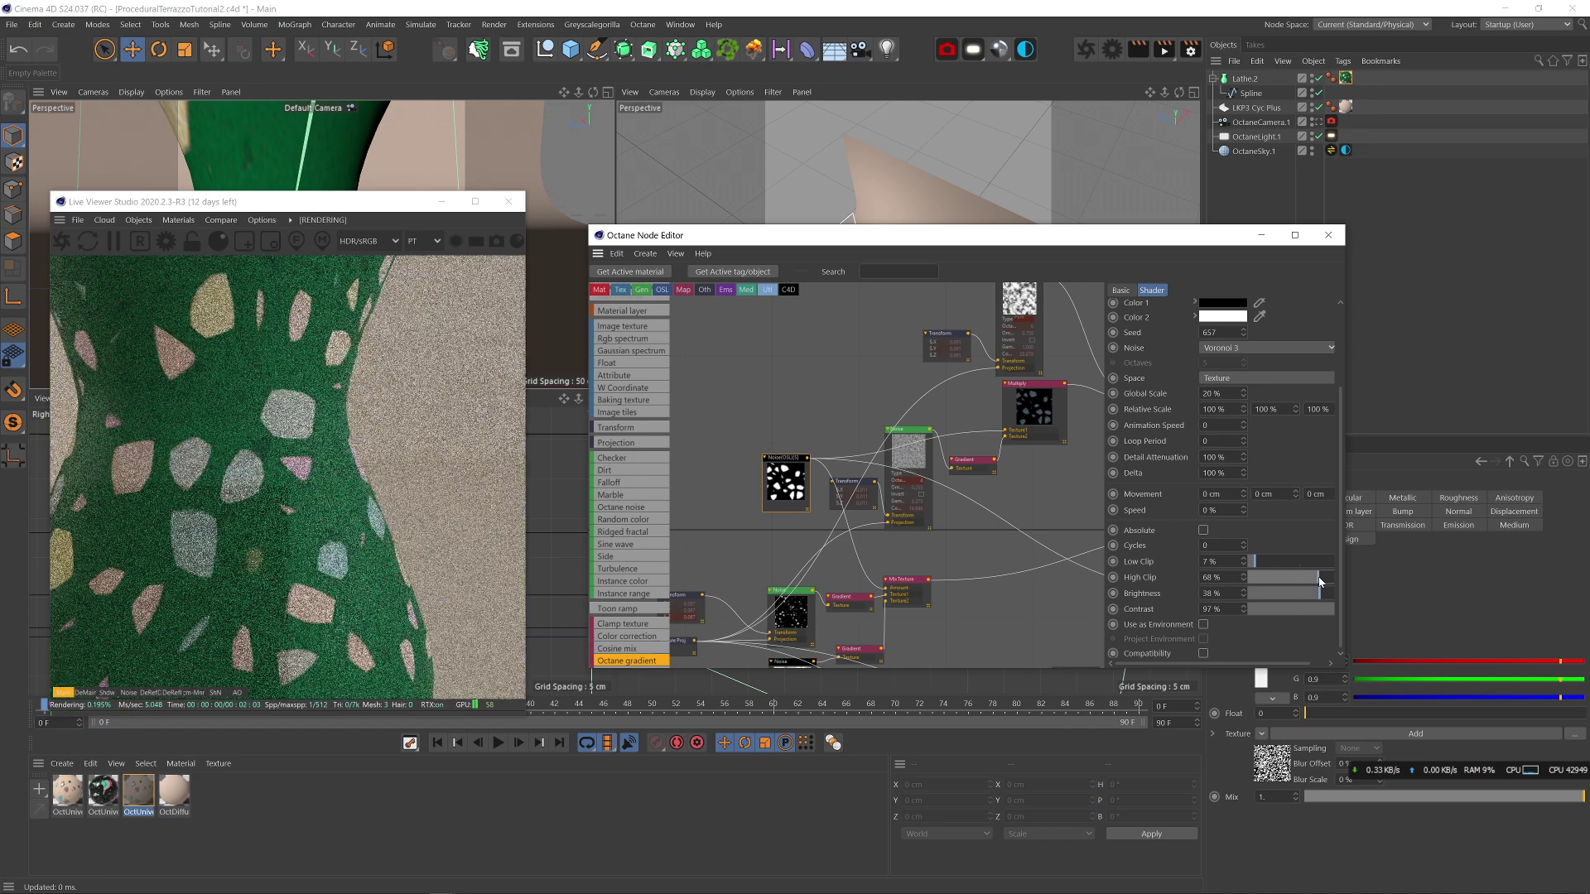
{"action": "left_click_drag", "start_coordinate": [1226, 608], "coordinate": [1108, 593]}
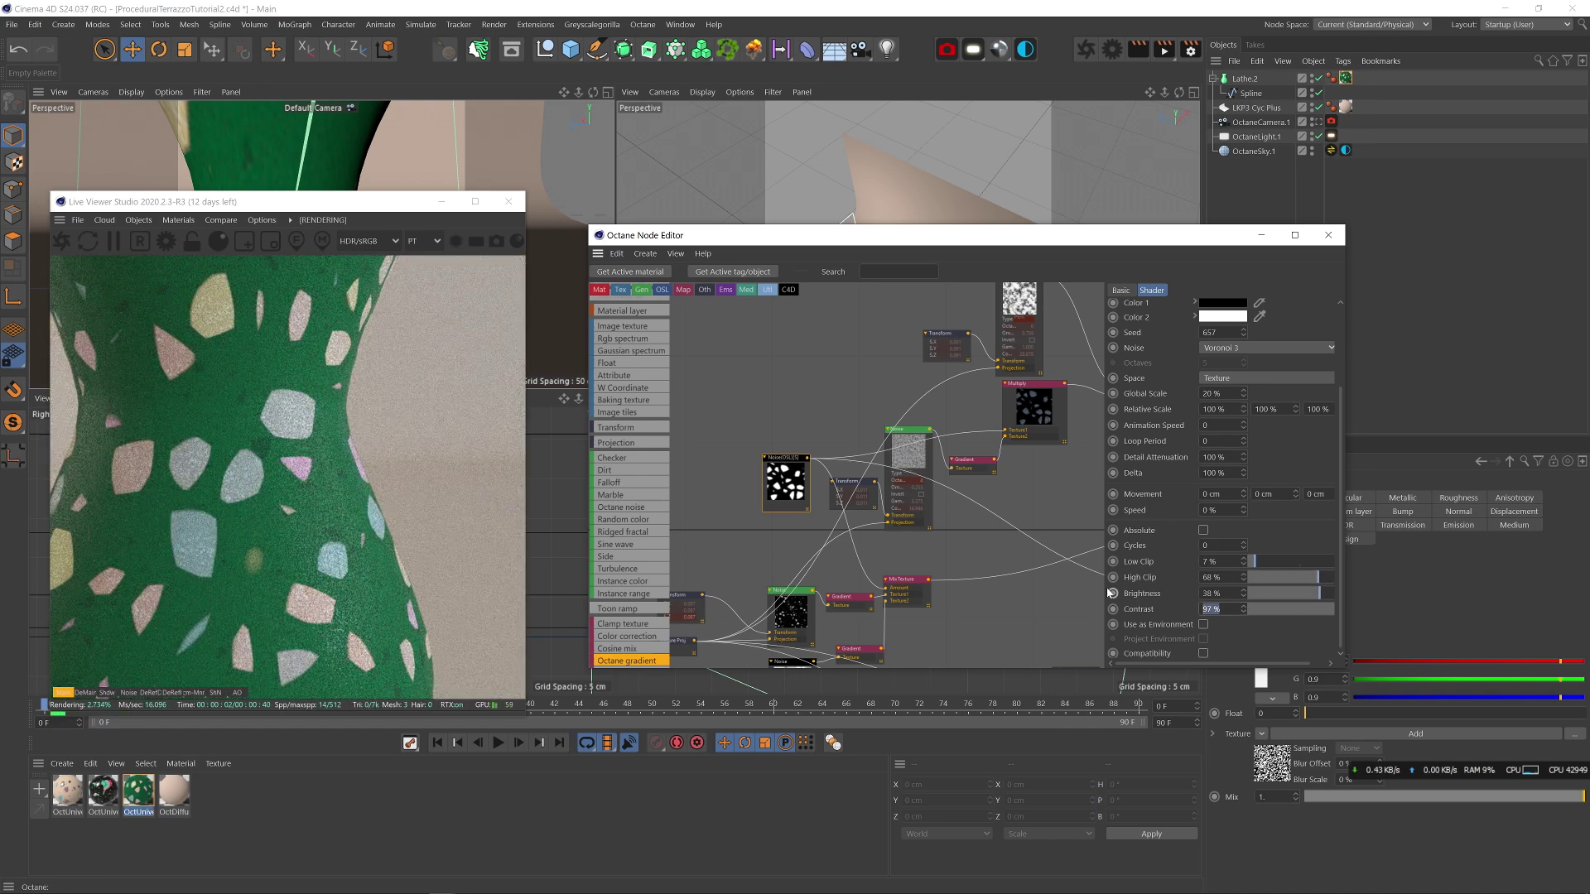
{"action": "type", "text": "100"}
{"action": "key", "text": "Return"}
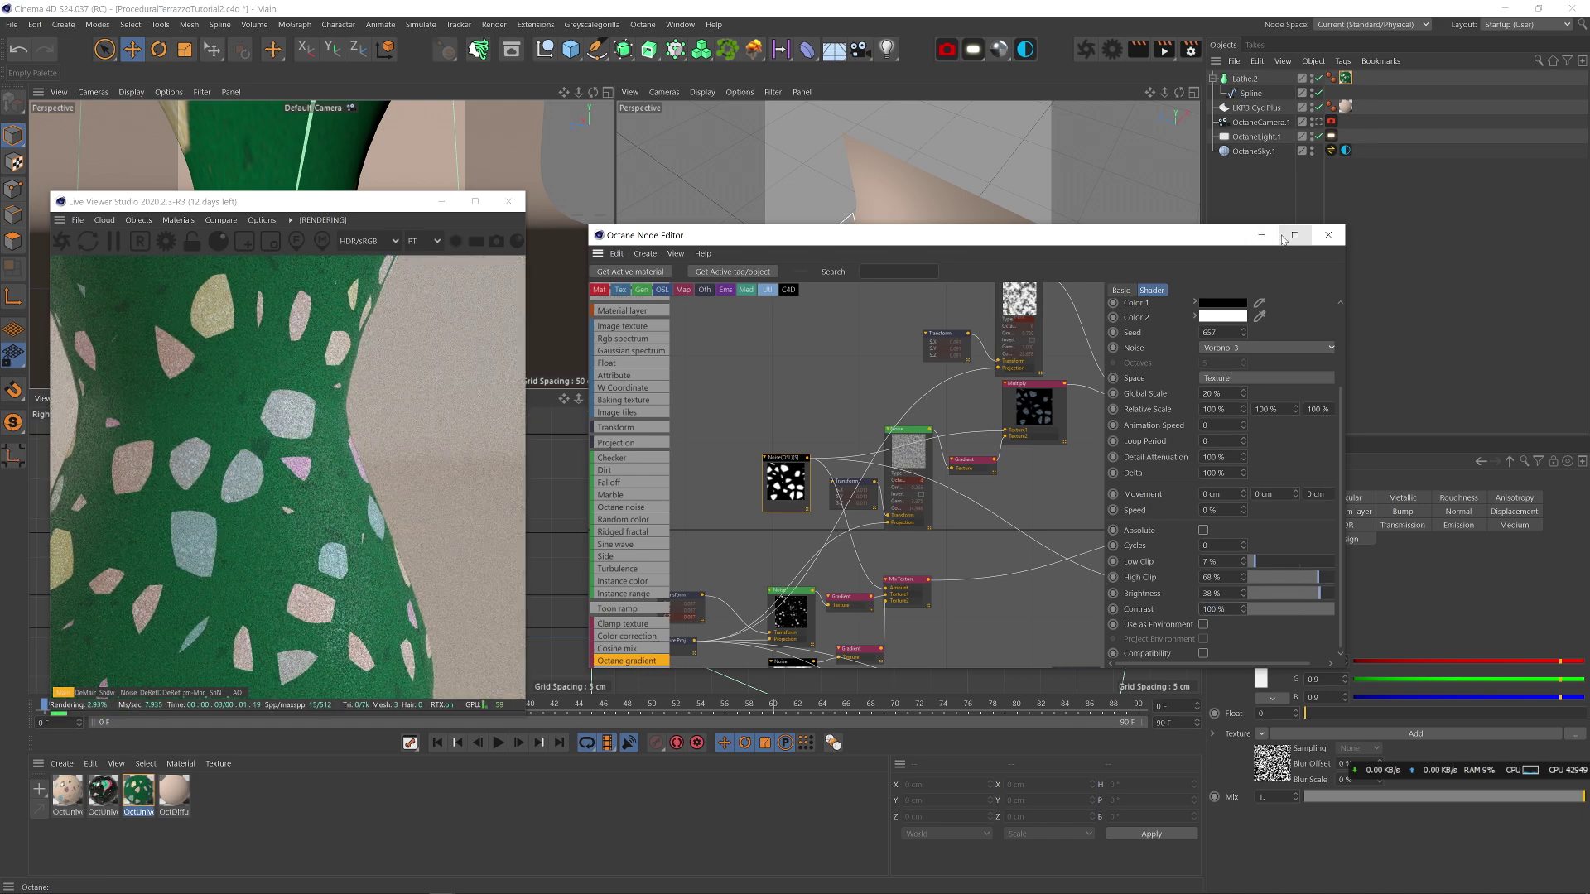
- Set the locked scale of the transform driving the Chips-type Octane noise to about 0.02121
{"action": "middle_click_drag", "start_coordinate": [911, 551], "coordinate": [876, 423]}
{"action": "left_click", "coordinate": [752, 476]}
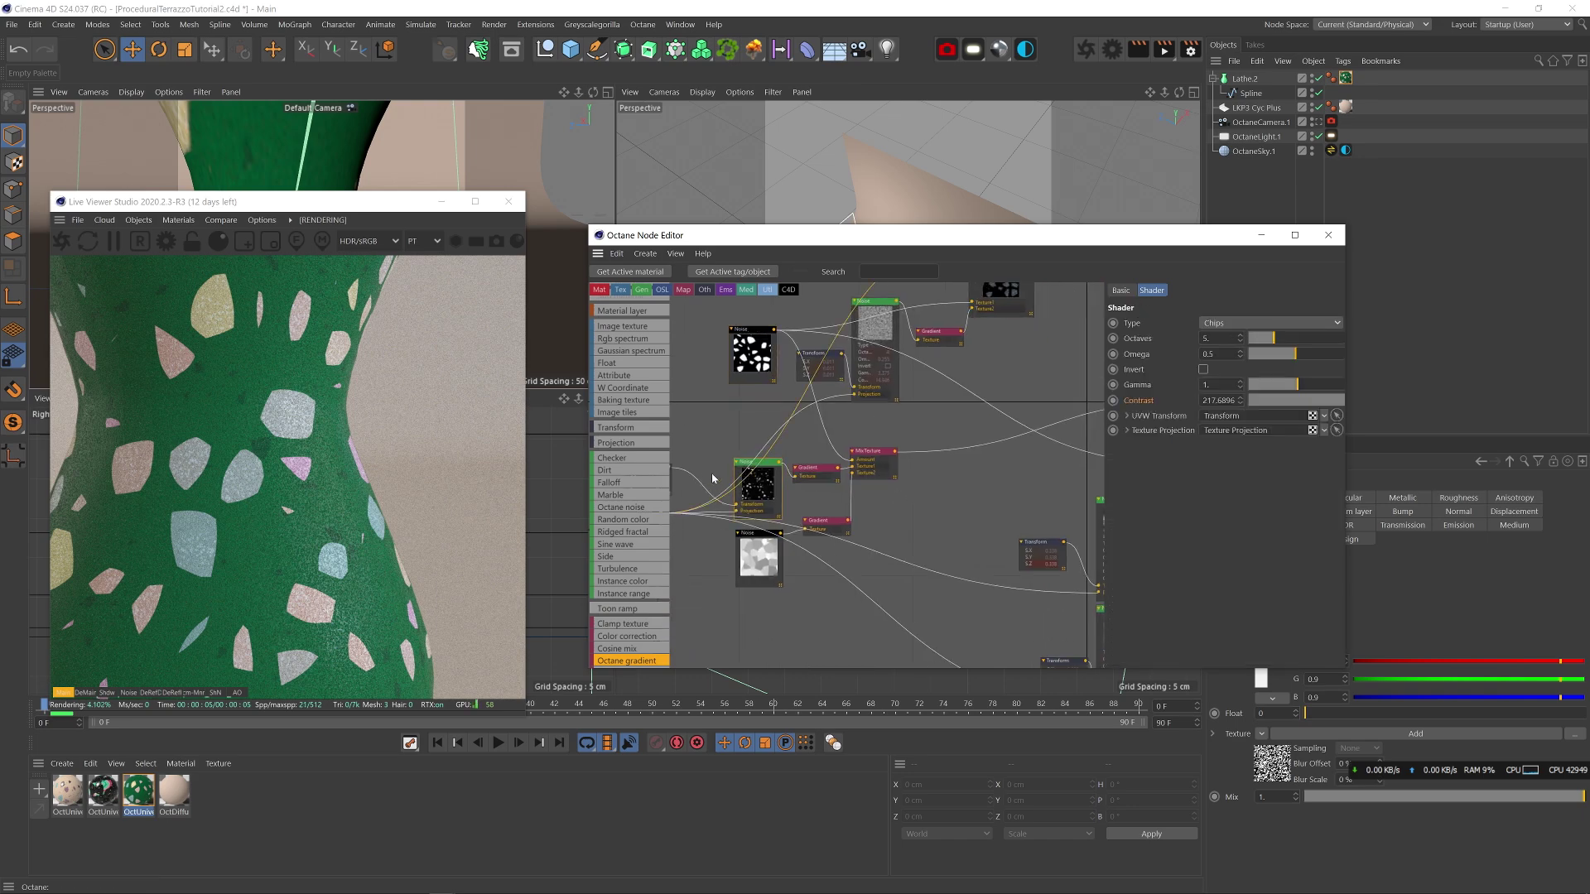
{"action": "middle_click_drag", "start_coordinate": [714, 476], "coordinate": [779, 473]}
{"action": "left_click", "coordinate": [717, 467]}
{"action": "left_click_drag", "start_coordinate": [1255, 439], "coordinate": [1231, 441]}
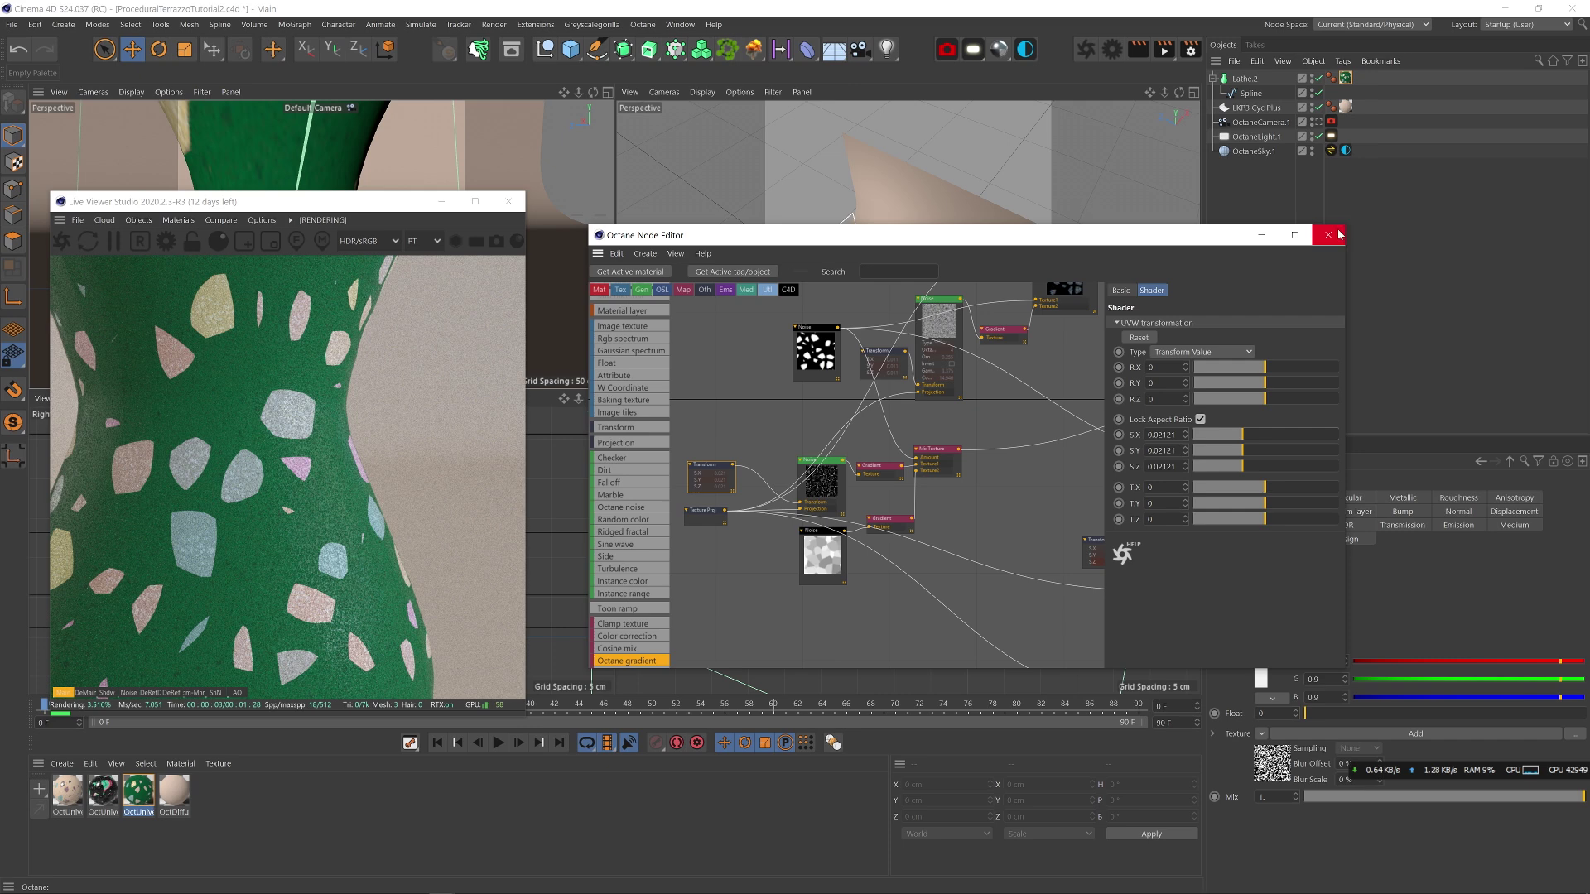
- Move the bump noise, transform and gradient lower and insert an Add node between that gradient and the material's bump input
{"action": "middle_click_drag", "start_coordinate": [1100, 456], "coordinate": [834, 436]}
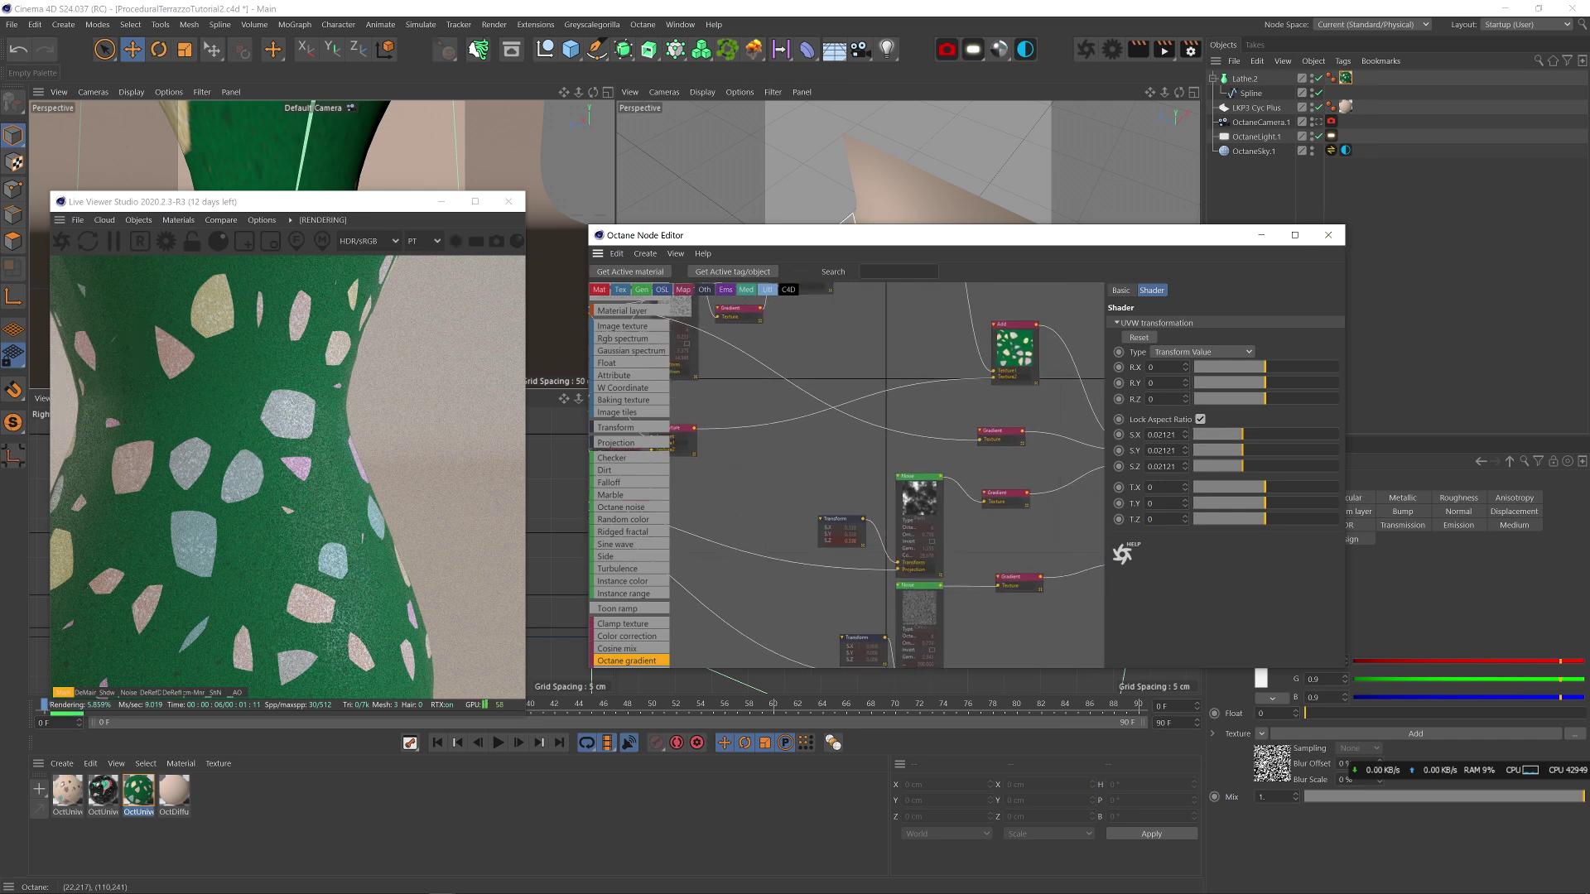
{"action": "middle_click_drag", "start_coordinate": [1001, 479], "coordinate": [892, 462]}
{"action": "middle_click_drag", "start_coordinate": [924, 604], "coordinate": [921, 534]}
{"action": "left_click_drag", "start_coordinate": [936, 598], "coordinate": [799, 549]}
{"action": "middle_click_drag", "start_coordinate": [837, 465], "coordinate": [852, 513]}
{"action": "scroll", "coordinate": [634, 615], "scroll_direction": "down", "scroll_amount": 4}
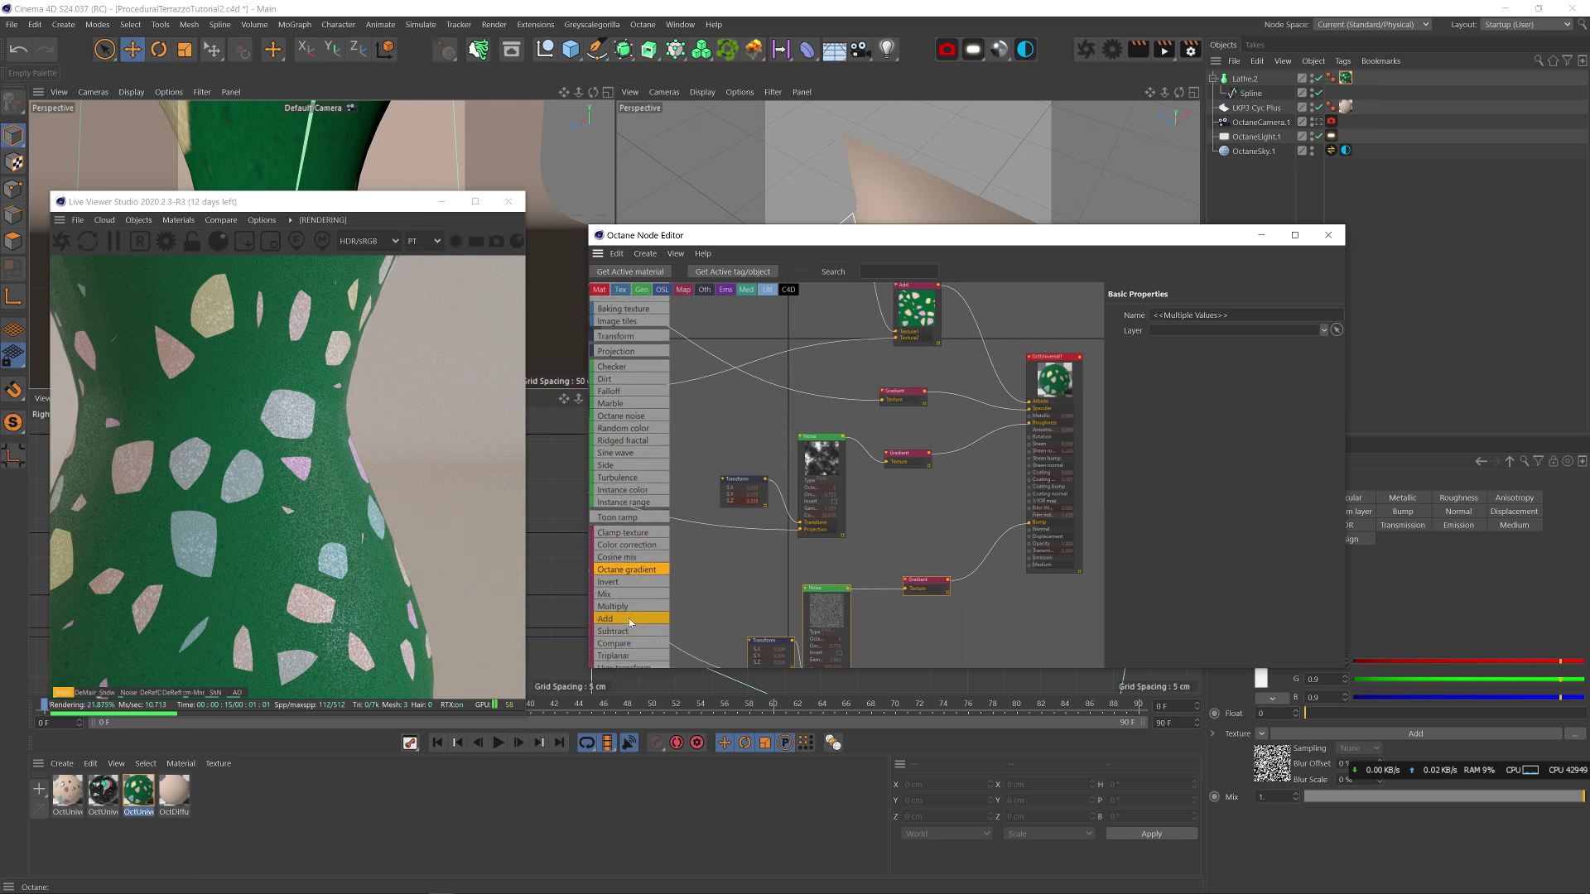
{"action": "left_click_drag", "start_coordinate": [629, 617], "coordinate": [967, 523]}
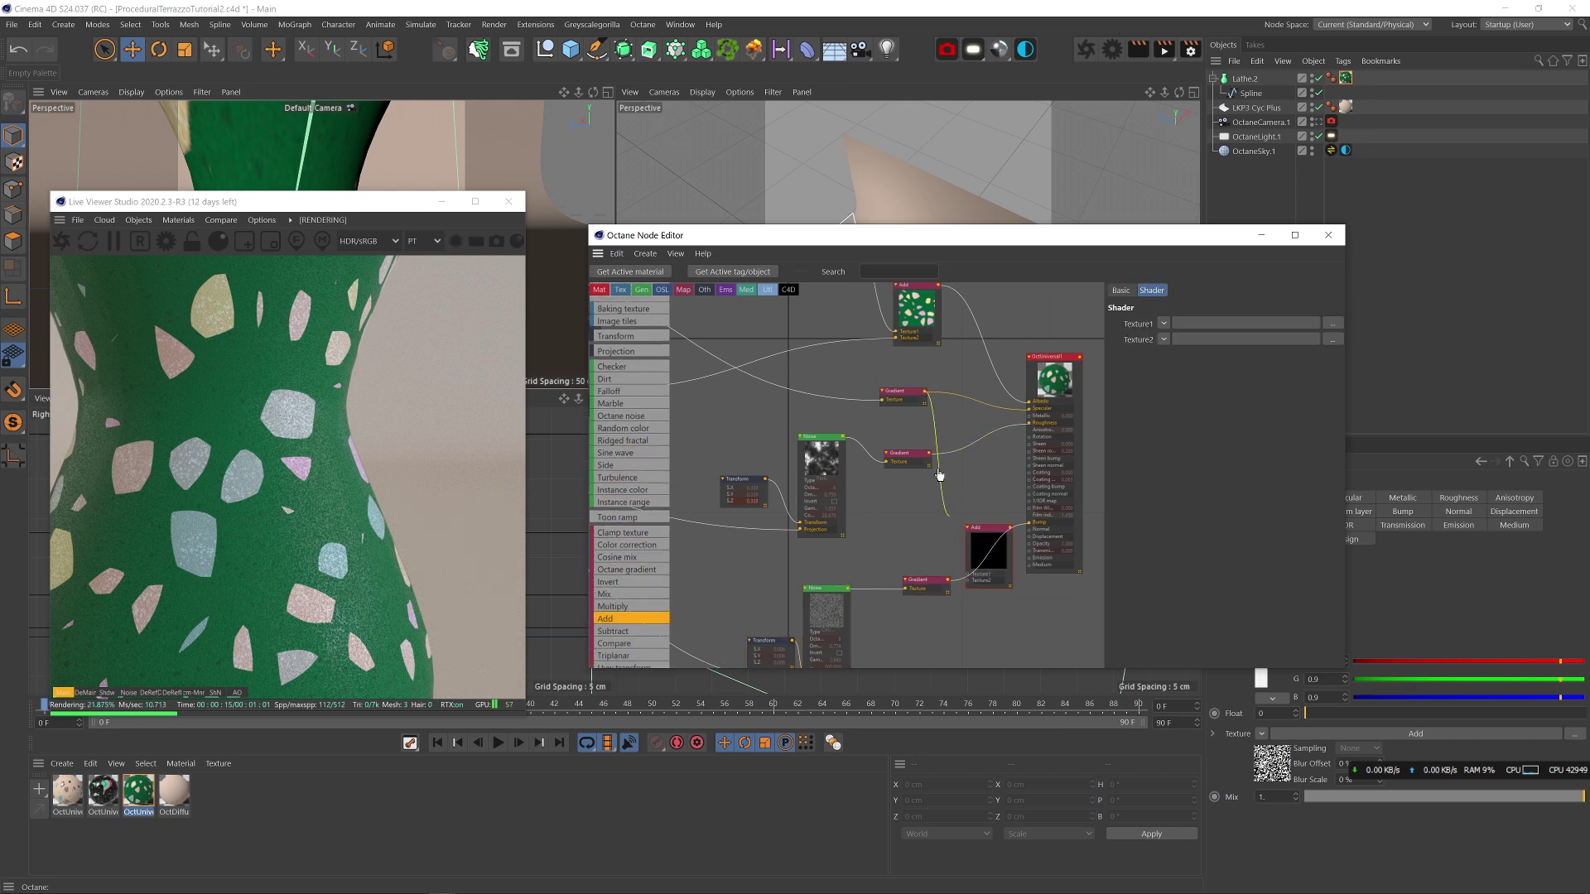
- Connect the Voronoi 3 chip-mask noise to the first texture input of the bump's Add node
{"action": "left_click_drag", "start_coordinate": [935, 450], "coordinate": [981, 369]}
{"action": "left_click", "coordinate": [944, 422]}
{"action": "scroll", "coordinate": [773, 439], "scroll_direction": "up", "scroll_amount": 1}
{"action": "scroll", "coordinate": [773, 439], "scroll_direction": "down", "scroll_amount": 3}
{"action": "middle_click_drag", "start_coordinate": [742, 420], "coordinate": [830, 455]}
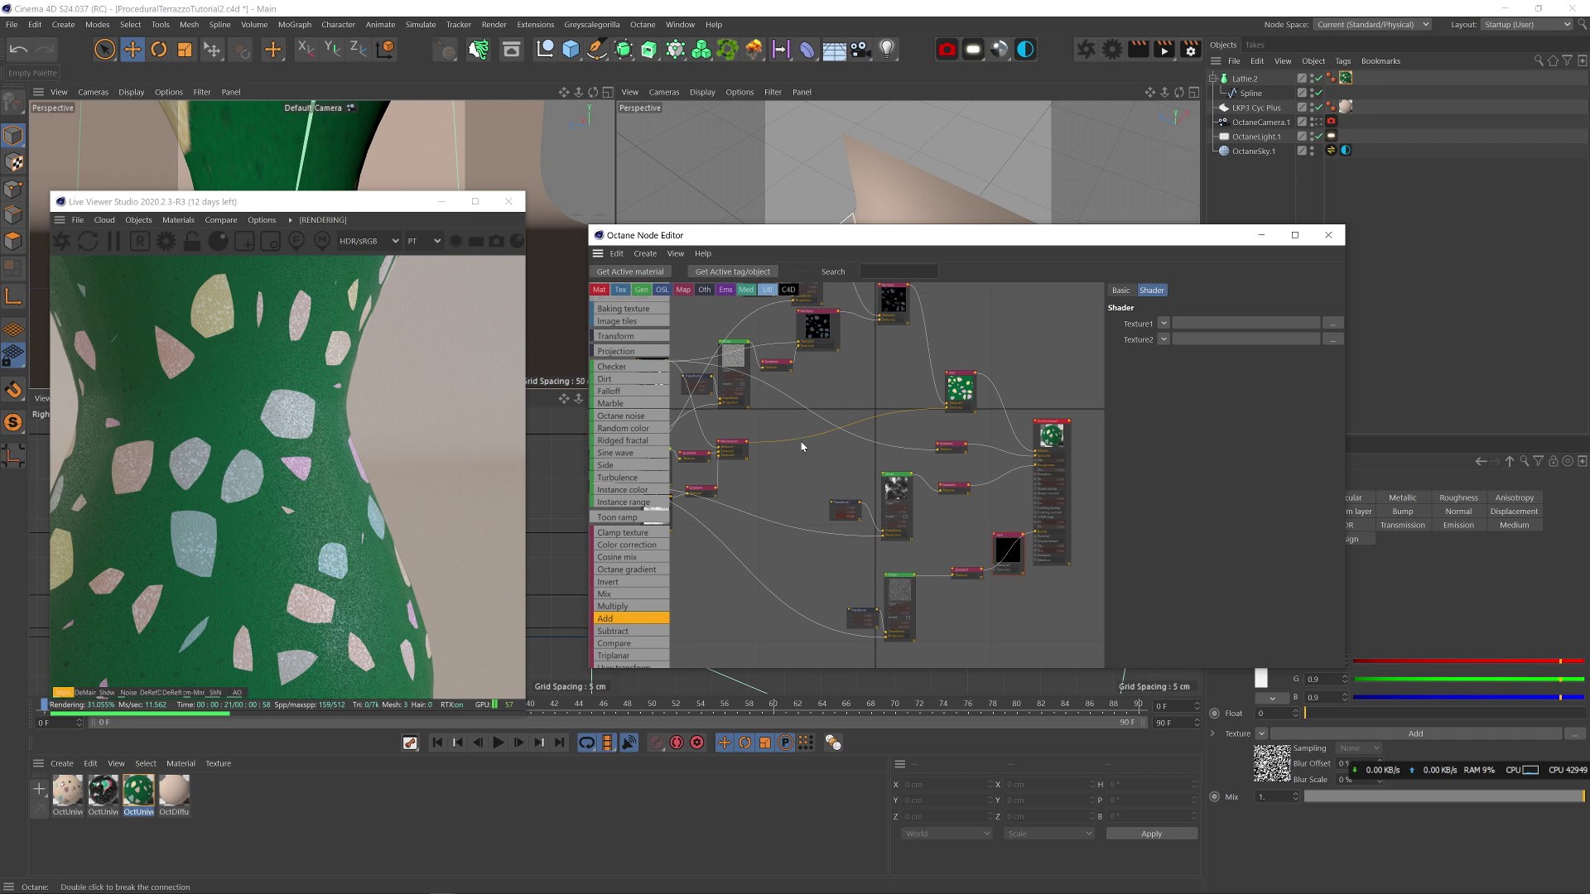
{"action": "middle_click_drag", "start_coordinate": [685, 364], "coordinate": [697, 362]}
{"action": "left_click_drag", "start_coordinate": [708, 368], "coordinate": [1006, 547]}
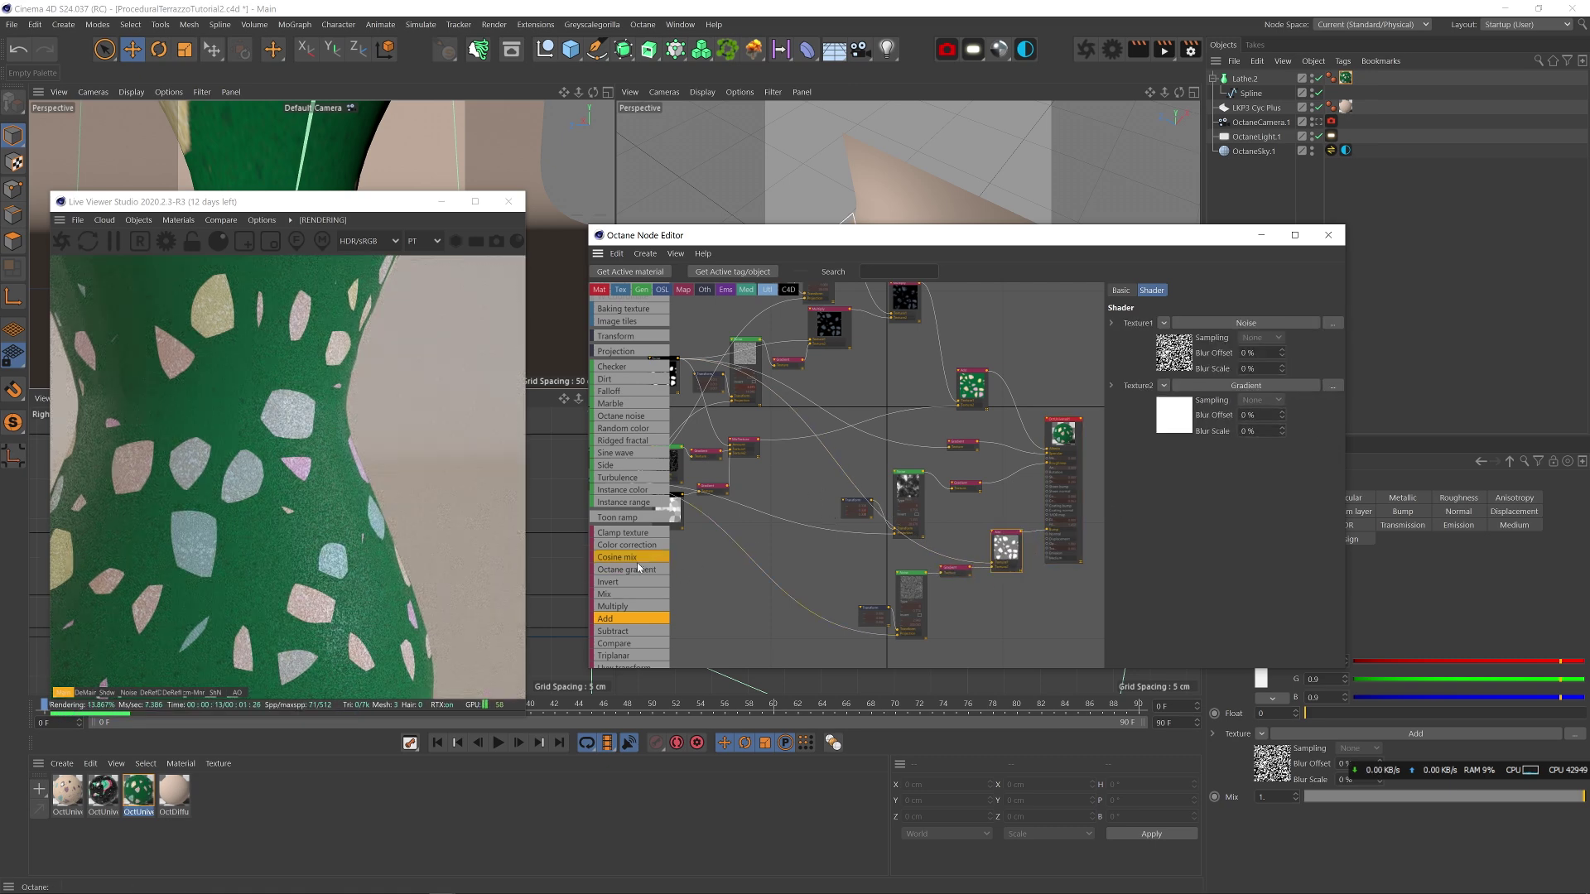
- Insert an Octane gradient between the chip-mask noise and the bump's Add node, moving its black knot to about the middle
{"action": "left_click_drag", "start_coordinate": [640, 572], "coordinate": [929, 550]}
{"action": "left_click_drag", "start_coordinate": [836, 461], "coordinate": [949, 551]}
{"action": "left_click", "coordinate": [1181, 472]}
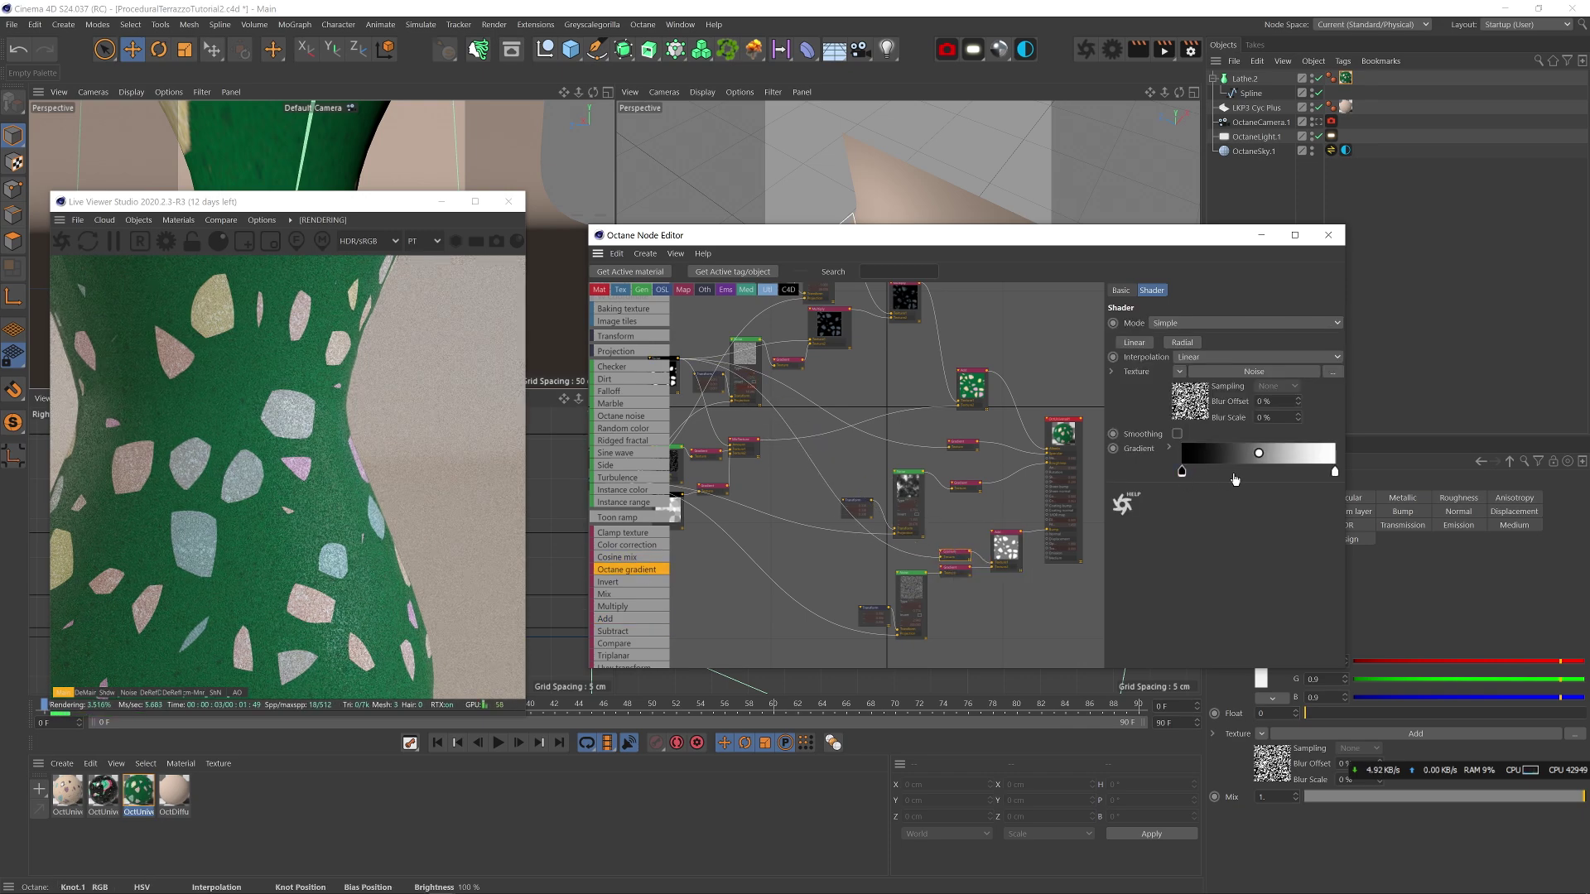
{"action": "left_click_drag", "start_coordinate": [1237, 479], "coordinate": [1256, 472]}
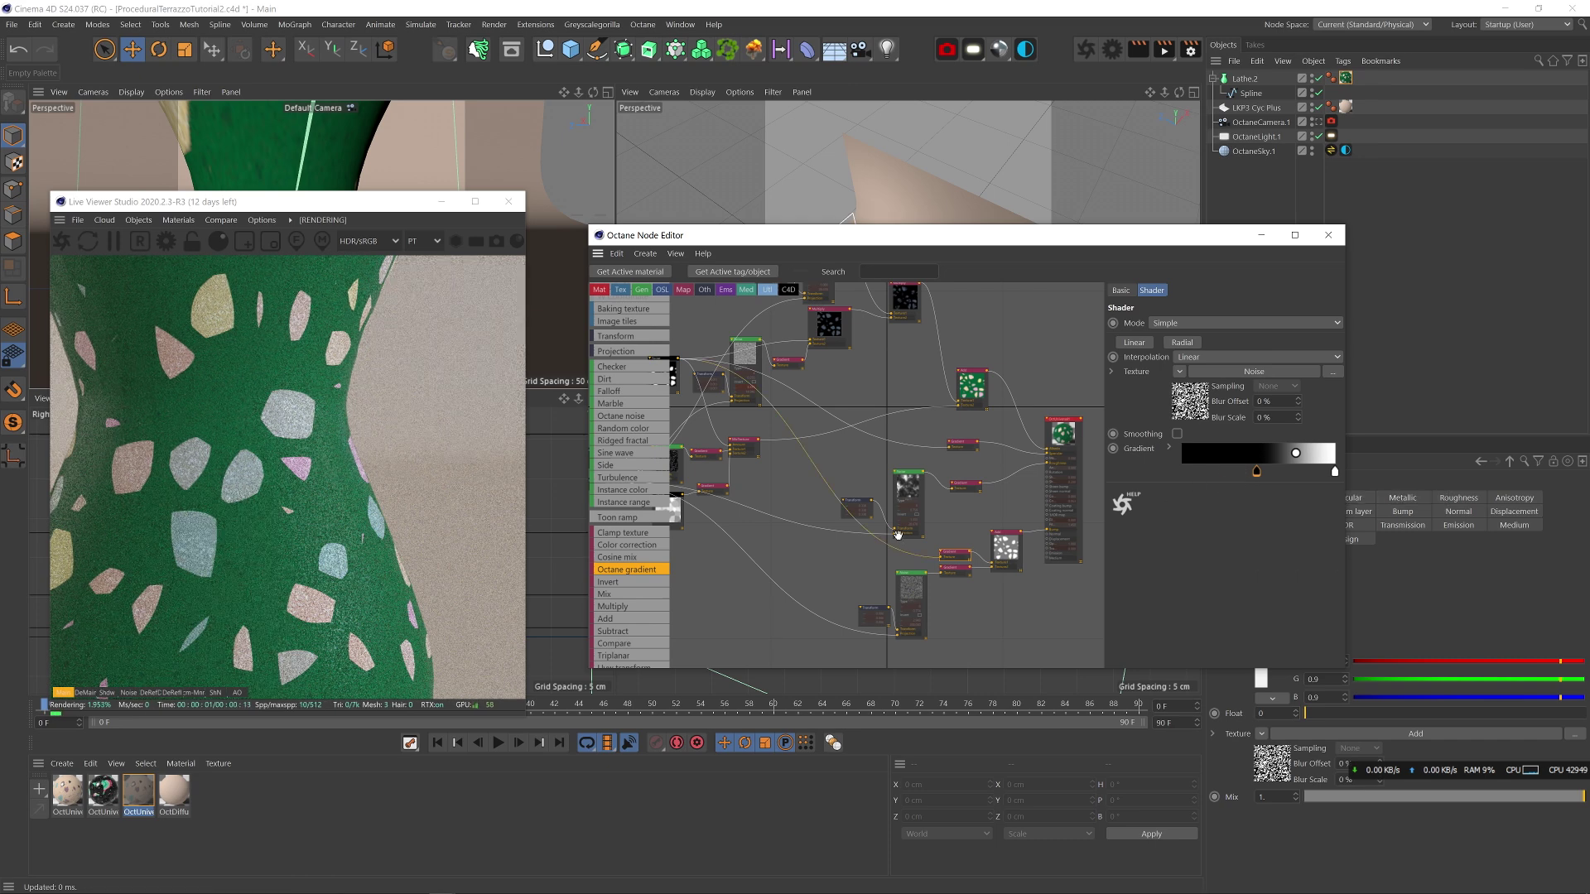
- Set the Global Scale of both the Voronoi 3 chip-mask noise and the Cell Voronoi noise to 10%
{"action": "middle_click_drag", "start_coordinate": [768, 497], "coordinate": [882, 493]}
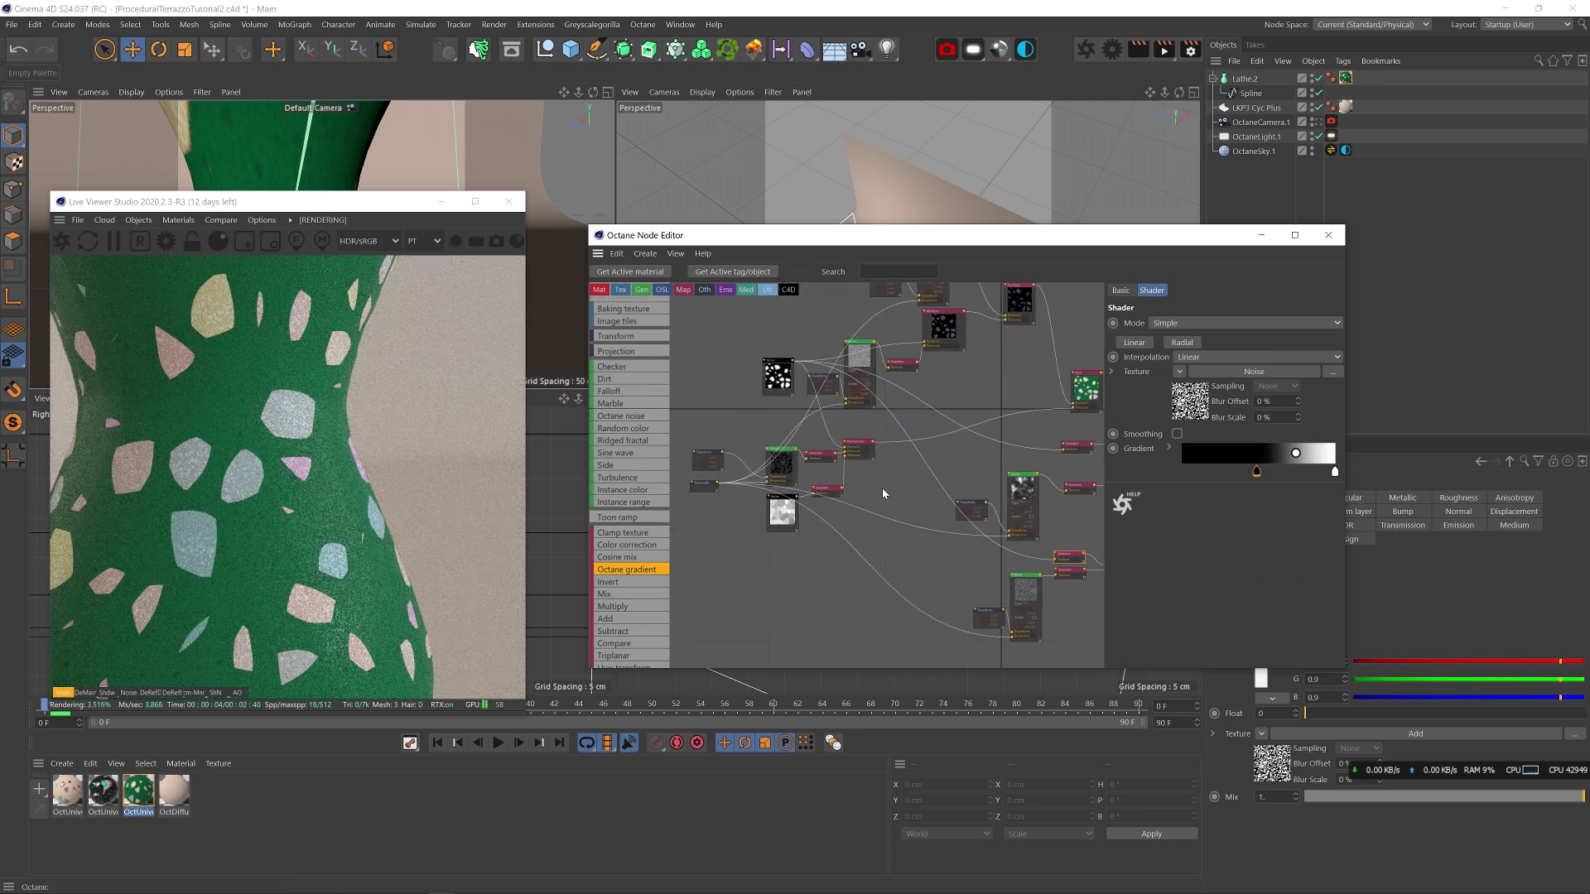
{"action": "left_click", "coordinate": [781, 373]}
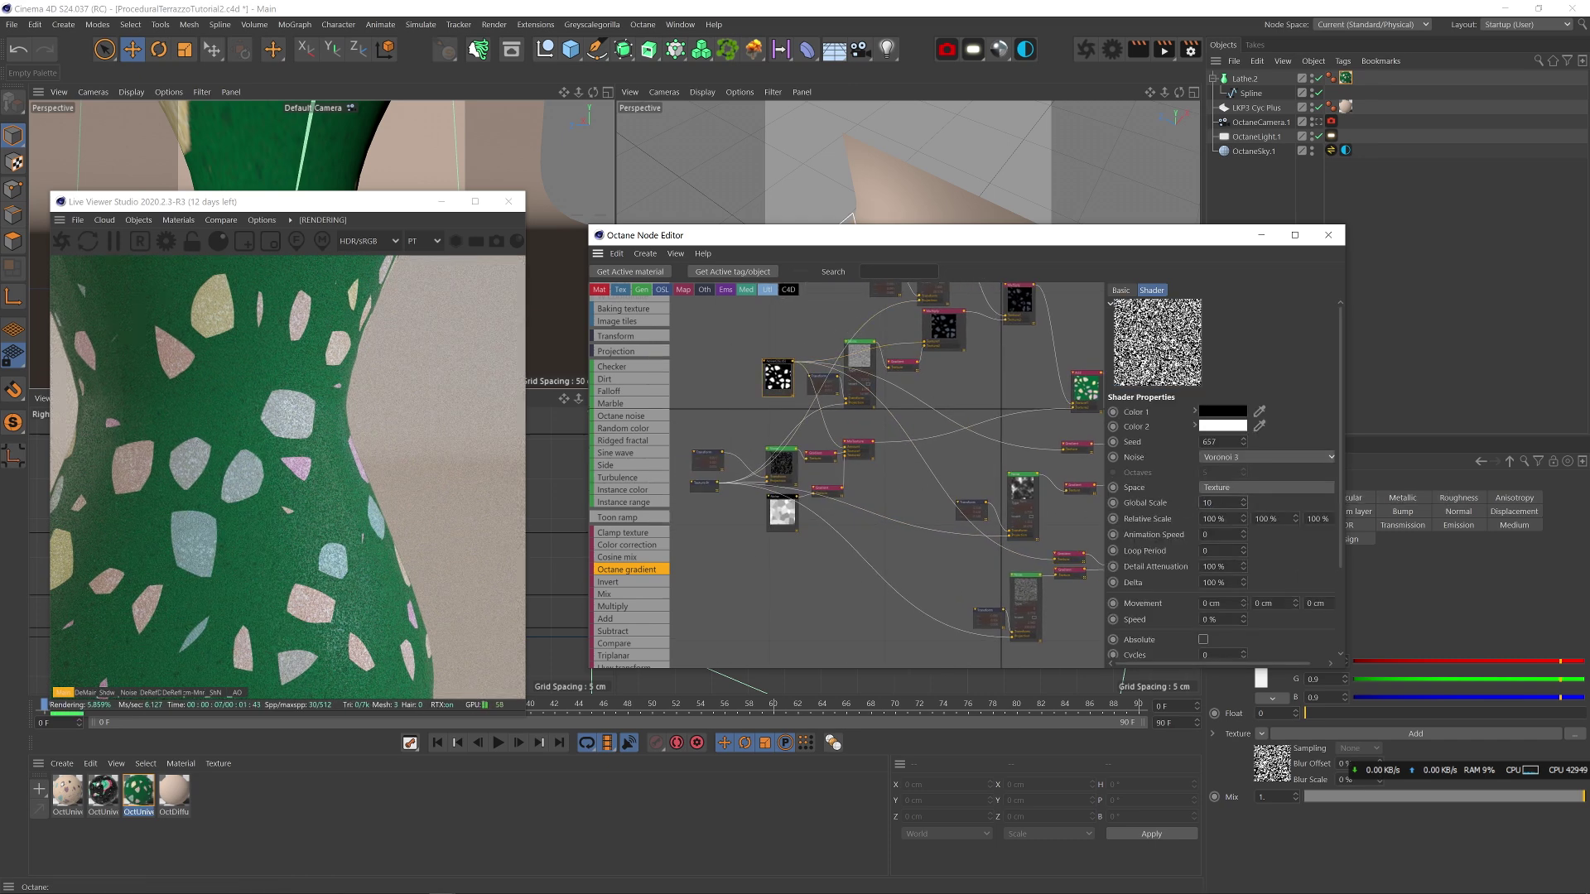
{"action": "left_click", "coordinate": [781, 511]}
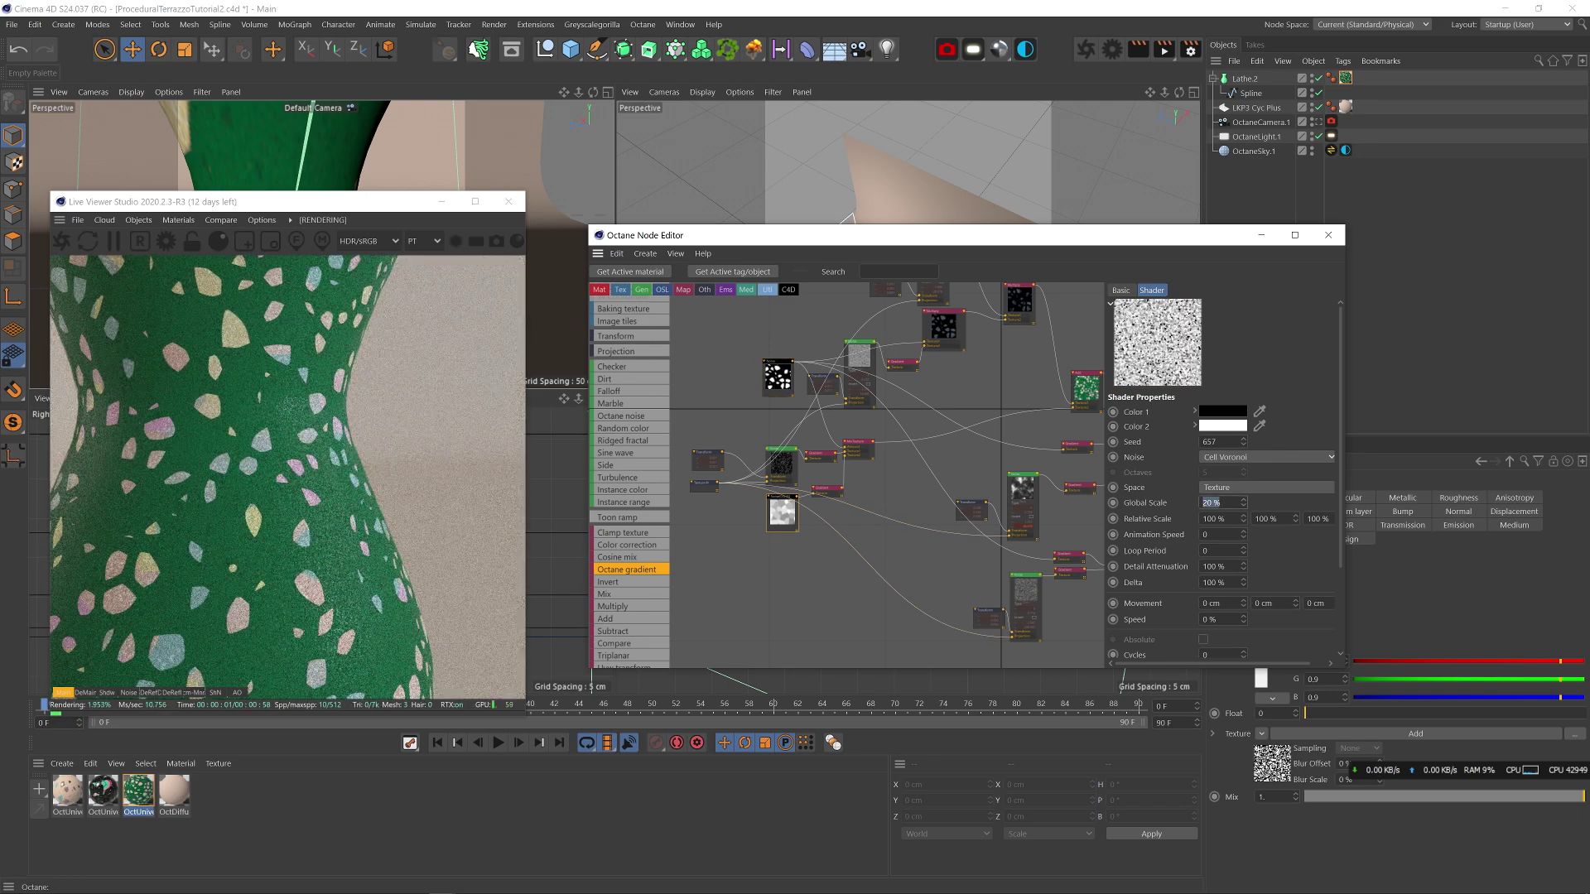
{"action": "type", "text": "10"}
{"action": "key", "text": "Return"}
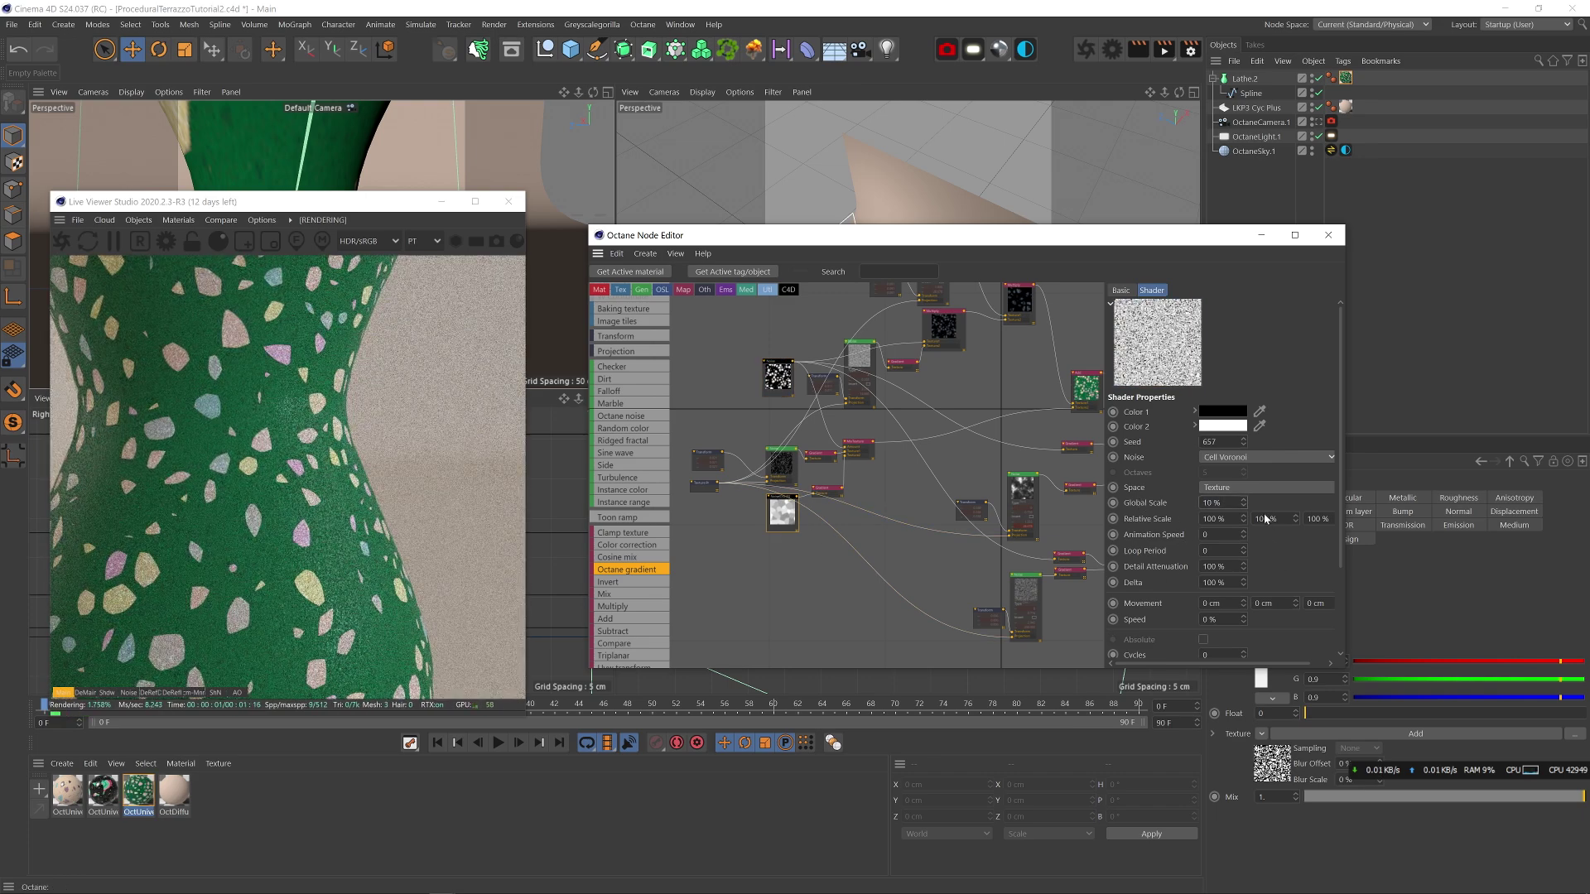
- Set the chip-mask noise's High Clip to 30% and Low Clip to 12%, viewing the whole vase through OctaneCamera.1
{"action": "scroll", "coordinate": [1340, 464], "scroll_direction": "down", "scroll_amount": 3}
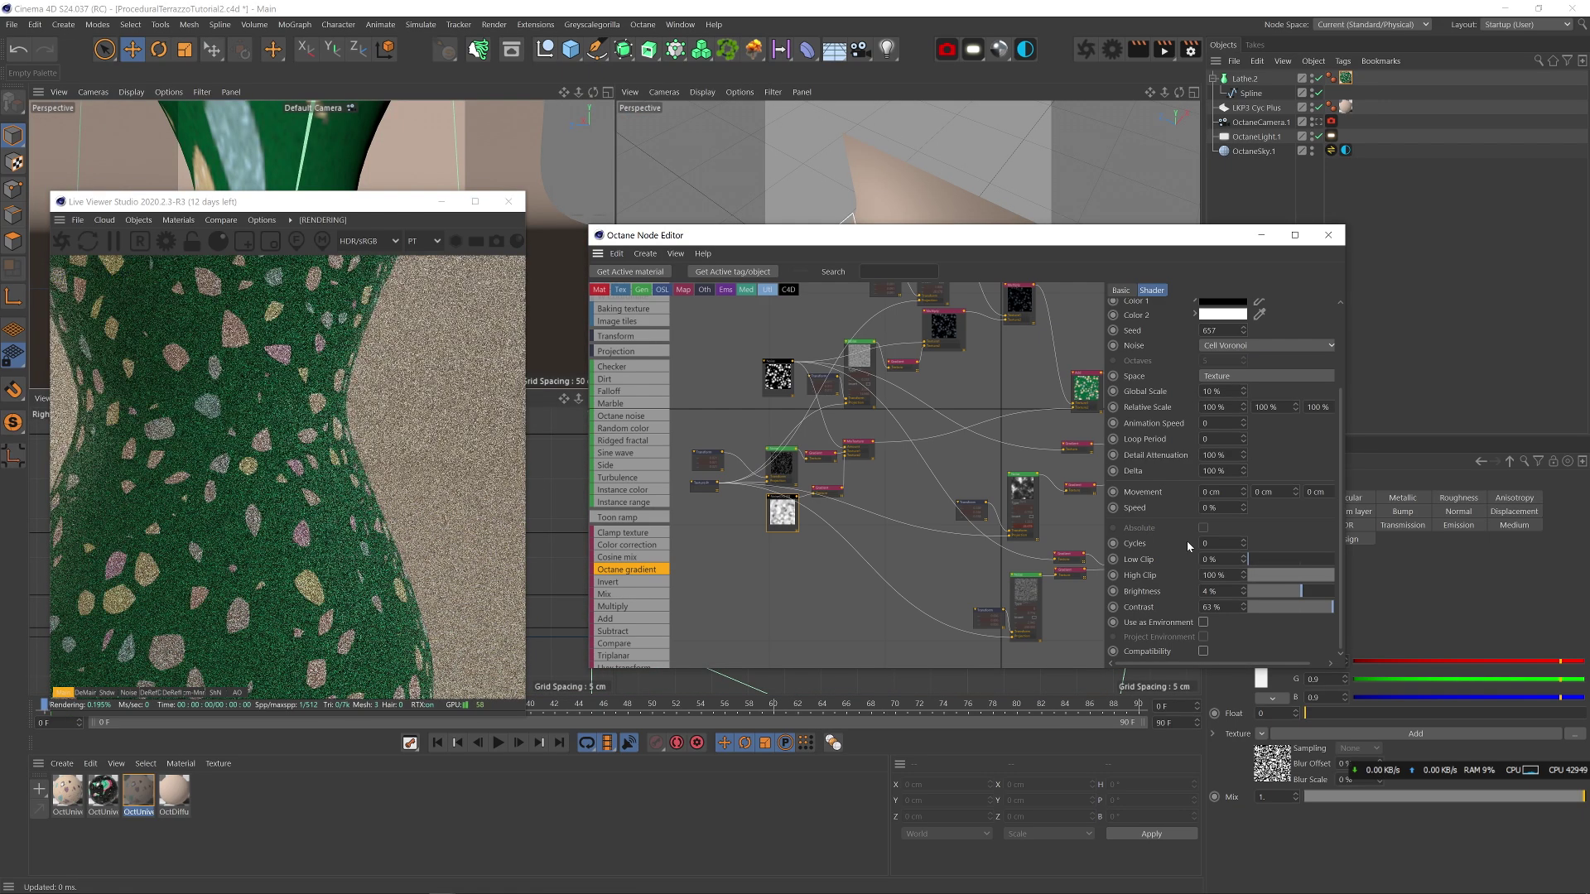
{"action": "left_click_drag", "start_coordinate": [1291, 576], "coordinate": [1281, 577]}
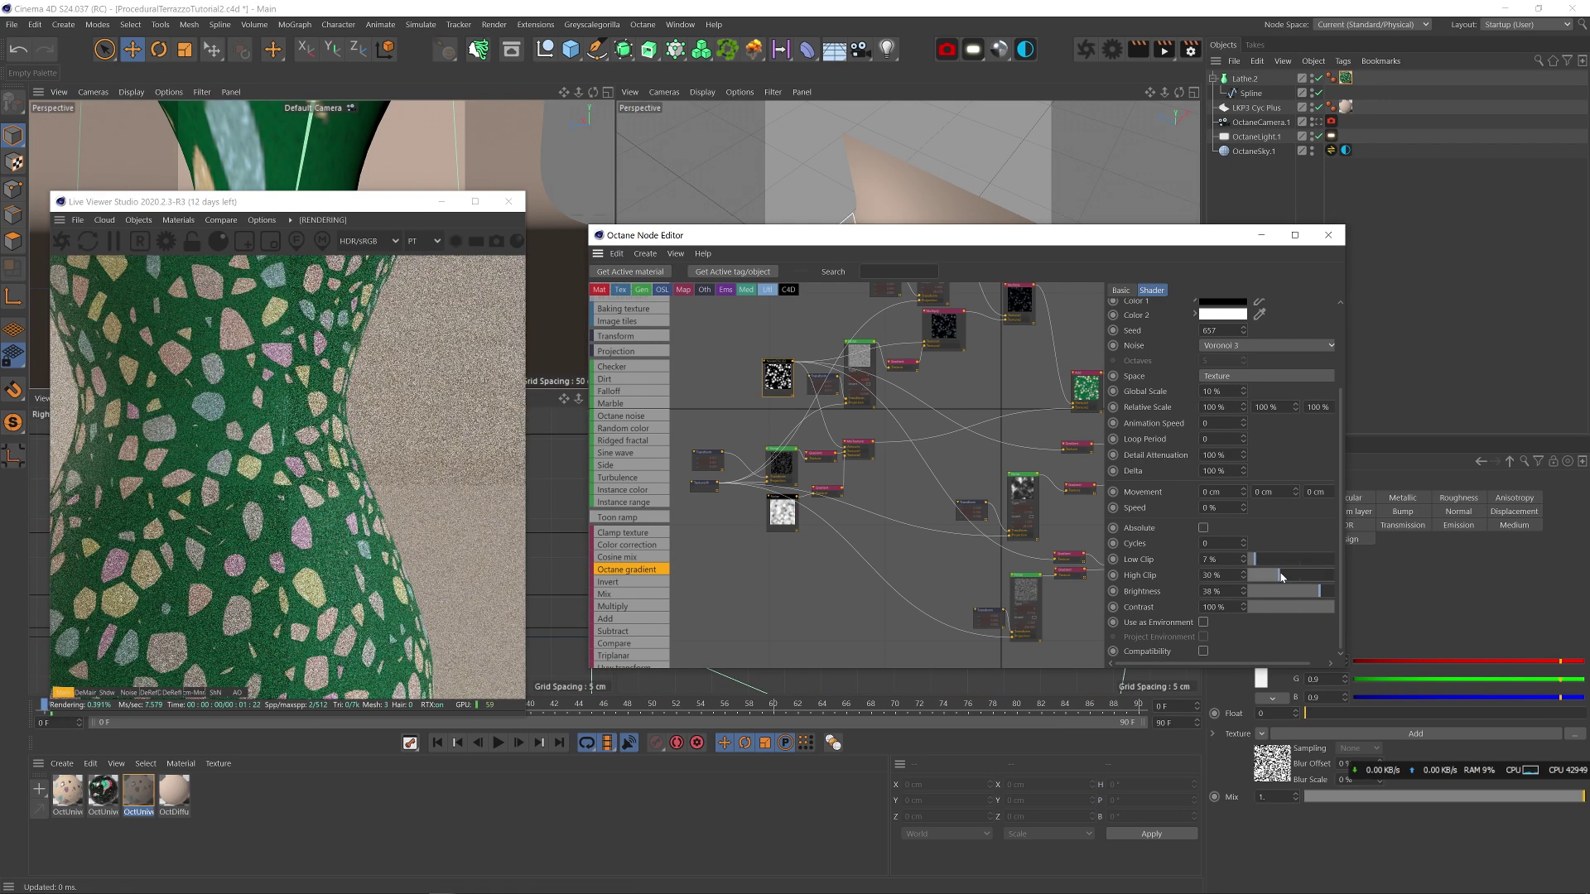
{"action": "middle_click_drag", "start_coordinate": [855, 357], "coordinate": [865, 400]}
{"action": "left_click", "coordinate": [1317, 121]}
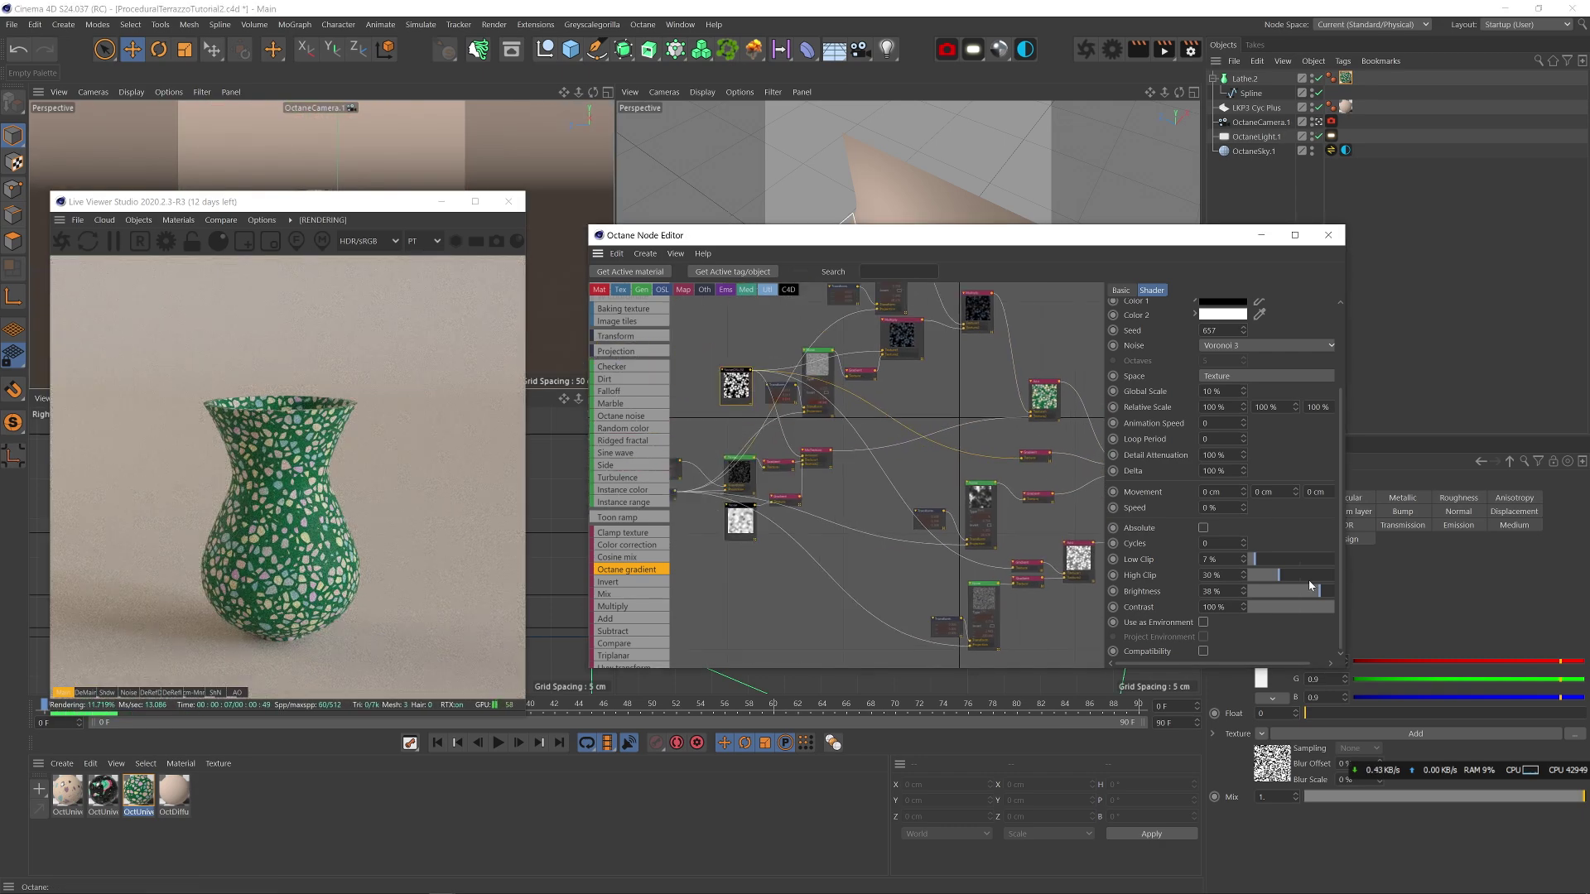
{"action": "left_click_drag", "start_coordinate": [1255, 560], "coordinate": [1263, 565]}
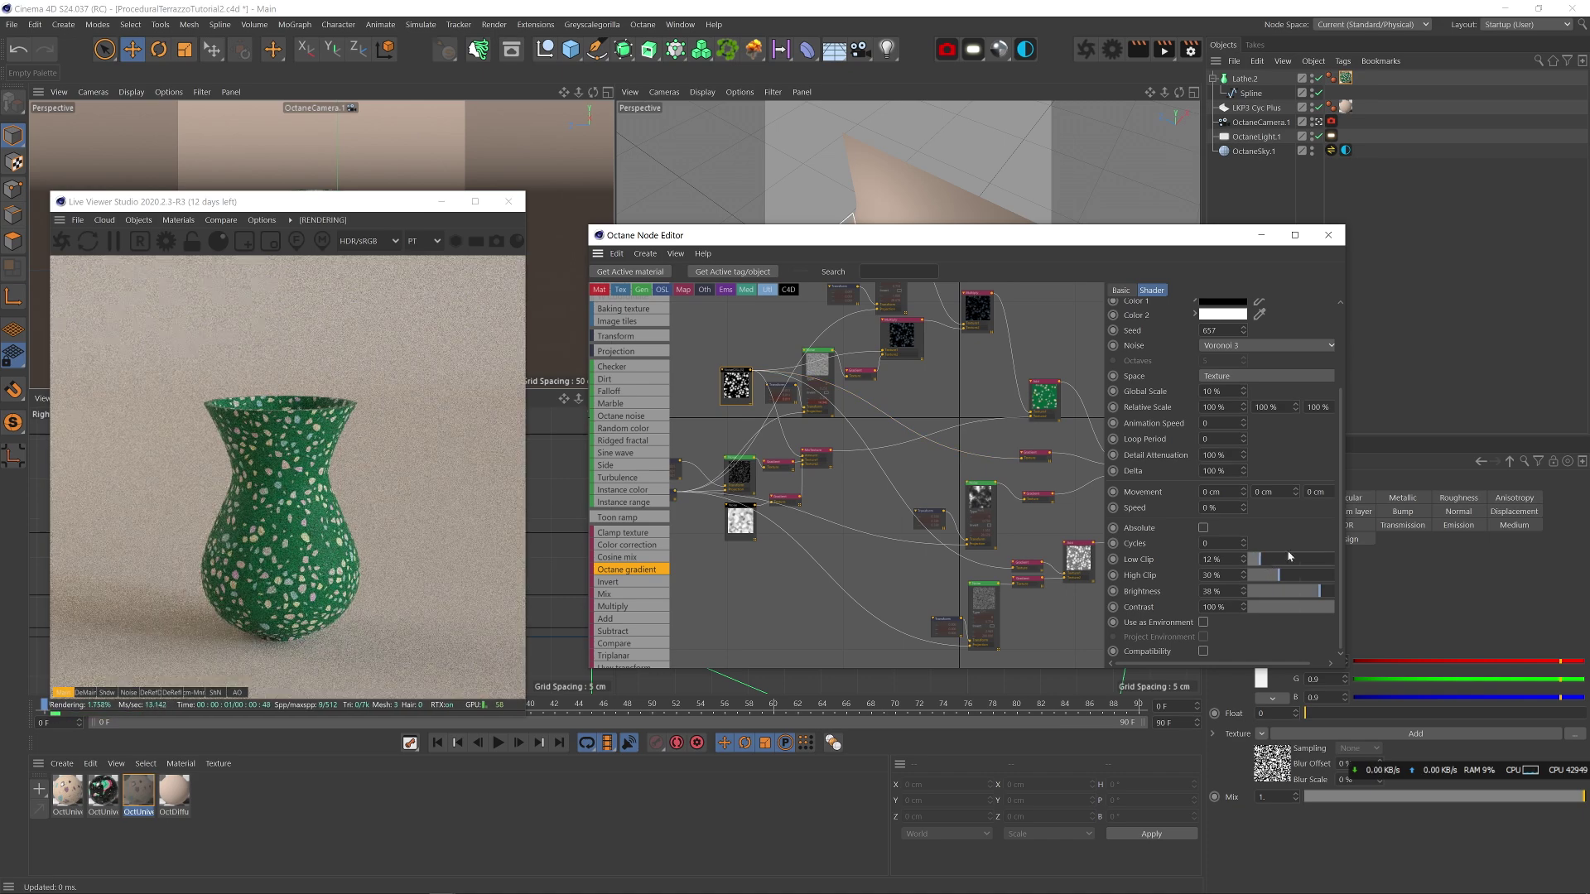
- Recolour the end knot of the gradient fed by the Chips-type noise to pale cream
{"action": "left_click", "coordinate": [780, 464]}
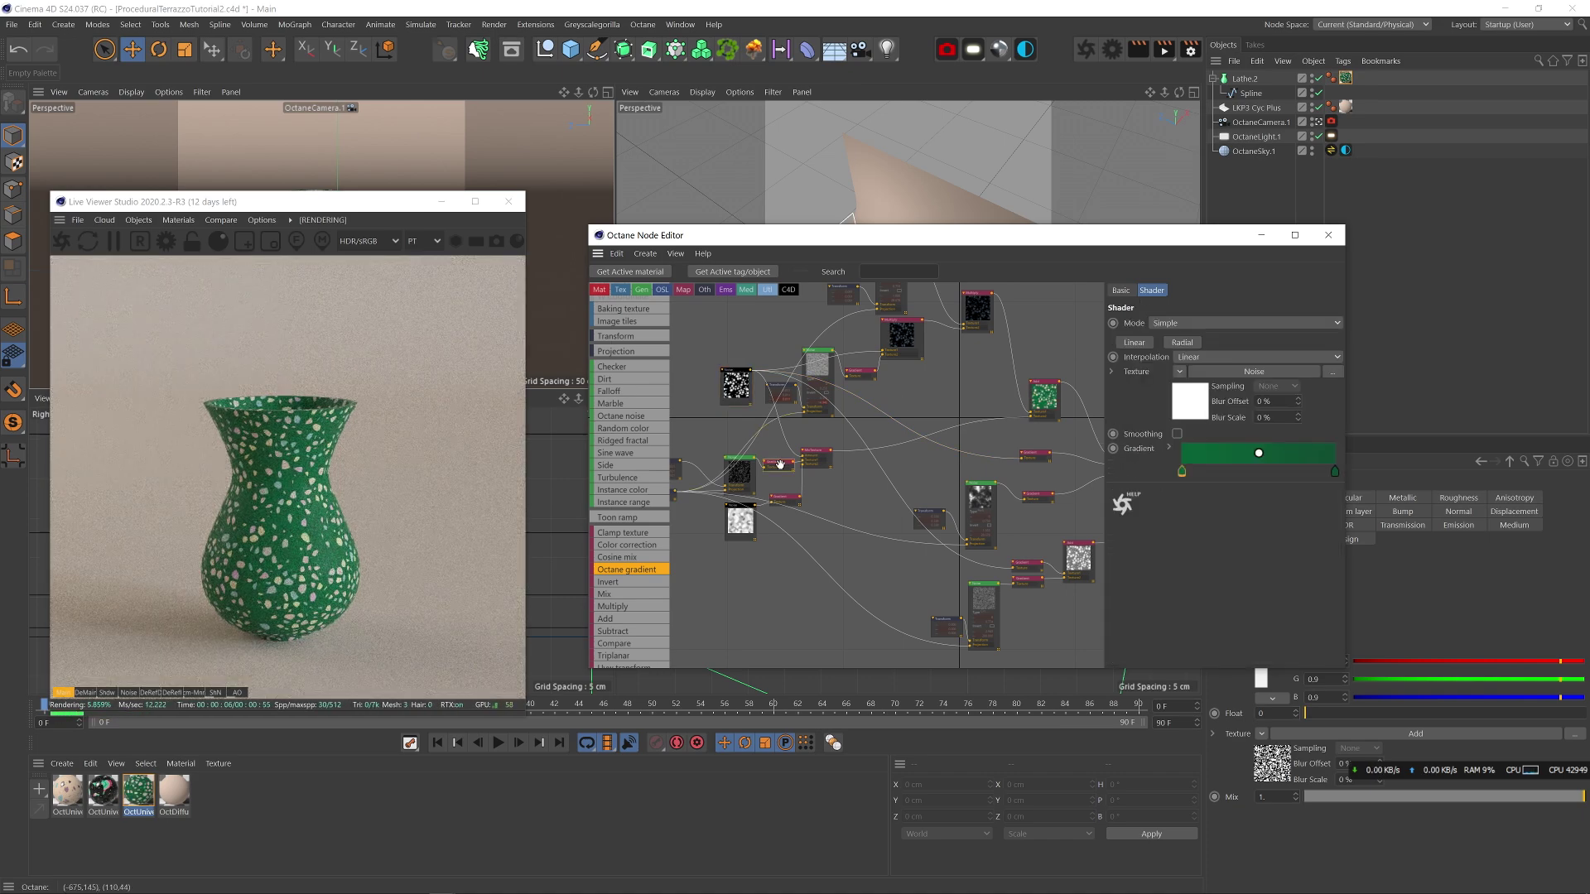
{"action": "double_click", "coordinate": [1334, 471]}
{"action": "left_click", "coordinate": [1270, 487]}
{"action": "left_click", "coordinate": [1320, 502]}
{"action": "left_click", "coordinate": [1466, 519]}
{"action": "left_click", "coordinate": [1309, 542]}
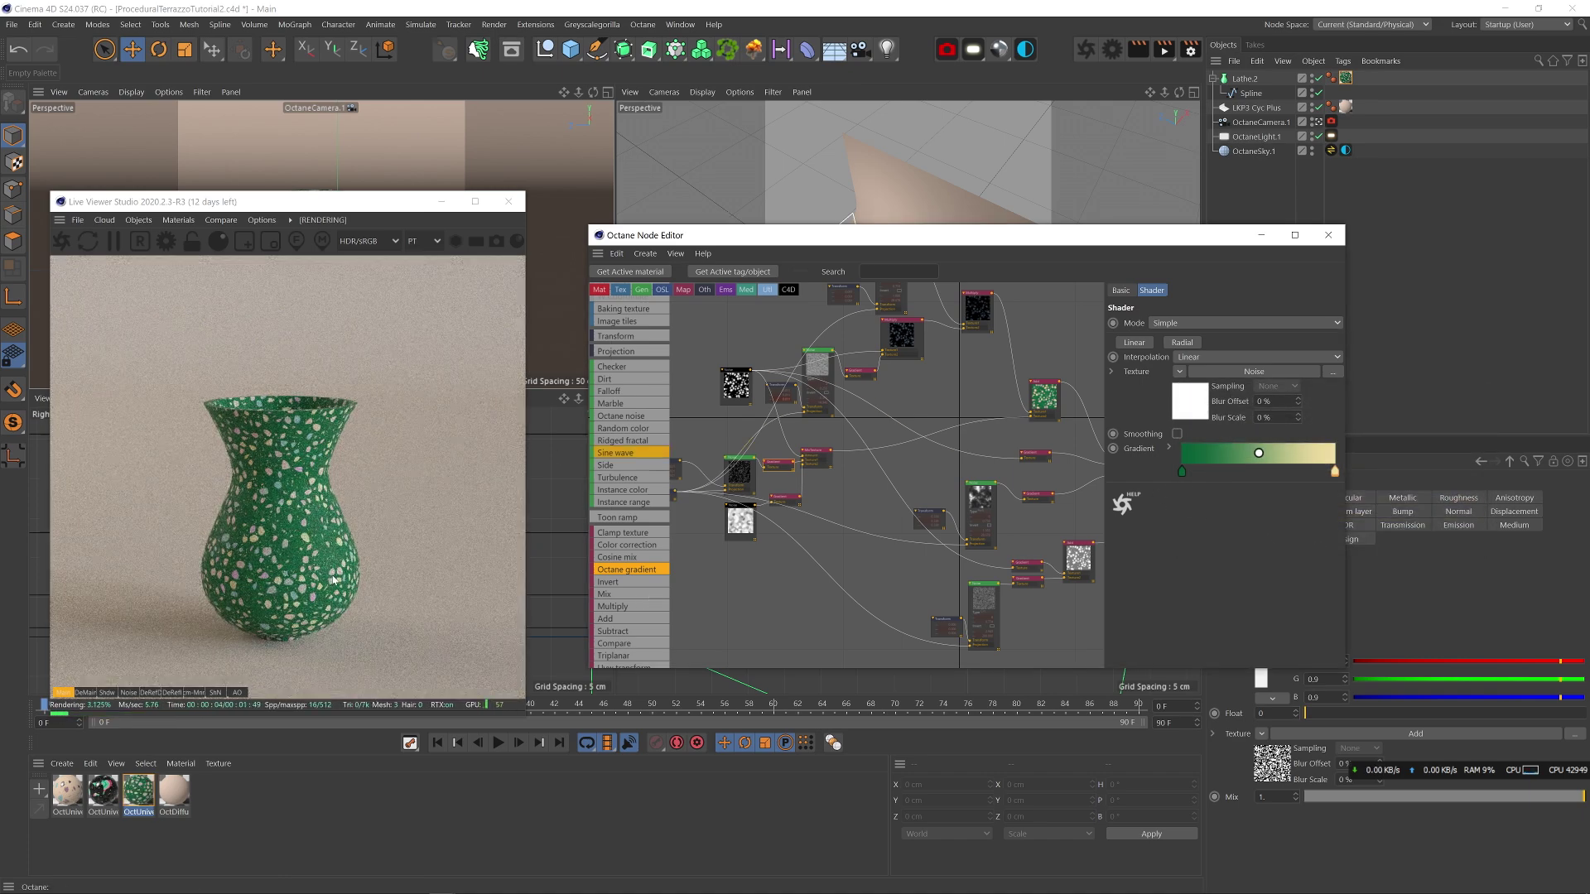
- Connect the base mix texture directly to the material's albedo input, replacing the Add node there
{"action": "middle_click_drag", "start_coordinate": [926, 501], "coordinate": [913, 479]}
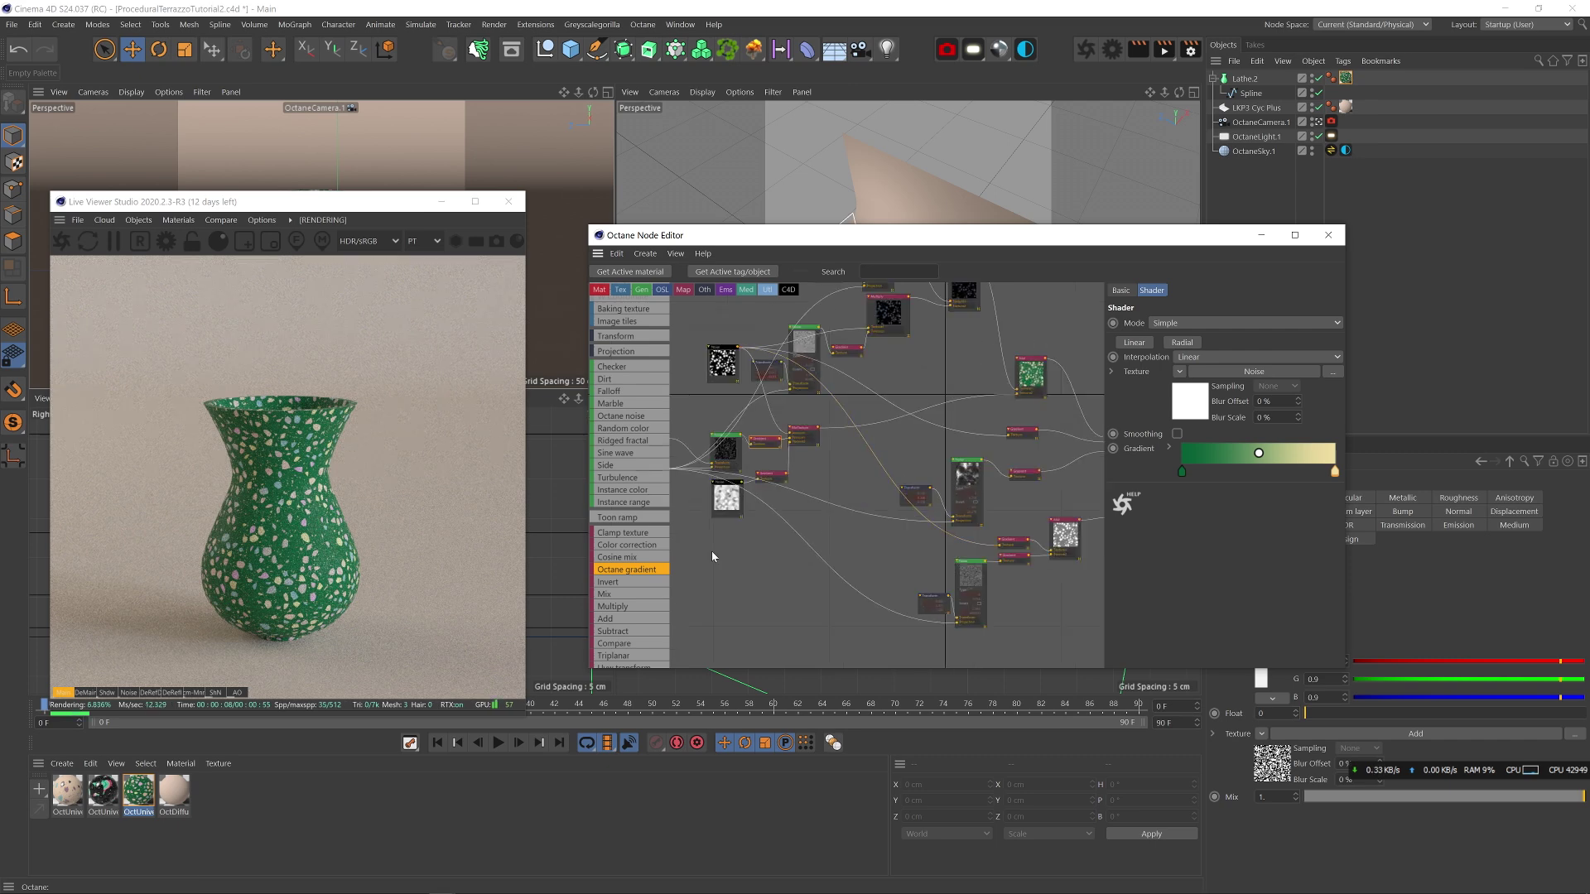
{"action": "middle_click_drag", "start_coordinate": [836, 357], "coordinate": [814, 451]}
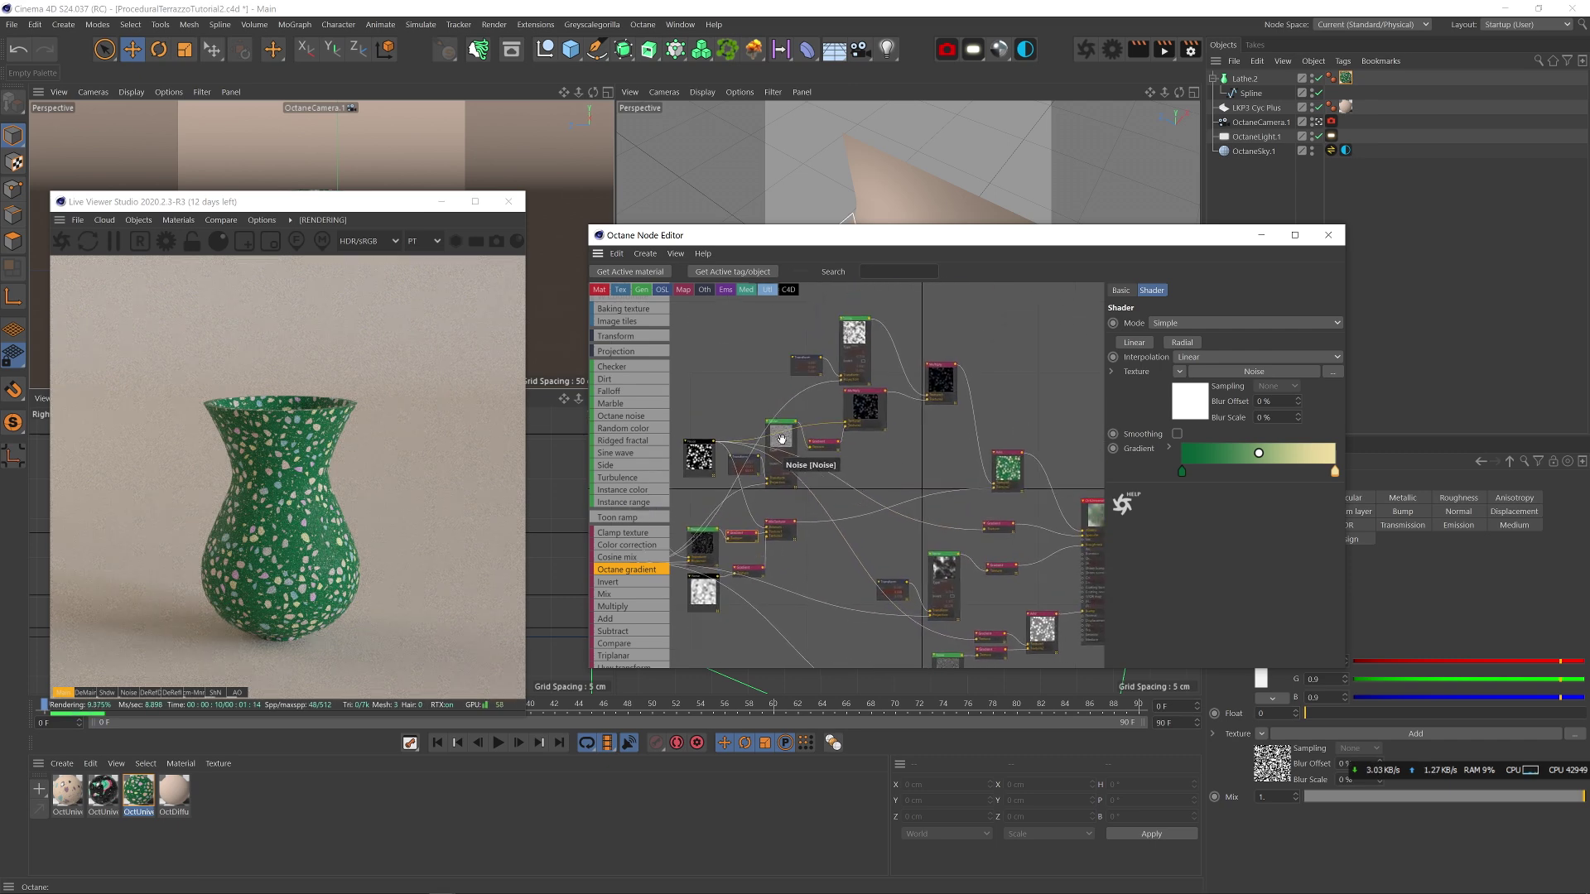
{"action": "left_click", "coordinate": [1317, 121]}
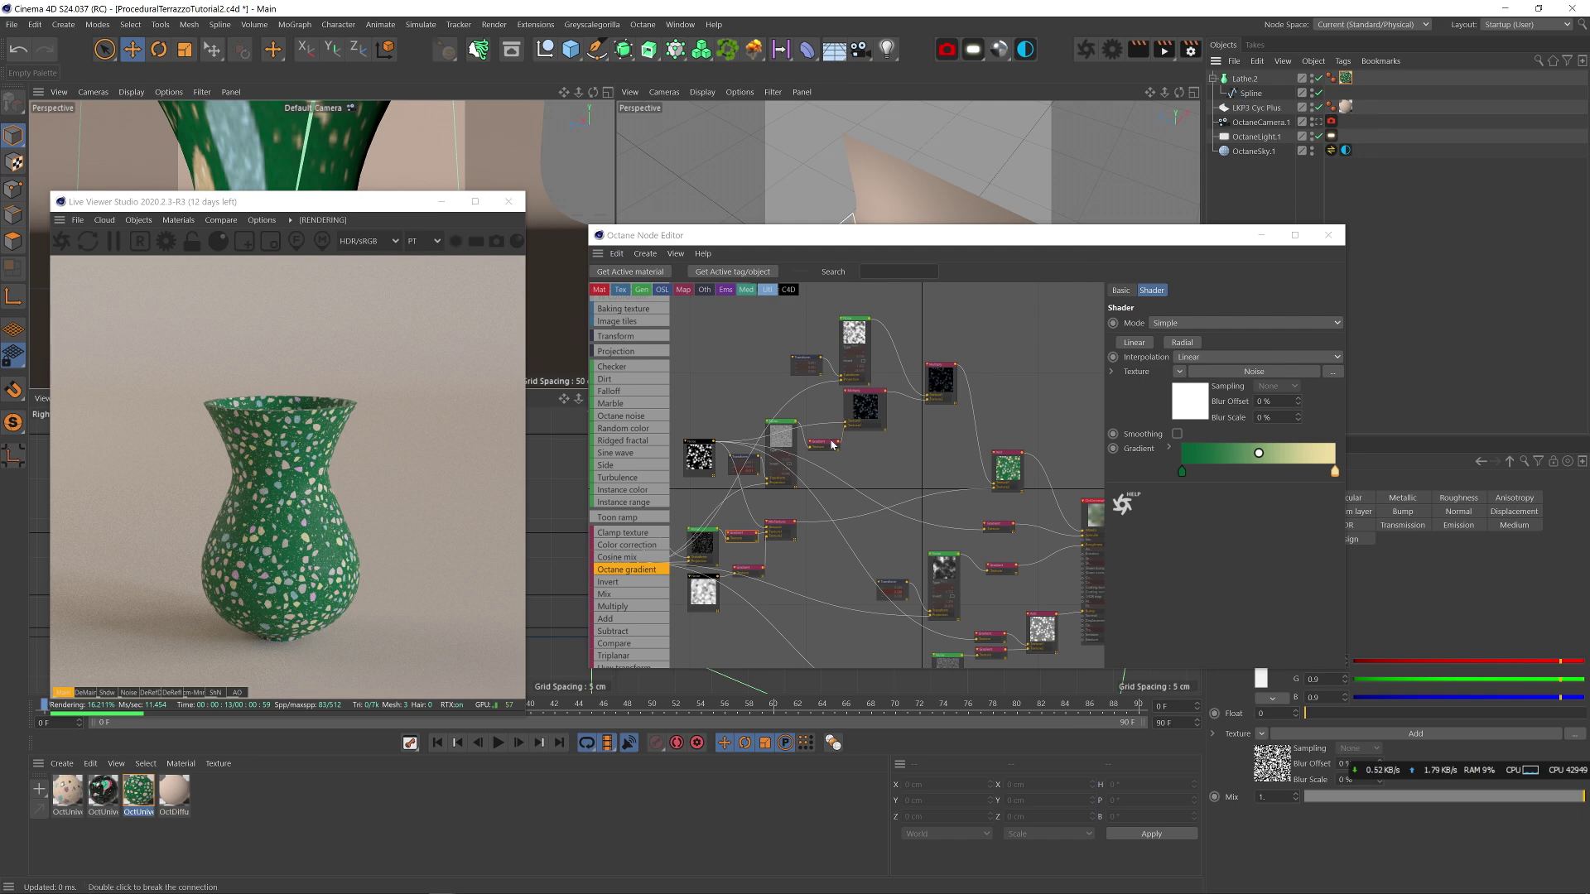
{"action": "left_click_drag", "start_coordinate": [795, 529], "coordinate": [1085, 535]}
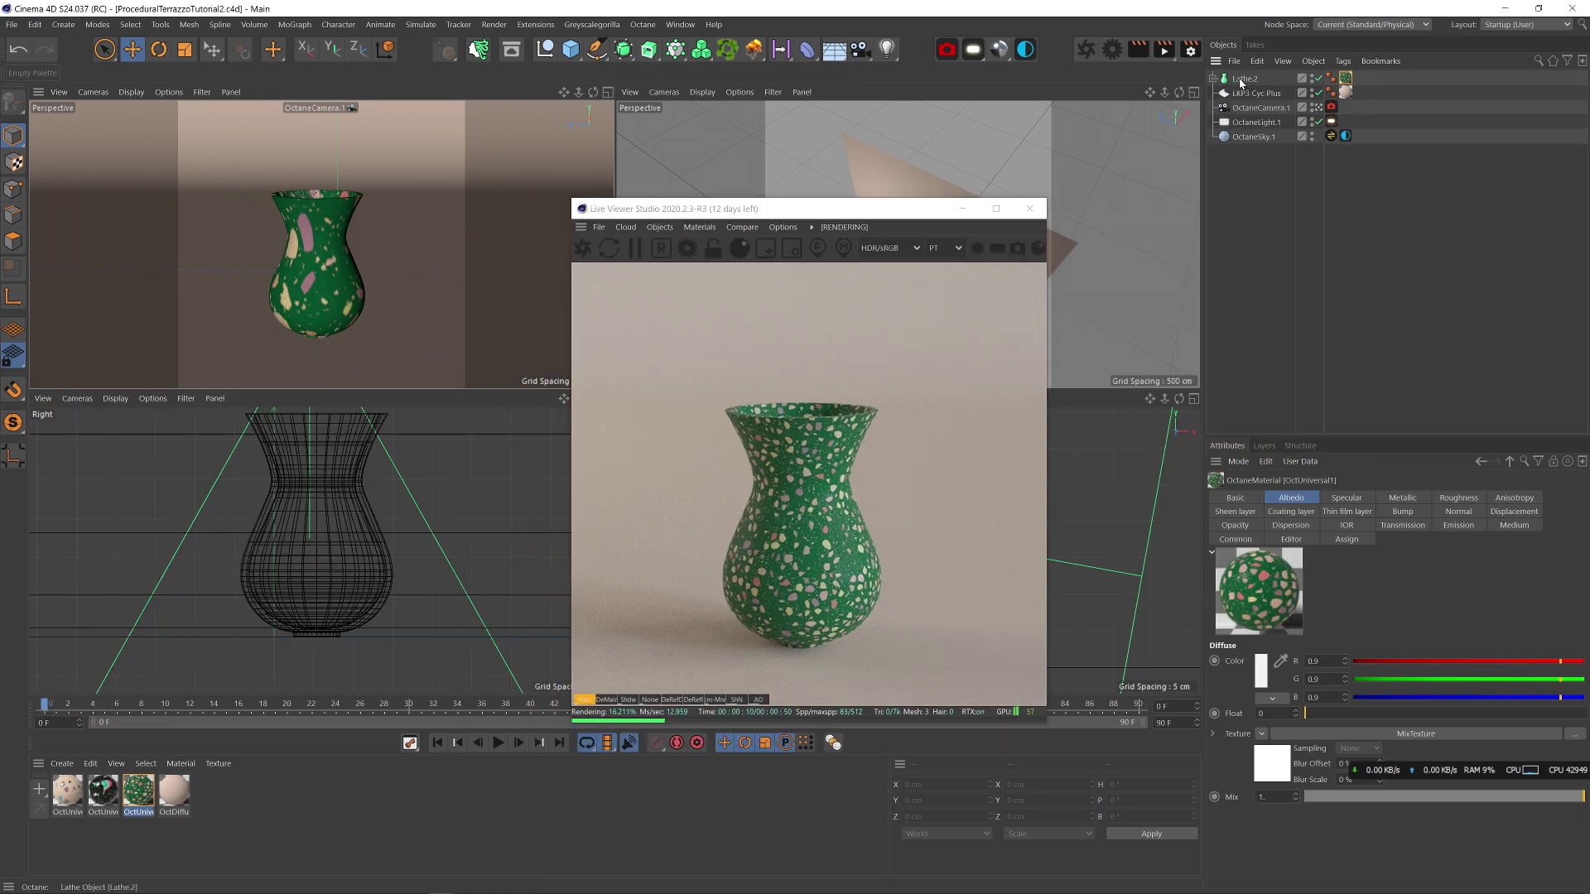
- Duplicate the Lathe.2 vase and move the copy beside the original
{"action": "left_click", "coordinate": [1241, 79]}
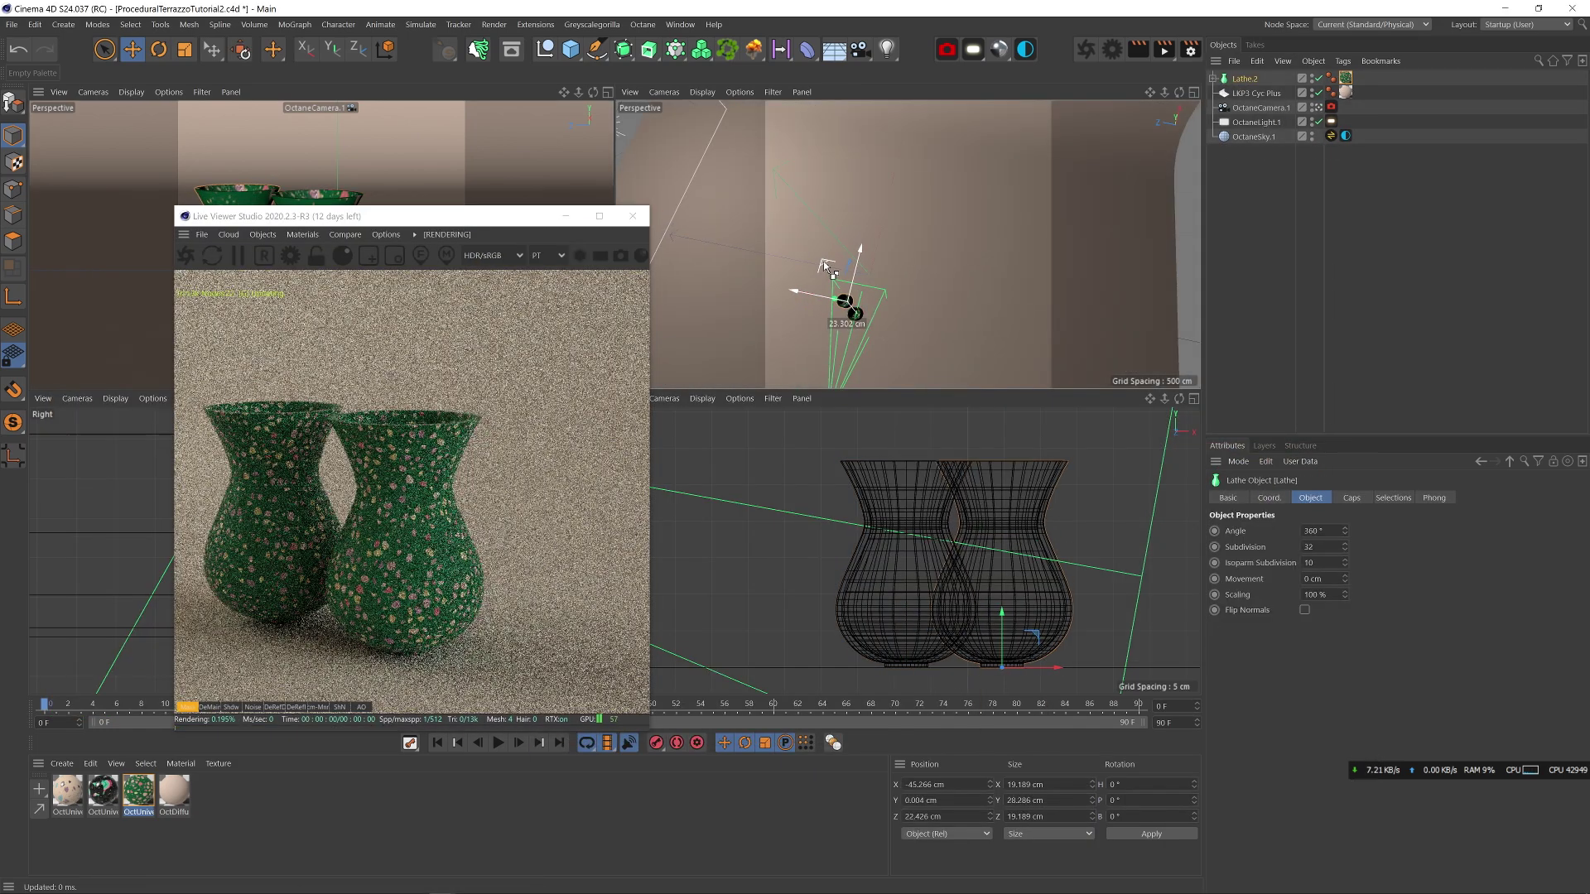